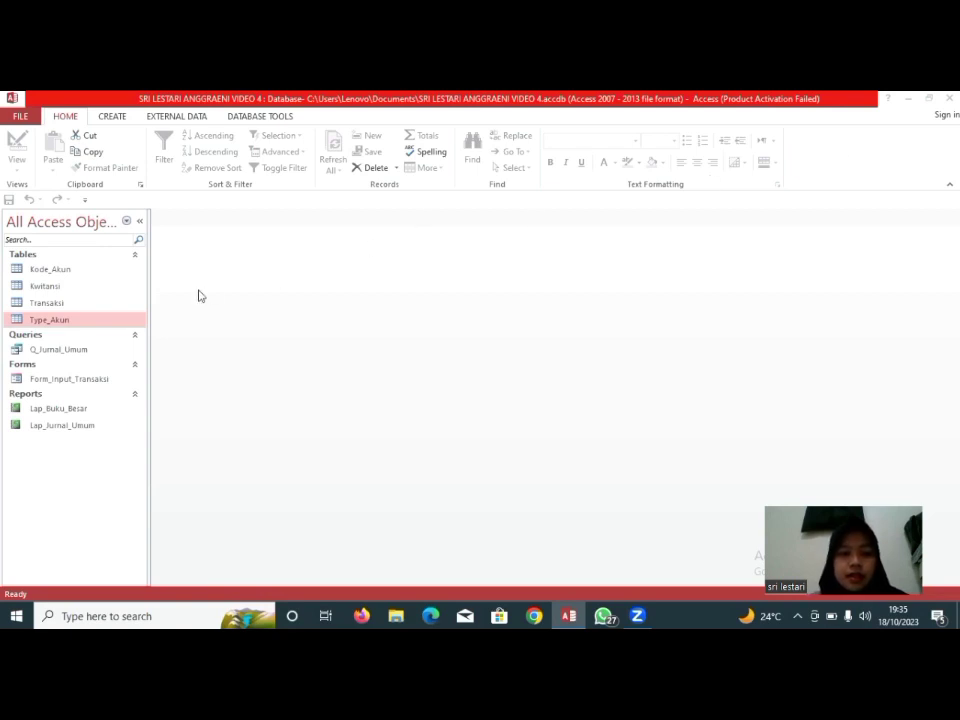
- Create a new query in design view containing the Type_Akun, Kode_Akun and Transaksi tables
left_click(114, 118)
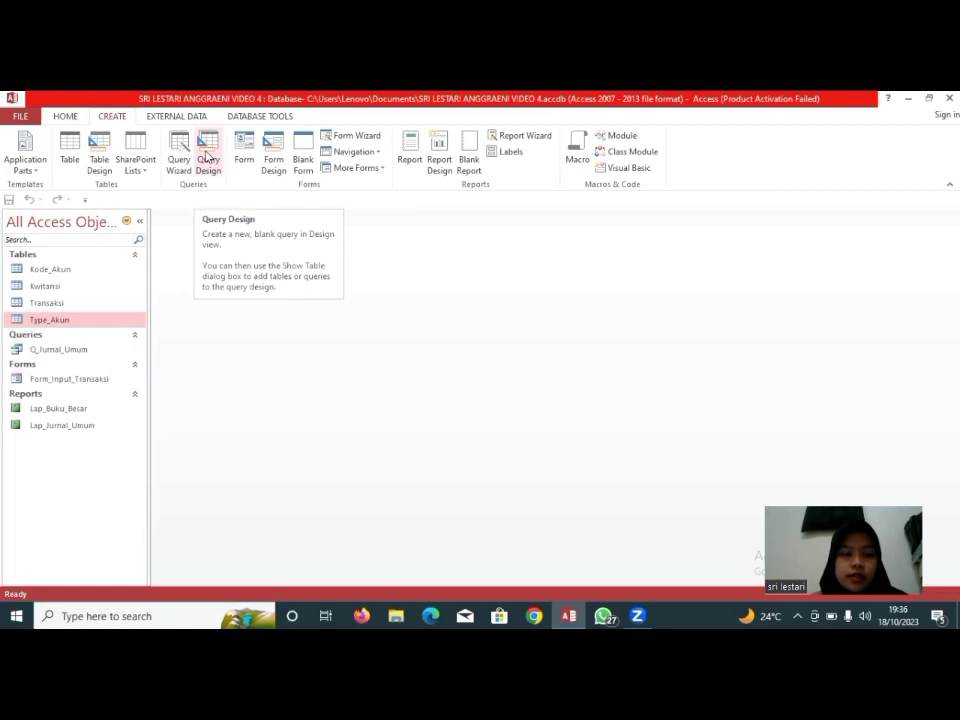
left_click(207, 157)
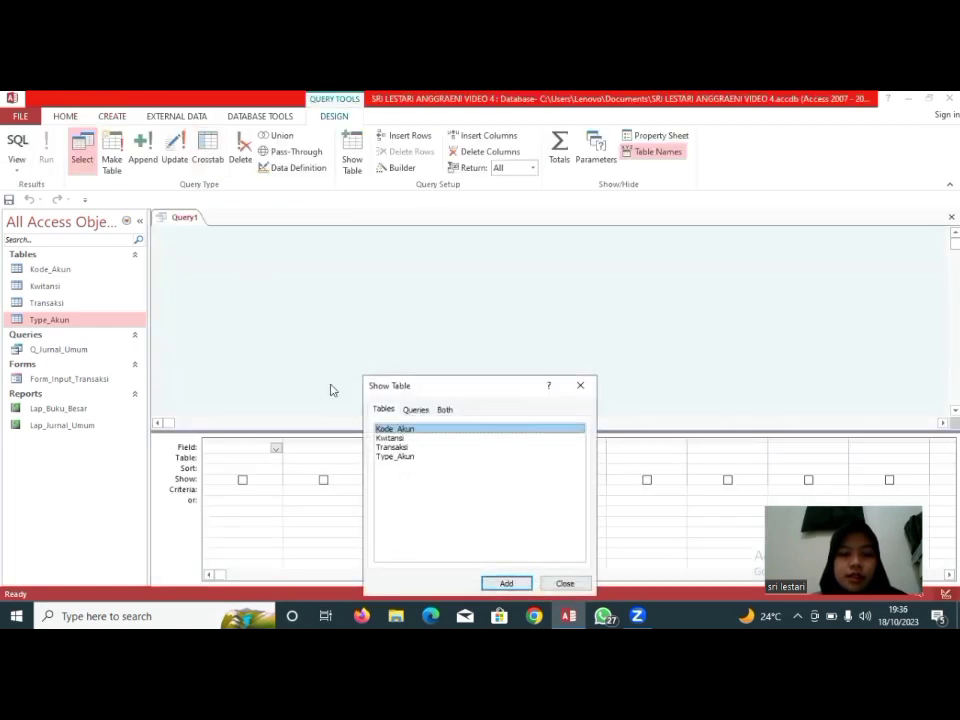
double_click(392, 457)
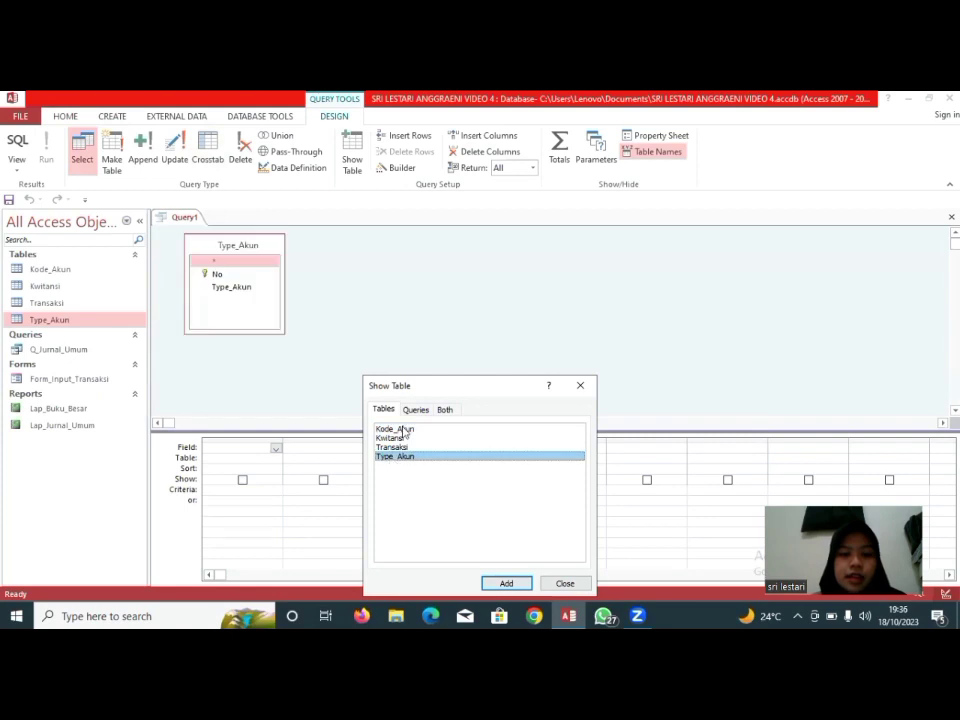
double_click(402, 430)
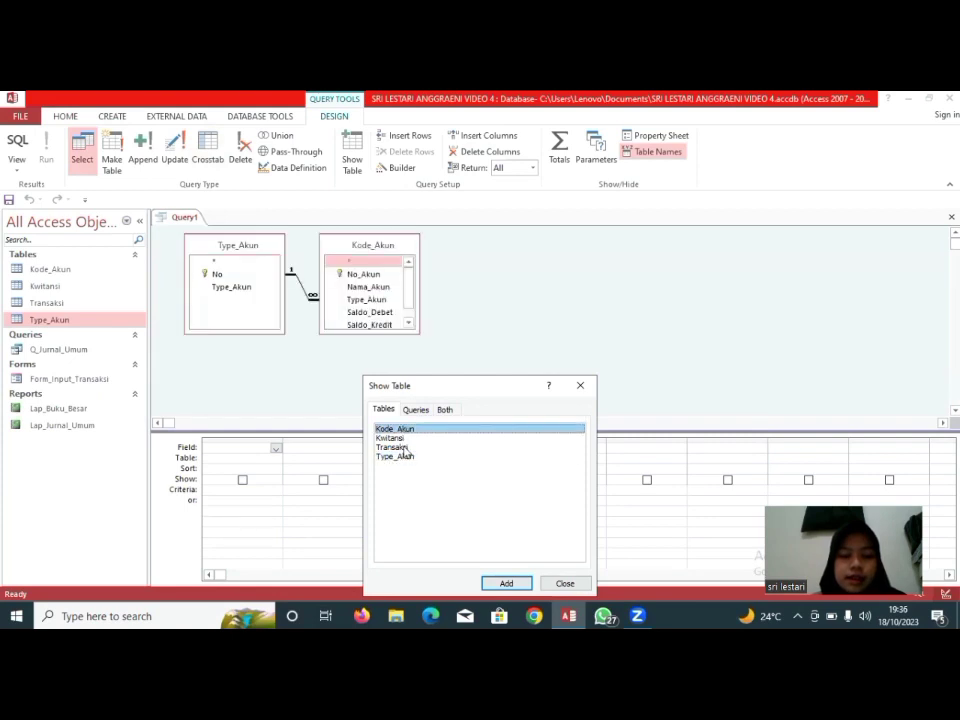
double_click(393, 447)
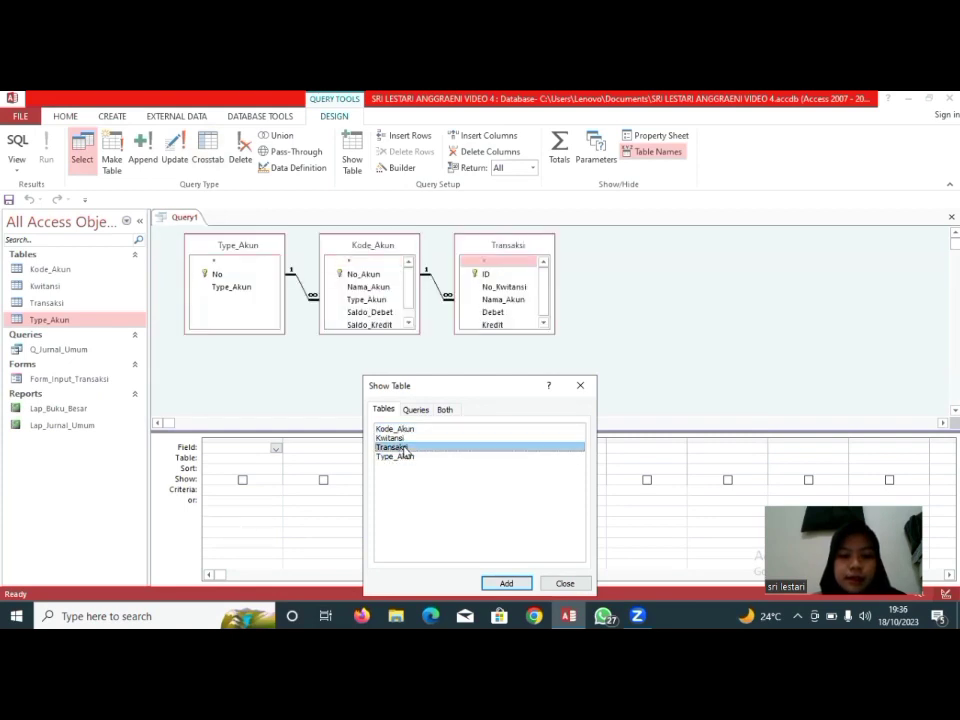
left_click(562, 582)
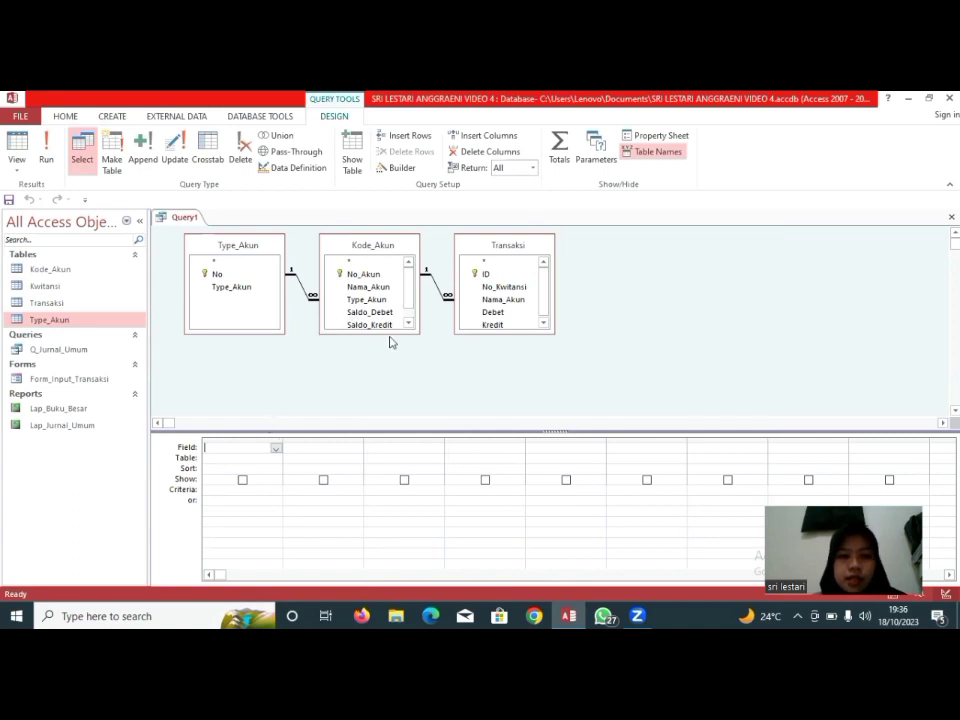
- Add Type_Akun from Type_Akun, No_Akun, Nama_Akun, Saldo_Debet and Saldo_Kredit from Kode_Akun, and Debet and Kredit from Transaksi to the query grid
double_click(250, 288)
left_click(356, 278)
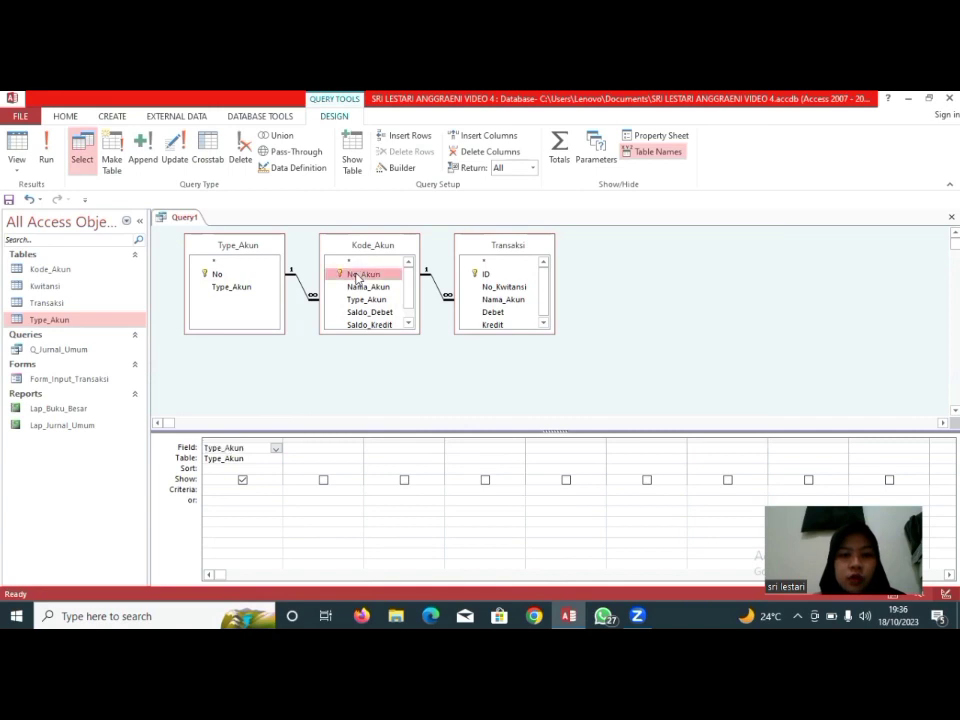
double_click(357, 279)
double_click(362, 288)
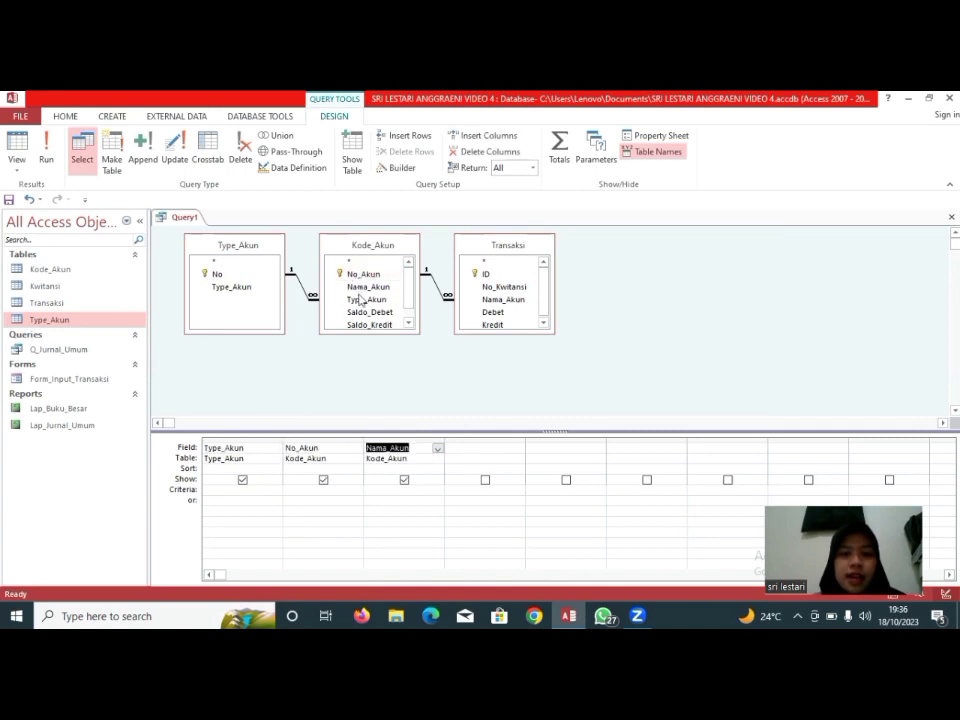
double_click(358, 313)
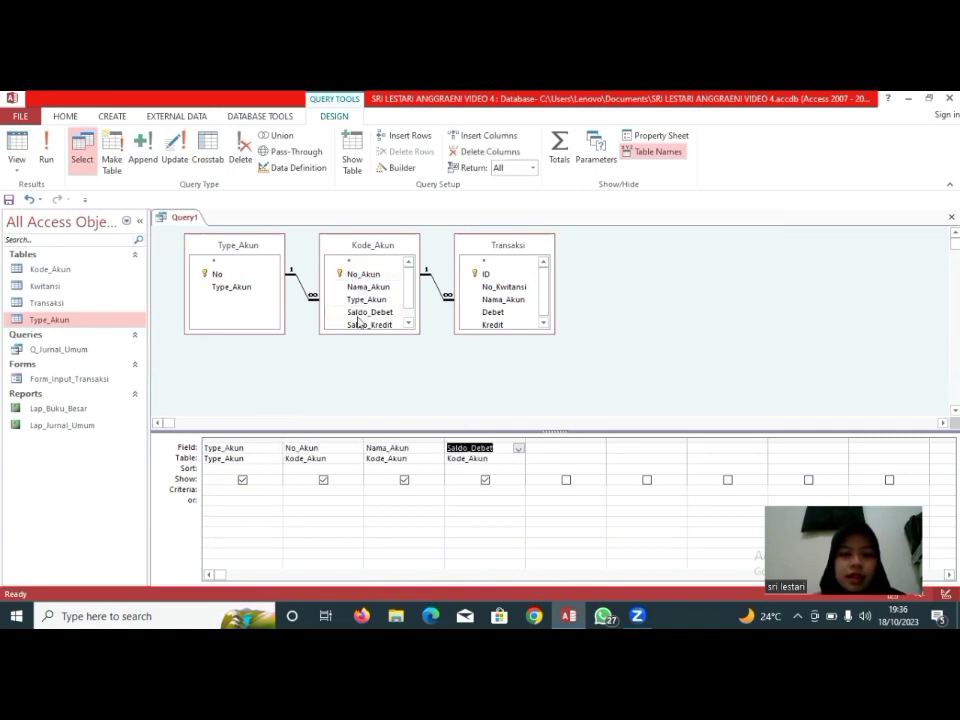
double_click(362, 326)
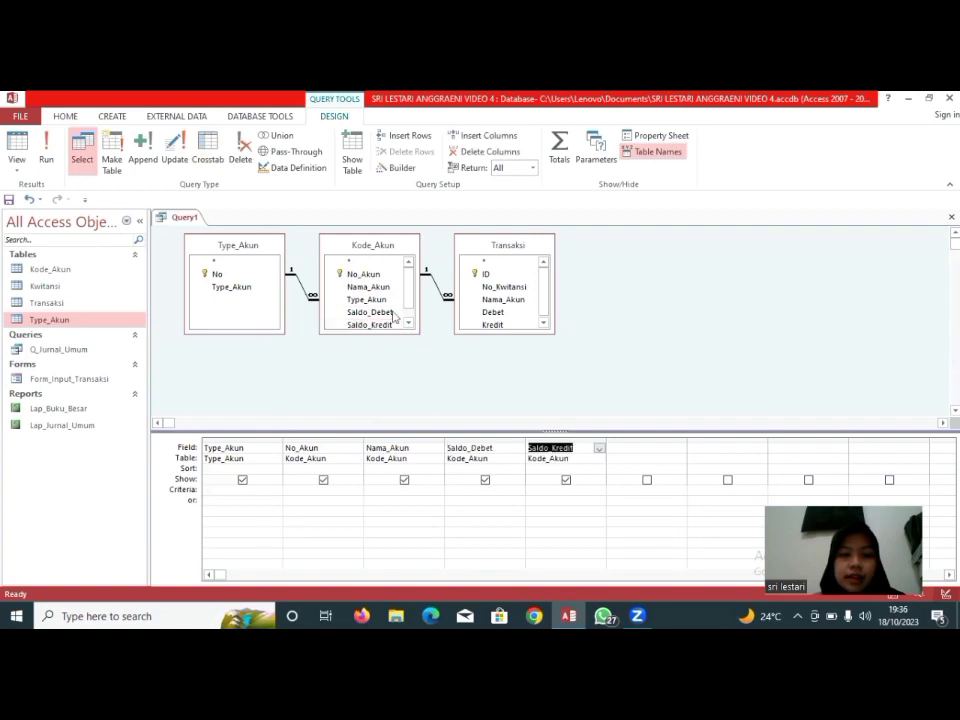
double_click(492, 312)
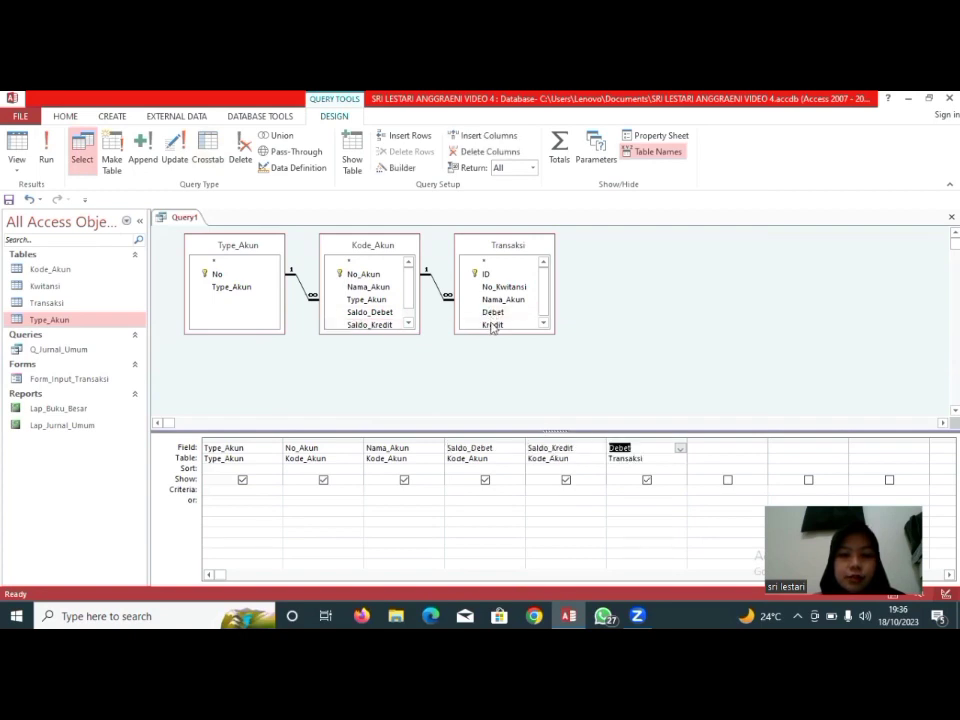
double_click(492, 325)
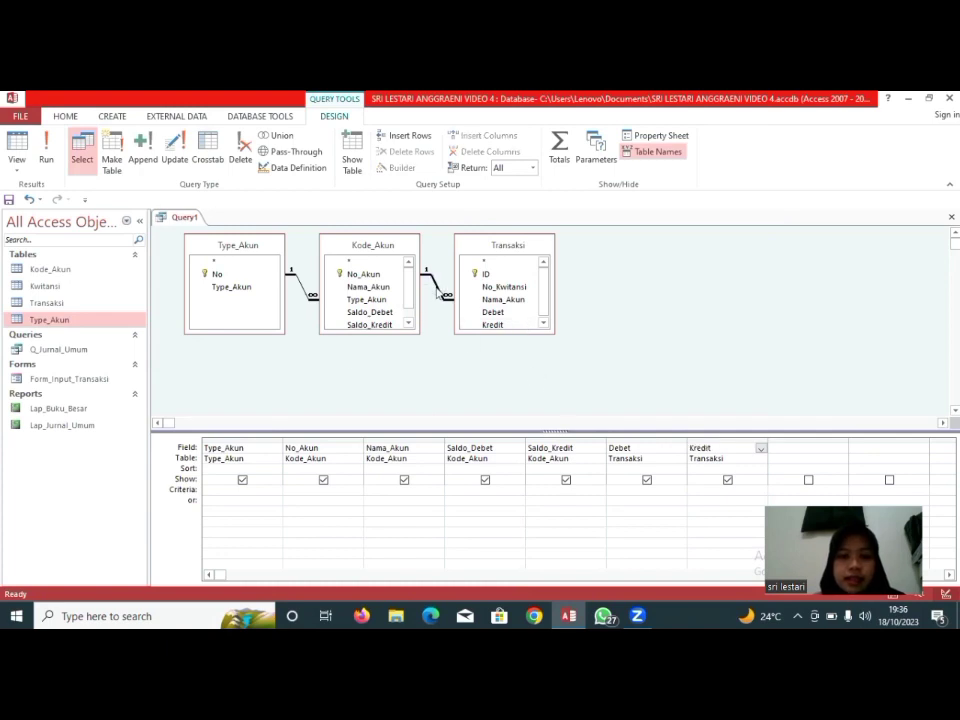
- Set the join between Kode_Akun and Transaksi to include all Kode_Akun records and only the matching Transaksi records
double_click(437, 290)
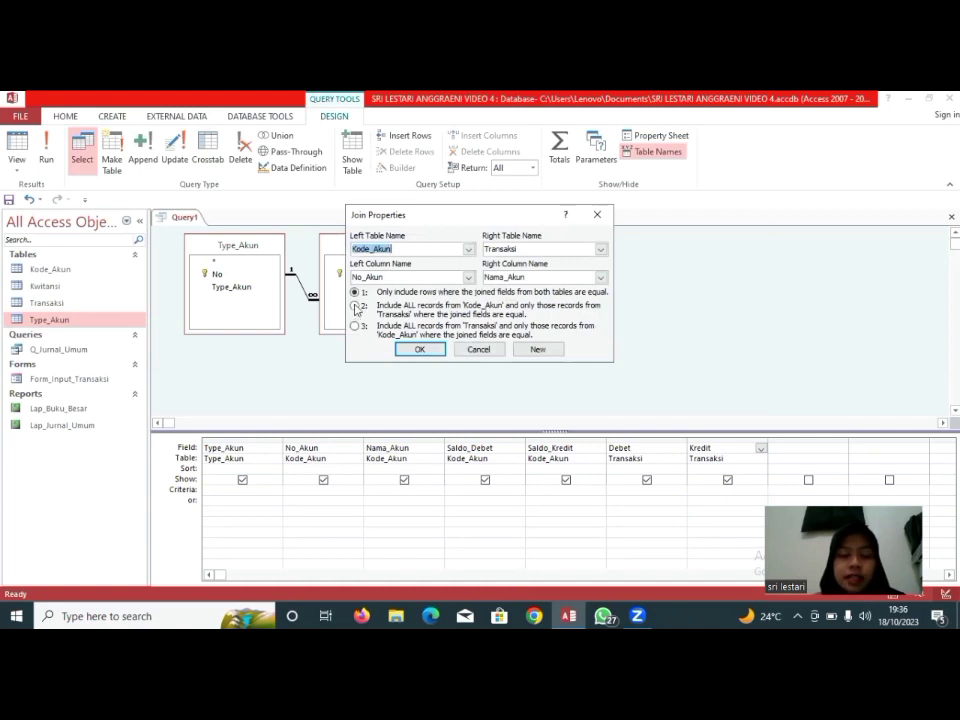
left_click(355, 307)
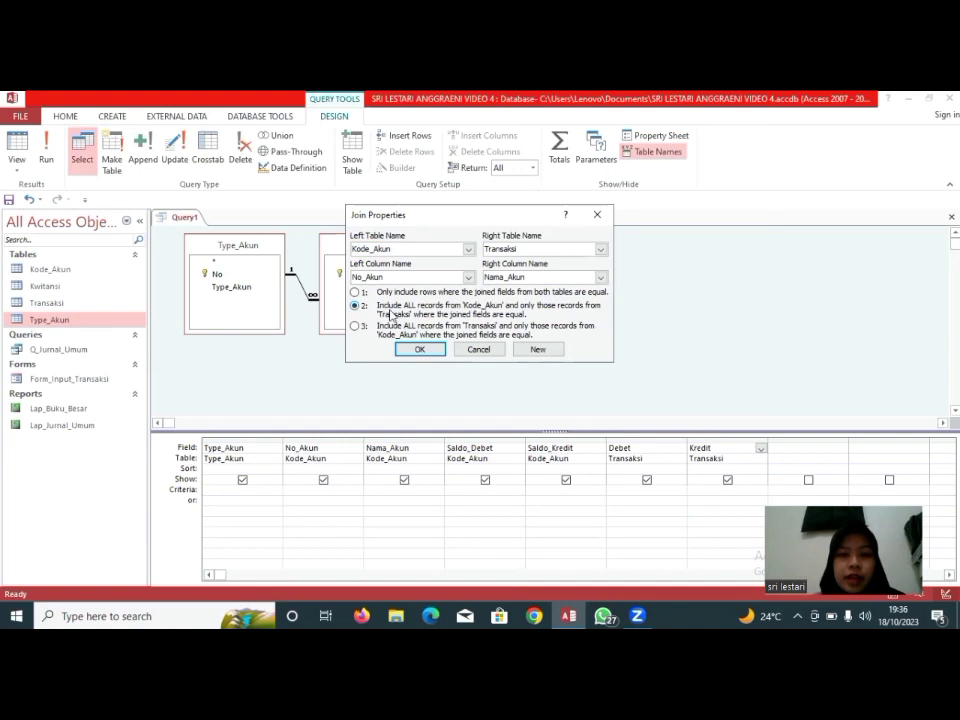
left_click(418, 350)
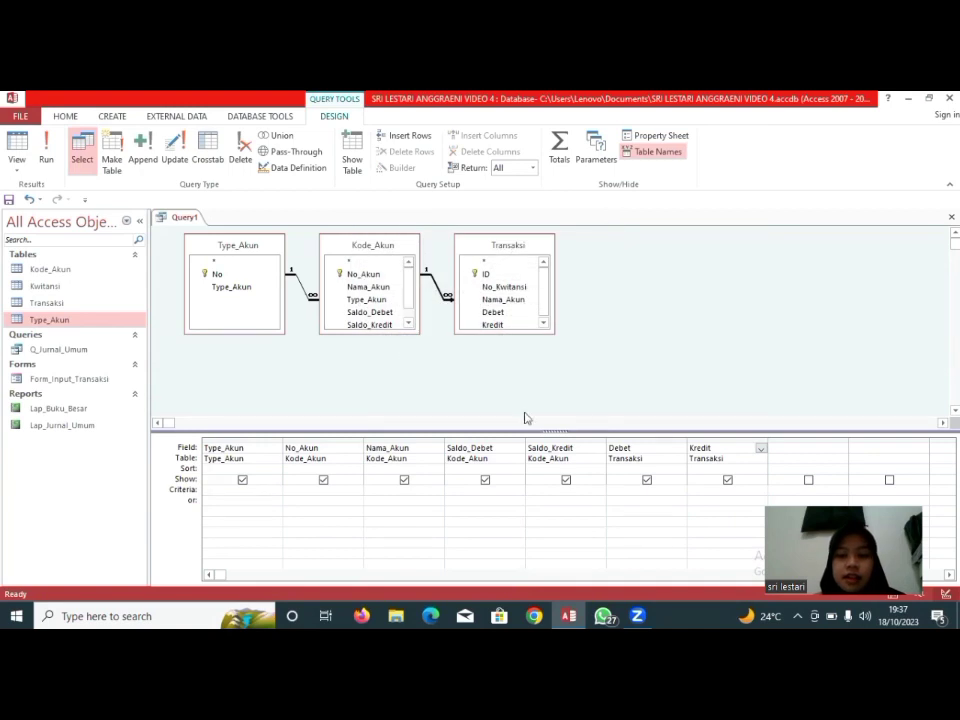
- Enable totals in the query design and set the Debet and Kredit fields to Sum
left_click(649, 460)
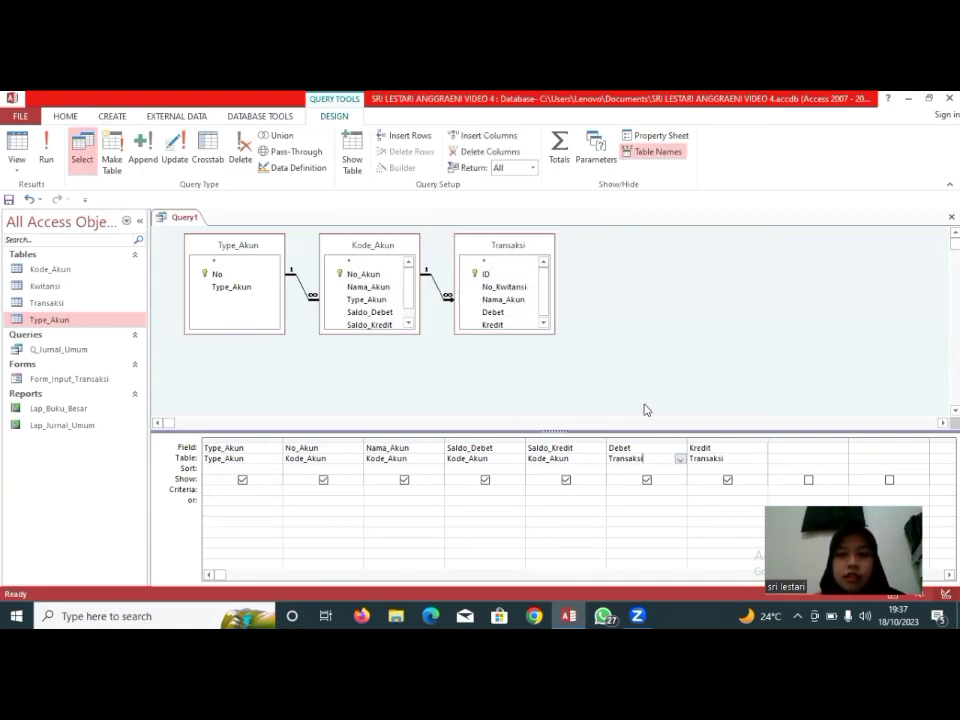
left_click(561, 160)
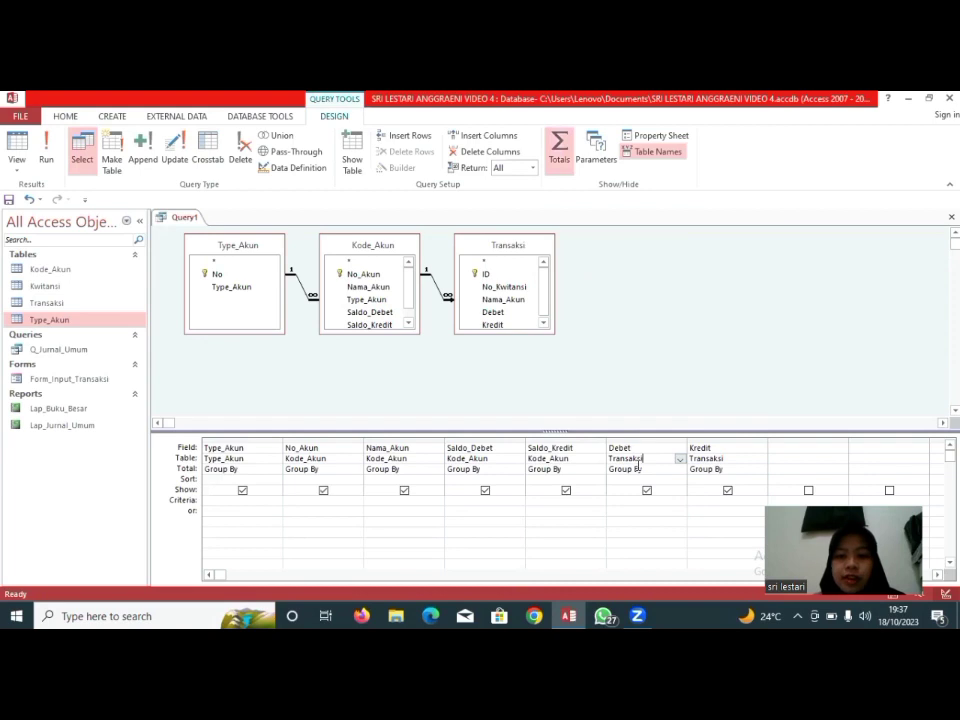
left_click(645, 470)
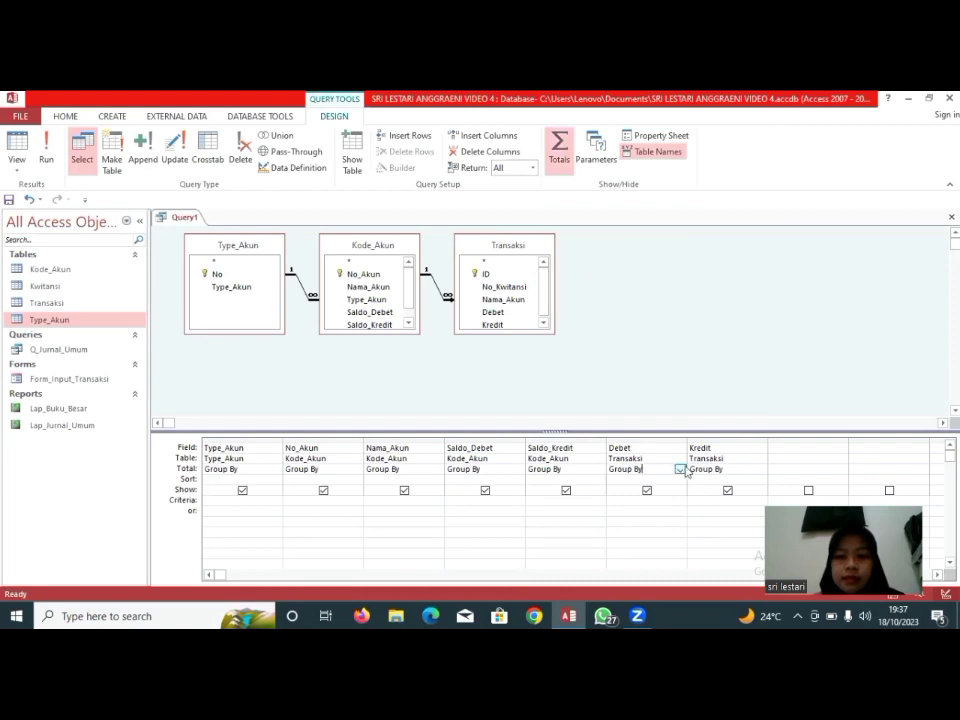
left_click(680, 470)
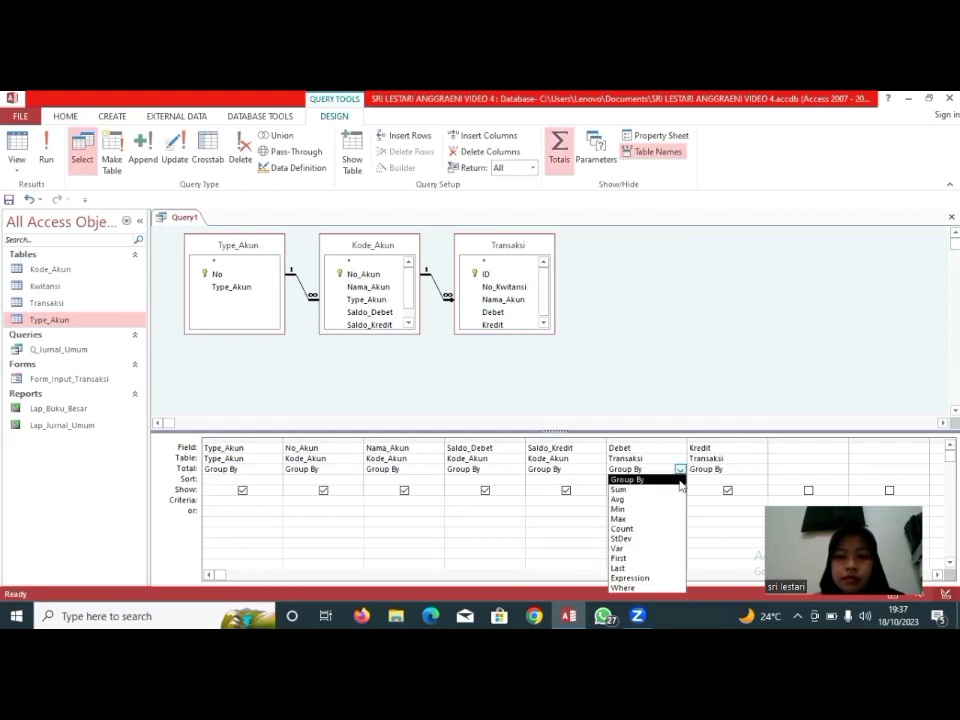
left_click(680, 490)
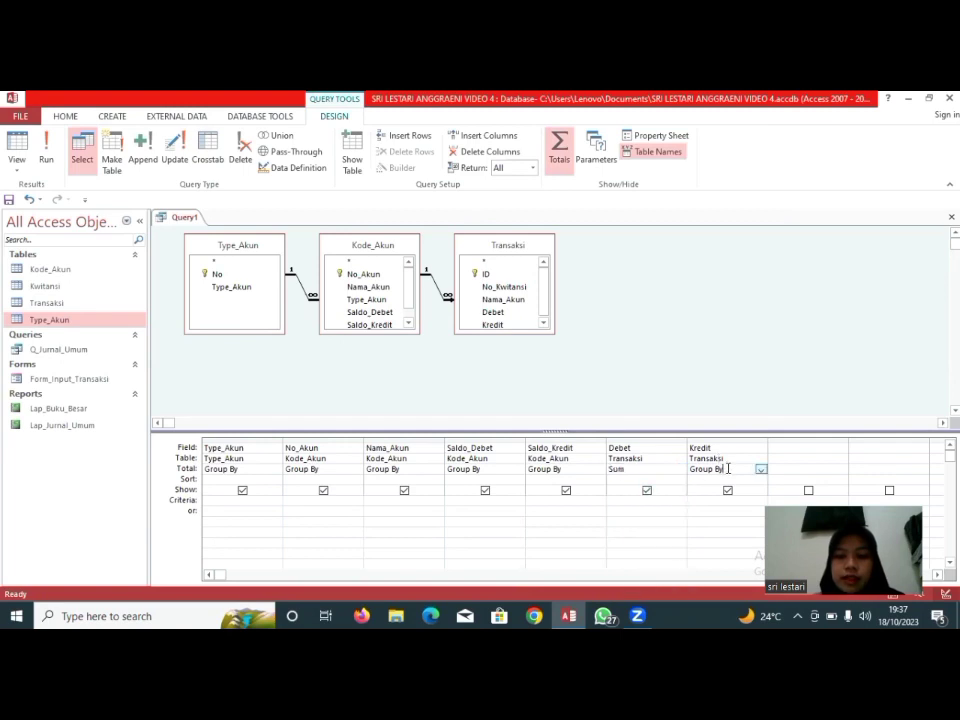
left_click(761, 469)
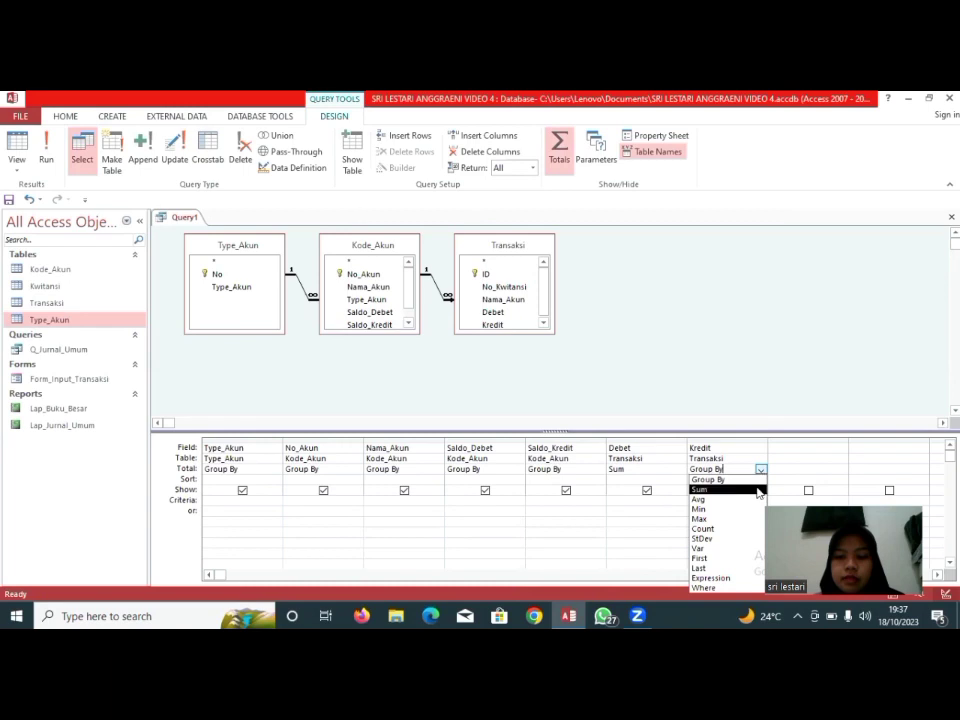
left_click(758, 489)
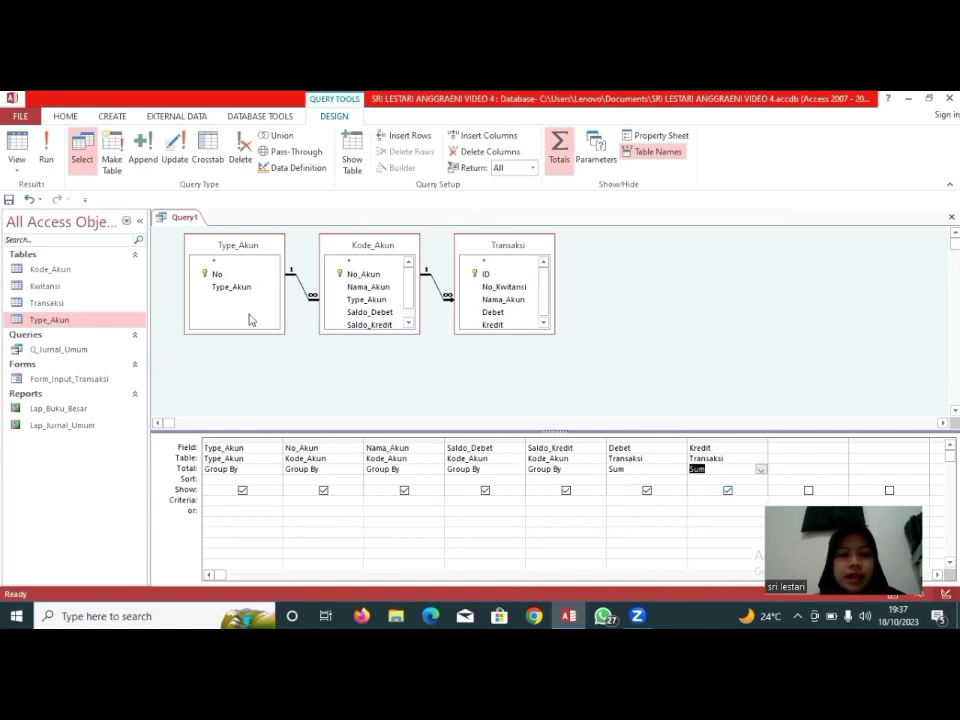
- Run the query and widen the SumOfKredit and SumOfDebet columns so their headings and amounts fit
left_click(46, 153)
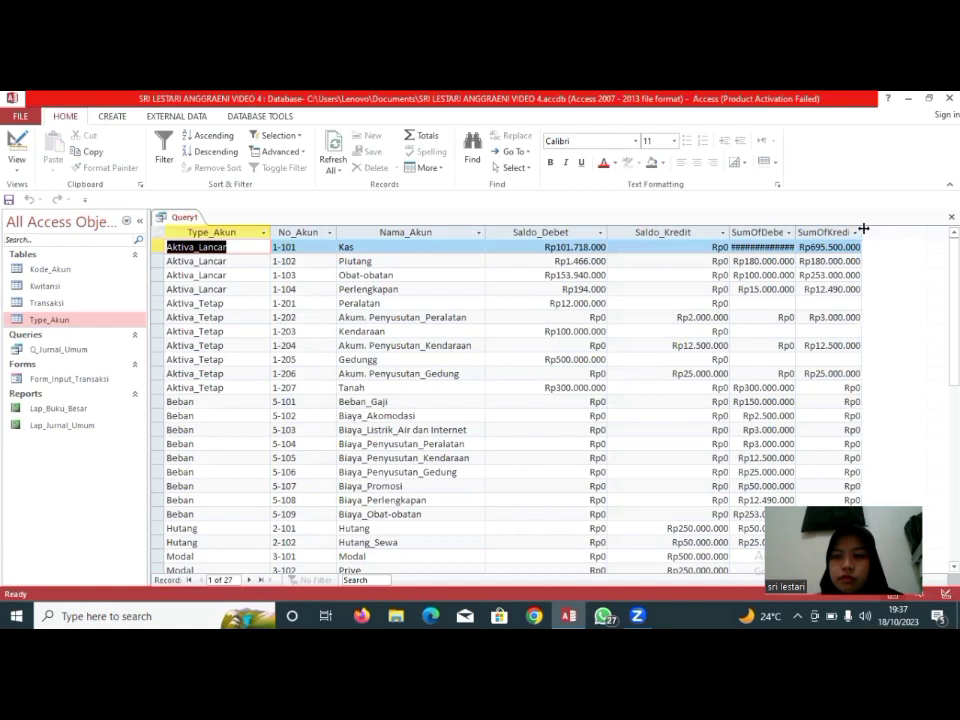
left_click_drag(862, 229, 926, 231)
left_click_drag(796, 231, 821, 231)
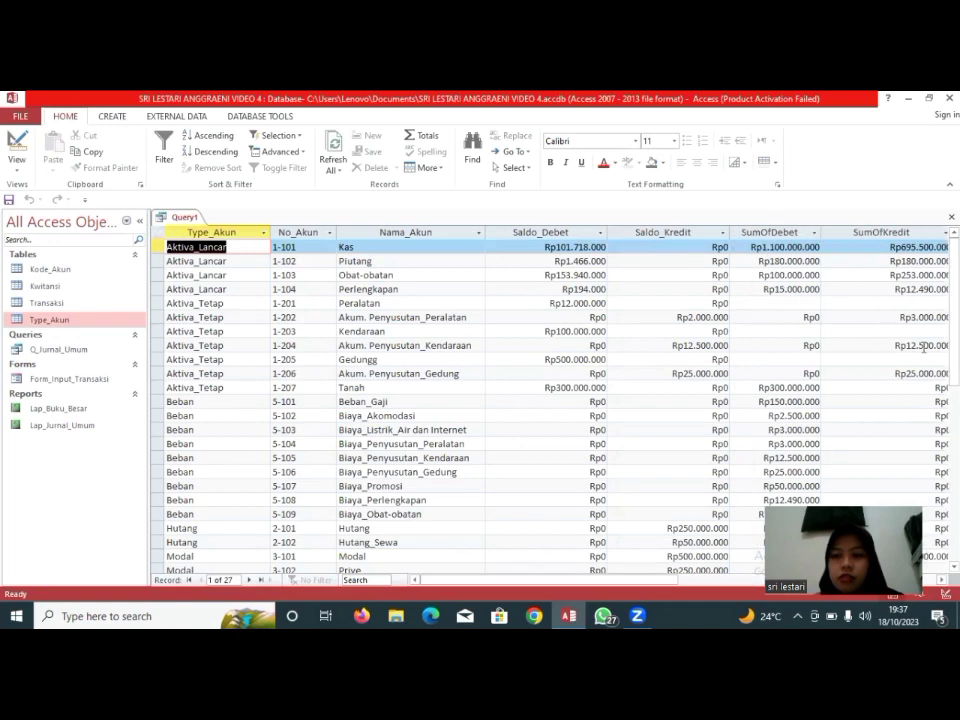
- Add a total row to the query results and set it to Sum for the Saldo_Debet and Saldo_Kredit columns
scroll(849, 400, "down", 8)
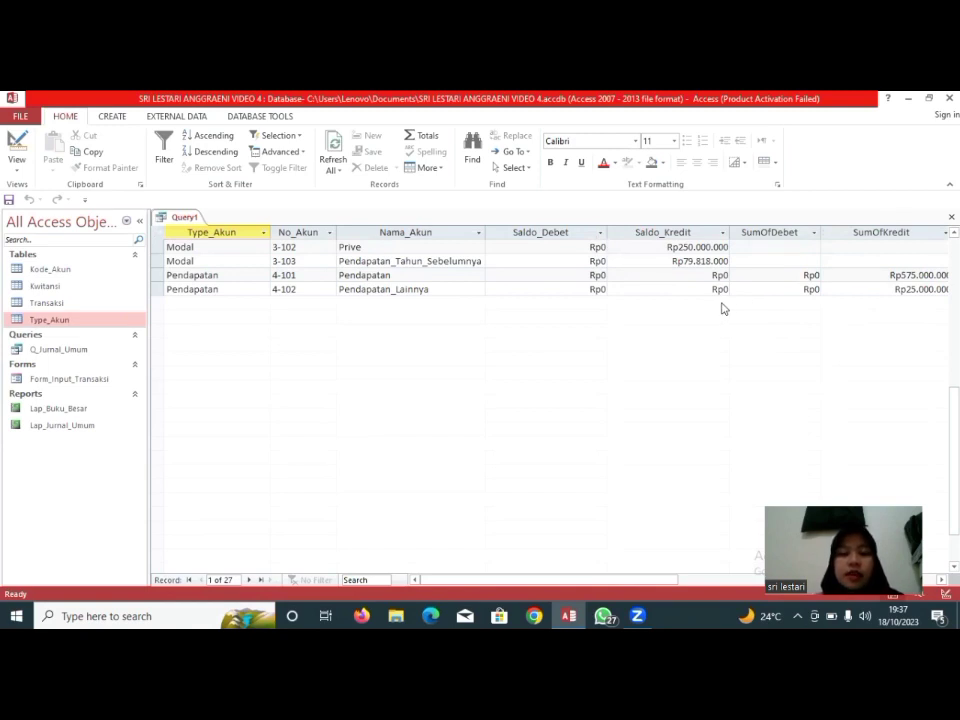
left_click(426, 136)
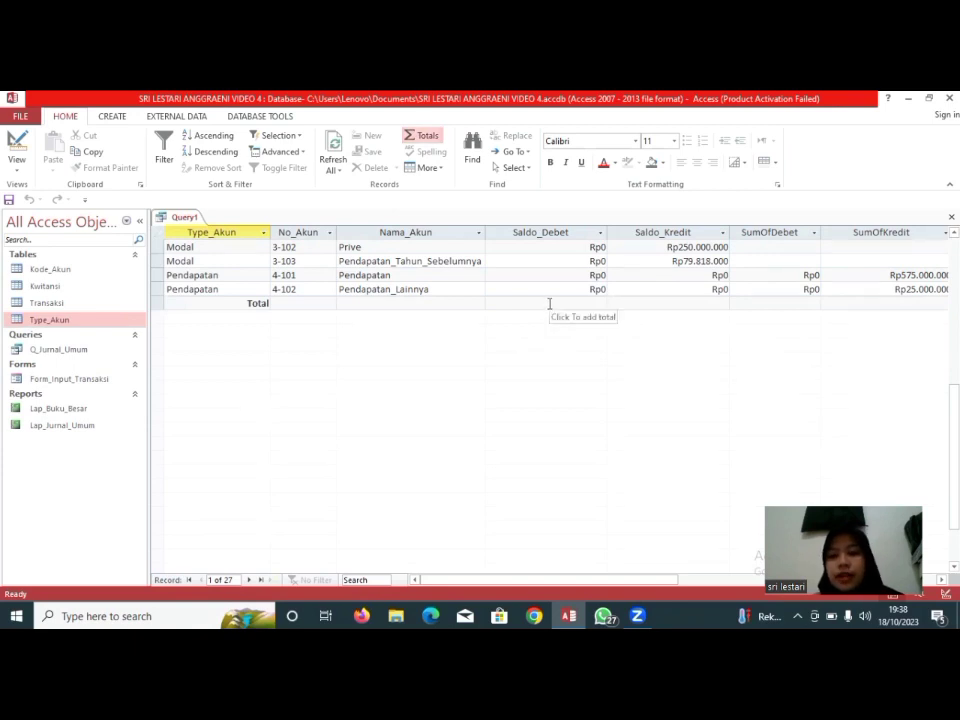
left_click(549, 303)
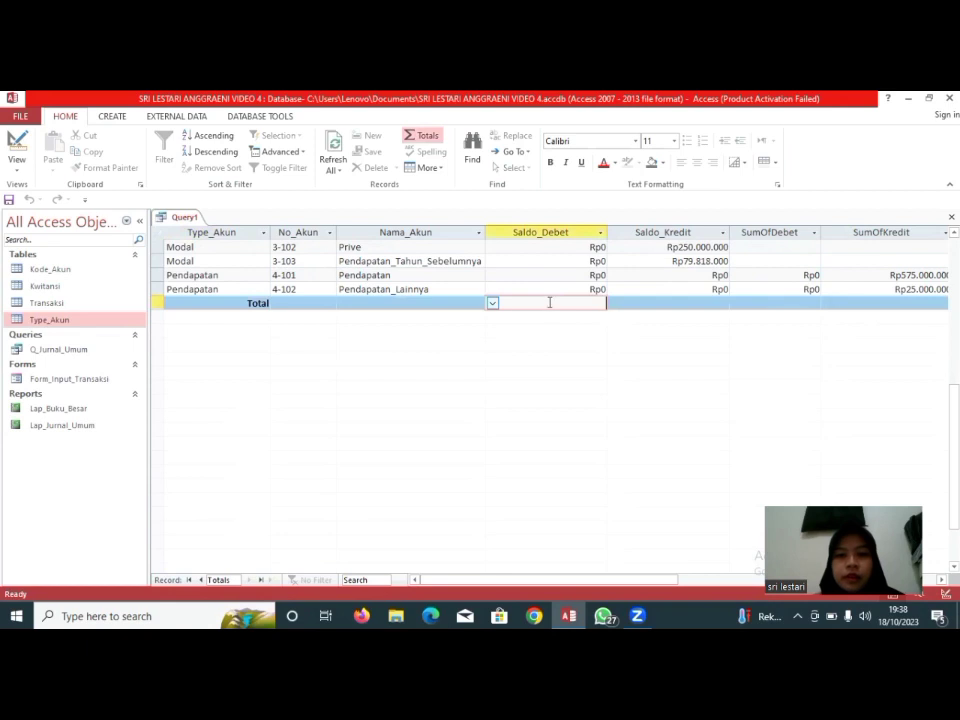
left_click(492, 304)
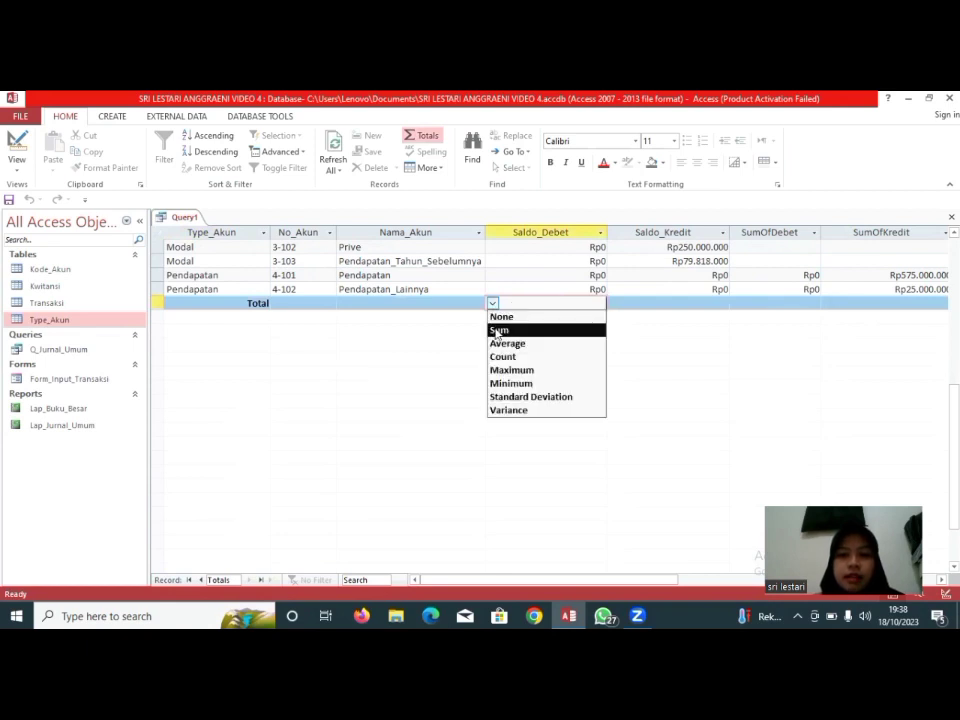
left_click(497, 331)
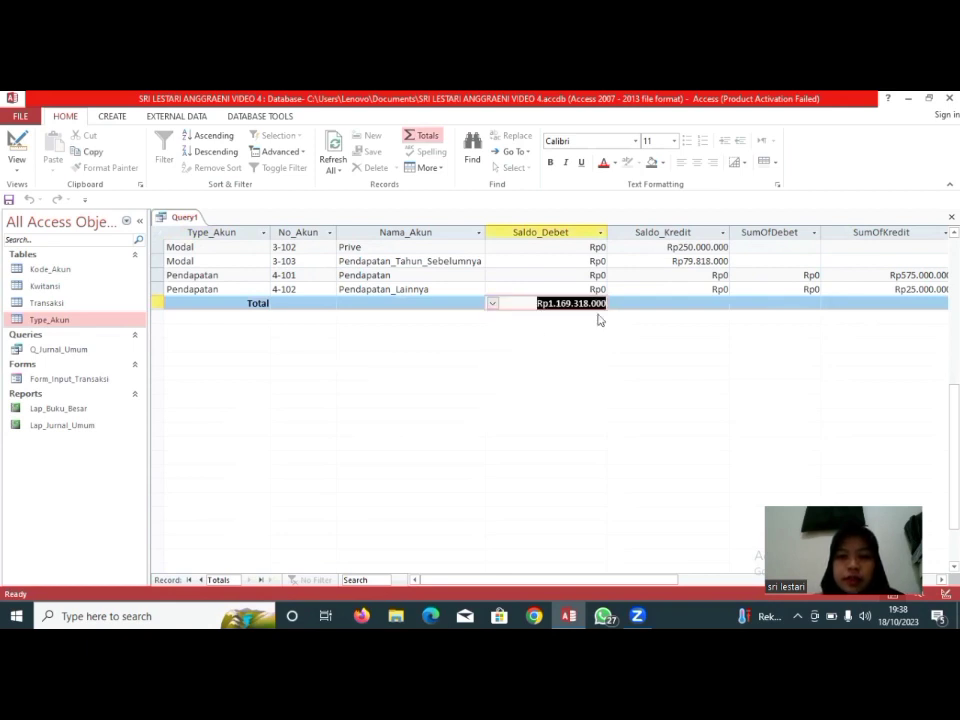
left_click(622, 302)
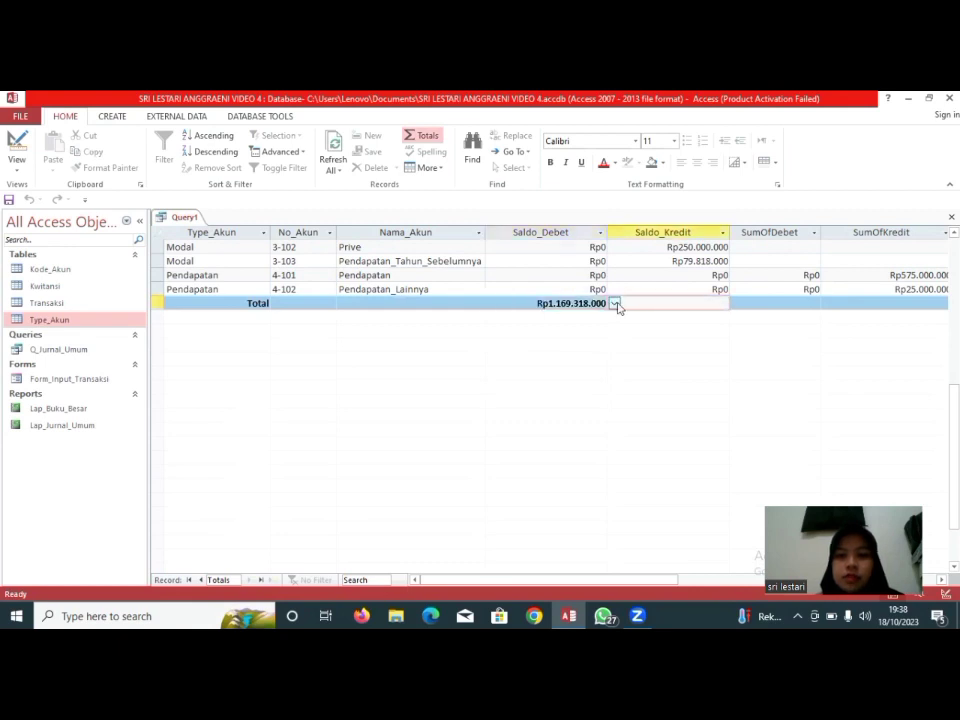
left_click(615, 303)
left_click(621, 331)
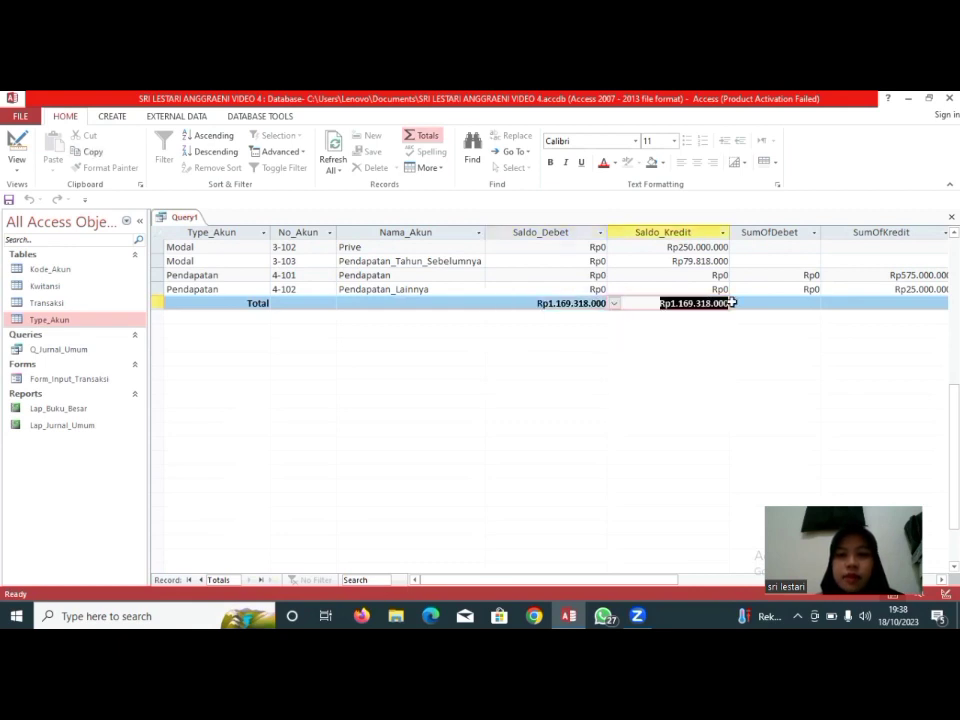
- Set the total row to Sum for the SumOfDebet and SumOfKredit columns
left_click(766, 303)
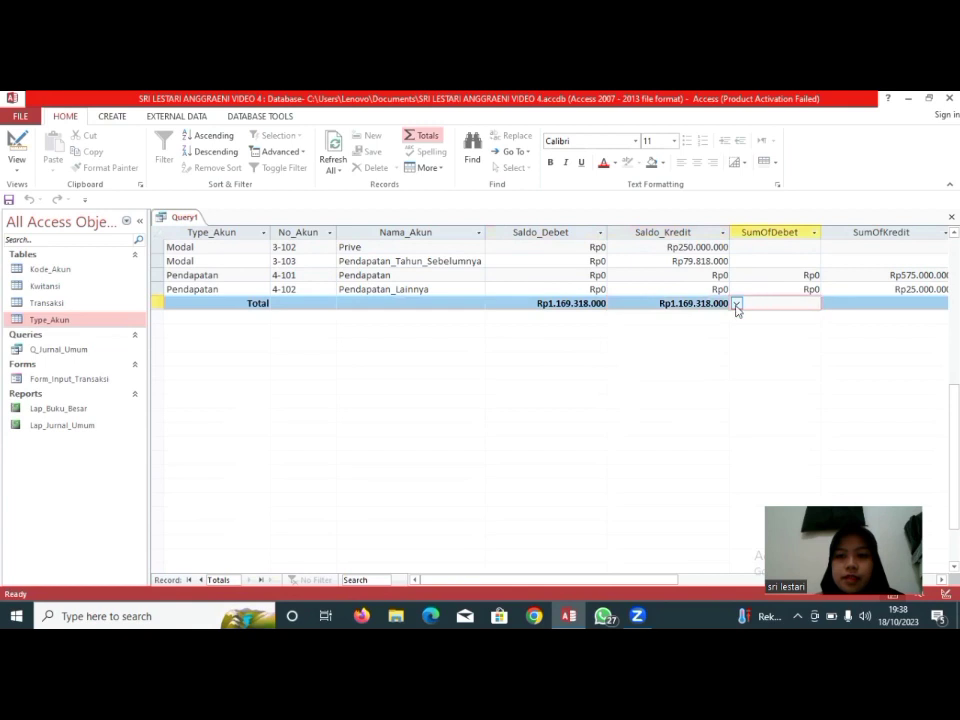
left_click(737, 303)
left_click(740, 330)
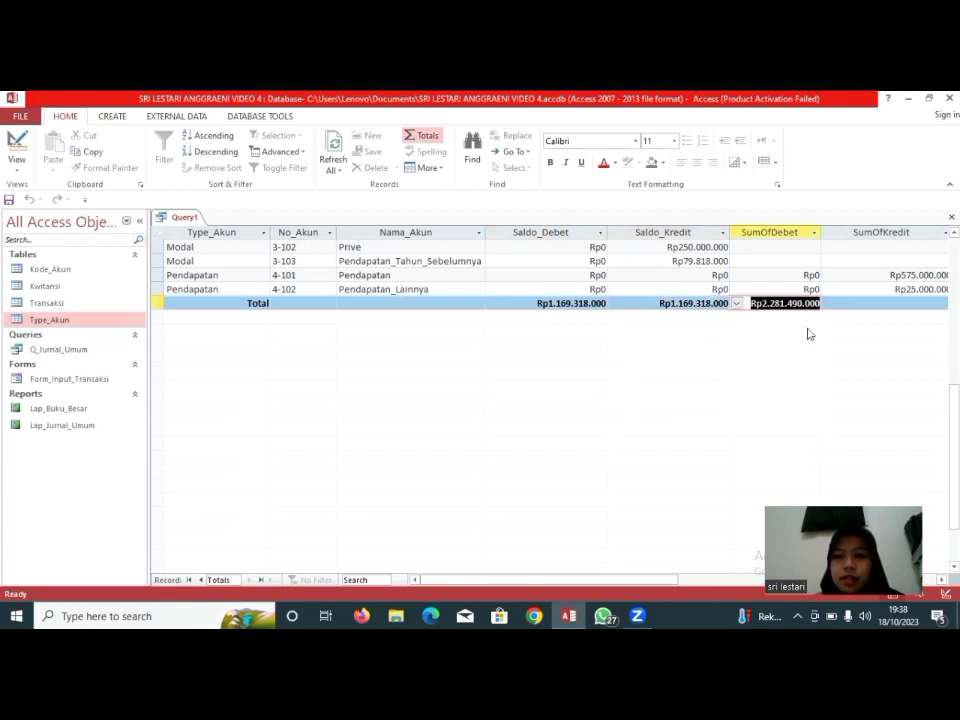
left_click(843, 302)
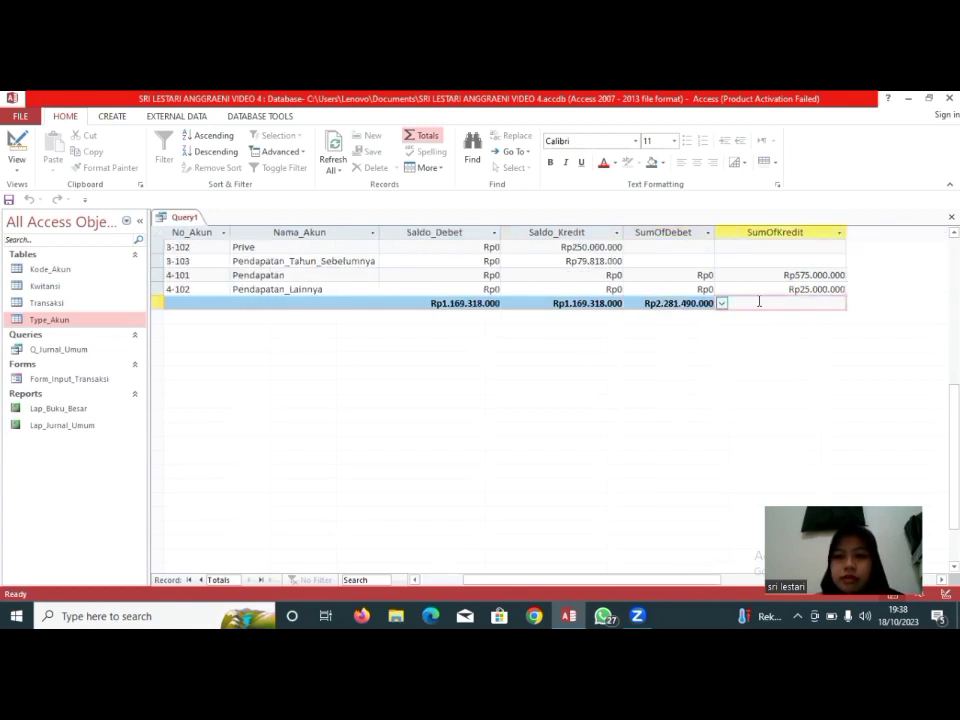
left_click(724, 303)
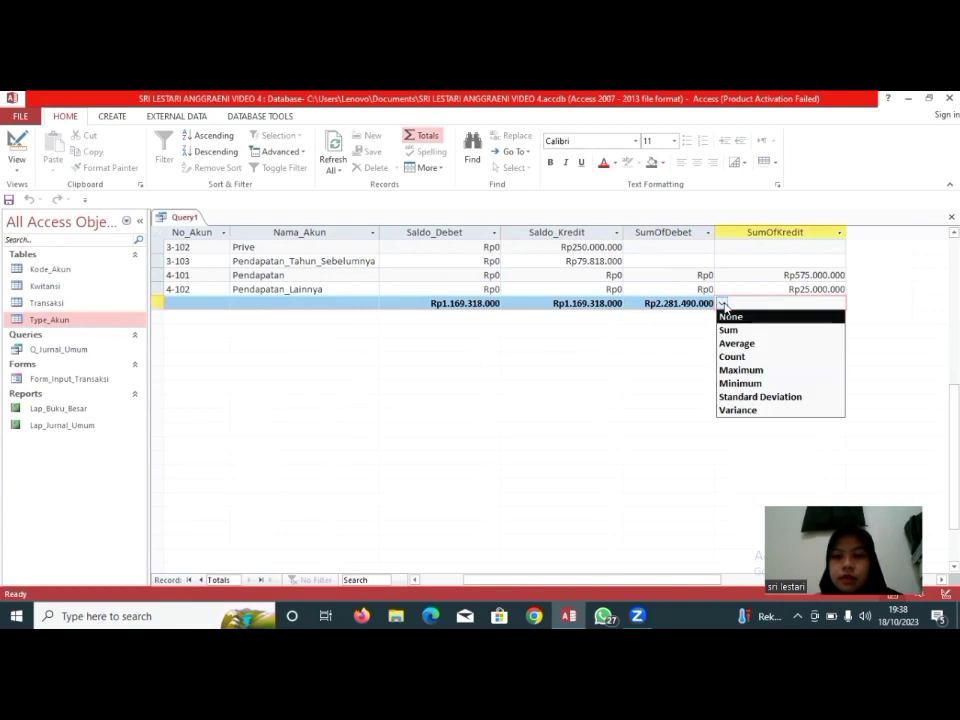
left_click(728, 330)
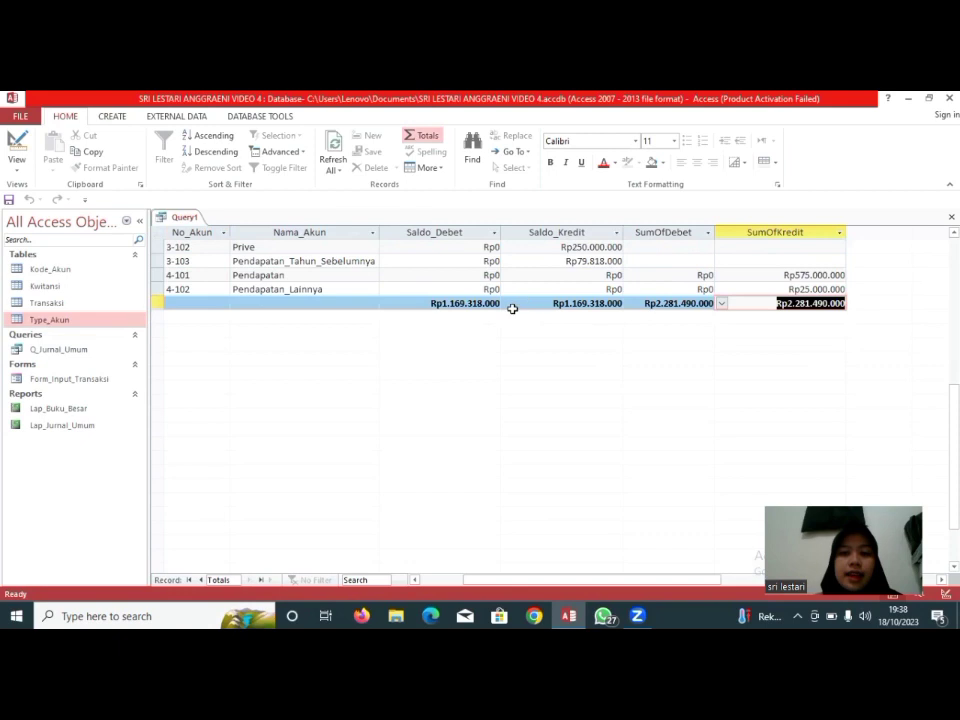
- In the query design, add the calculated field NSSD_Debet:[Saldo_Debet]-[Saldo_Kredit]+[sumofDebet]-[sumofKredit] in the first empty column using the Expression Builder
left_click(15, 148)
left_click(15, 148)
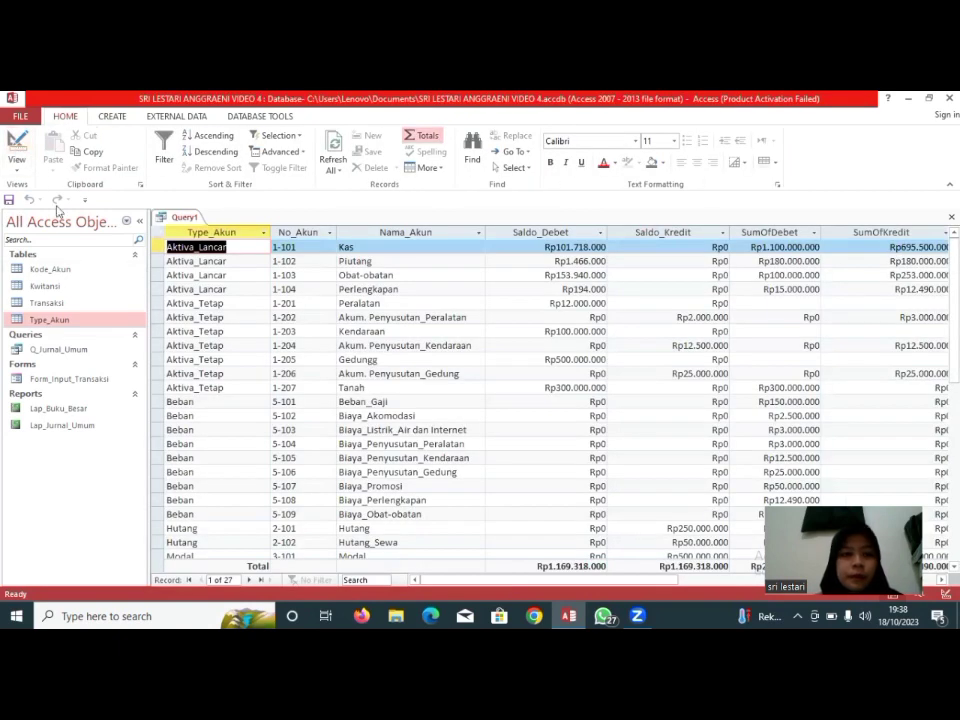
left_click(17, 151)
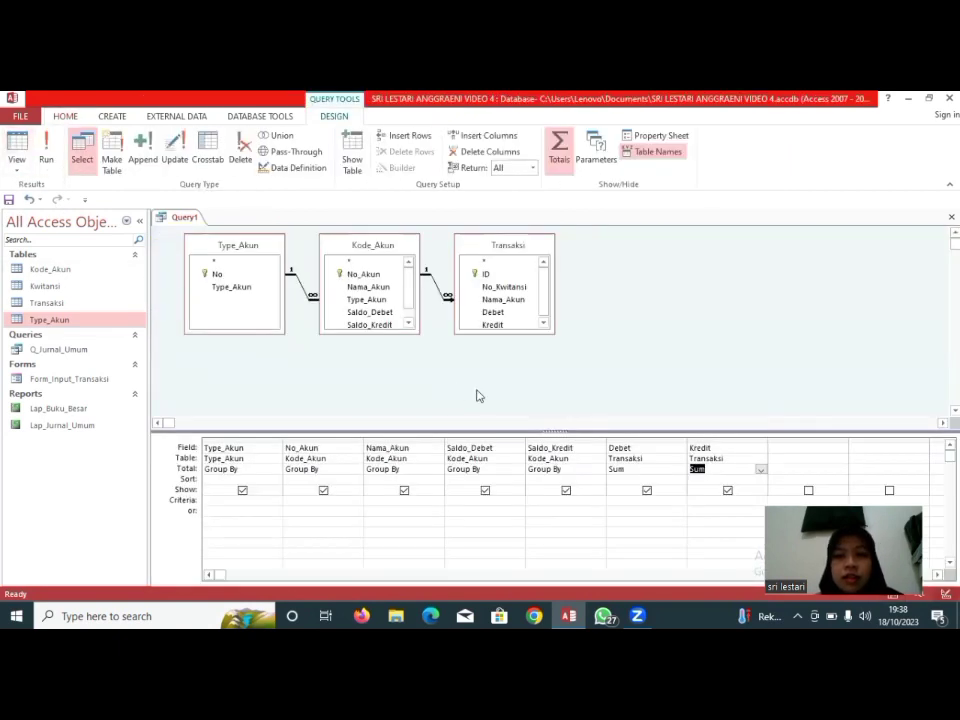
left_click(784, 448)
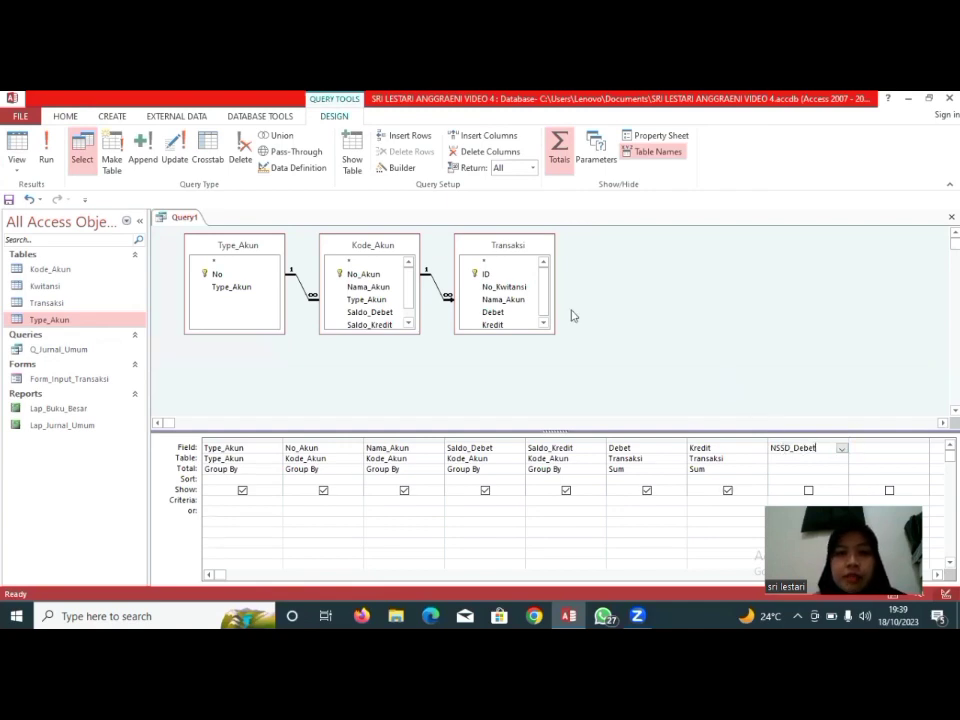
left_click(414, 167)
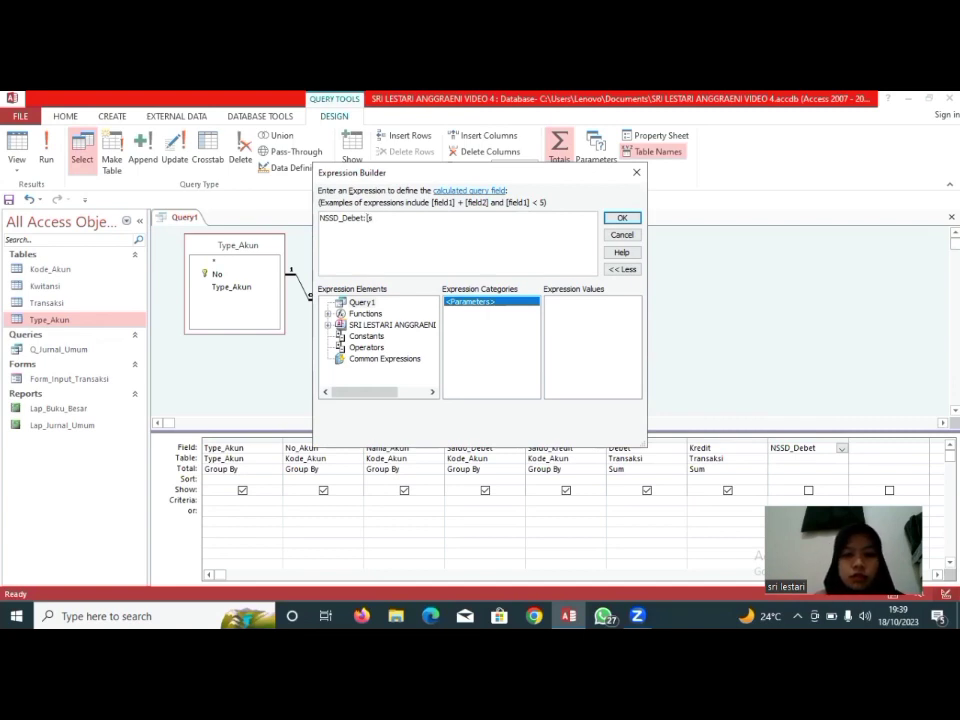
type("S")
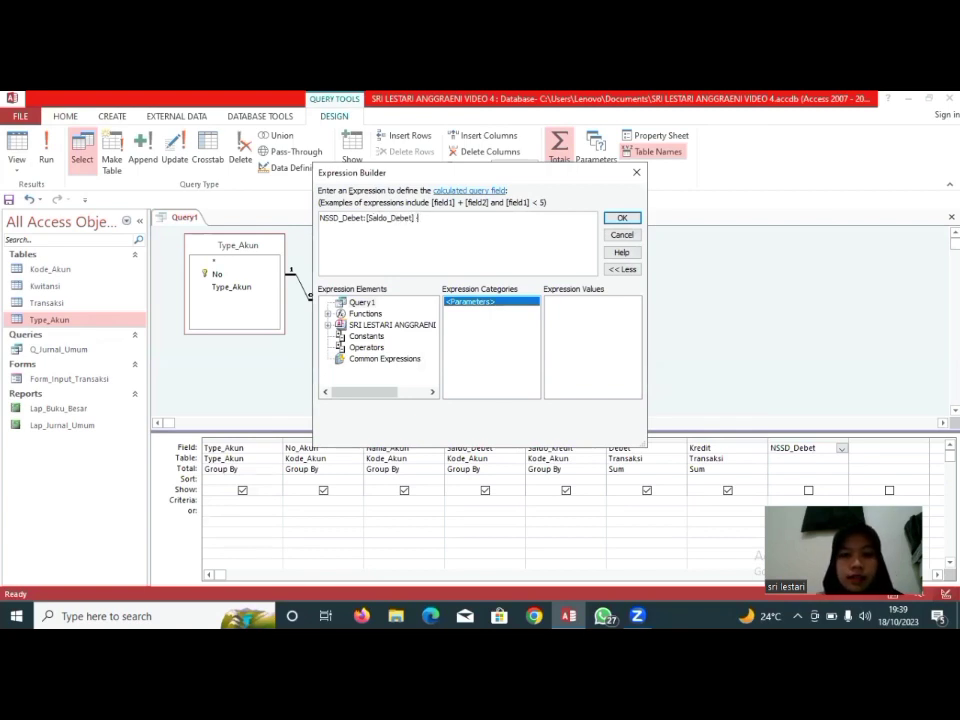
type("aldo")
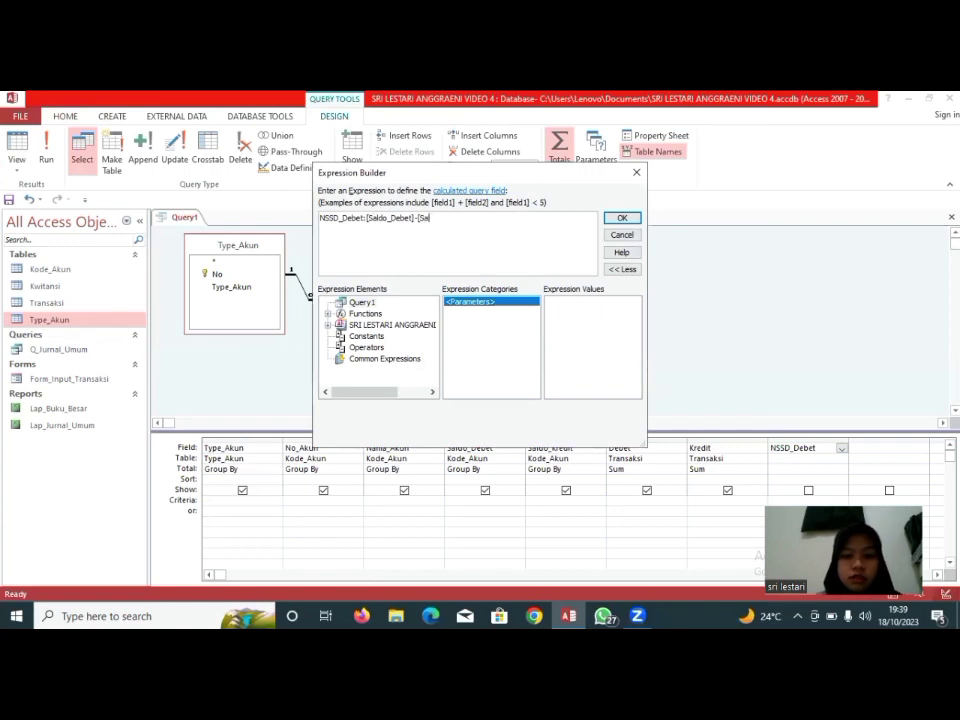
type("_Kredit]+[")
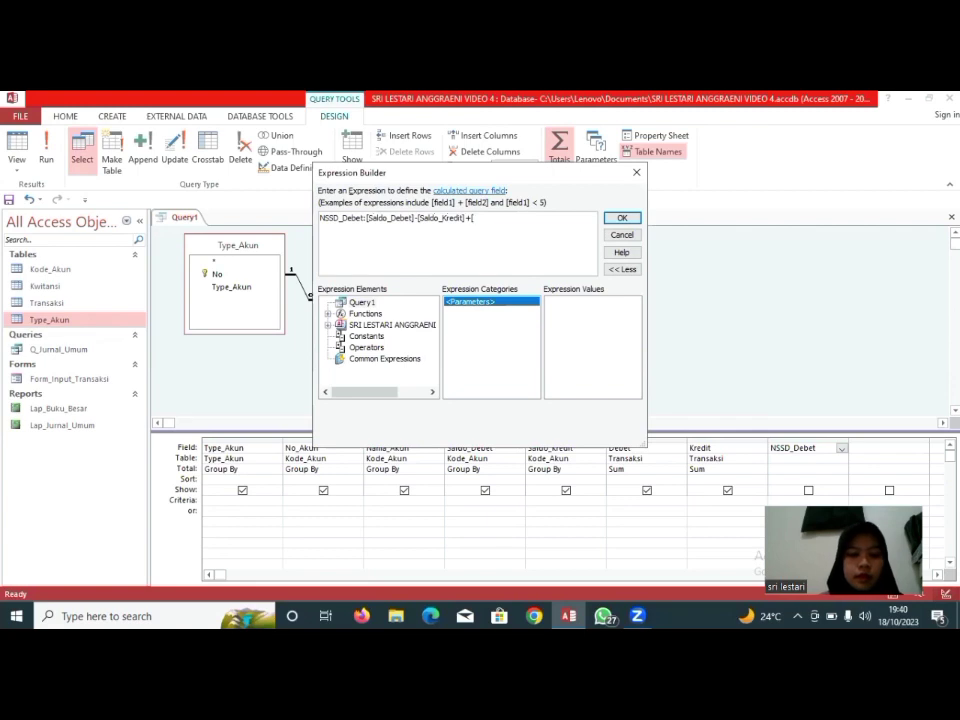
type("sumofDebet]")
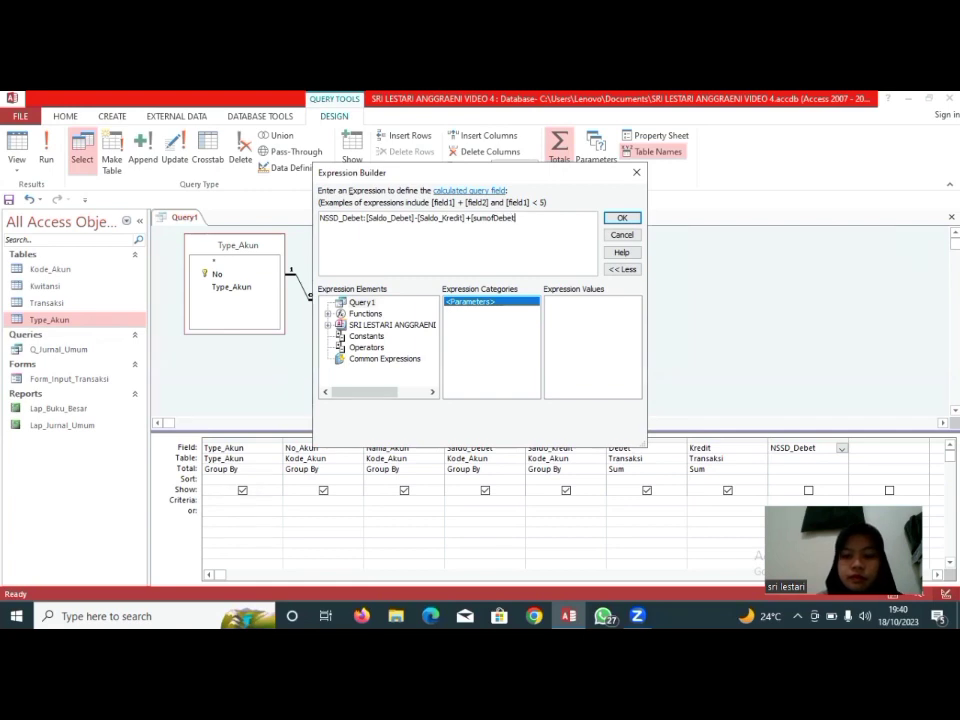
type("-[sumofKredit]")
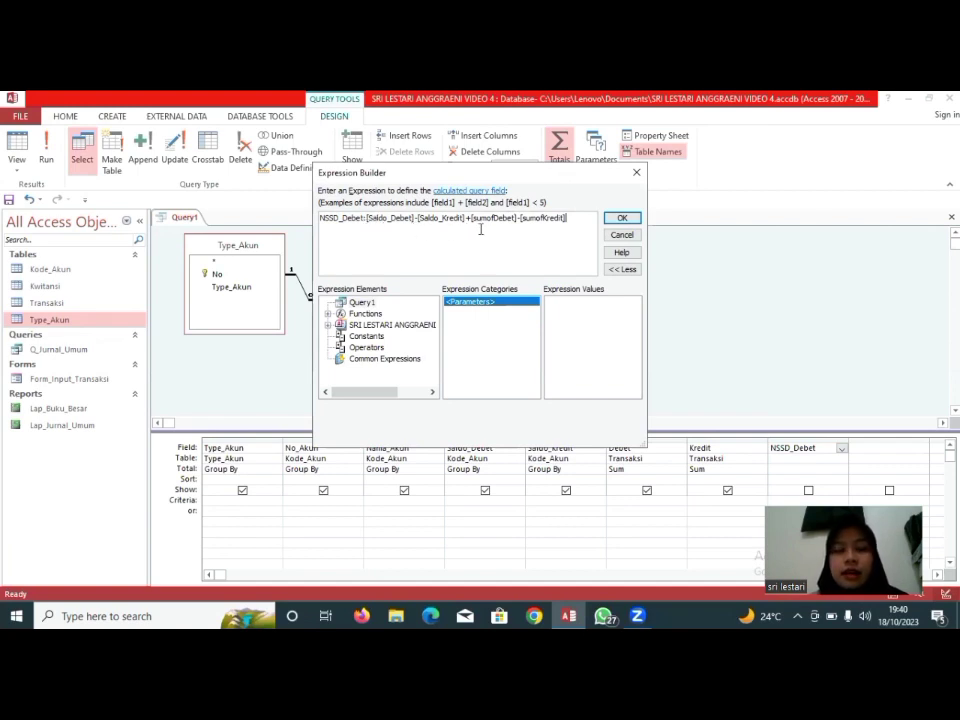
left_click(621, 219)
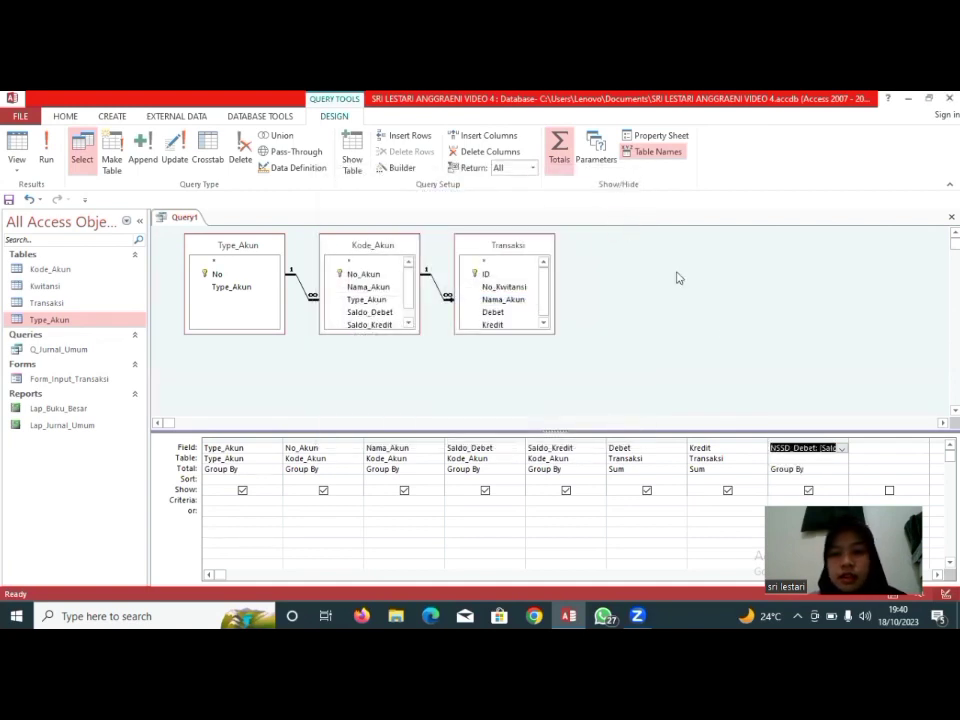
- Set the total type of the NSSD_Debet field to Expression
left_click(832, 469)
left_click(841, 469)
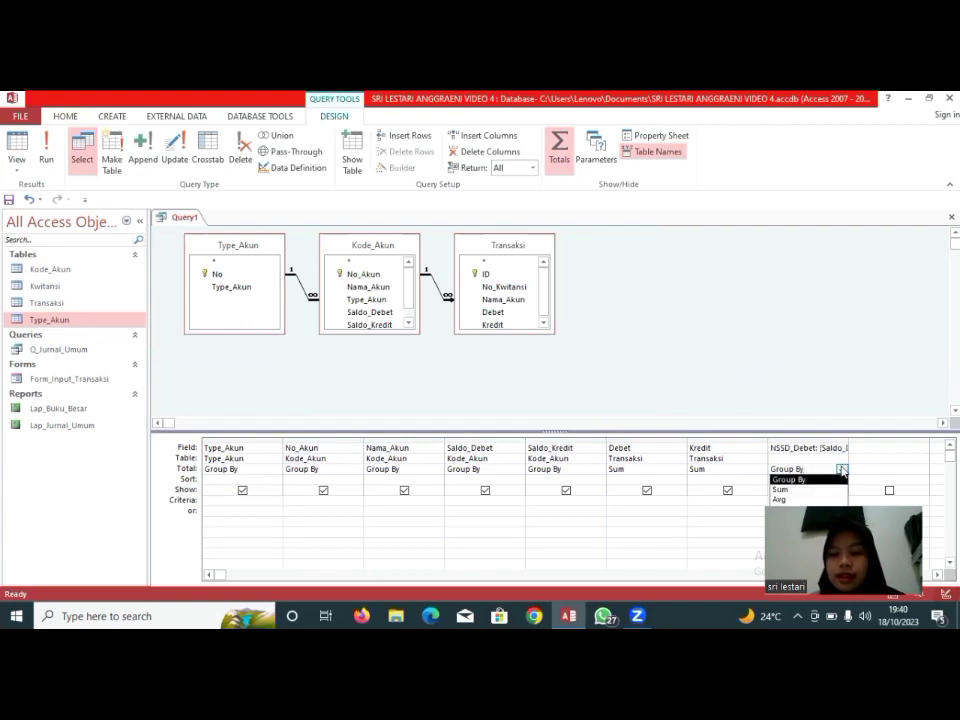
left_click_drag(790, 511, 824, 421)
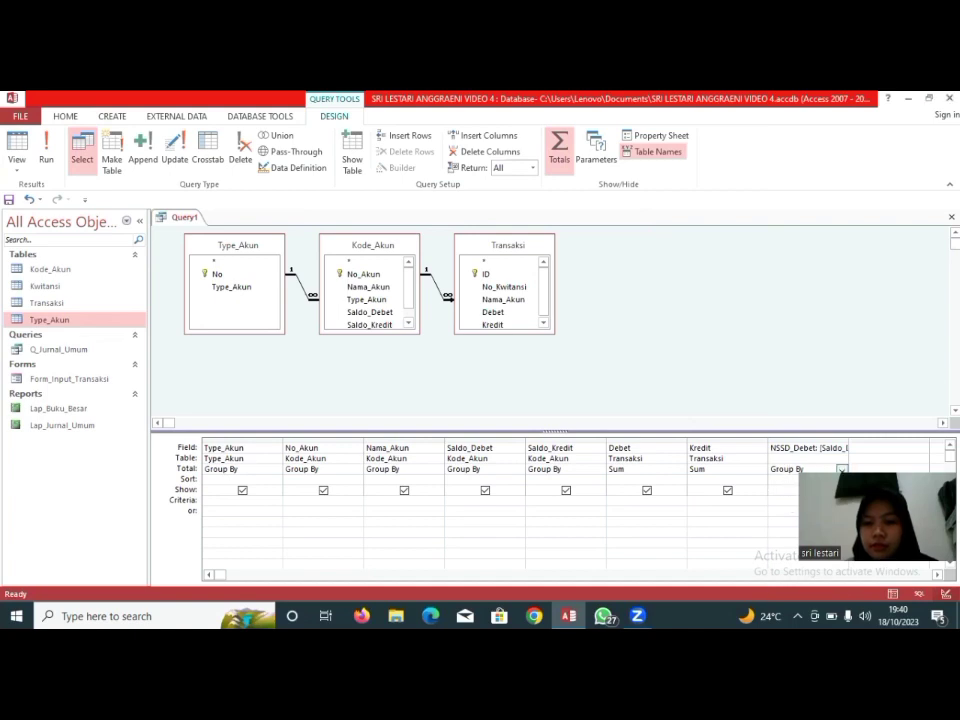
left_click(842, 469)
left_click(790, 577)
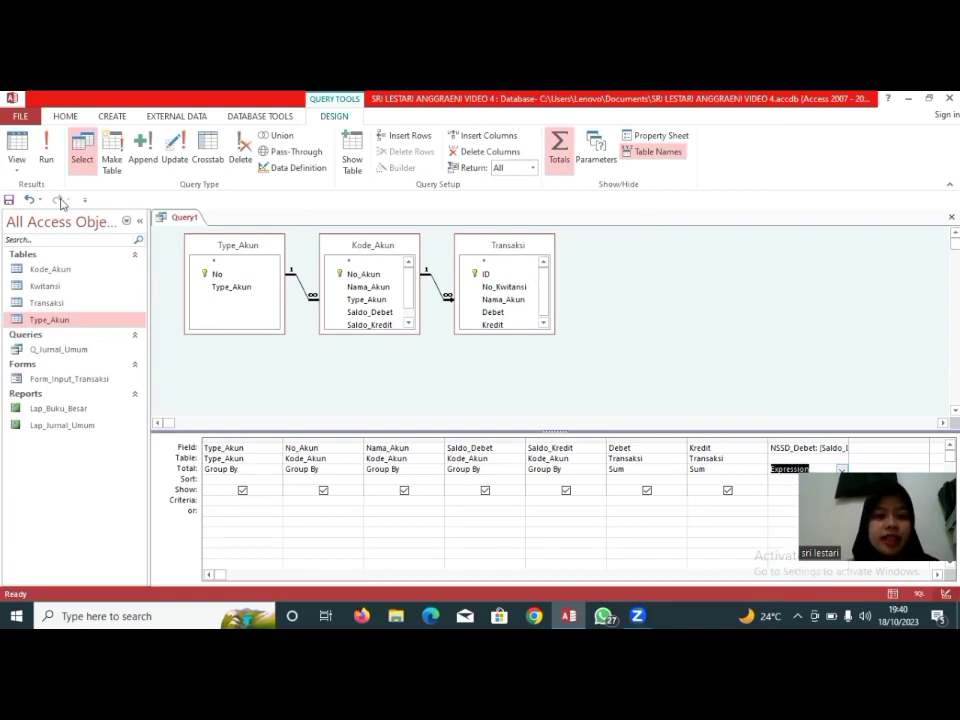
- Run the query and widen the NSSD_Debet column so its heading and amounts fit
left_click(44, 150)
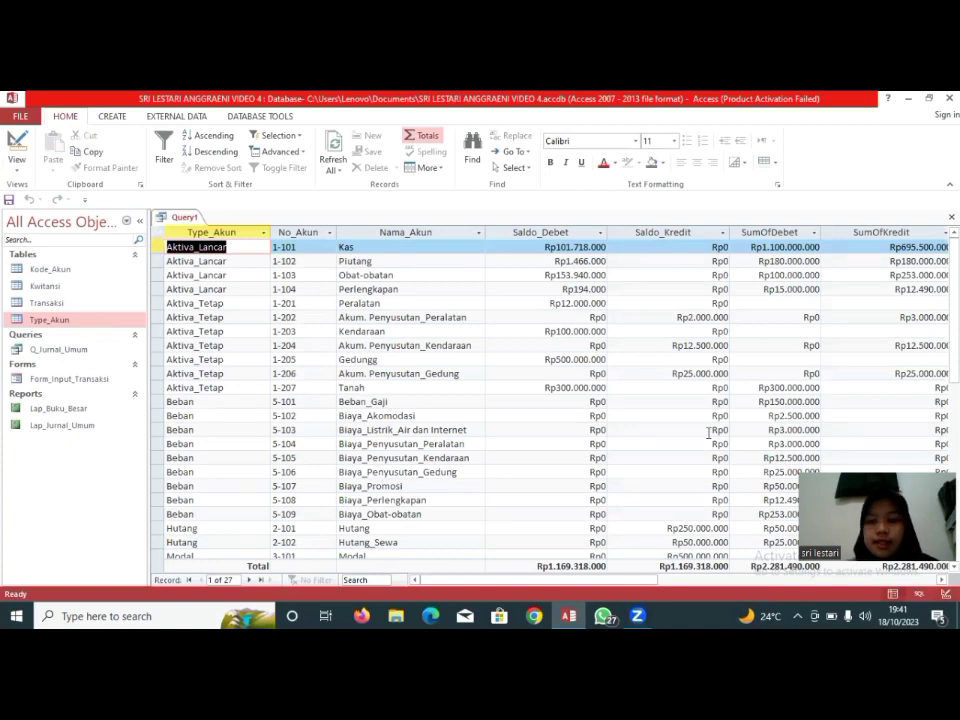
left_click(683, 580)
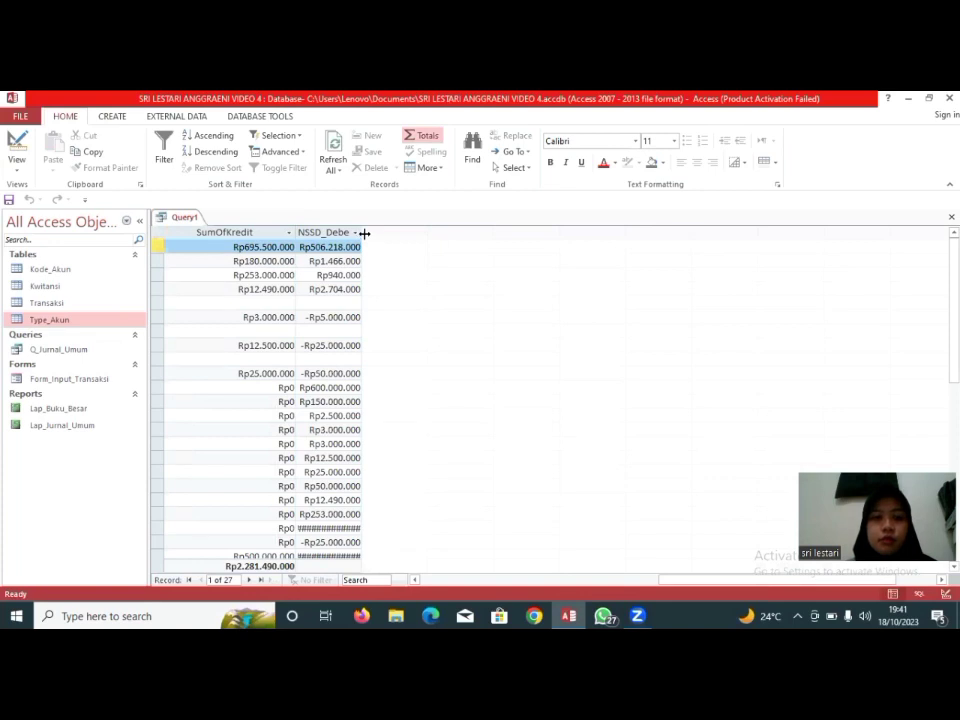
left_click_drag(361, 229, 397, 234)
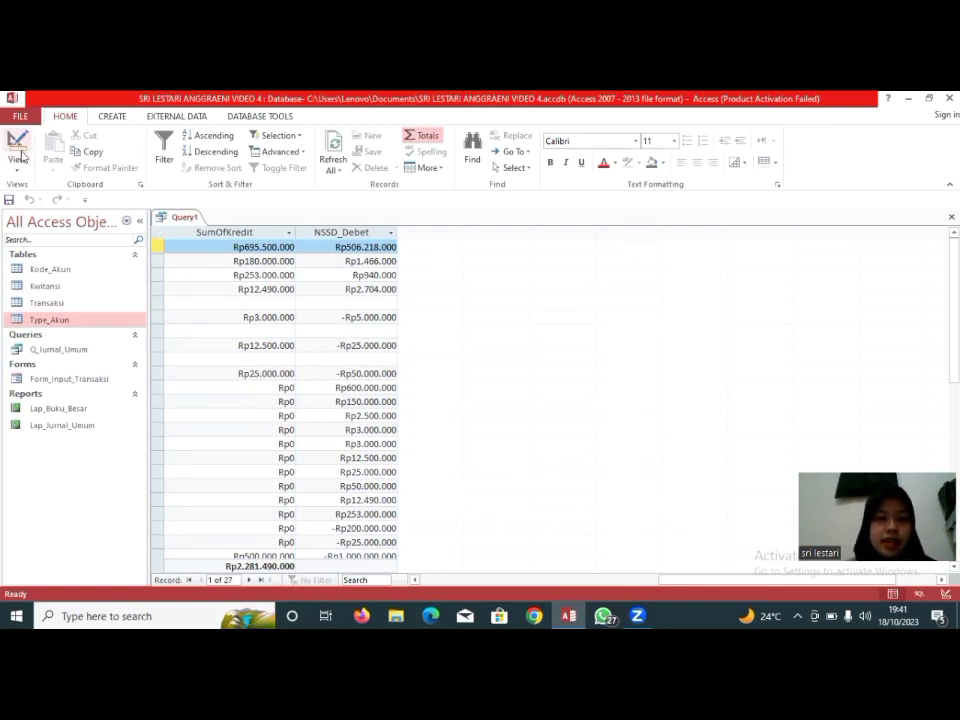
- Return to the query design and open the NSSD_Debet field's expression in the Expression Builder
left_click(22, 150)
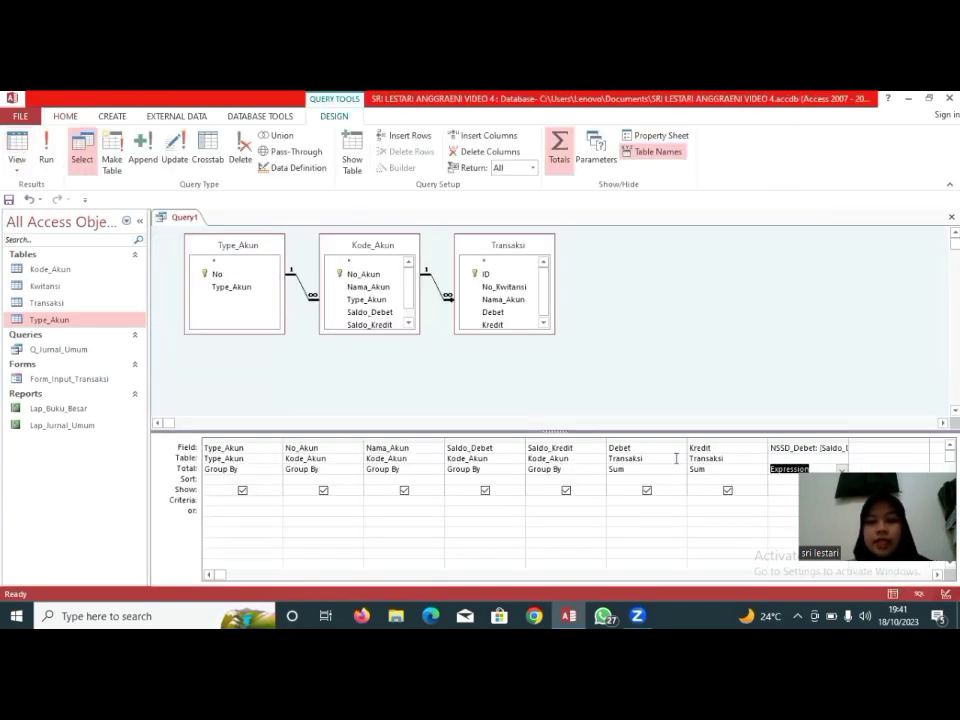
left_click(790, 448)
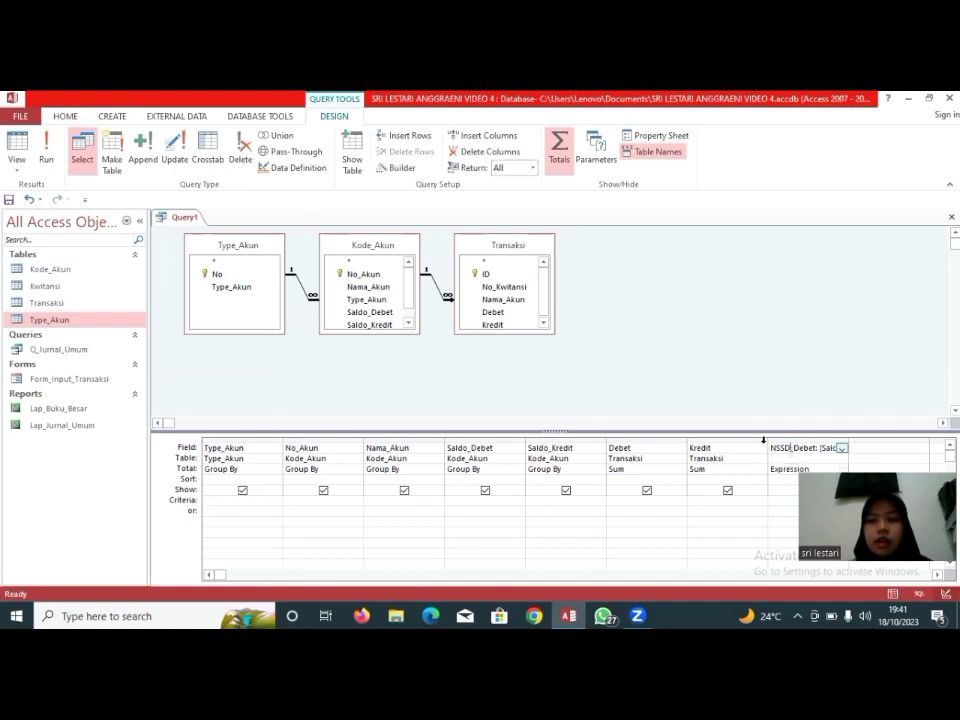
left_click(395, 167)
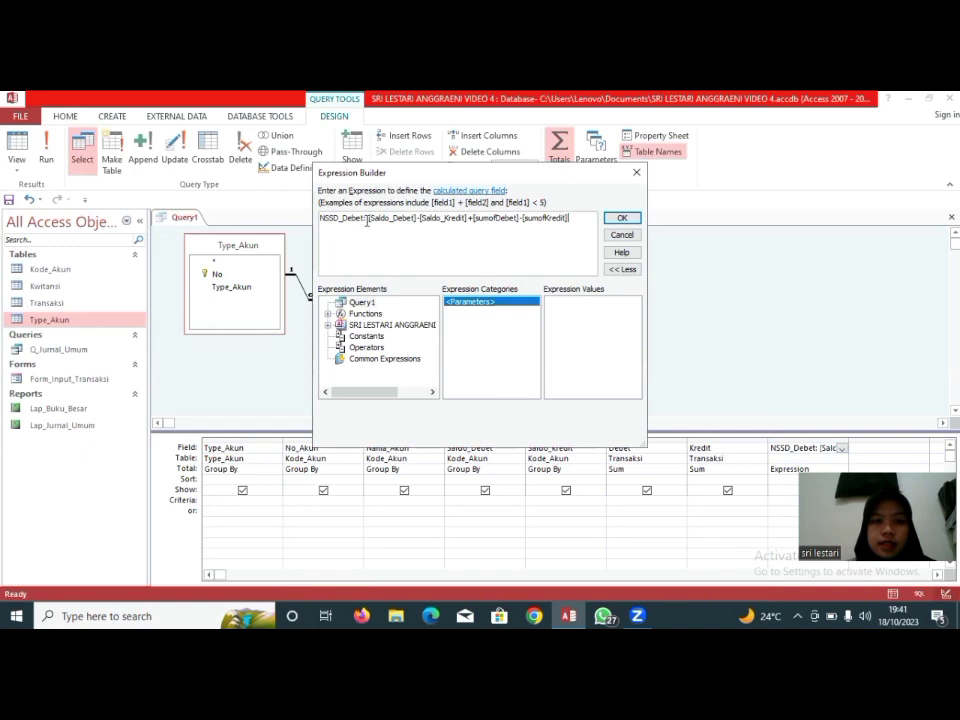
type("i")
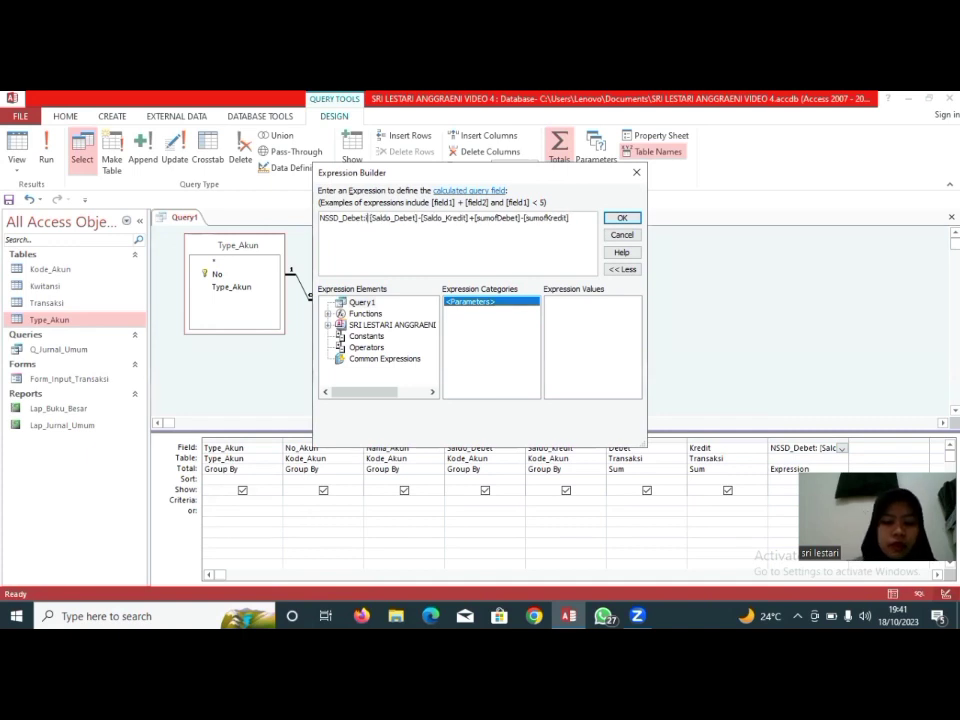
type("if(")
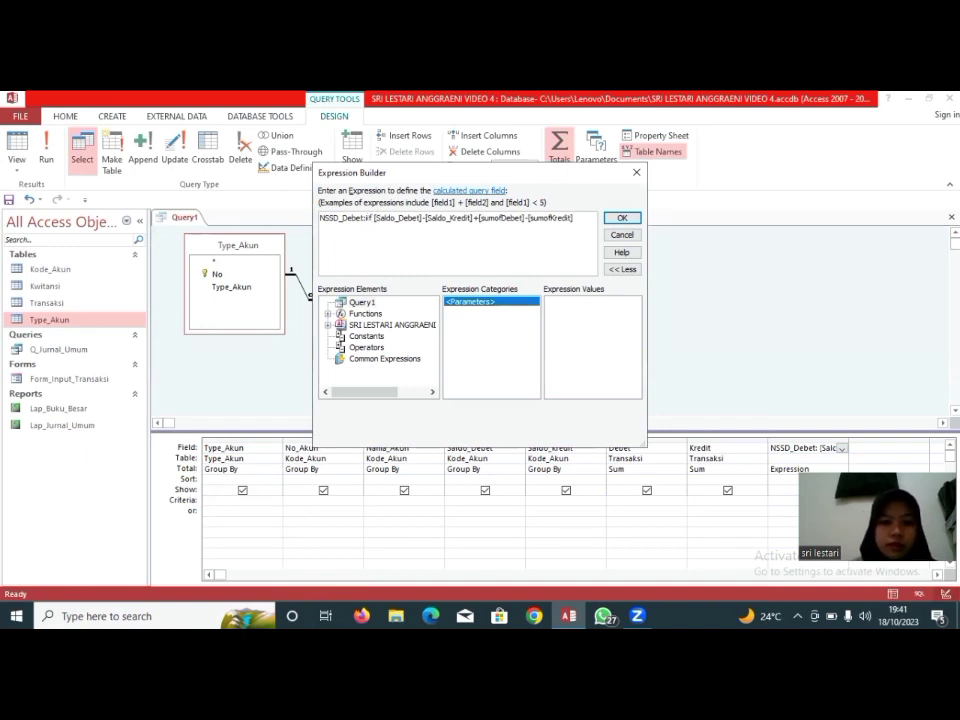
key("BackSpace")
key("BackSpace")
key("BackSpace")
key("BackSpace")
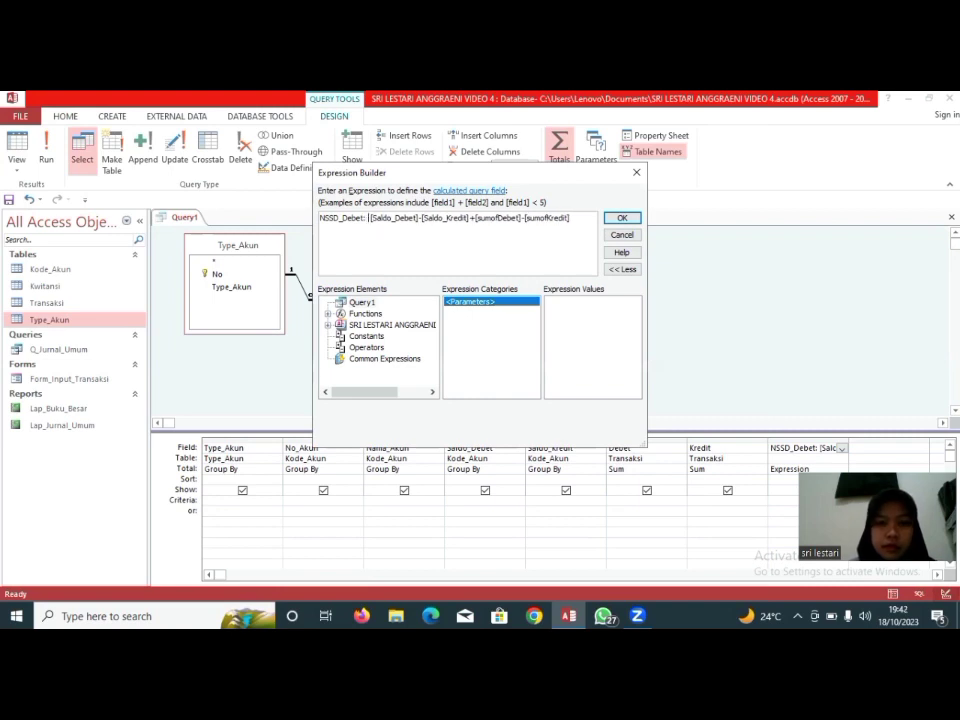
- Insert IIf( in front of the existing balance calculation in the NSSD_Debet expression
type("i")
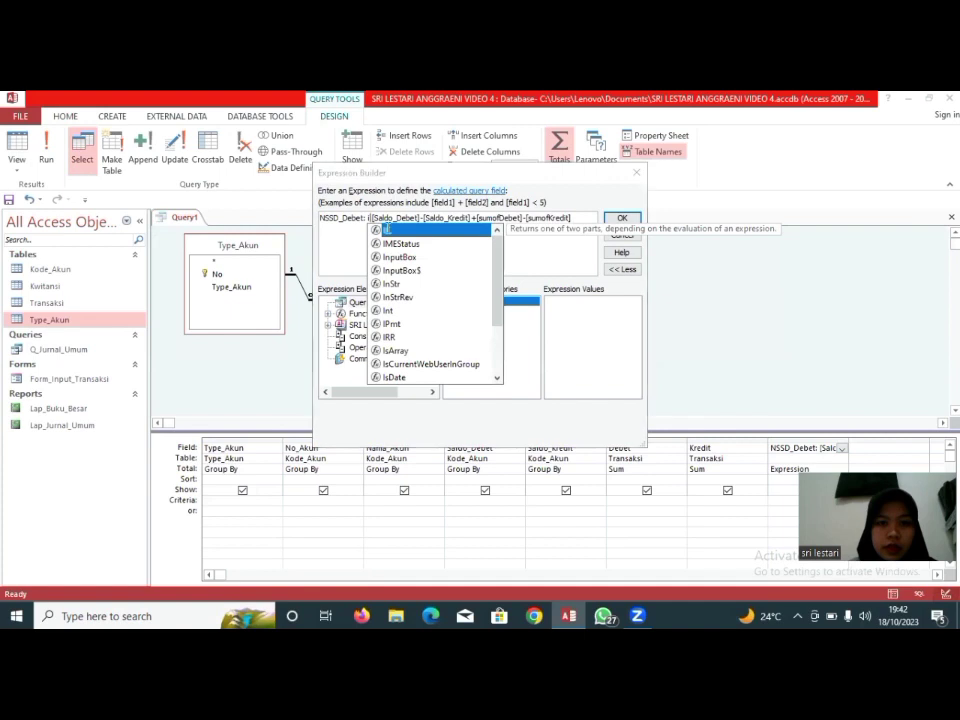
type("(")
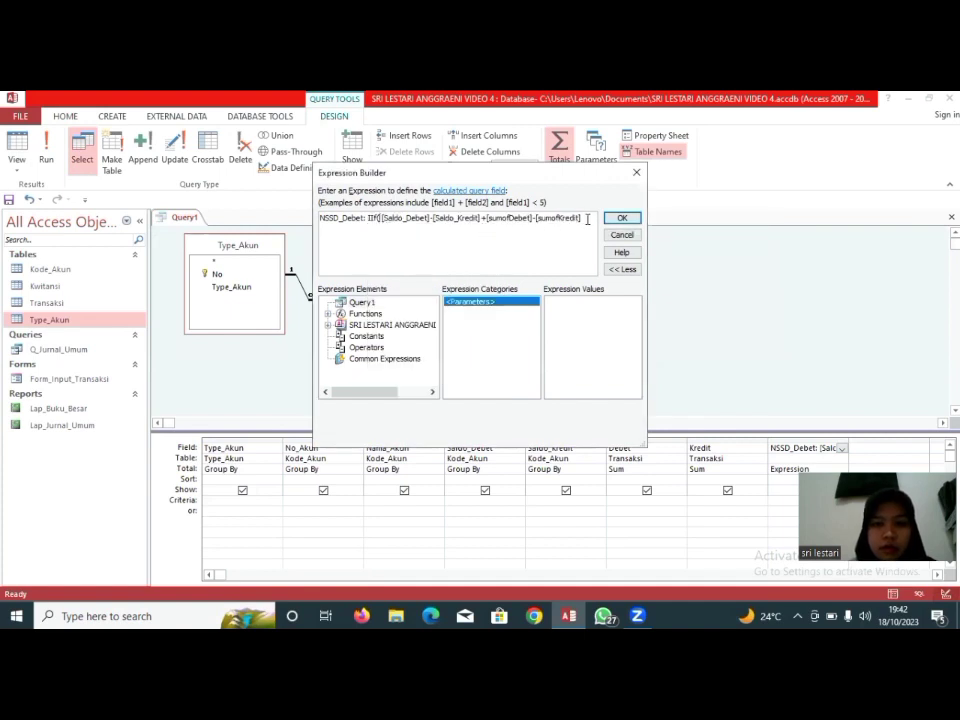
left_click(613, 182)
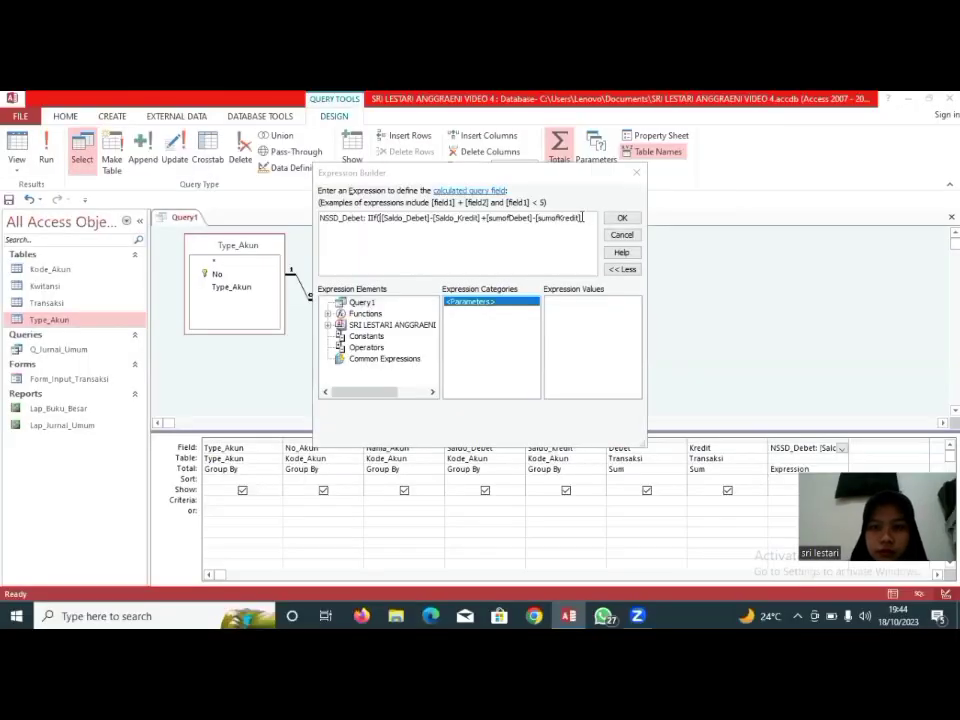
left_click(583, 217)
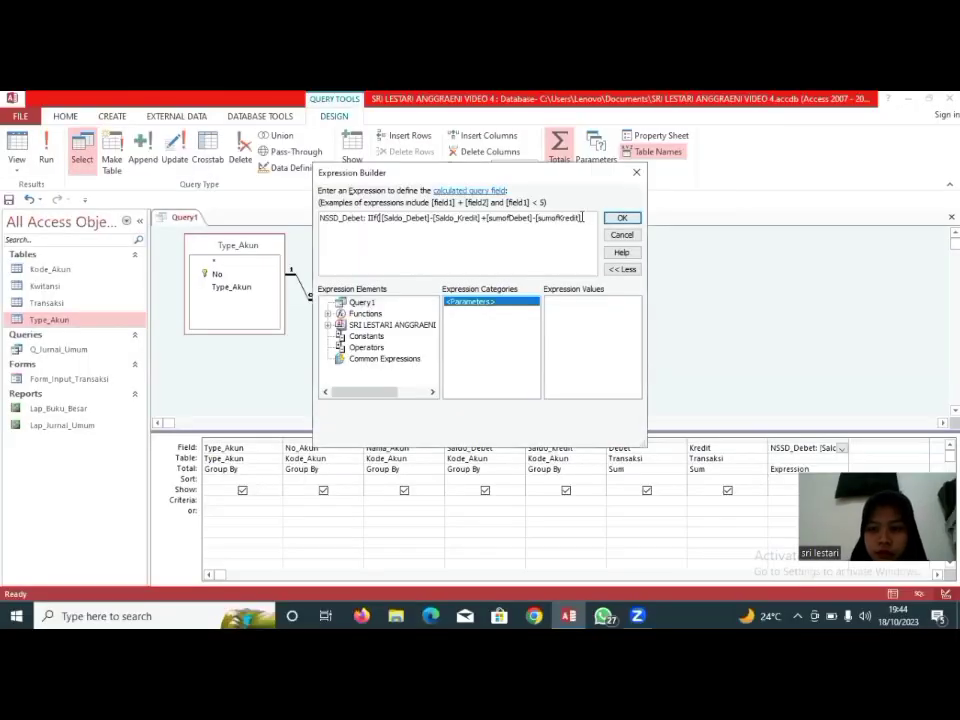
type("<")
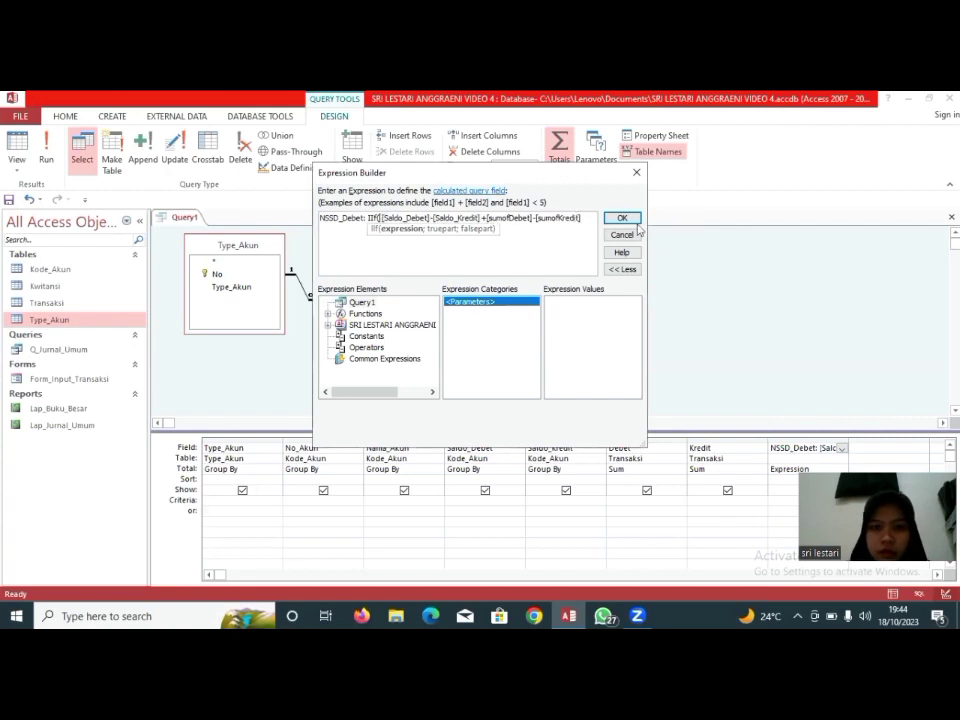
key("BackSpace")
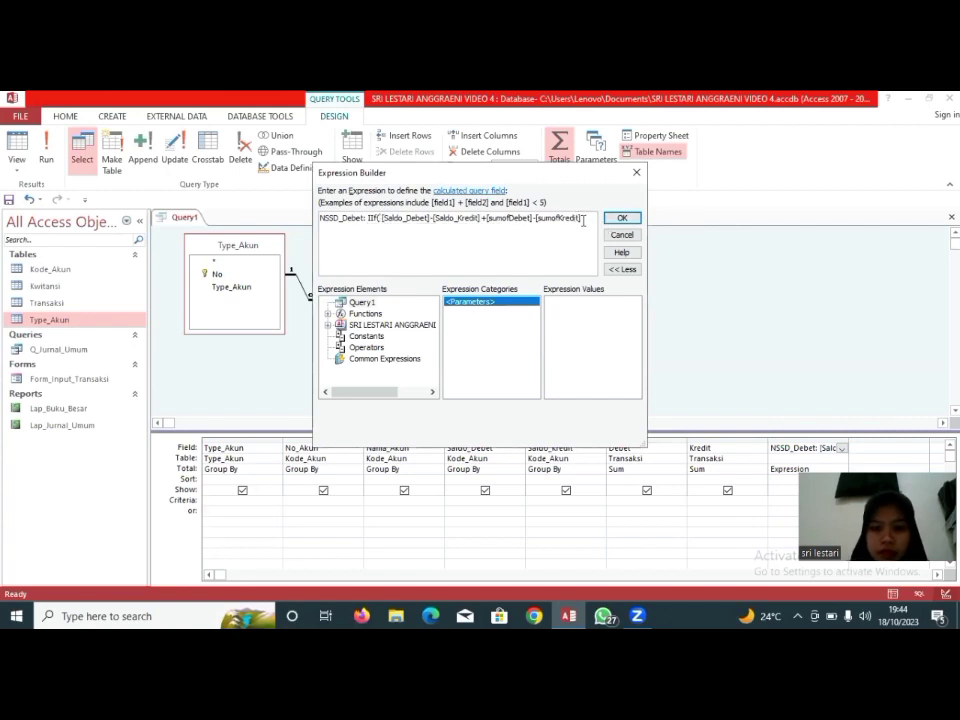
- After the calculation's [sumofKredit], add the less-than-zero comparison and 0 as the IIf true part
left_click(583, 221)
type(";<=0;")
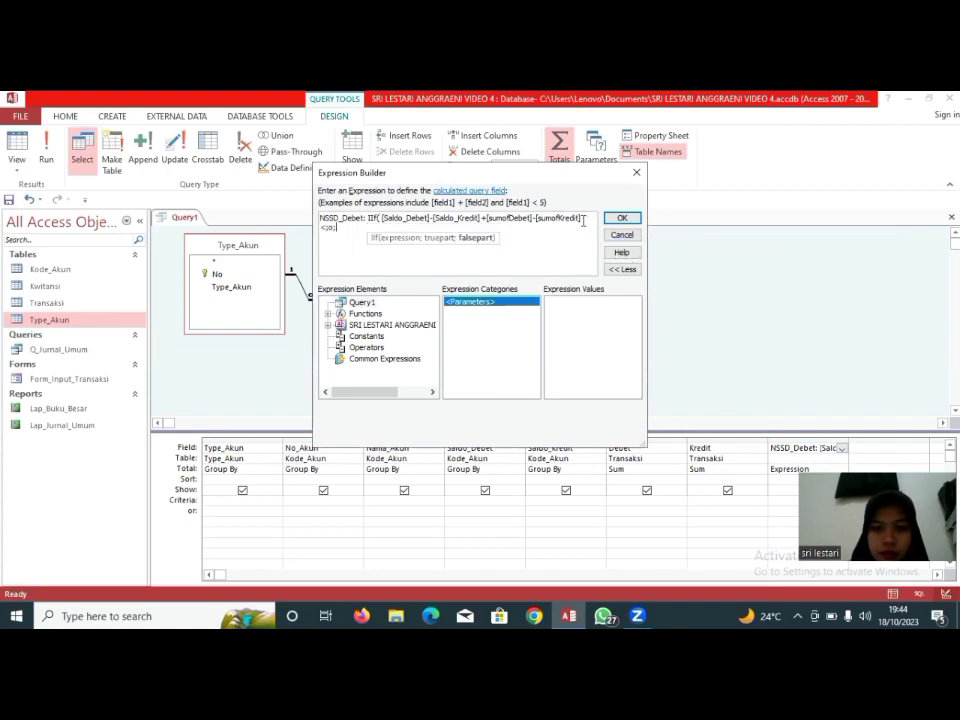
type("0")
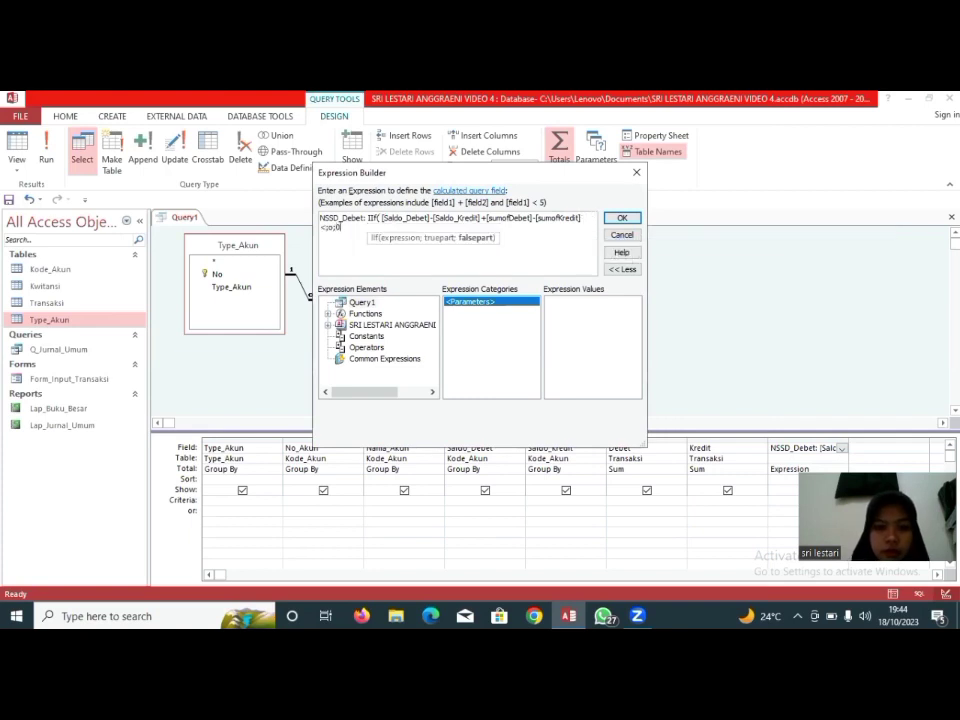
key("BackSpace")
key("BackSpace")
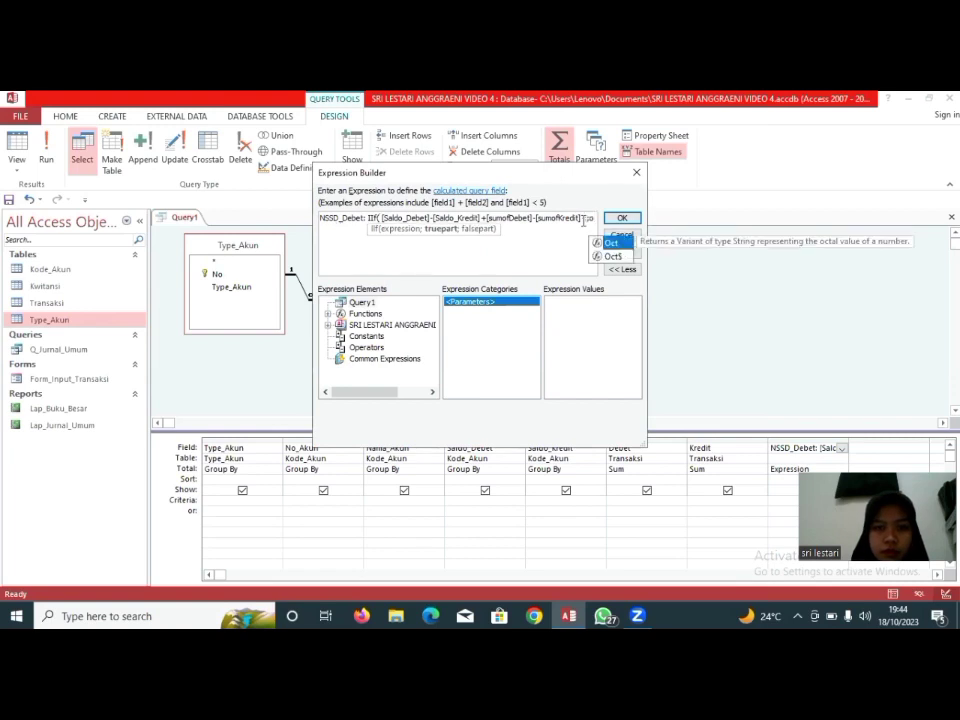
key("BackSpace")
type("0")
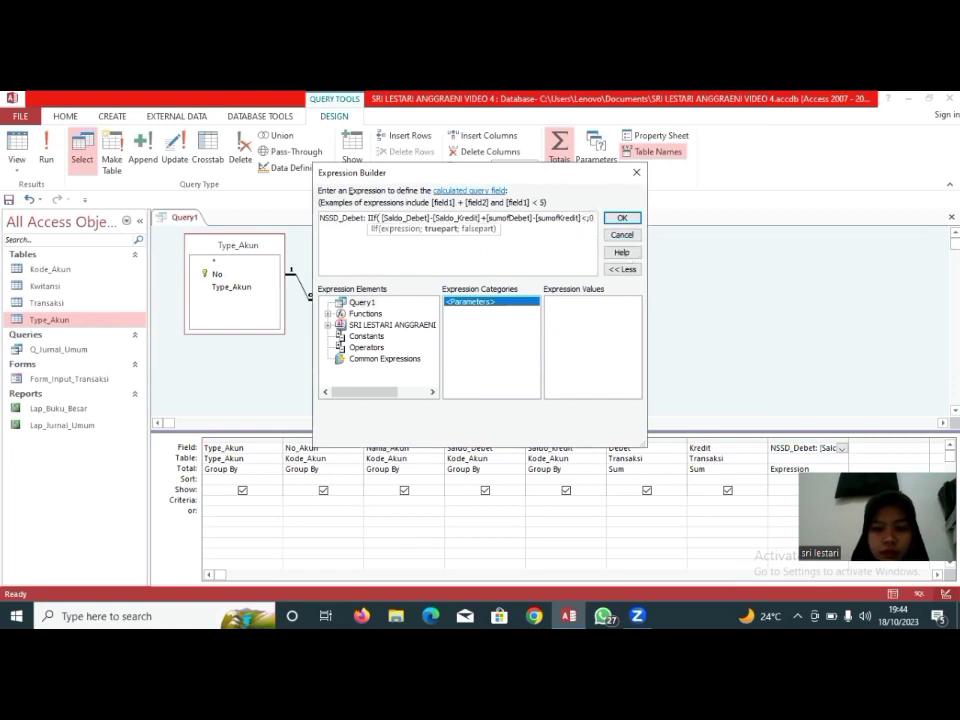
type(";0")
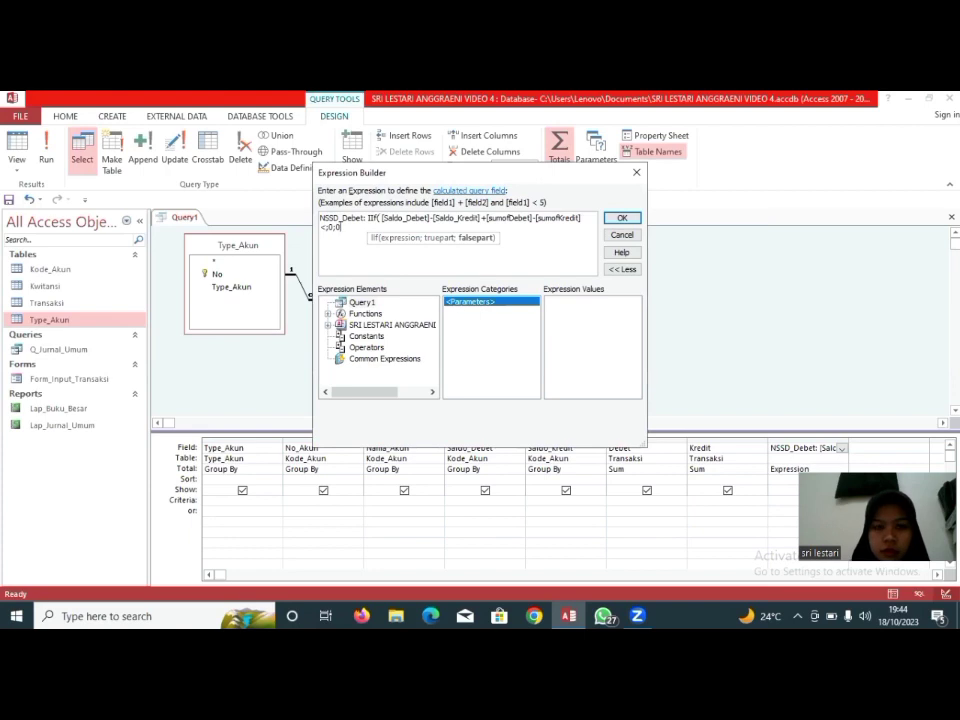
- Begin the IIf false part with [Saldo_Debet]-[Saldo_Kredit]
type("[Saldo_")
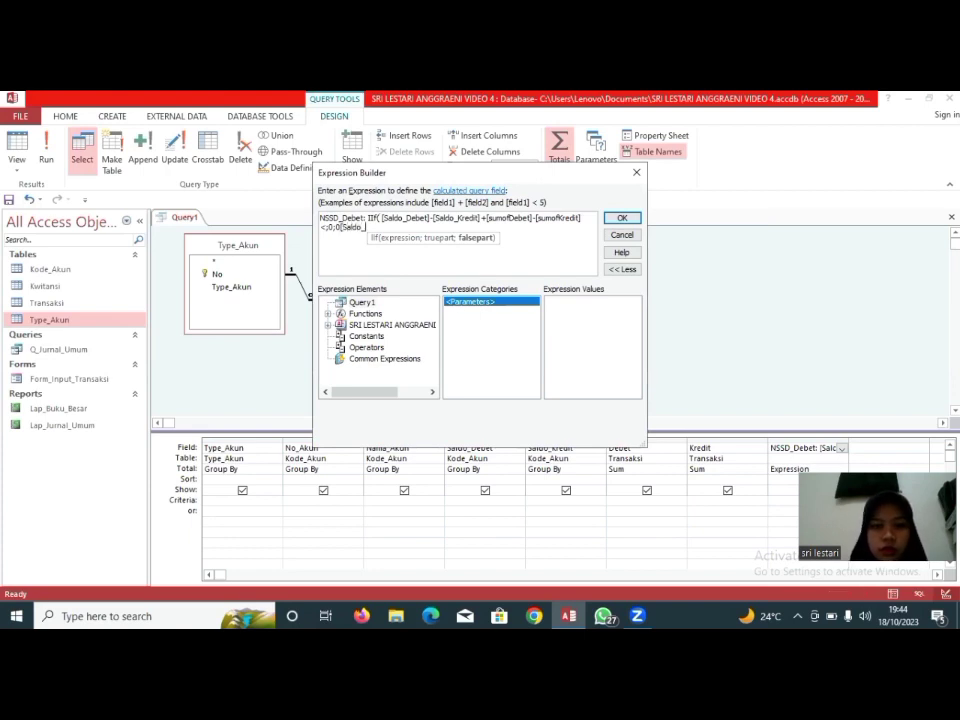
type("Debet")
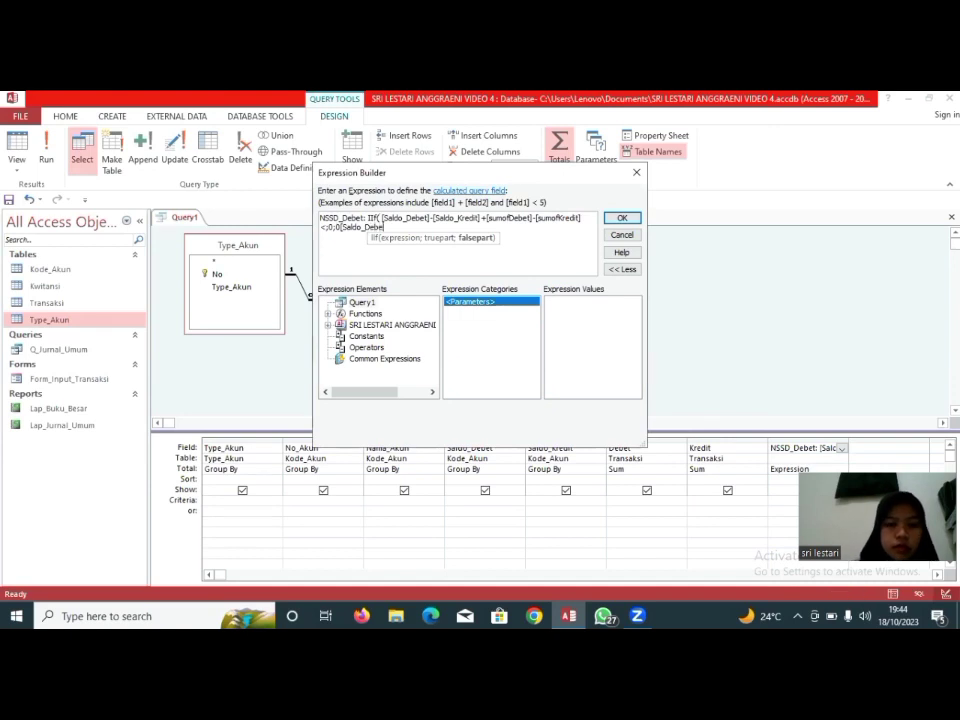
type("]-[")
type("S")
key("Caps_Lock")
type("aldo")
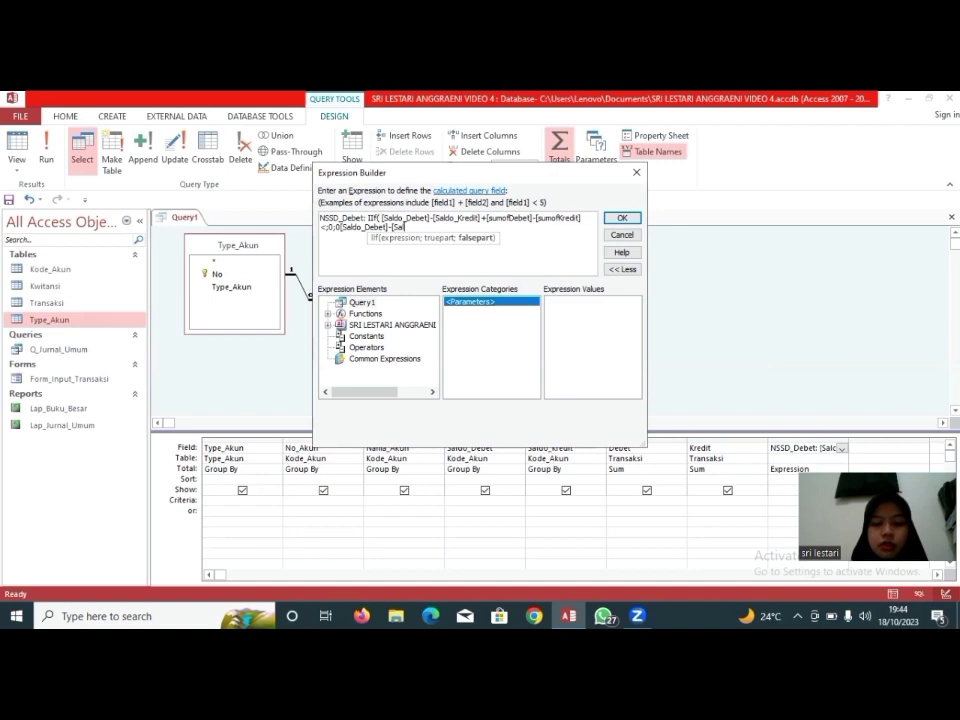
type("_K")
key("Caps_Lock")
type("redit")
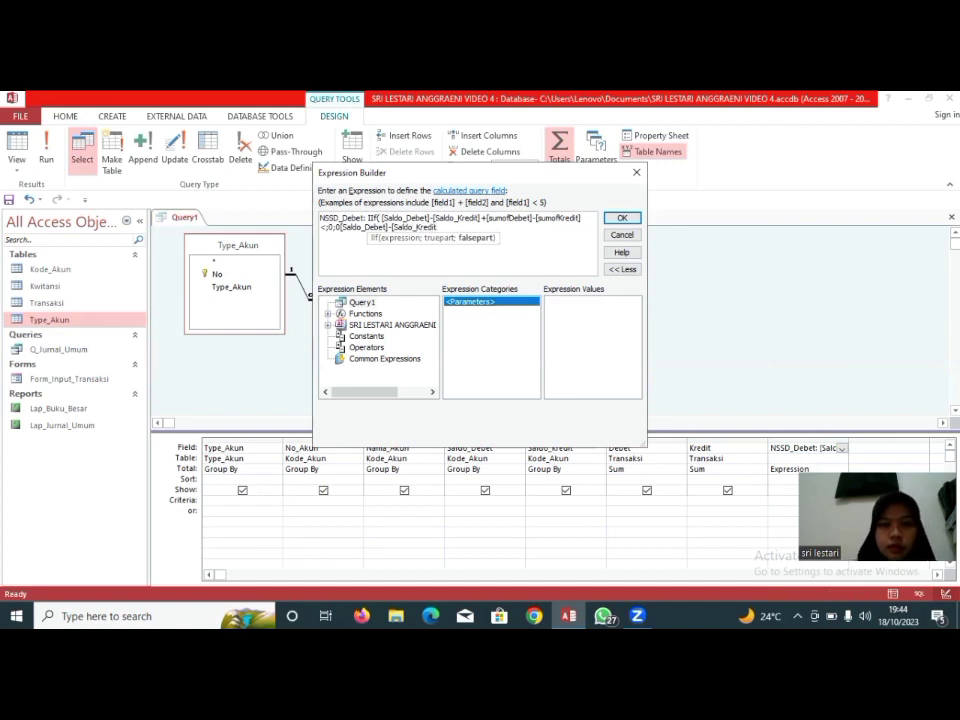
- Complete the false part with +[sumofDebet]-[sumofKredit]), correct the text before it to <0;0; and accept the expression
type("]+[sumofD")
key("Caps_Lock")
type("ebet]-")
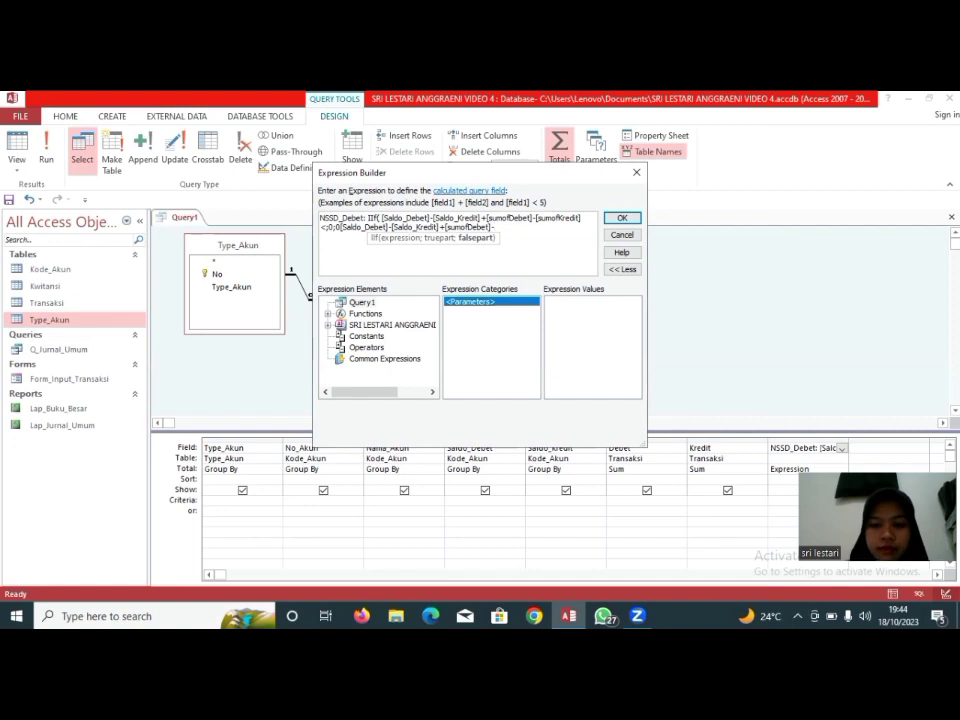
type("sum")
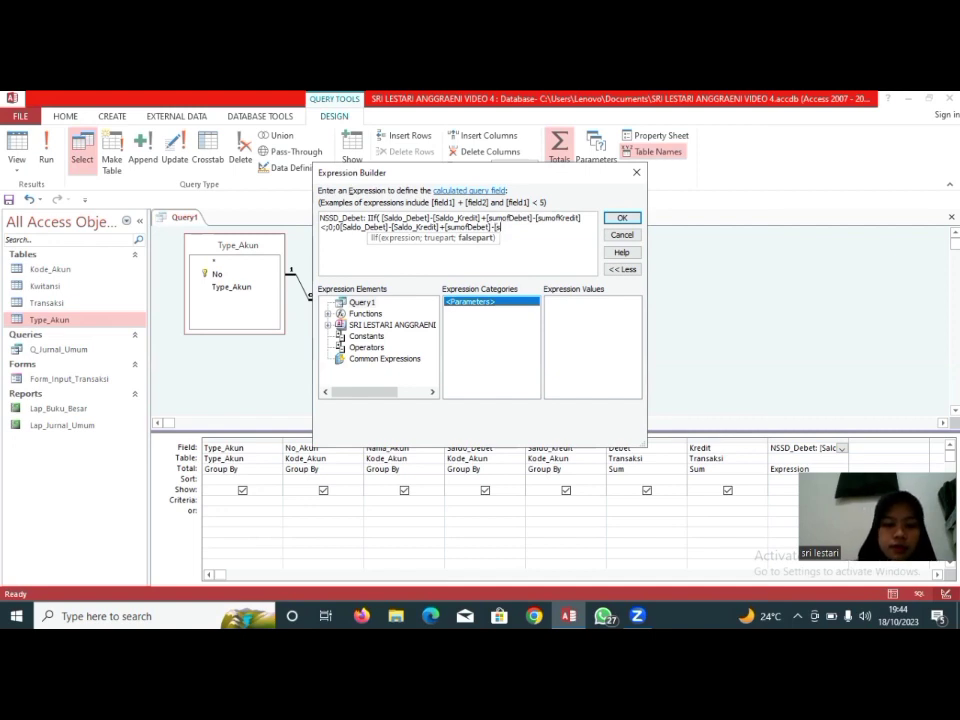
type("of")
key("Caps_Lock")
type("Kred")
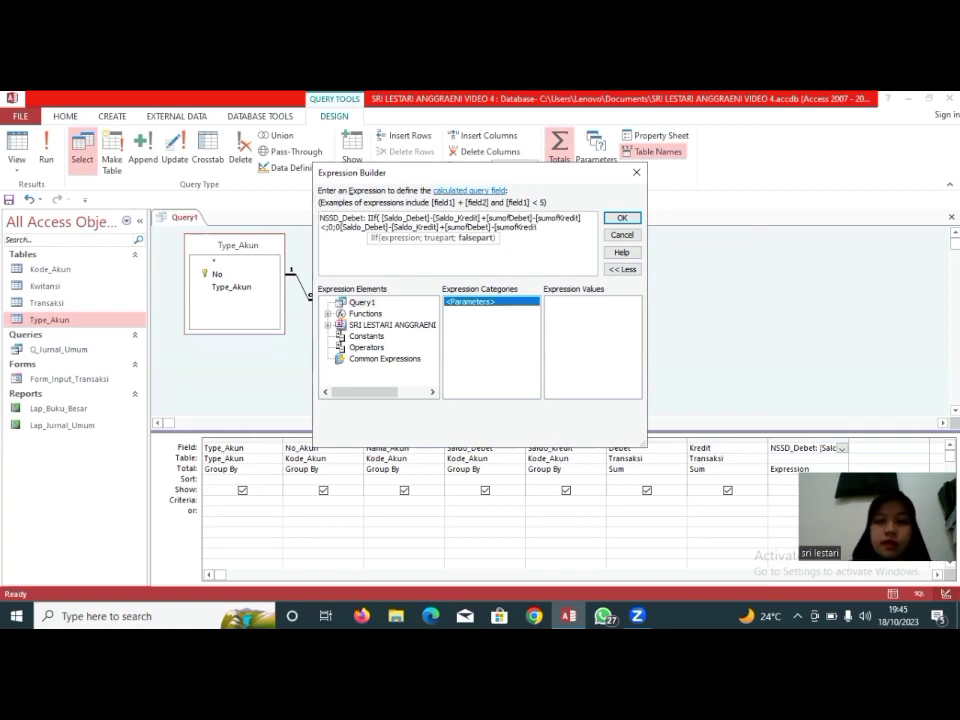
type("it")
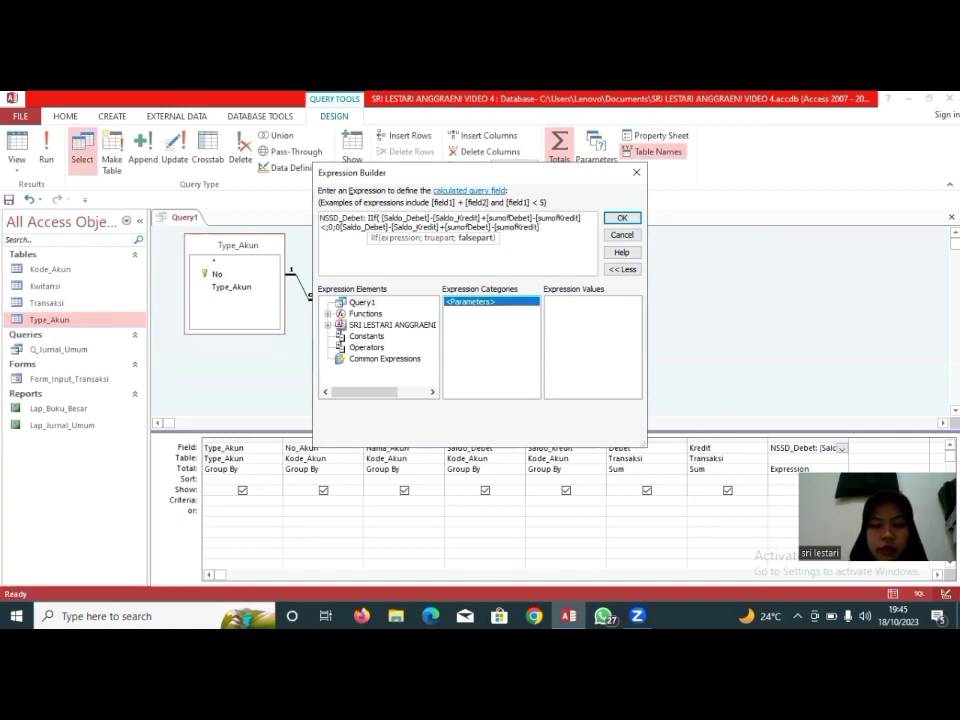
type("])")
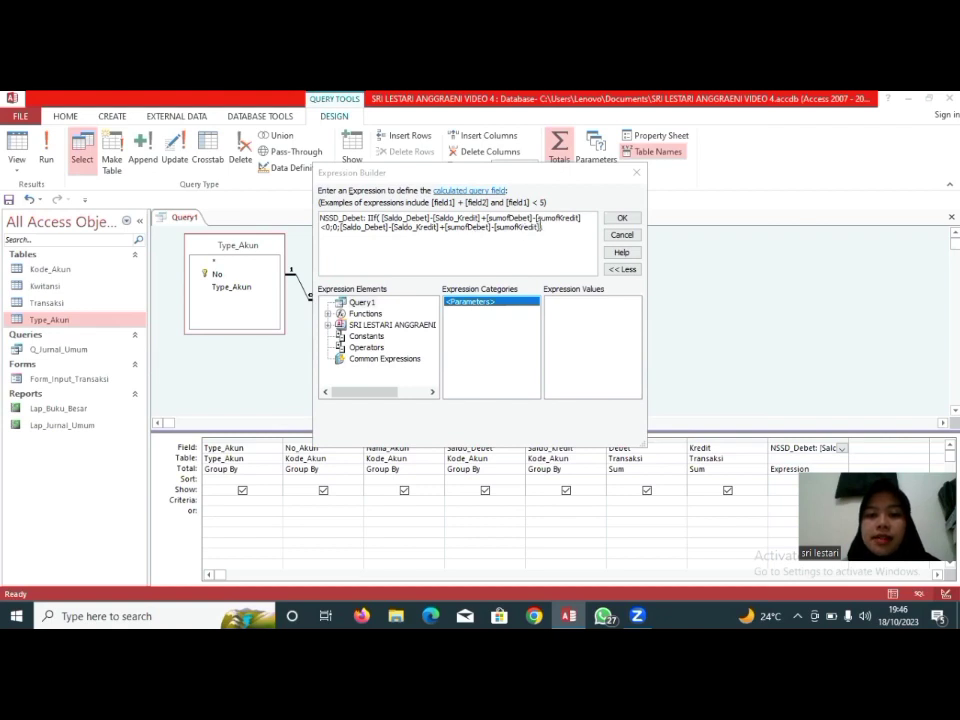
type(")")
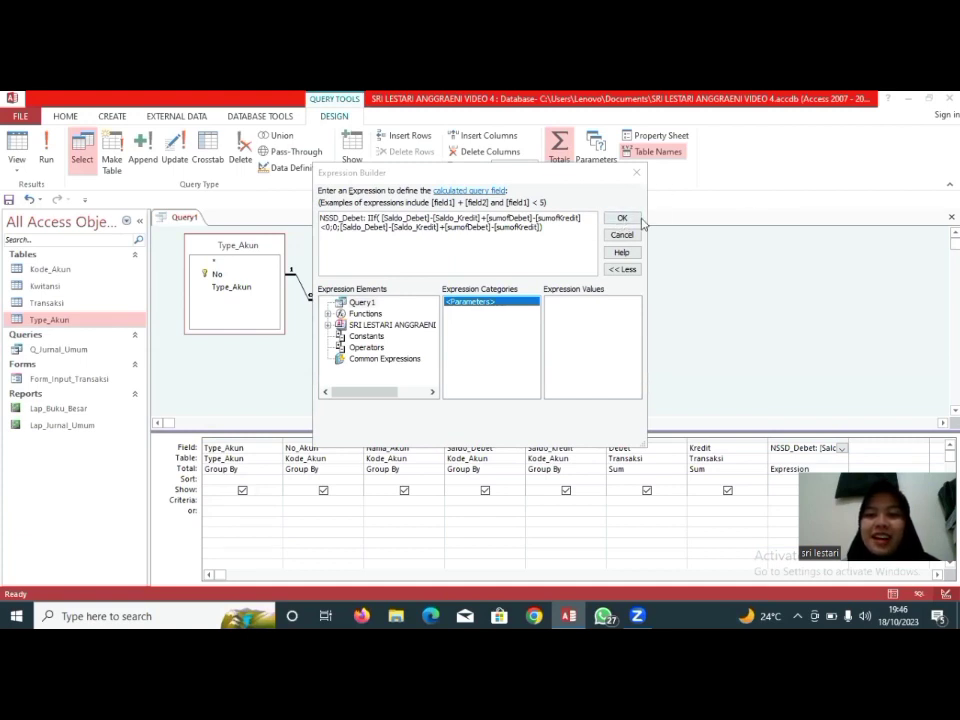
left_click(622, 219)
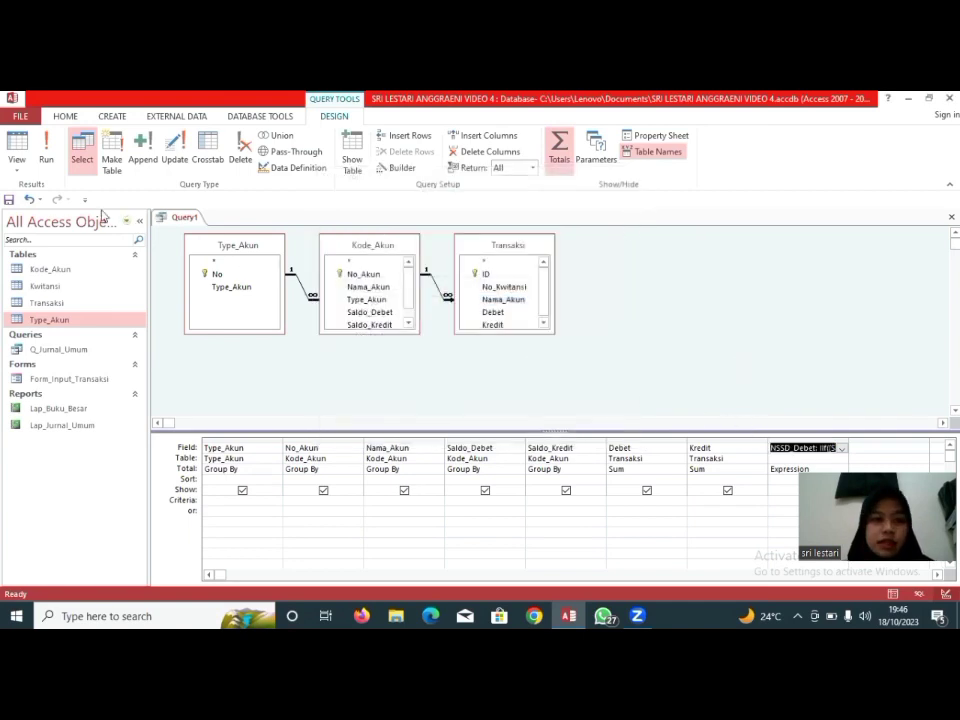
- Run the query and widen the NSSD_Debet column slightly
left_click(46, 155)
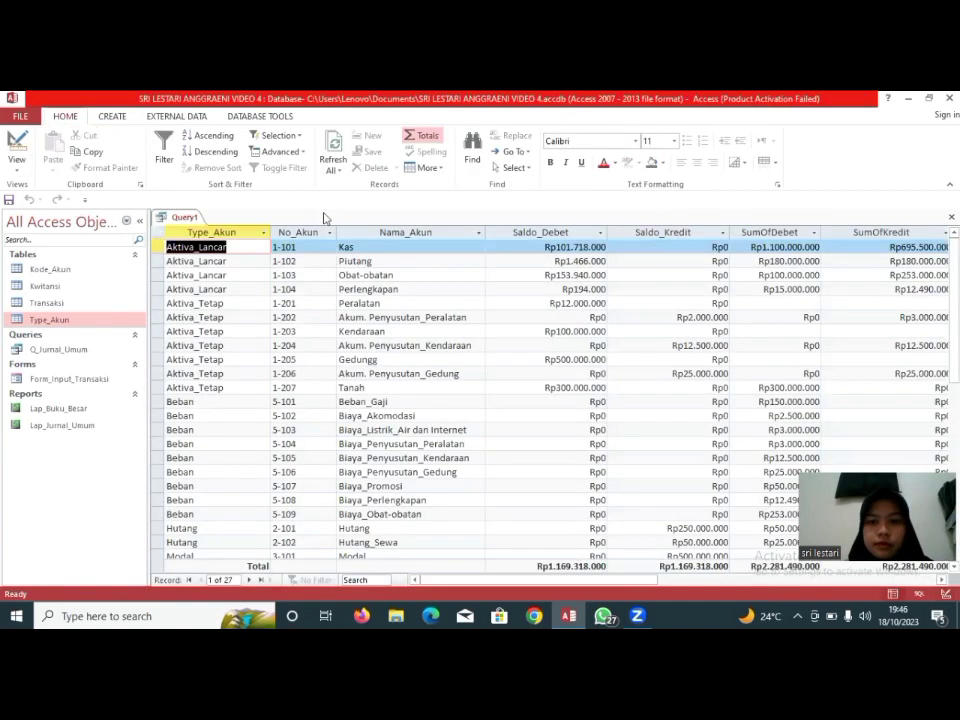
left_click(677, 581)
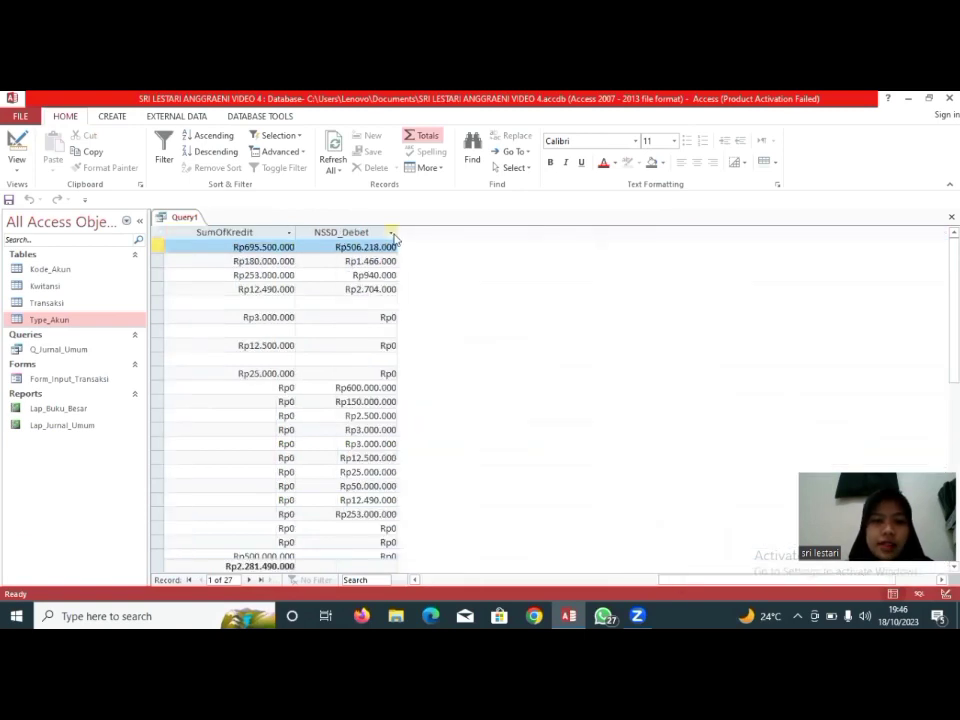
left_click_drag(396, 232, 402, 232)
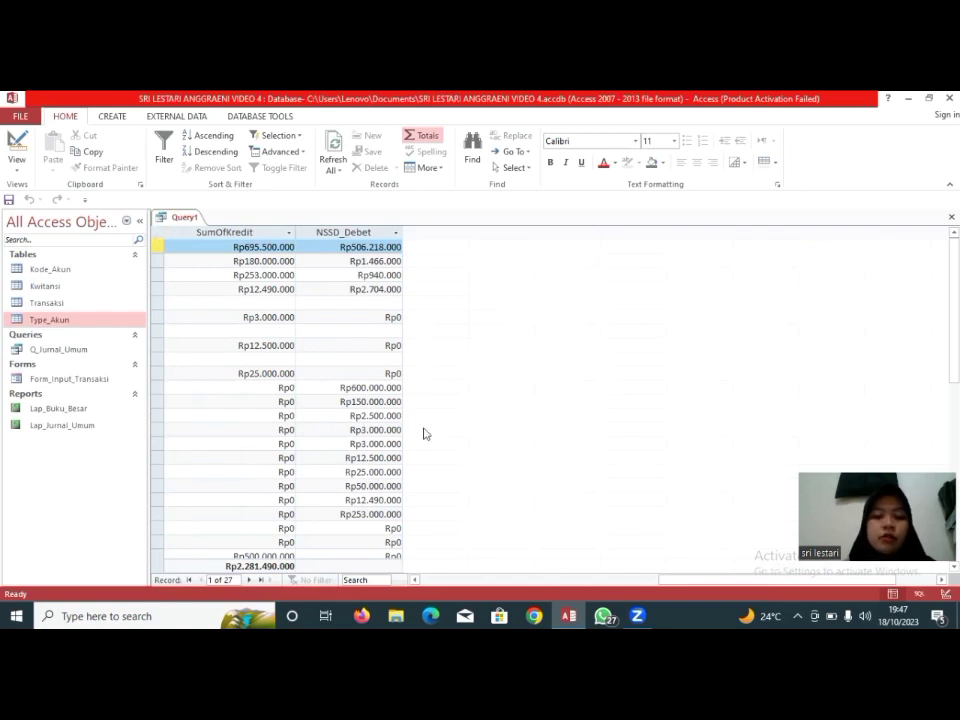
- Return to the query design, reopen the NSSD_Debet expression in the Expression Builder and insert NZ( before the first [Saldo_Debet]
left_click(18, 148)
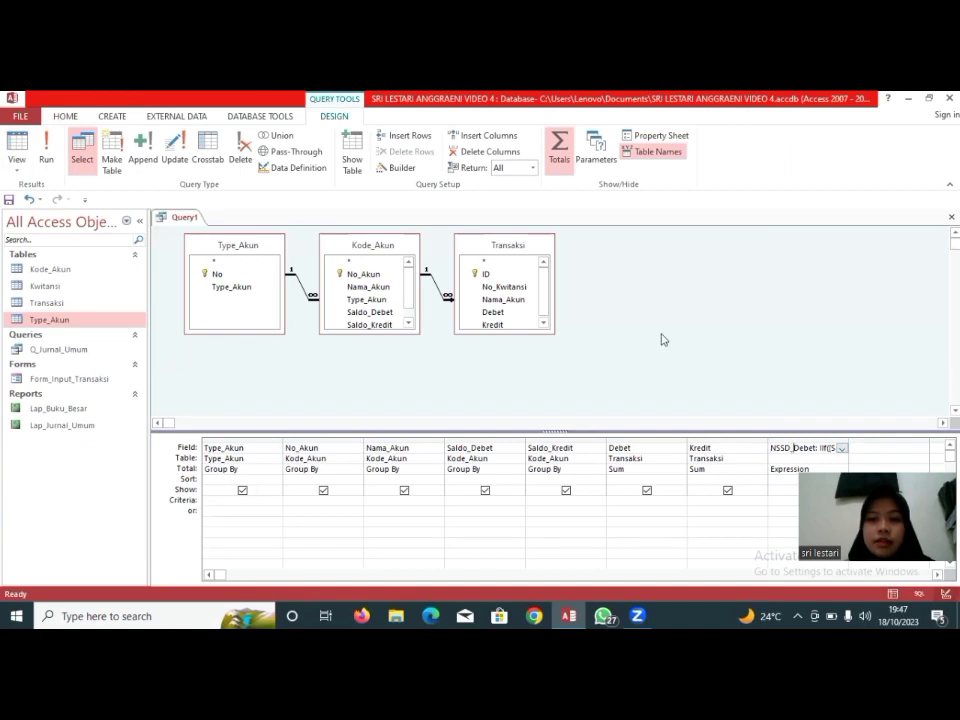
left_click(400, 167)
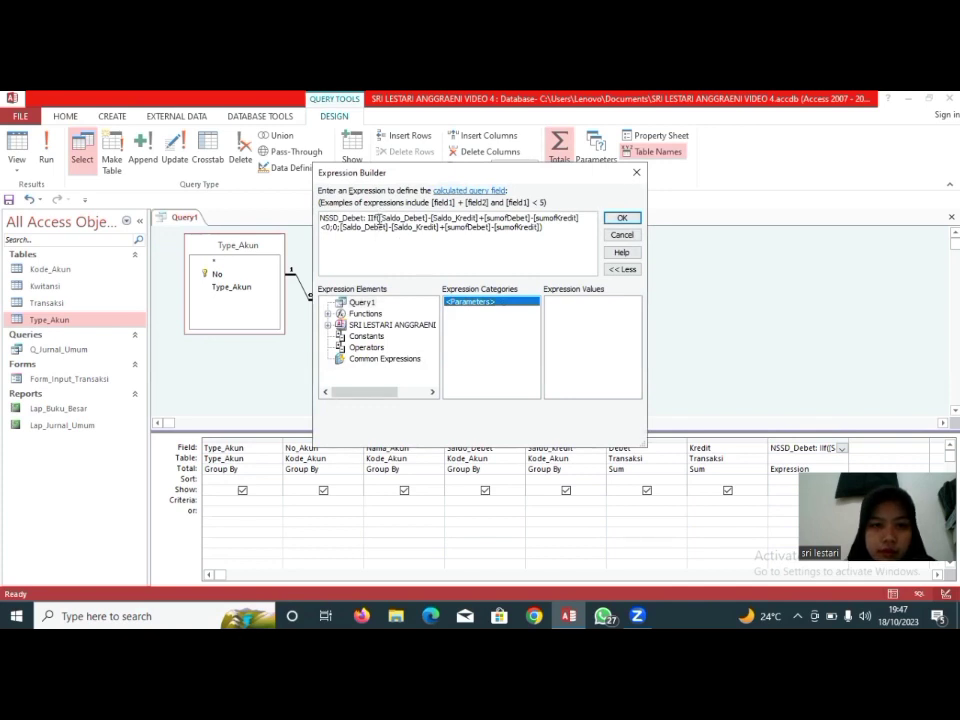
left_click(379, 217)
key("Caps_Lock")
type("N")
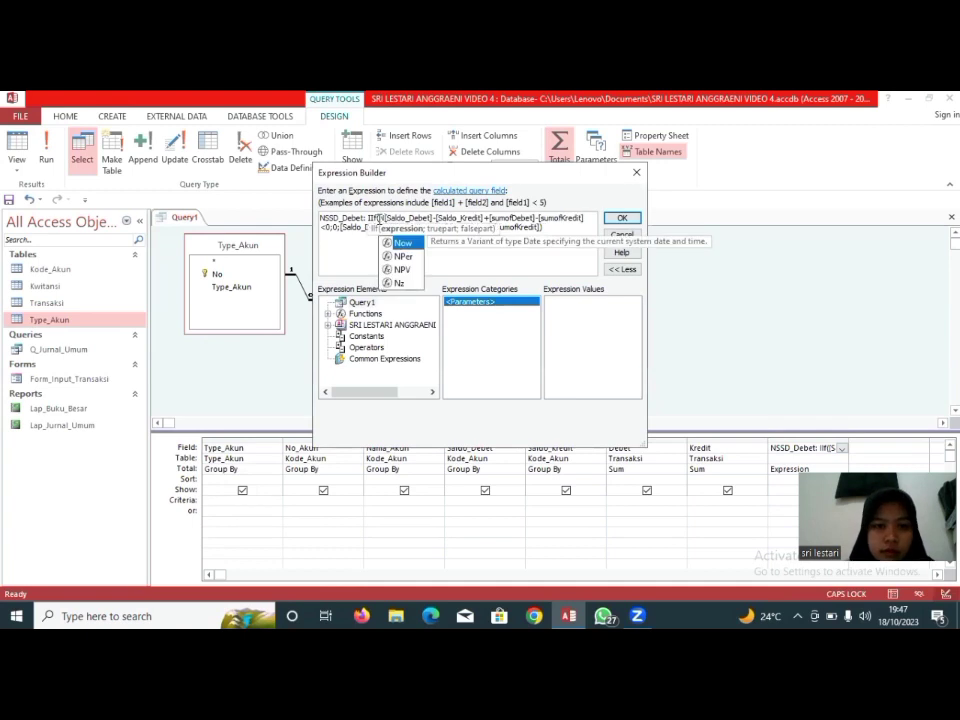
type("Z")
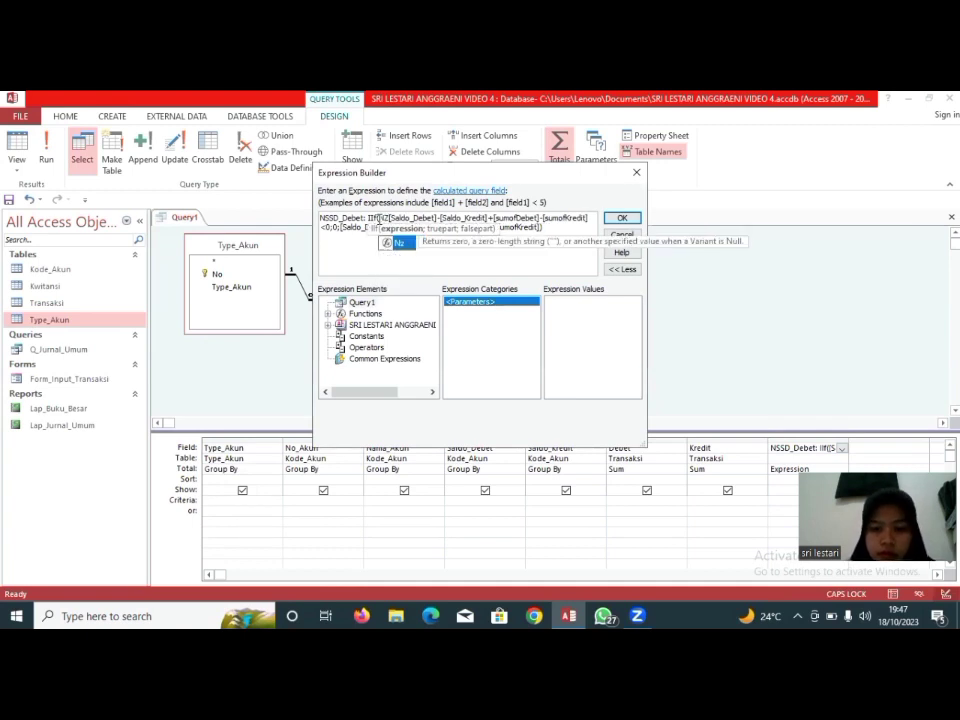
type("(")
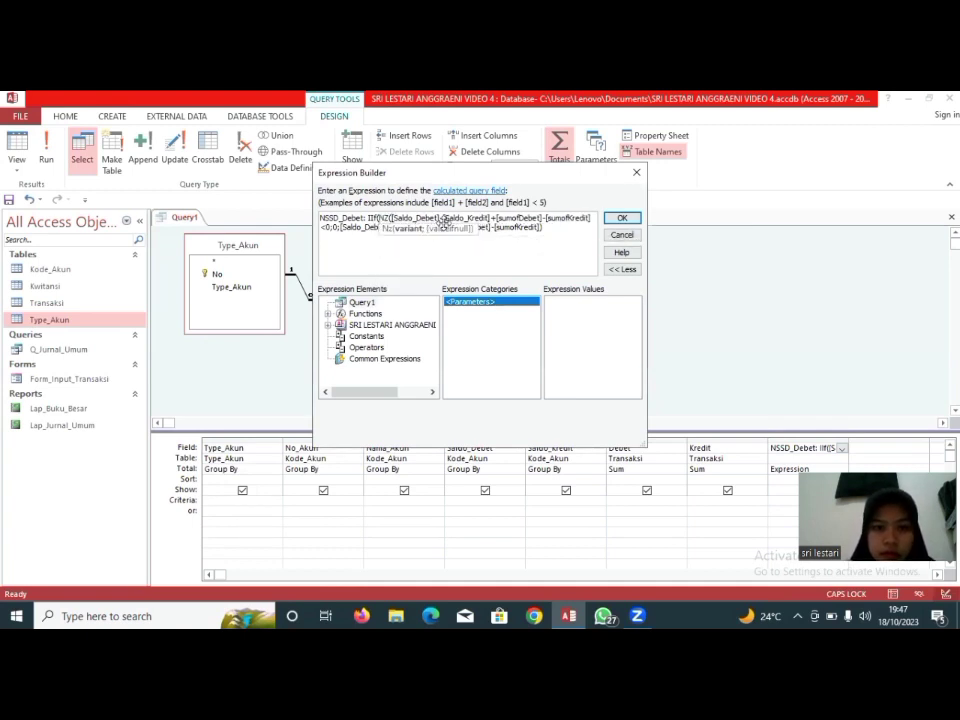
- Close the NZ function after the first [Saldo_Debet] with ;0) so it reads NZ([Saldo_Debet];0)
left_click(441, 218)
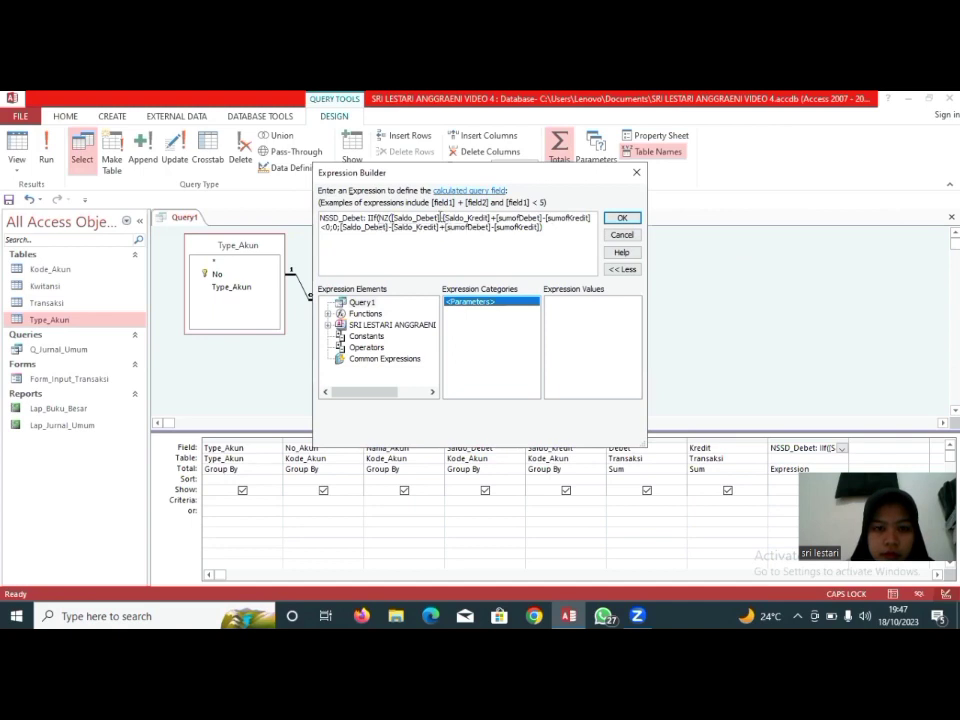
type(";0)")
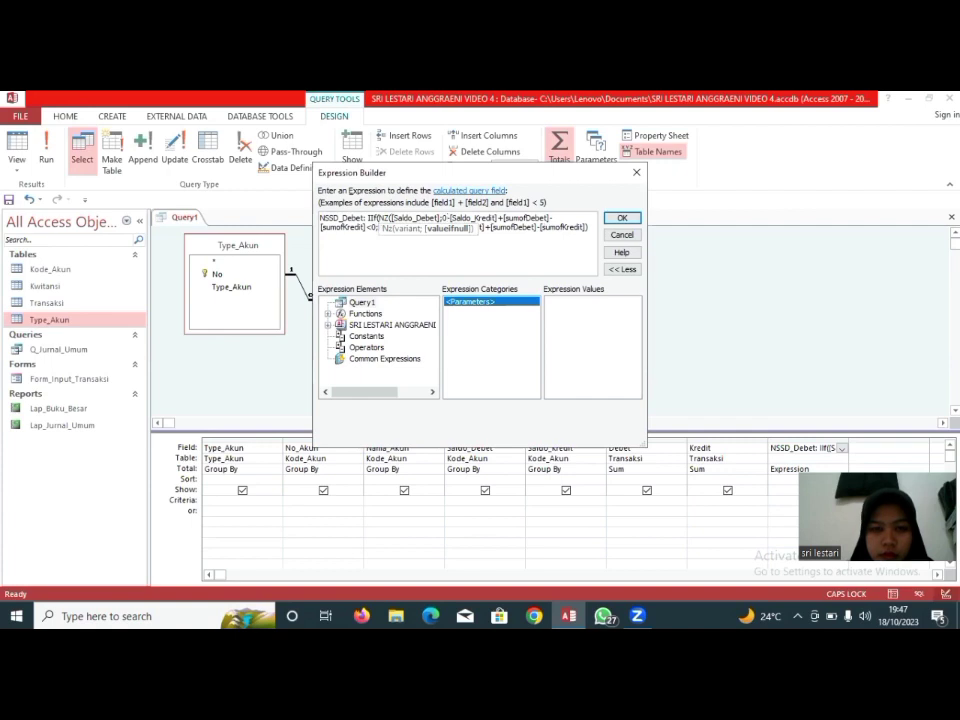
left_click(524, 160)
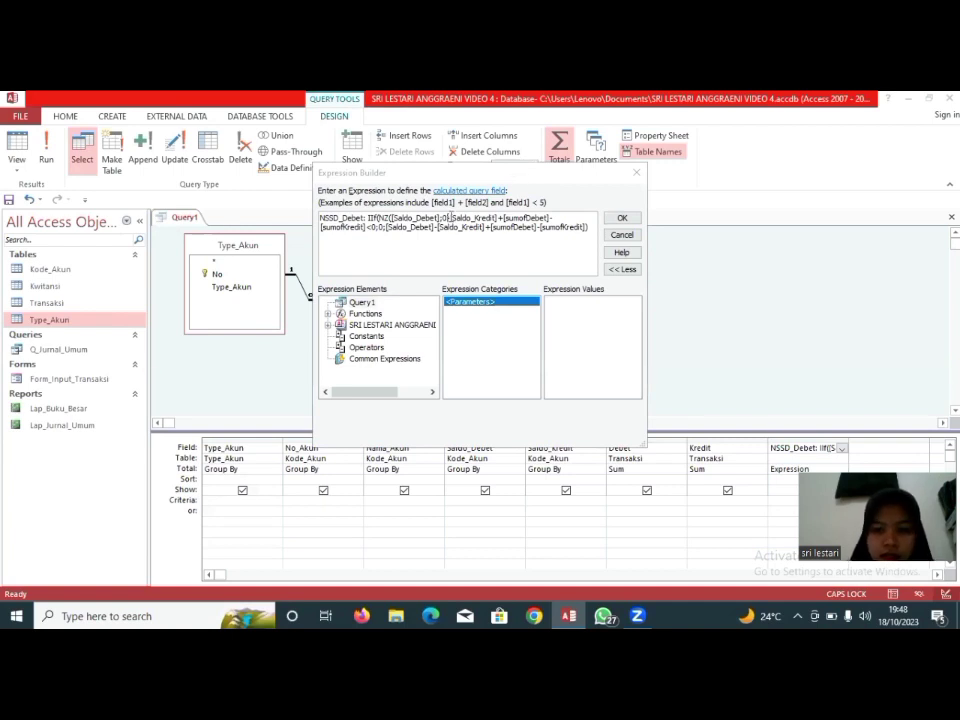
left_click(449, 218)
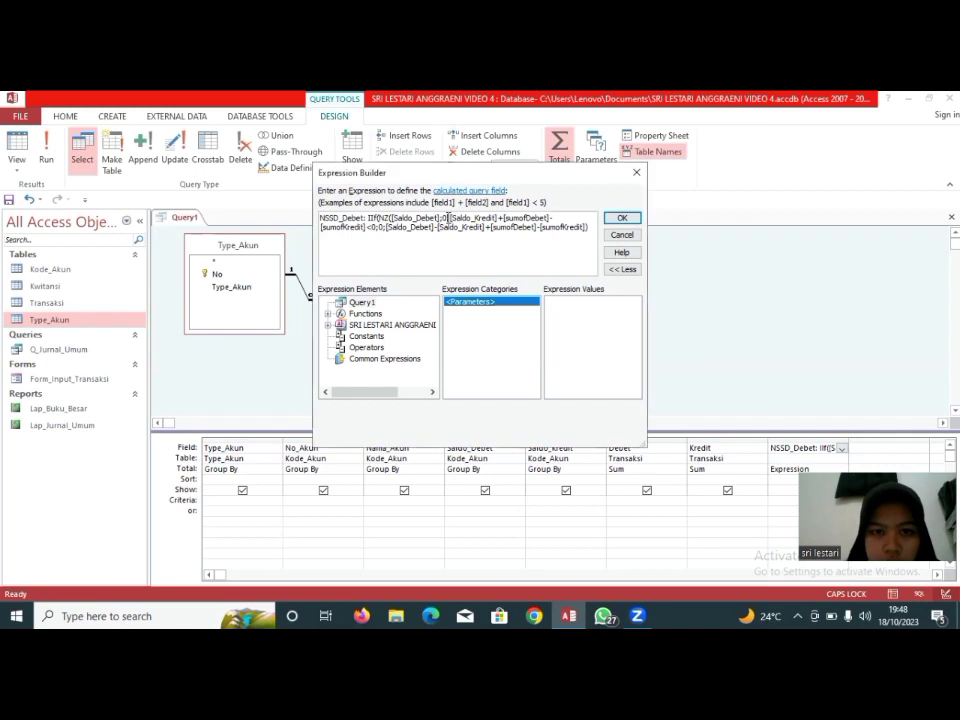
type(")")
key("BackSpace")
type(")")
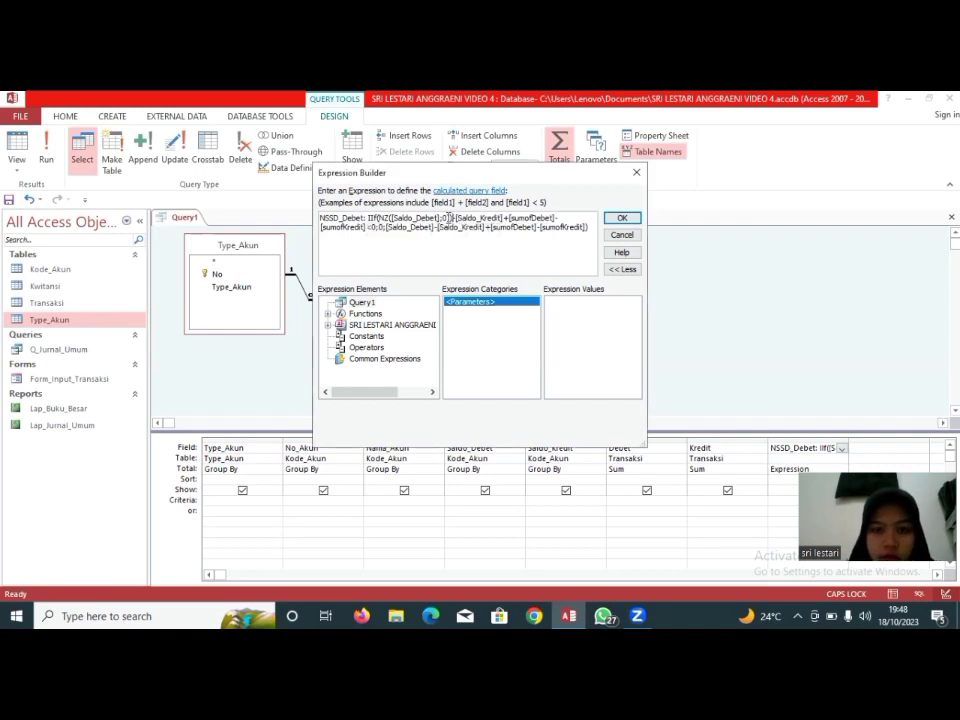
- Add a second closing bracket after NZ([Saldo_Debet];0) and wrap the first [Saldo_Kredit] as (NZ([Saldo_Kredit];0))
type(")")
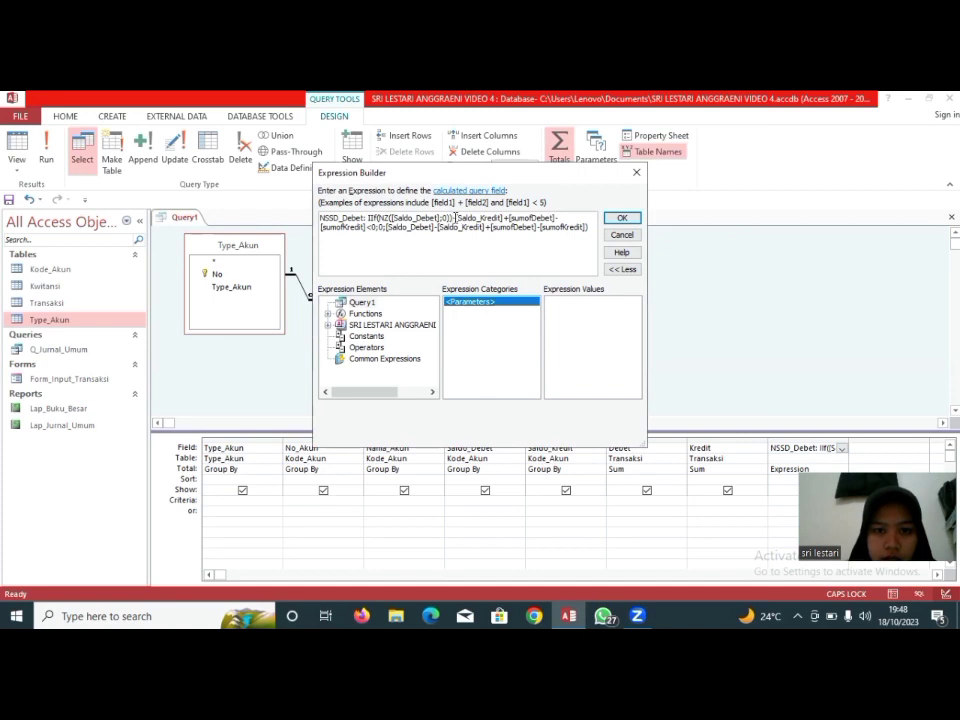
type("-(")
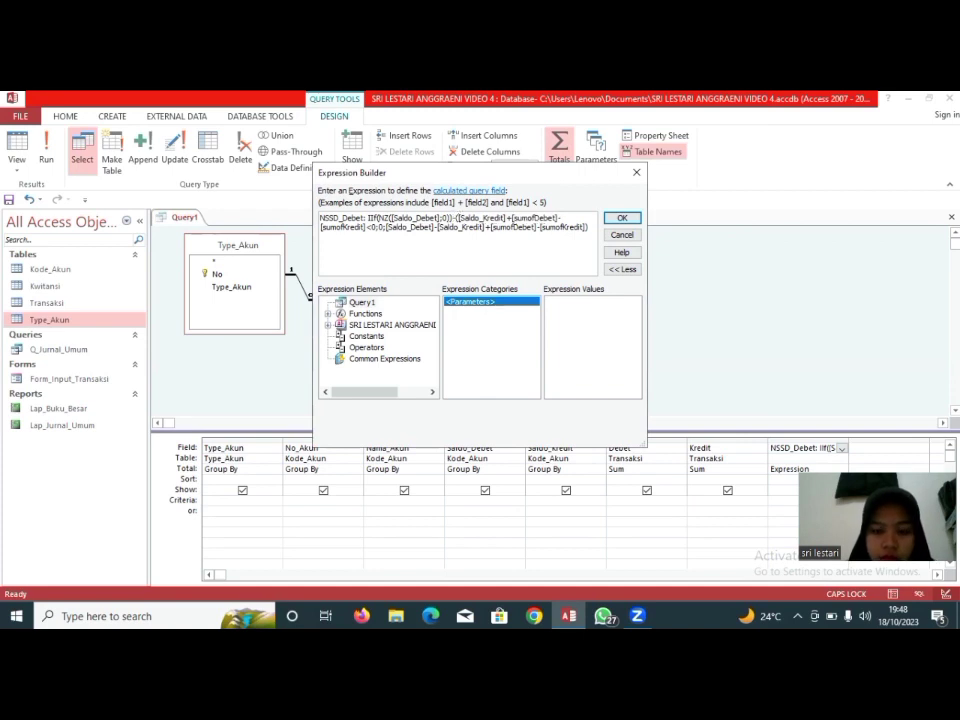
type("NZ")
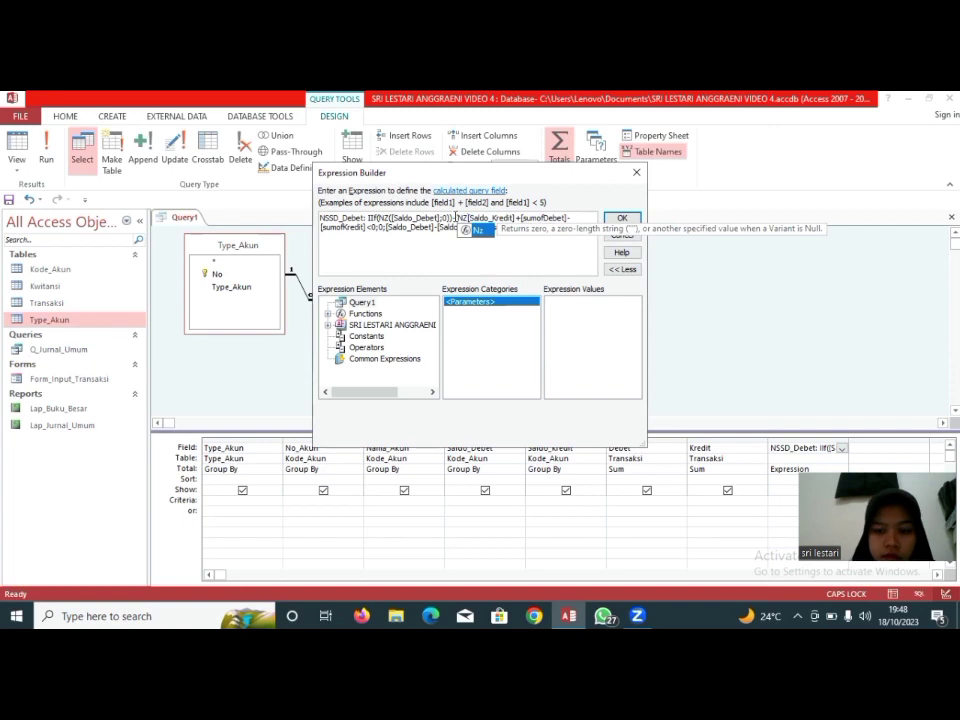
type("(")
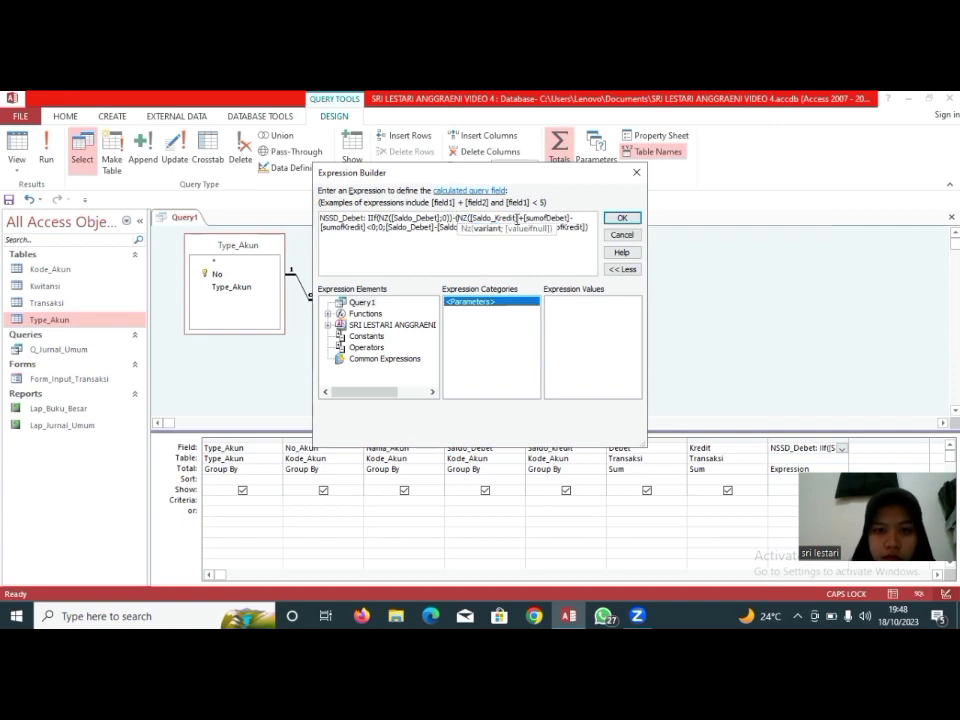
left_click(517, 219)
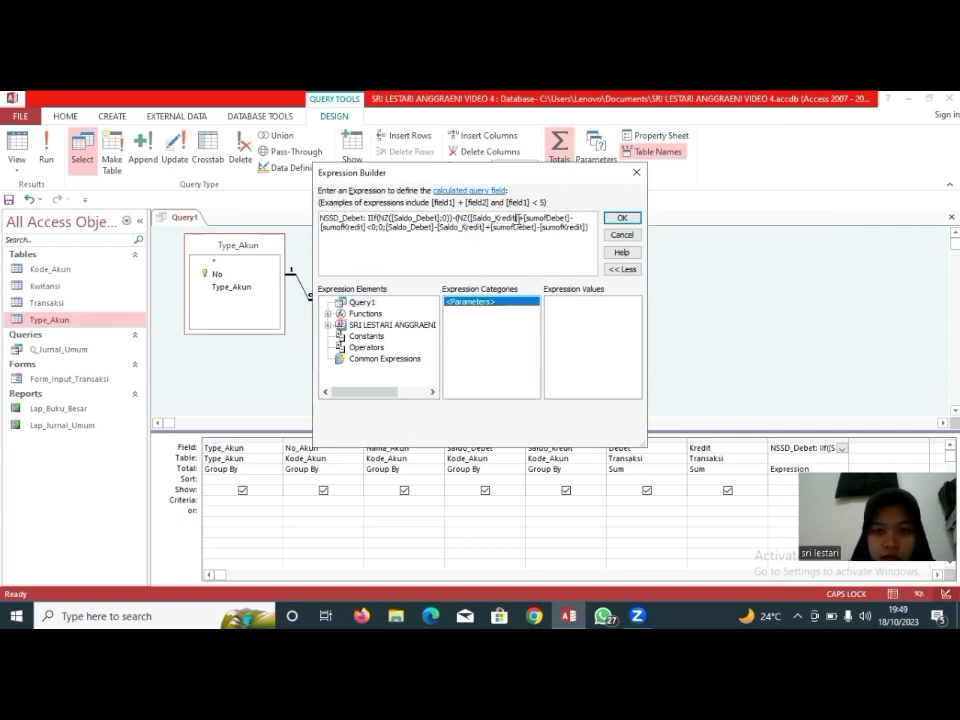
type(";0)")
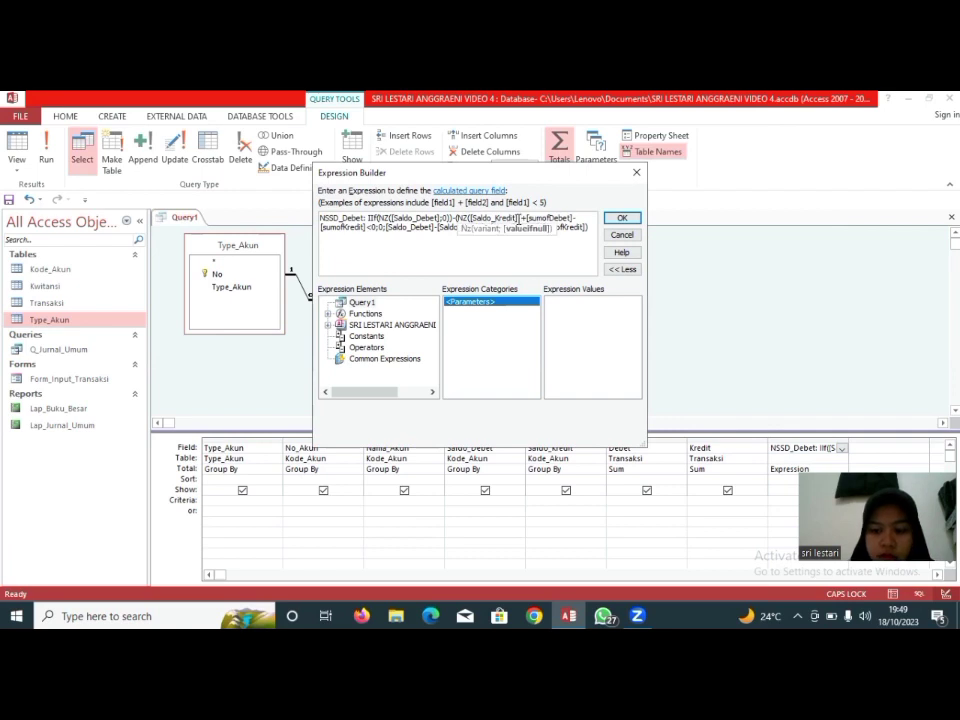
type(")+")
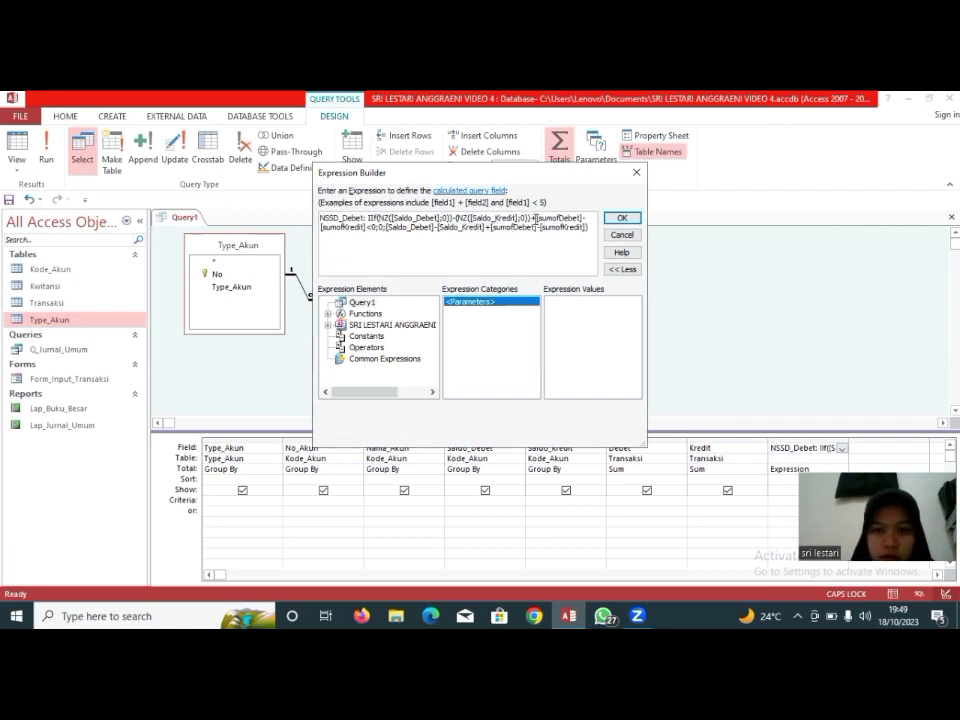
- Wrap the first [sumofDebet] in the IIf condition so it reads (NZ([sumofDebet];0))
type("(NZ")
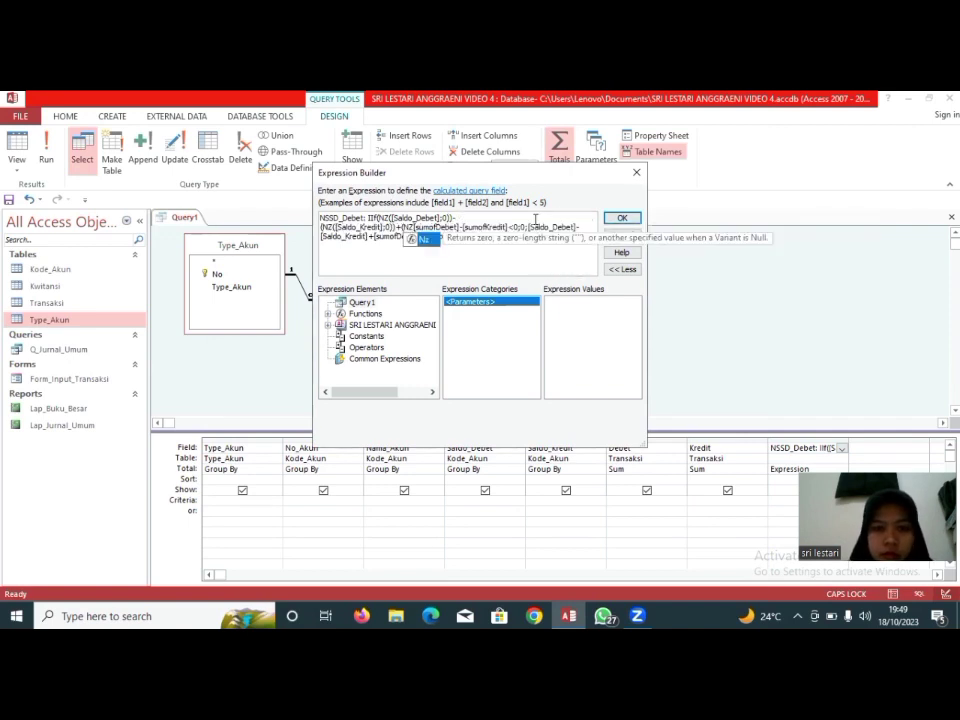
type("(")
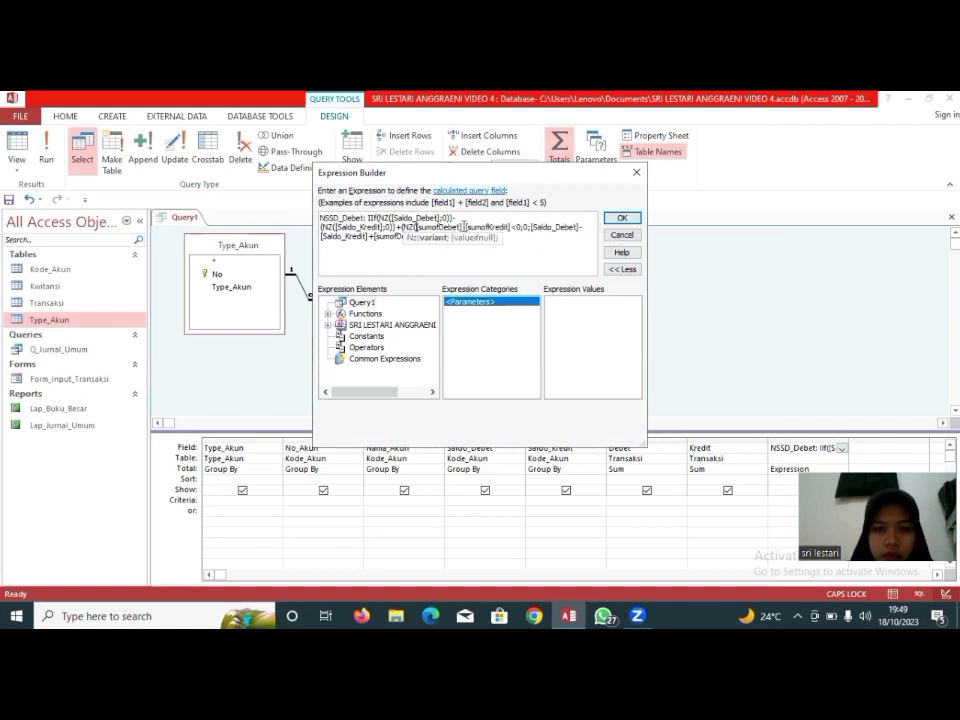
left_click(462, 229)
type(")")
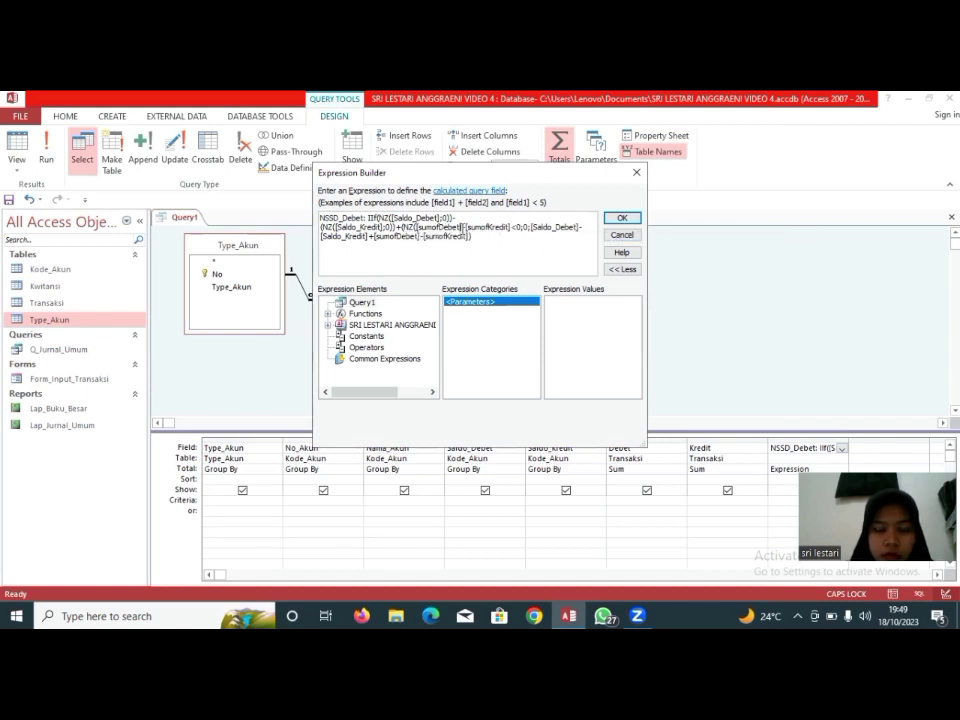
type(";0")
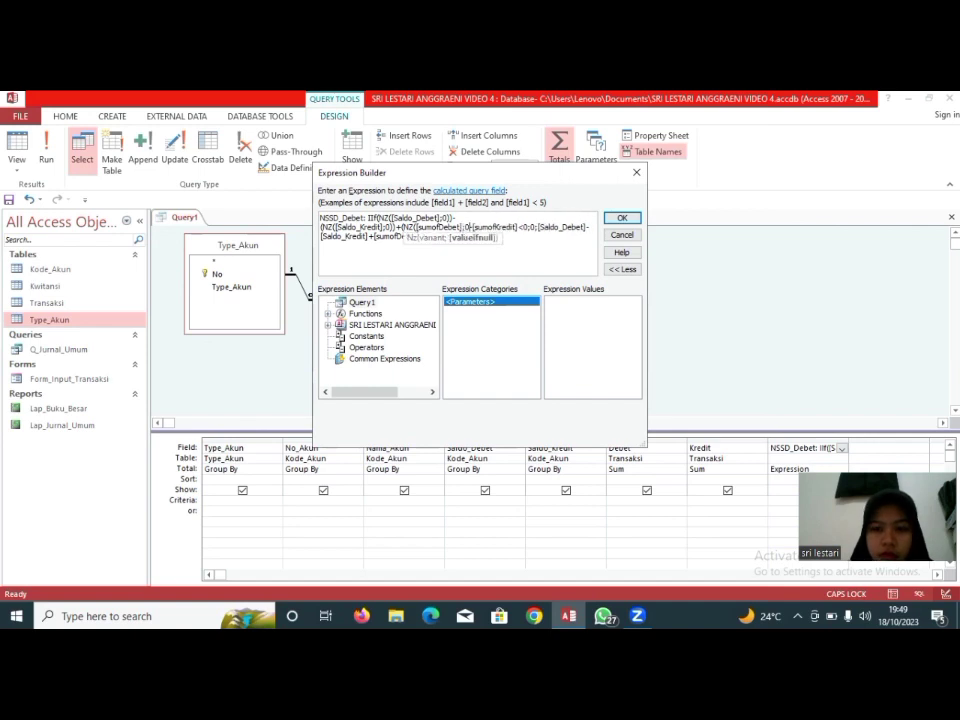
type("))")
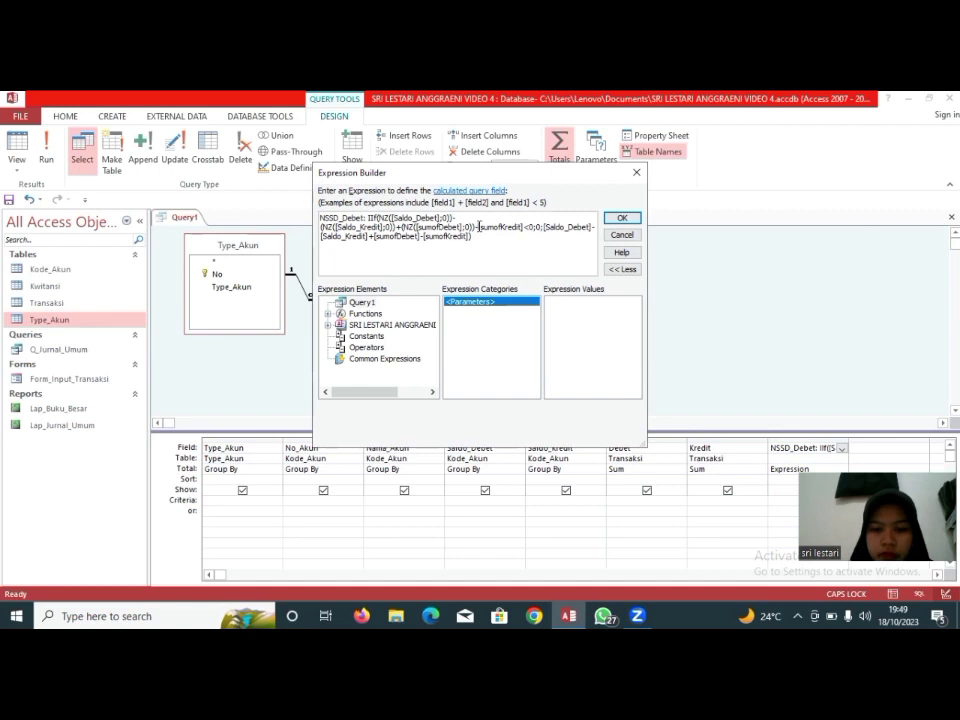
- Wrap the [sumofKredit] before <0 in the IIf condition so it reads (NZ([sumofKredit];0))
type("NZ(")
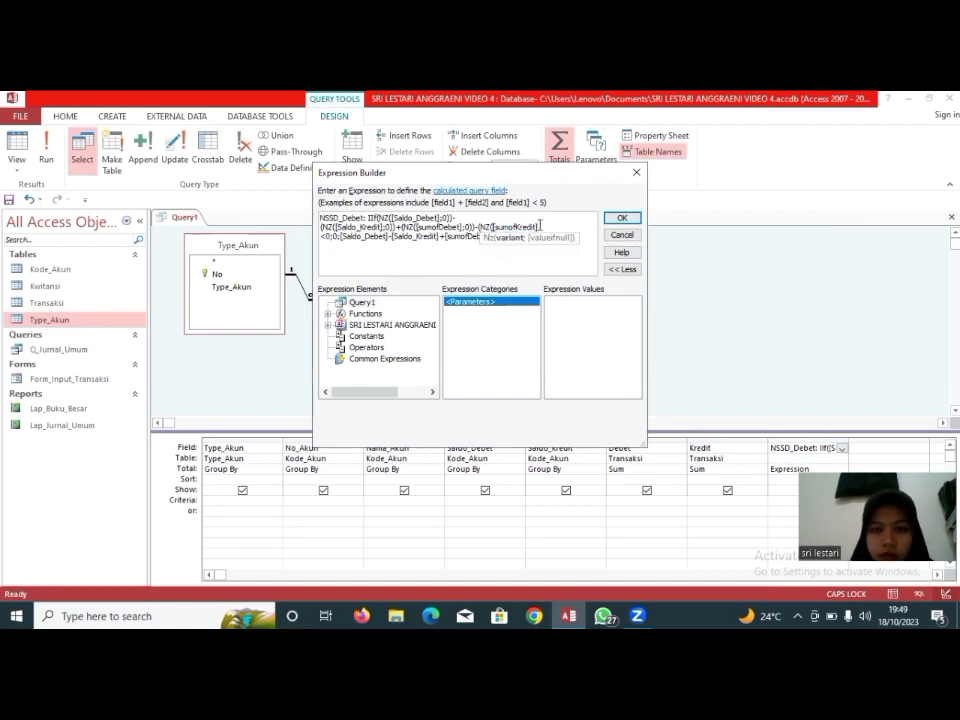
type(")")
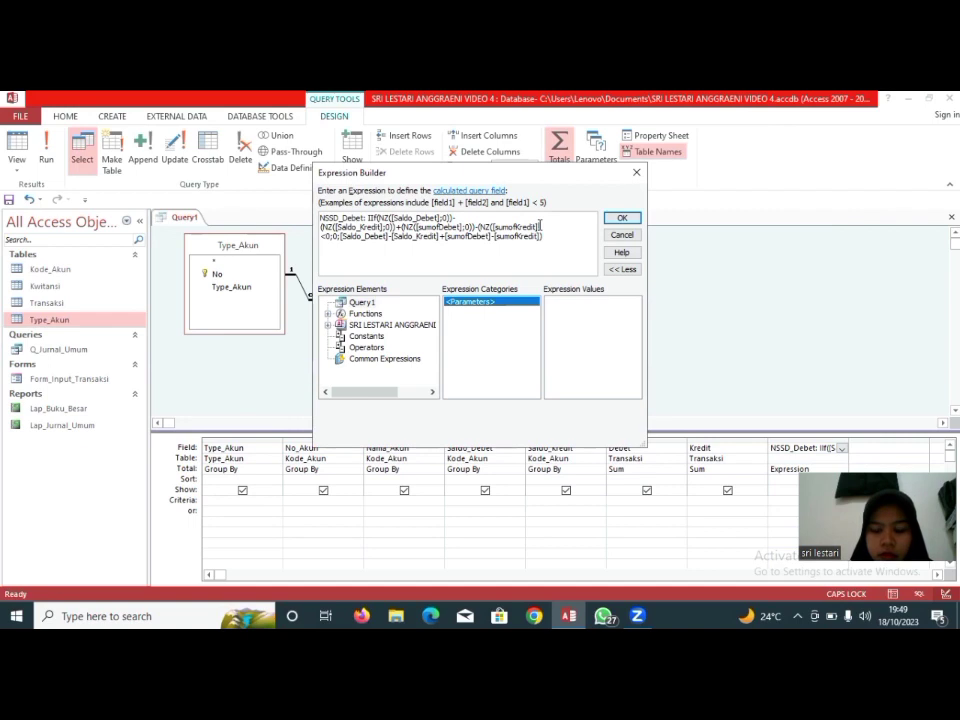
left_click(540, 226)
type(";0)")
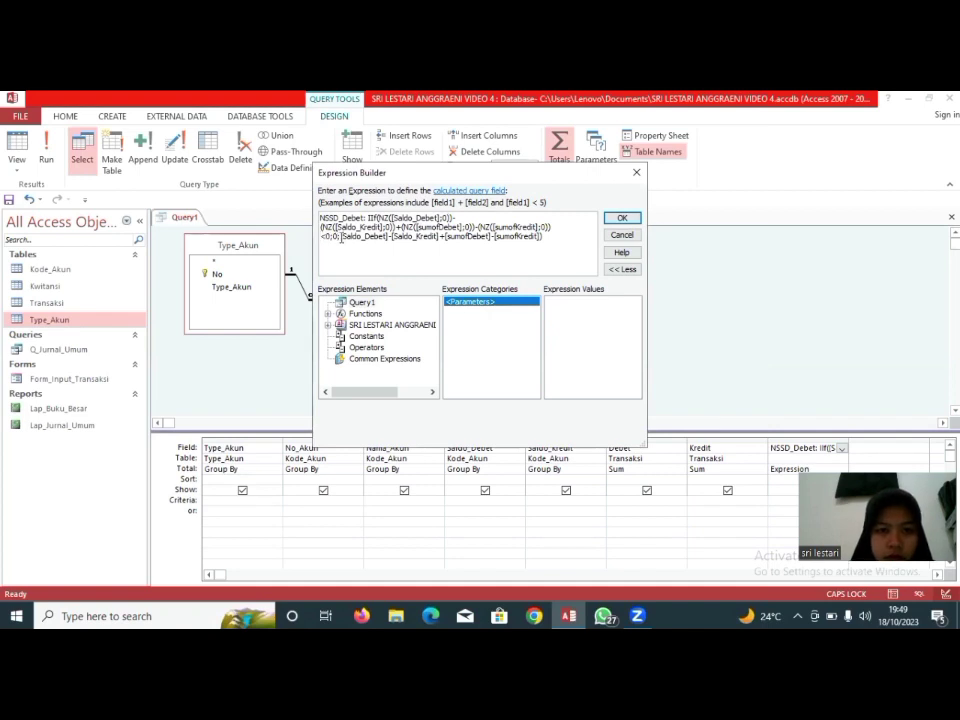
- Wrap [Saldo_Debet] in the false part of the expression so it reads (NZ([Saldo_Debet];0))
left_click(341, 236)
type("(Nz")
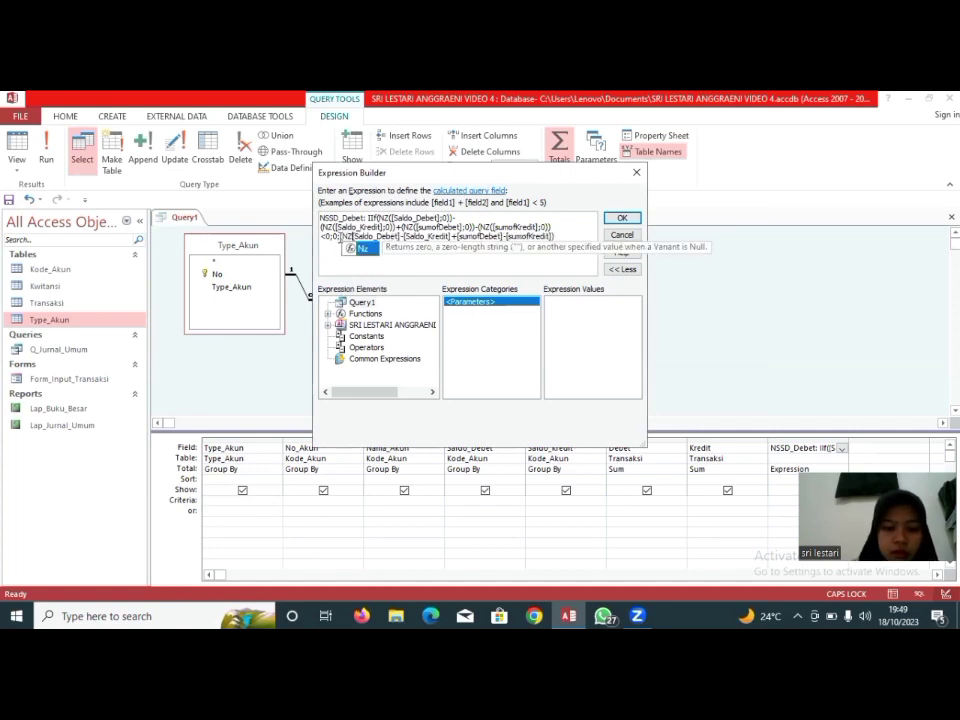
type("(")
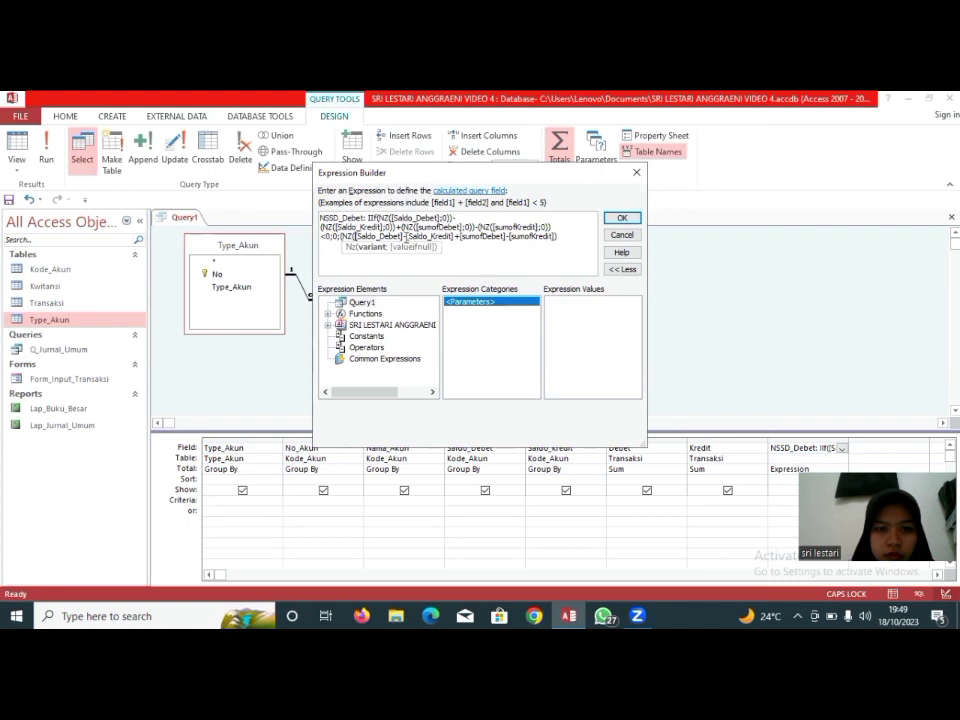
left_click(404, 237)
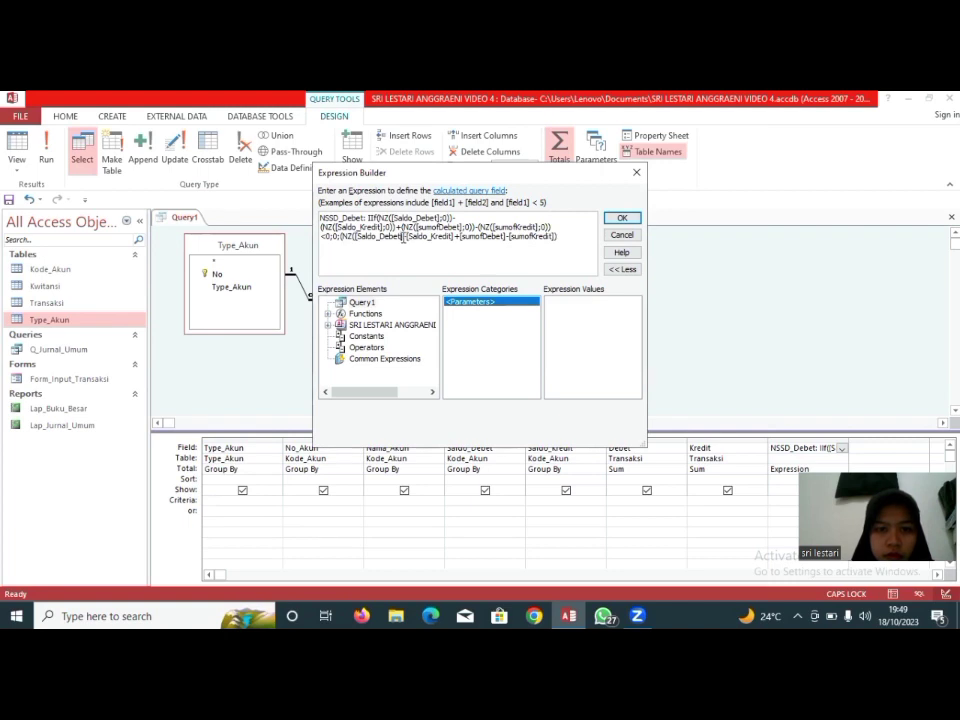
type(";0))-")
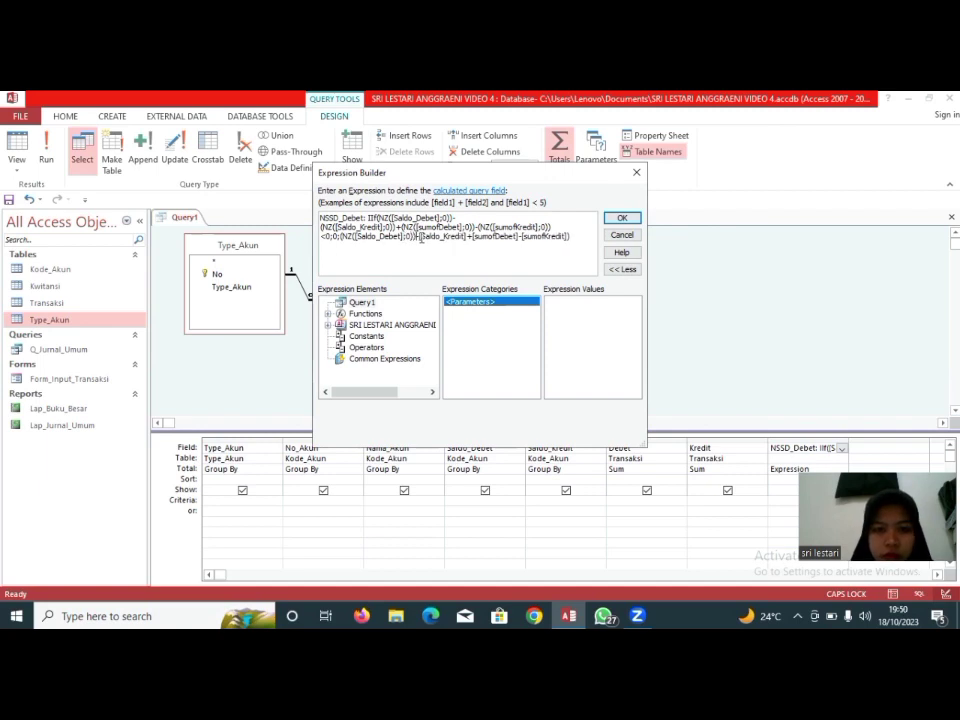
- Wrap [Saldo_Kredit] in the false part of the expression so it reads (NZ([Saldo_Kredit];0))
type("(NZ(")
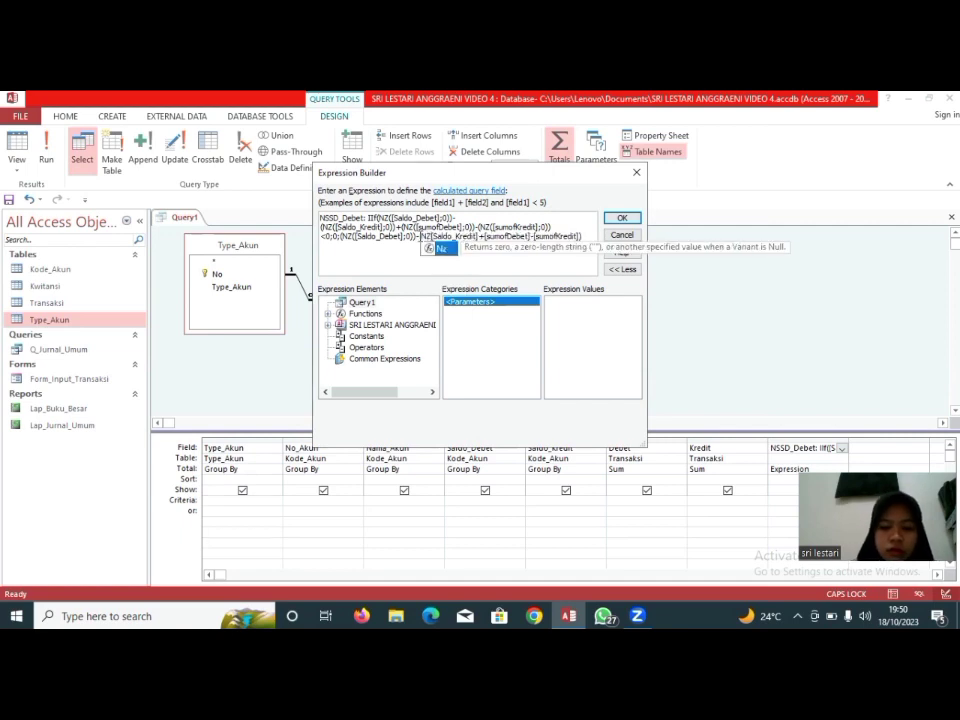
left_click(481, 237)
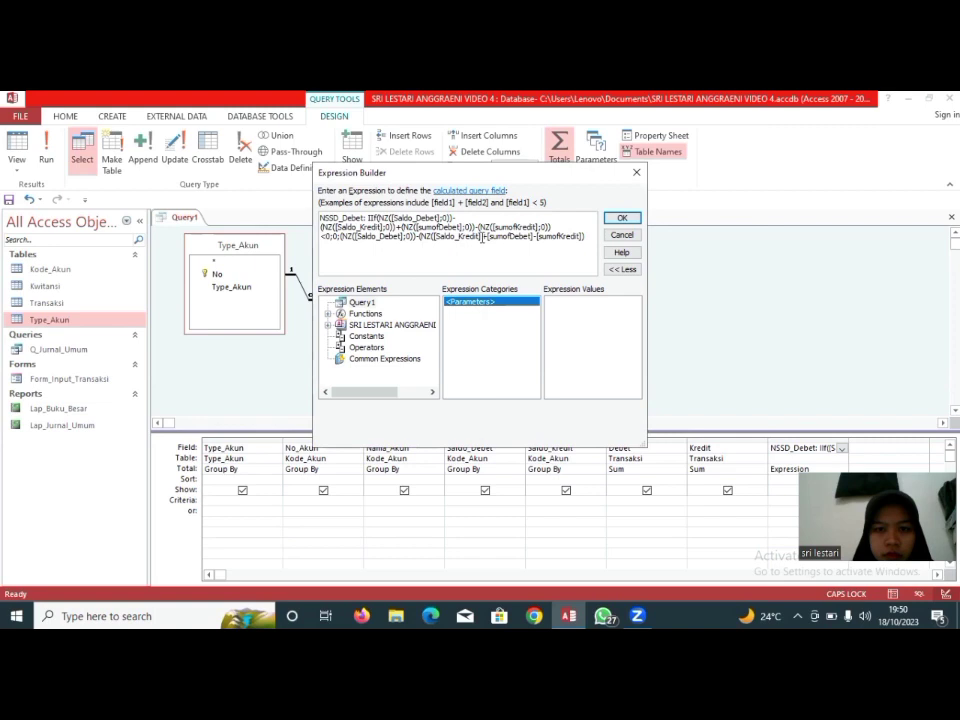
type(";0))")
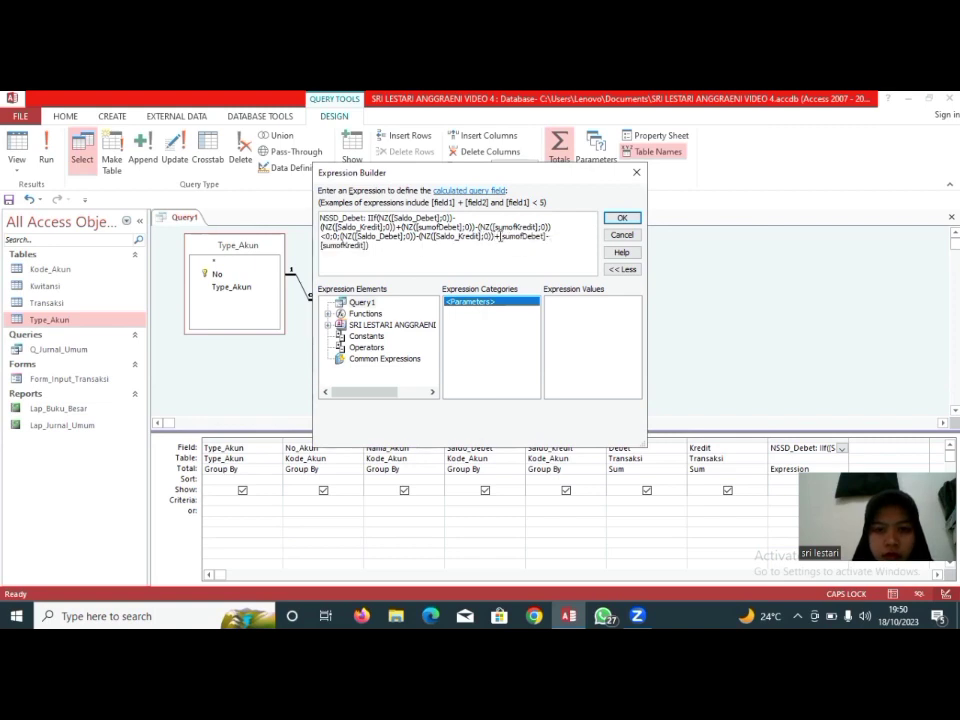
- Wrap [sumofDebet] in the false part of the expression so it reads (NZ([sumofDebet];0))
left_click(500, 237)
type("(")
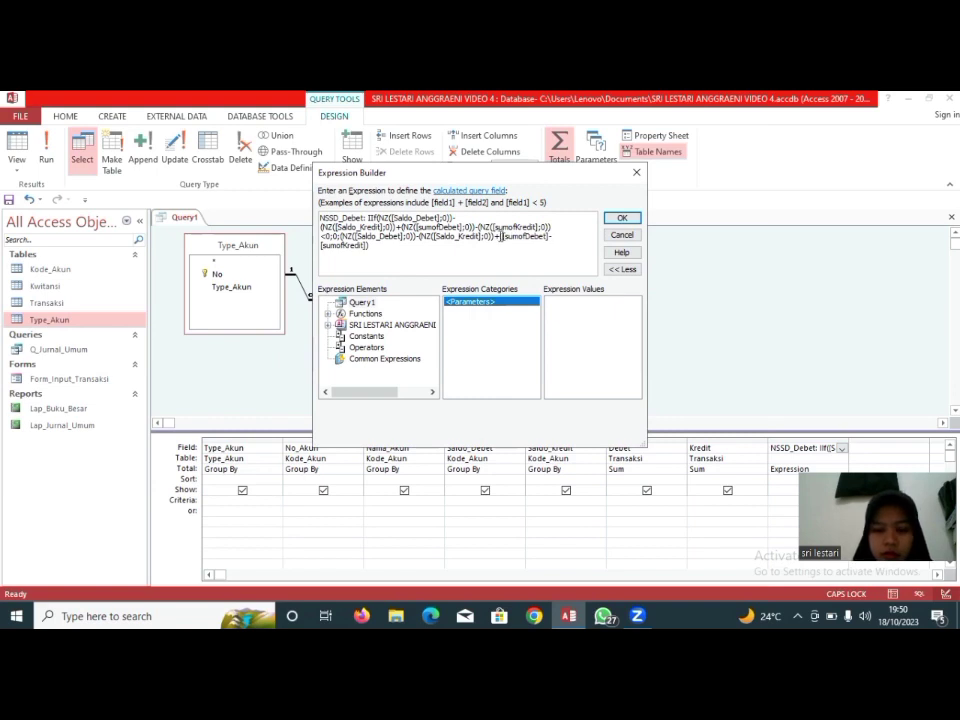
type("NZ(")
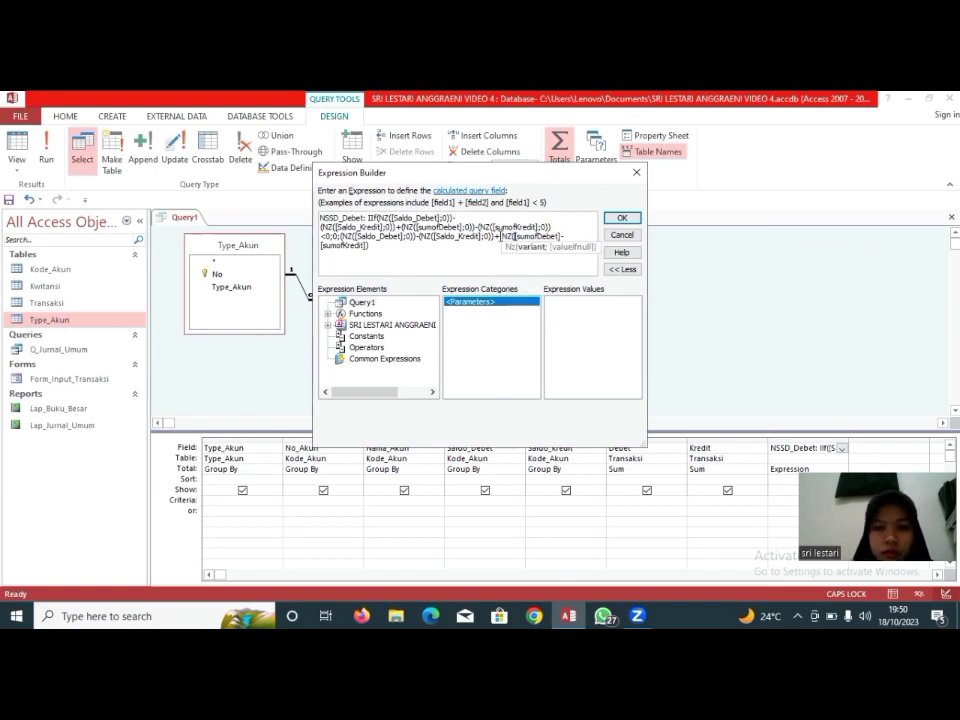
left_click(561, 237)
type(";0))")
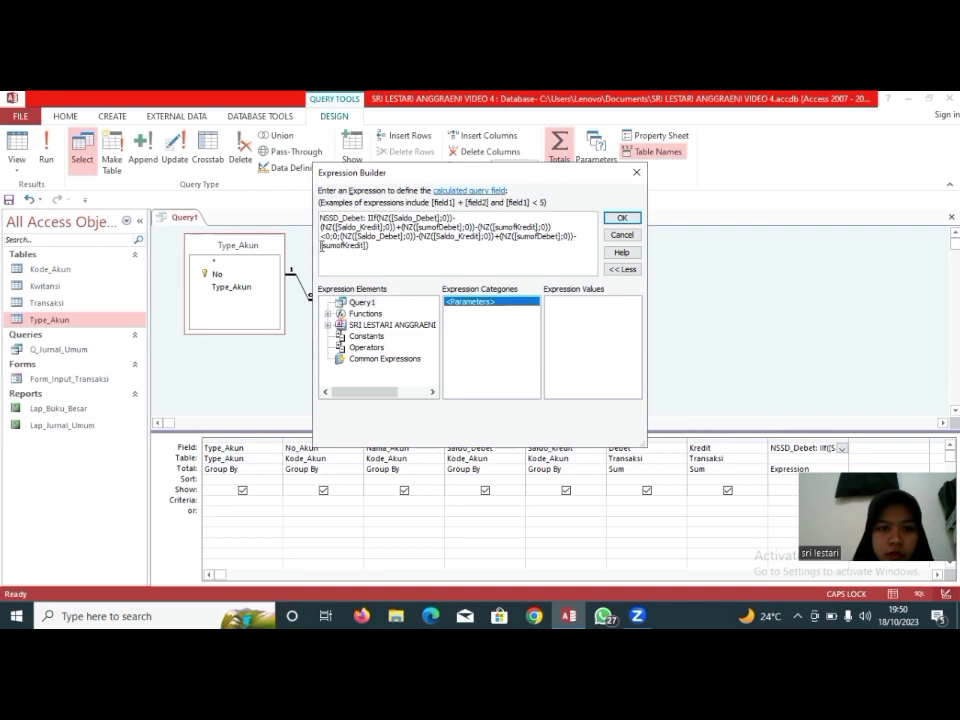
- Wrap the final [sumofKredit] in the false part with NZ so the expression ends in (NZ([sumofKredit];0))), and accept the expression
left_click(321, 246)
type("(NZ(")
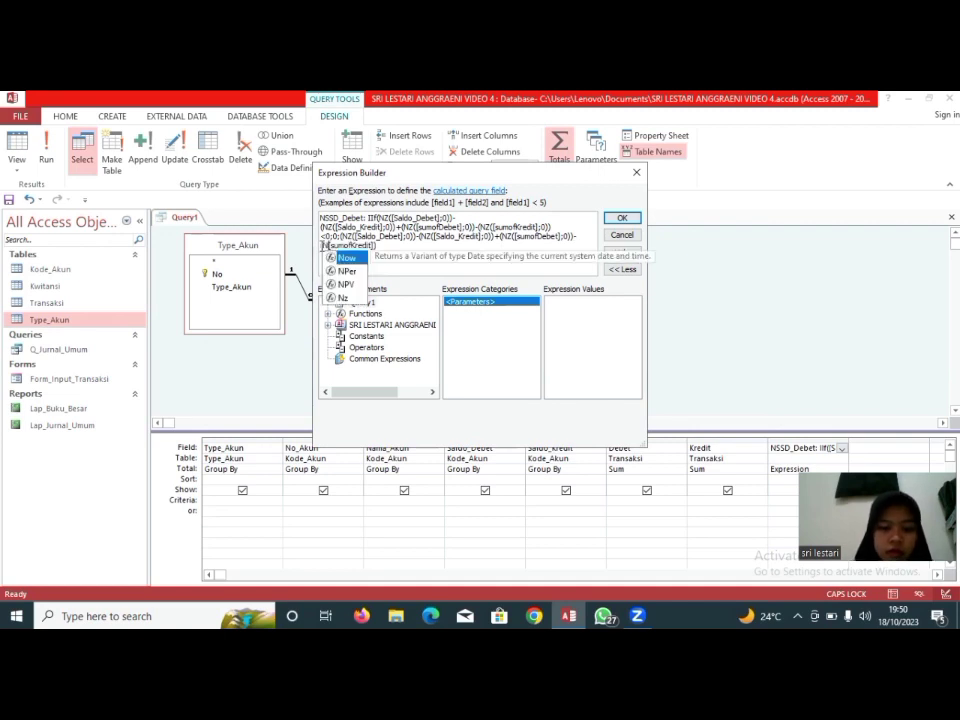
key("BackSpace")
type("(NZ(")
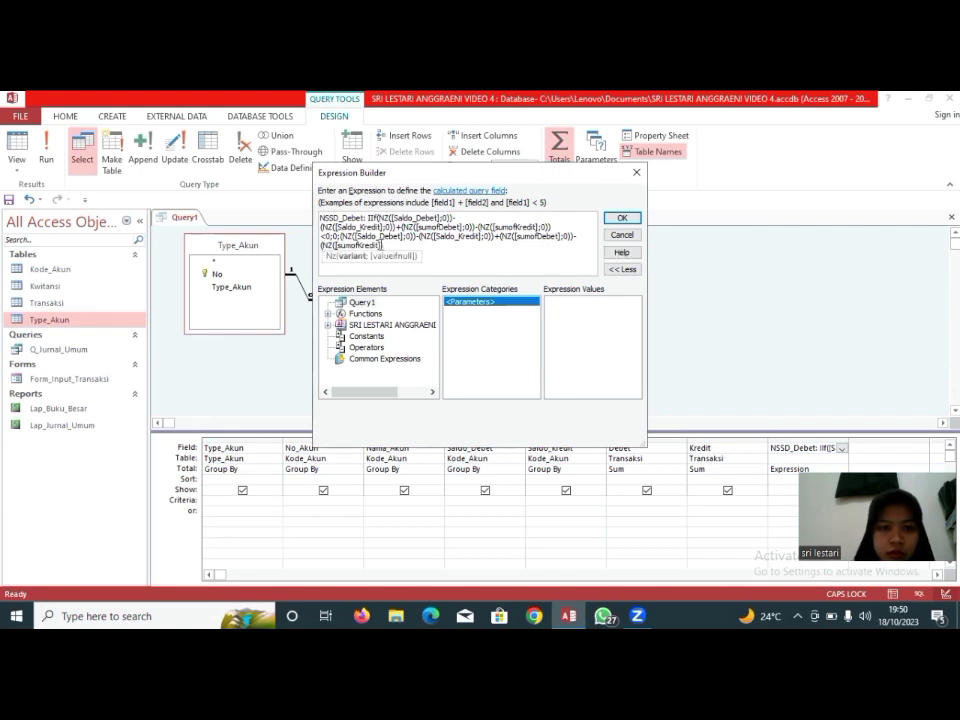
left_click(381, 245)
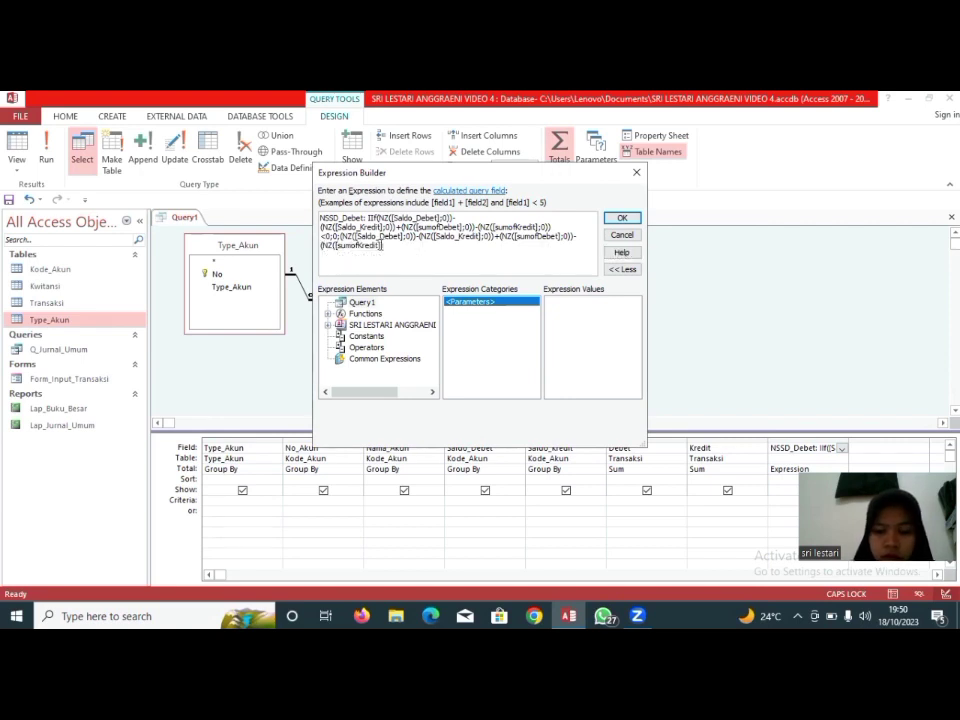
type(";0))")
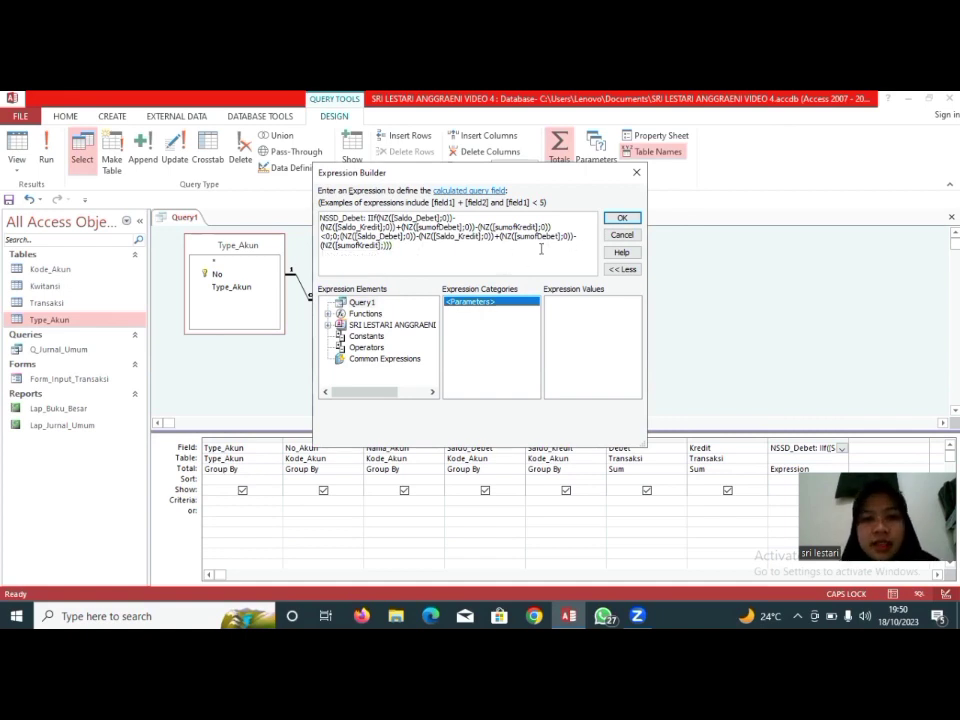
left_click(622, 219)
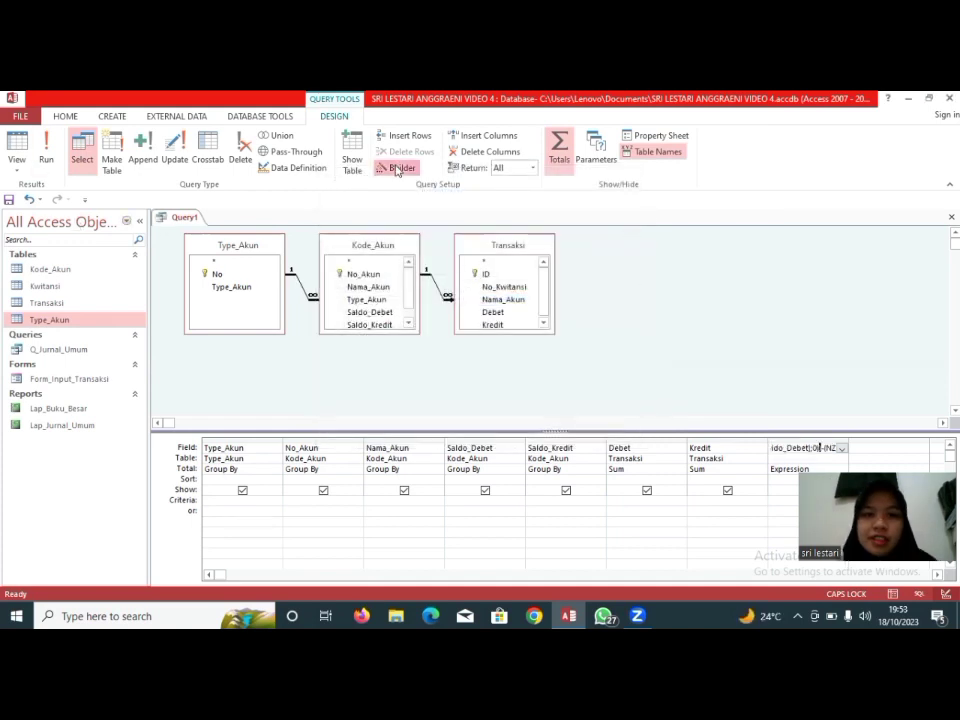
- Reopen the NSSD_Debet expression in the Expression Builder, add the missing opening bracket so it begins IIf((NZ([Saldo_Debet];0)), and accept it
left_click(397, 168)
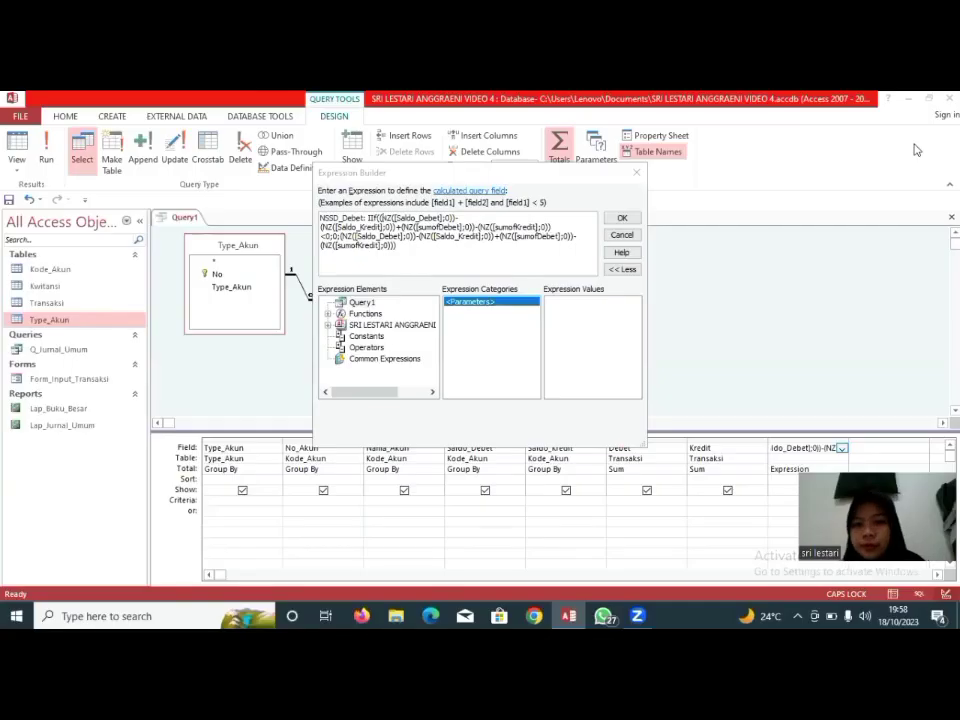
left_click(620, 218)
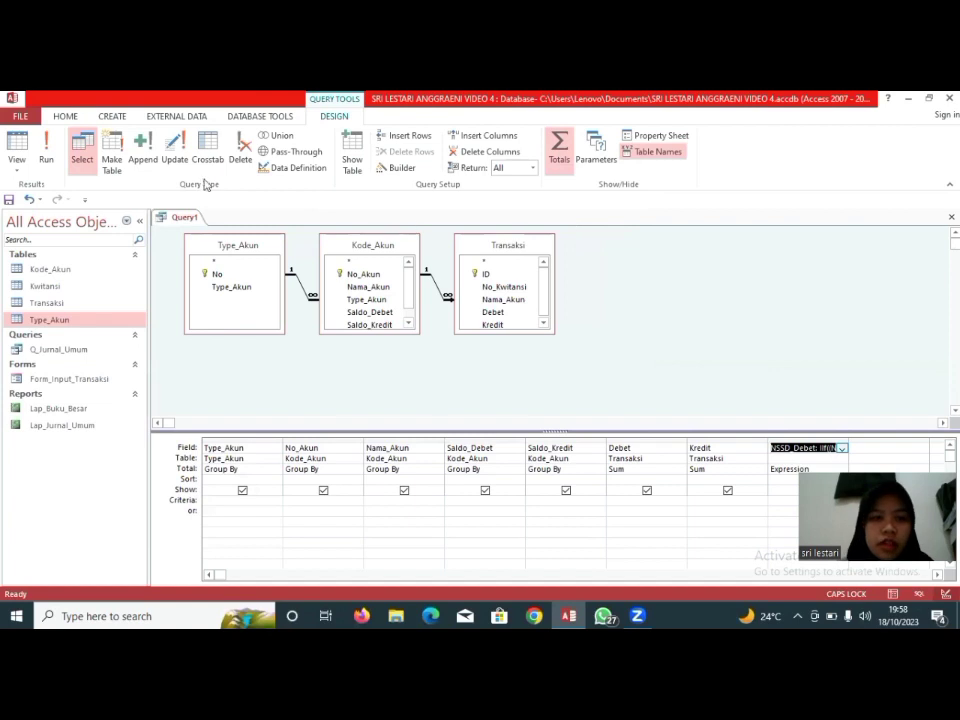
- Run the corrected query and widen the NSSD_Debet column slightly
left_click(47, 152)
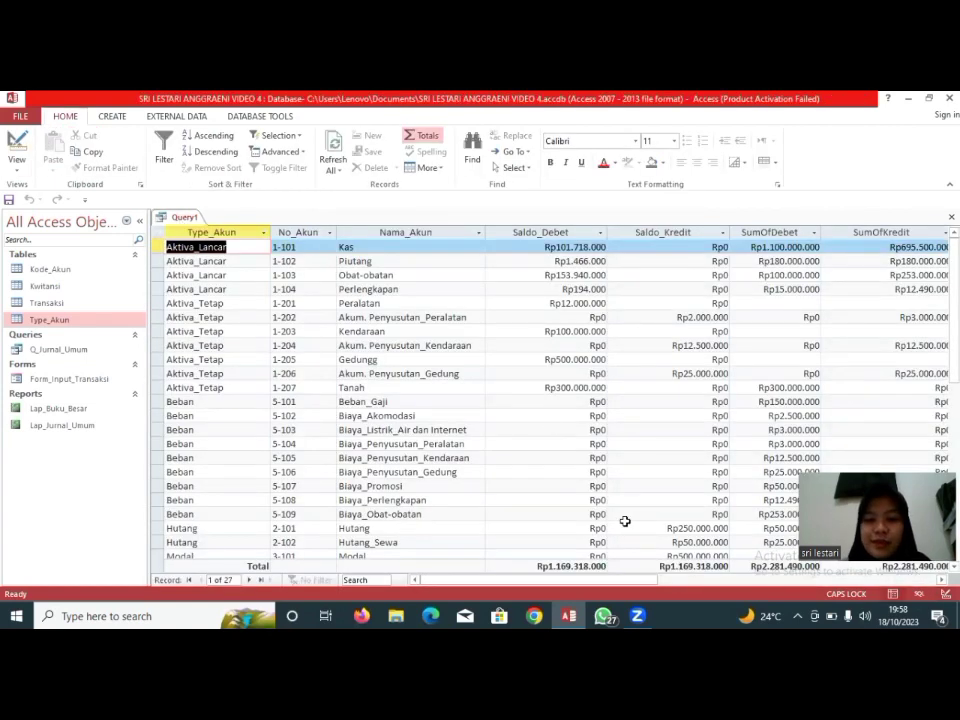
left_click(668, 586)
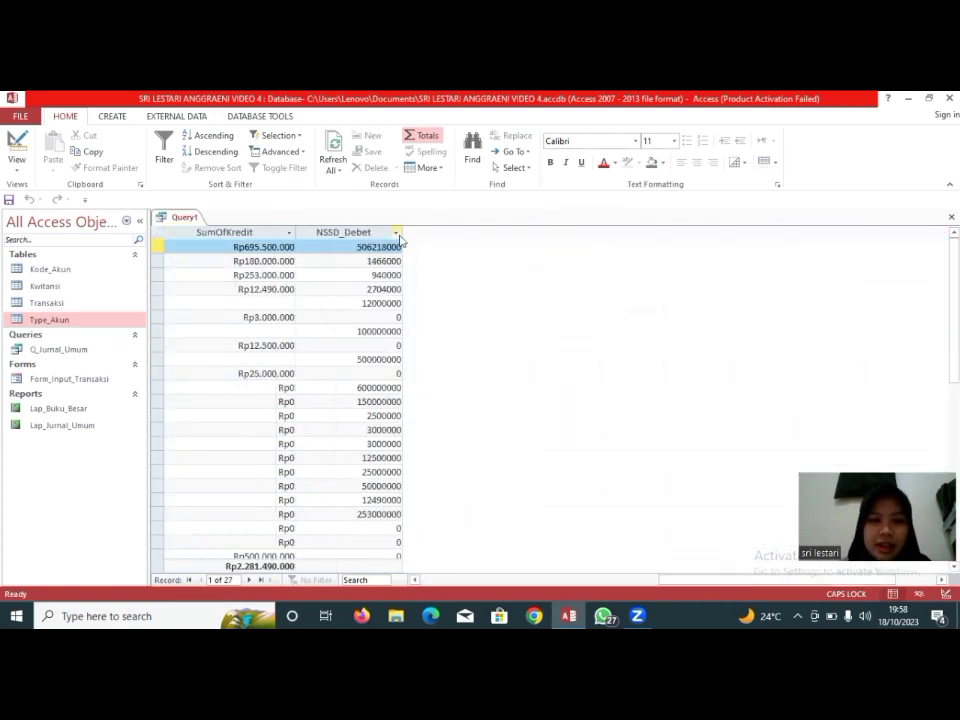
left_click_drag(401, 232, 407, 236)
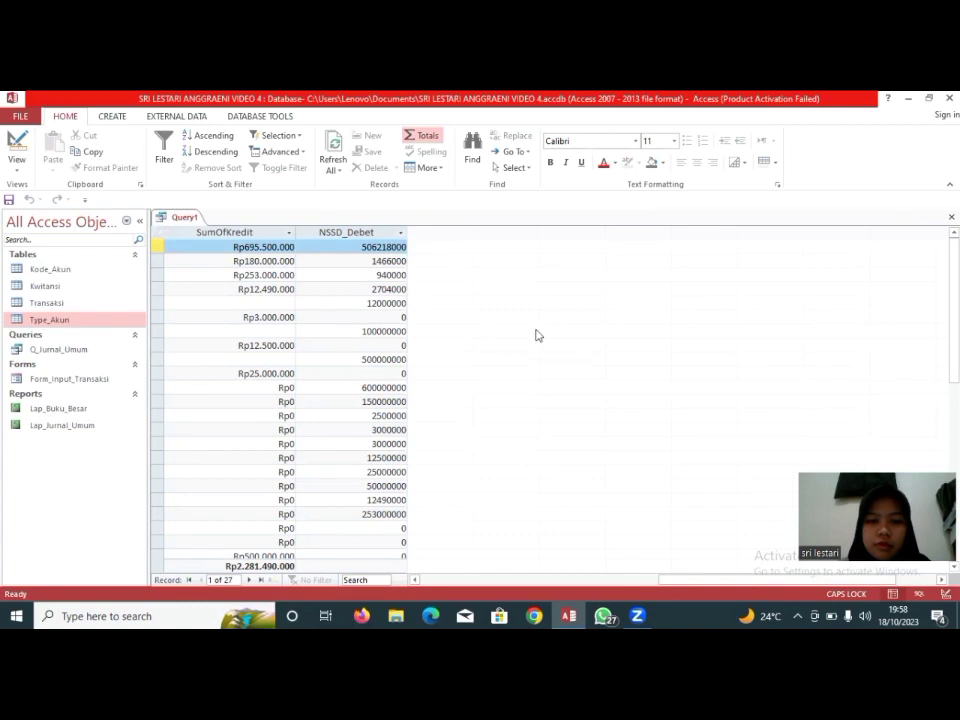
- Add a Sum total for the NSSD_Debet column in the totals row of the query datasheet
scroll(870, 510, "down", 7)
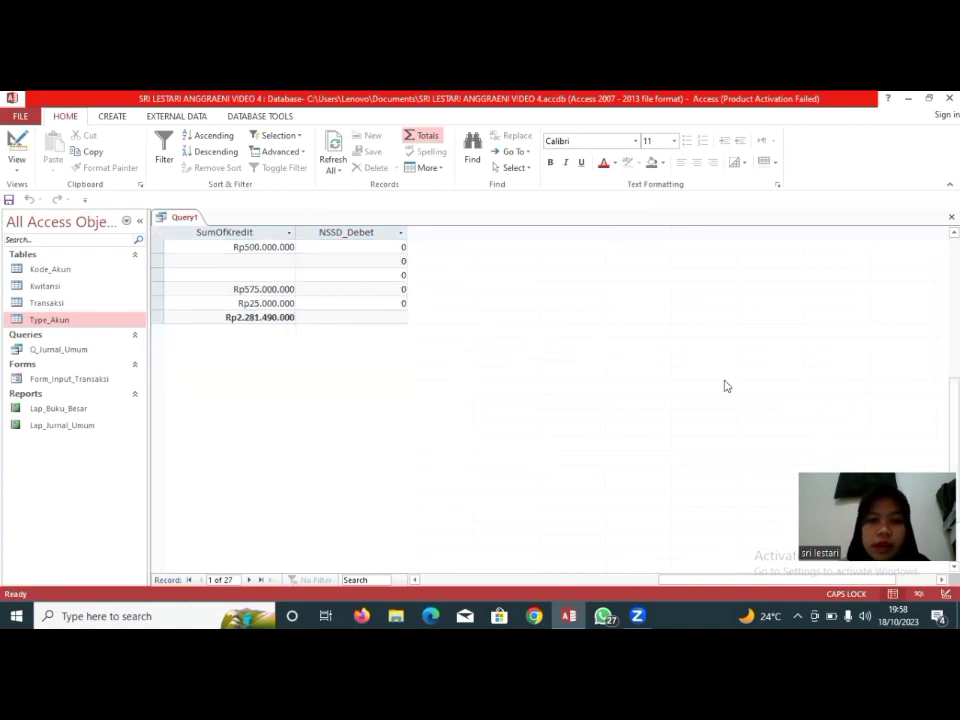
left_click(397, 316)
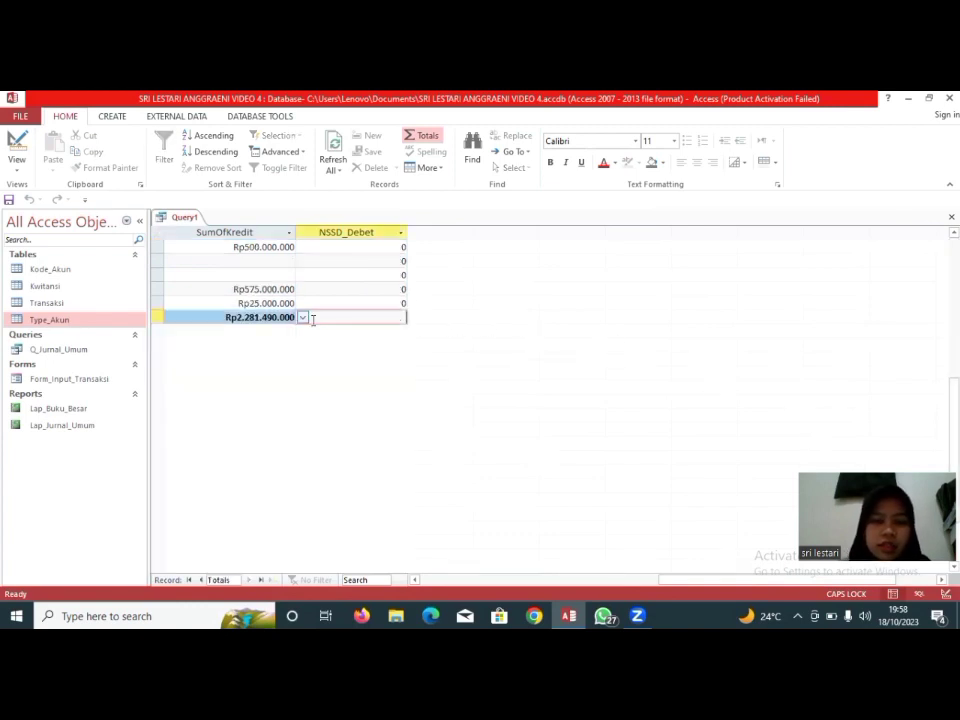
left_click(303, 318)
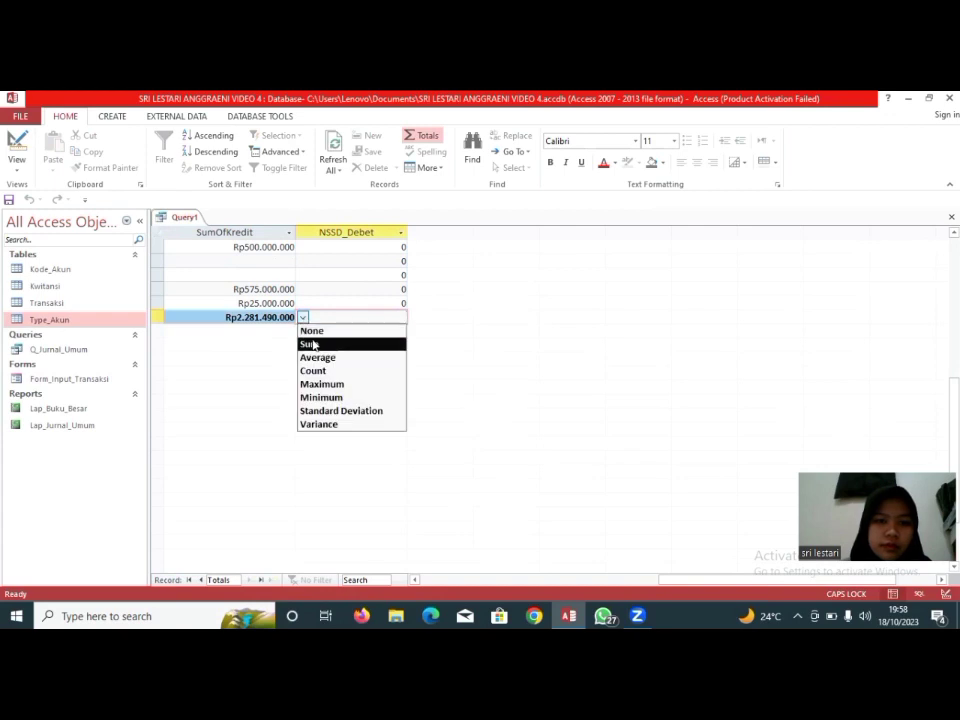
left_click(313, 345)
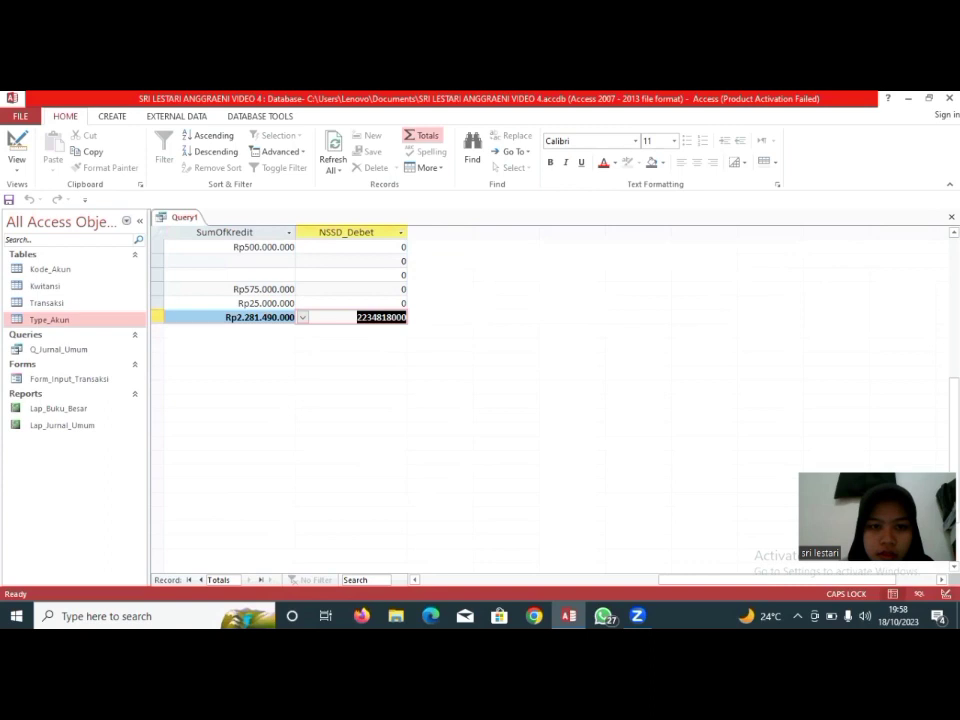
scroll(280, 340, "up", 3)
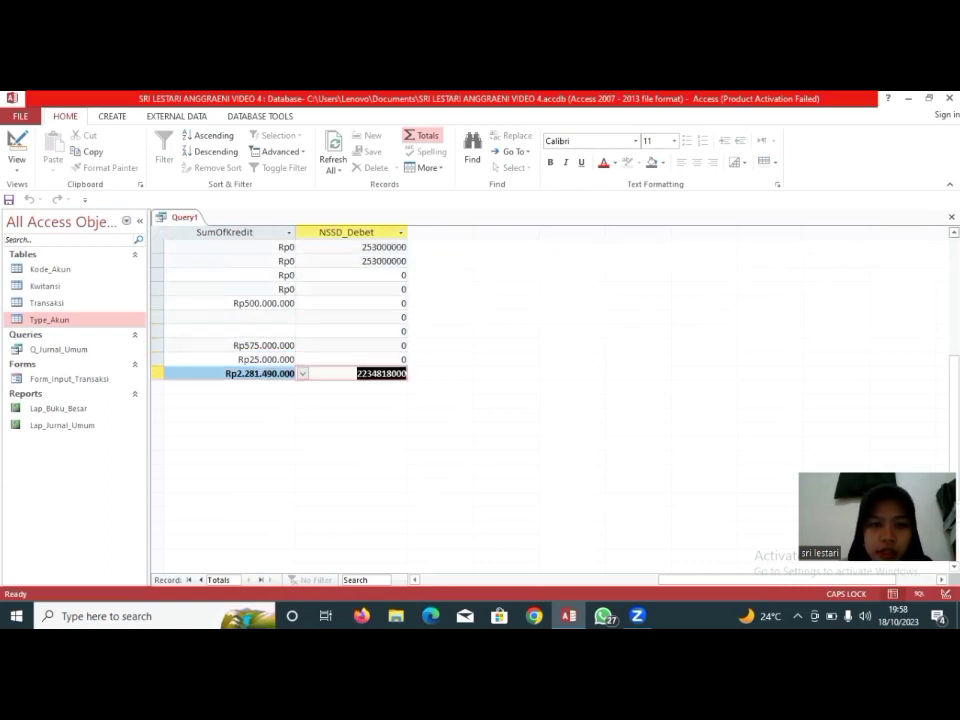
scroll(280, 400, "up", 4)
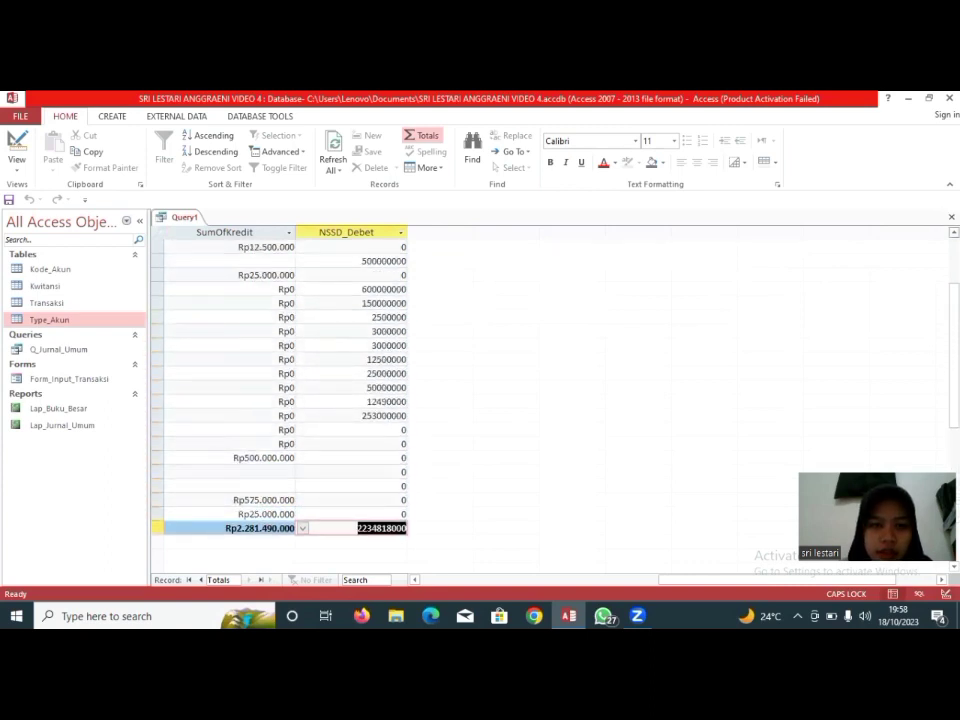
scroll(280, 400, "up", 1)
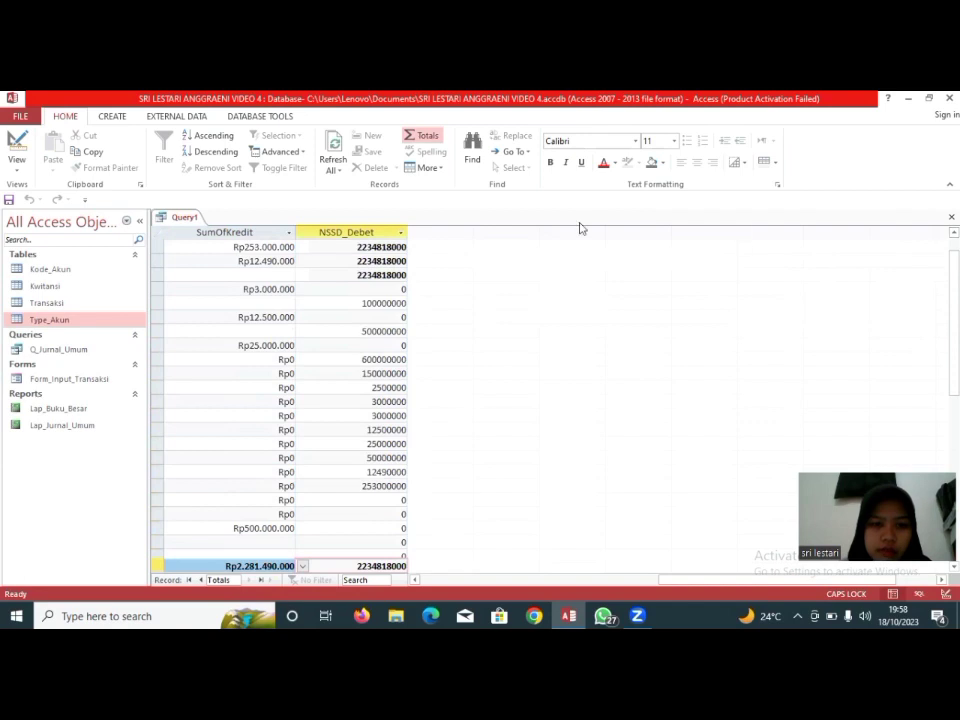
- Adjust the NSSD_Debet column so it is slightly wider and fits its values
left_click_drag(407, 226, 435, 226)
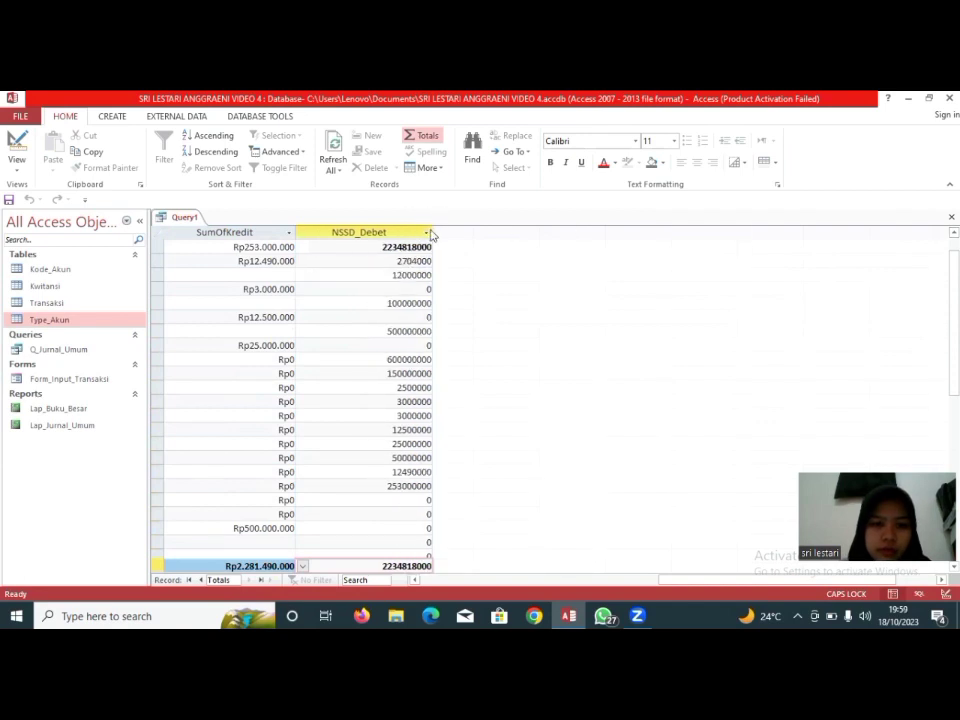
left_click_drag(435, 227, 413, 227)
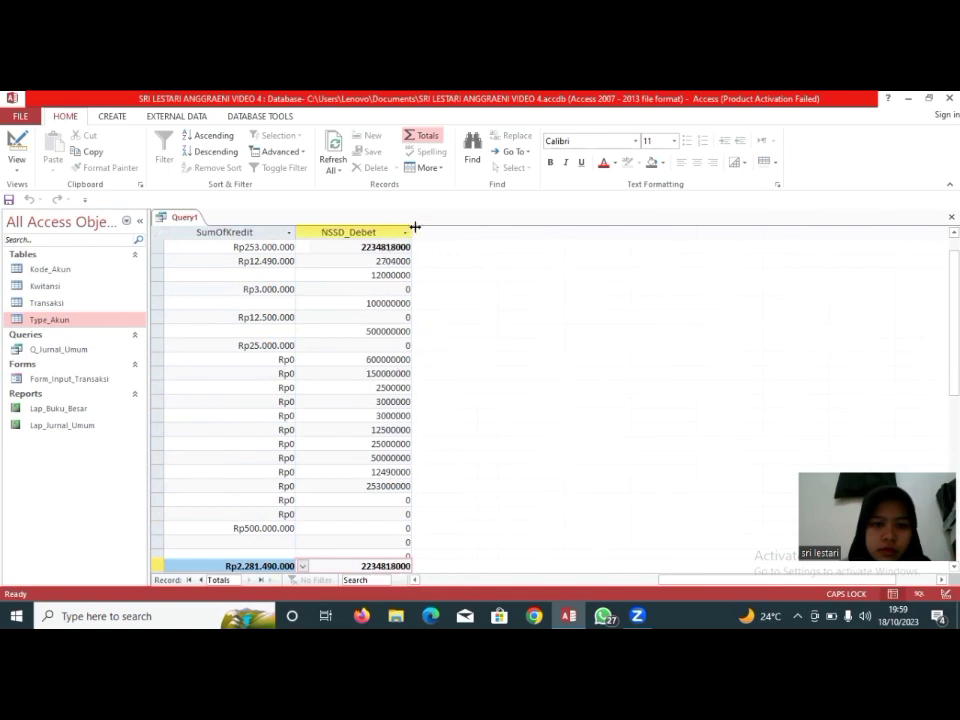
left_click(381, 333)
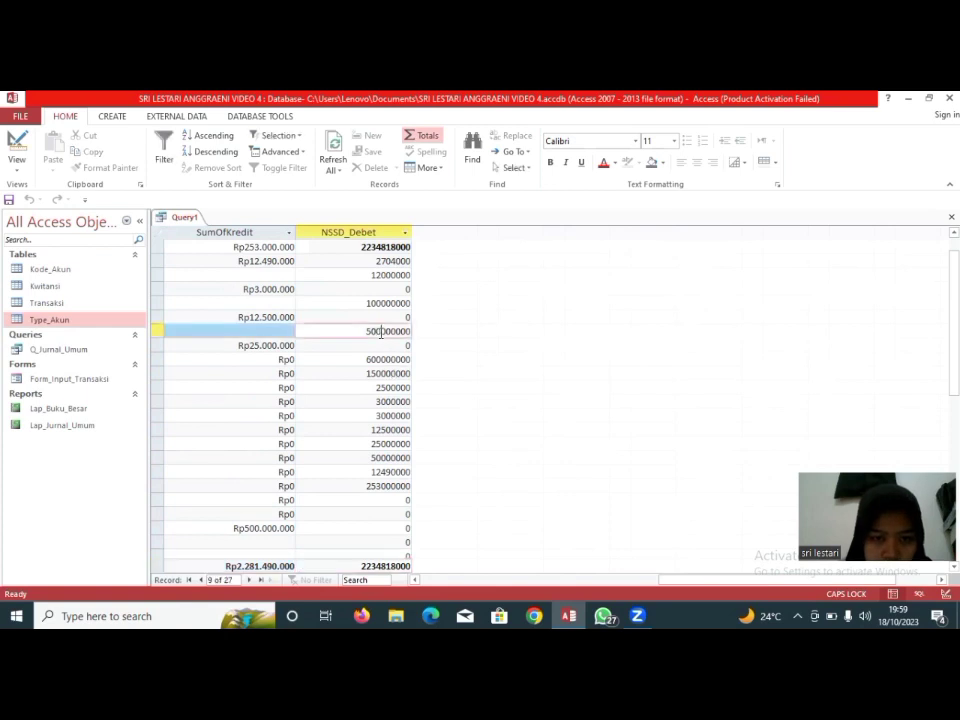
key("BackSpace")
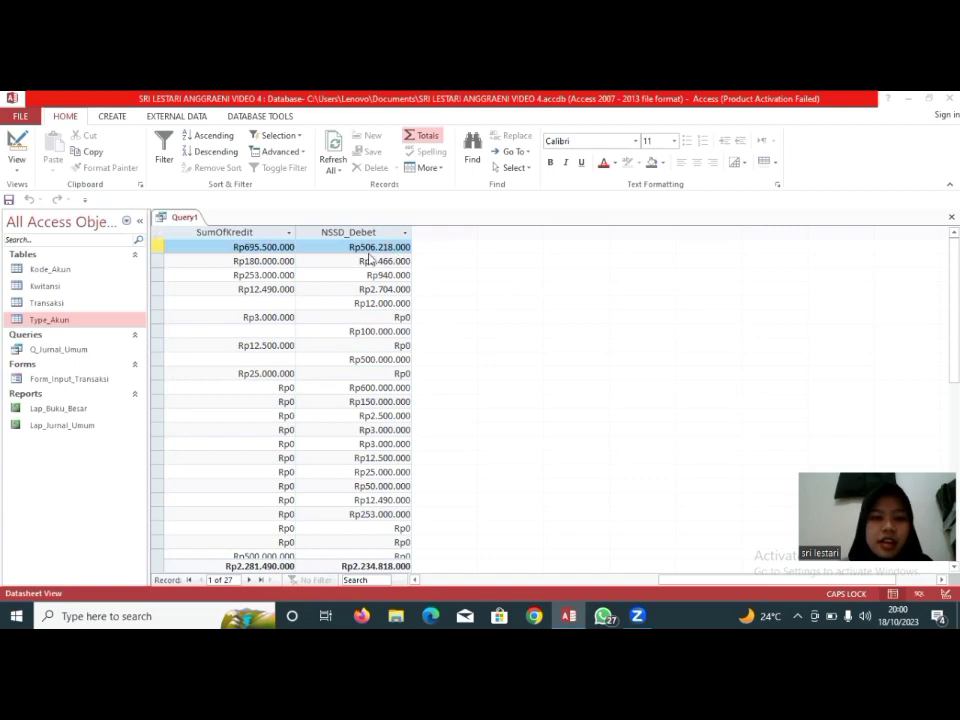
- Review the NSSD_Debet field's Currency format in the query design and check the column in the datasheet
left_click(17, 157)
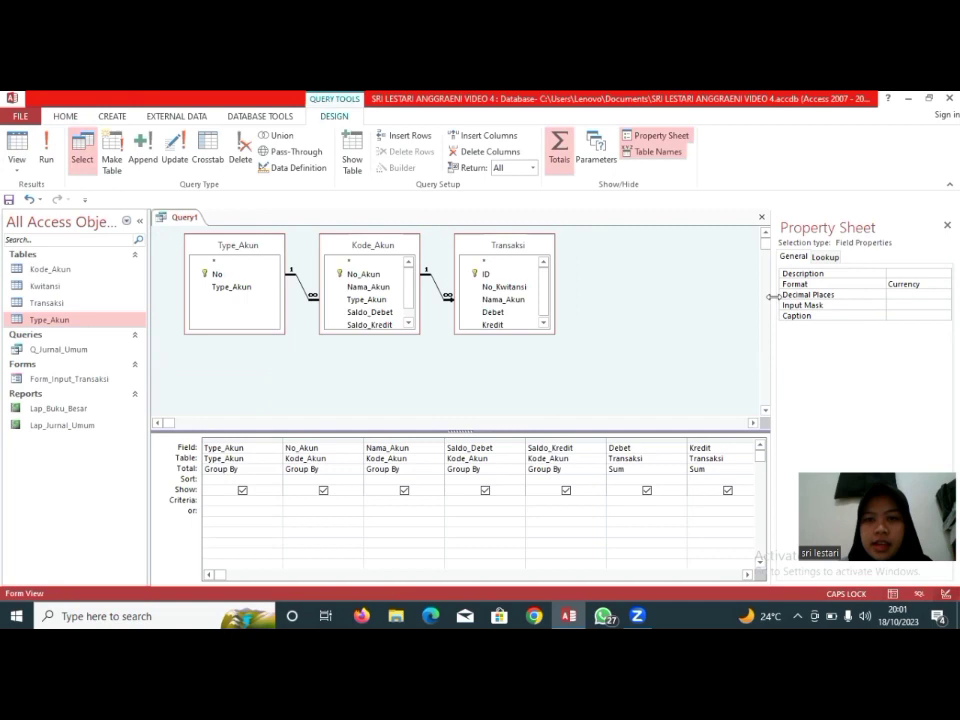
left_click(17, 152)
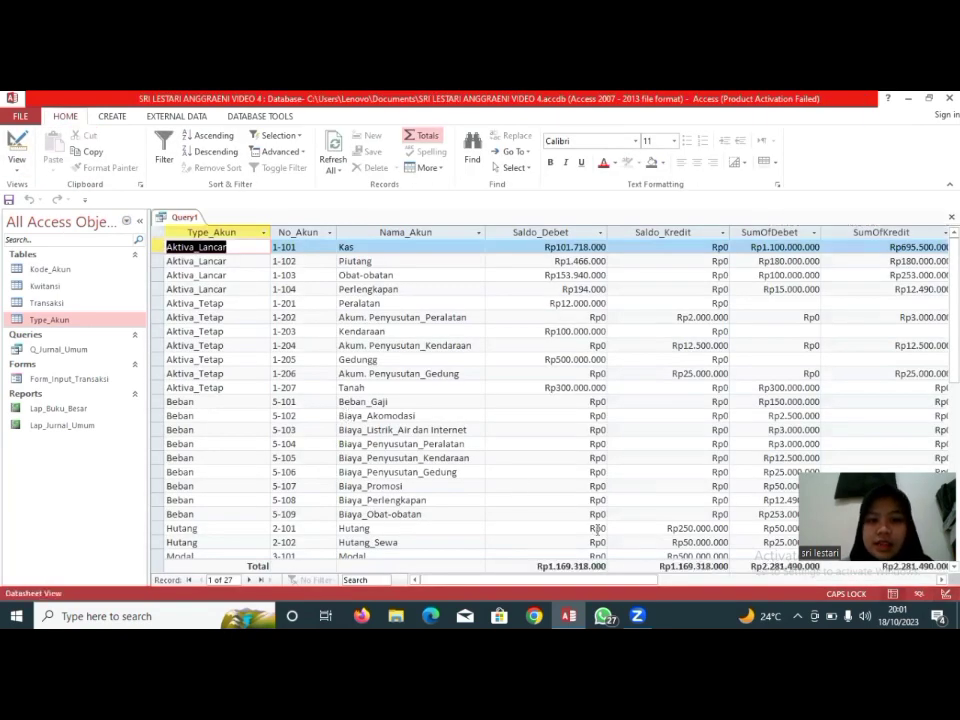
left_click(680, 581)
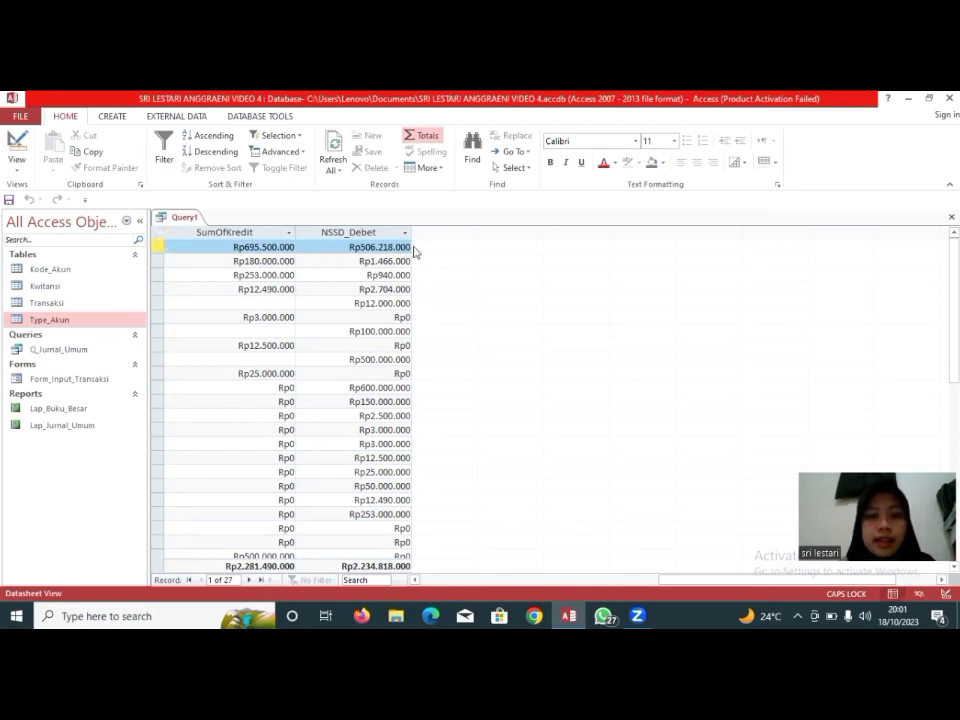
- Return to the query design and enter NSSD_Kredit as the field in the empty column after NSSD_Debet
left_click(17, 150)
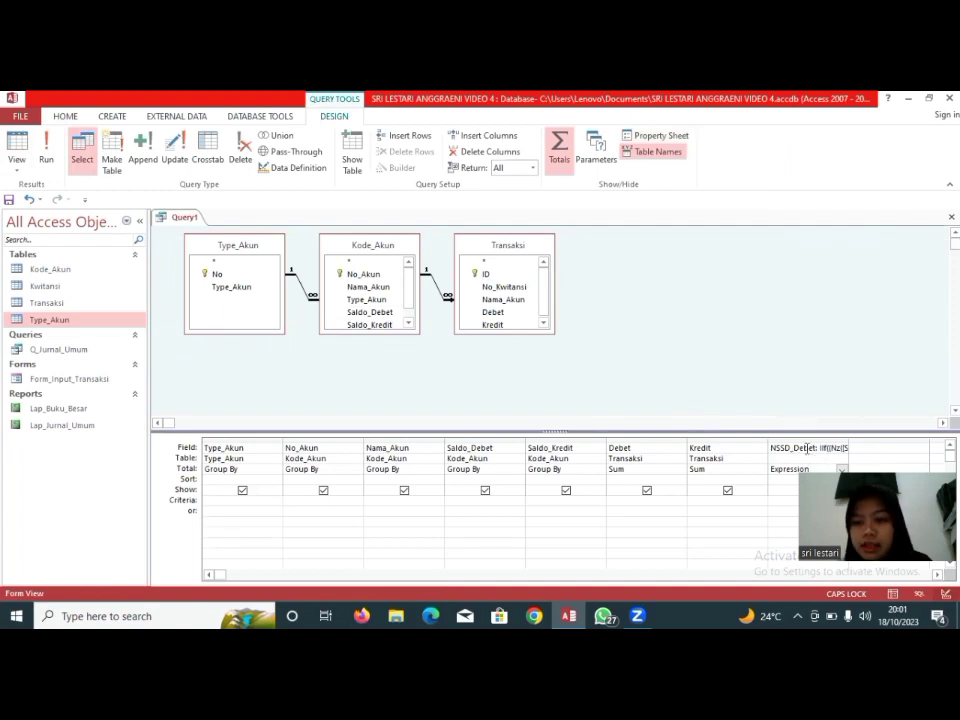
left_click(881, 451)
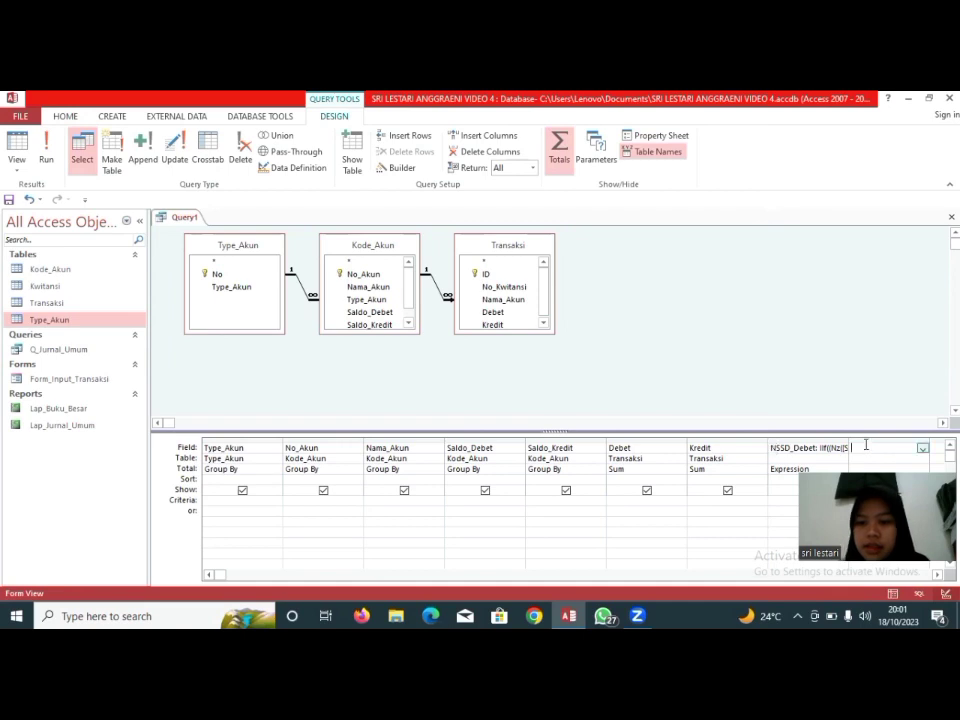
left_click_drag(772, 448, 877, 448)
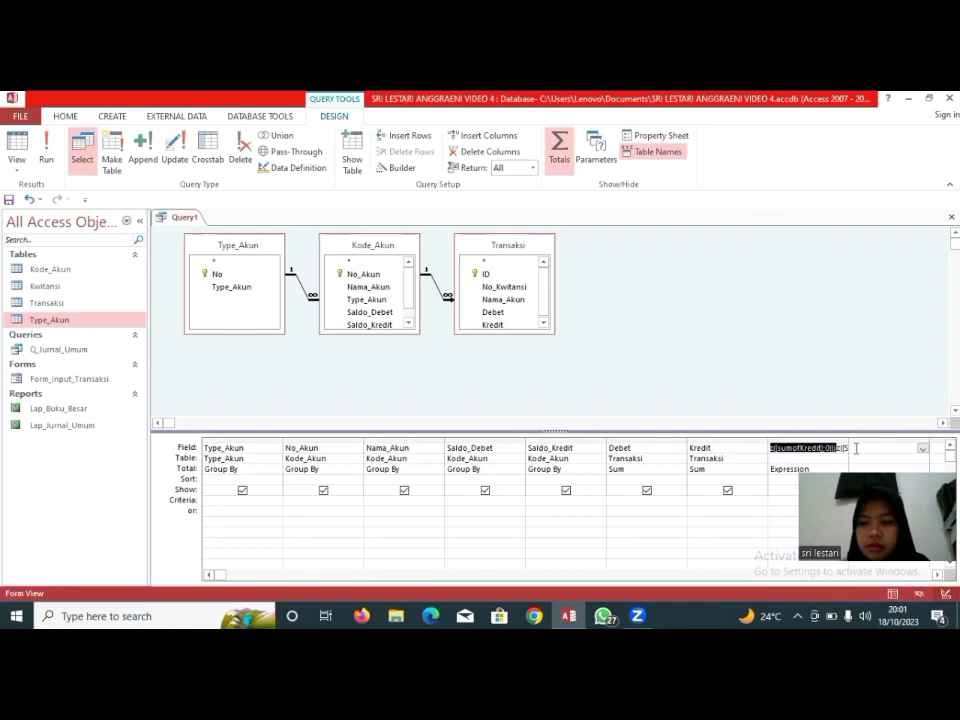
left_click(857, 448)
key("Caps_Lock")
type("NSSD_")
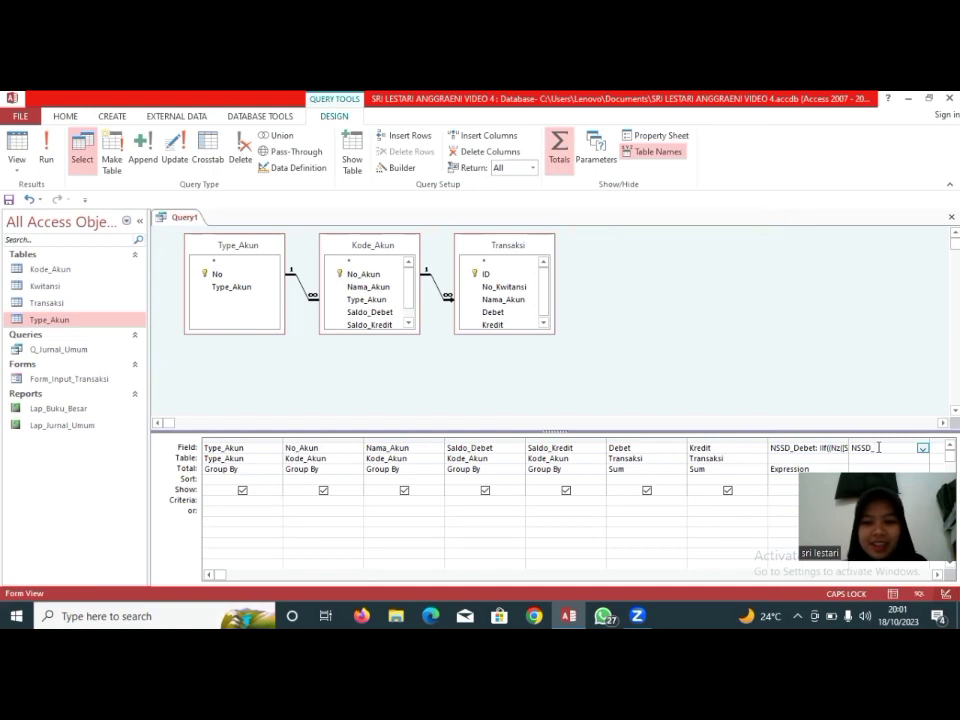
type("K")
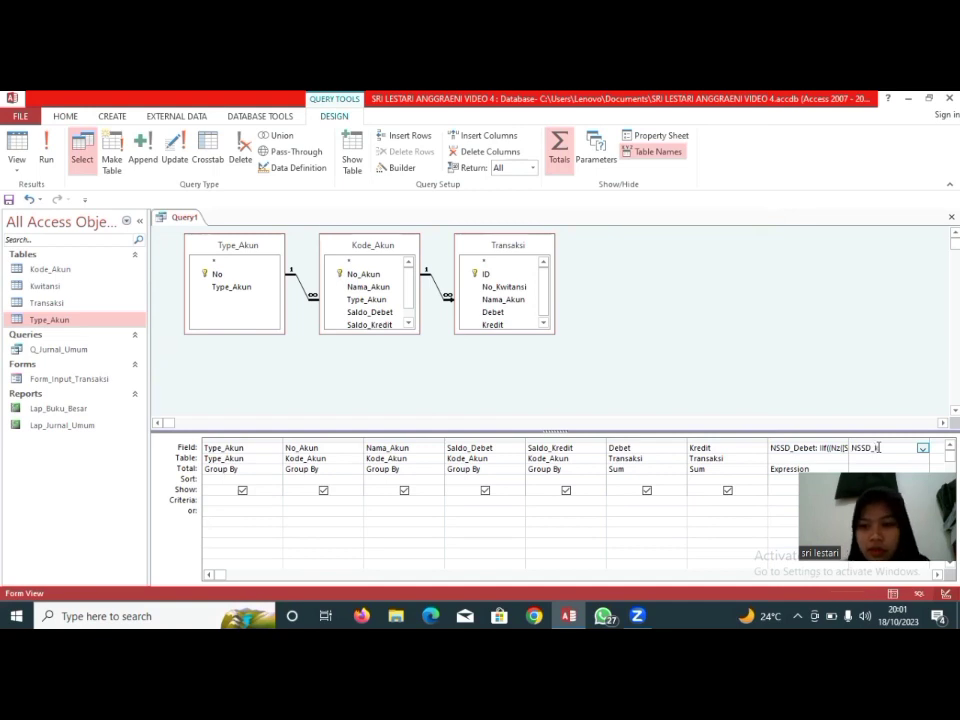
type("redit")
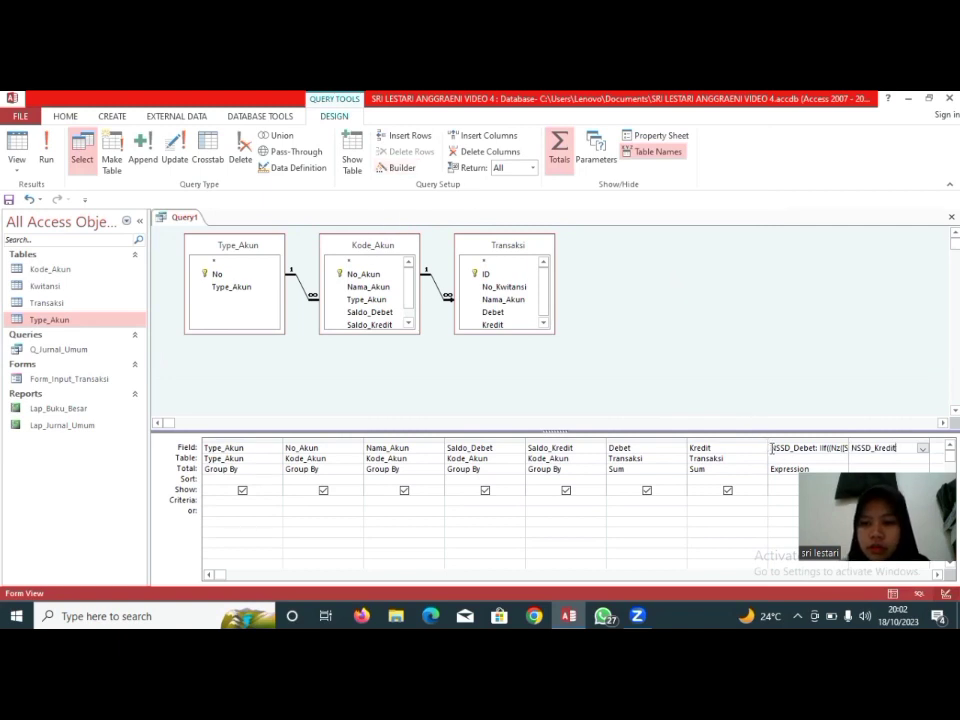
- Open the NSSD_Debet expression in the Expression Builder, copy its full text, and clear and paste it back
left_click_drag(772, 448, 866, 455)
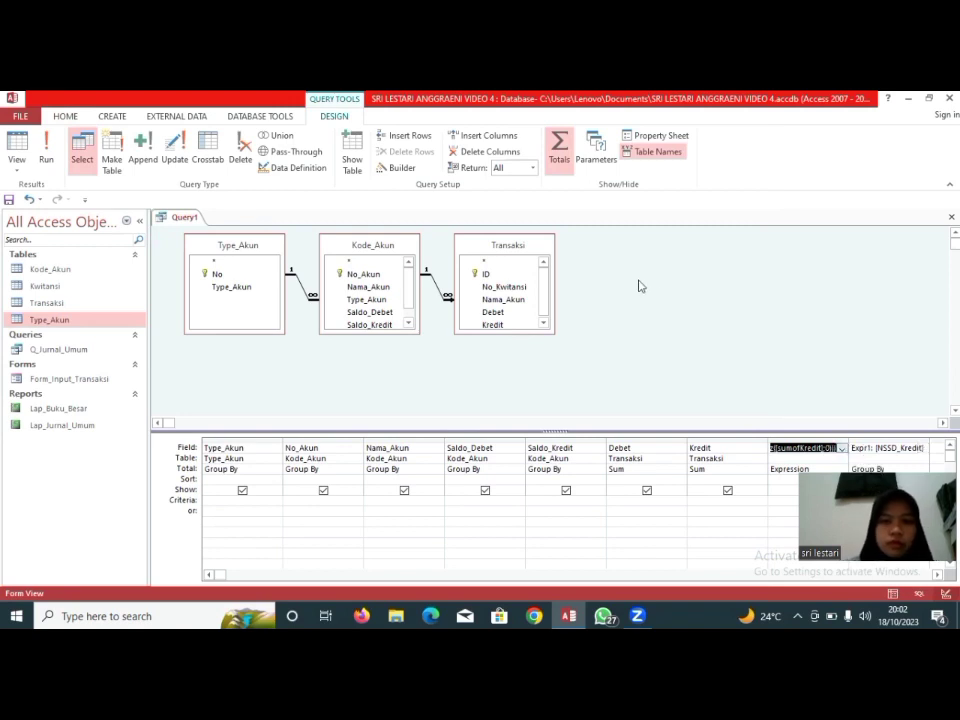
left_click(408, 167)
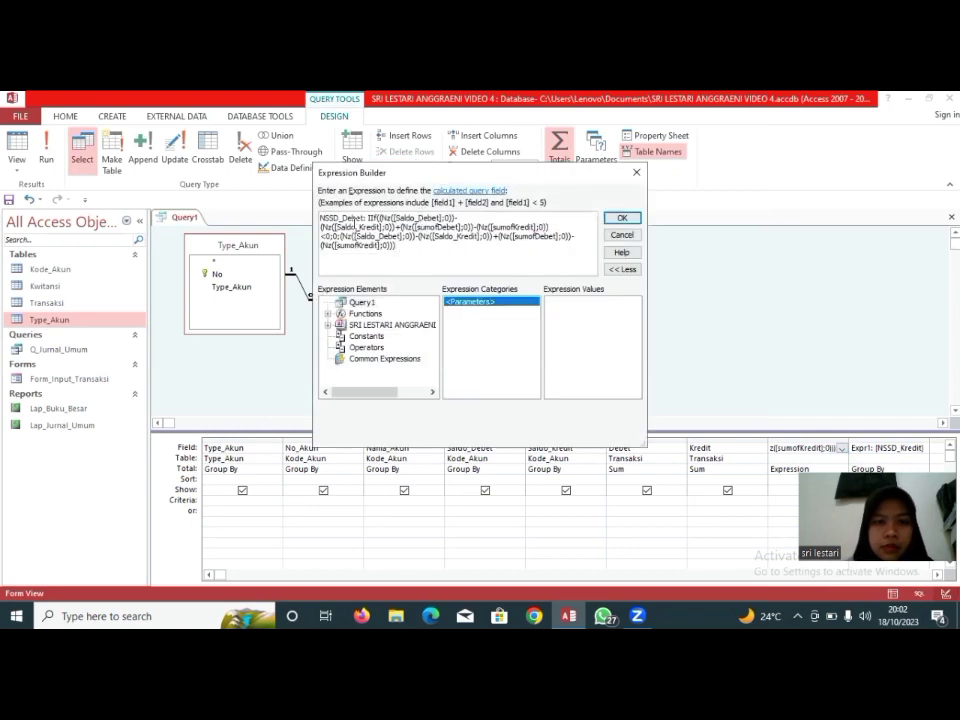
left_click_drag(321, 216, 423, 263)
key("ctrl+c")
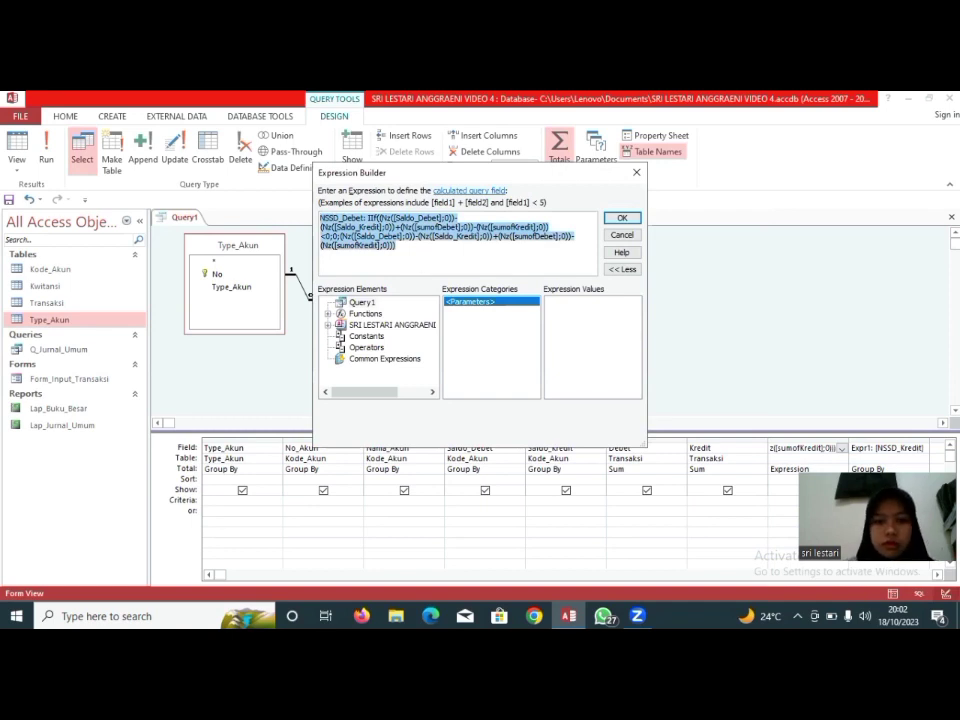
key("Delete")
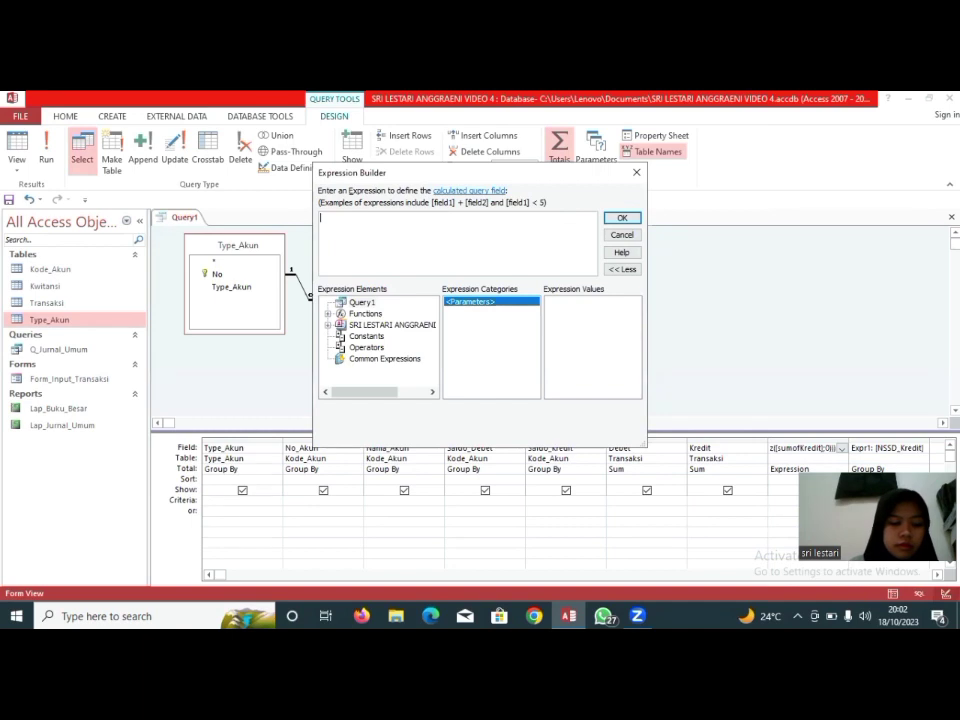
key("ctrl+v")
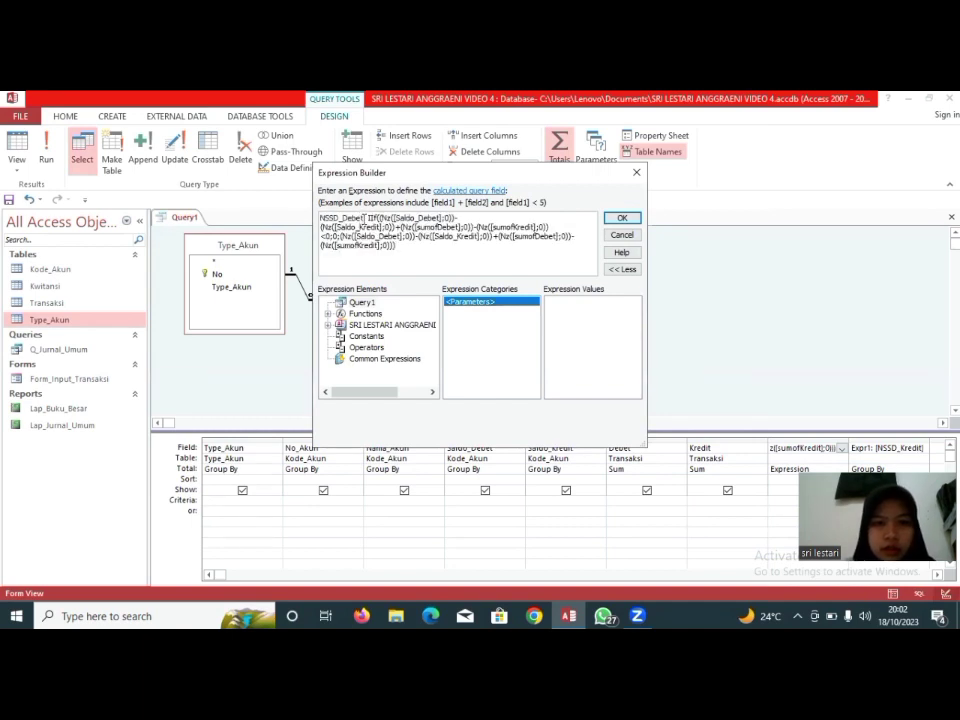
- Rename the pasted expression's field label from NSSD_Debet to NSSD_Kredit, leaving the IIf formula after the colon in place
left_click(363, 217)
key("BackSpace")
key("BackSpace")
key("BackSpace")
key("BackSpace")
key("BackSpace")
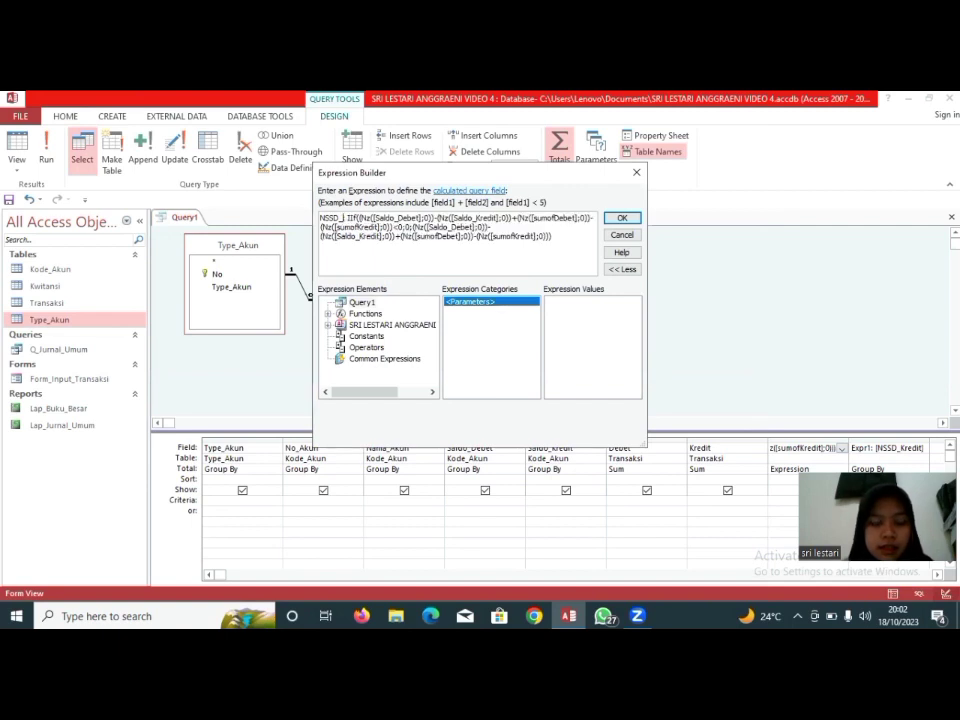
type("Kredit: IIf((Nz([Saldo_")
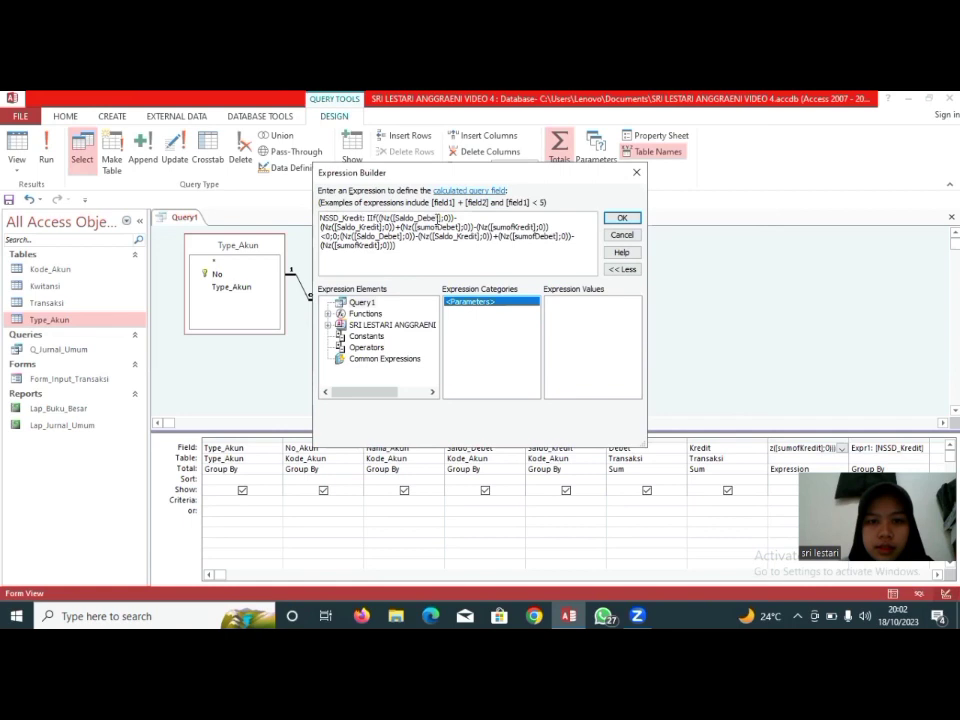
- Swap the two balance fields in the IIf condition so it begins (Nz([Saldo_Kredit];0))-(Nz([Saldo_Debet];0))
left_click_drag(441, 217, 418, 218)
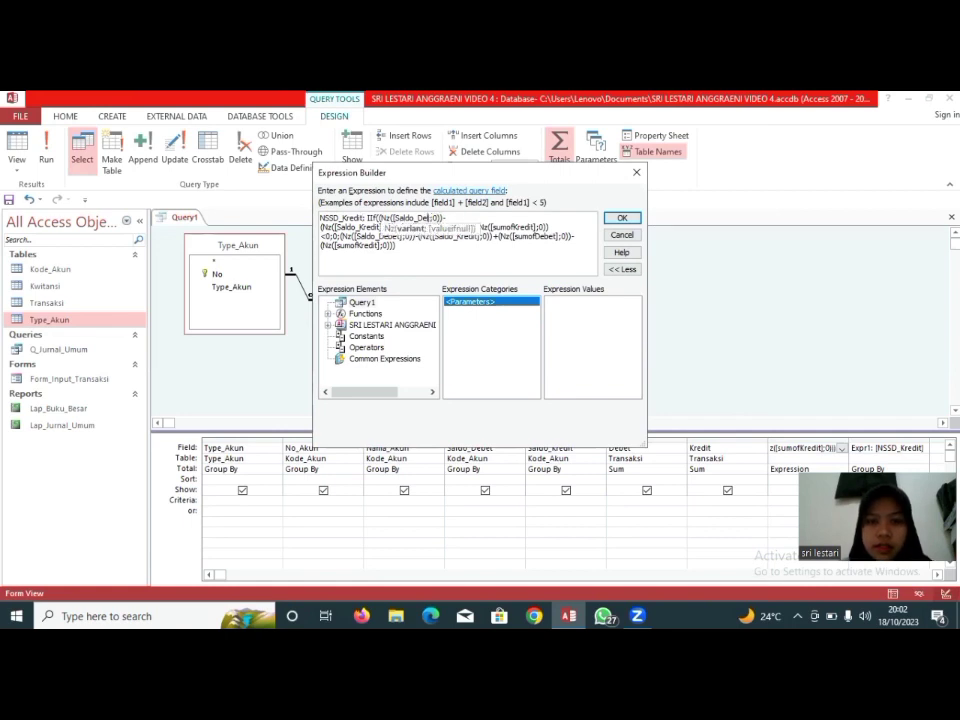
key("BackSpace")
type("Kredit")
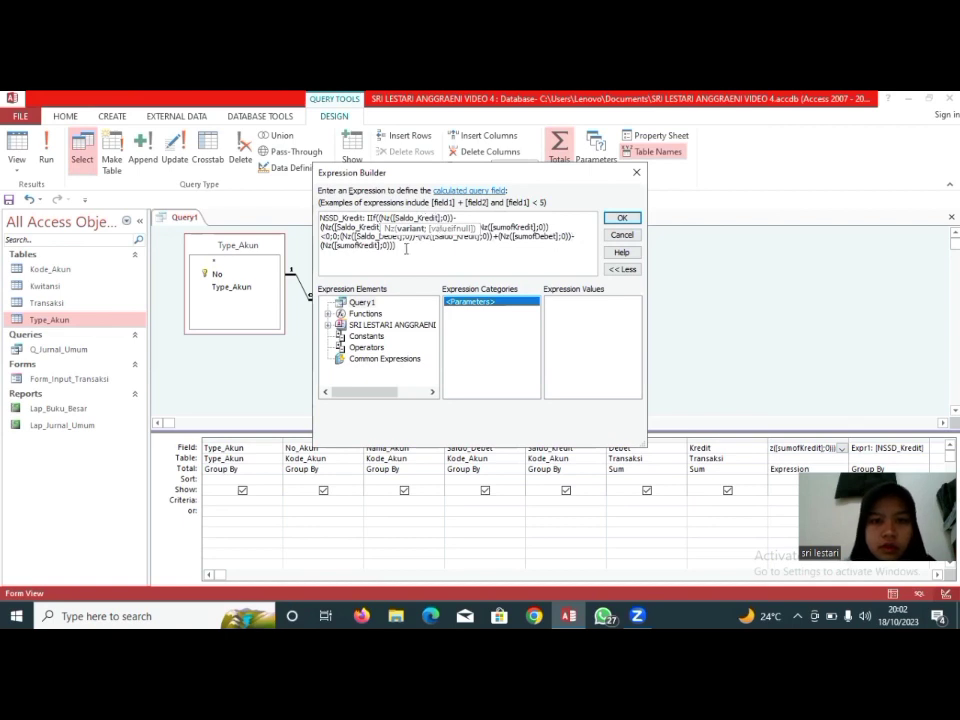
left_click(380, 228)
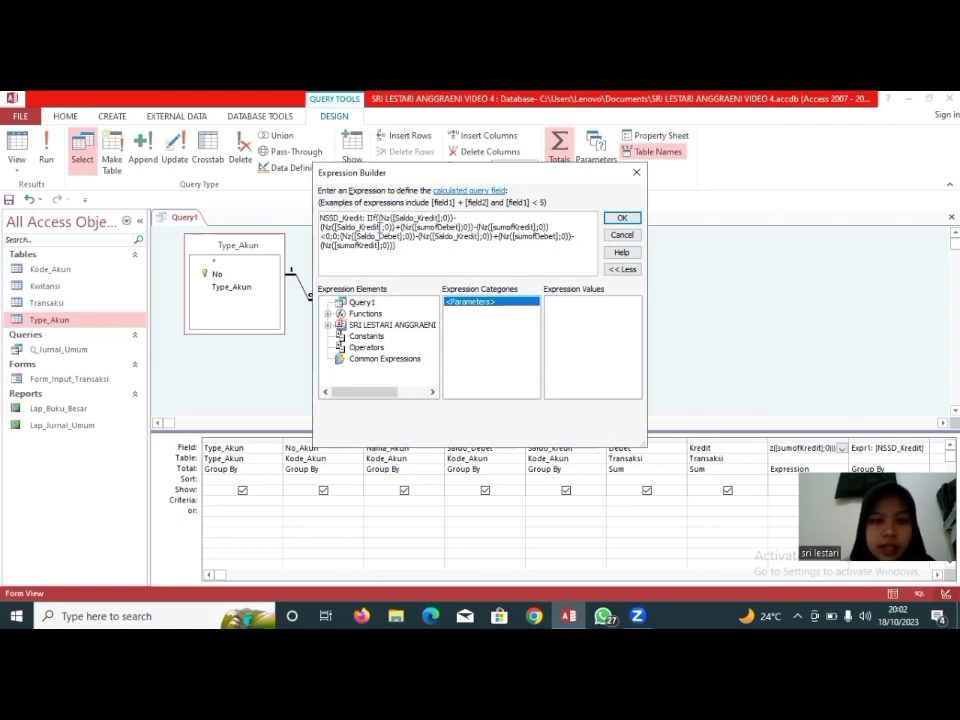
key("BackSpace")
key("BackSpace")
key("BackSpace")
key("BackSpace")
key("BackSpace")
key("BackSpace")
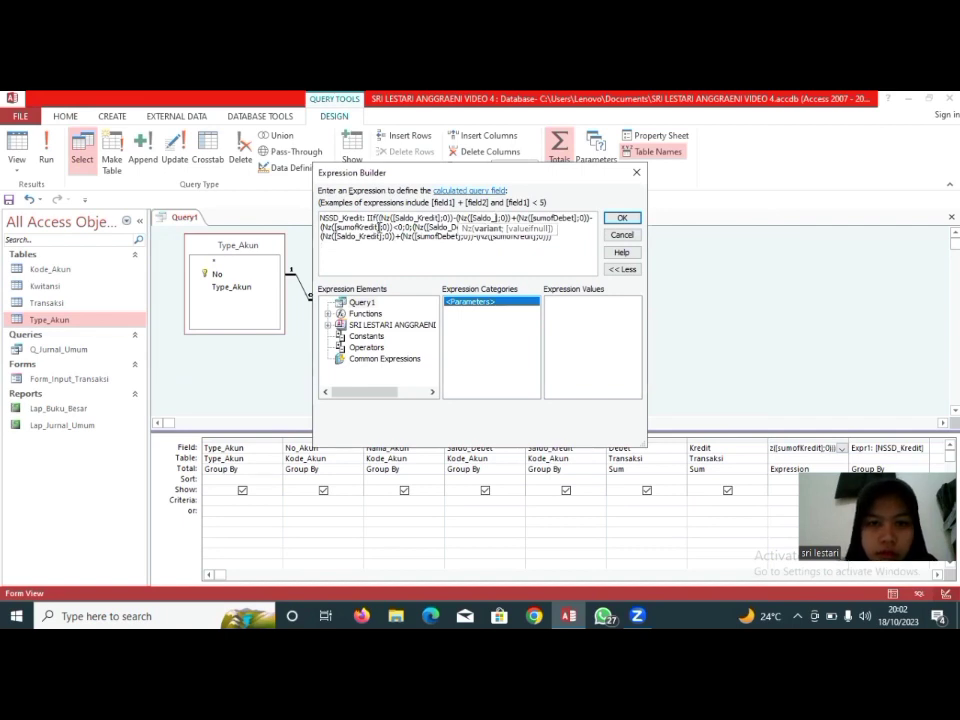
type("Debet")
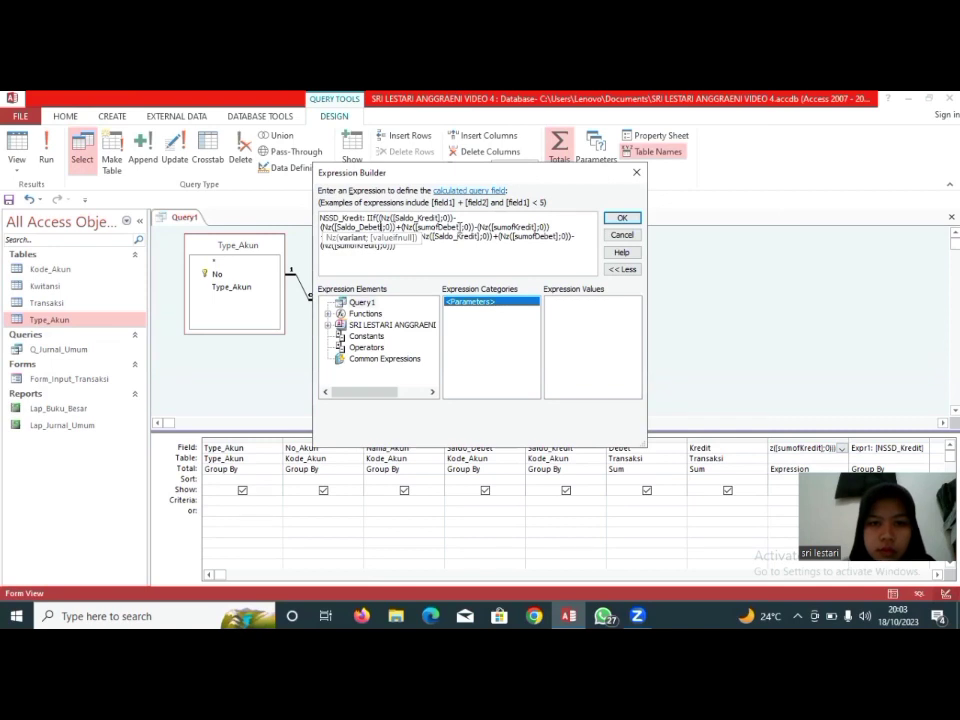
- Replace sumofDebet in the IIf condition with sumofKredit so the added term reads (Nz([sumofKredit];0))
left_click(458, 228)
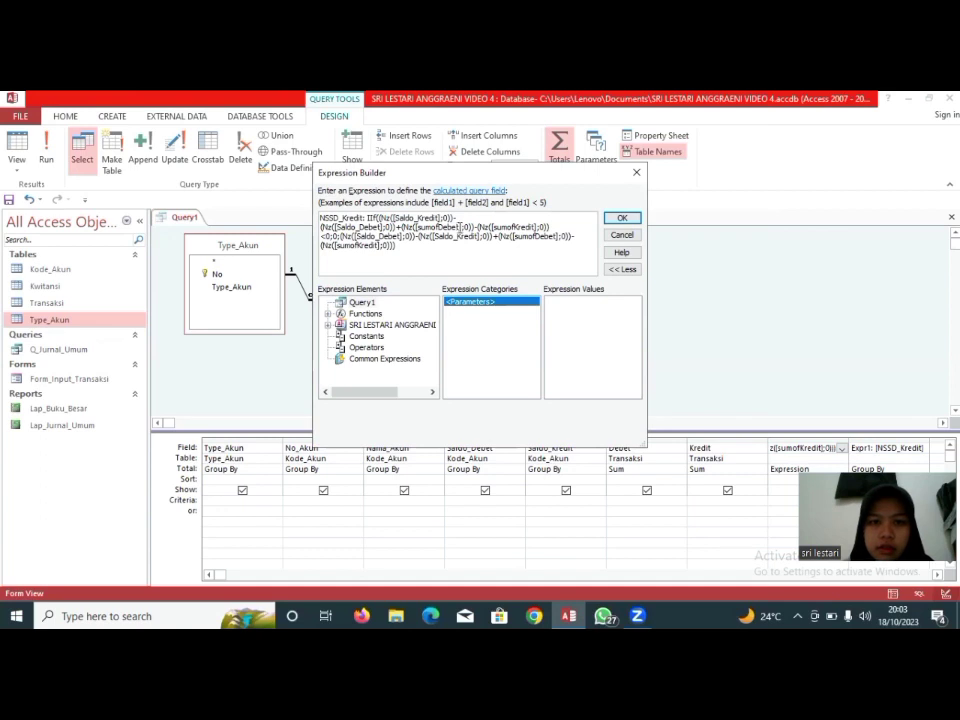
key("BackSpace")
key("BackSpace")
key("BackSpace")
key("BackSpace")
key("BackSpace")
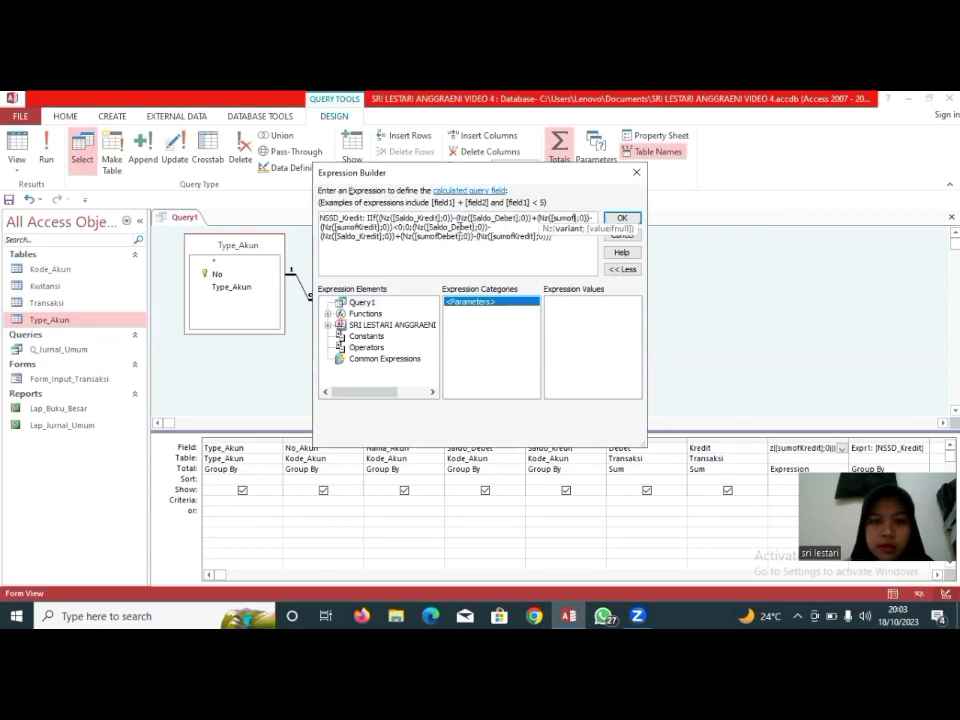
type("Kredit")
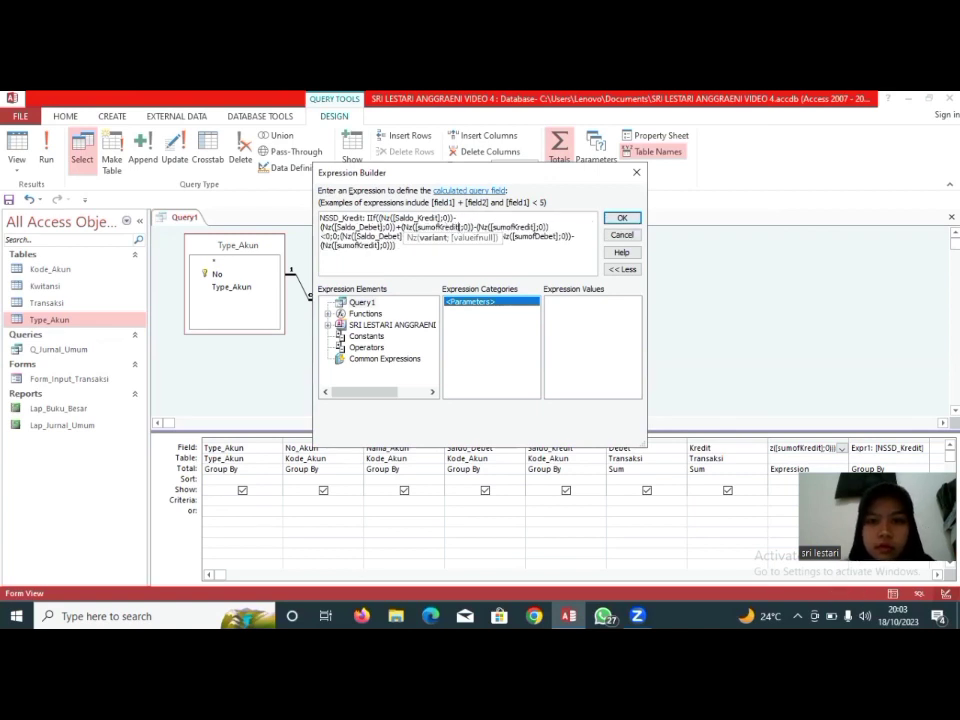
- Replace sumofKredit with sumofDebet in the subtracted term of the IIf condition so it reads (Nz([sumofDebet];0))
left_click(534, 228)
key("BackSpace")
key("BackSpace")
key("BackSpace")
key("BackSpace")
key("BackSpace")
key("BackSpace")
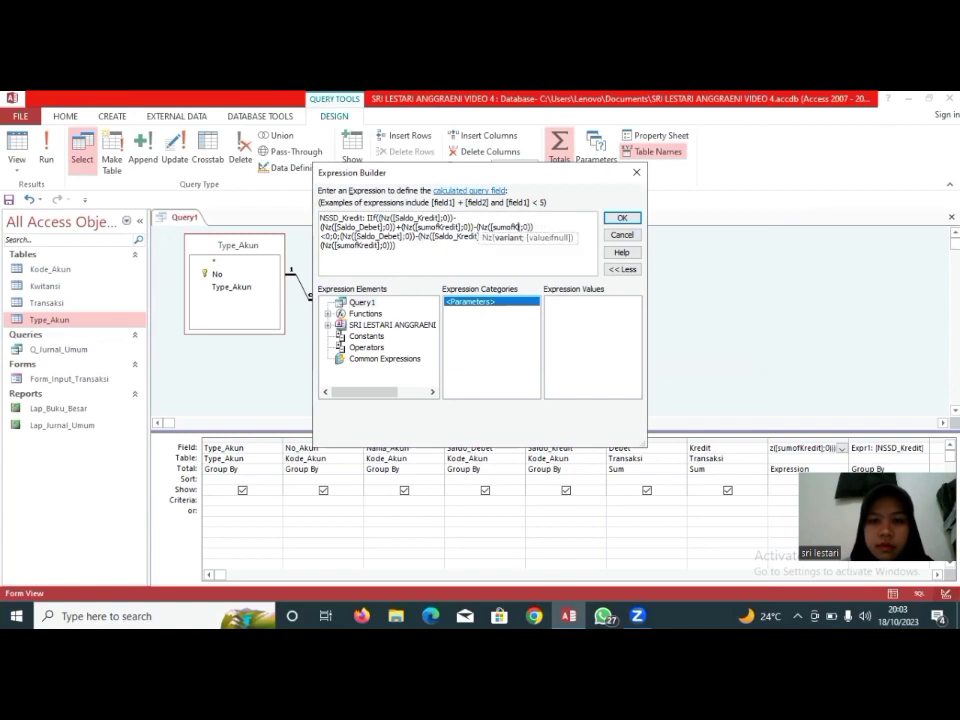
key("Caps_Lock")
type("D")
key("Caps_Lock")
type("ebet")
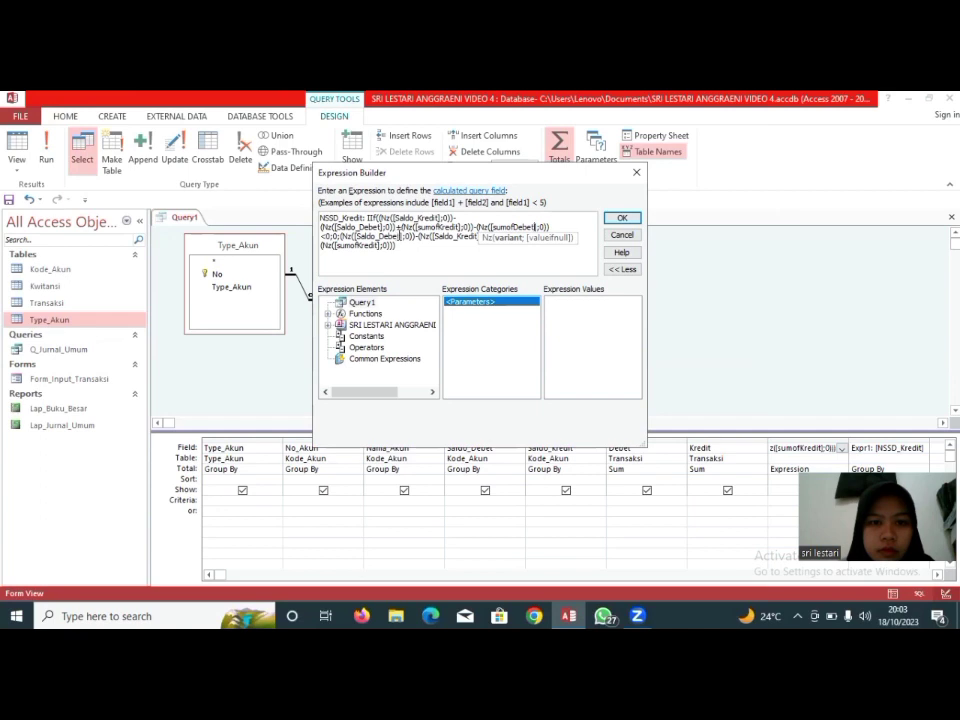
- Replace Saldo_Debet with Saldo_Kredit in the first term of the IIf result, after <0;0;
left_click(400, 235)
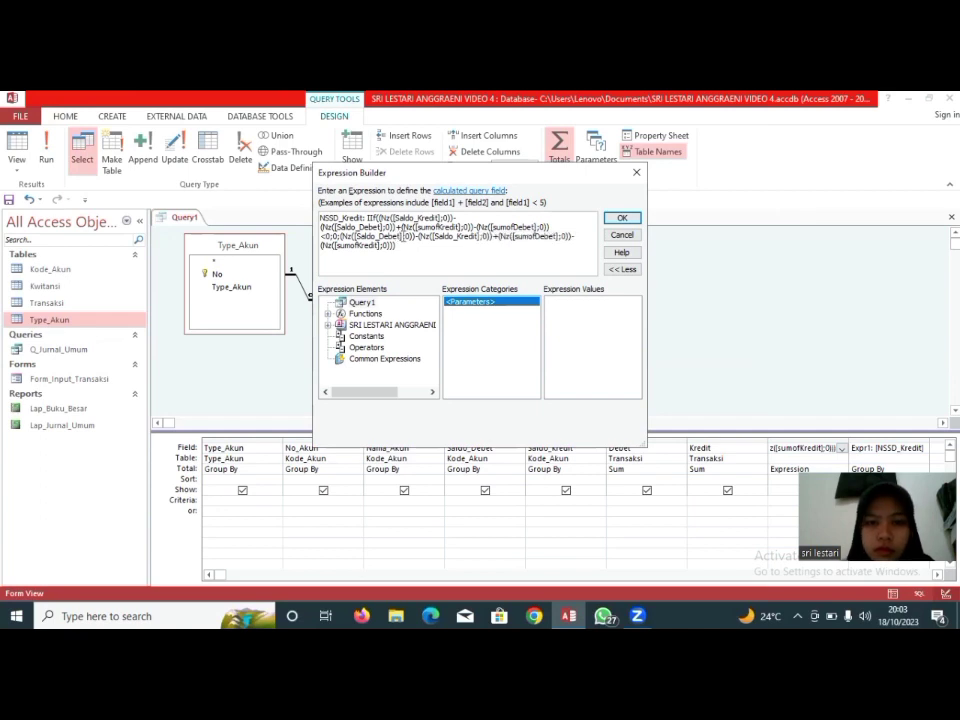
key("BackSpace")
key("BackSpace")
key("BackSpace")
key("BackSpace")
key("BackSpace")
key("Caps_Lock")
type("K")
key("Caps_Lock")
type("redit")
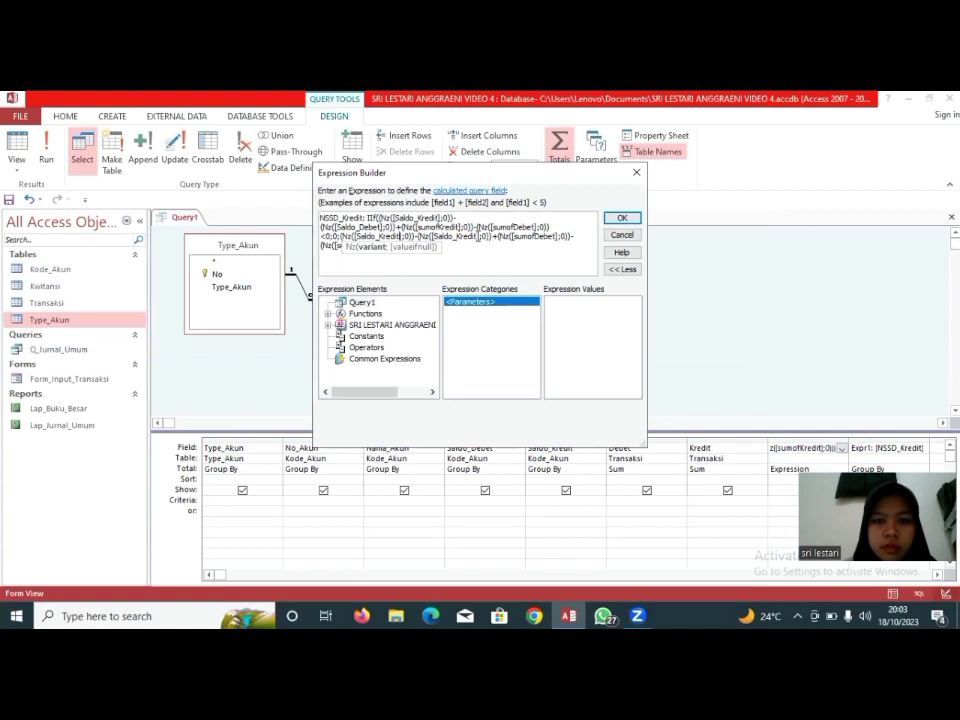
- Change the subtracted balance field in the IIf result to Saldo_Debet so that term reads (Nz([Saldo_Debet];0))
left_click(478, 236)
key("BackSpace")
key("BackSpace")
key("BackSpace")
key("BackSpace")
key("BackSpace")
key("BackSpace")
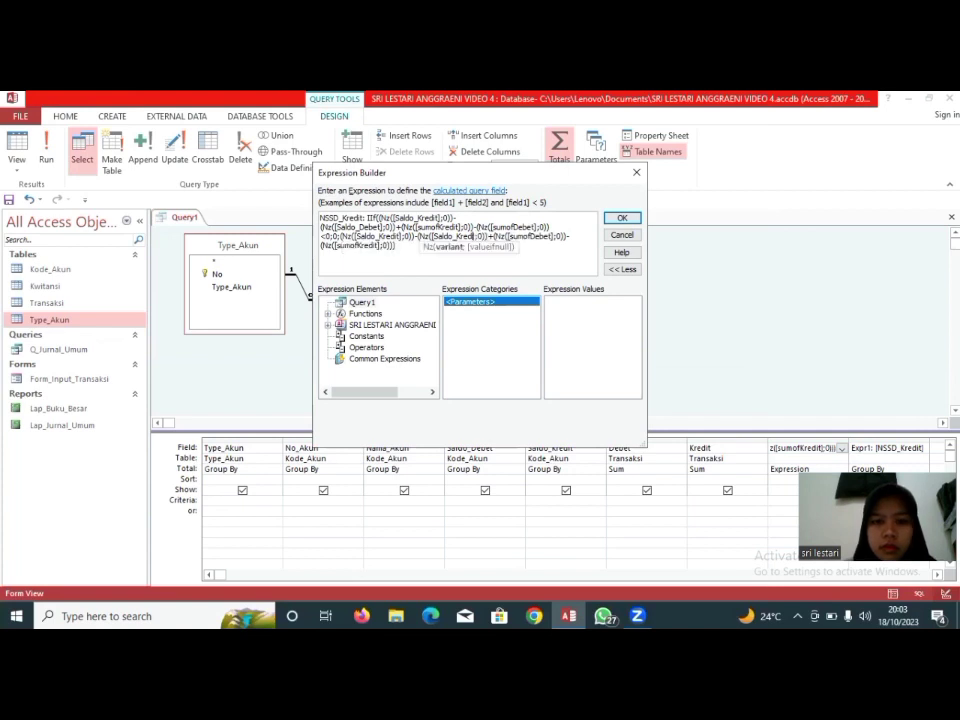
type("D")
key("Caps_Lock")
type("ebet")
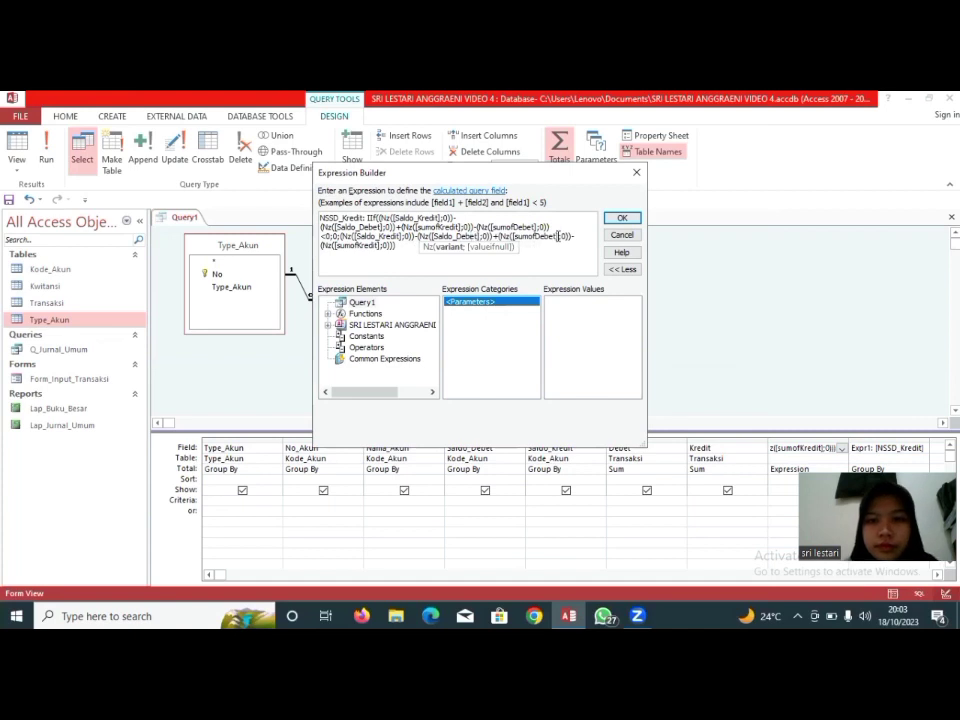
- Replace sumofDebet with sumofKredit in the added term of the IIf result
left_click(557, 237)
key("BackSpace")
key("BackSpace")
key("BackSpace")
key("BackSpace")
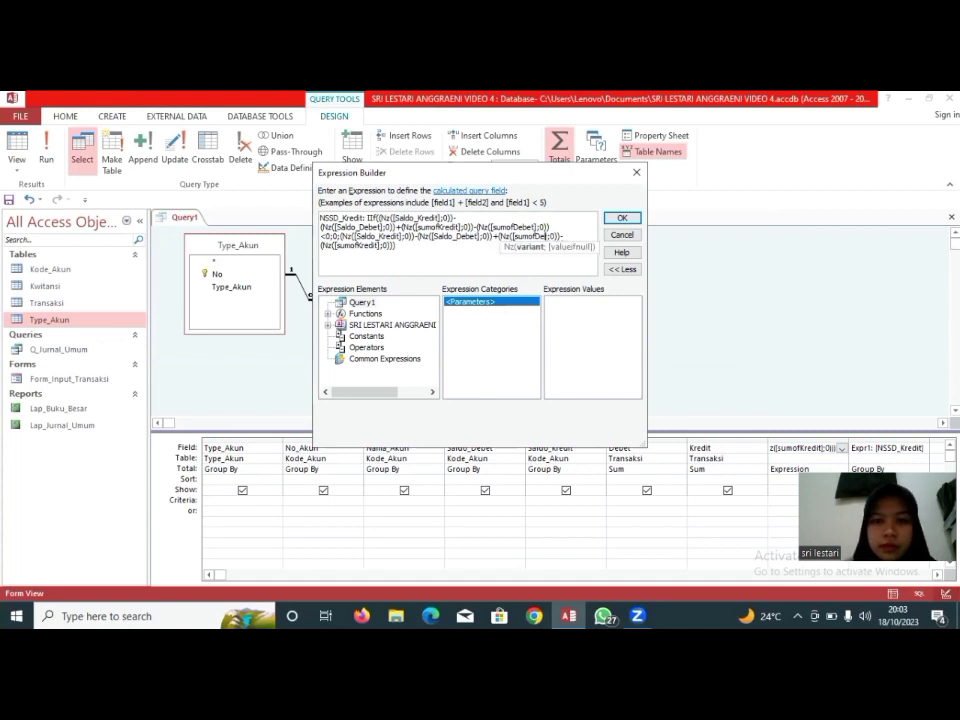
type("K")
key("Caps_Lock")
type("redit")
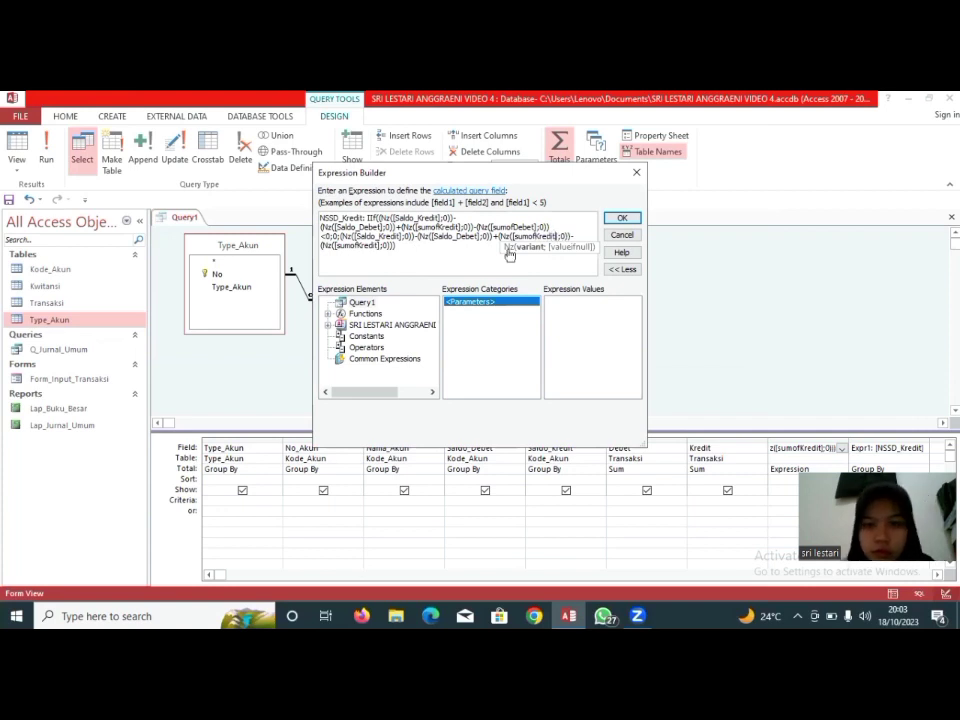
- Change the last term of the IIf result to (Nz([sumofDebet];0)) and accept the NSSD_Kredit expression
left_click(377, 245)
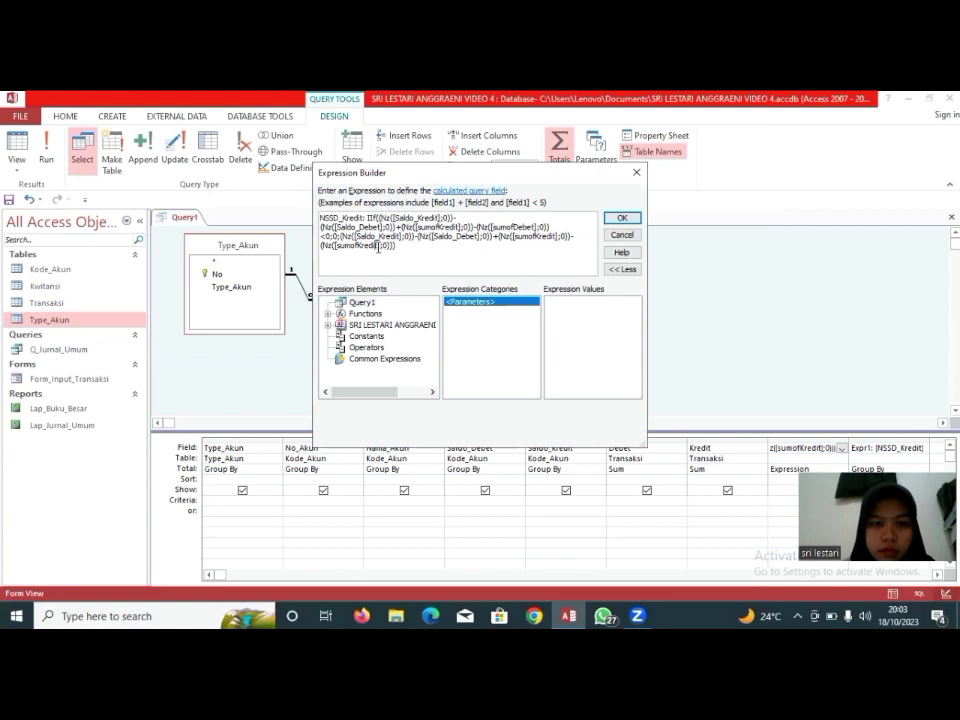
left_click(350, 245)
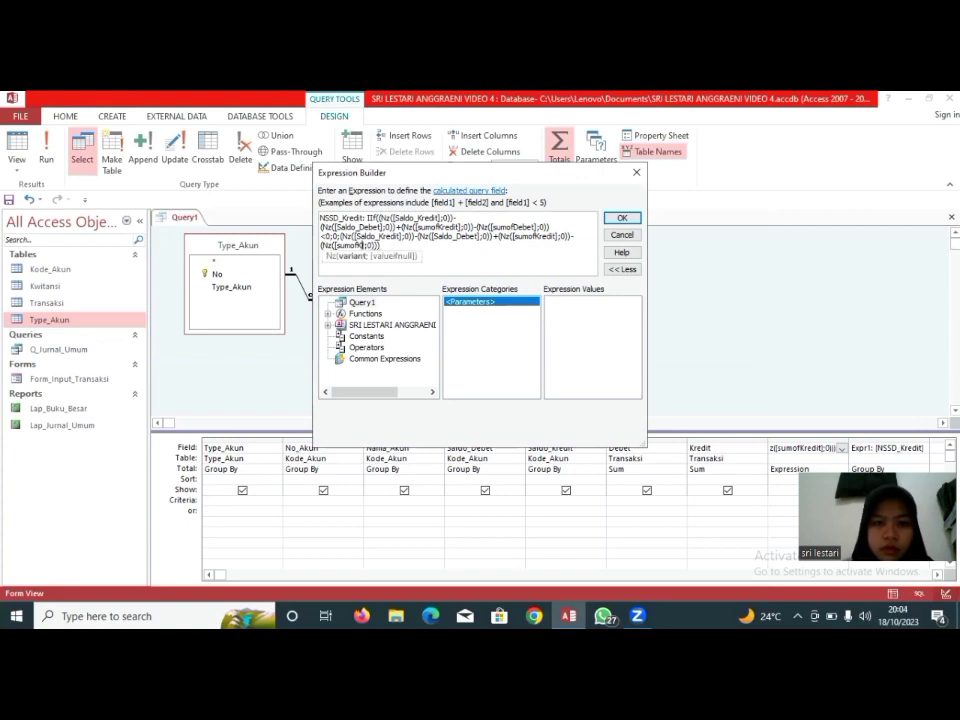
type("Debet")
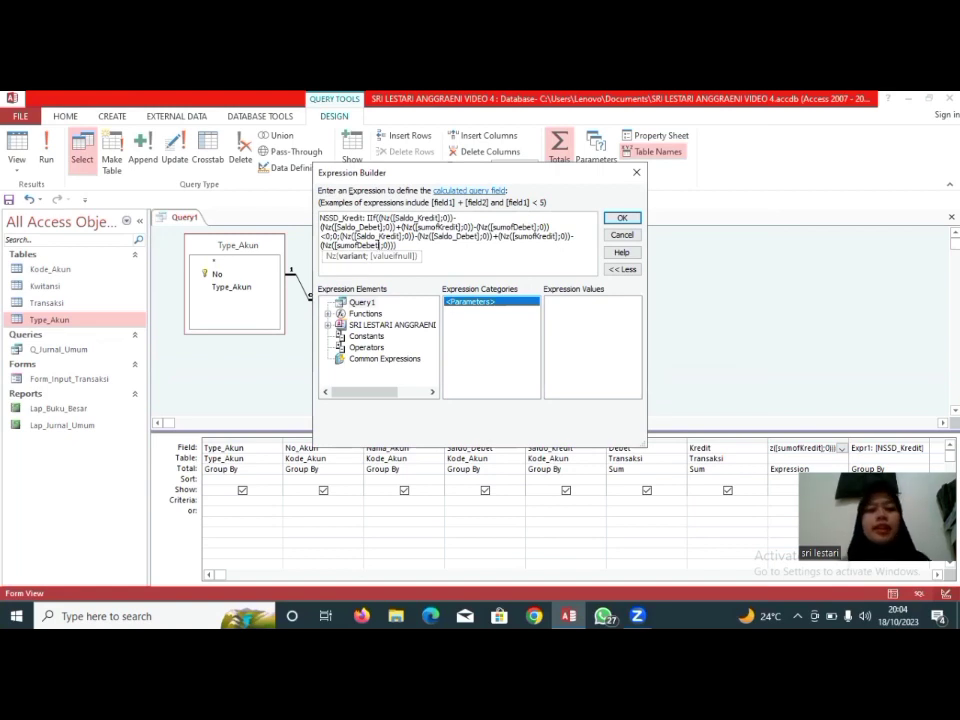
left_click(620, 219)
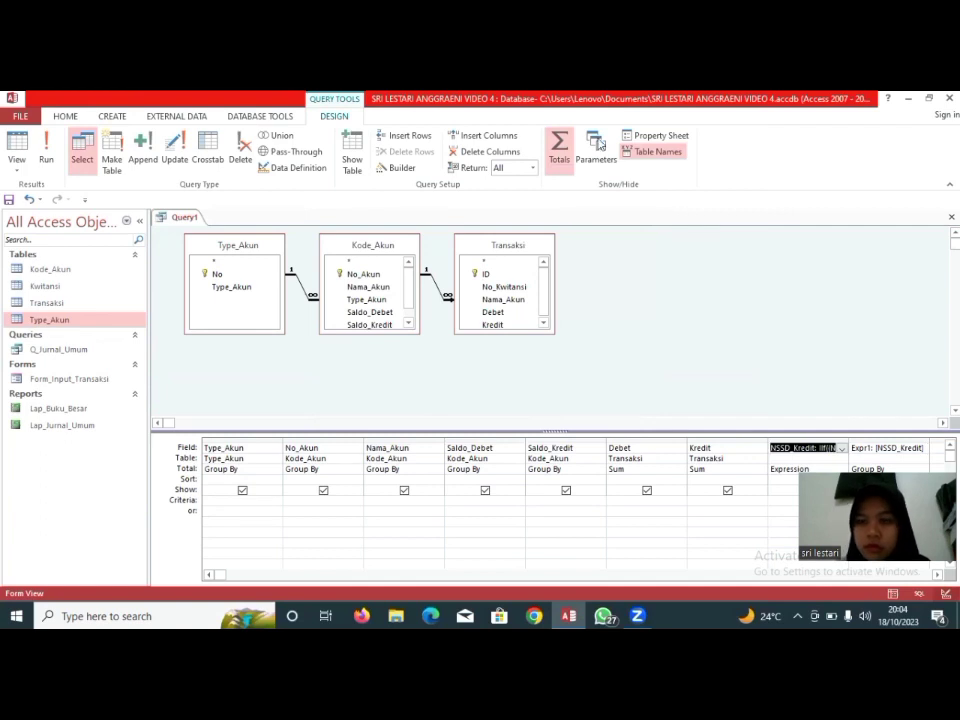
left_click(599, 145)
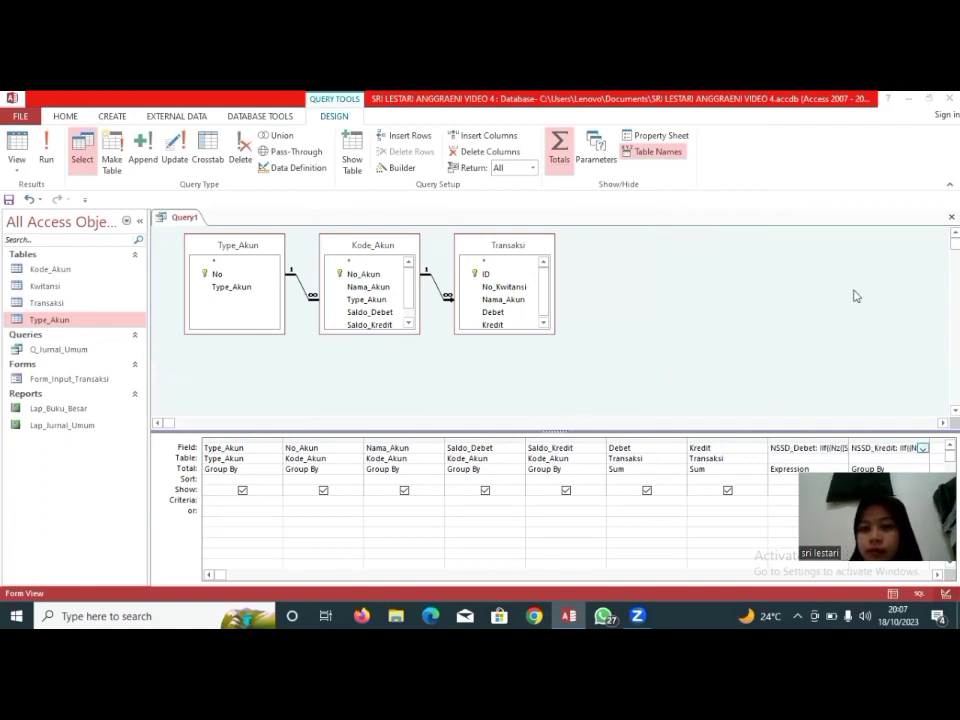
- Set the NSSD_Kredit column's Total row to Expression and its field format to Currency
left_click(890, 450)
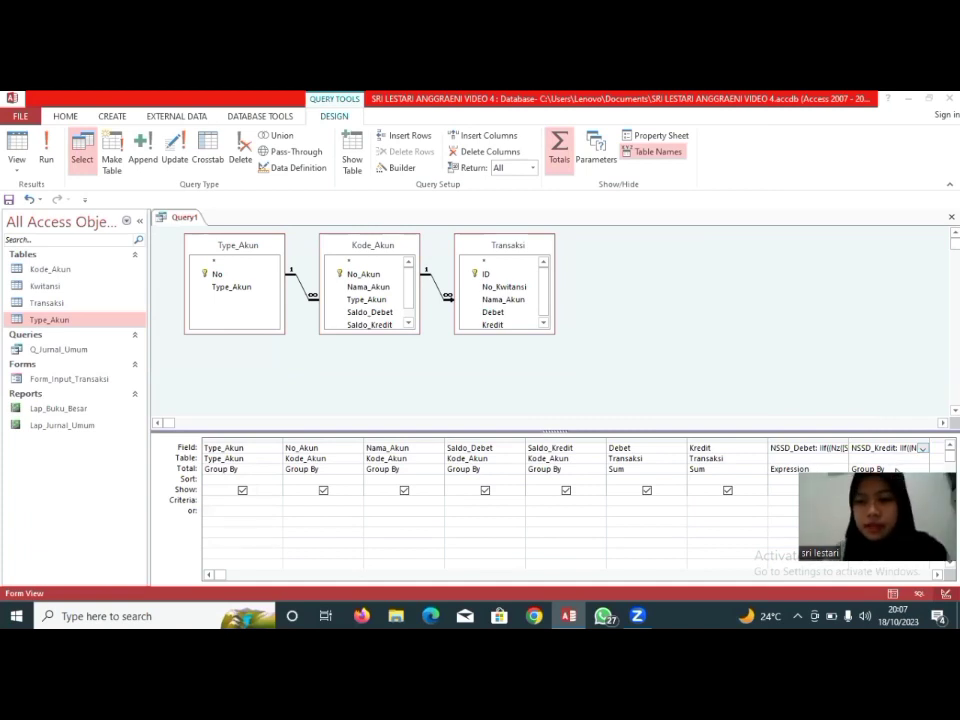
left_click(905, 469)
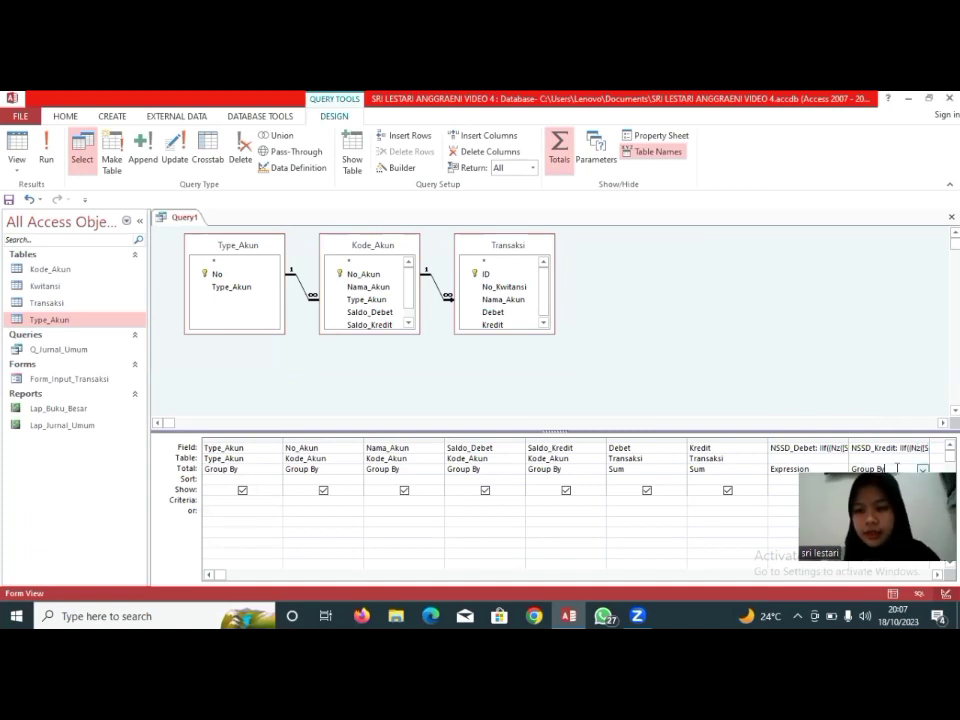
key("Tab")
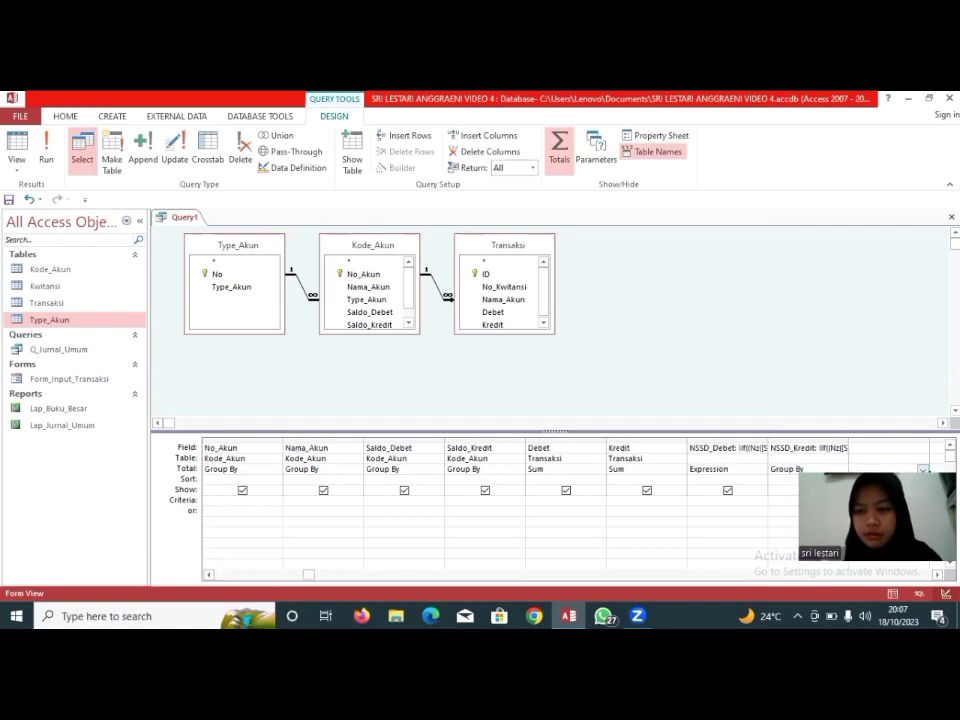
left_click(841, 469)
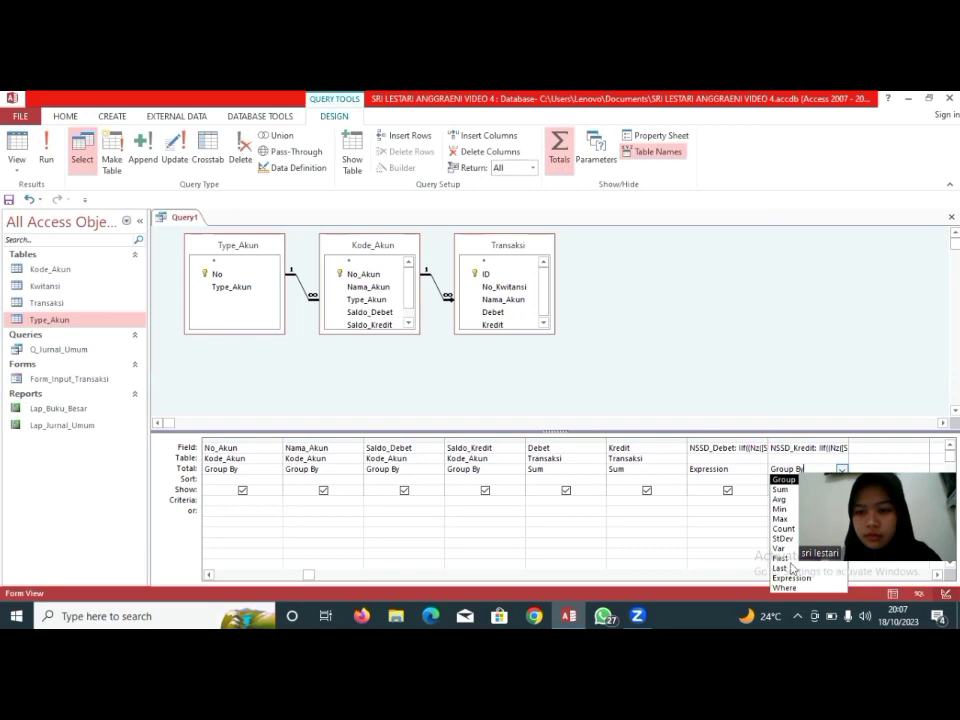
left_click(792, 576)
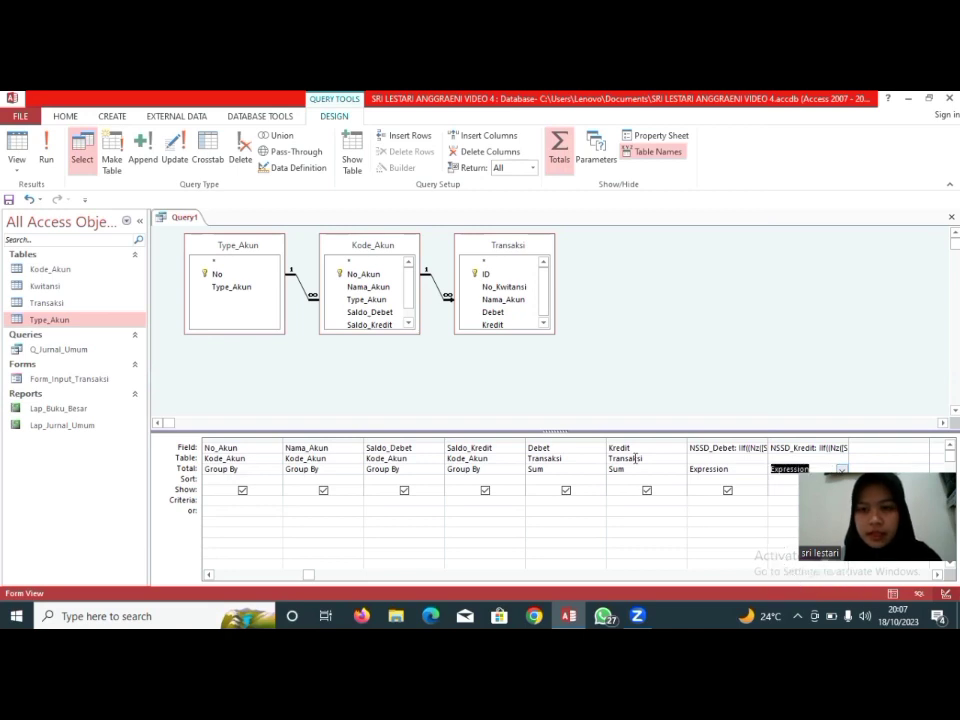
left_click(634, 139)
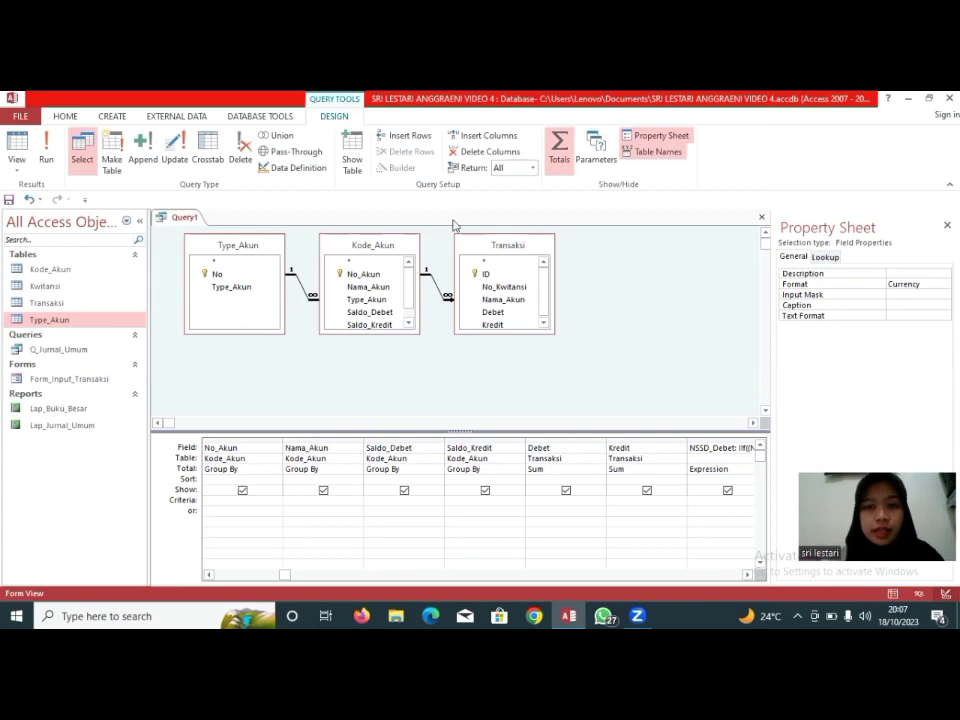
- Run the query and set the totals row of the NSSD_Kredit column to Sum
left_click(50, 160)
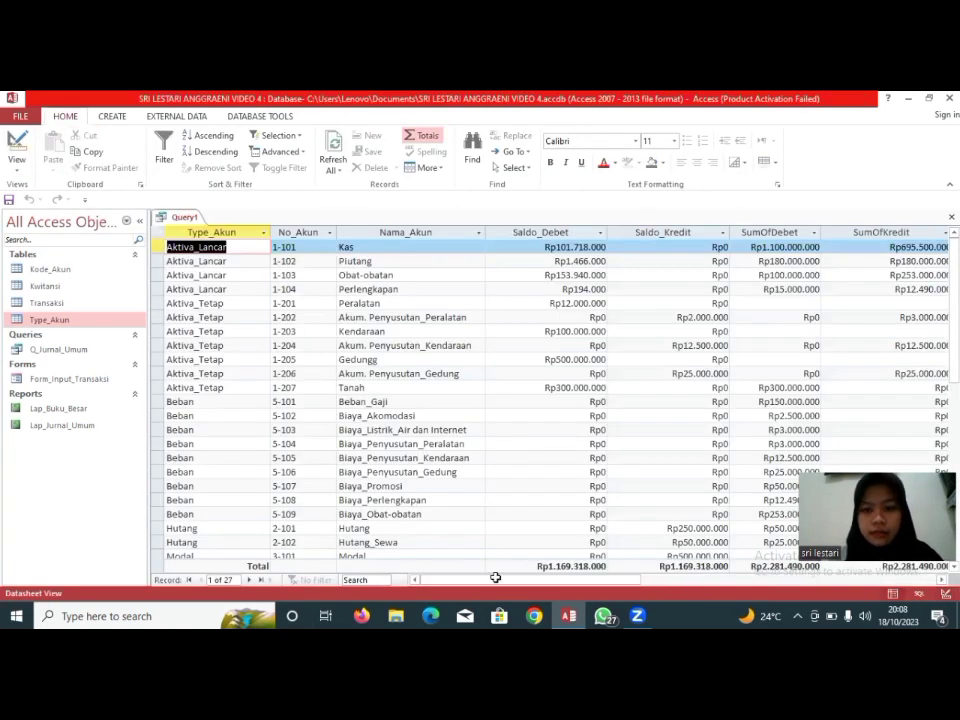
left_click(664, 578)
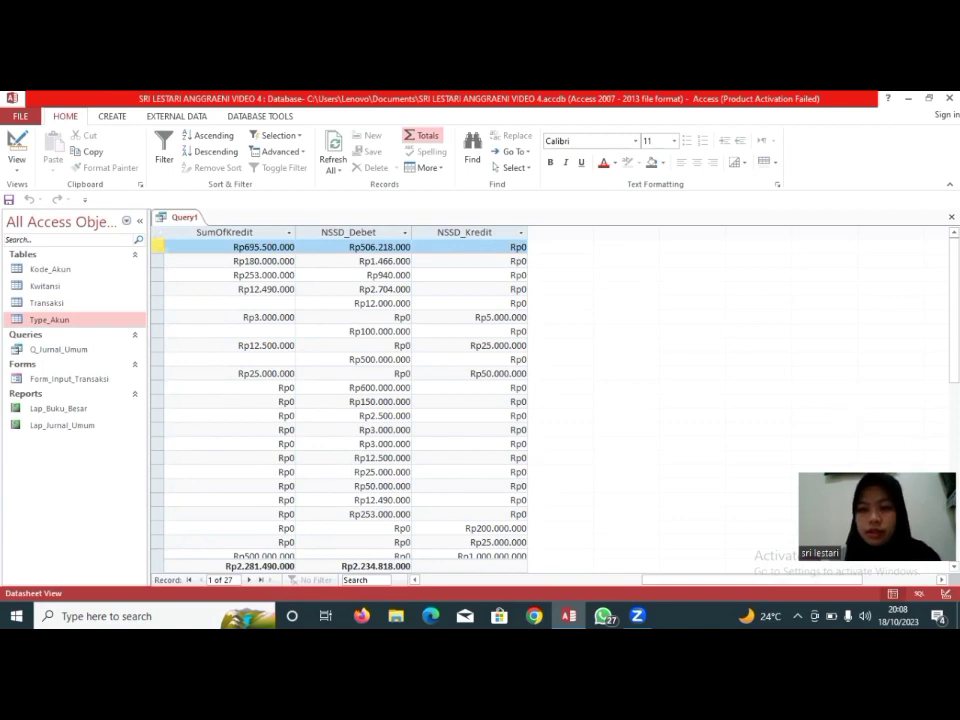
scroll(650, 360, "down", 7)
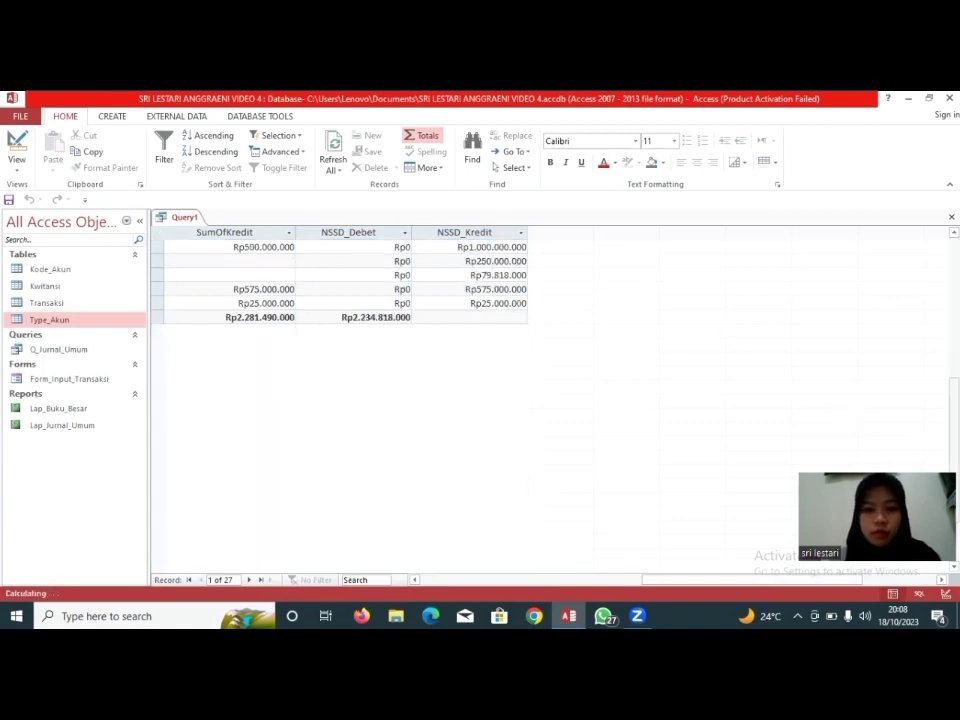
left_click(486, 321)
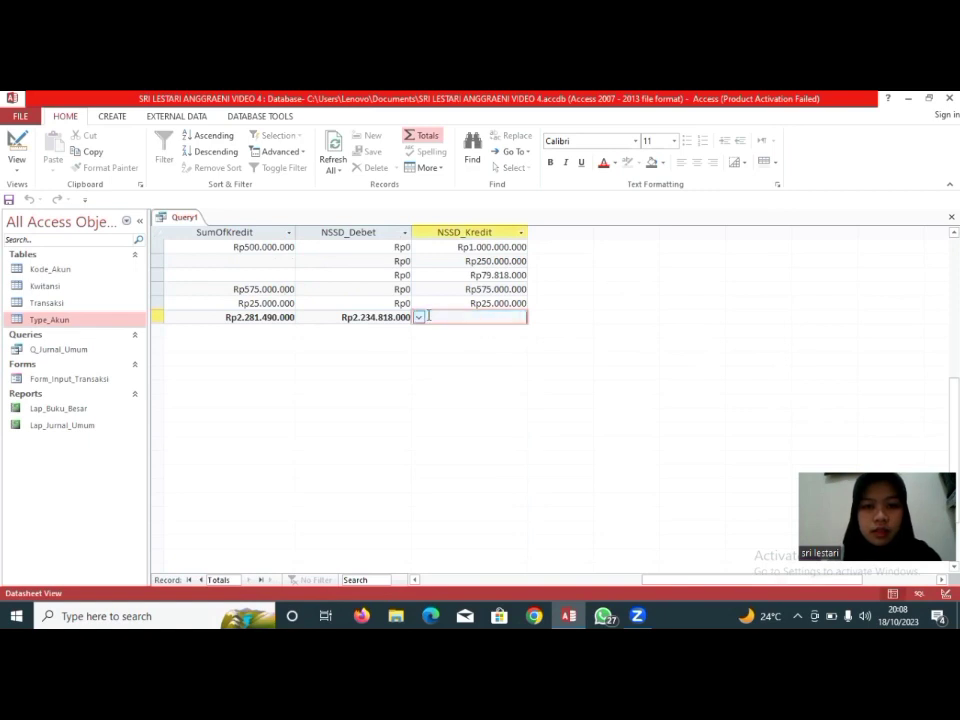
left_click(419, 317)
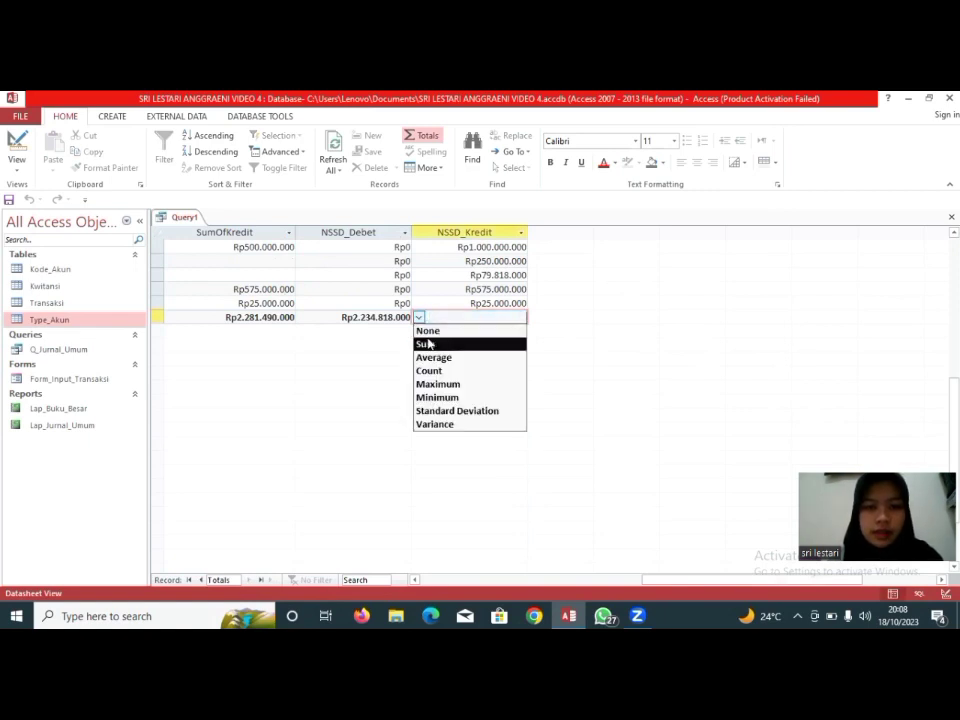
left_click(428, 344)
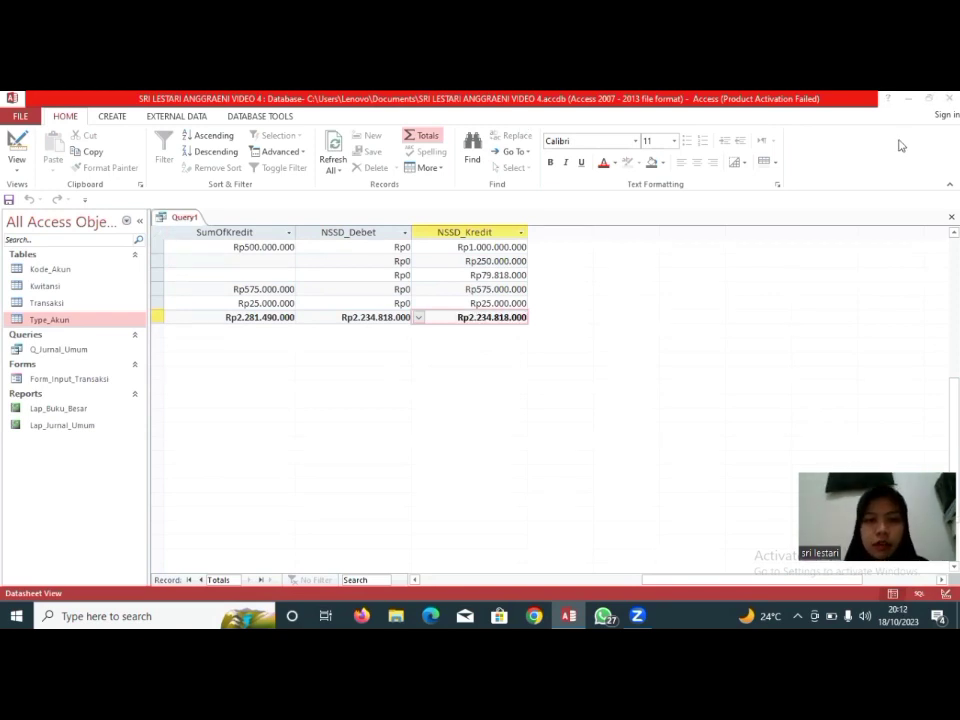
scroll(531, 310, "up", 5)
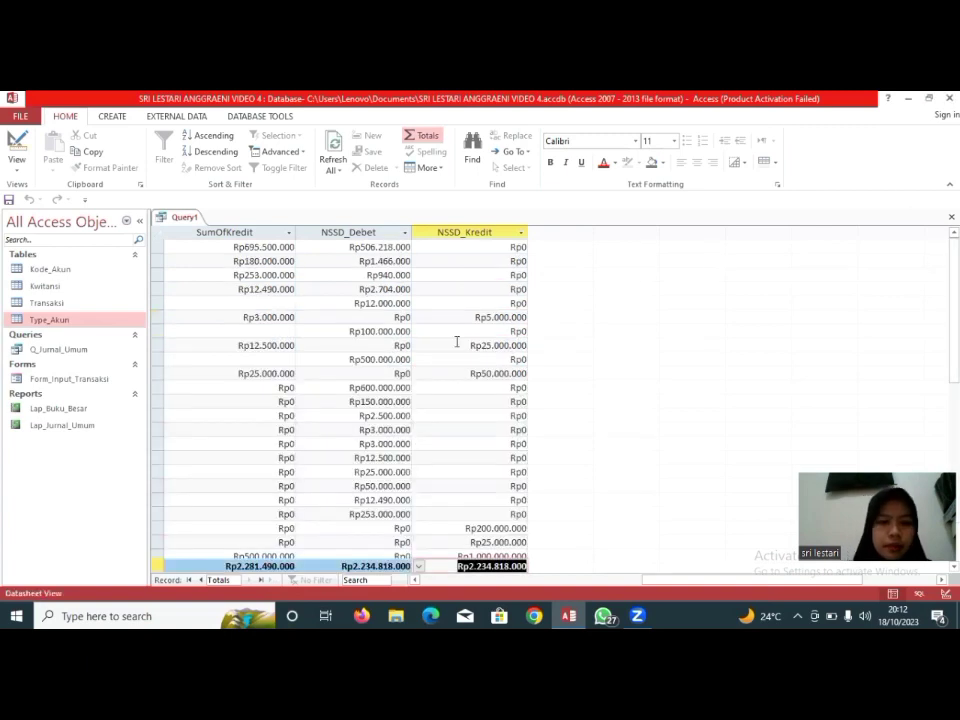
- Save the query as Kertas Kerja 1 and close it
key("ctrl+s")
left_click(453, 273)
key("BackSpace")
key("BackSpace")
key("BackSpace")
key("BackSpace")
key("BackSpace")
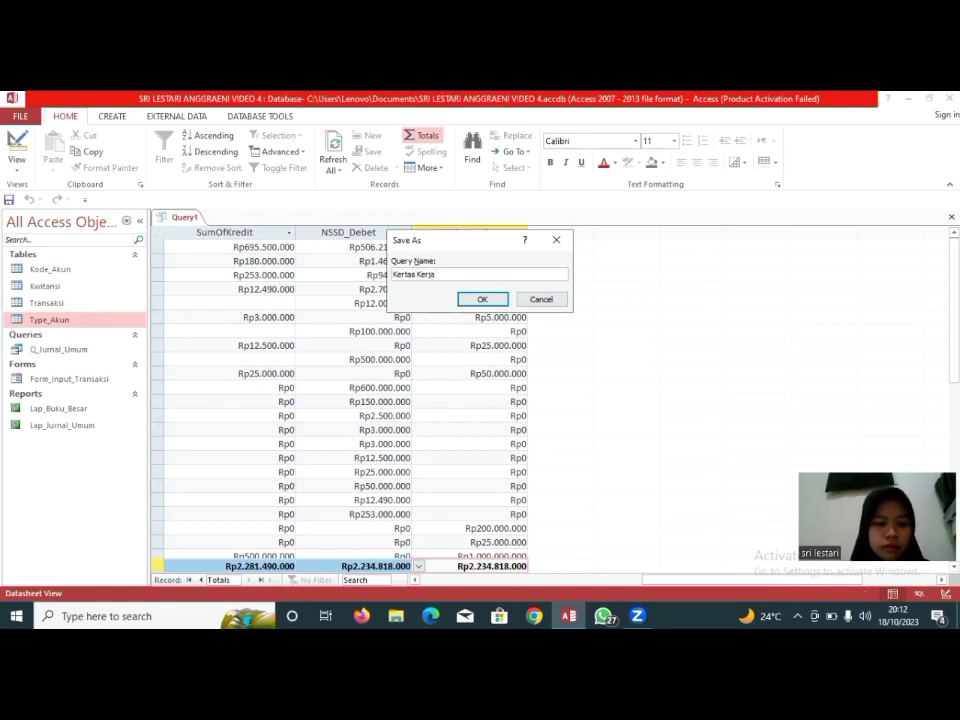
left_click(481, 299)
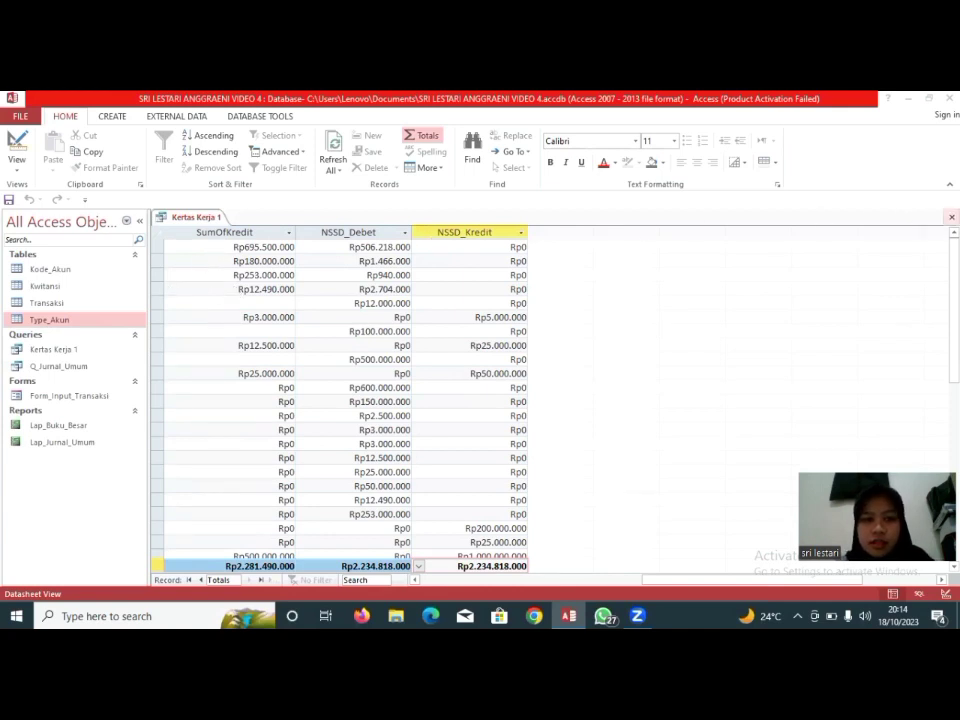
left_click(951, 217)
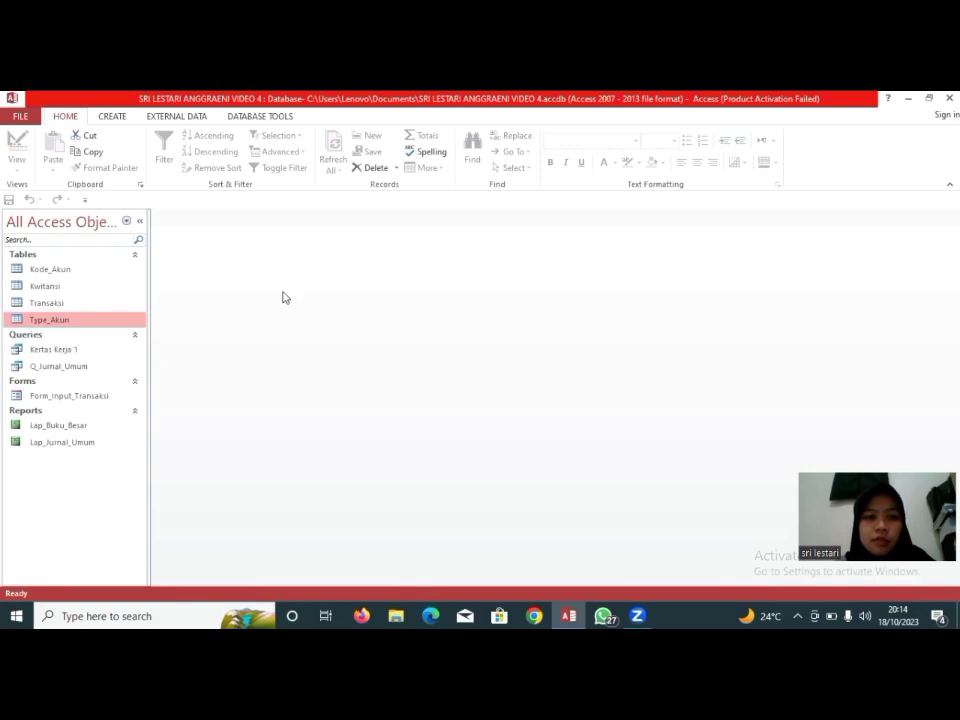
left_click(111, 117)
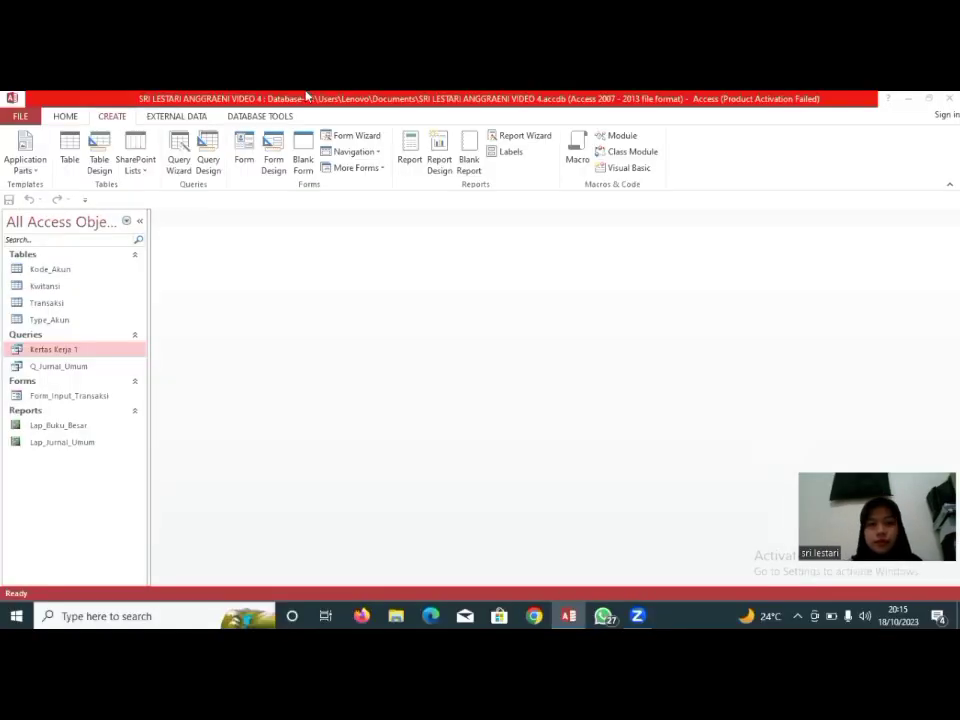
left_click(214, 148)
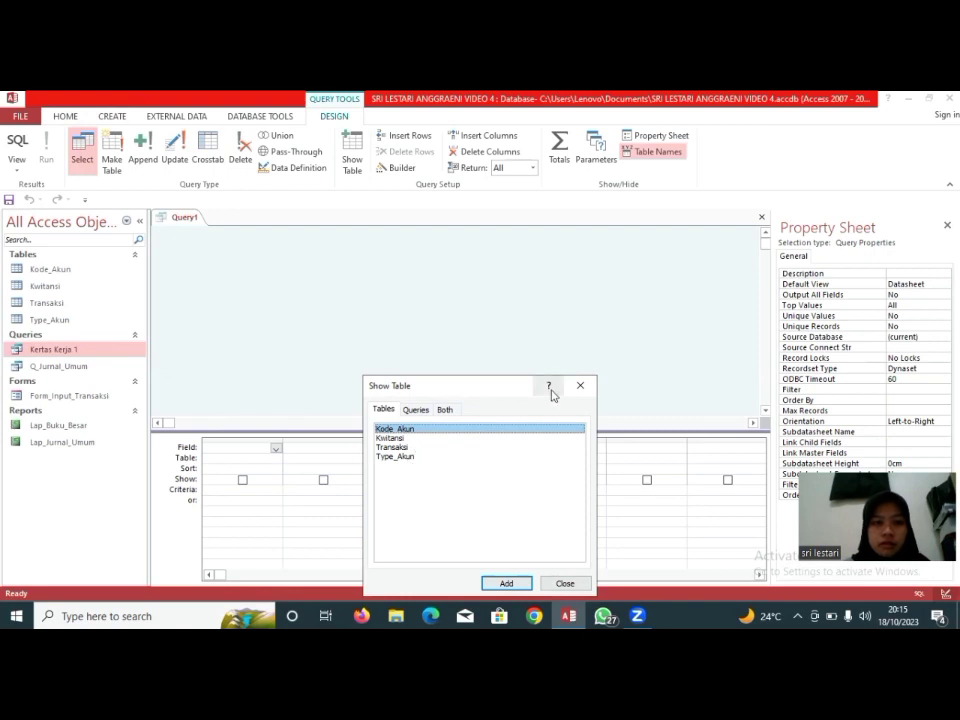
left_click(581, 386)
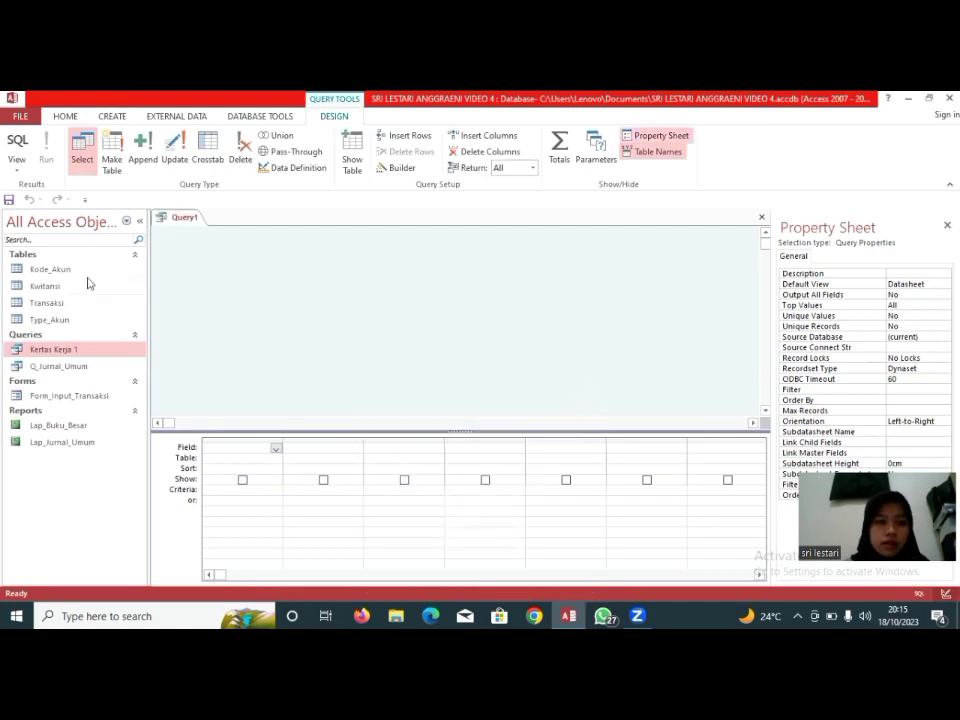
left_click(115, 119)
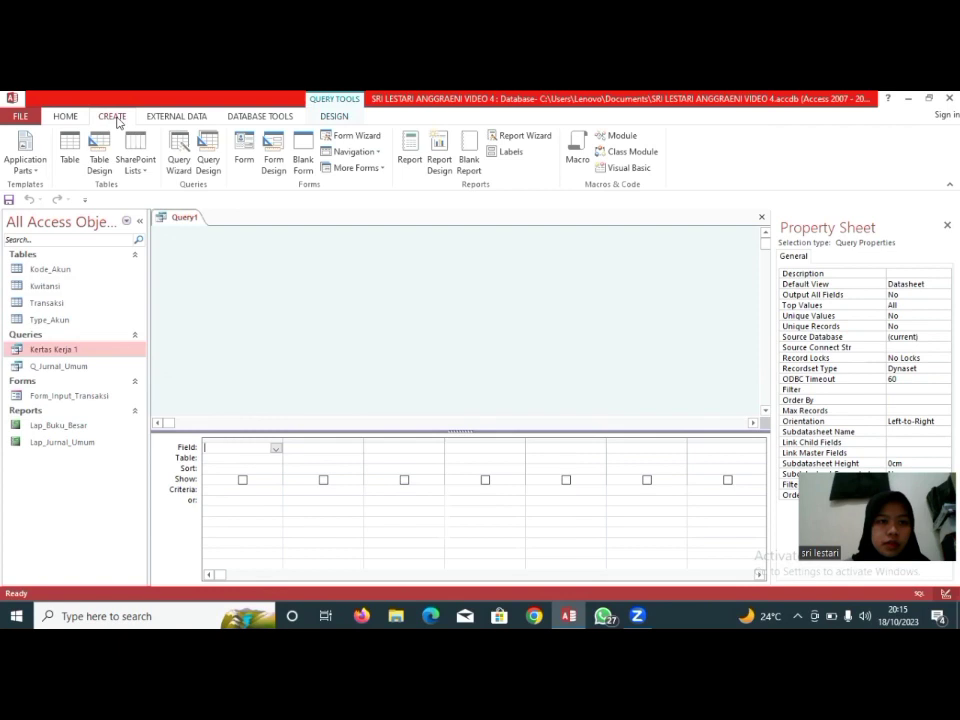
left_click(208, 152)
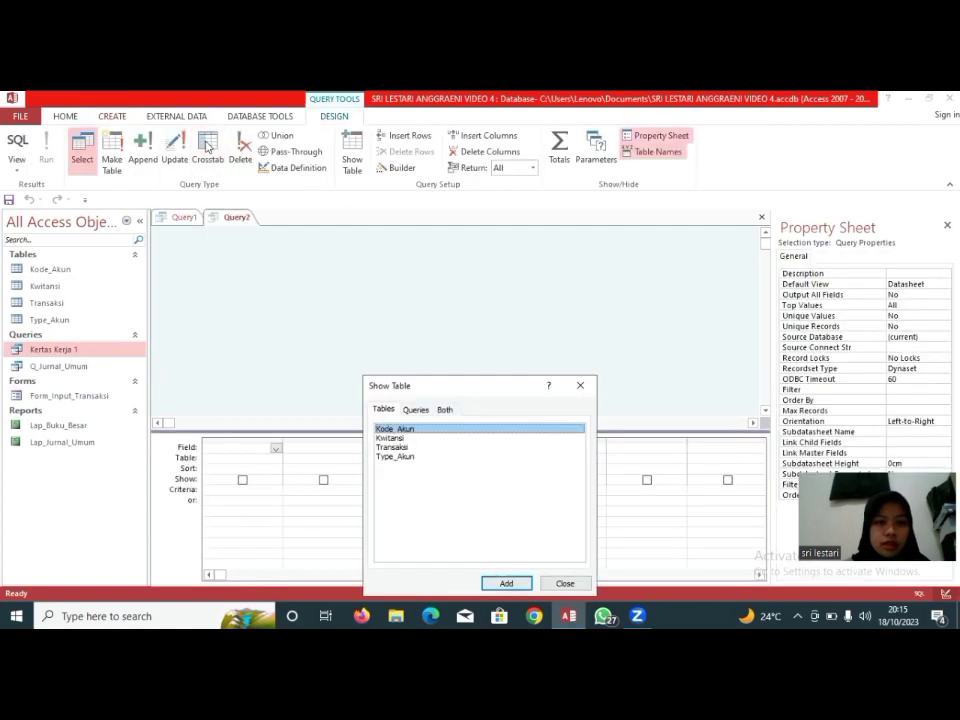
left_click(476, 161)
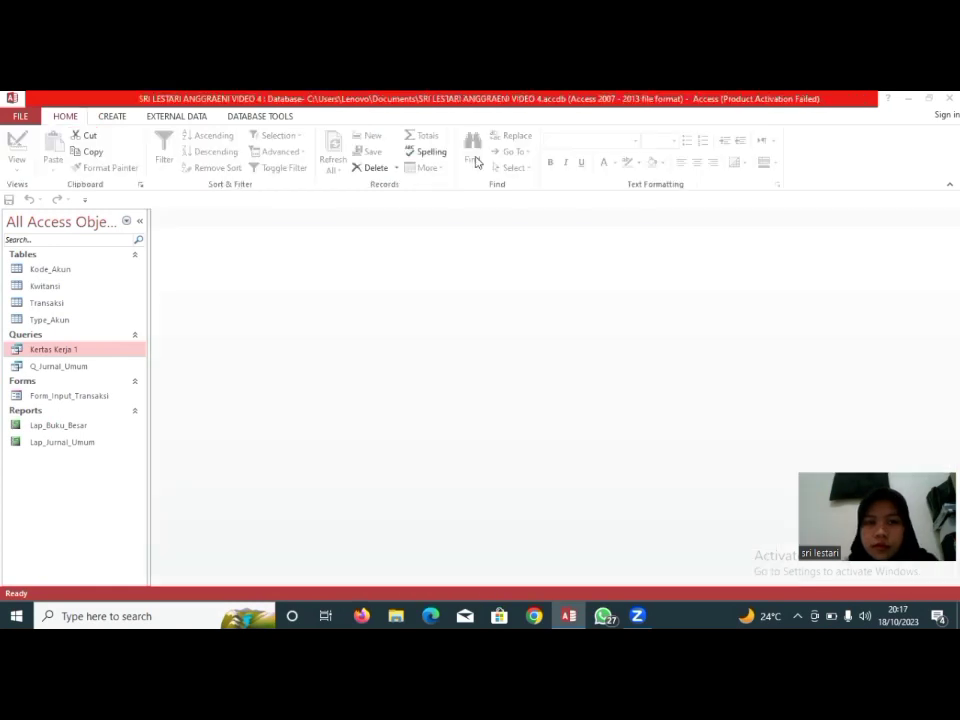
- Create a new query in design view with the Kertas Kerja 1 query as its source
left_click(121, 118)
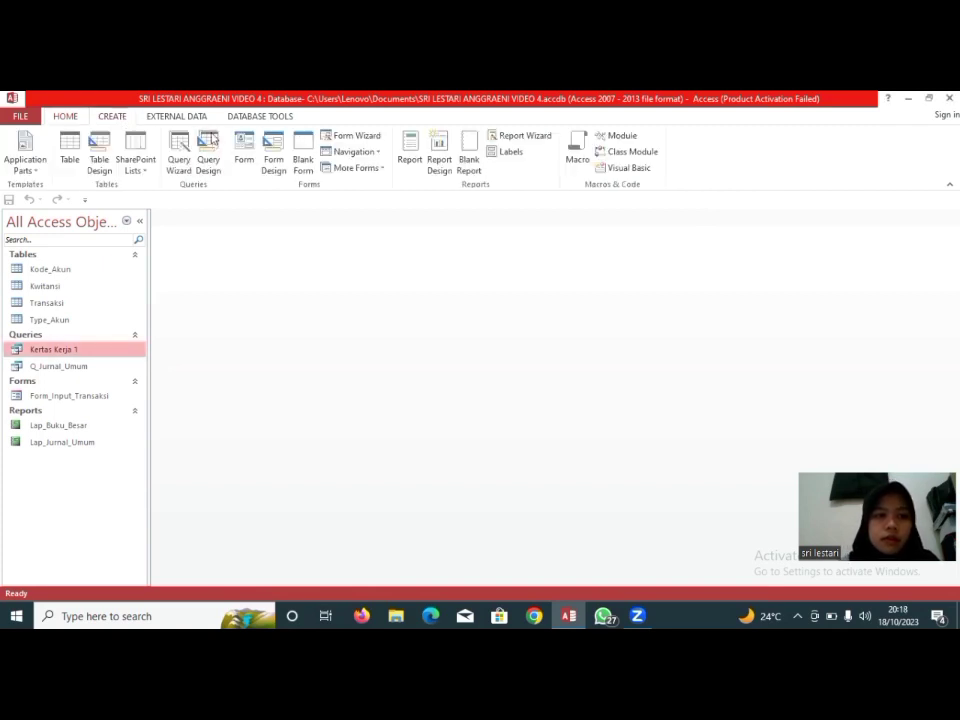
left_click(208, 143)
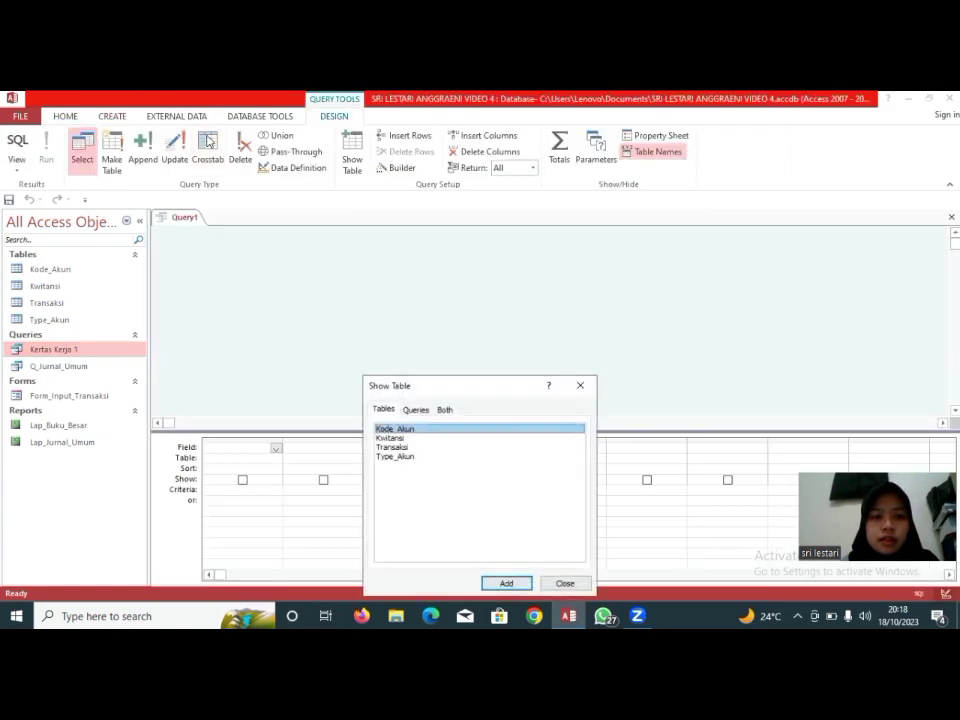
left_click(415, 409)
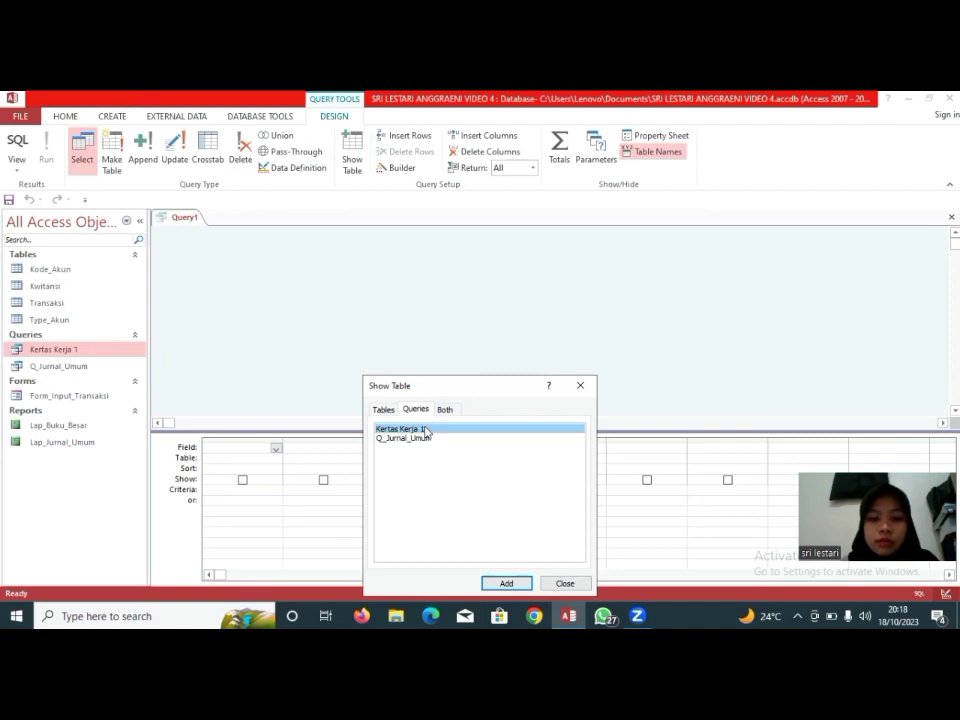
double_click(425, 430)
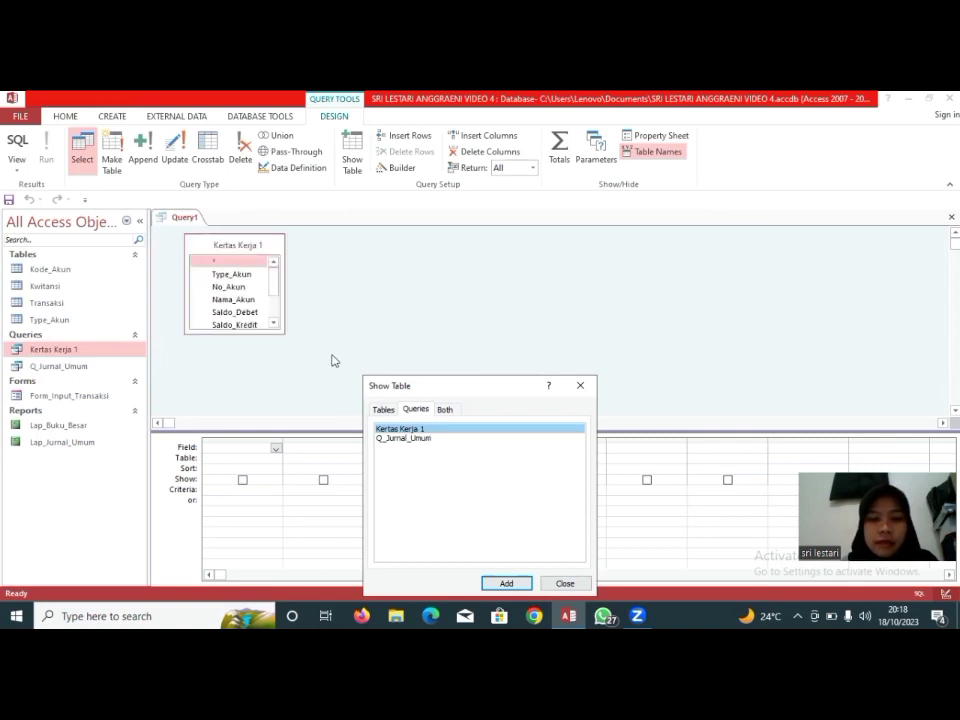
left_click(578, 386)
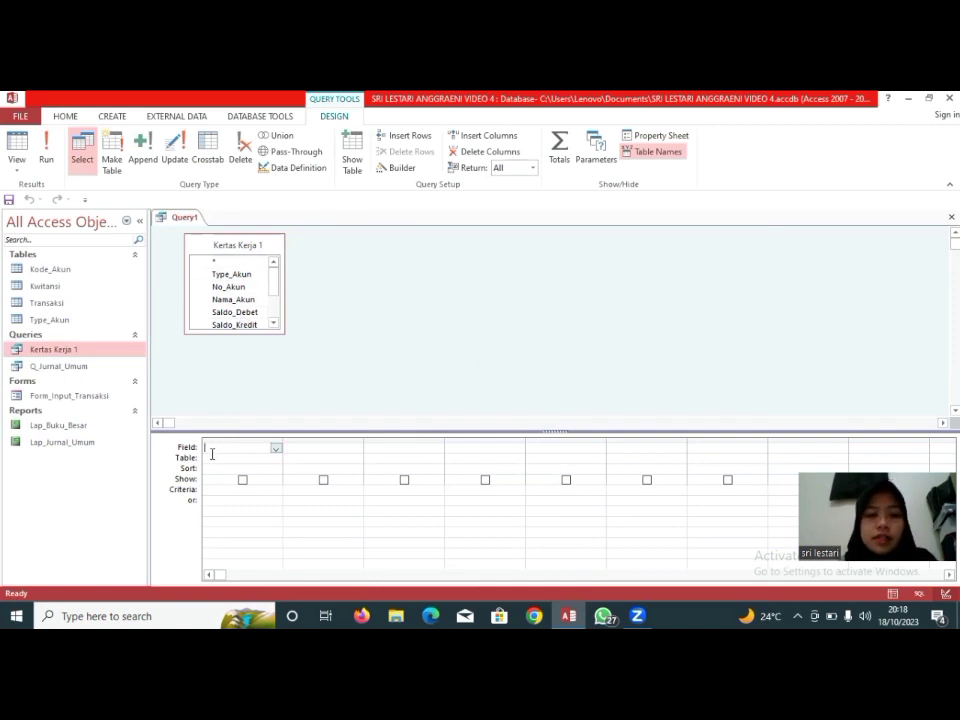
- Add the Type_Akun, No_Akun, Nama_Akun, NSSD_Debet and NSSD_Kredit fields from Kertas Kerja 1 to the query grid
double_click(247, 277)
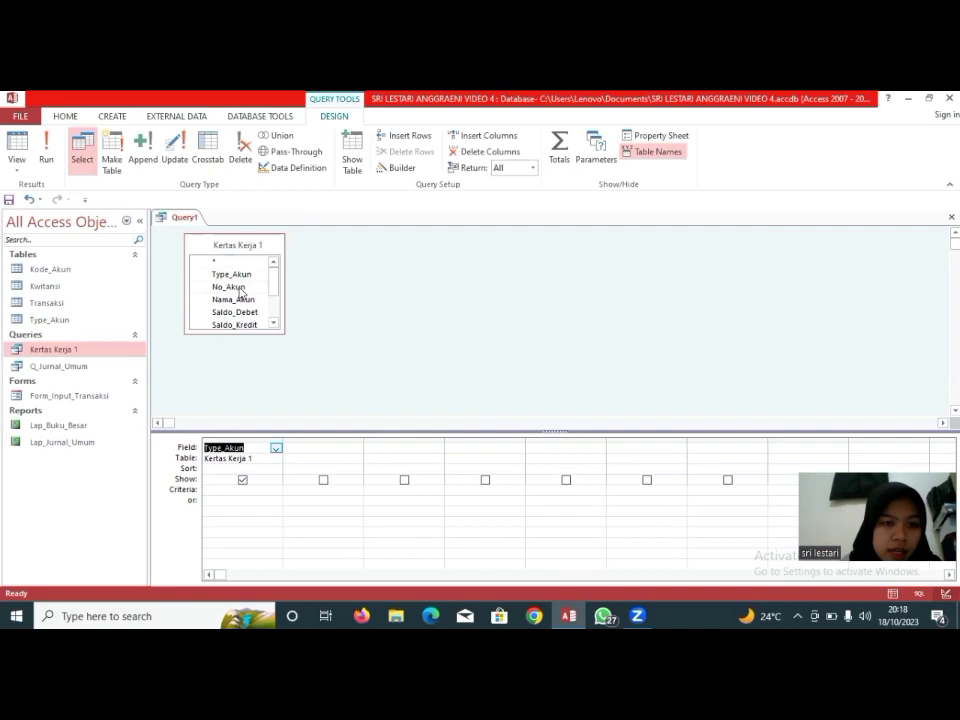
double_click(240, 289)
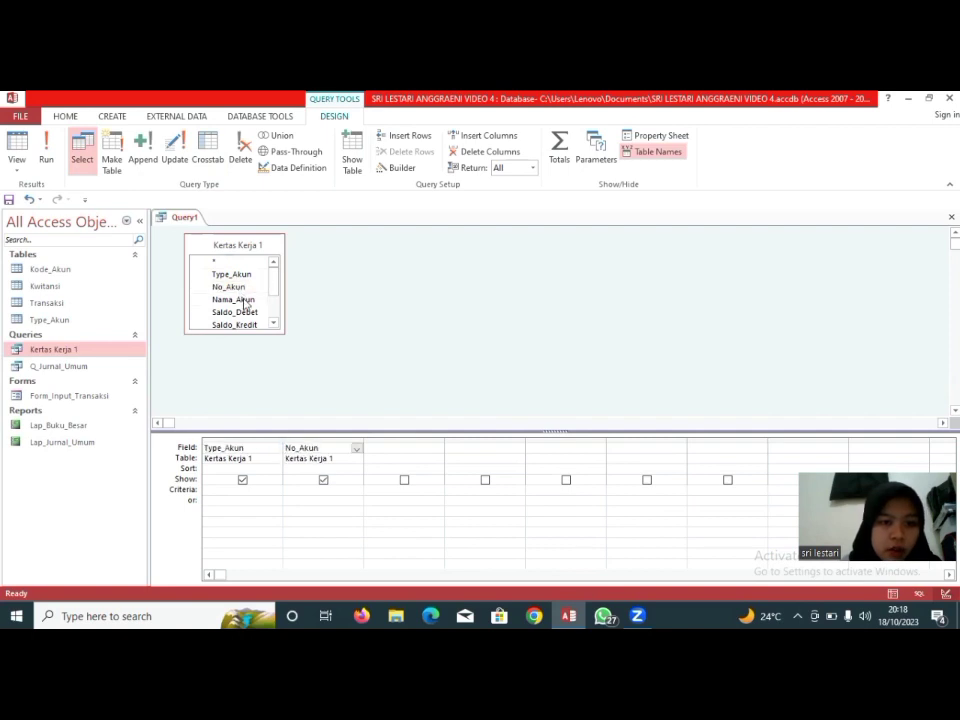
double_click(244, 300)
left_click(275, 325)
left_click(275, 325)
left_click(275, 325)
left_click(275, 325)
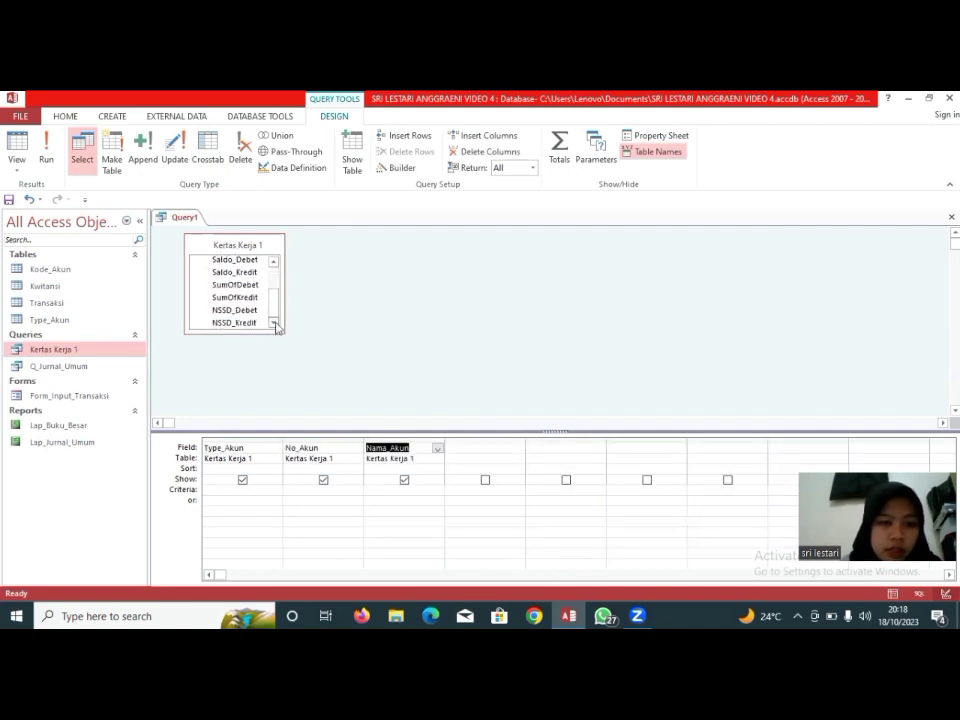
double_click(245, 310)
double_click(249, 322)
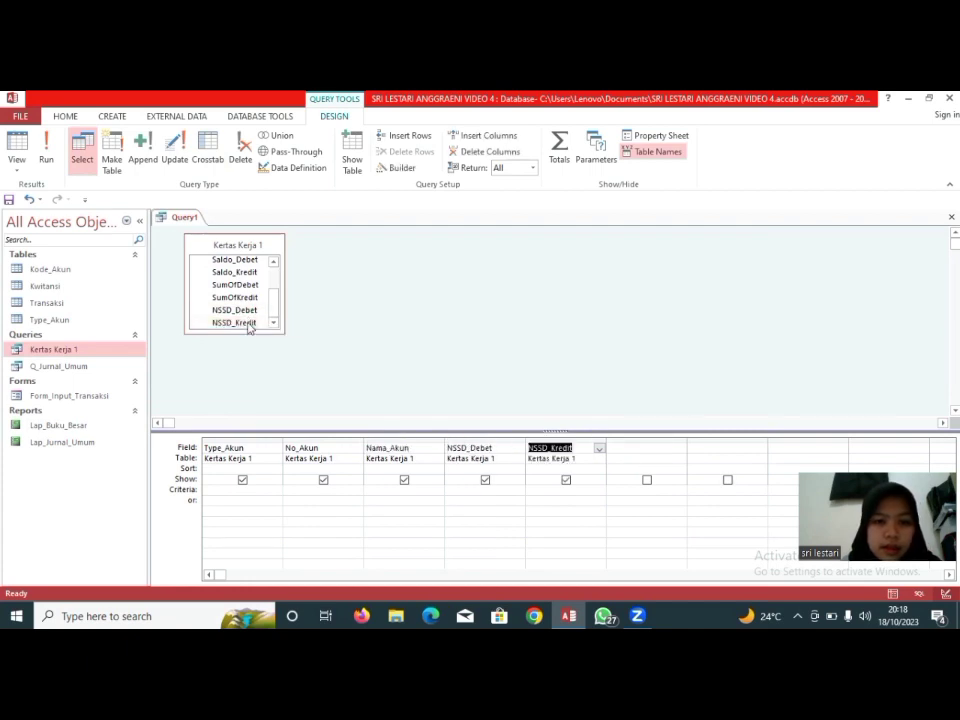
- Run the new query and go to the end of its records
left_click(576, 141)
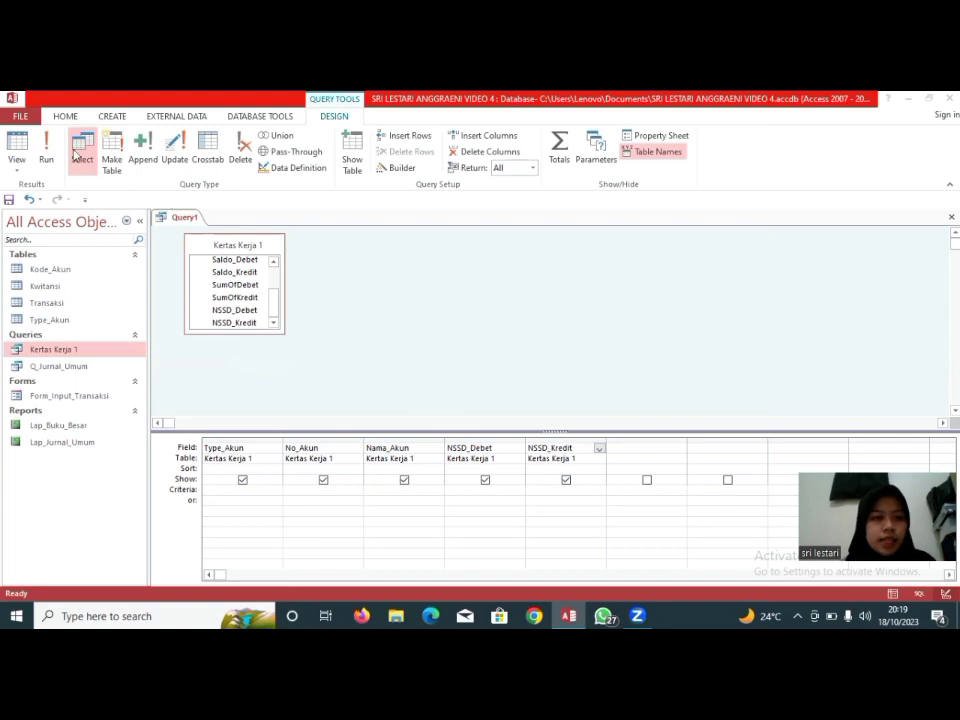
left_click(45, 145)
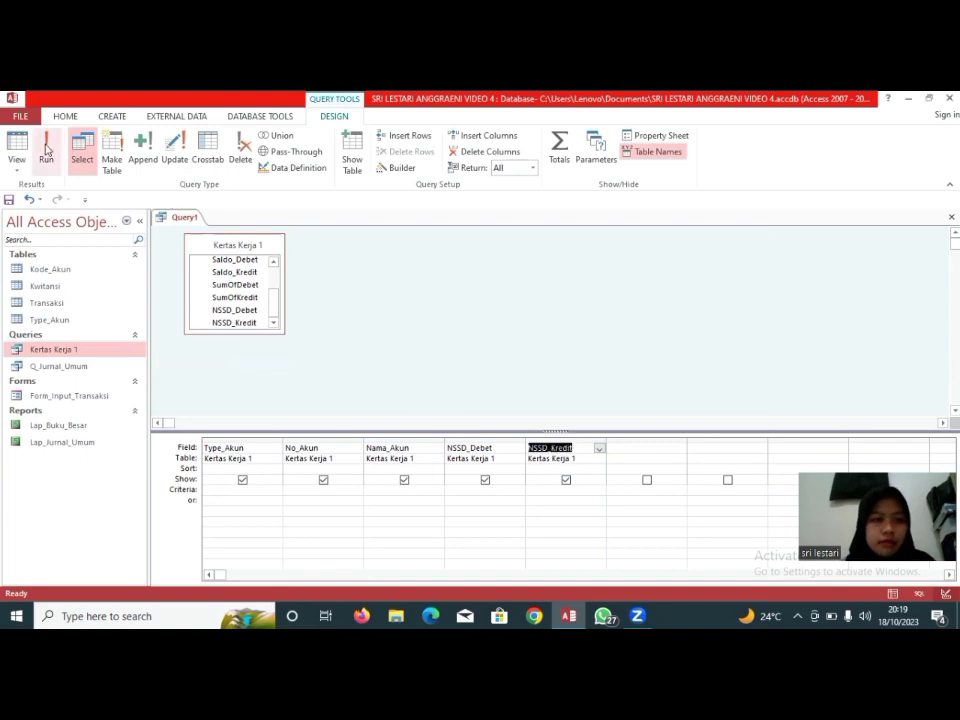
left_click(45, 148)
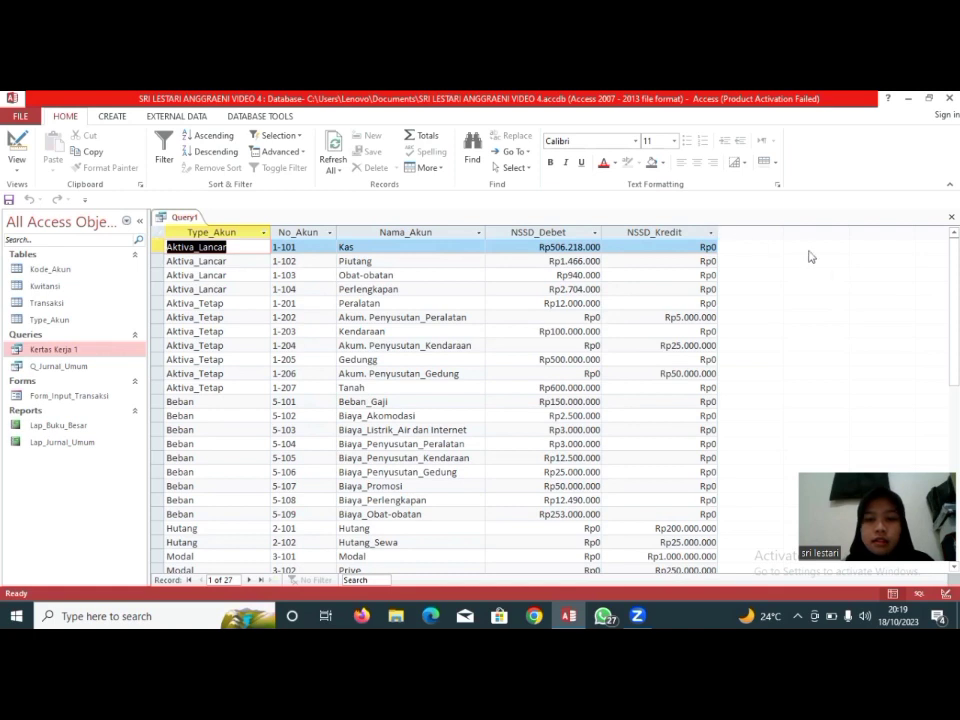
scroll(950, 360, "down", 8)
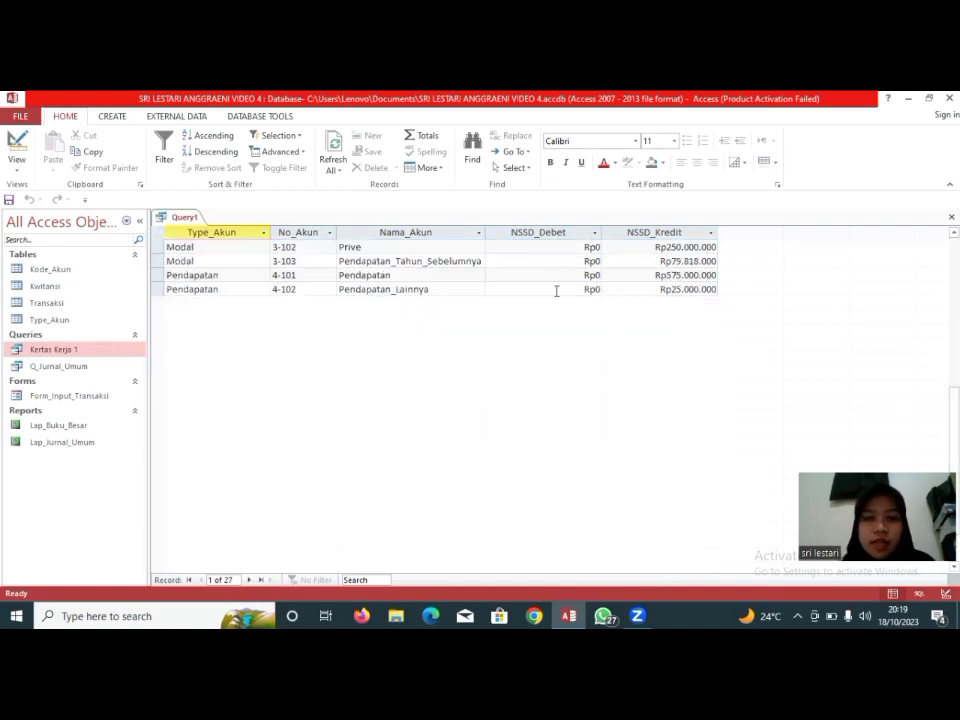
- Add a totals row to the query results and set it to Sum for NSSD_Debet and NSSD_Kredit
left_click(425, 136)
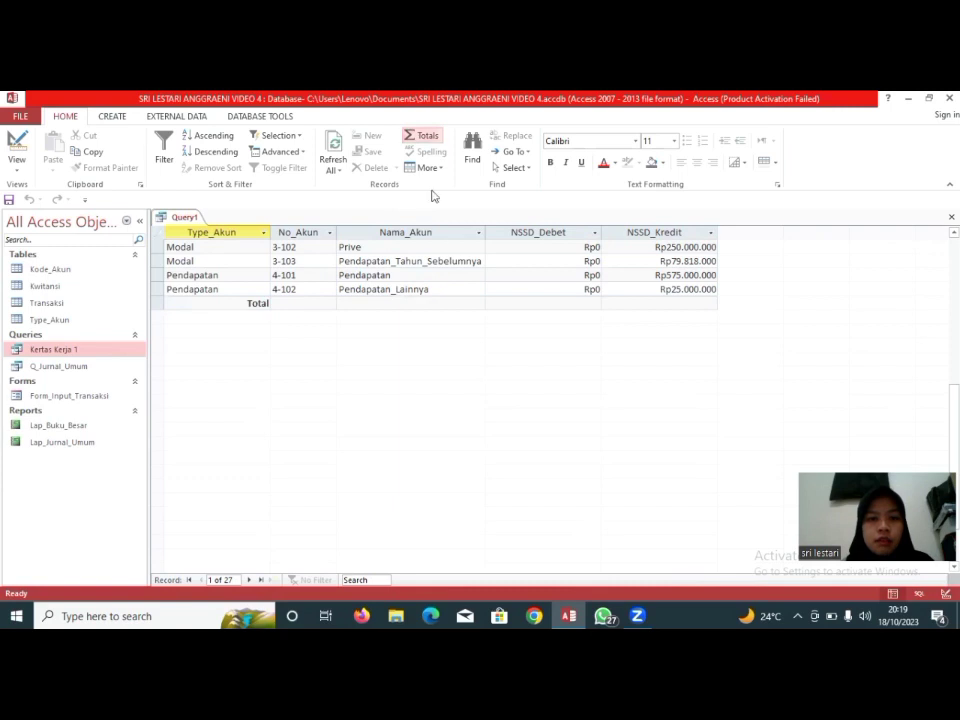
left_click(493, 303)
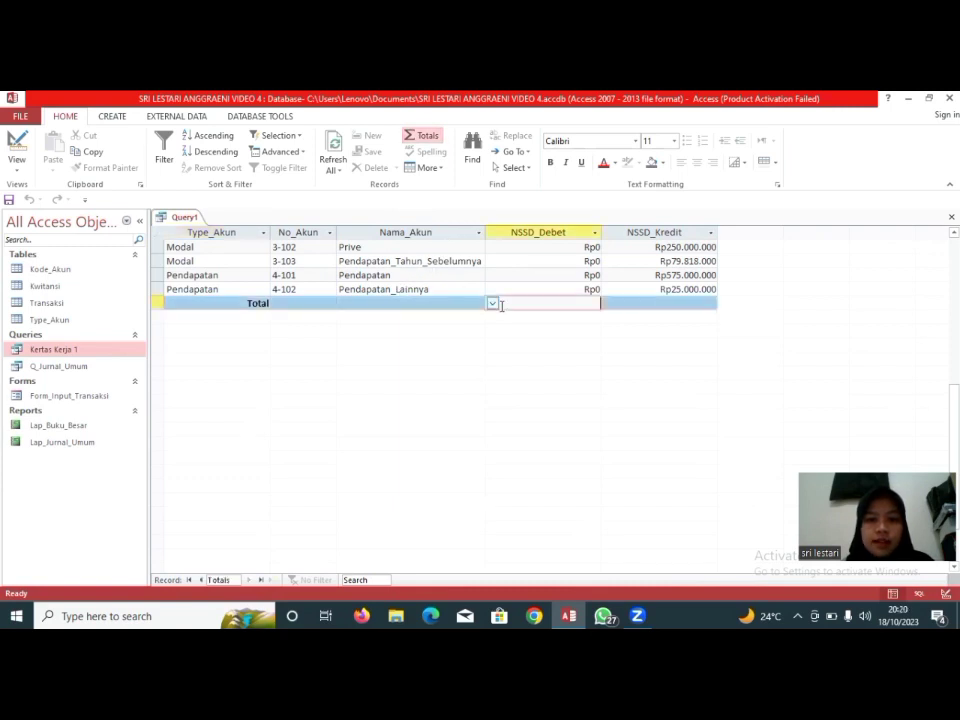
left_click(492, 303)
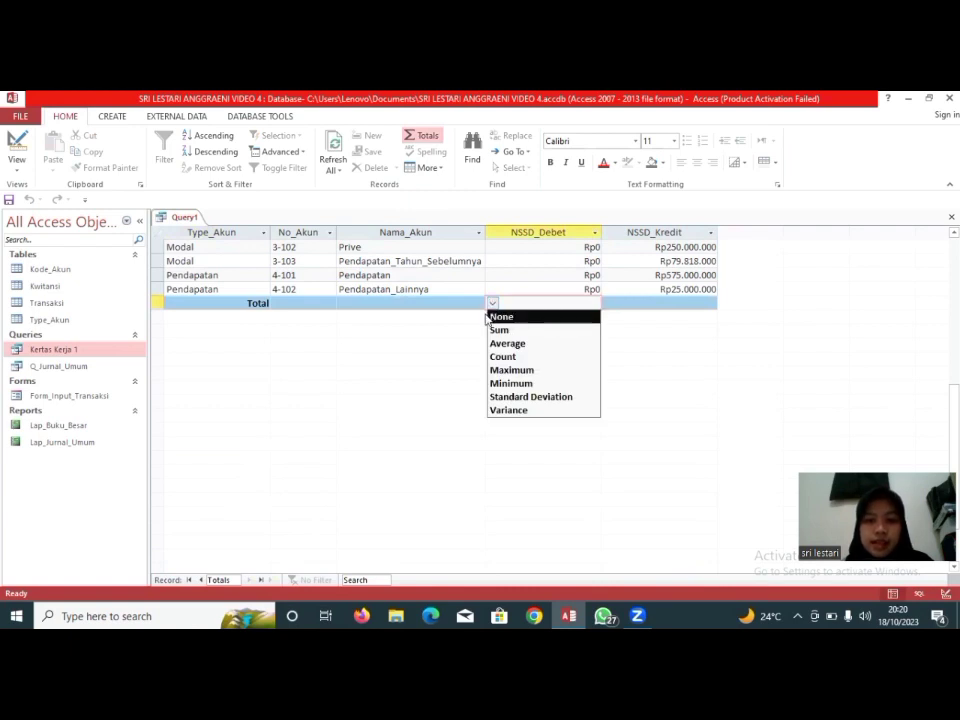
left_click(497, 330)
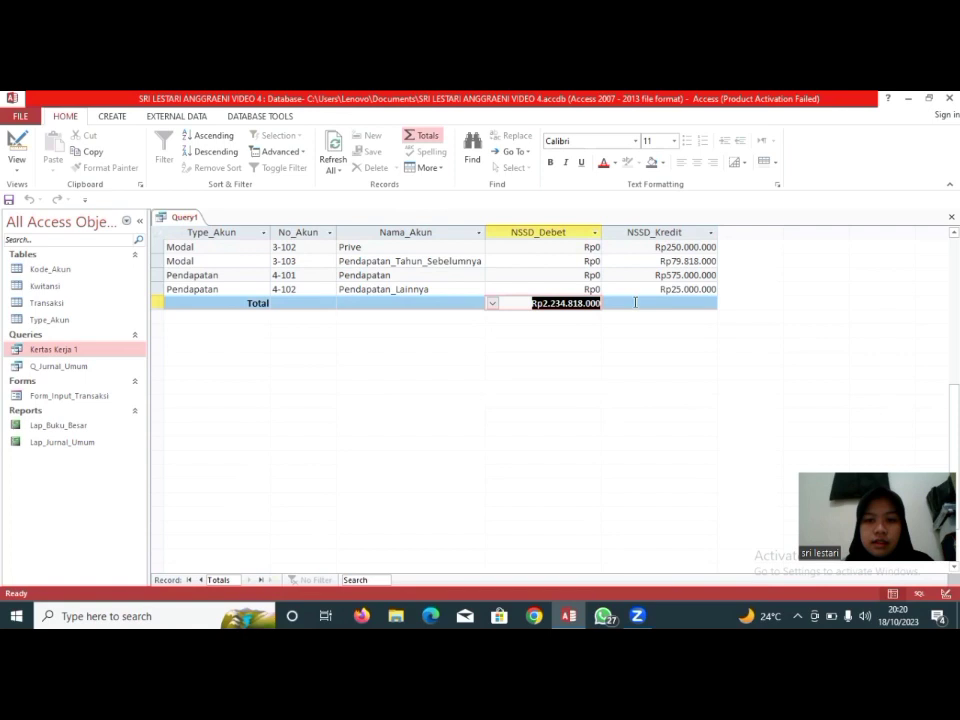
left_click(609, 306)
left_click(608, 306)
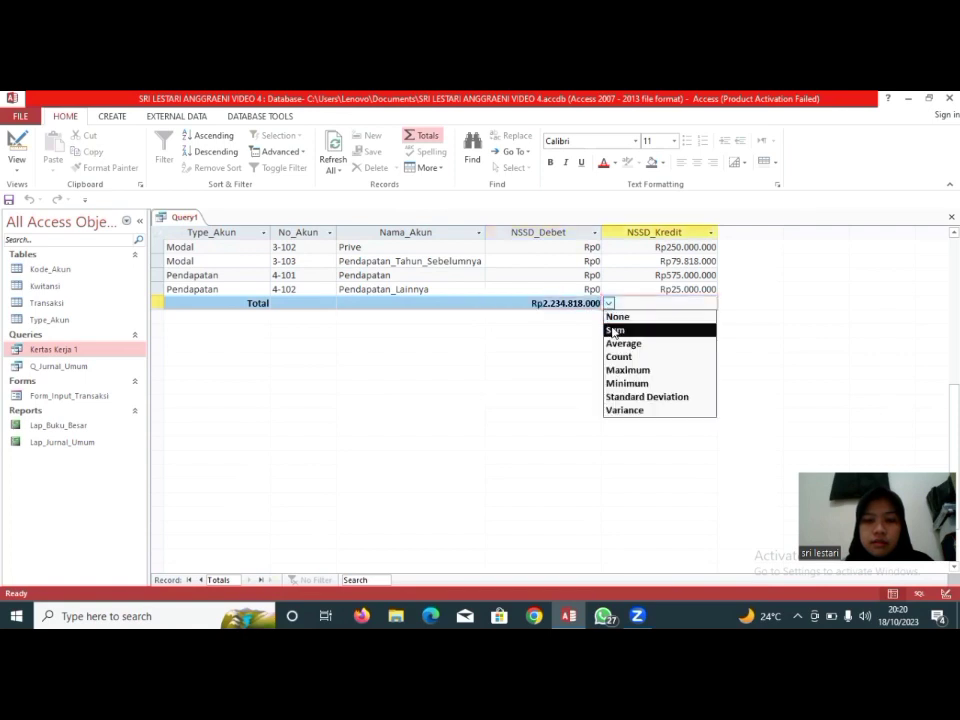
left_click(615, 331)
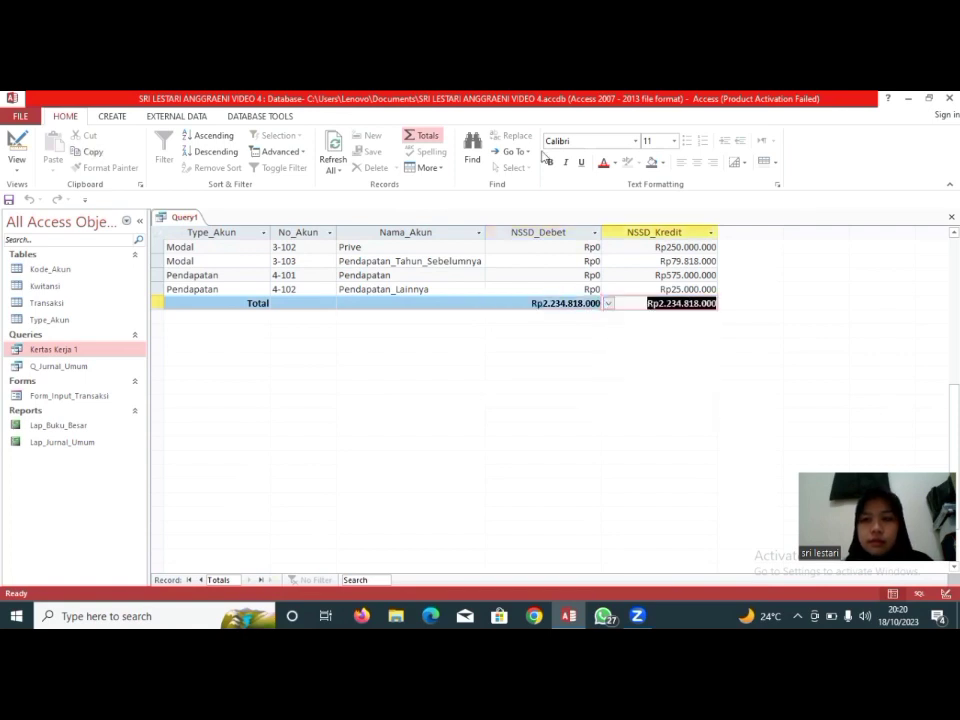
left_click(542, 154)
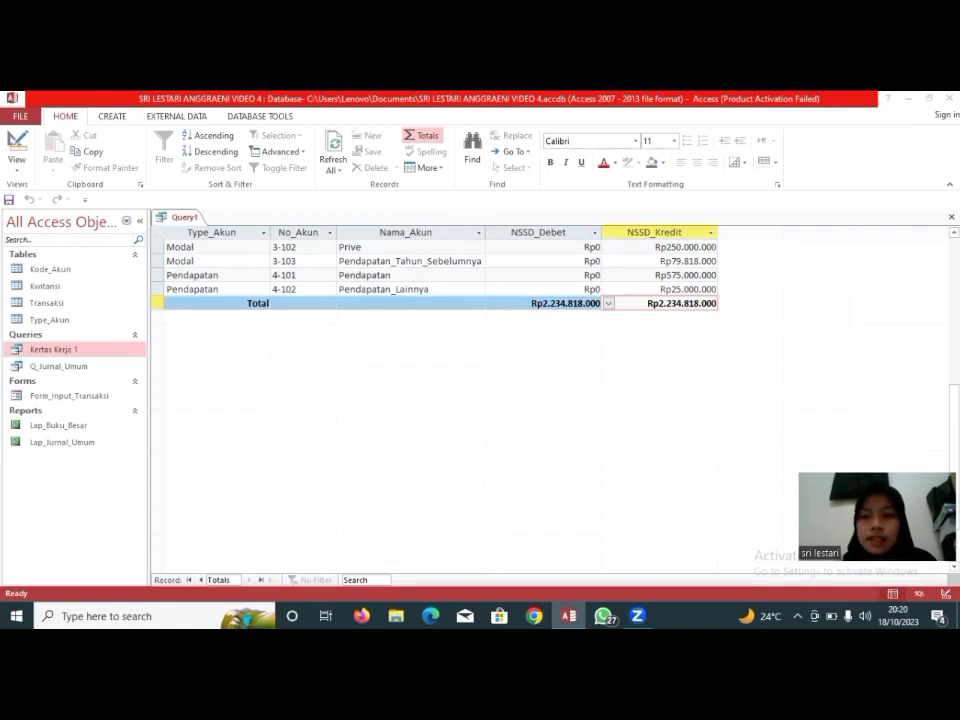
- Review the account rows and compare the NSSD_Debet and NSSD_Kredit totals
left_click_drag(953, 470, 953, 310)
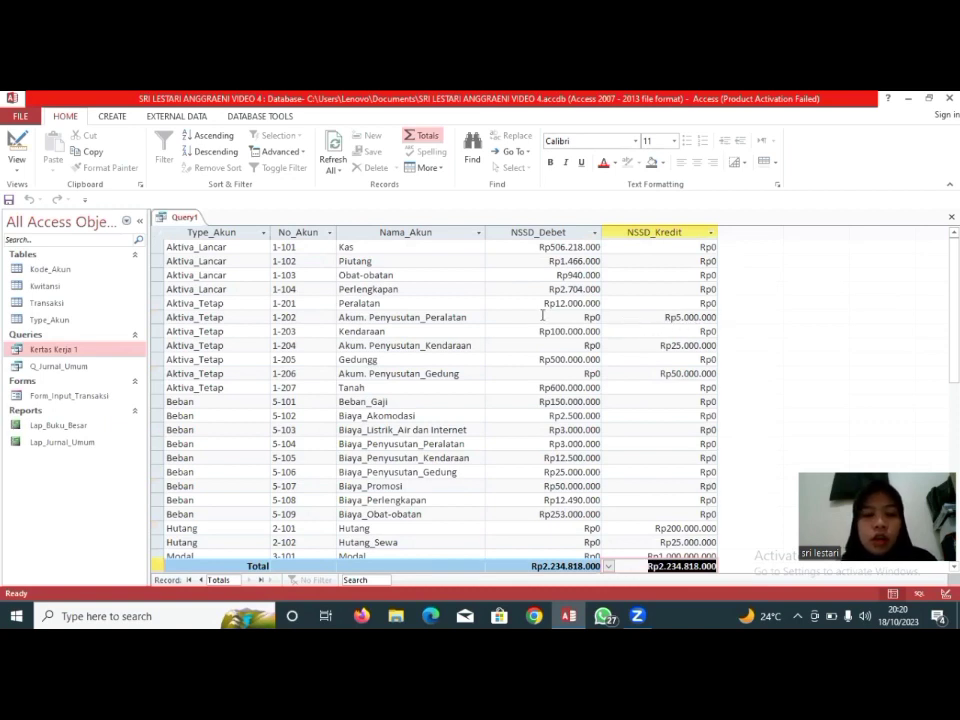
left_click(689, 118)
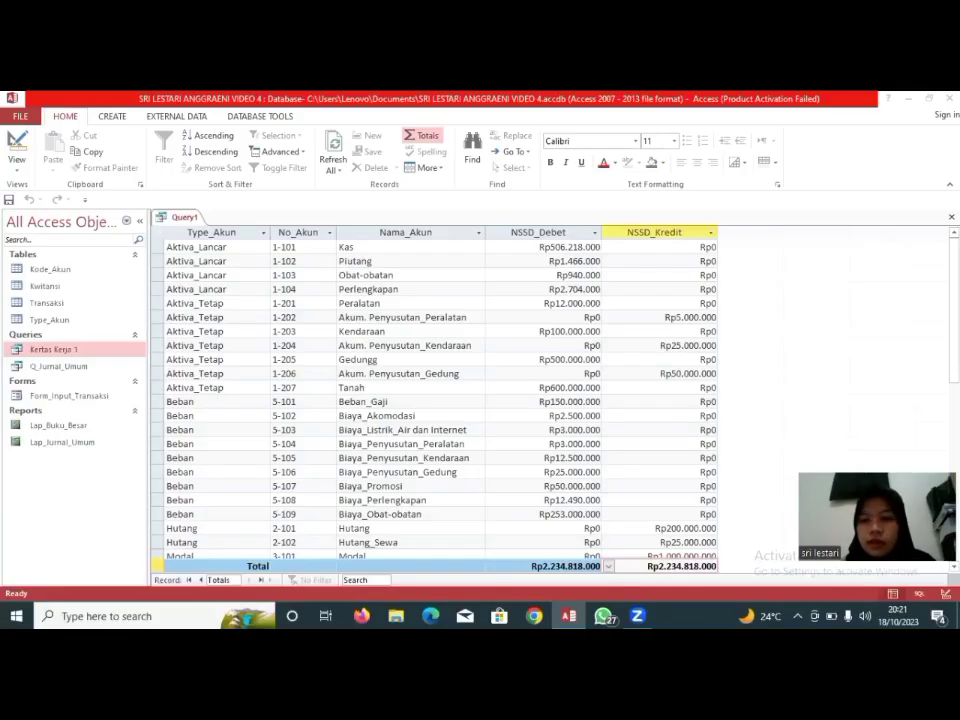
left_click(954, 505)
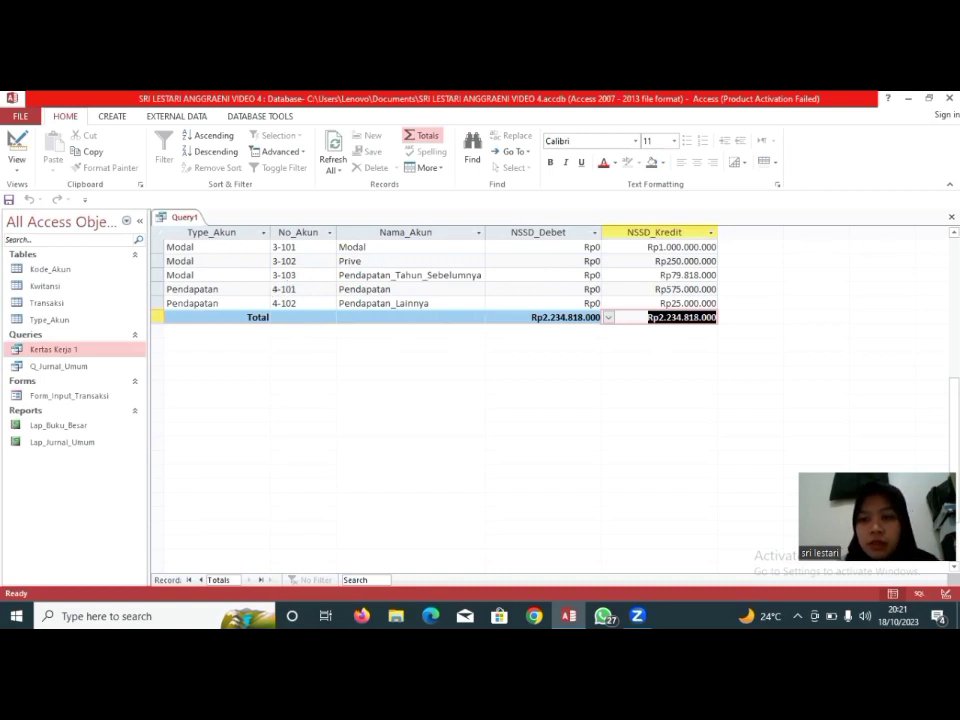
scroll(435, 400, "up", 7)
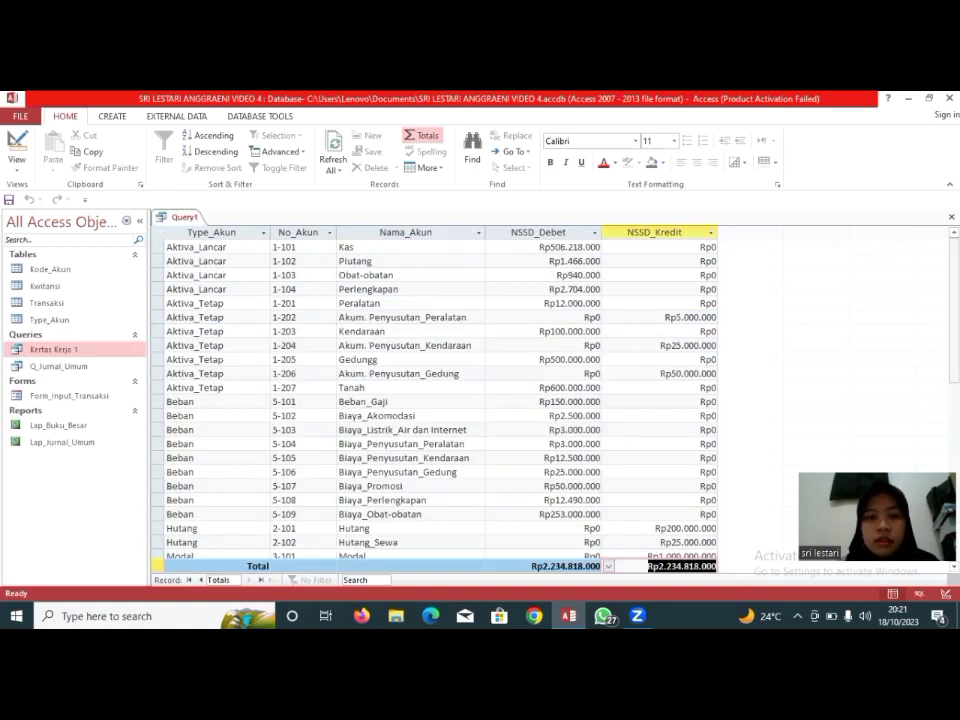
left_click(580, 130)
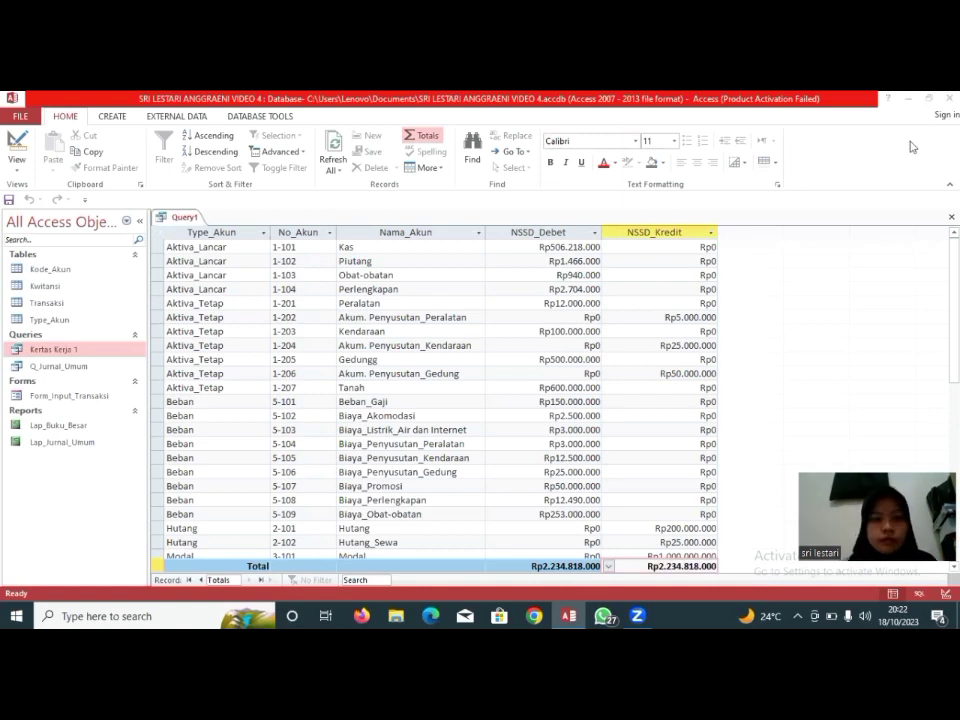
- Sort the query results by No_Akun in ascending order and check the last rows
left_click(329, 232)
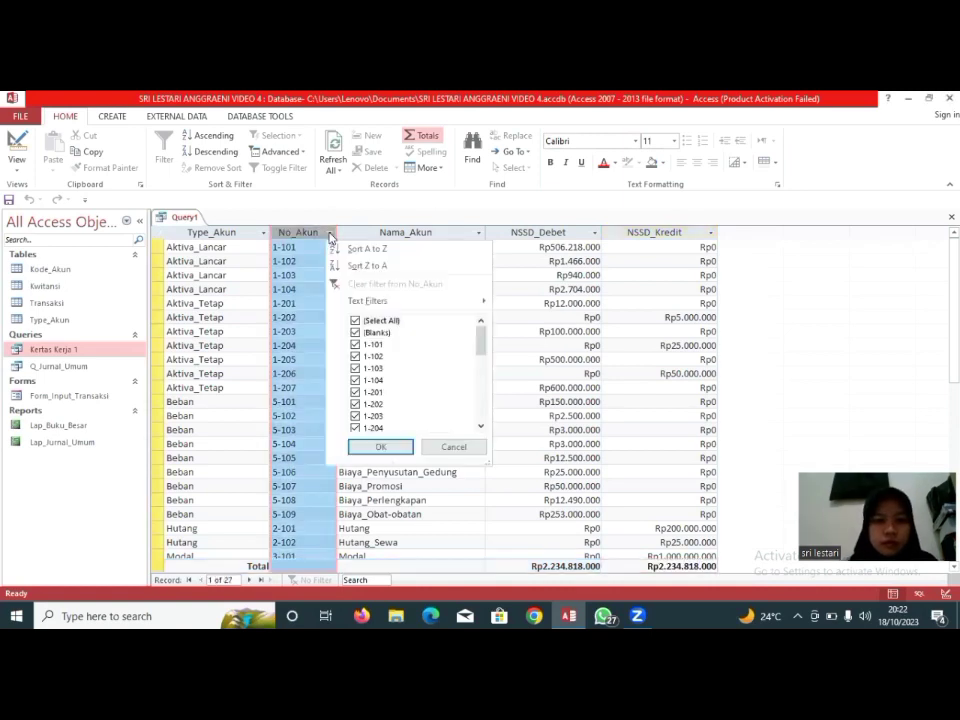
left_click(338, 248)
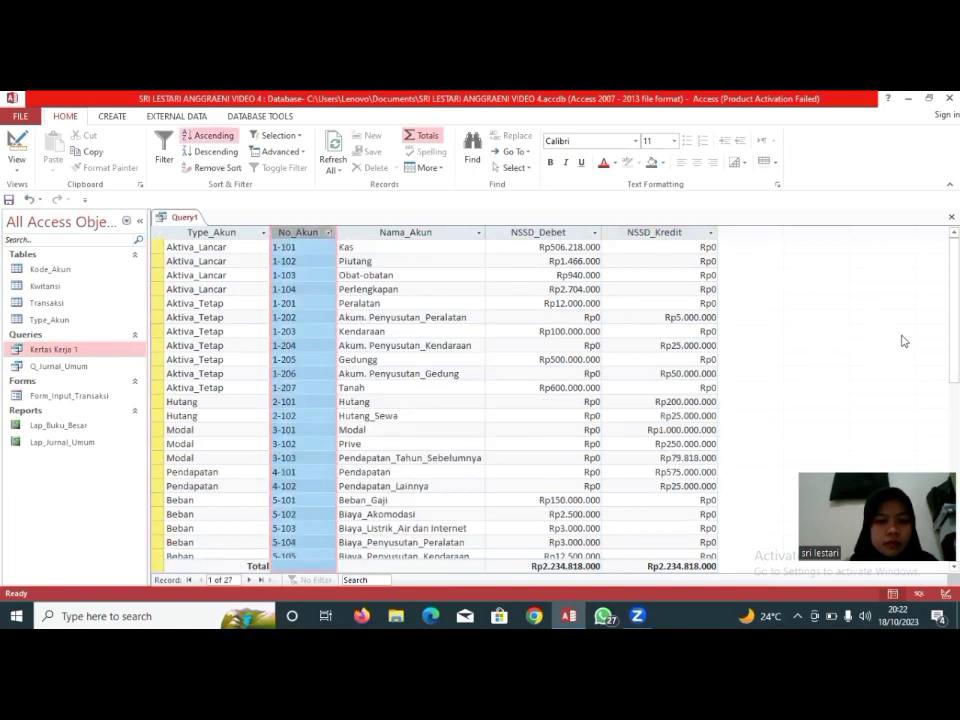
scroll(864, 401, "down", 7)
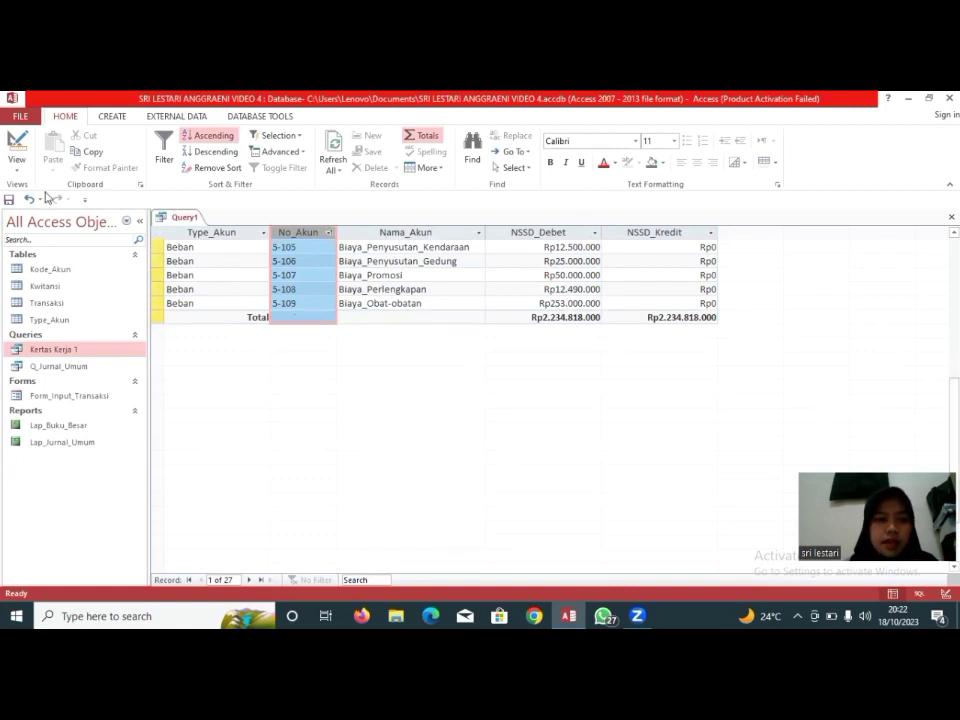
- Return the query to design view and open the expression builder for the empty column after NSSD_Kredit
left_click(16, 148)
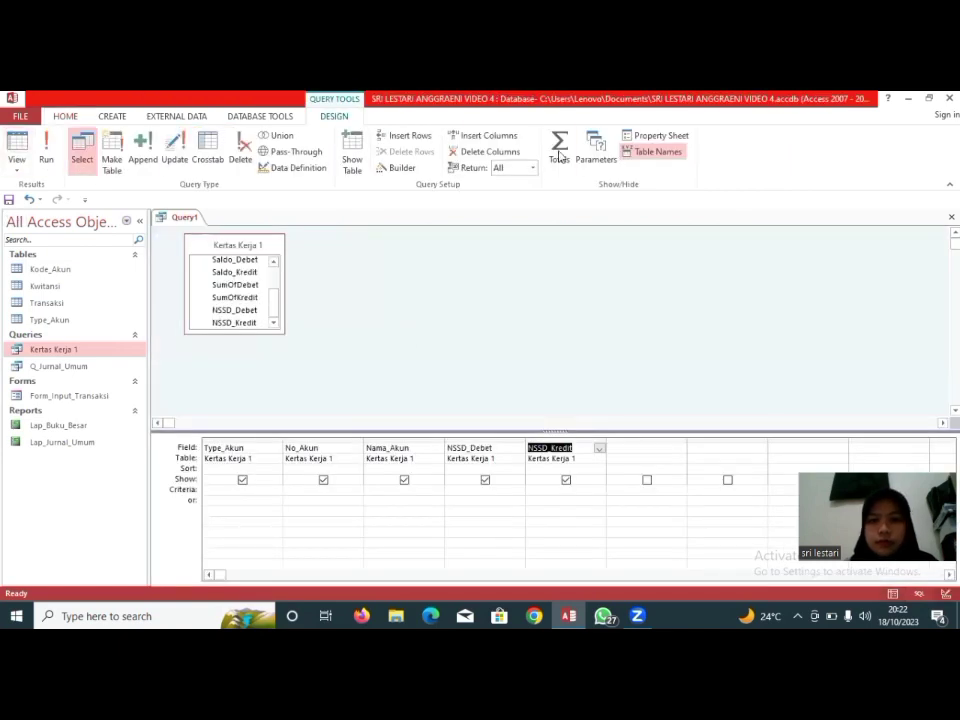
left_click(560, 157)
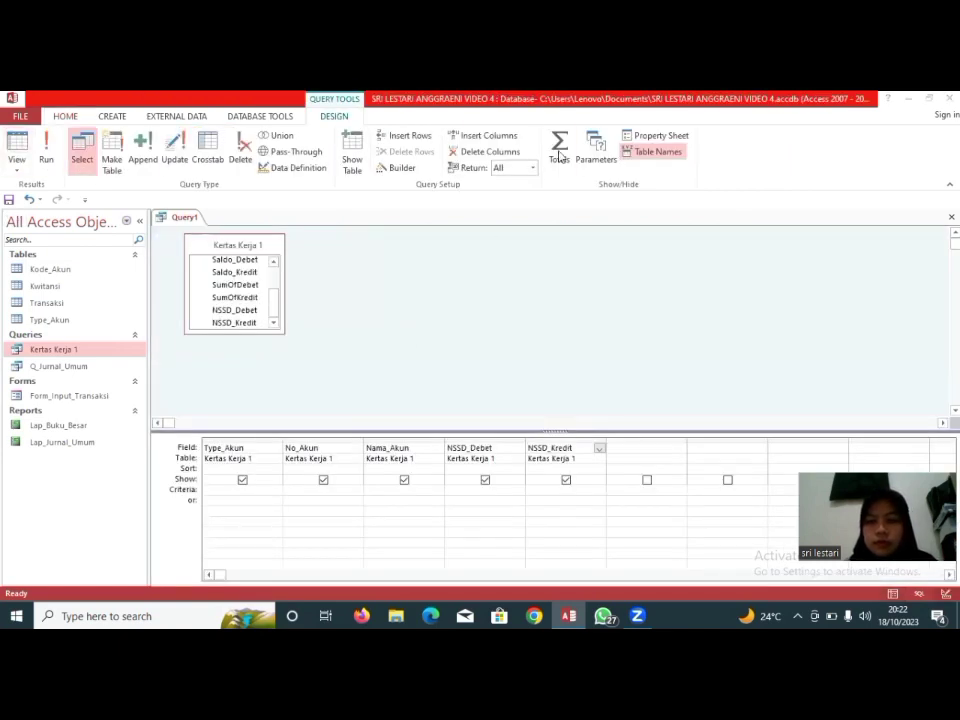
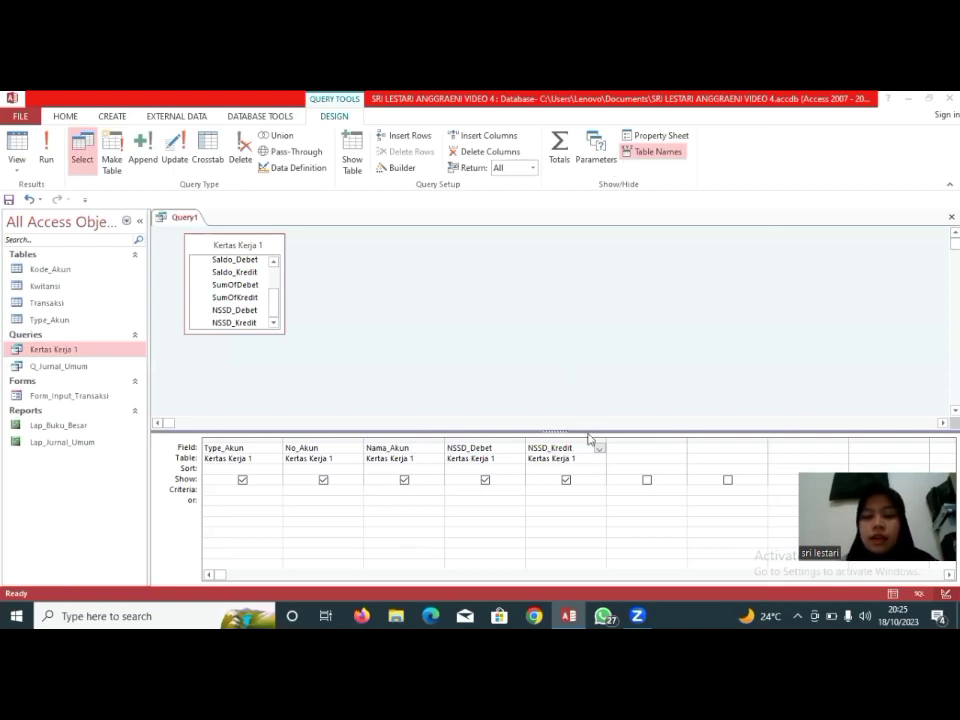
left_click(616, 446)
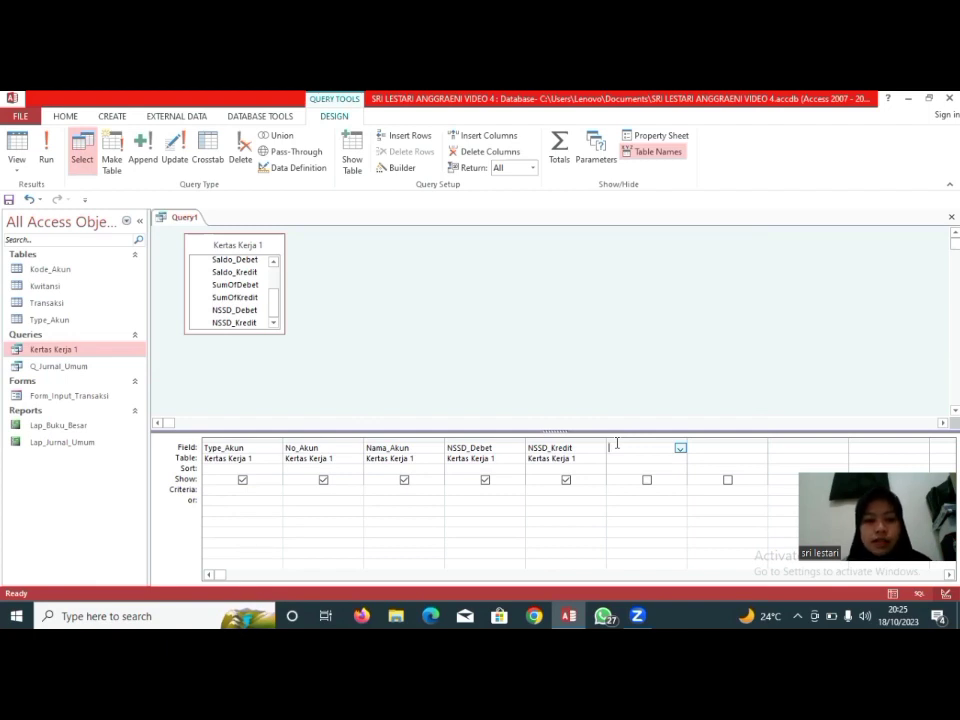
left_click(403, 168)
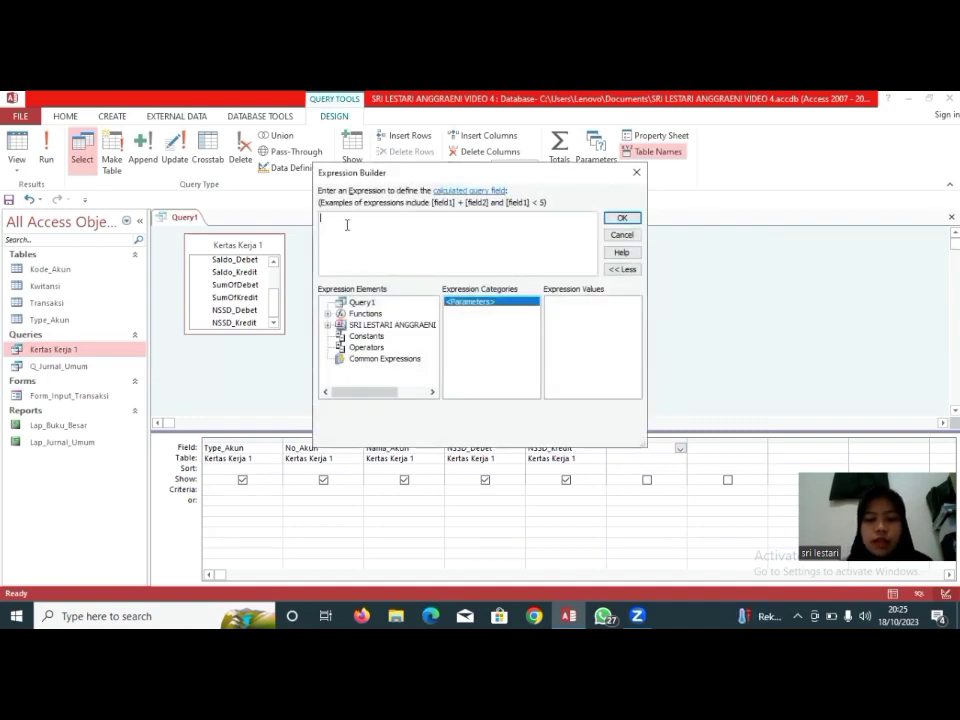
- Name the new calculated field LR_Debet in the expression, followed by a colon
type("l")
key("BackSpace")
key("Caps_Lock")
type("LR")
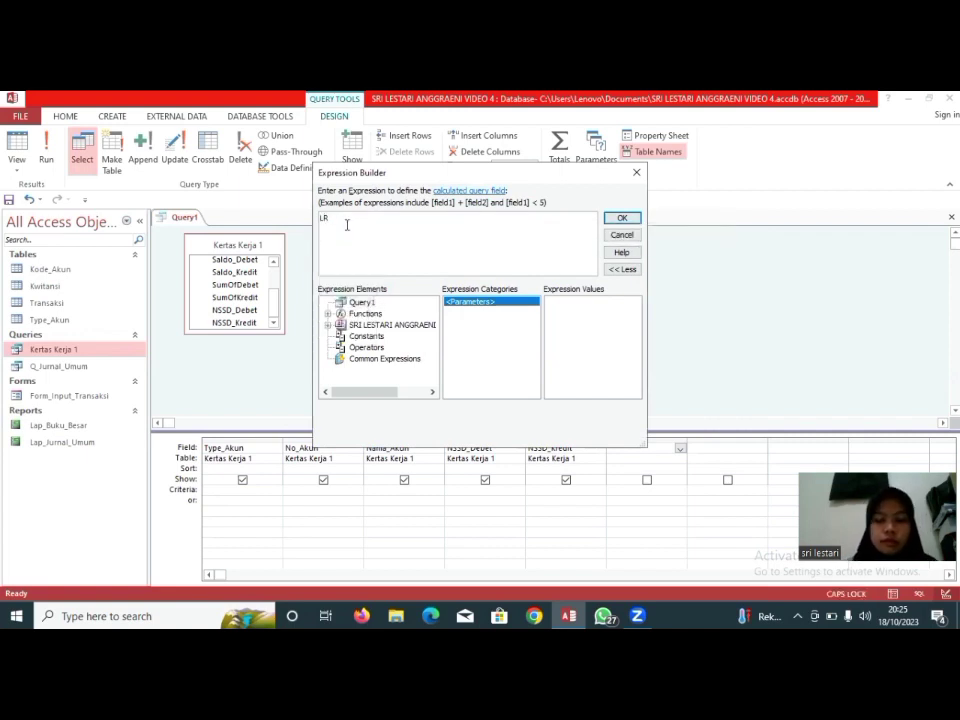
type("_")
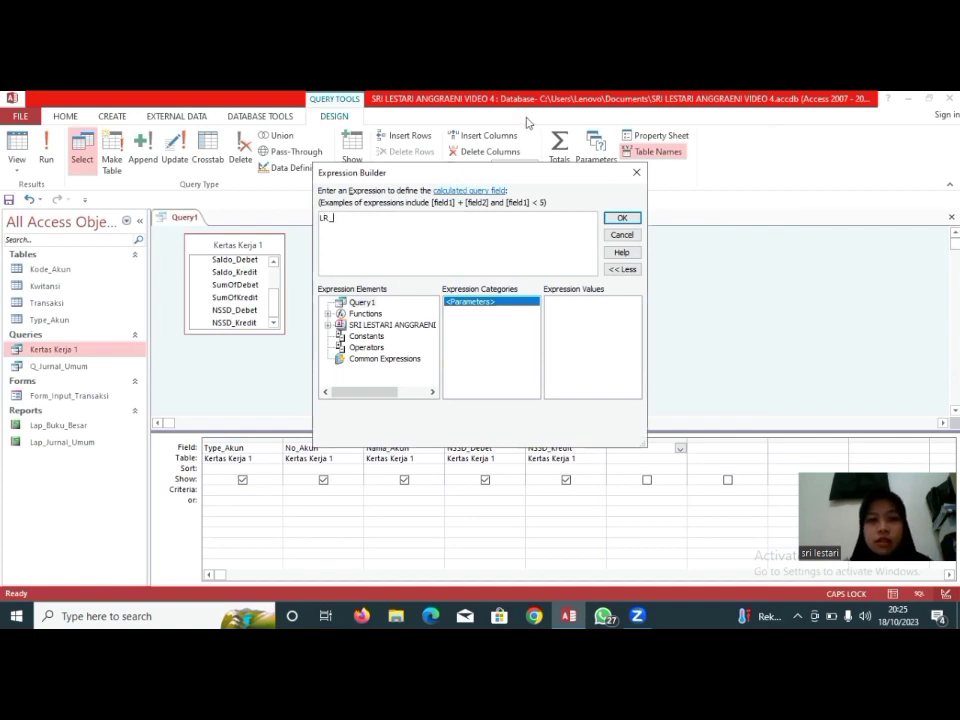
key("Caps_Lock")
key("Caps_Lock")
type("Debet")
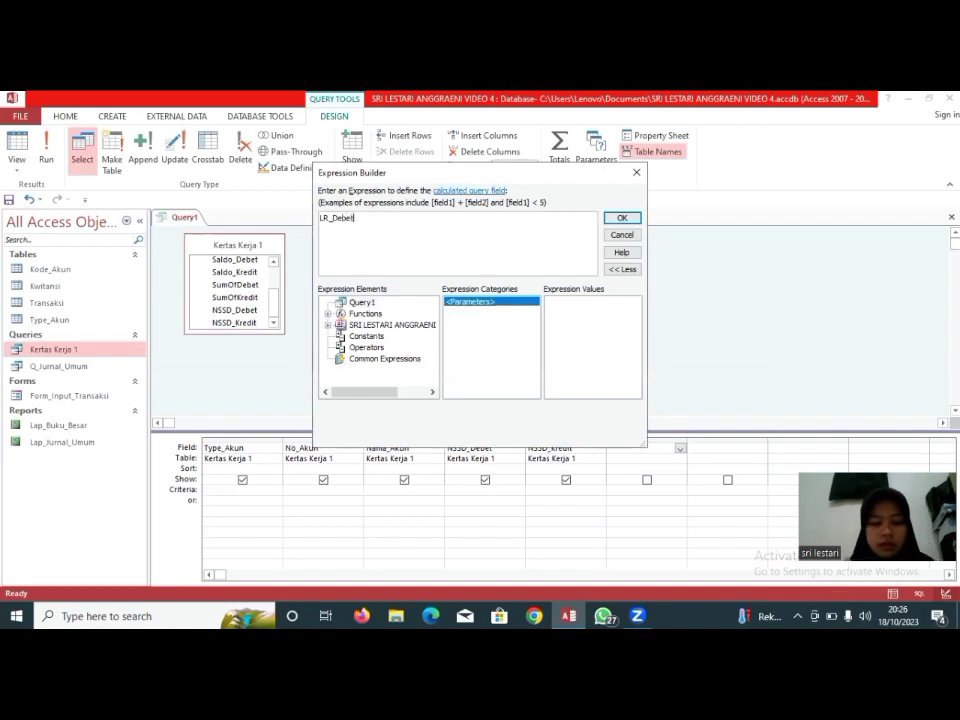
type(": ")
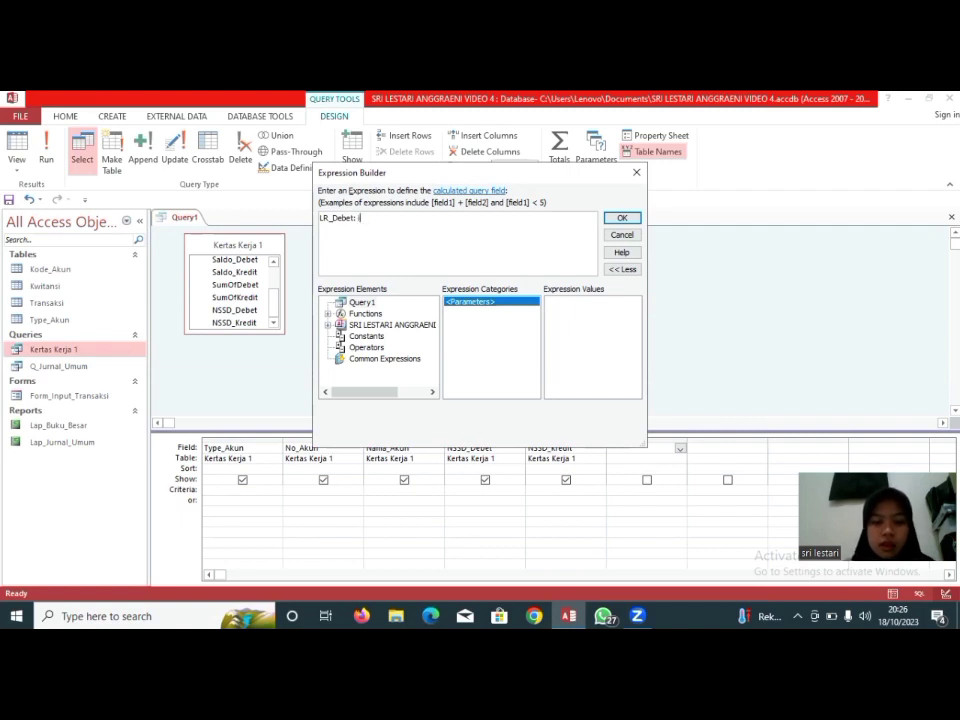
- Complete the LR_Debet expression with IIf([No_Akun]<"4";0;[NSSD_Debet]) and accept it
type("i")
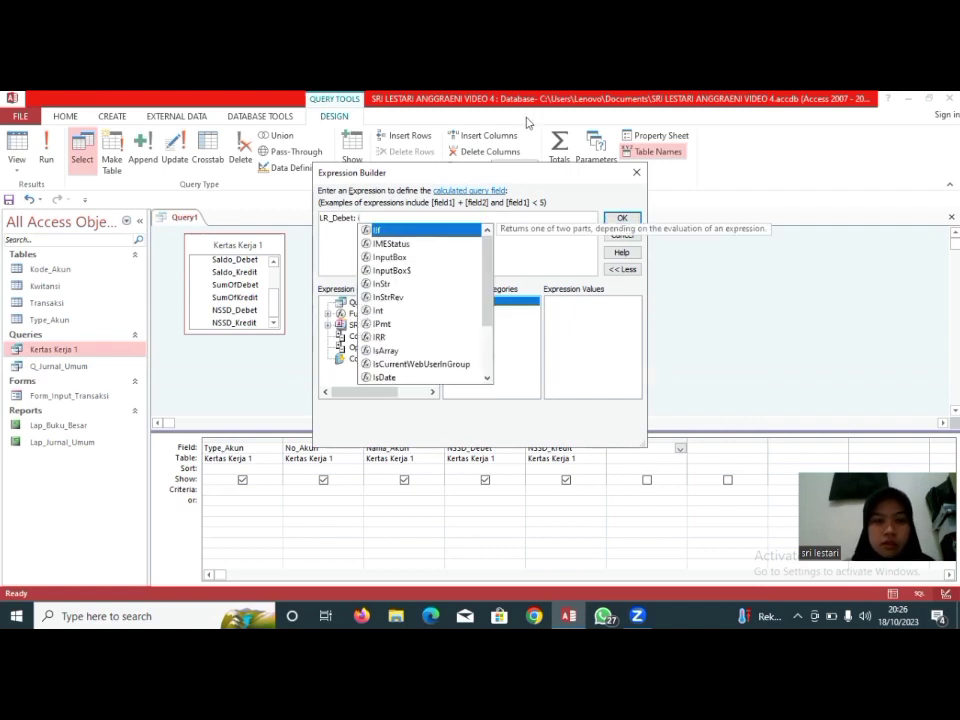
double_click(424, 231)
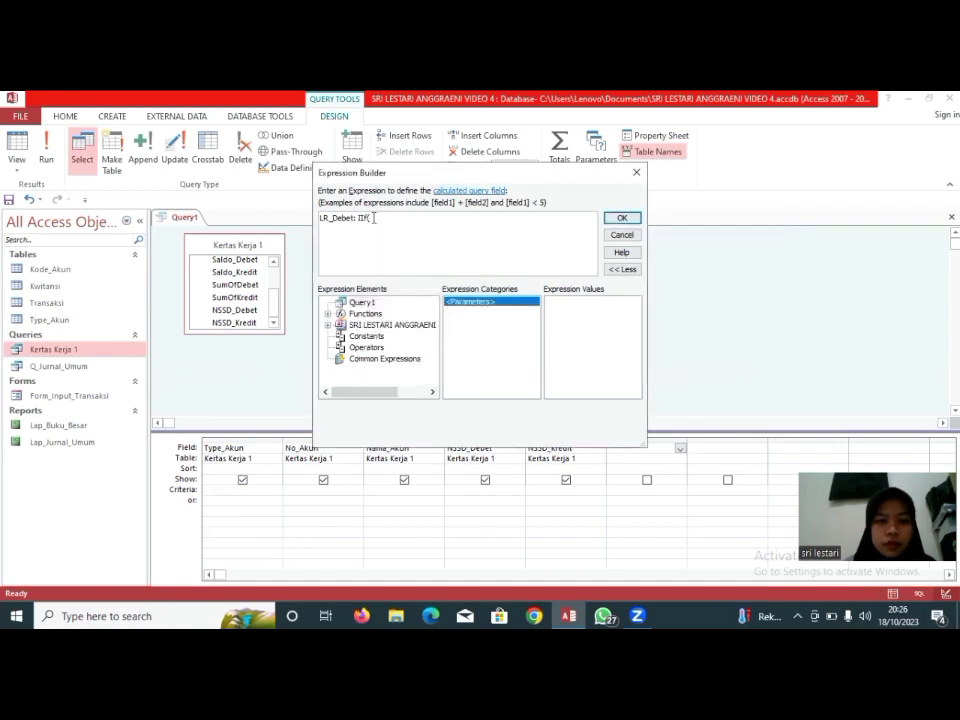
type("[")
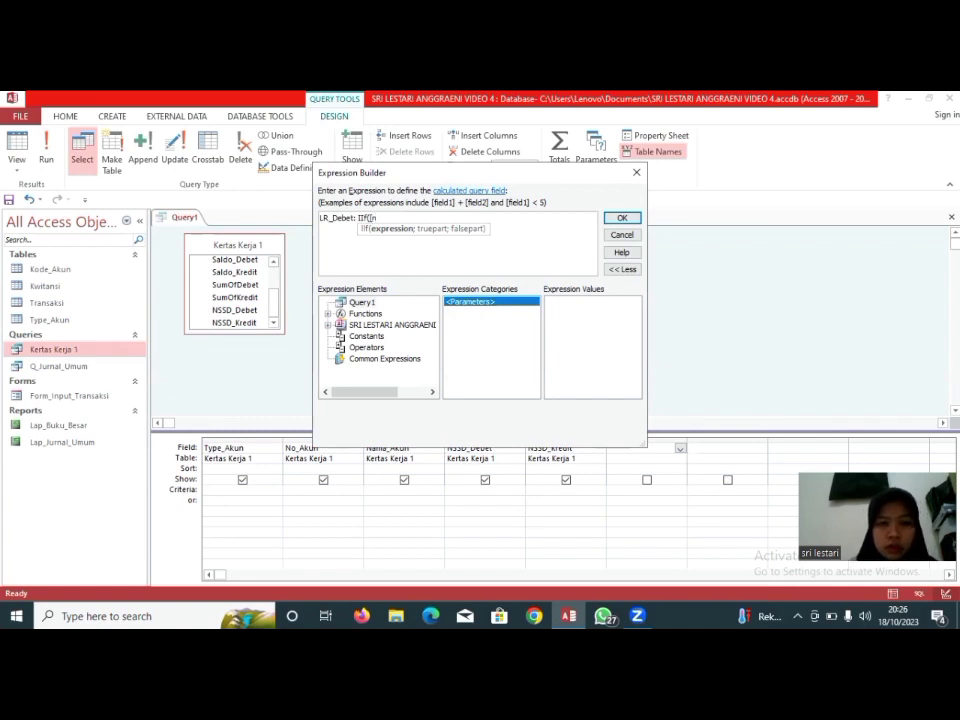
key("Caps_Lock")
type("No_")
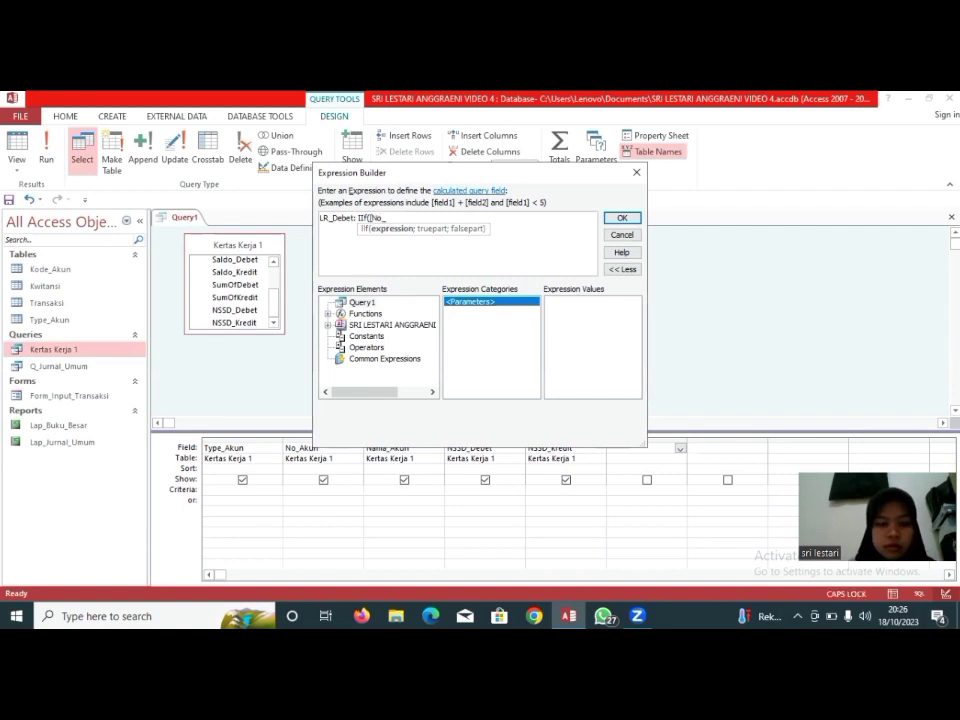
key("Caps_Lock")
type("Akun")
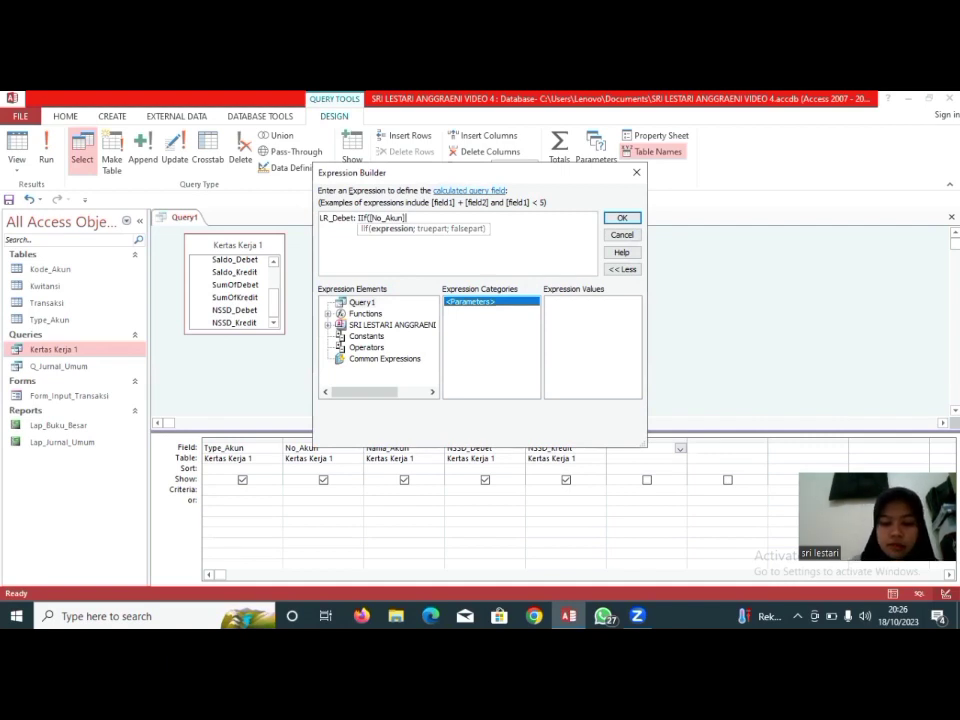
type("<")
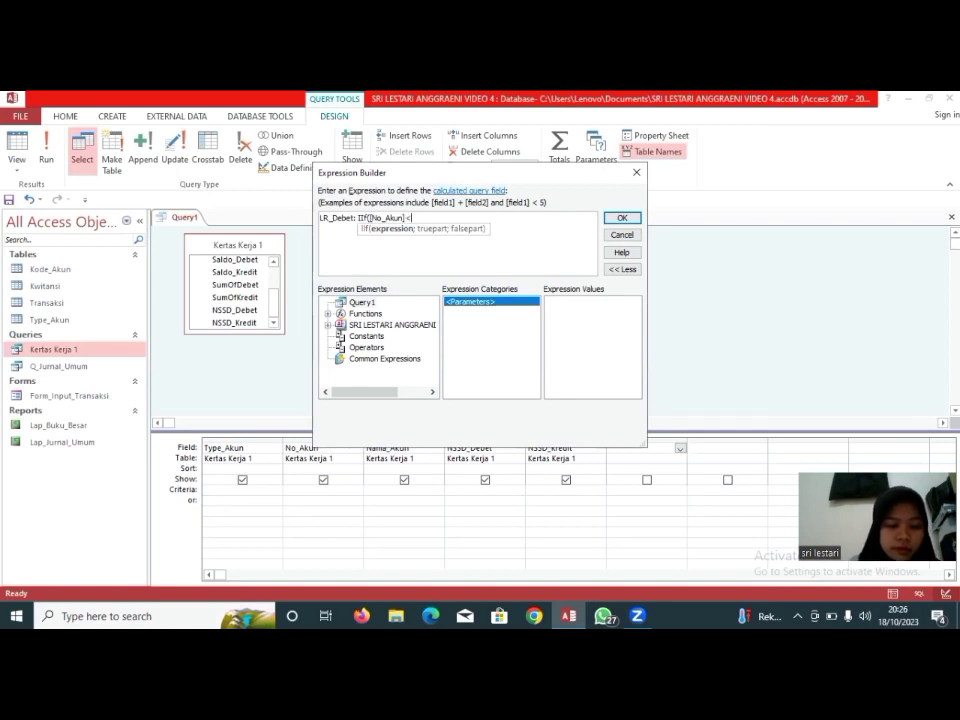
type("4")
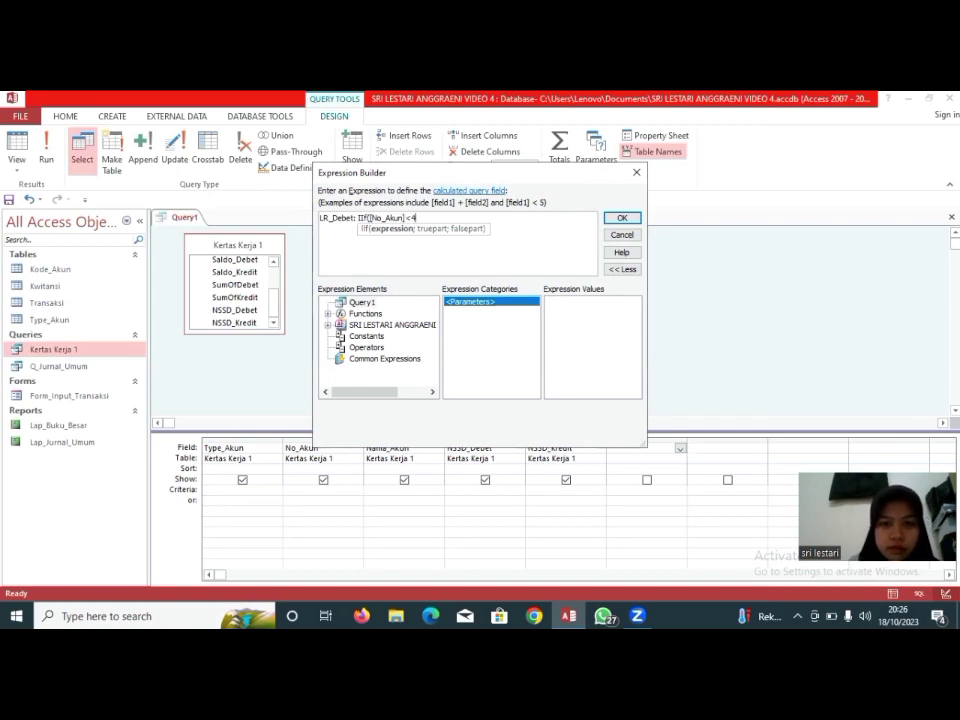
left_click(488, 118)
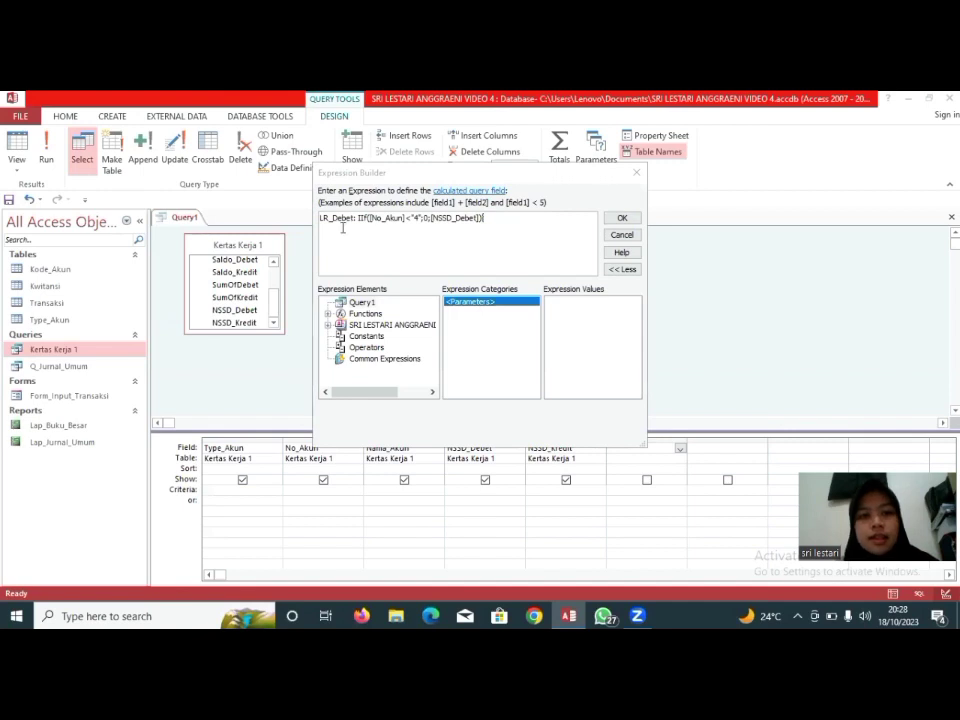
left_click(406, 226)
key("BackSpace")
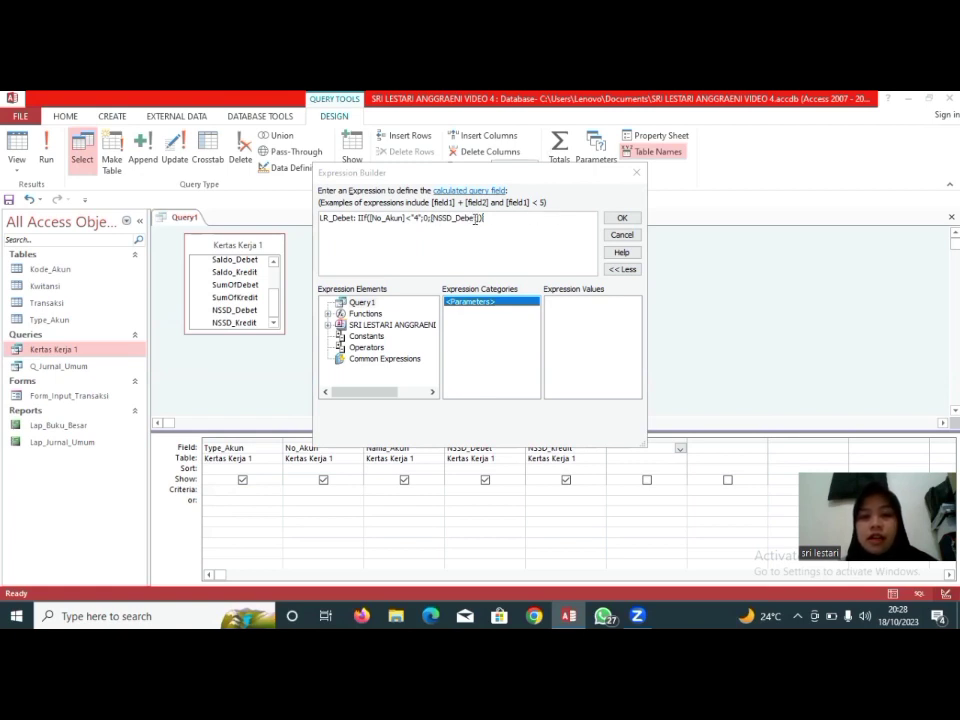
left_click(624, 219)
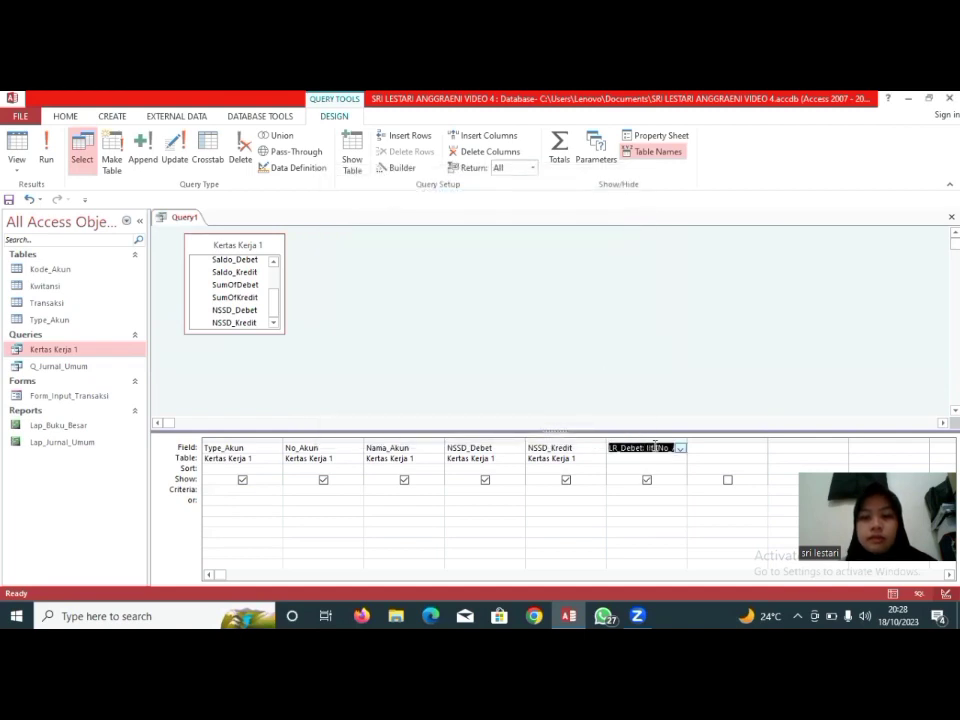
- Show the field properties of LR_Debet and set its format to Currency
left_click(617, 210)
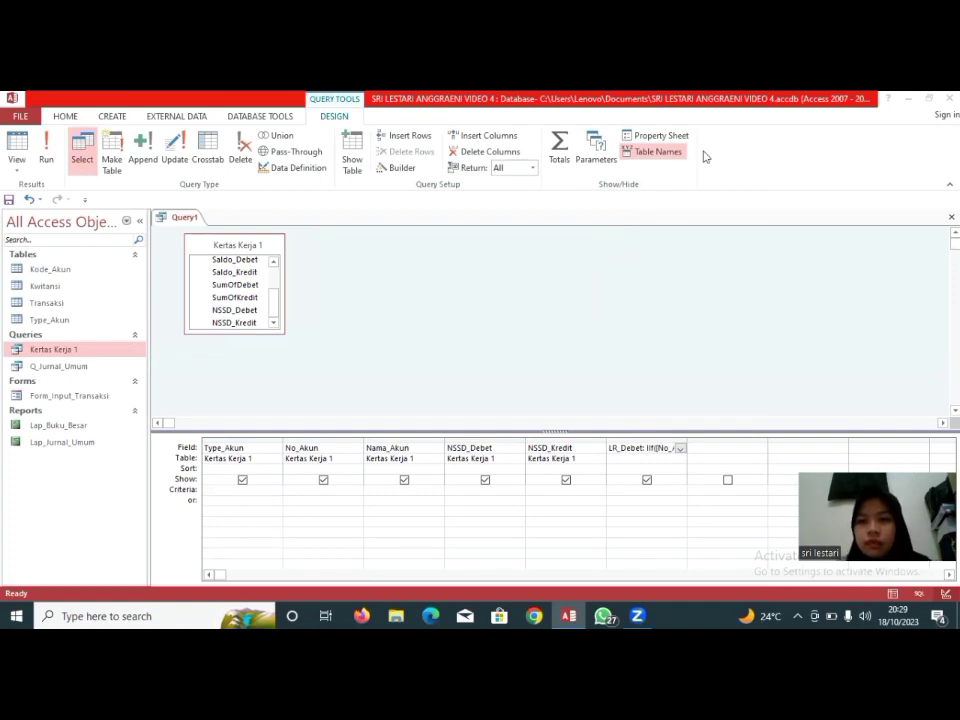
left_click(662, 229)
left_click(701, 161)
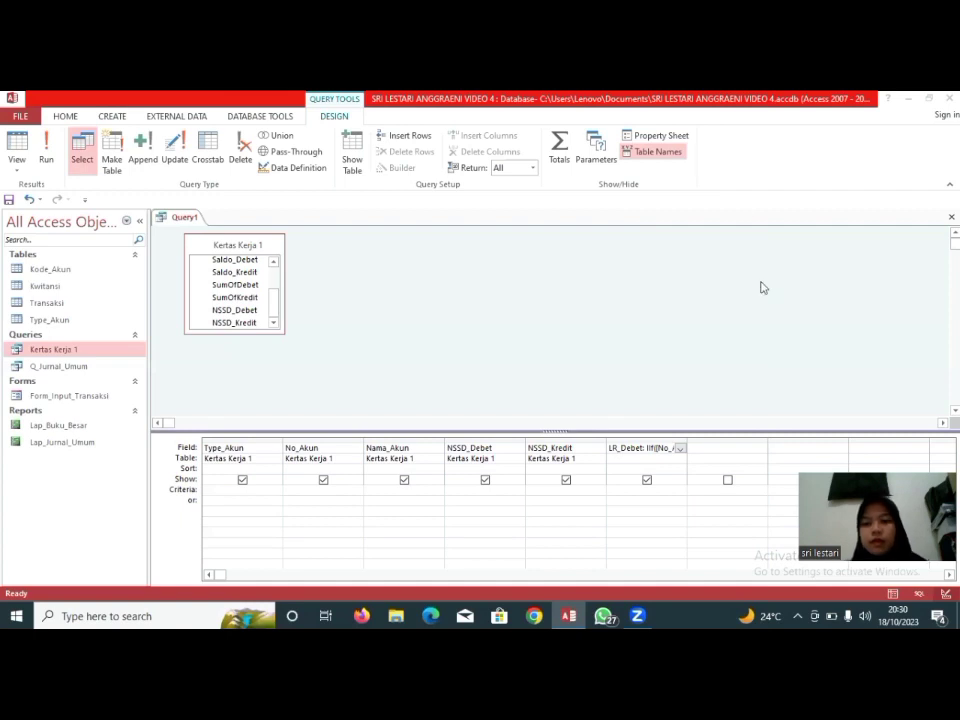
left_click(665, 135)
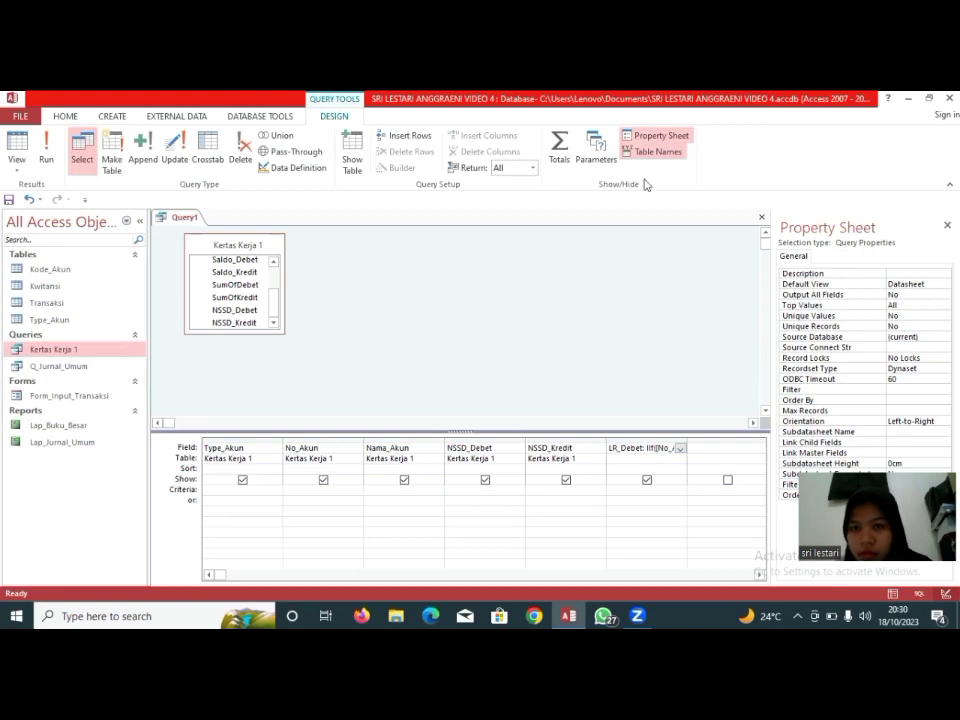
left_click(657, 136)
left_click(657, 137)
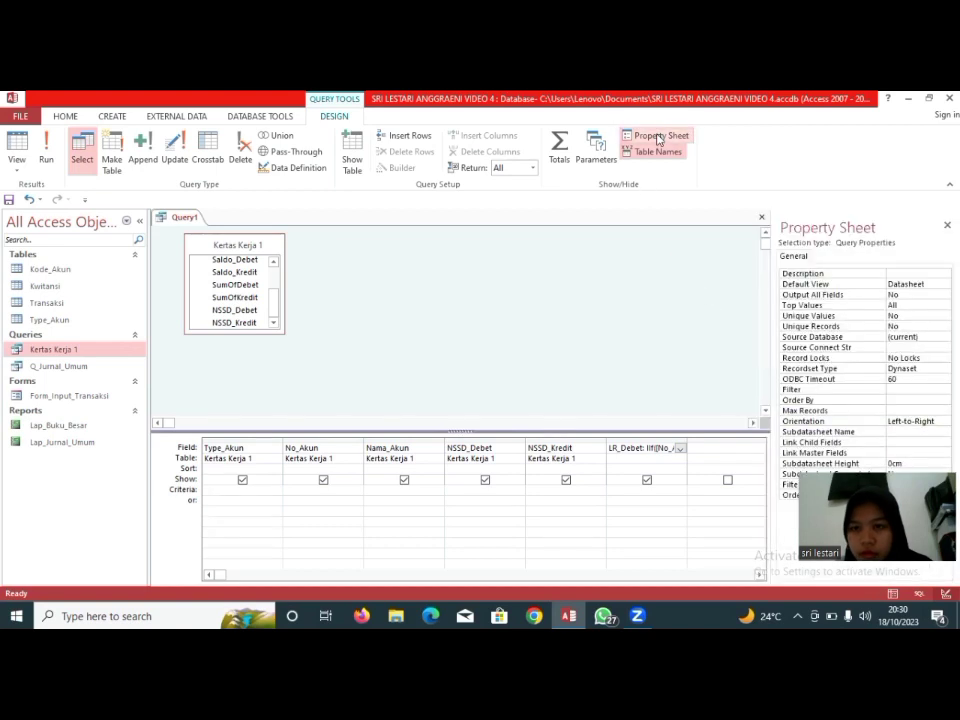
left_click(660, 136)
left_click(666, 134)
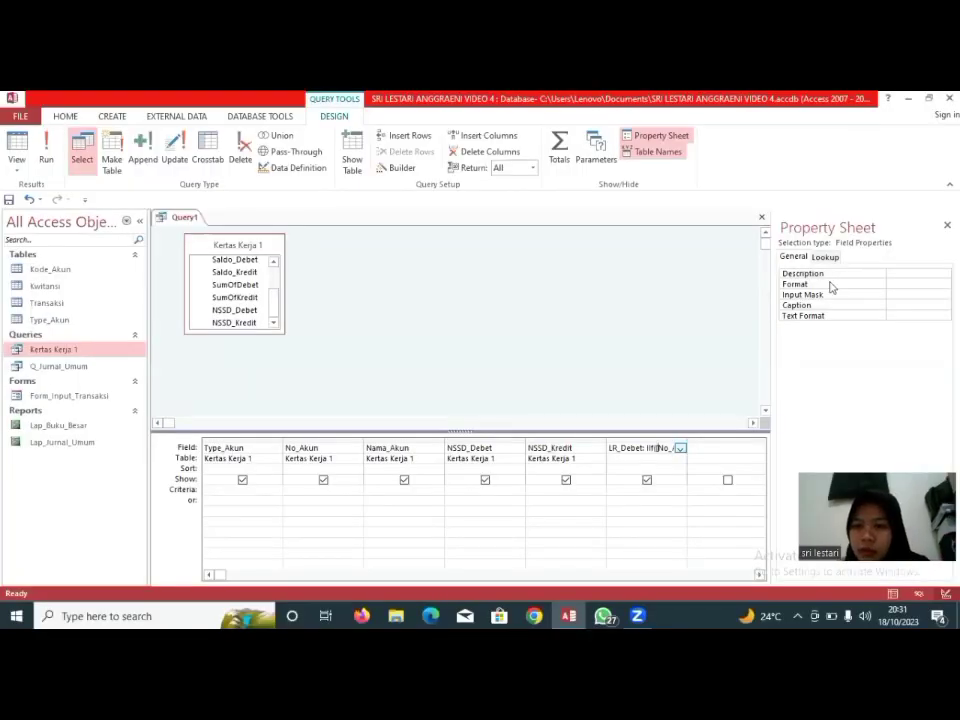
left_click(864, 284)
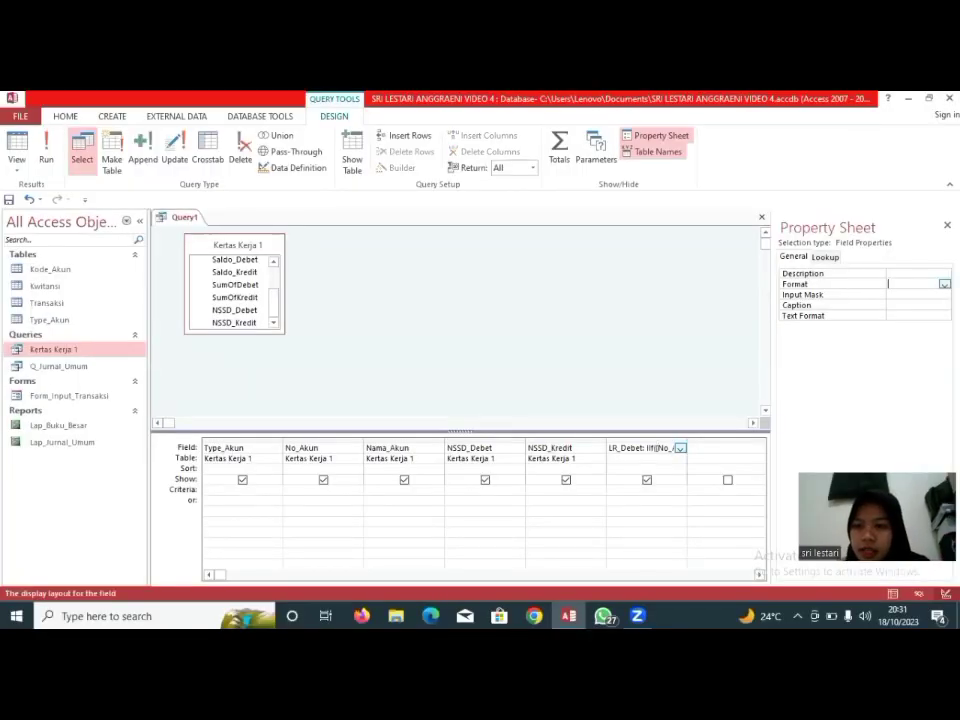
left_click(944, 284)
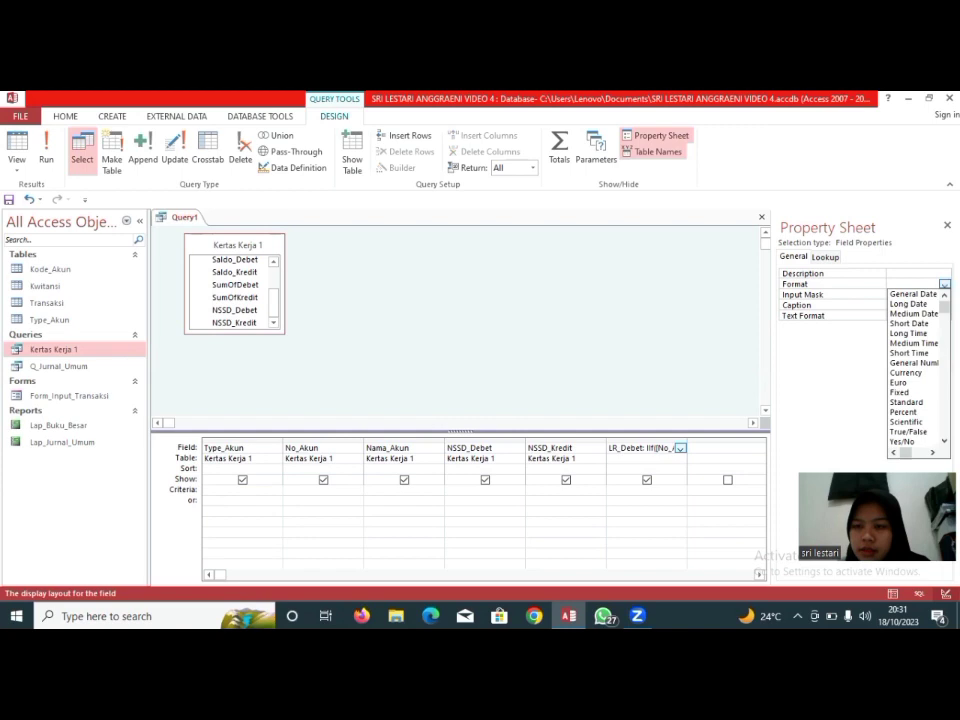
left_click(925, 372)
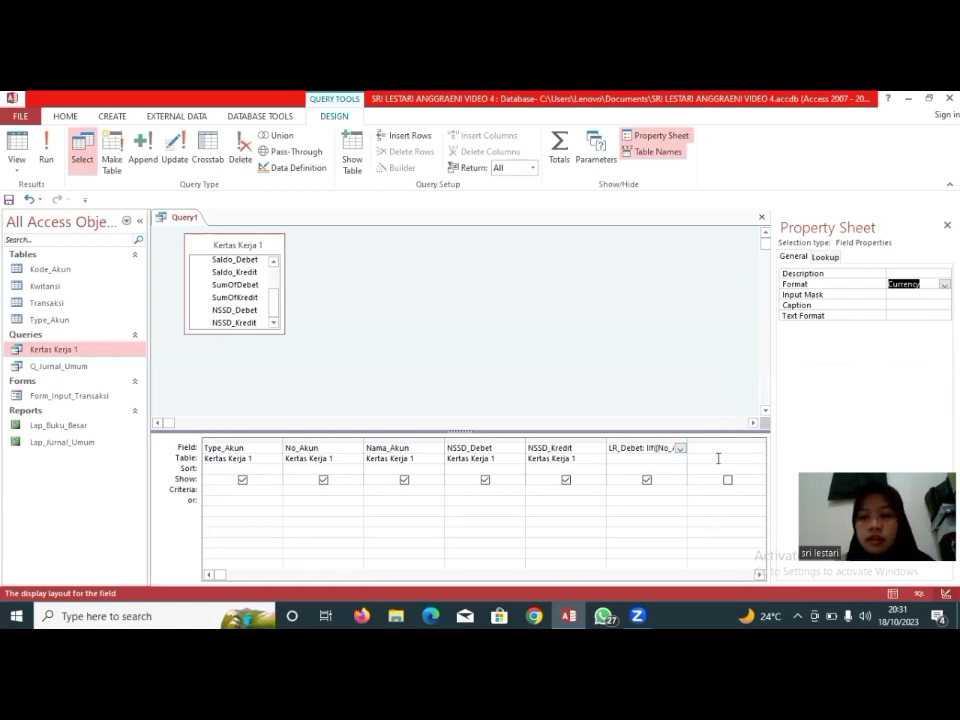
left_click(730, 448)
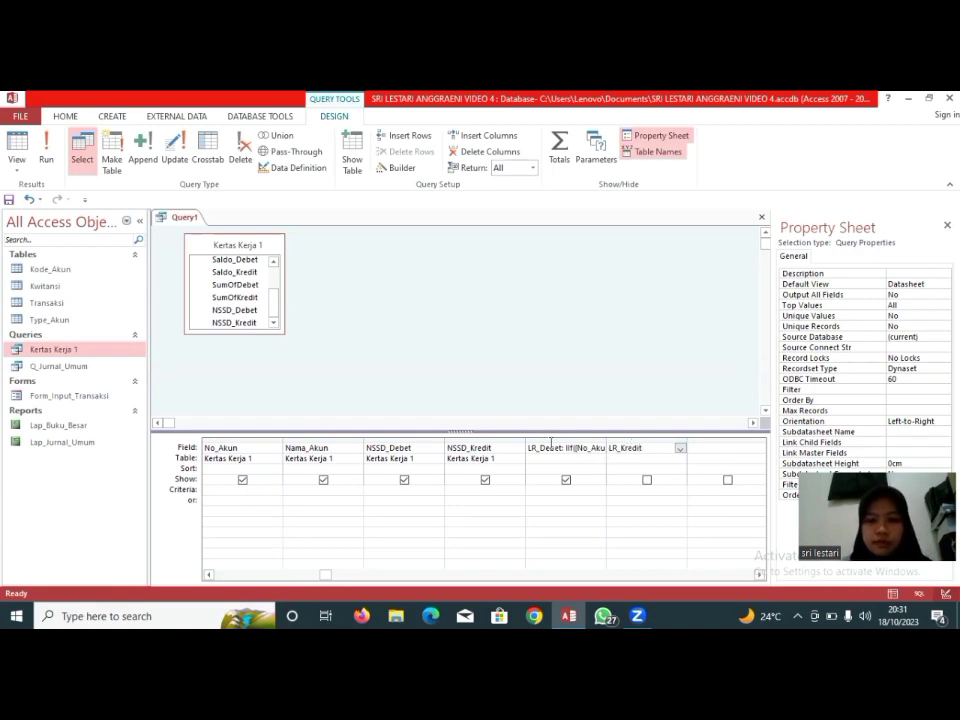
left_click_drag(530, 448, 620, 454)
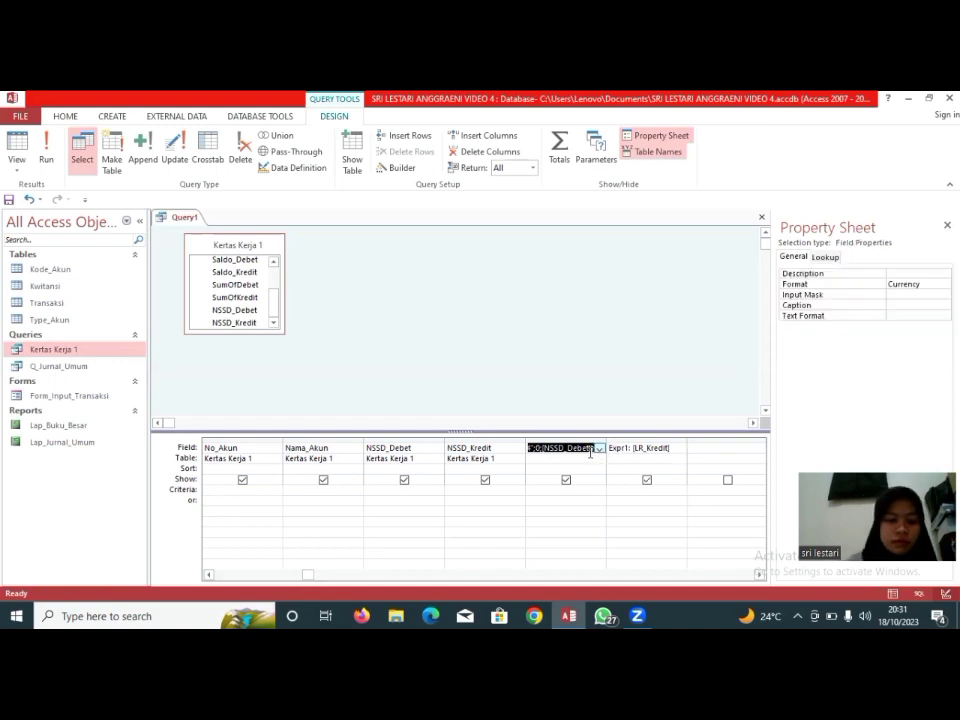
key("Tab")
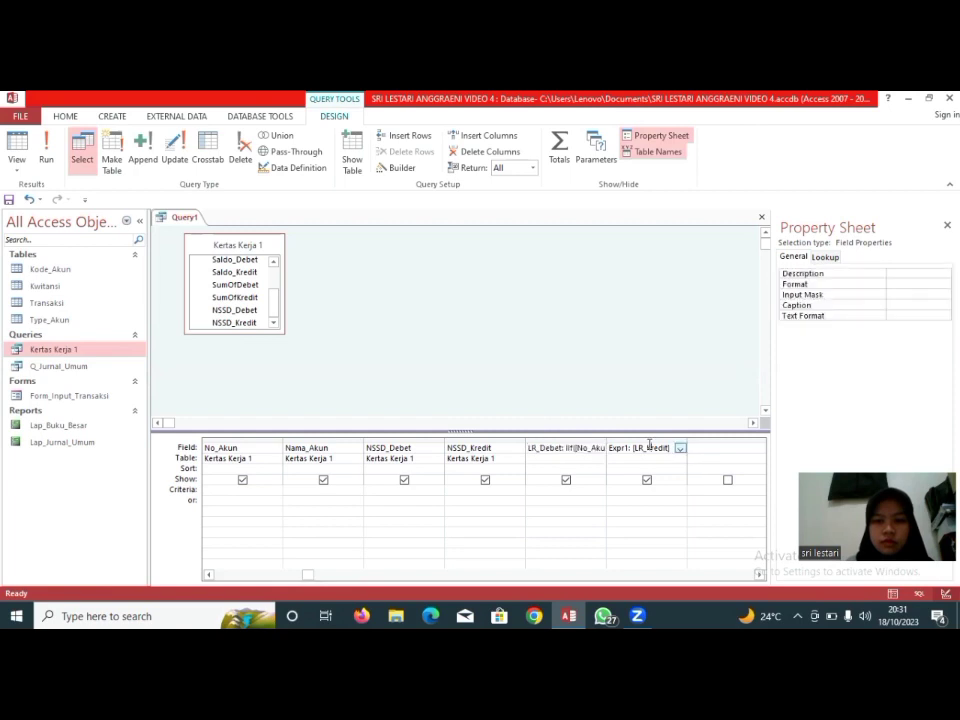
left_click(398, 169)
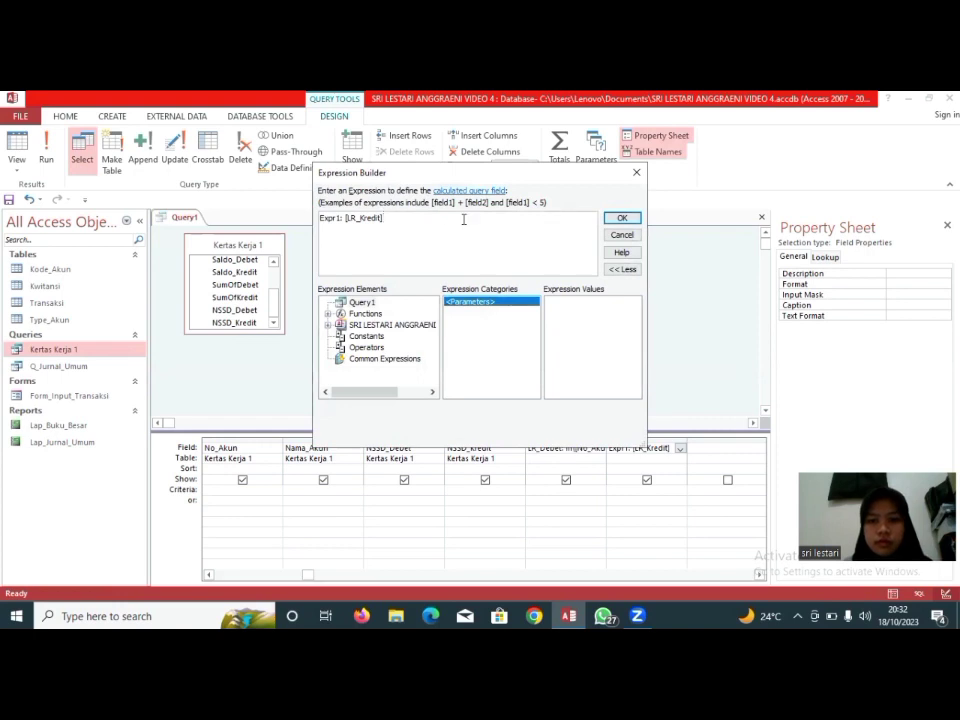
left_click(638, 173)
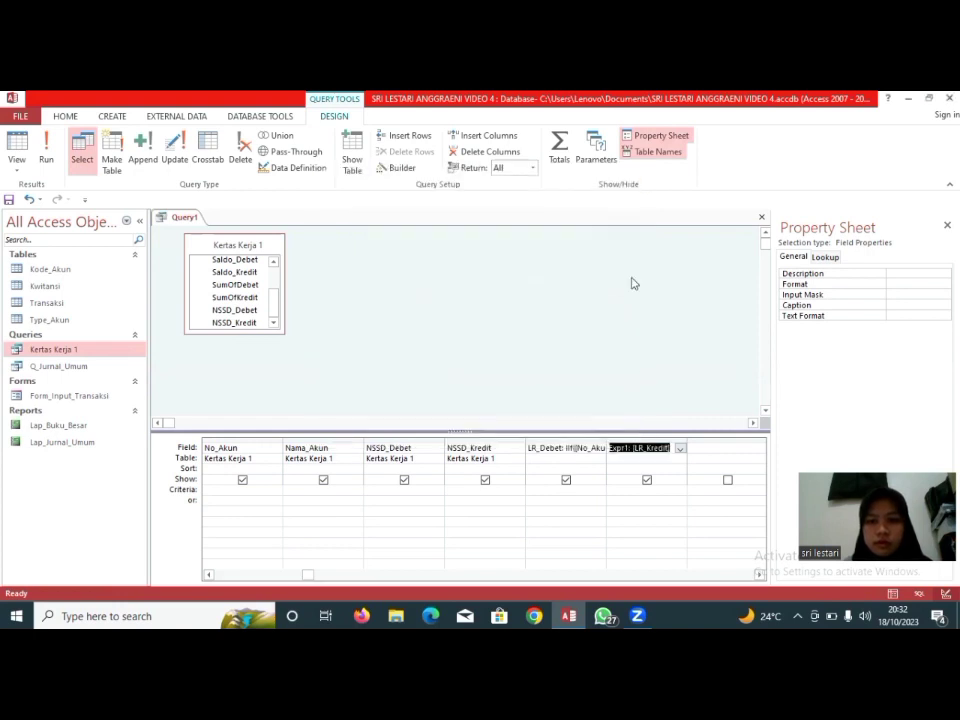
- Replace the entry in the query column after LR_Debet with the field name LR_Kredit
left_click(673, 449)
key("BackSpace")
key("BackSpace")
key("BackSpace")
key("BackSpace")
key("BackSpace")
key("BackSpace")
key("BackSpace")
key("BackSpace")
key("BackSpace")
key("BackSpace")
key("BackSpace")
key("BackSpace")
key("BackSpace")
key("BackSpace")
key("BackSpace")
key("BackSpace")
key("BackSpace")
key("BackSpace")
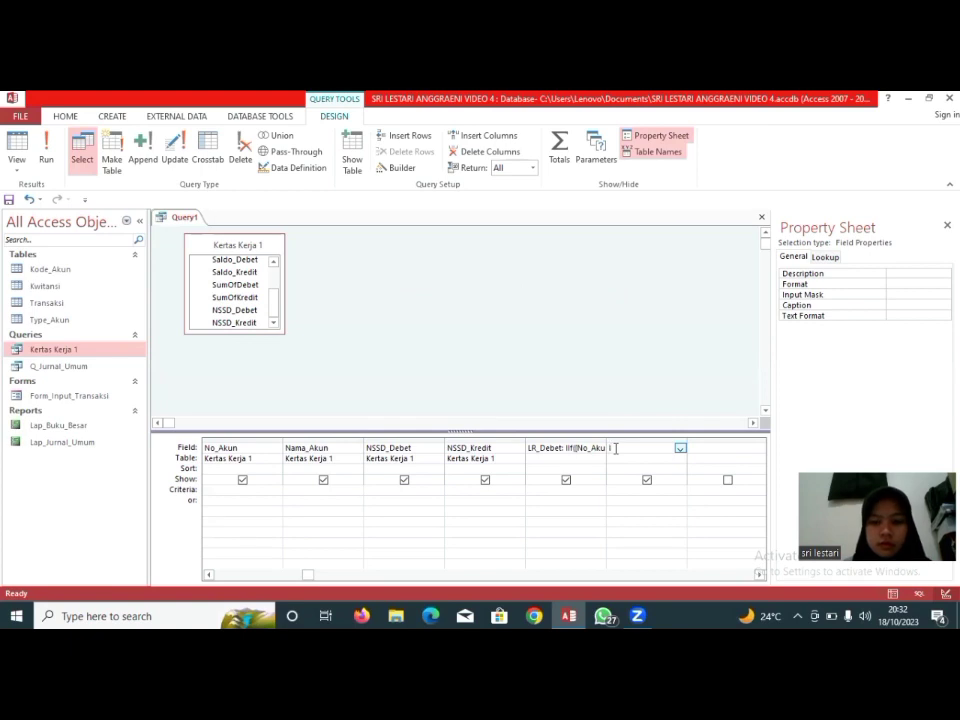
key("Caps_Lock")
type("L")
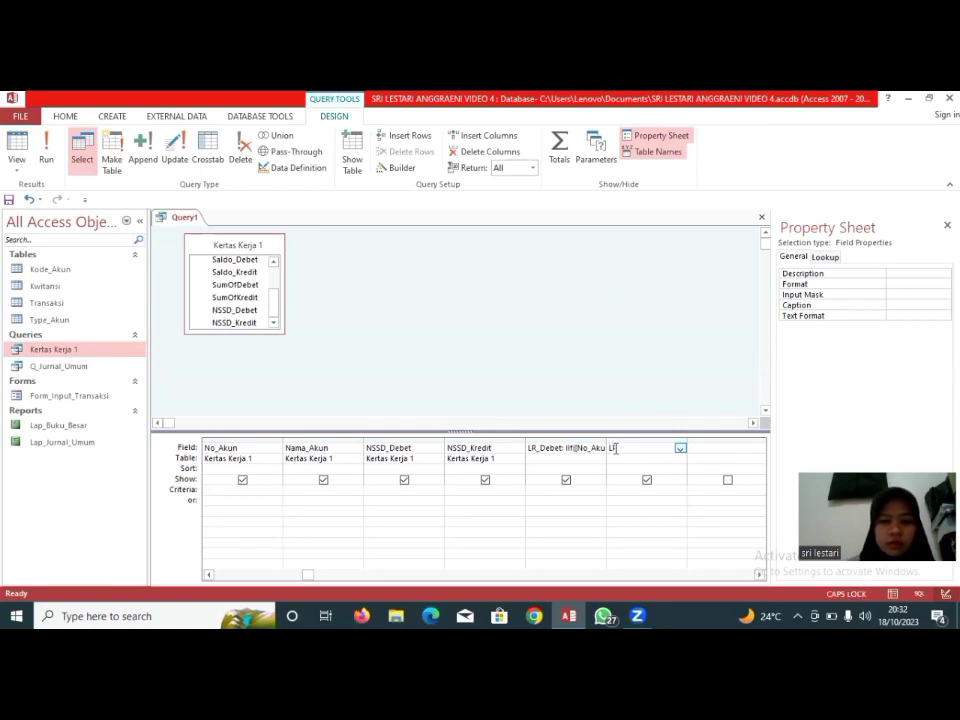
type("R_K")
key("Caps_Lock")
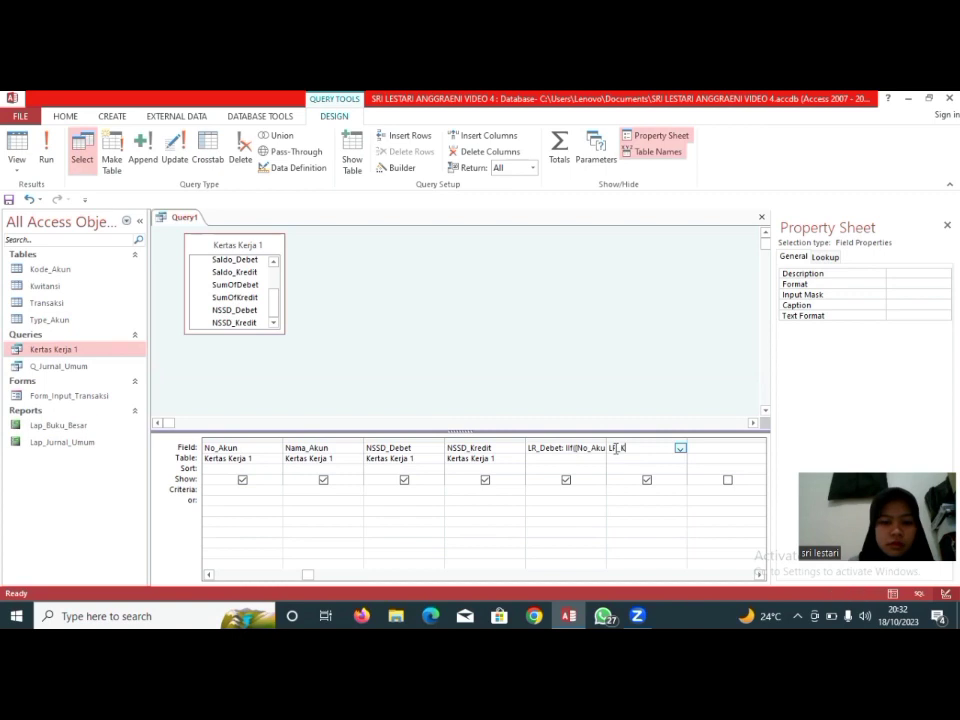
type("redit")
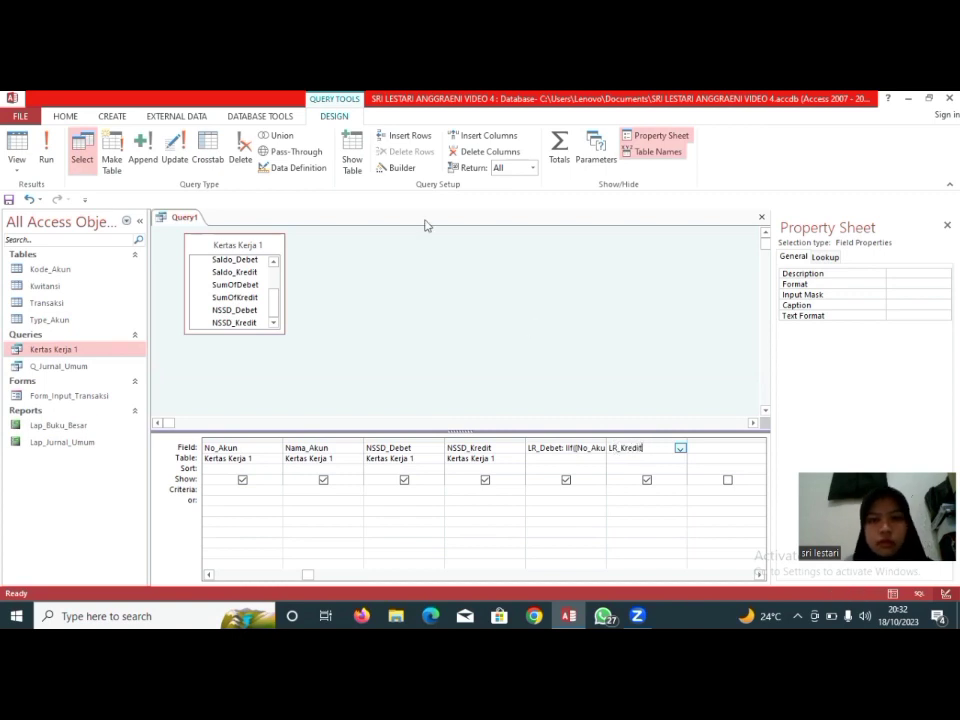
- Define LR_Kredit in the expression builder as IIf([No_Akun]<"4";0;[NSSD_Kredit]) and accept the expression
left_click(408, 168)
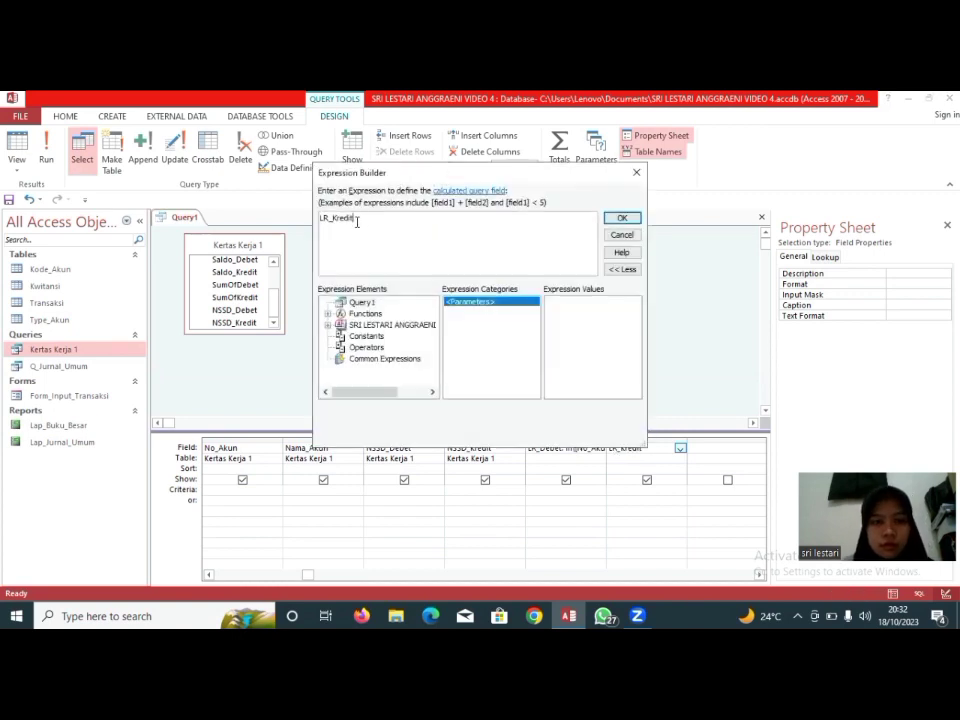
type(": ")
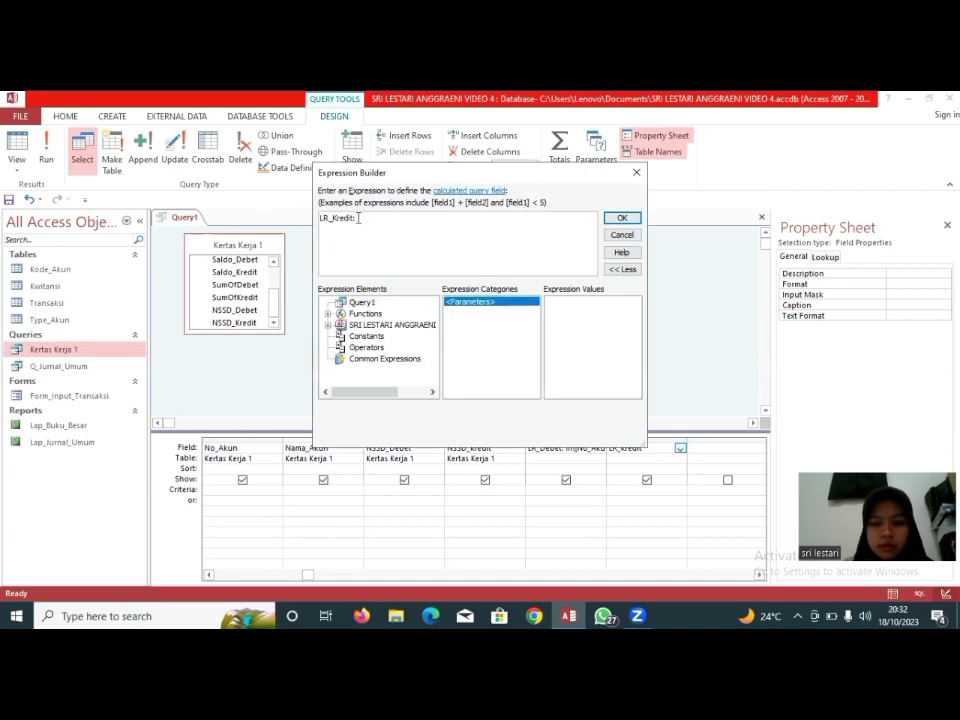
type("i")
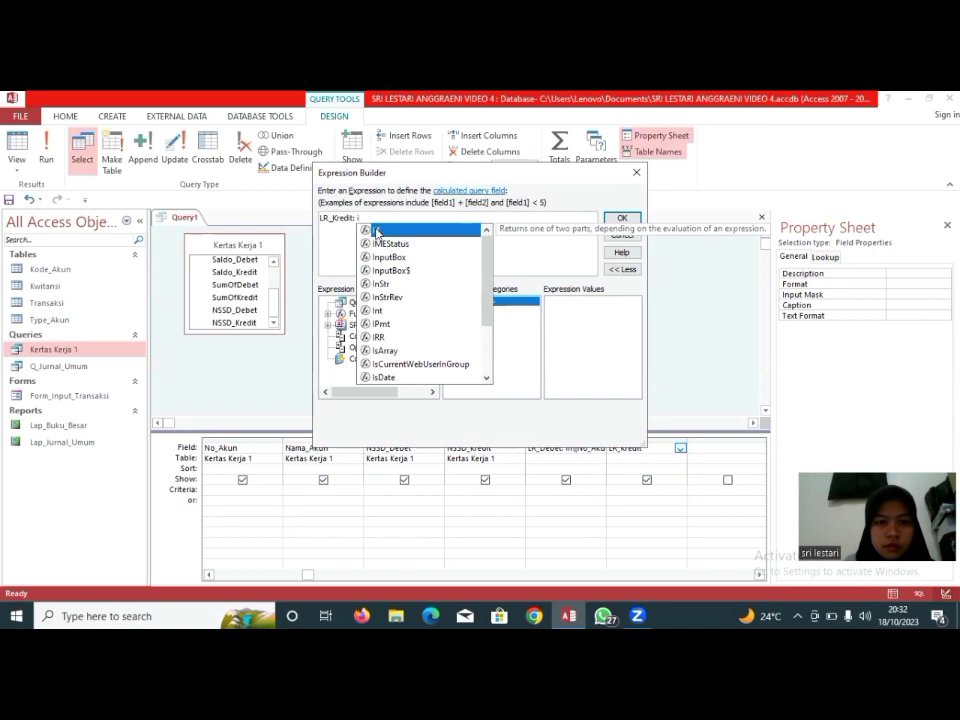
double_click(376, 231)
type("[")
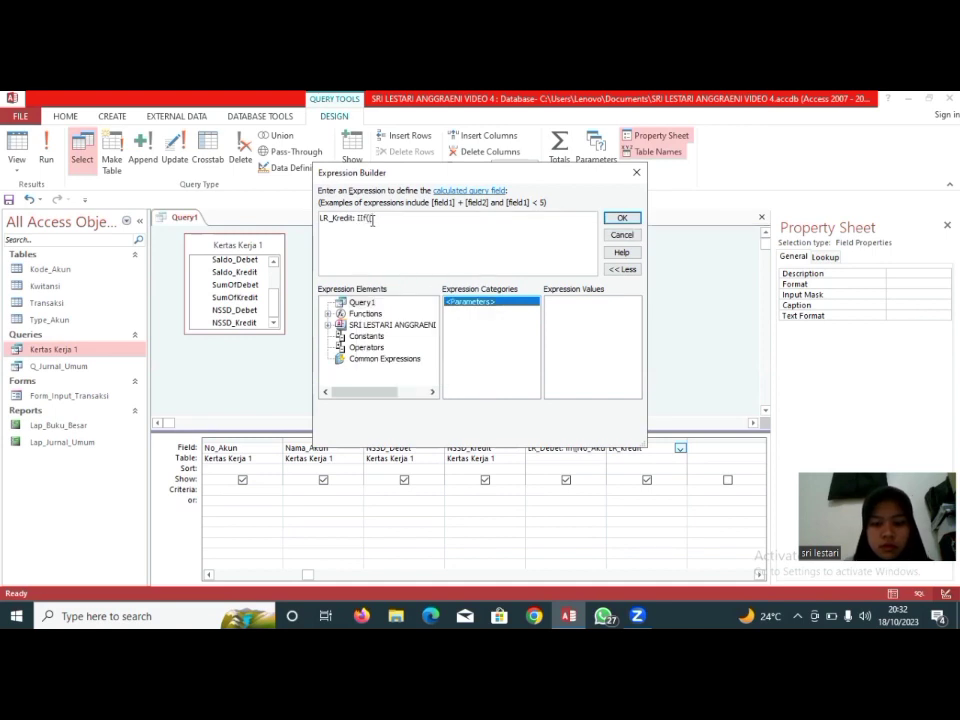
type("n")
key("BackSpace")
type("No_")
key("Caps_Lock")
type("A")
key("Caps_Lock")
type("kun")
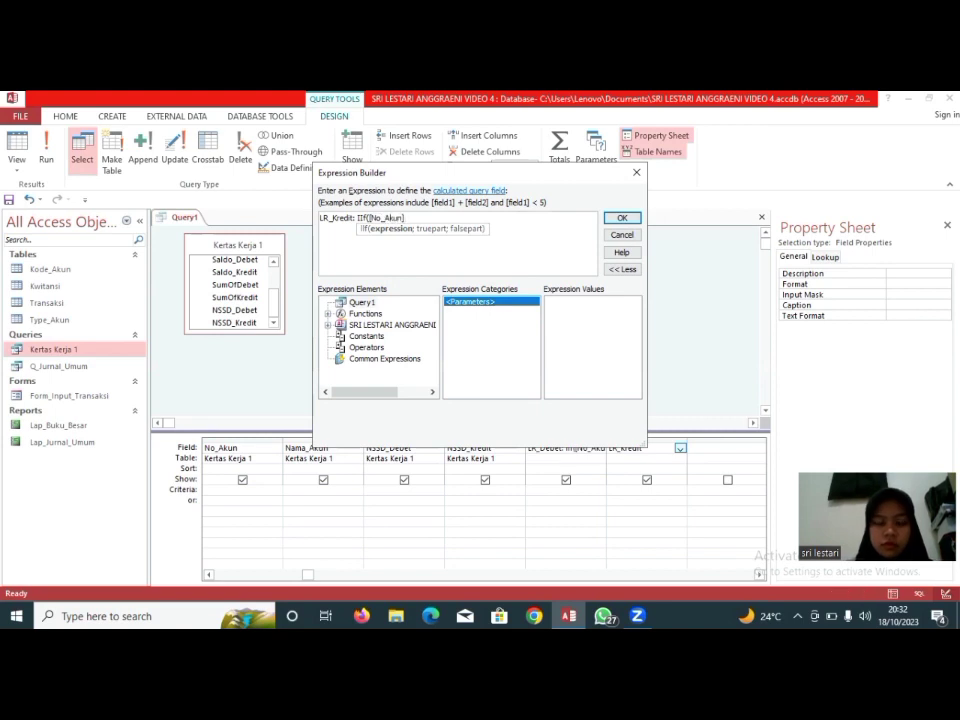
type("] <\"")
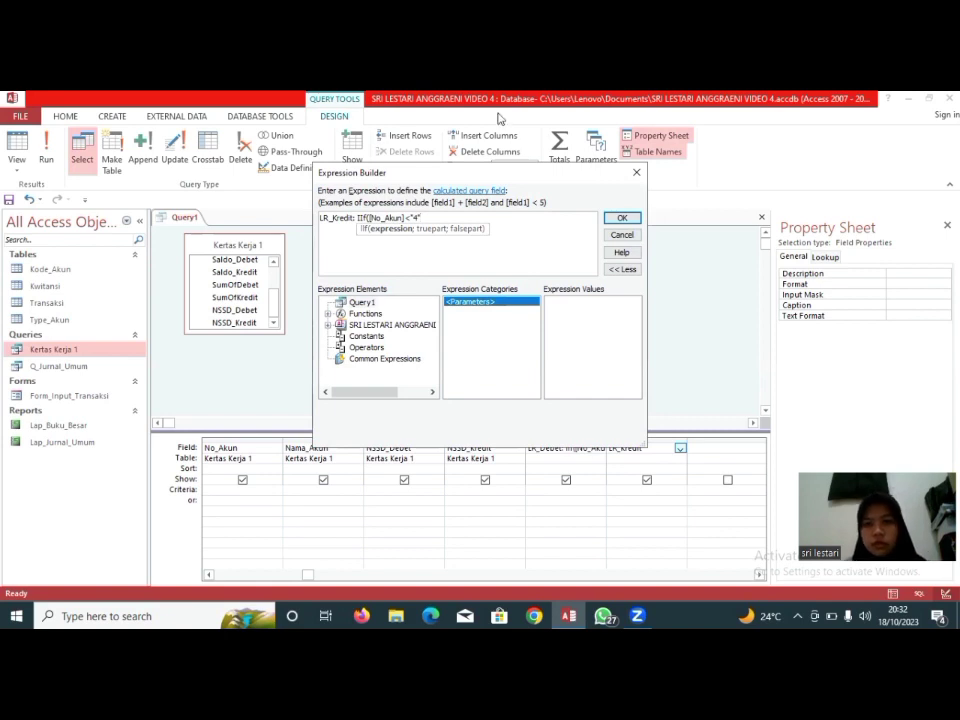
type("4\";0;[NSSD_Kredit])")
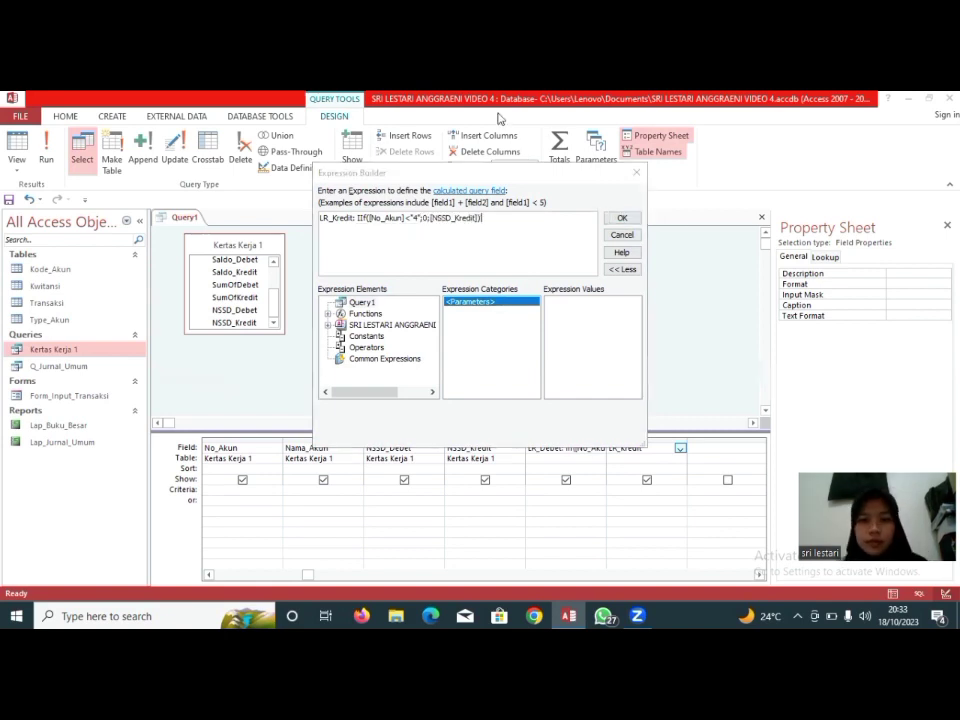
left_click(621, 219)
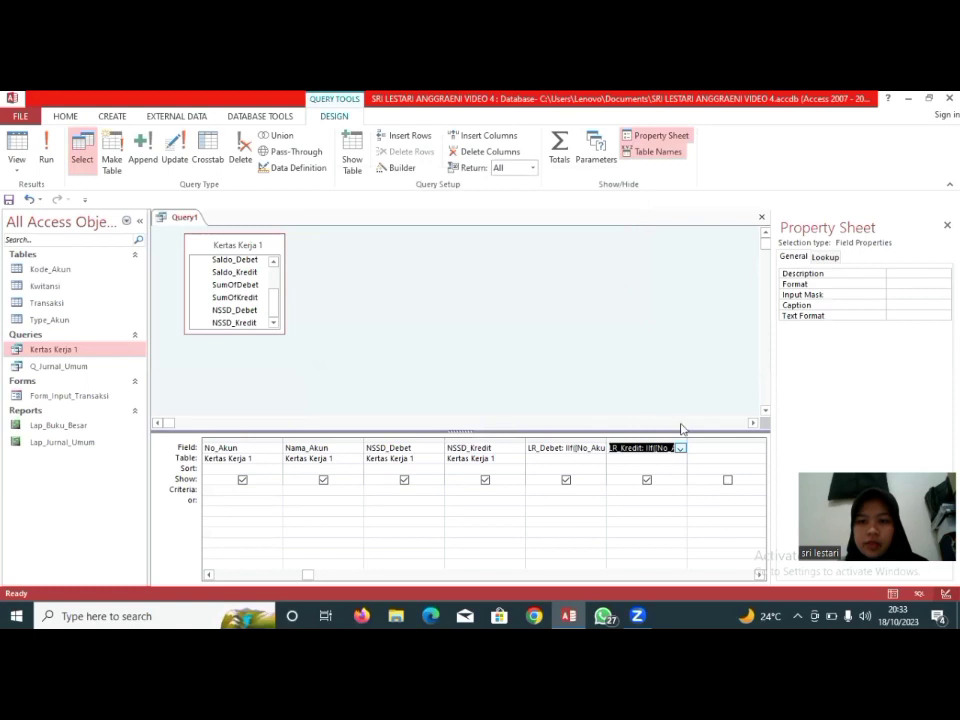
- Set the format of the LR_Kredit field to Currency
left_click(870, 278)
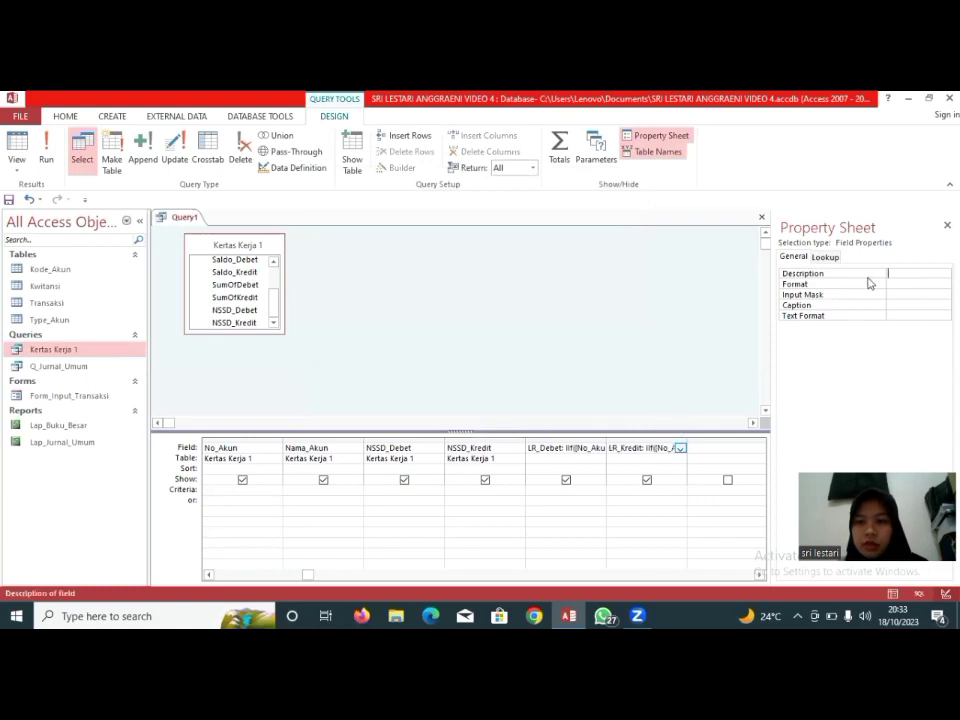
left_click(944, 284)
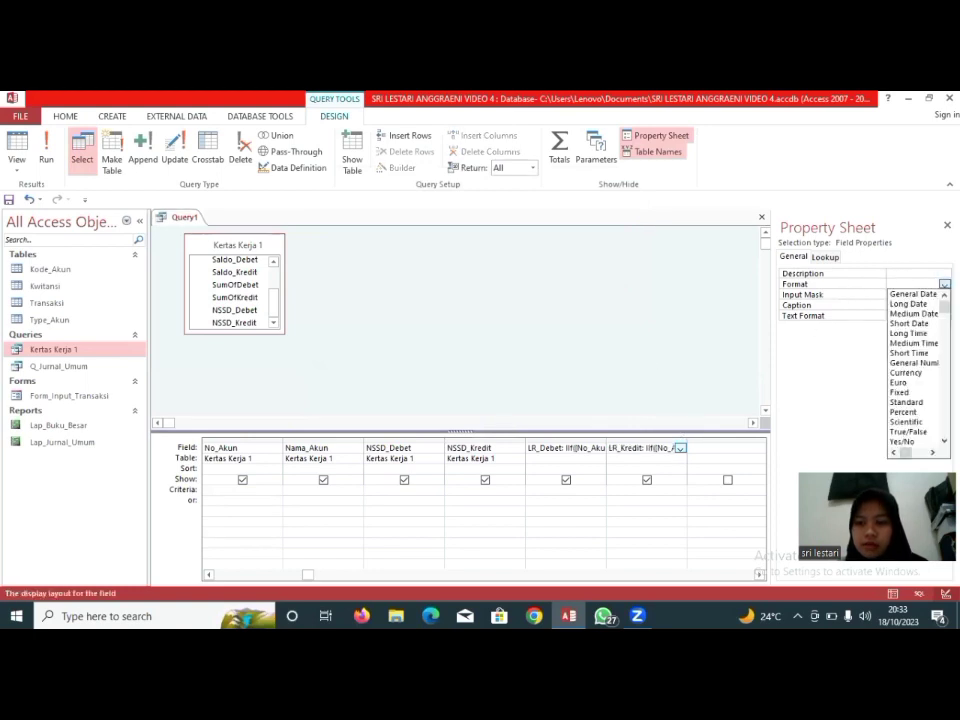
left_click(915, 372)
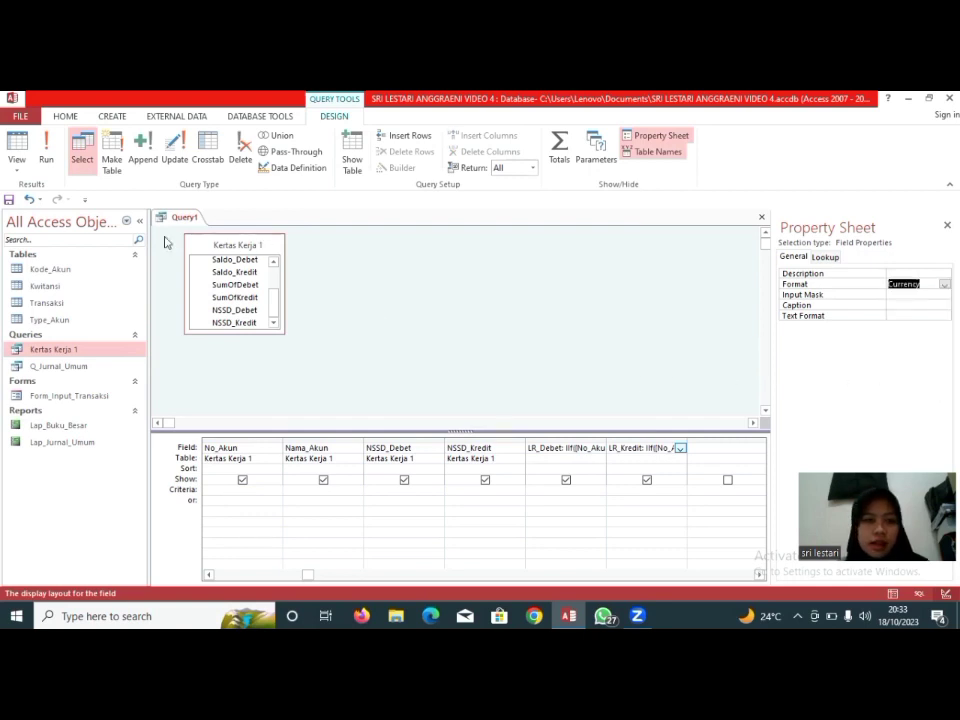
- Run the query and widen the LR_Kredit and LR_Debet columns in the datasheet
left_click(47, 148)
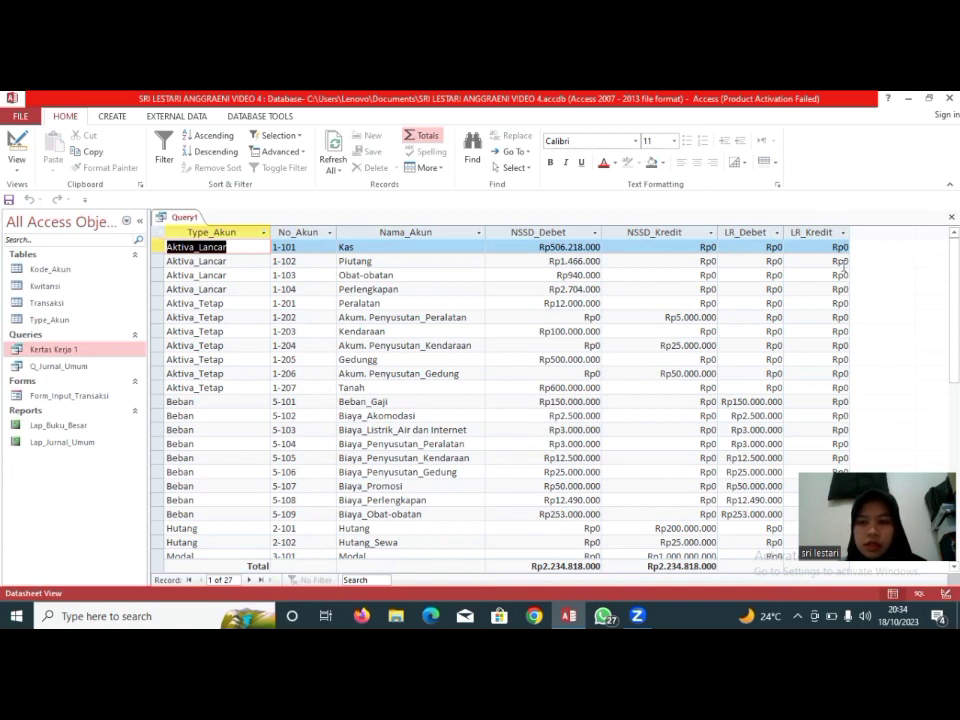
left_click_drag(849, 226, 874, 226)
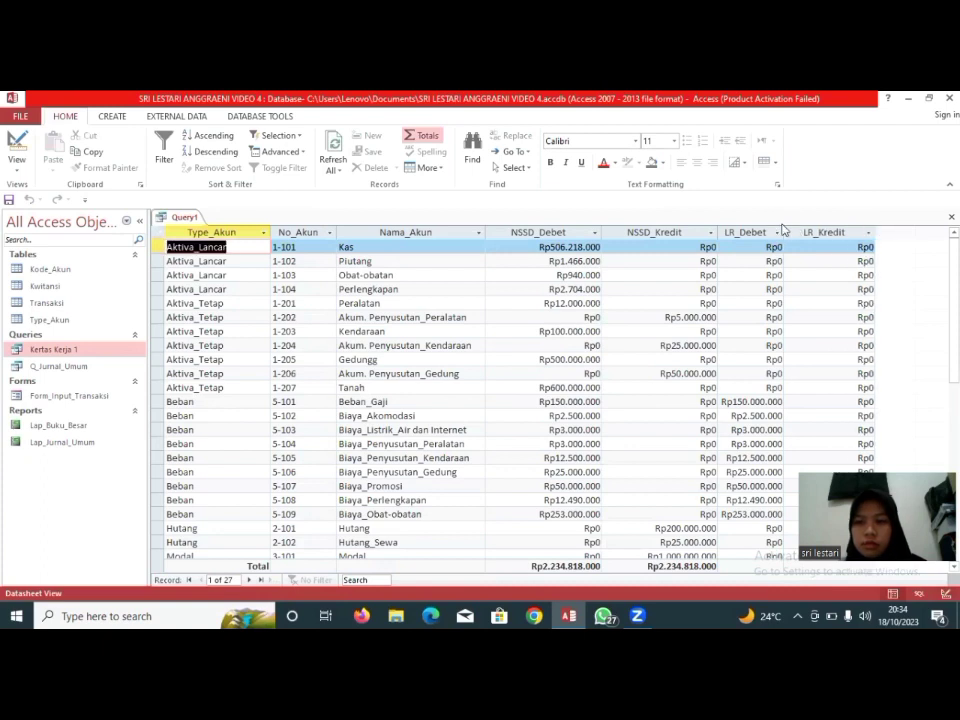
left_click_drag(785, 231, 797, 231)
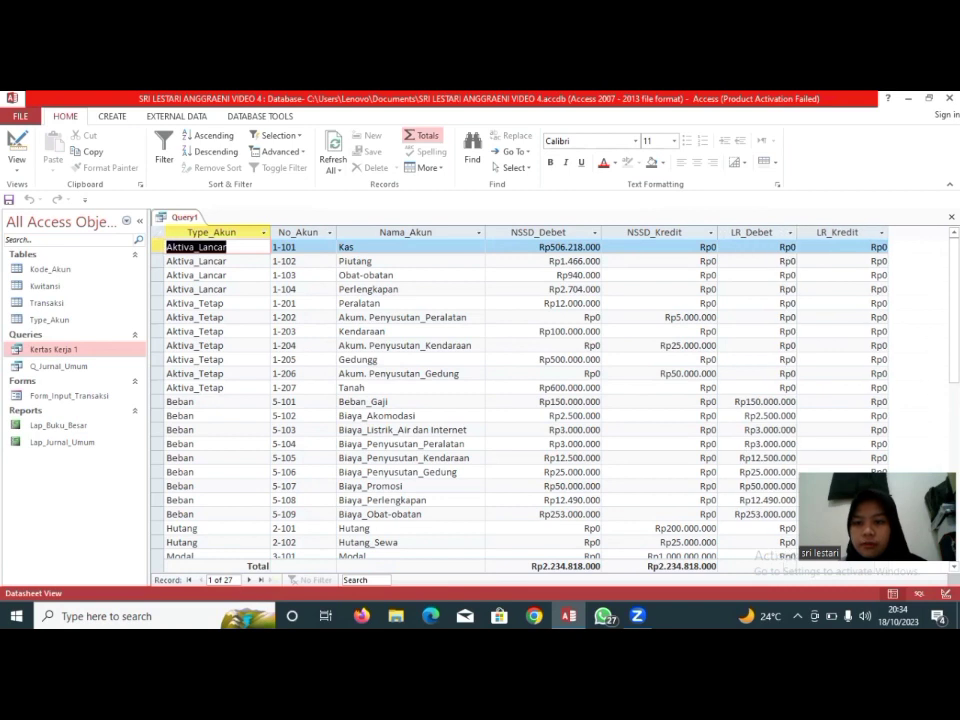
- Add Sum totals for LR_Debet and LR_Kredit in the datasheet's Total row
scroll(770, 306, "down", 7)
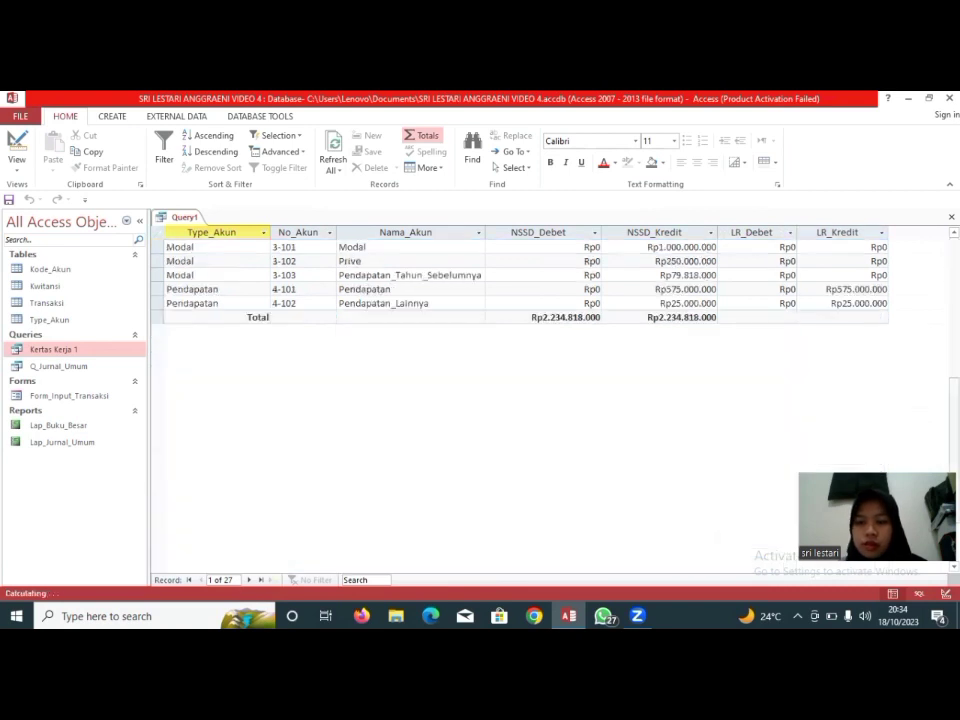
left_click(768, 316)
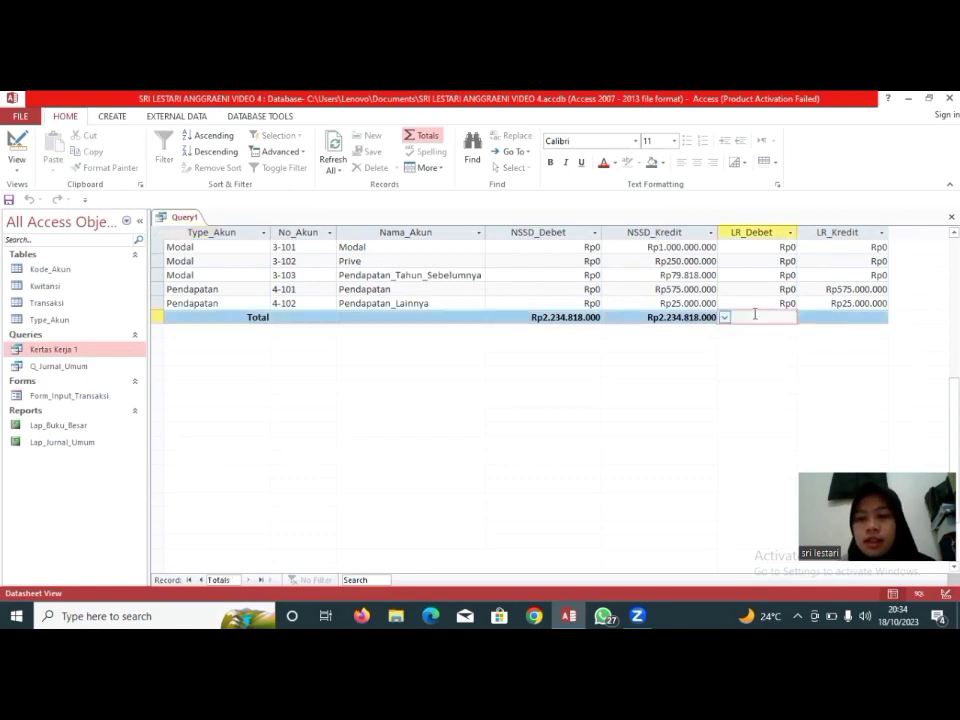
left_click(724, 318)
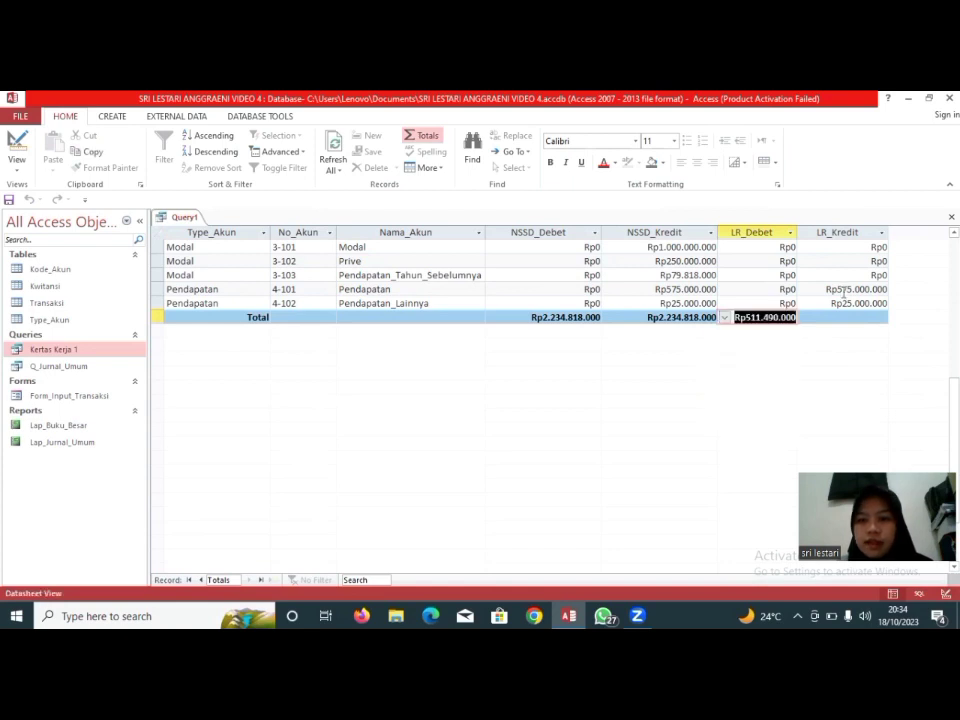
left_click(812, 318)
left_click(805, 318)
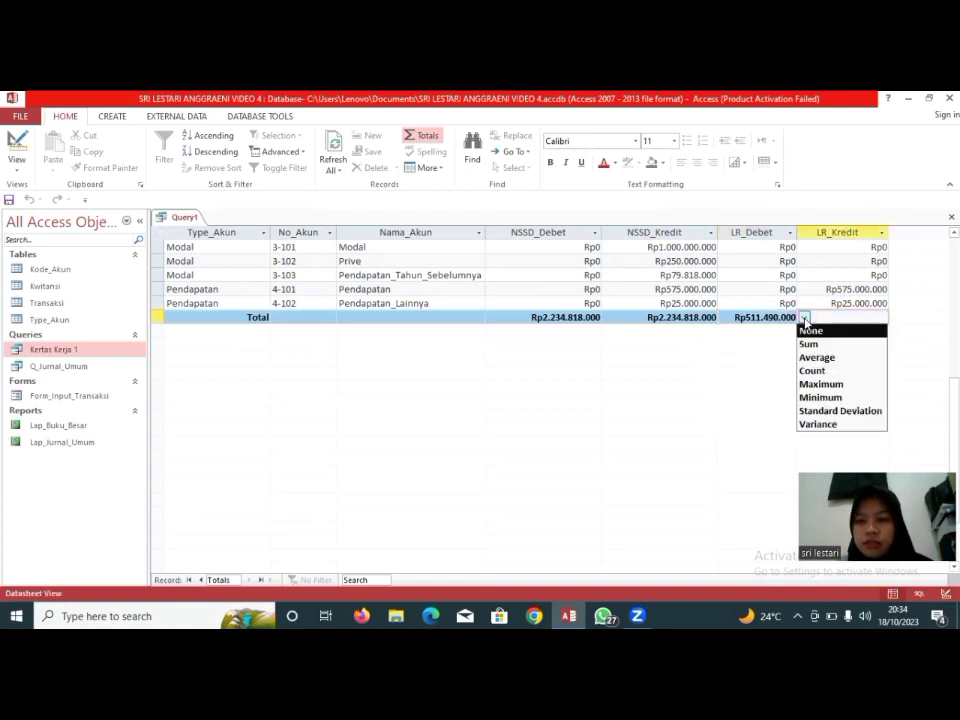
left_click(812, 343)
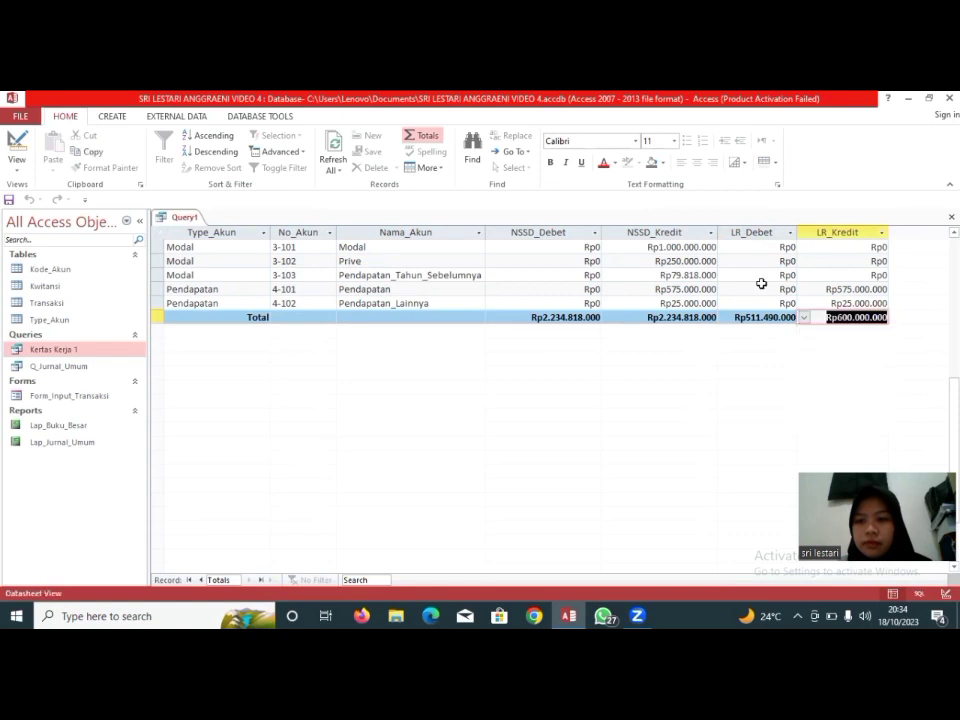
left_click(648, 126)
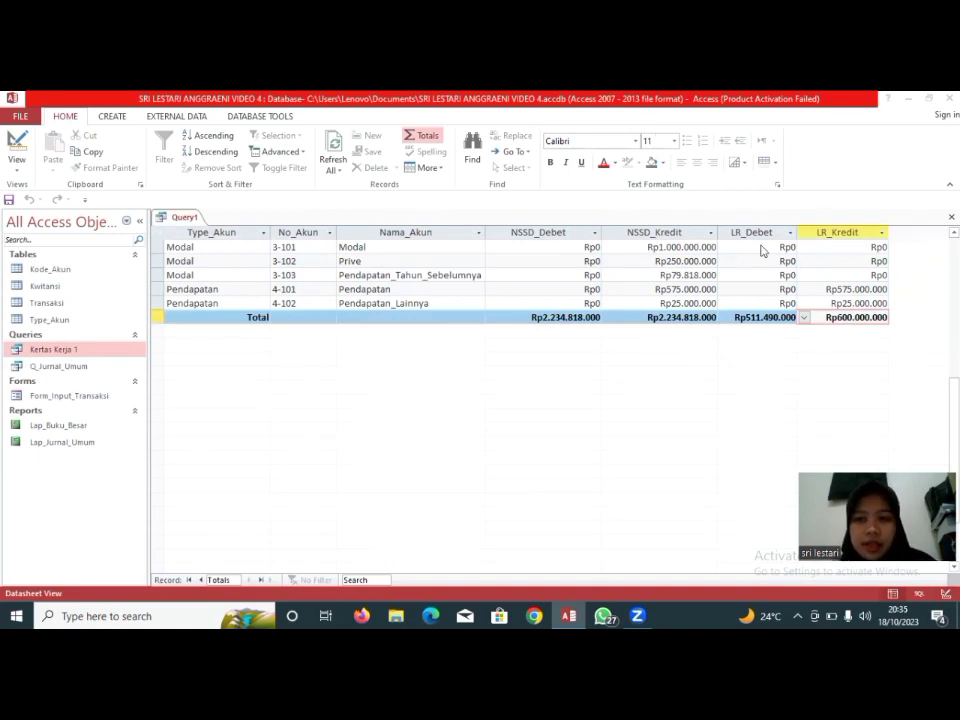
- Return the query to design view and enter the field name NR_Debet in the empty column after LR_Kredit
left_click(20, 147)
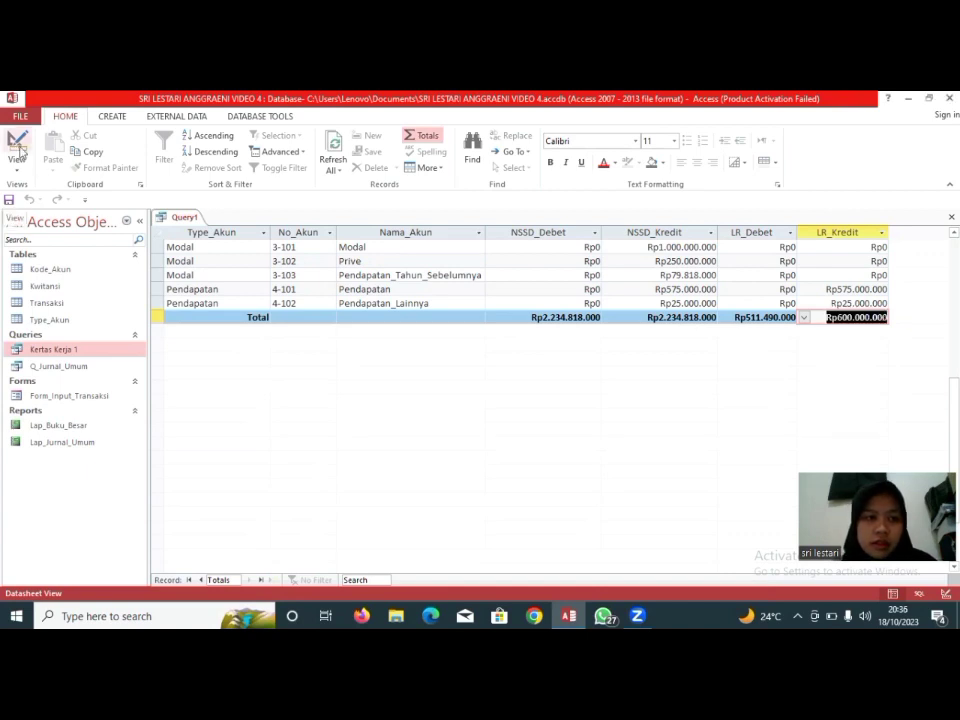
left_click(18, 150)
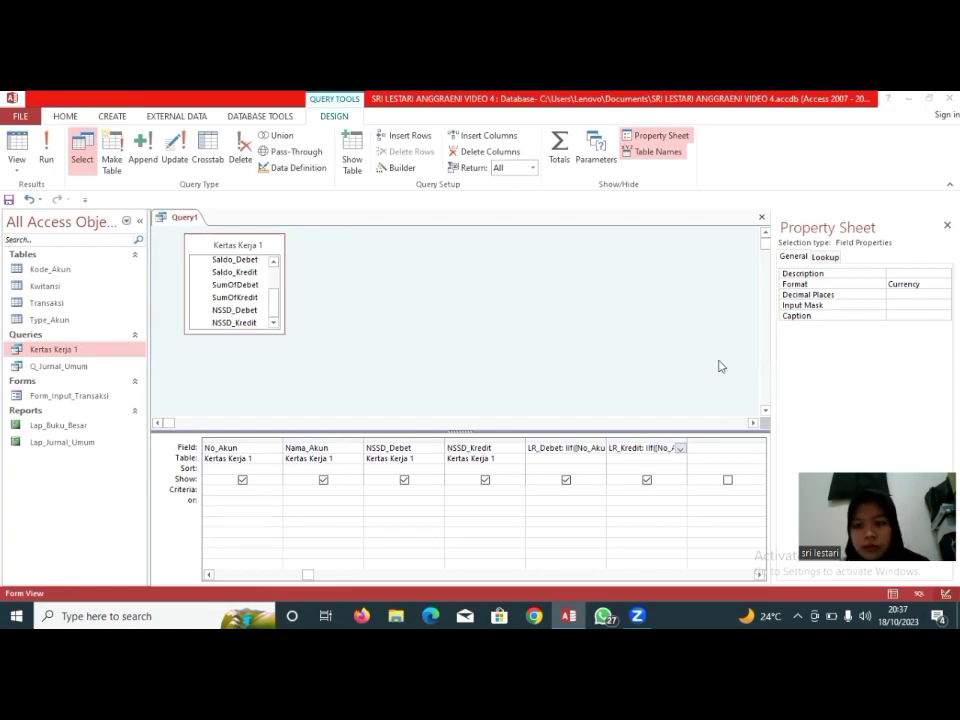
left_click(707, 450)
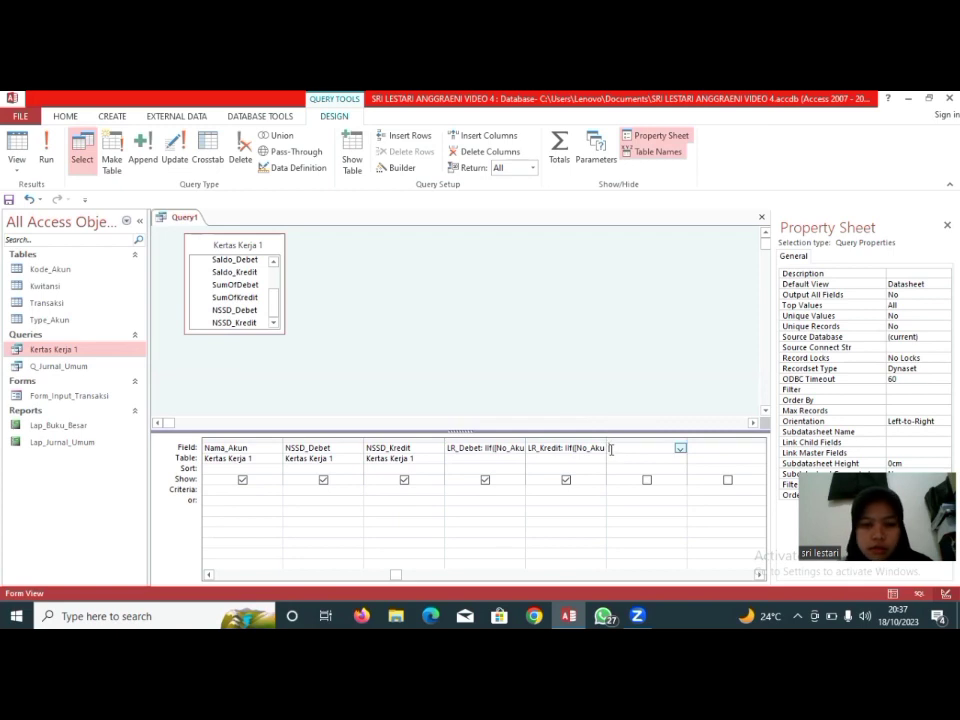
type("N")
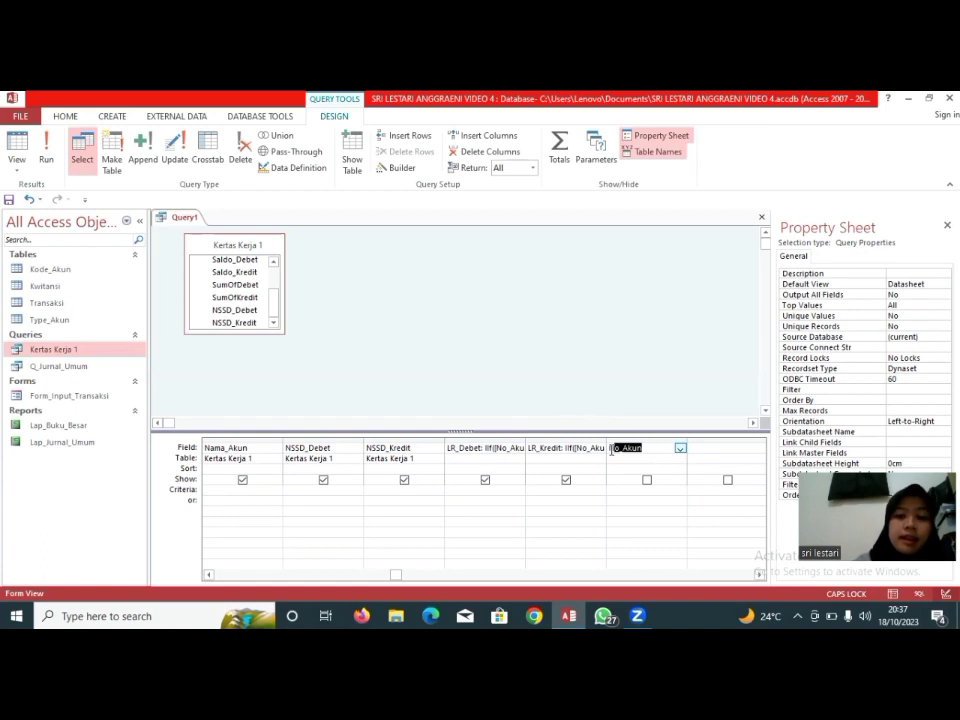
type("IIf([")
type("L")
type("R_Debet")
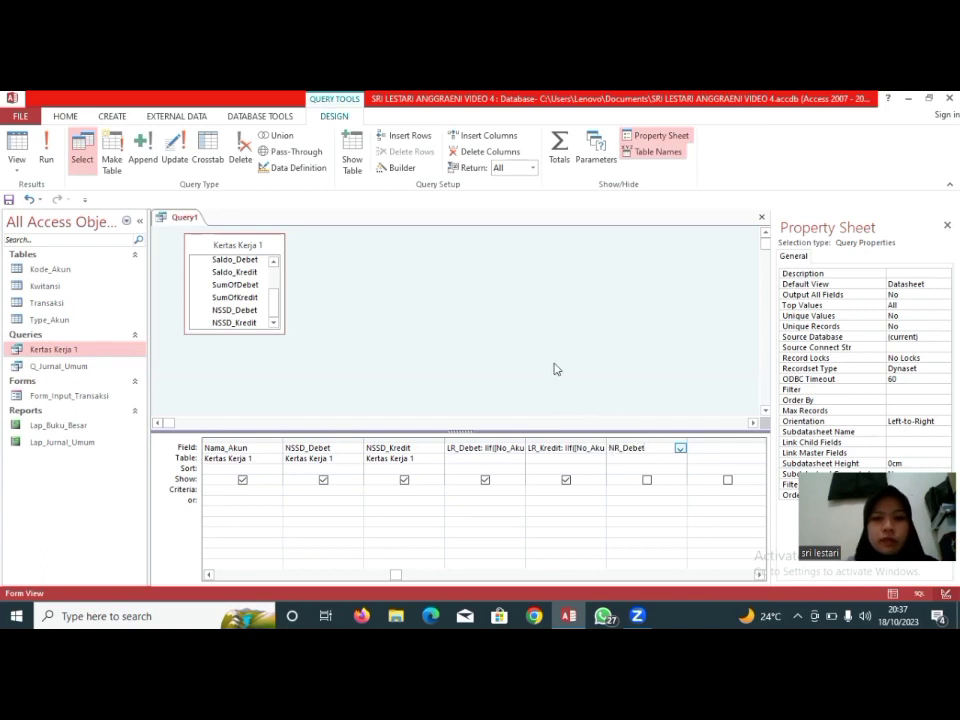
- Open the NR_Debet column in the Expression Builder and start its expression as NR_Debet: IIf([No_Akun]
left_click(413, 170)
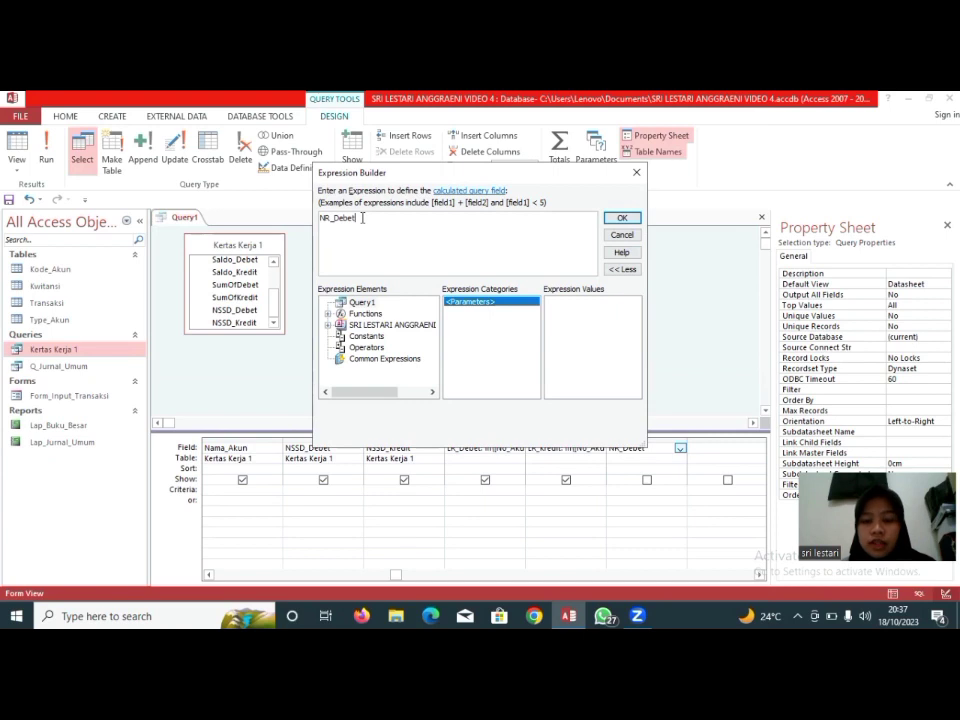
type(": ")
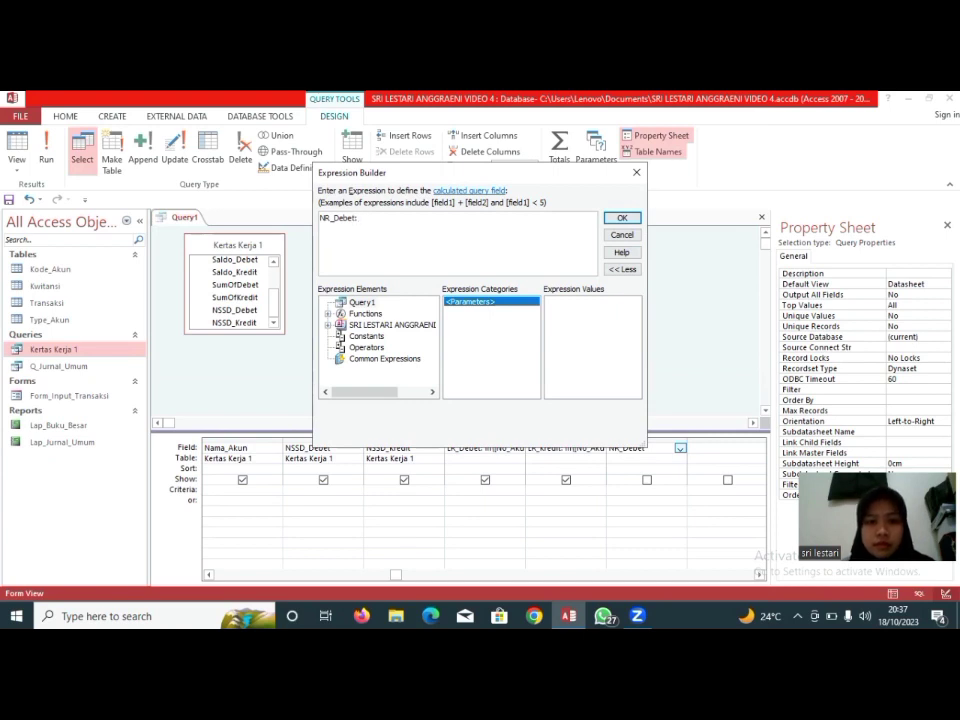
type("I")
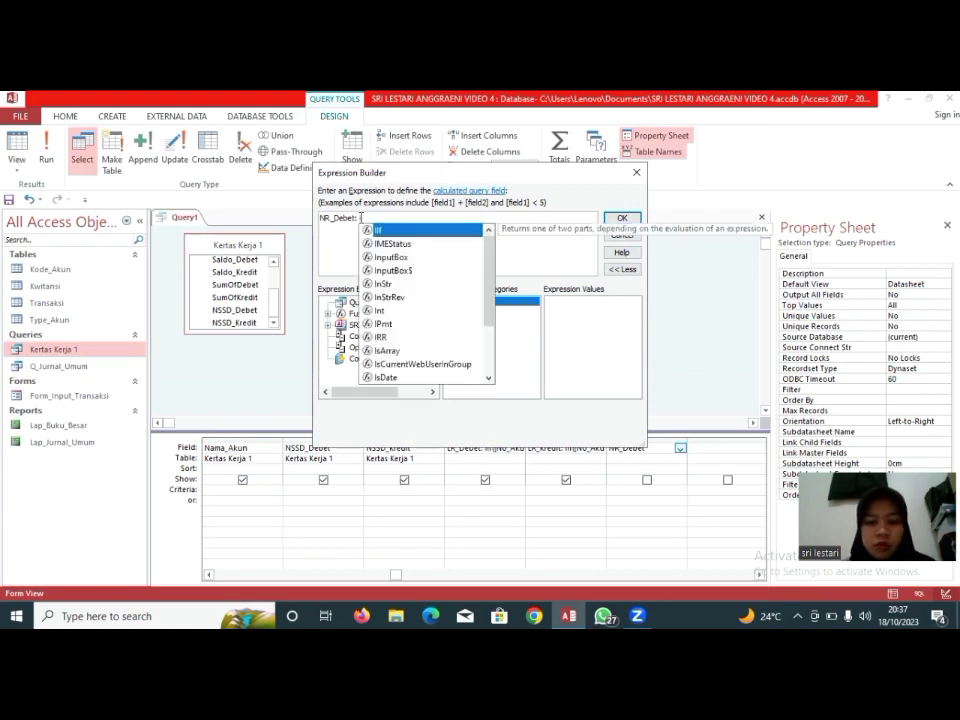
double_click(380, 231)
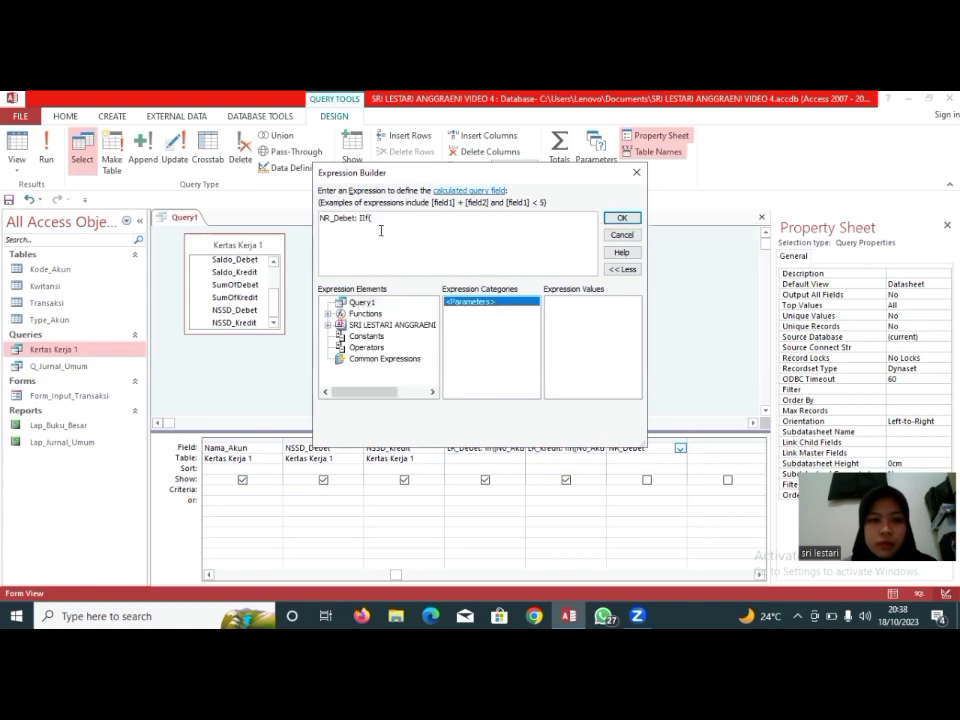
type("No")
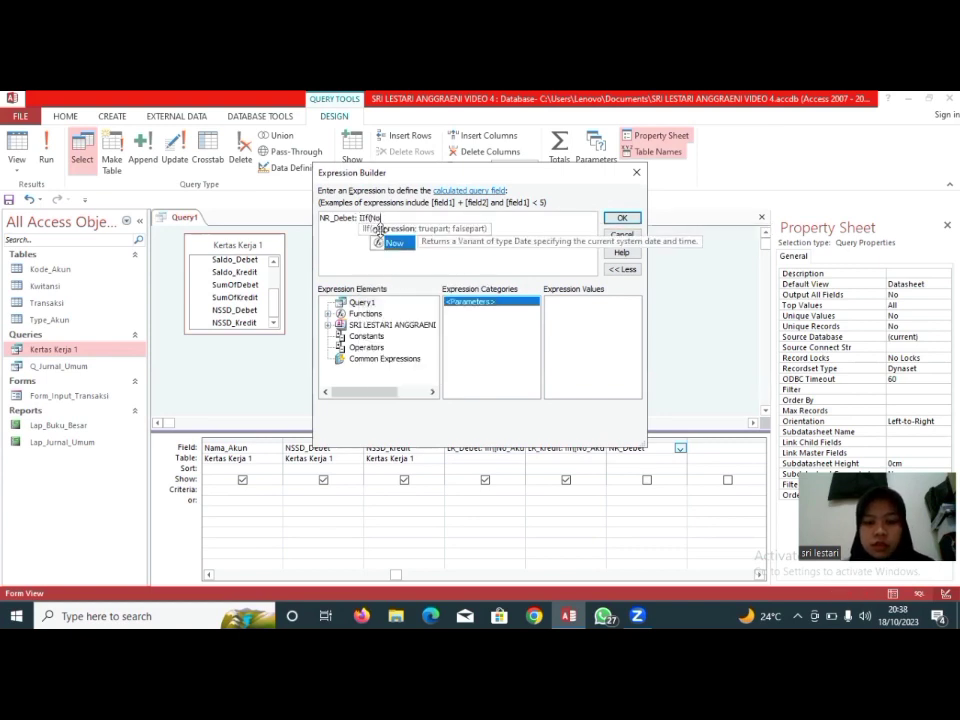
type("_Akun")
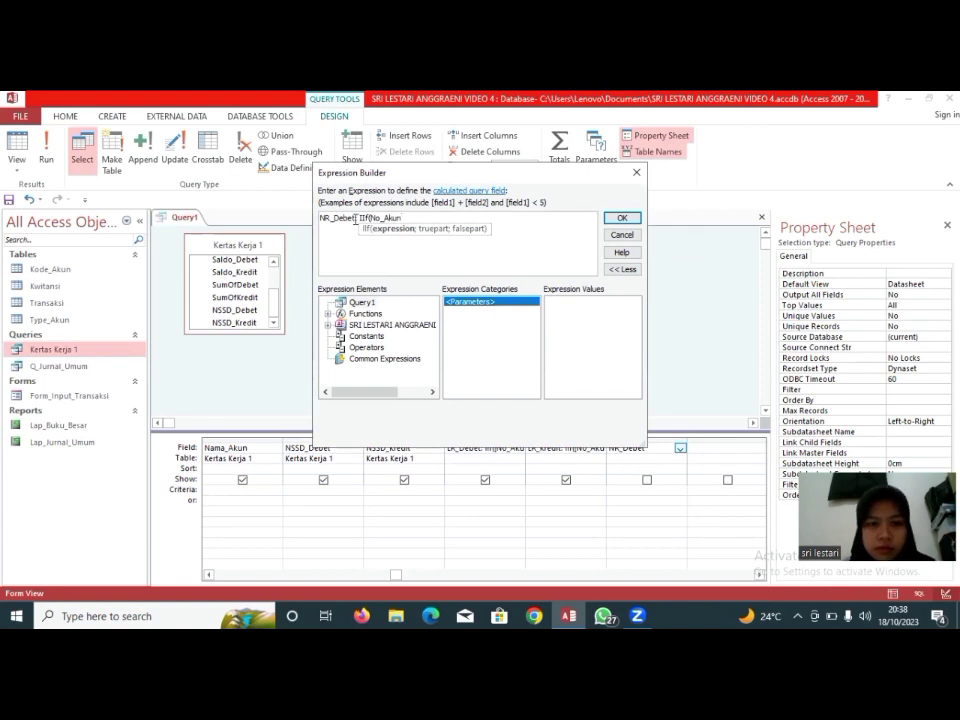
left_click(372, 218)
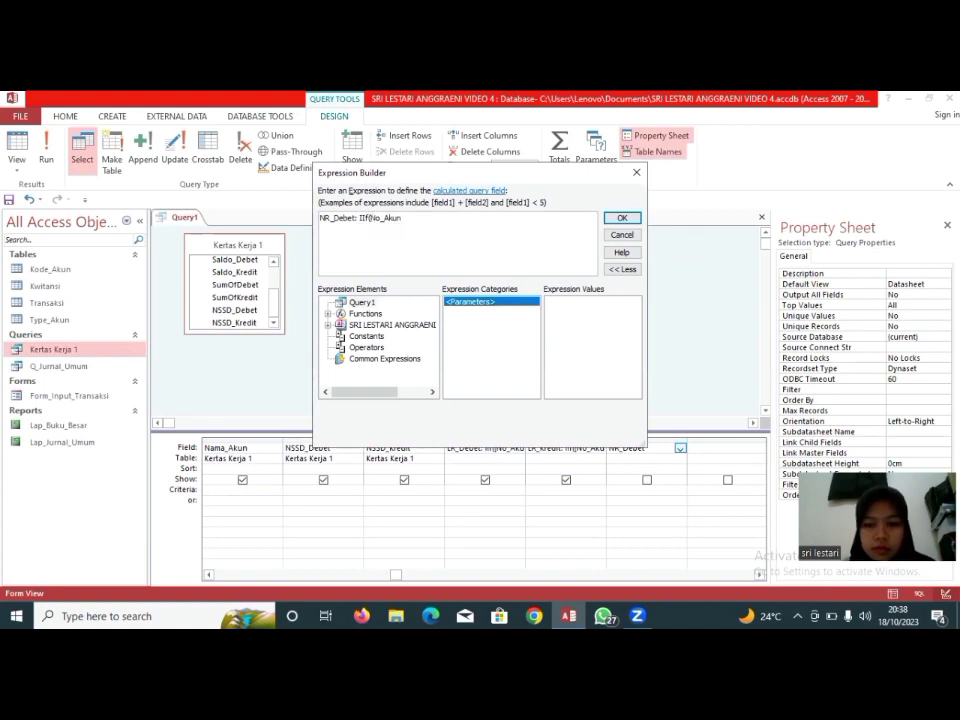
type("[")
key("End")
type("]")
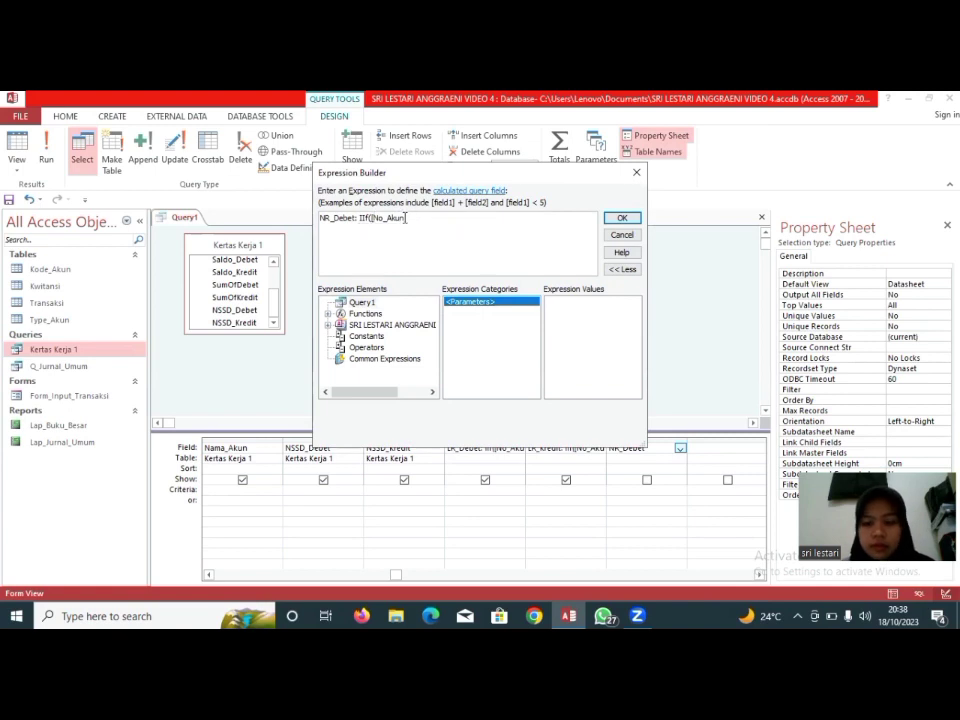
type("]")
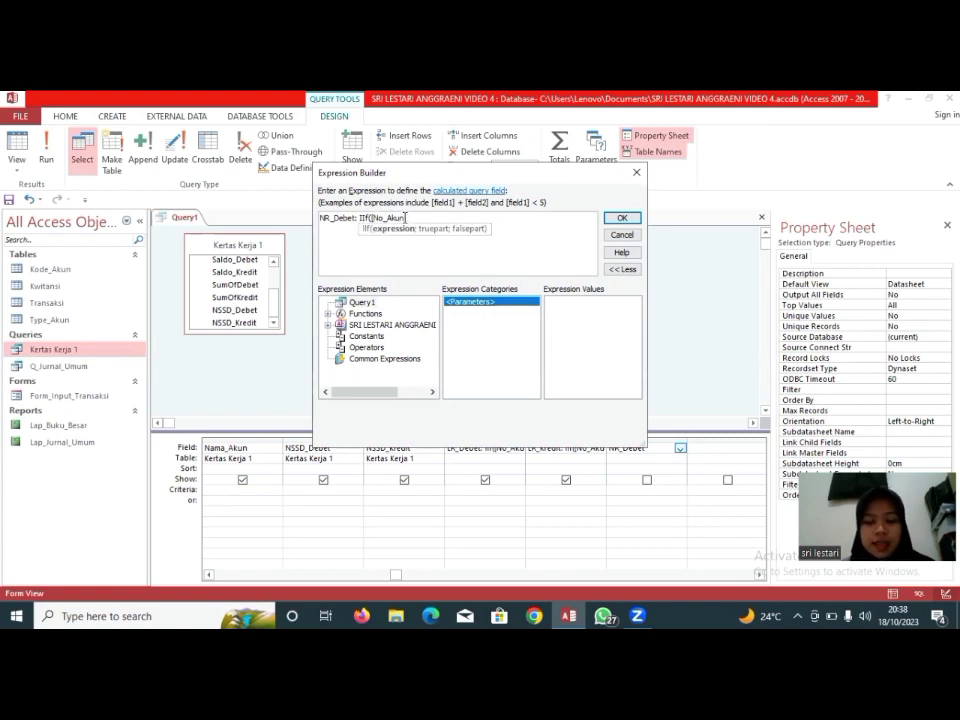
- Continue the NR_Debet IIf expression with the comparison >"4", the true part 0 and a bracketed field as false part
type(">")
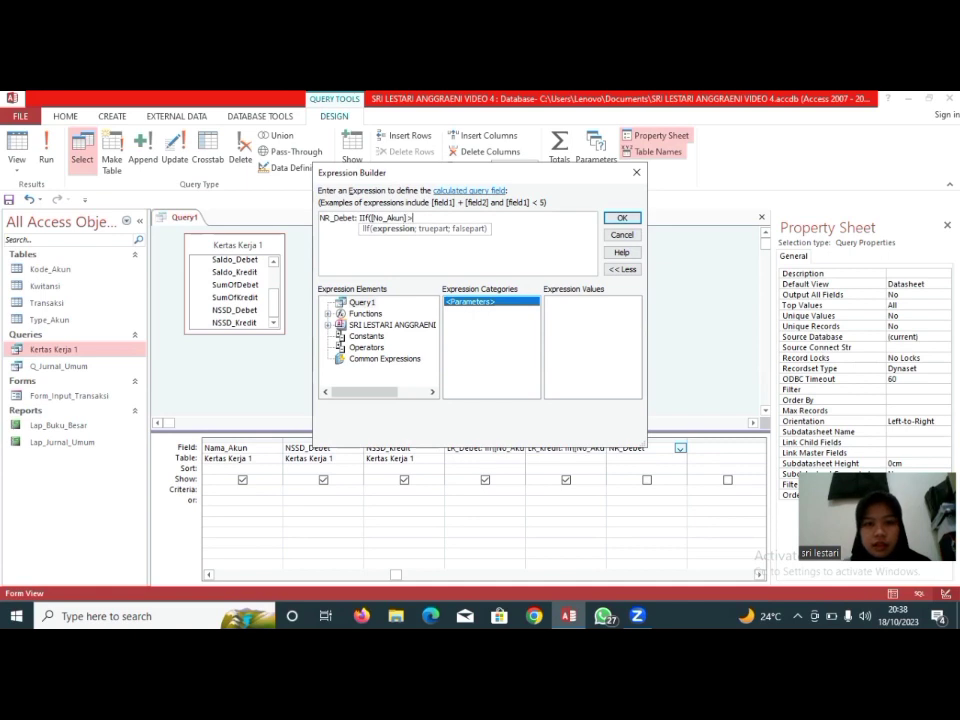
type("4\"")
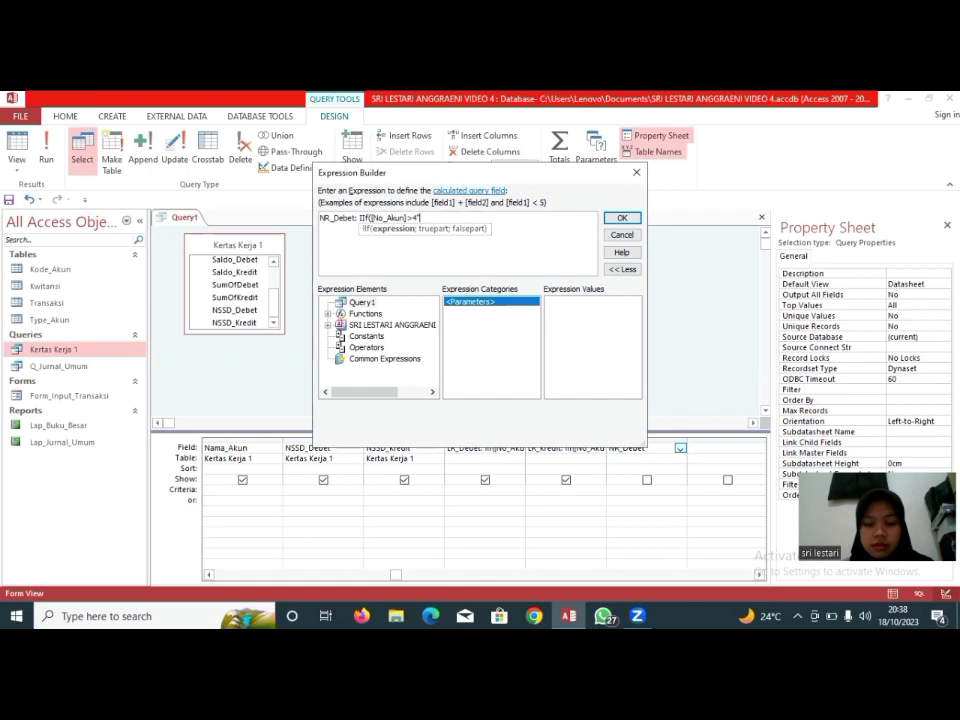
key("BackSpace")
key("BackSpace")
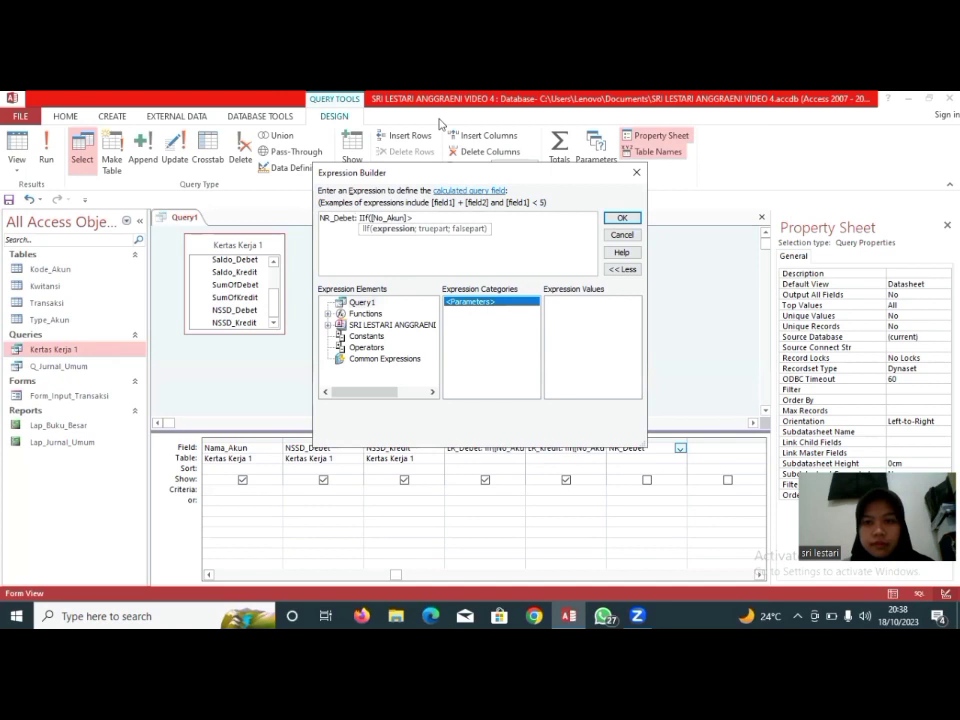
type("\"4\";0;[")
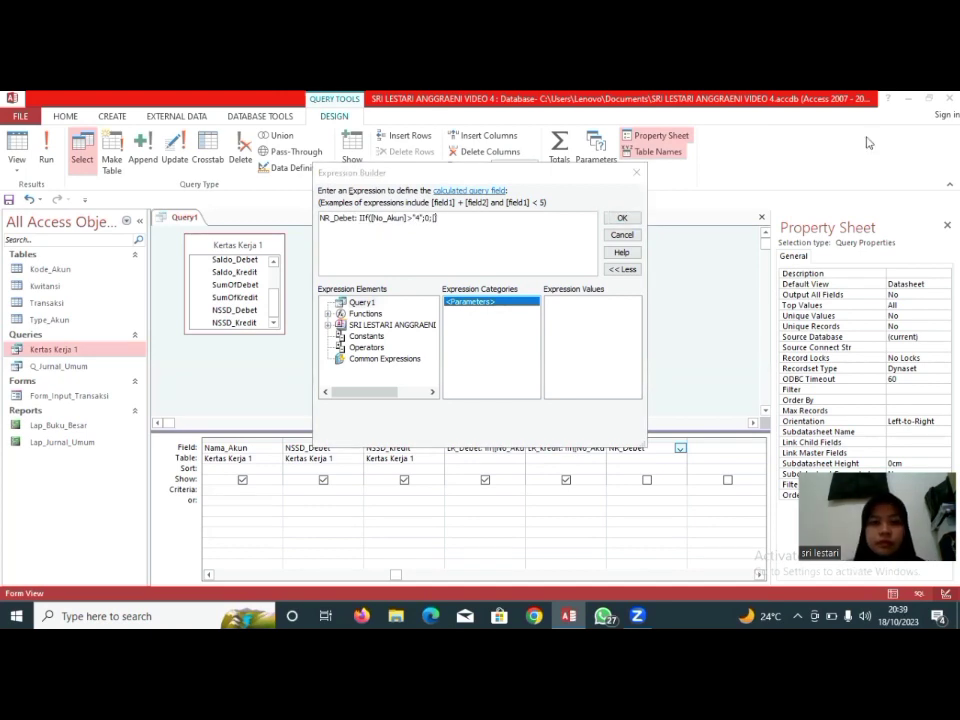
- Complete the NR_Debet expression as IIf([No_Akun]>"4";0;[NSSD_Debet]) and accept it
left_click(439, 220)
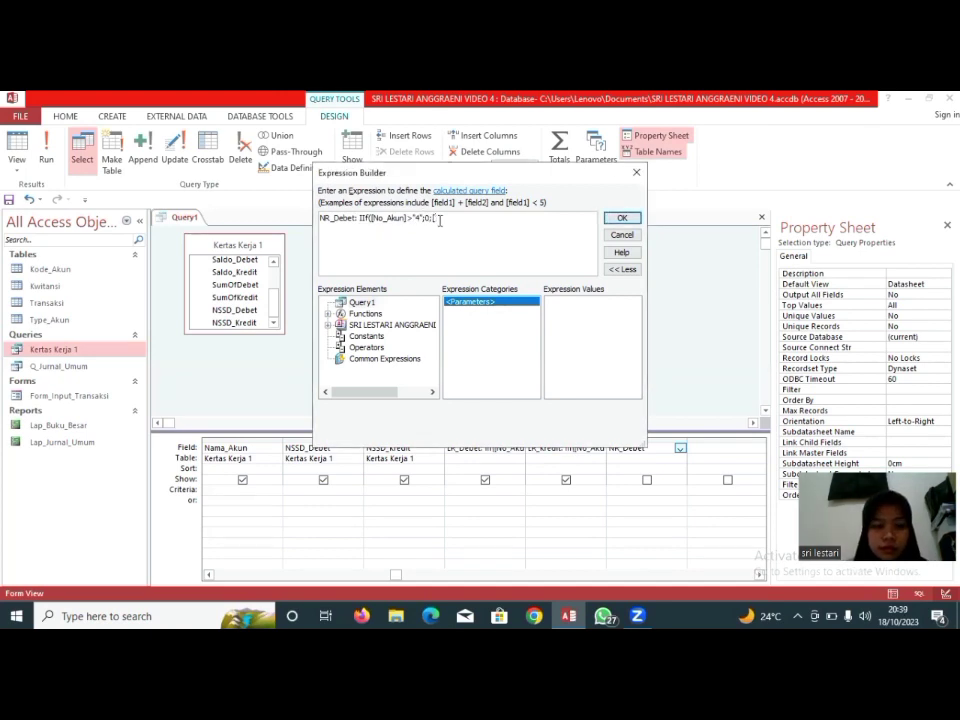
type("NSSD")
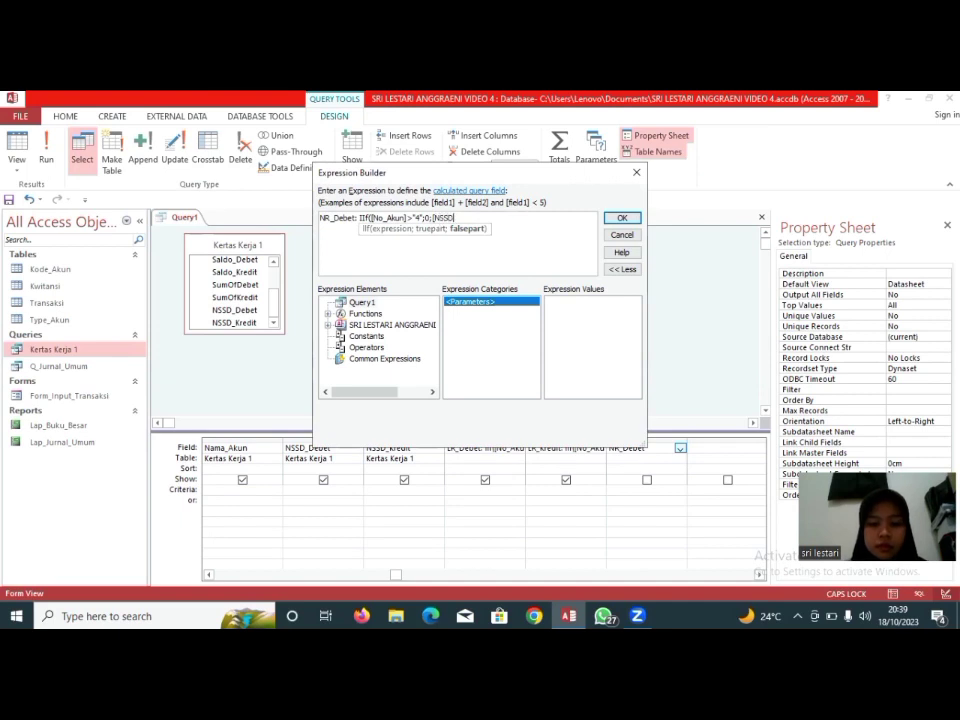
type("_D")
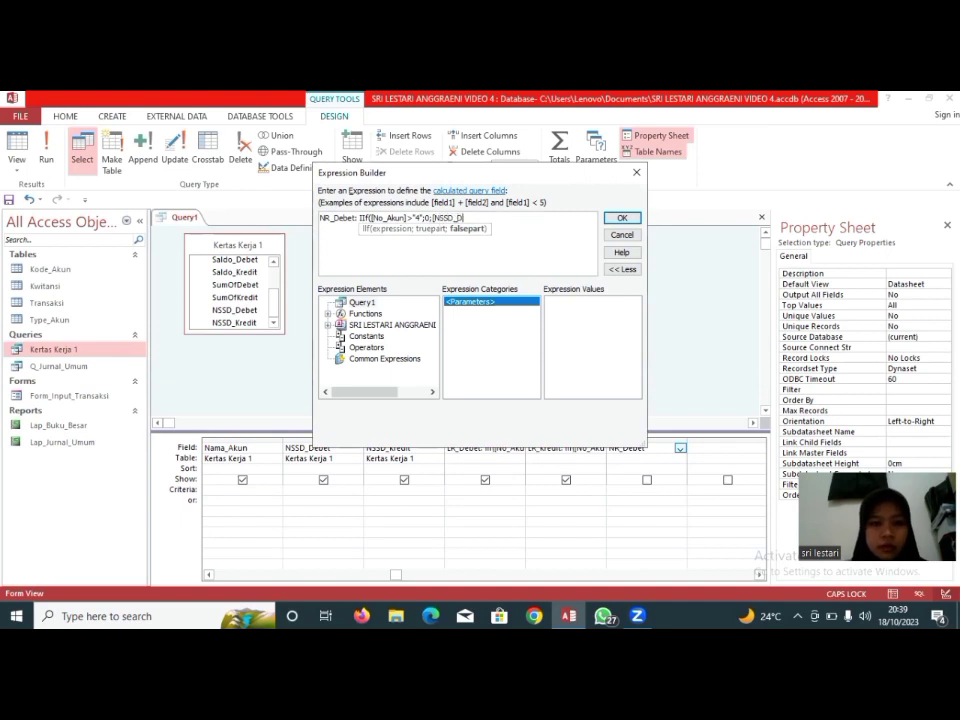
type("ebet")
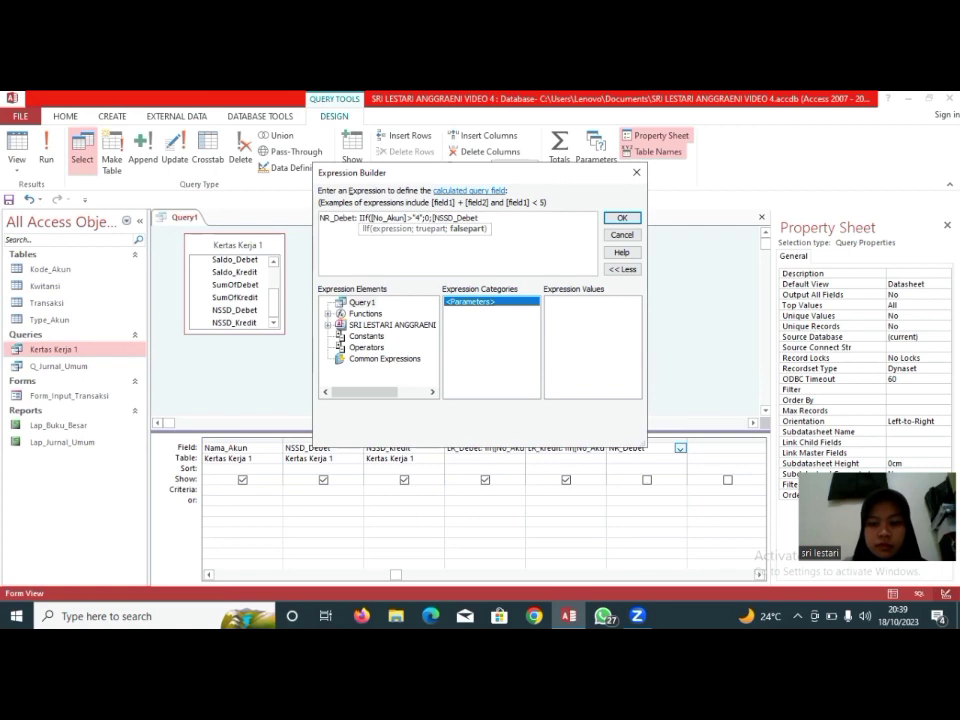
type("])")
key("BackSpace")
key("BackSpace")
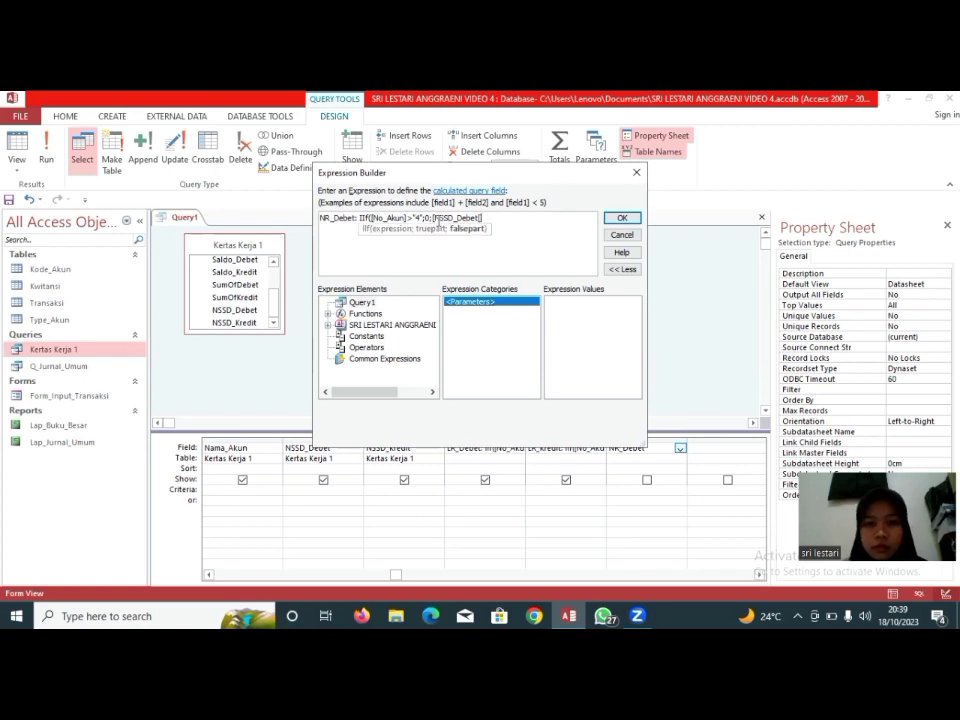
type("]")
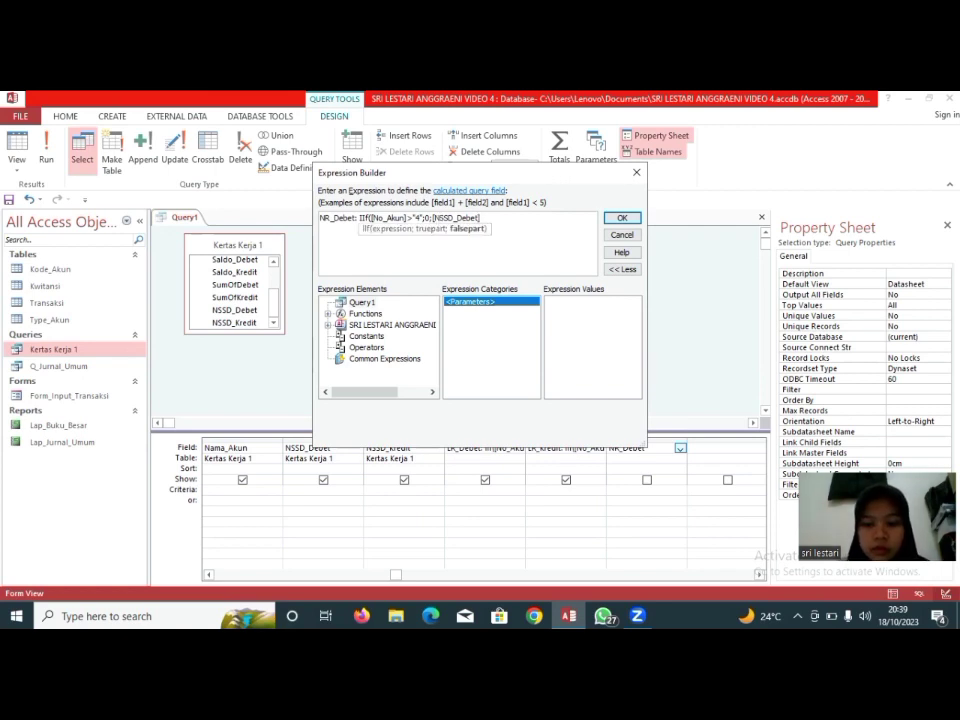
type(")")
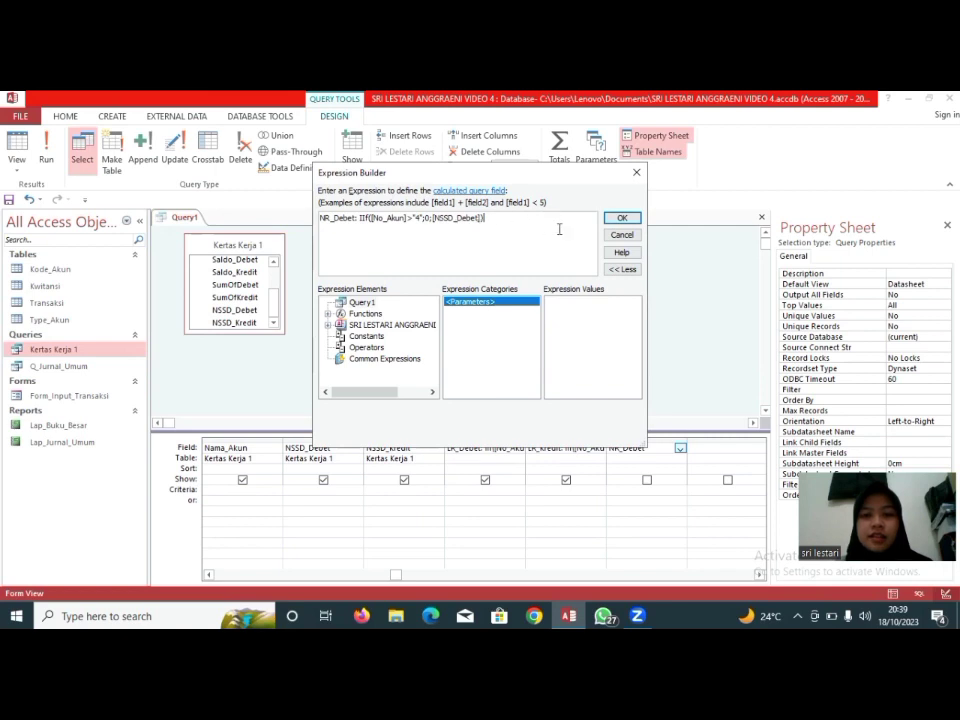
left_click(605, 158)
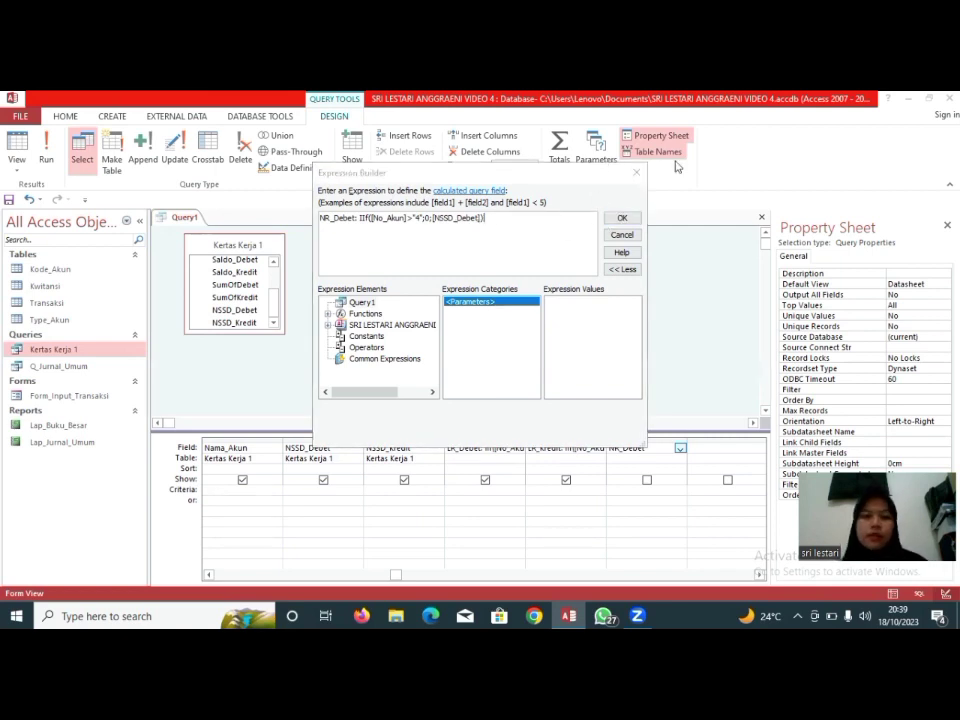
left_click(620, 219)
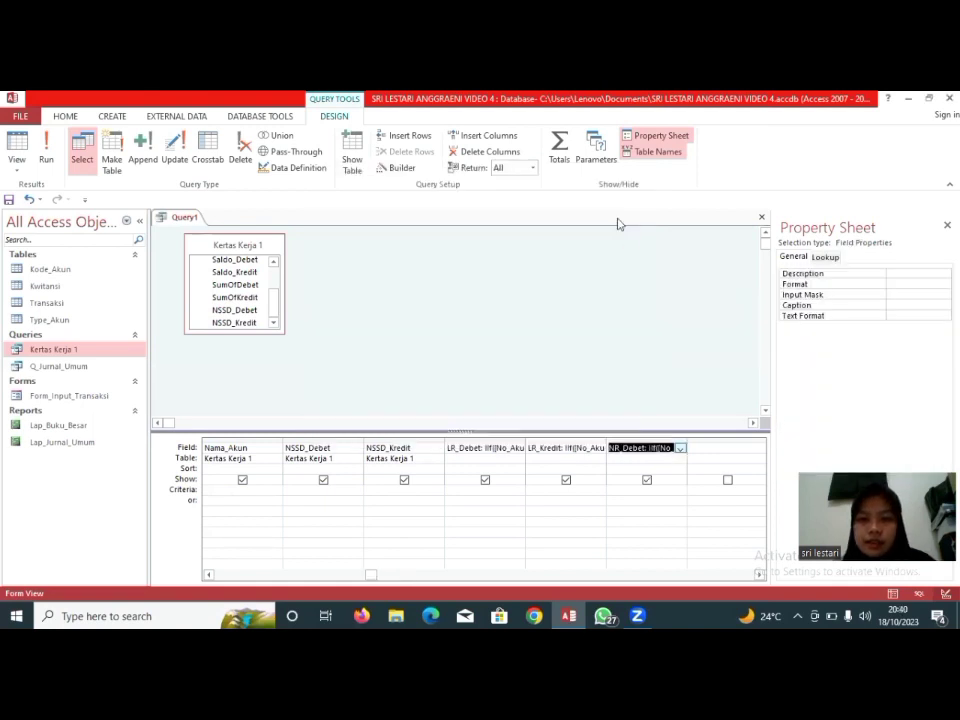
- Set the NR_Debet field's format to Currency and run the query
left_click(846, 286)
left_click(944, 285)
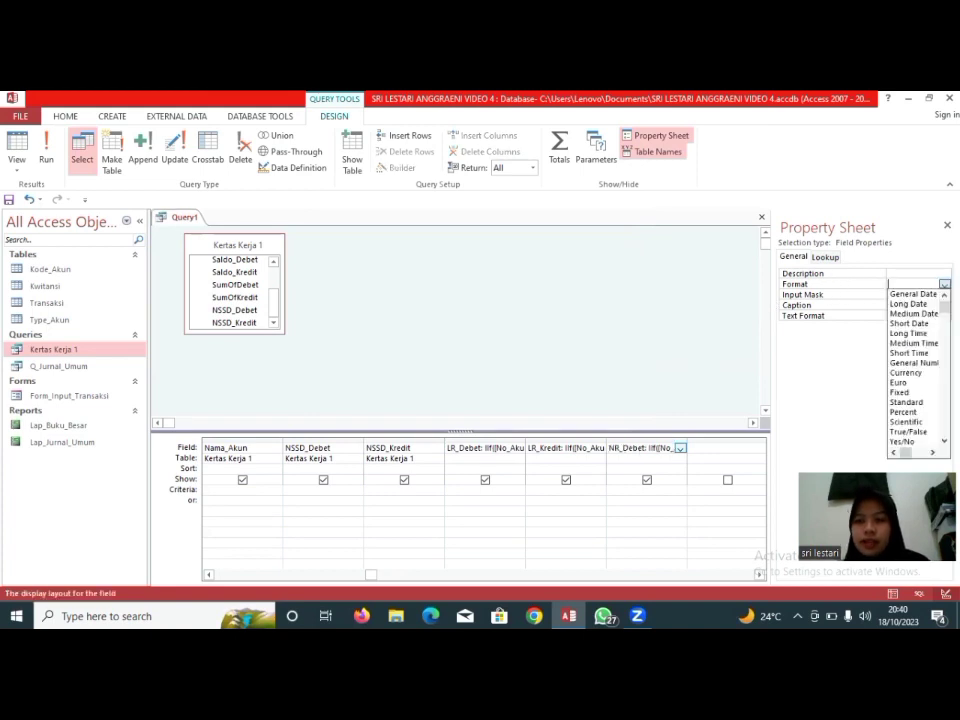
left_click(931, 372)
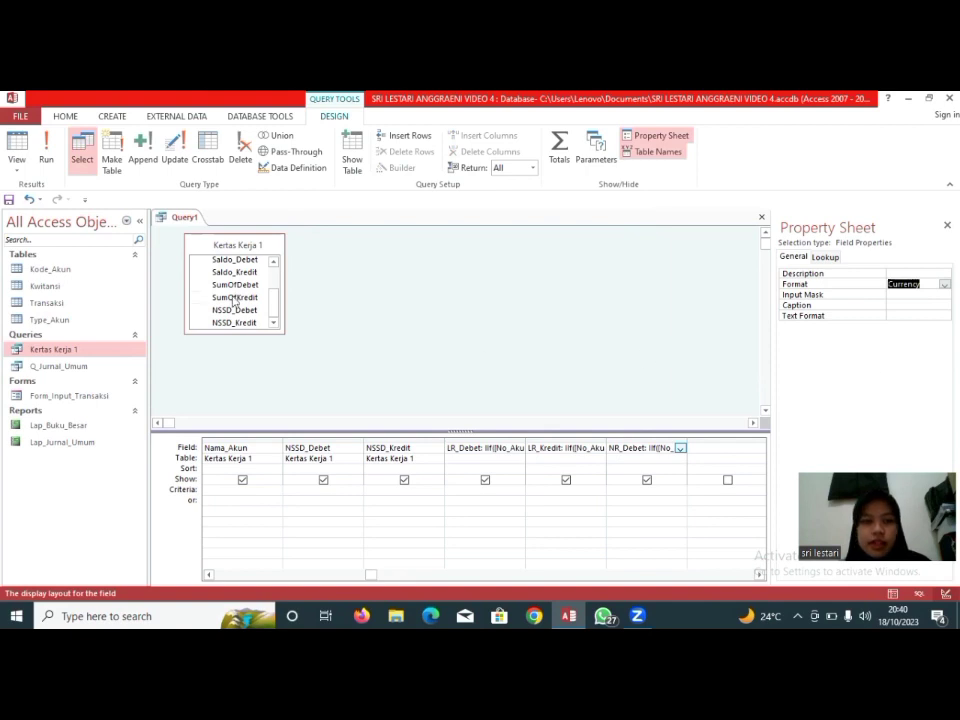
left_click(46, 148)
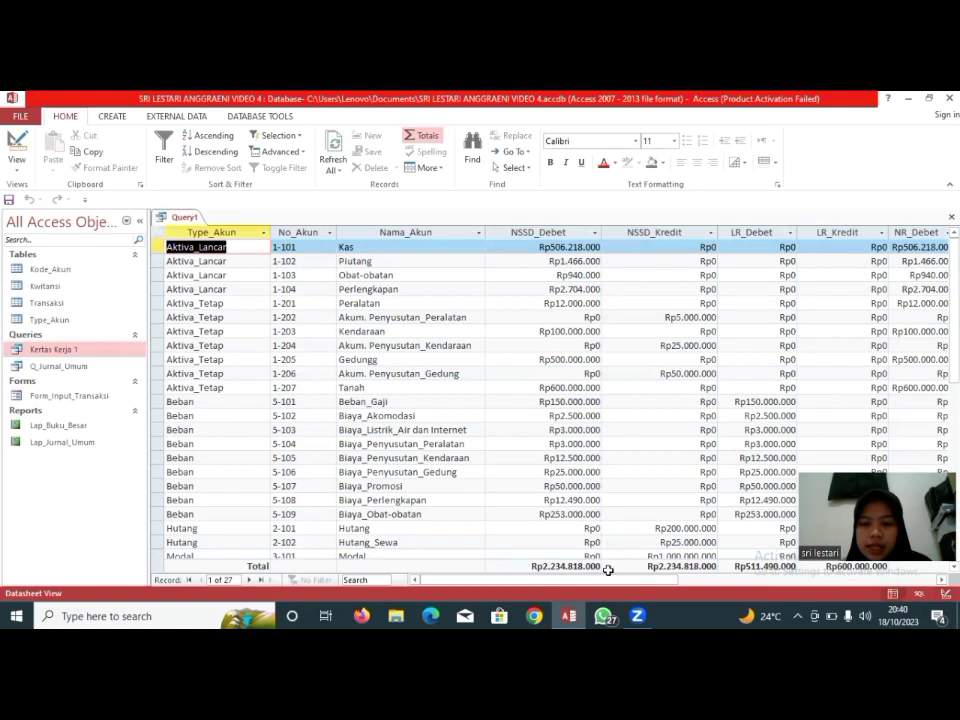
- Widen the NR_Debet column slightly and set its total row to Sum
left_click(685, 580)
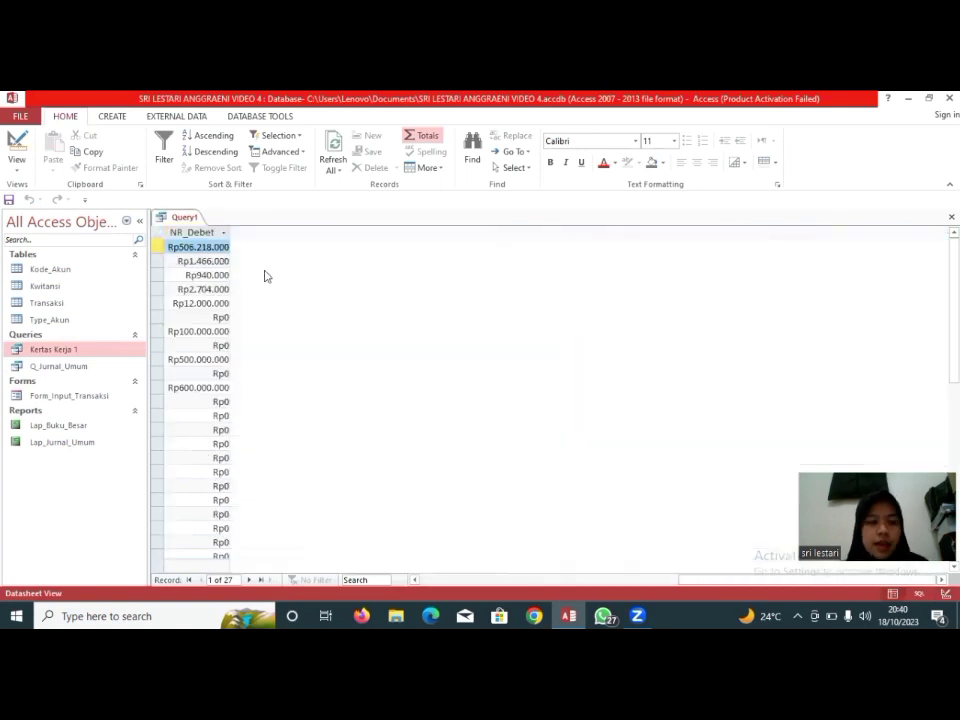
left_click_drag(237, 232, 242, 233)
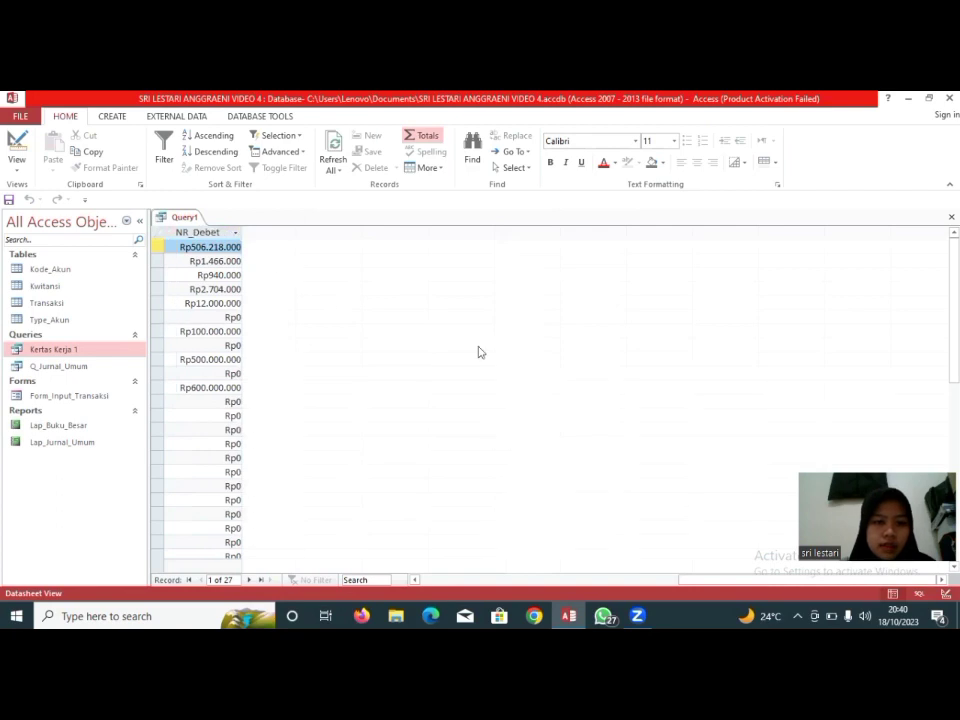
scroll(700, 380, "down", 7)
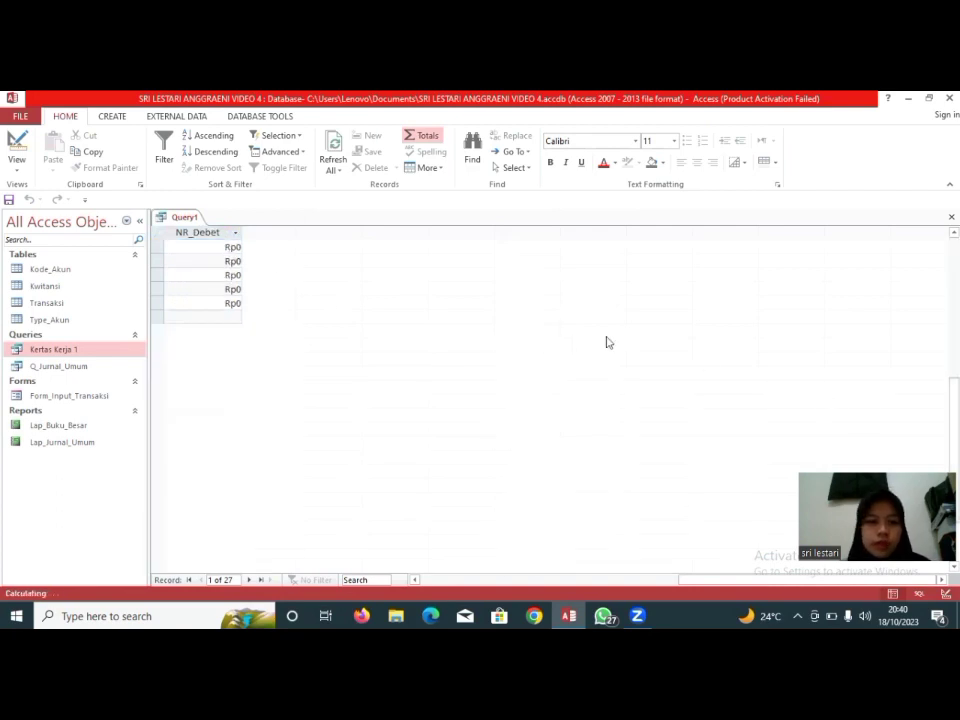
left_click(205, 317)
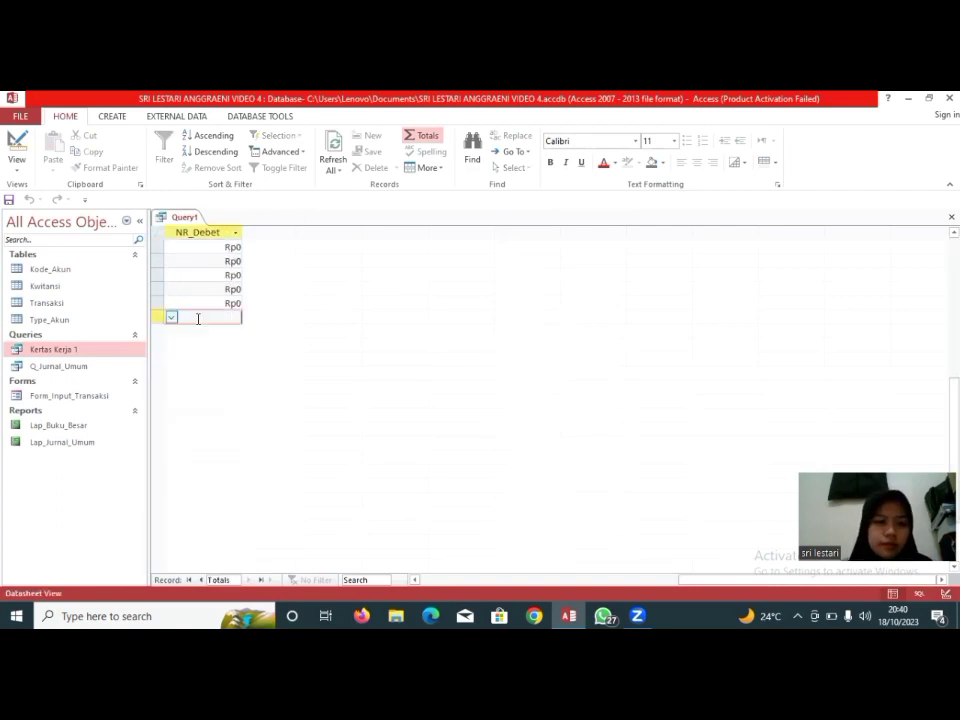
left_click(171, 317)
left_click(176, 344)
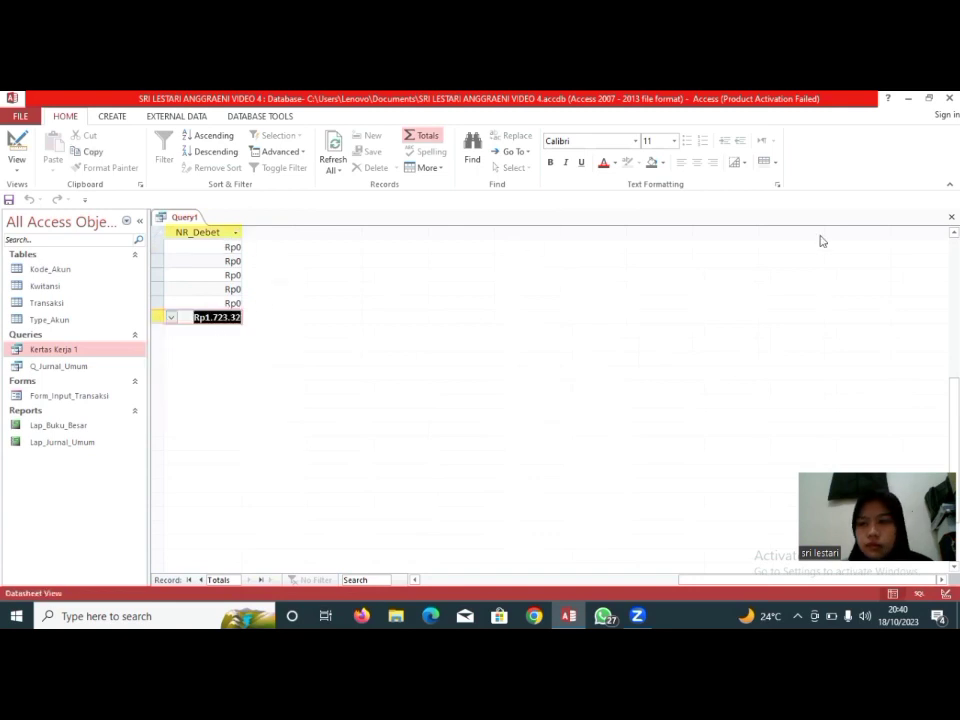
- Widen the NR_Debet column further so that its total fits completely
left_click(954, 300)
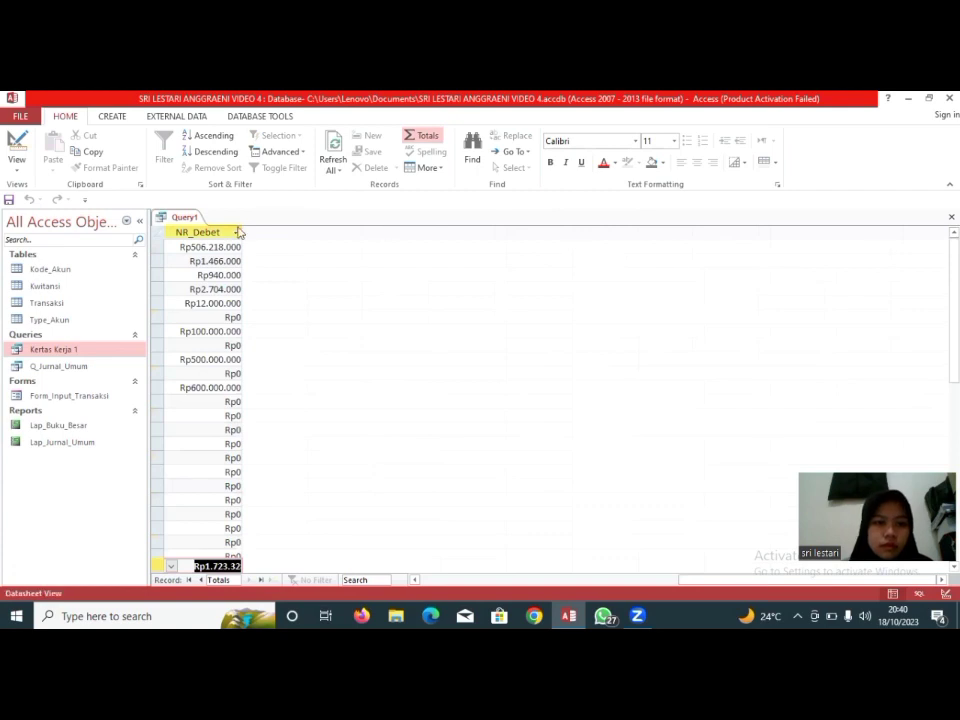
left_click_drag(242, 226, 280, 227)
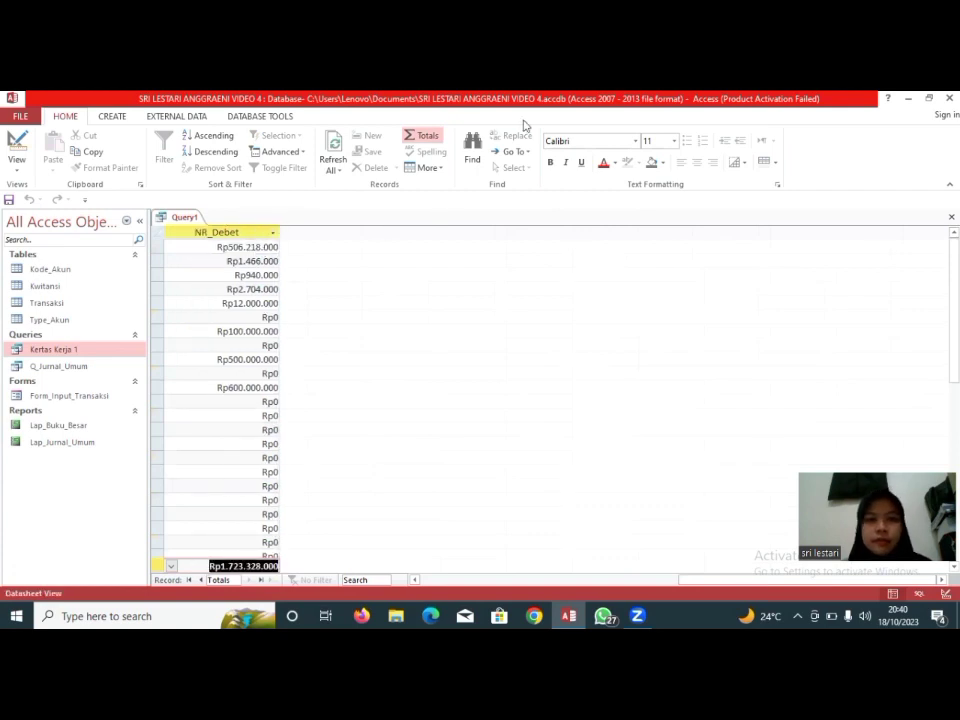
left_click(523, 126)
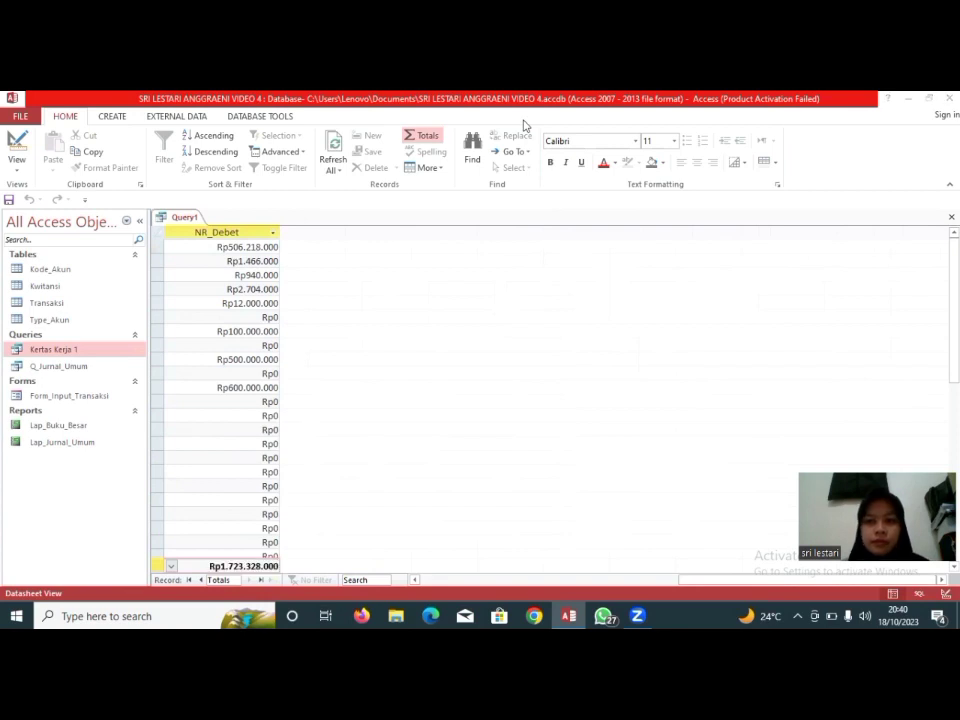
left_click(866, 146)
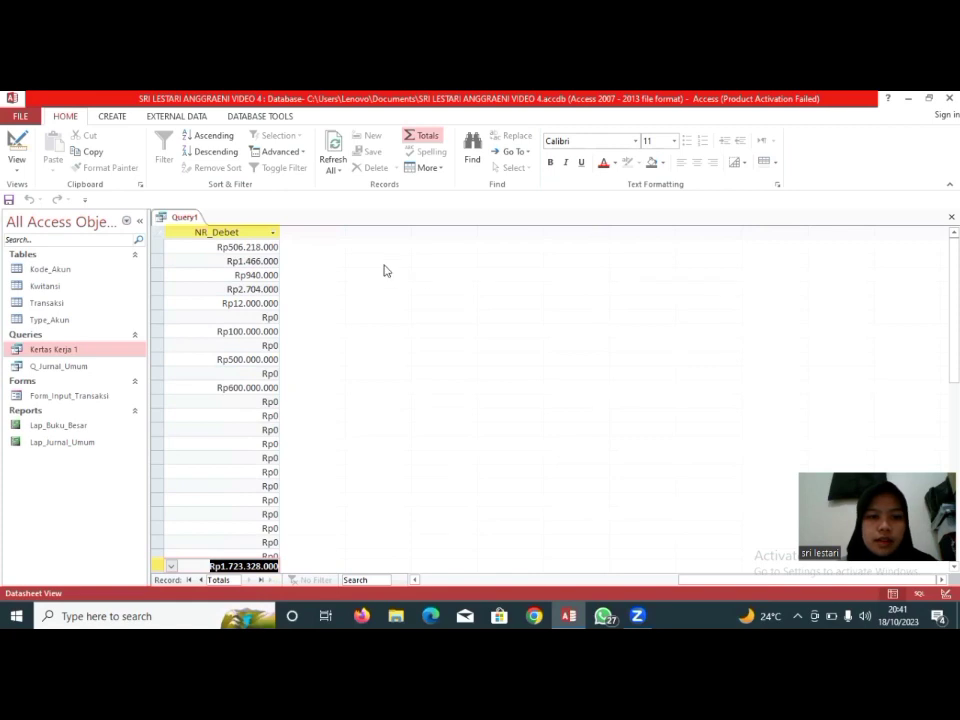
- Return to the query design and name a new field NR_Kredit in the empty column after NR_Debet
left_click(17, 148)
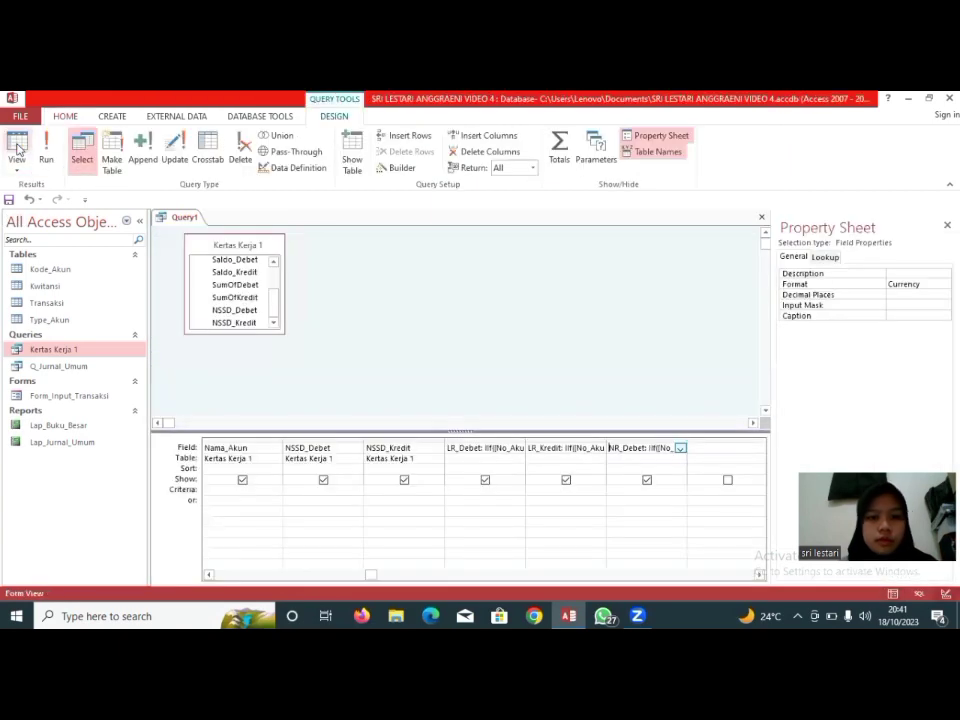
left_click(694, 449)
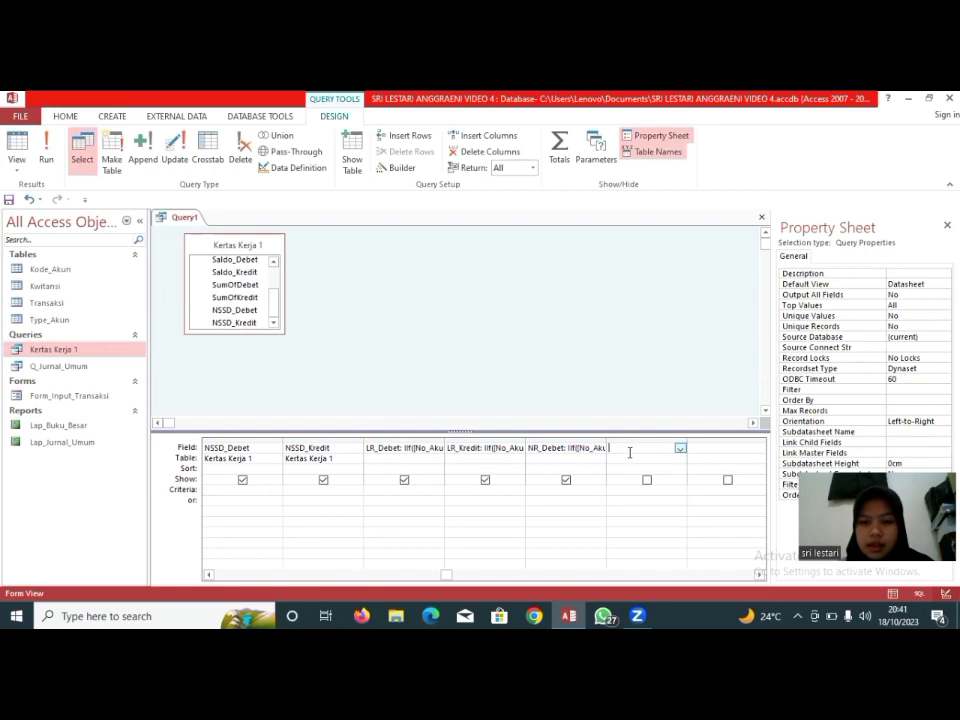
type("NR")
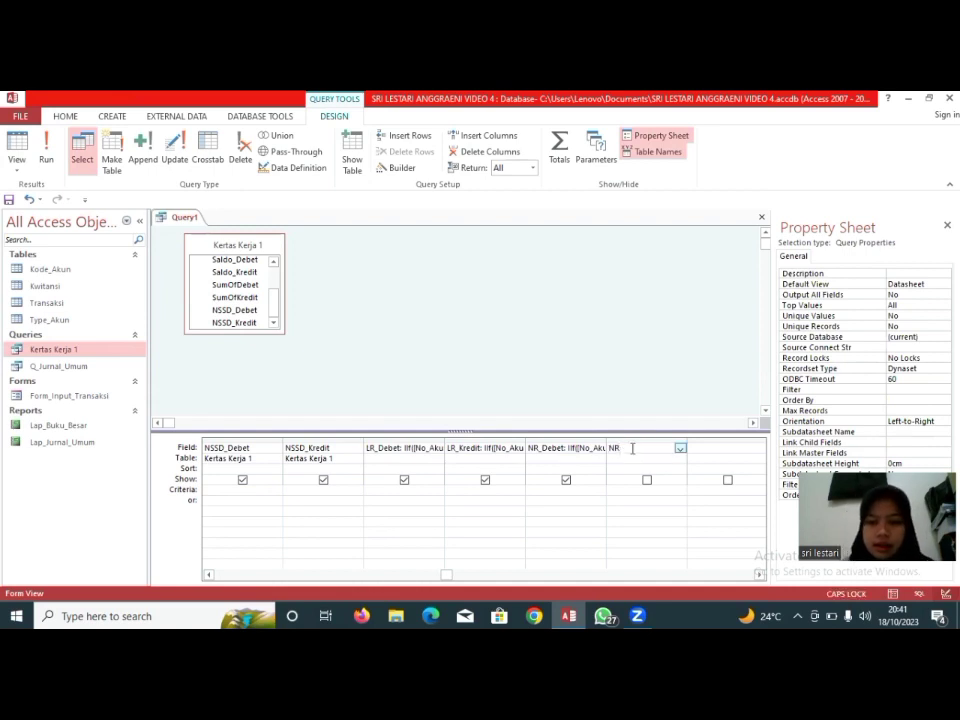
type("_Kredit")
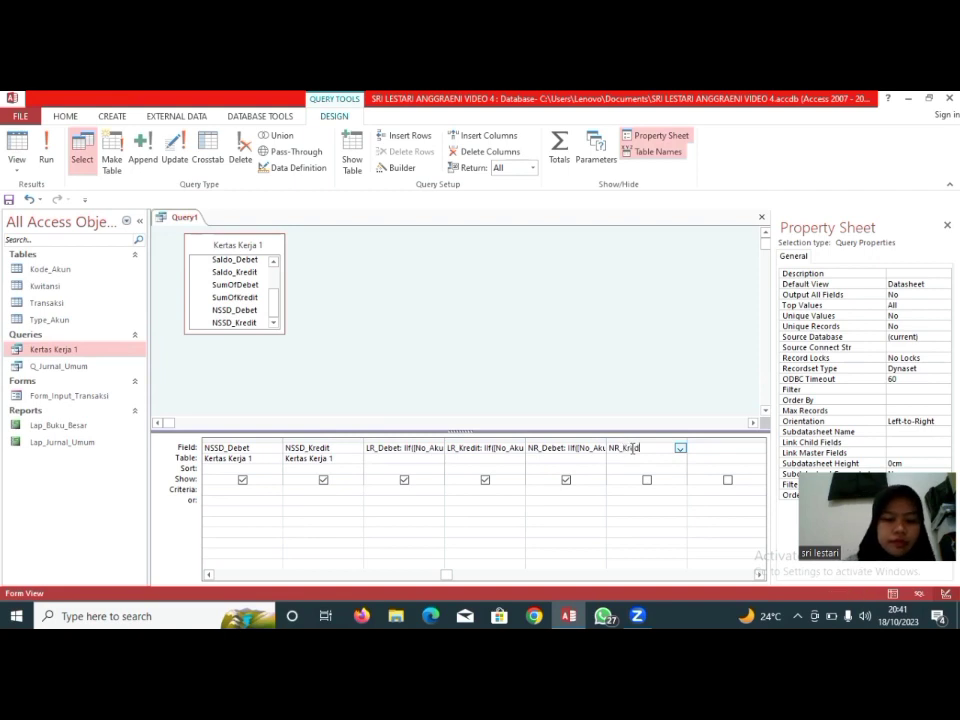
- Start the NR_Kredit expression in the Expression Builder with IIf([No_Akun]>"4";0; as condition and true part
left_click(398, 167)
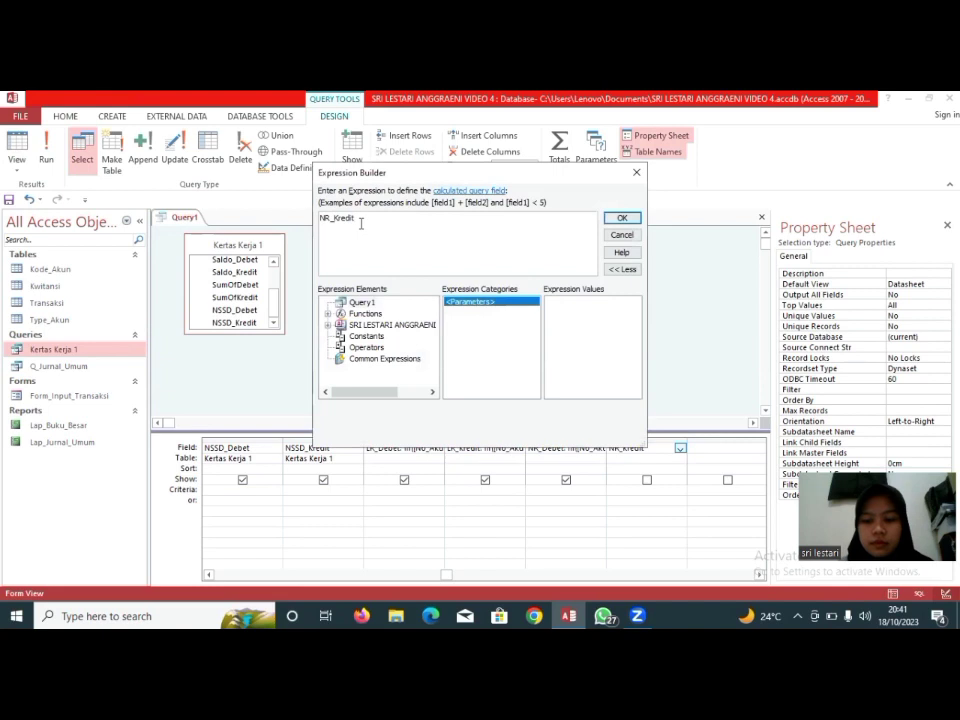
type(":")
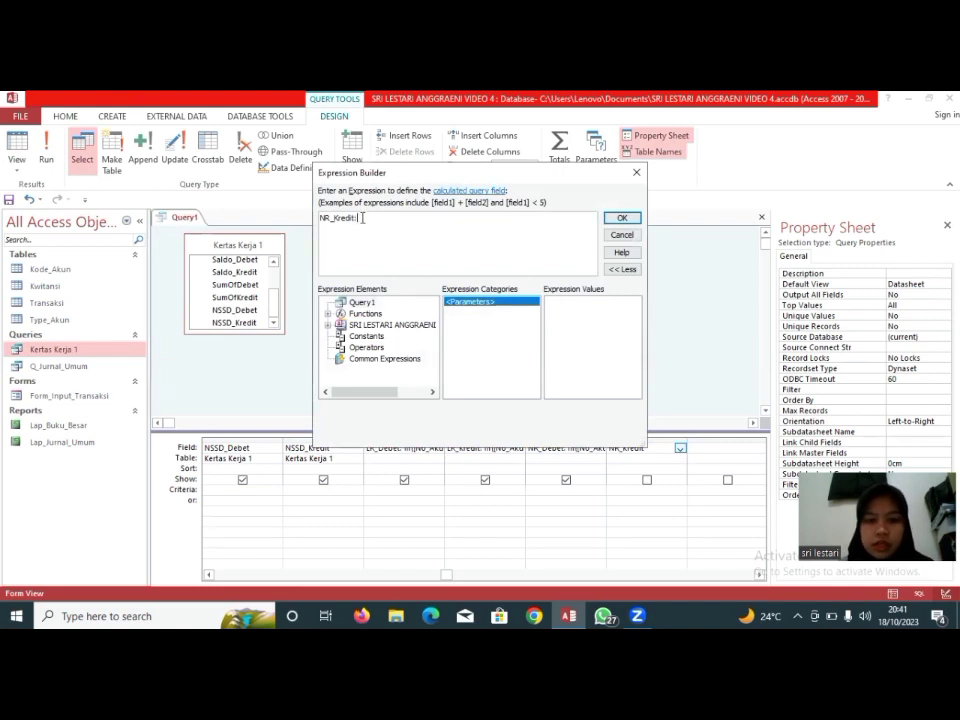
type(" i")
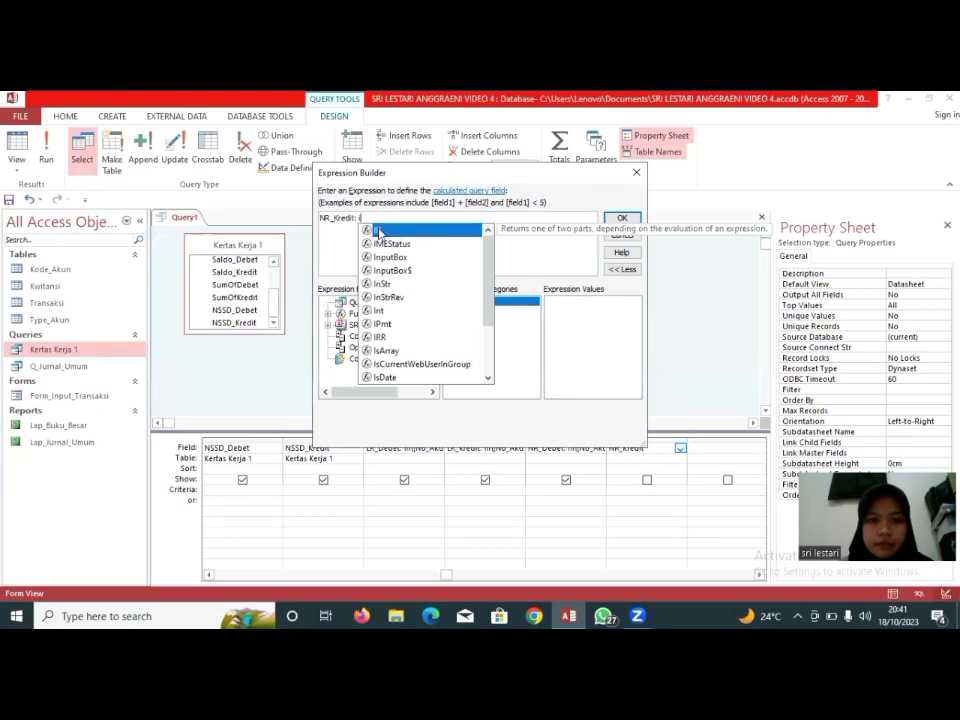
double_click(379, 232)
type("([")
type("No_Akun])")
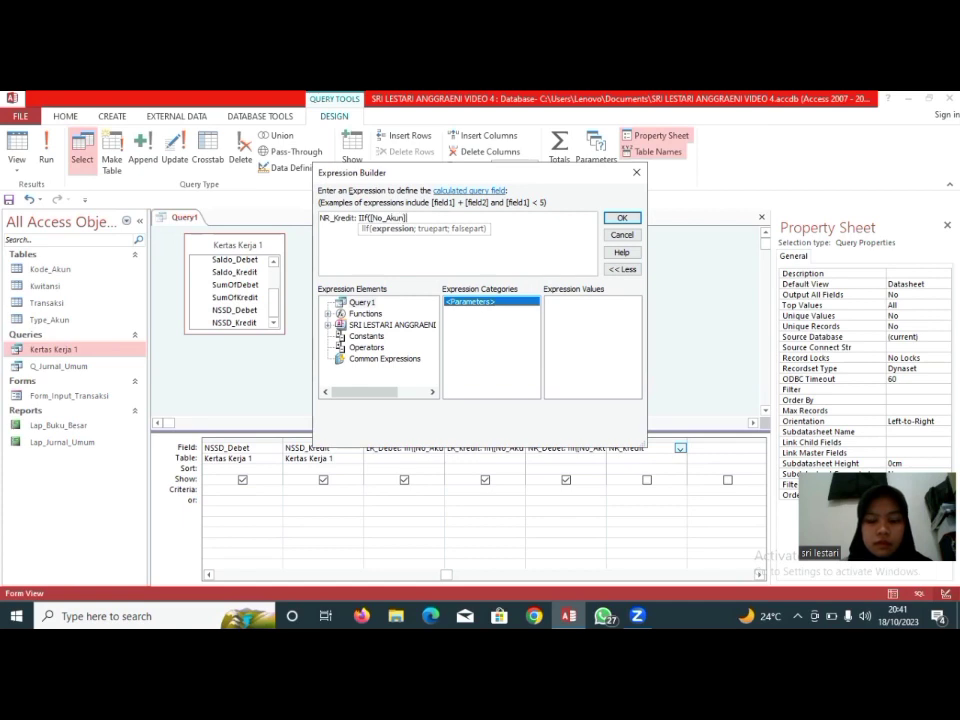
type(">\"4\";")
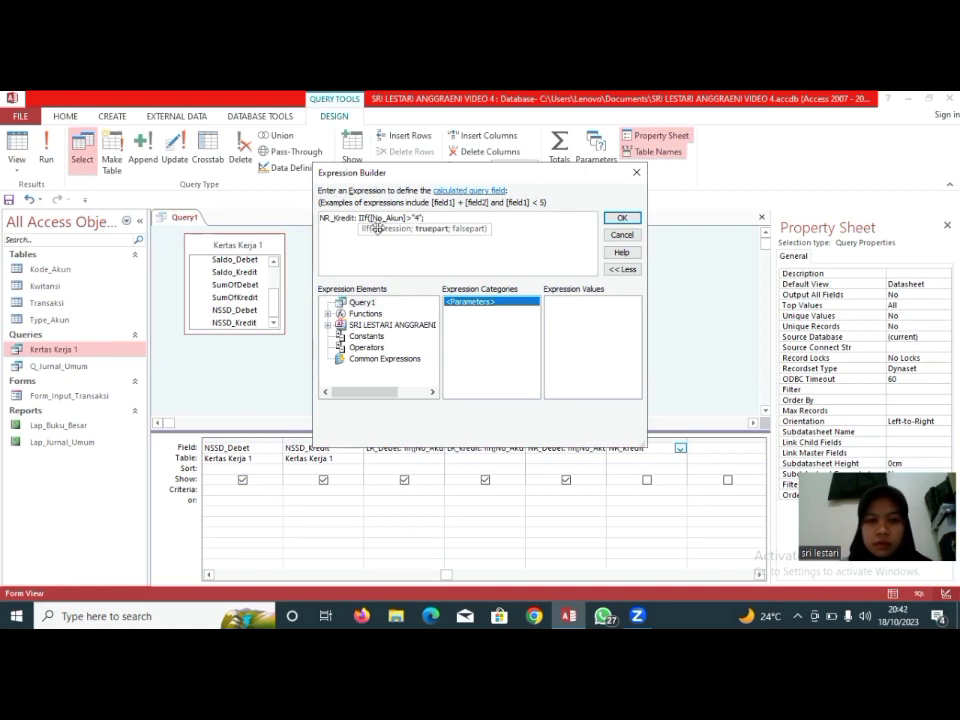
key("BackSpace")
type("0;")
key("BackSpace")
key("BackSpace")
type(";0;")
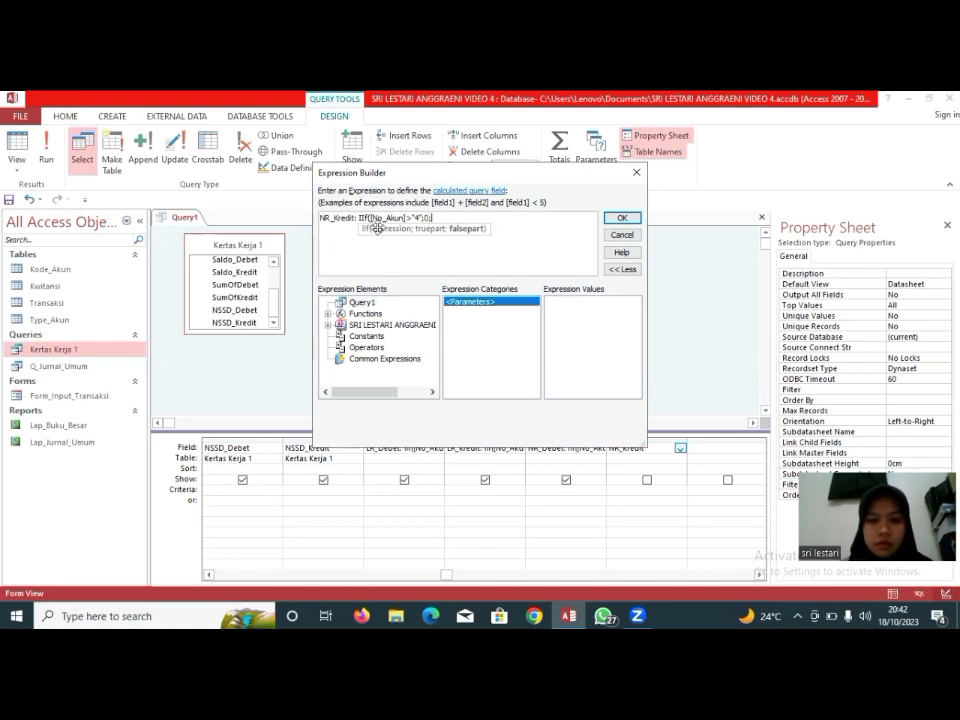
- Finish the NR_Kredit expression with [NSSD_Kredit] as the false part, close the parenthesis and accept it
type("[")
key("Caps_Lock")
type("NSSD_")
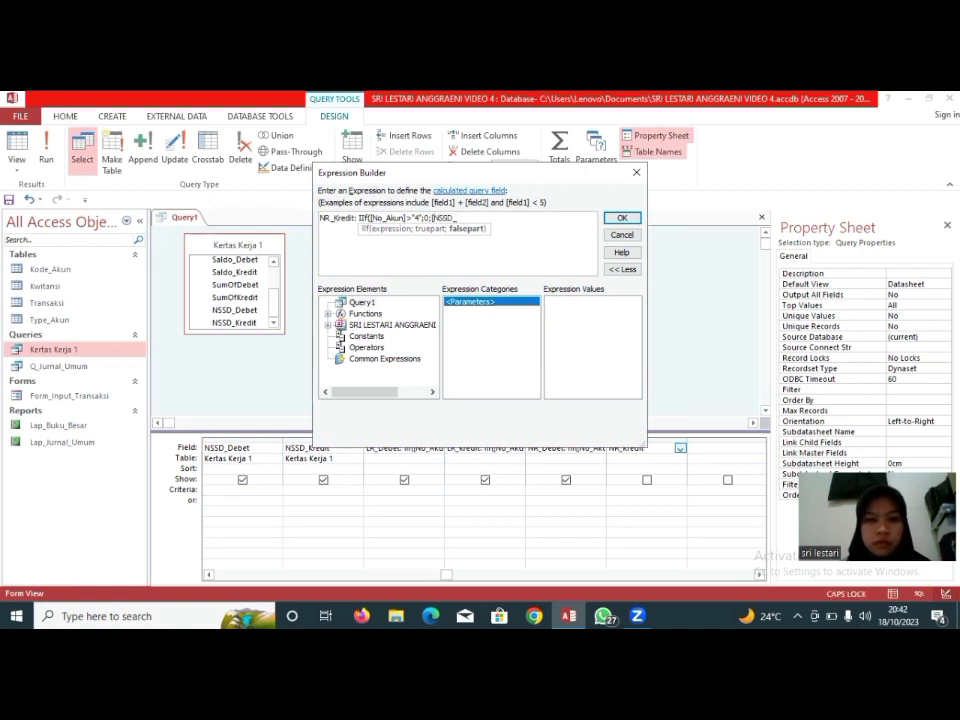
type("Kred")
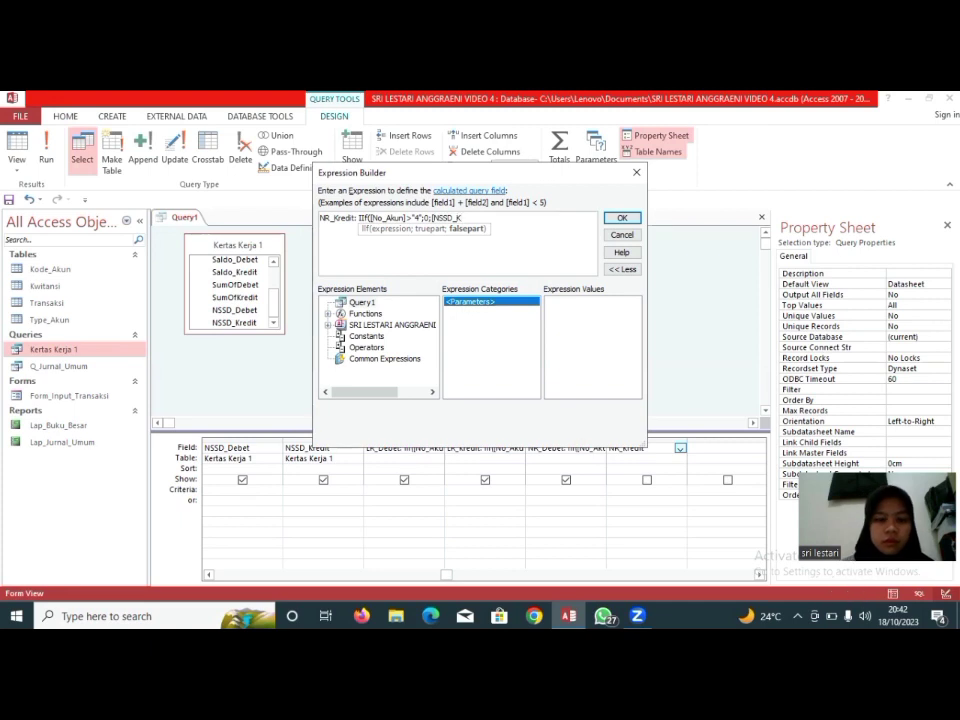
type("it])")
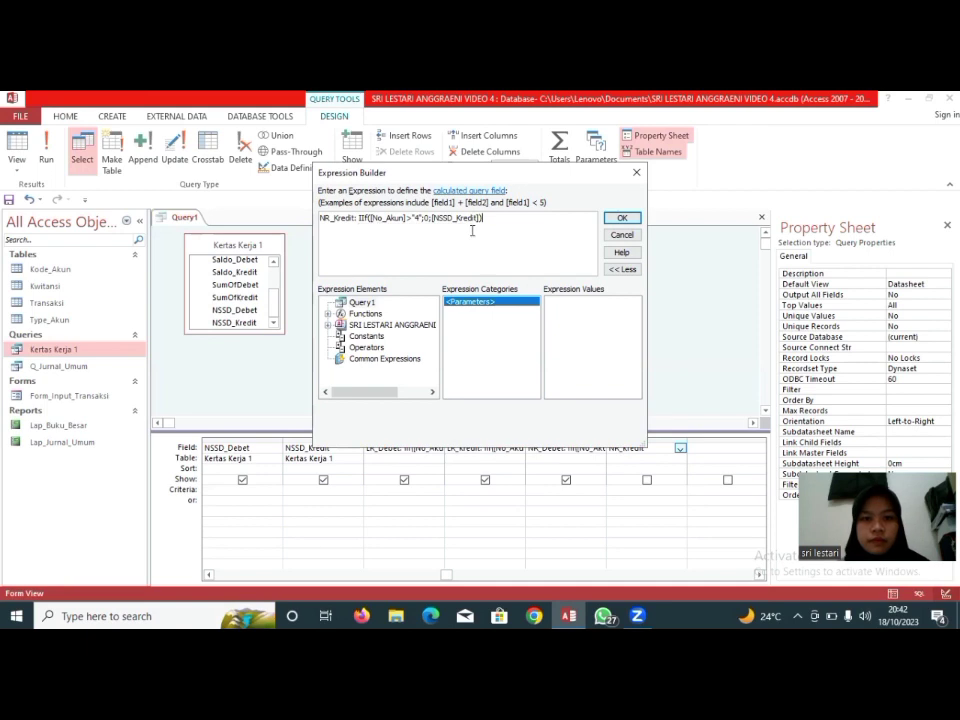
left_click(621, 218)
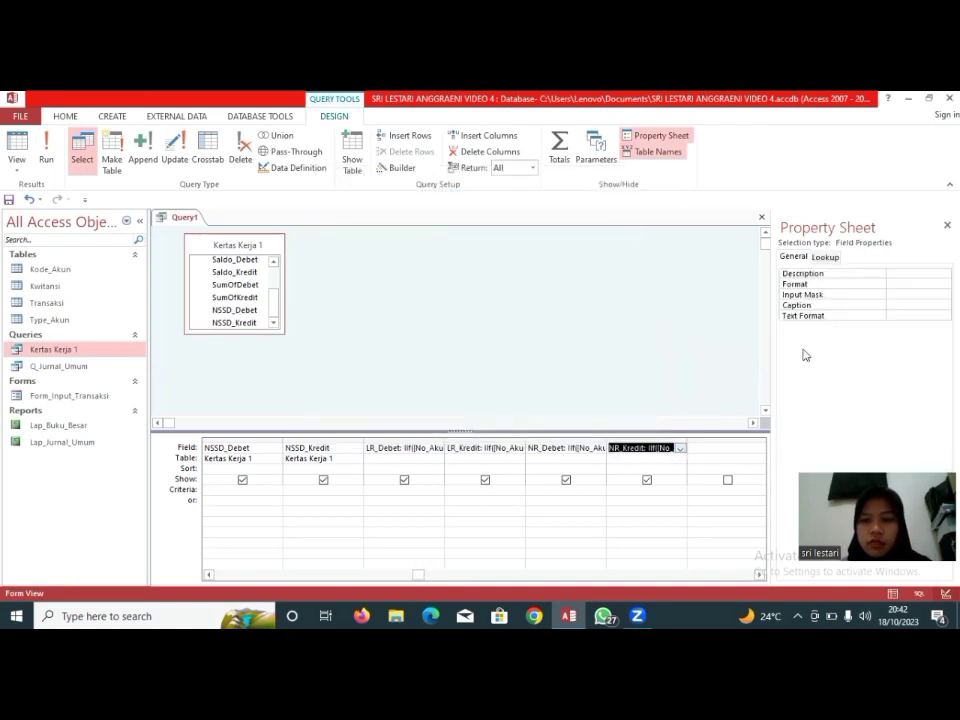
- Set the format of the NR_Kredit field to Currency and run the query
left_click(899, 284)
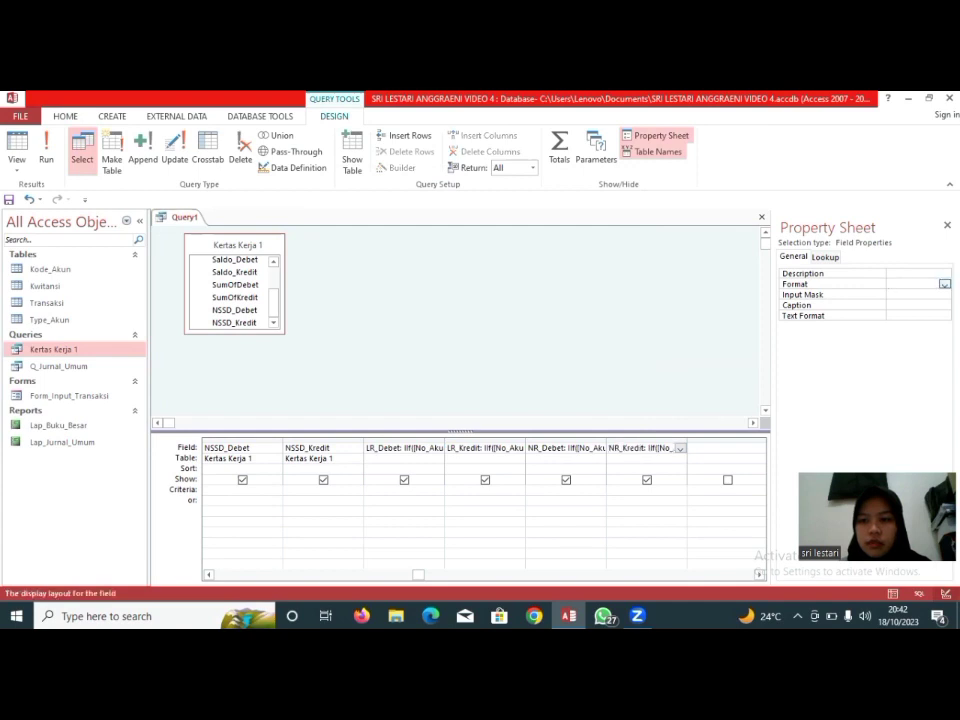
left_click(944, 284)
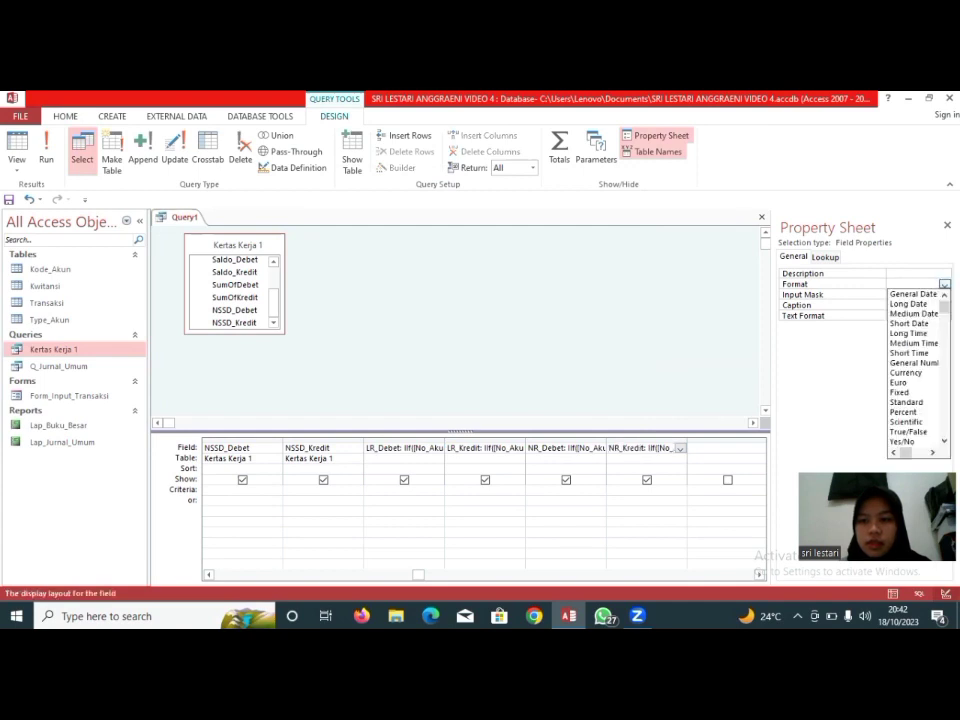
left_click(906, 372)
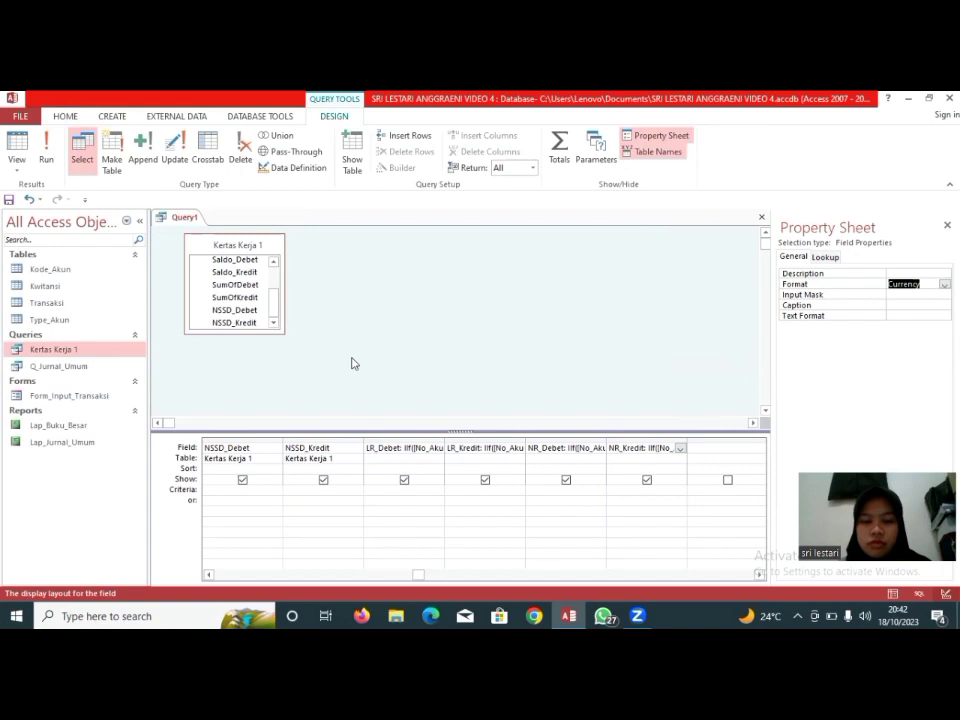
left_click(44, 148)
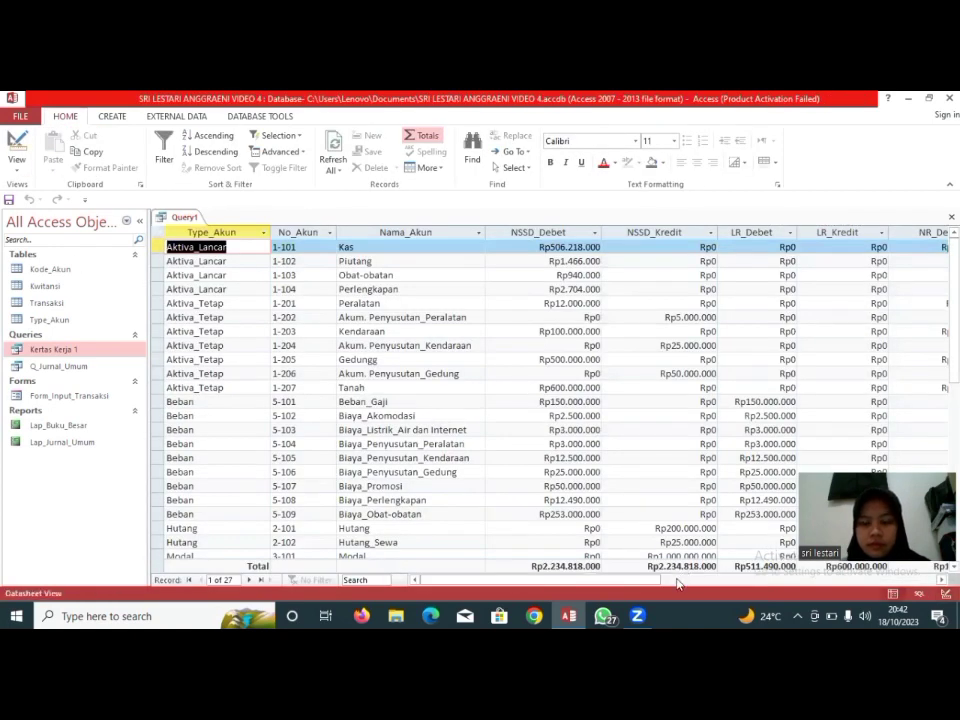
- Widen the NR_Kredit column in the query results and add its sum in the Total row
left_click(677, 580)
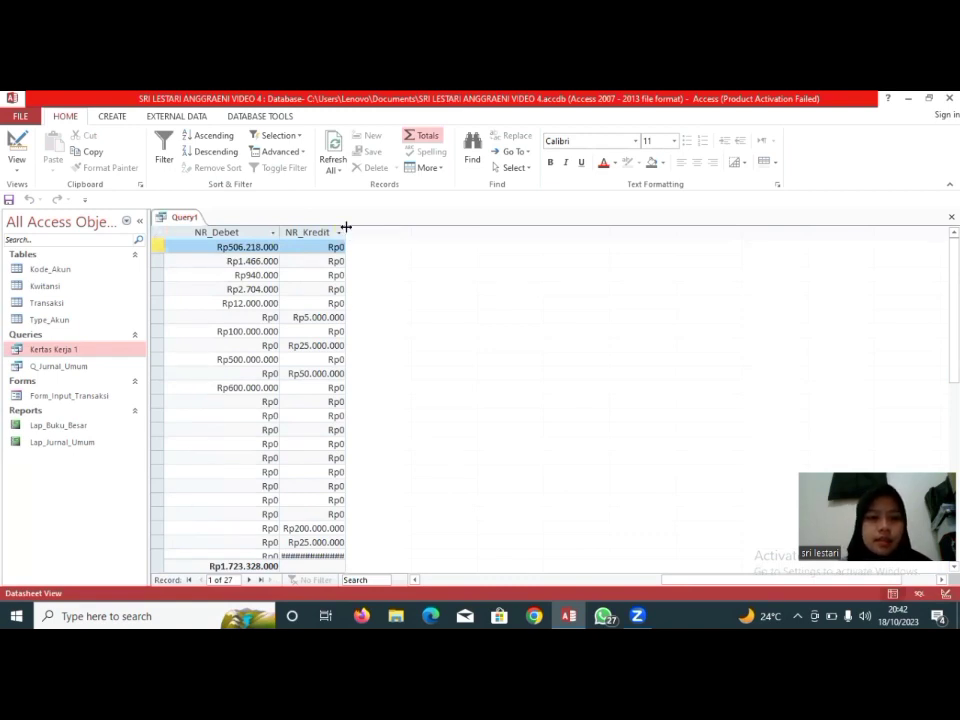
left_click_drag(344, 228, 383, 231)
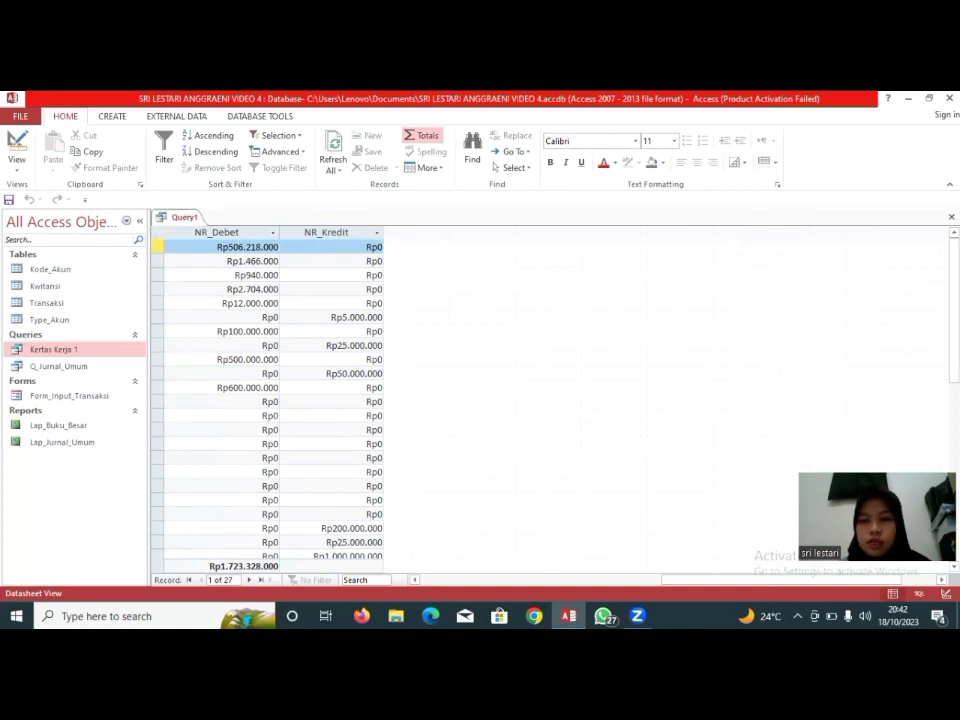
scroll(838, 394, "down", 7)
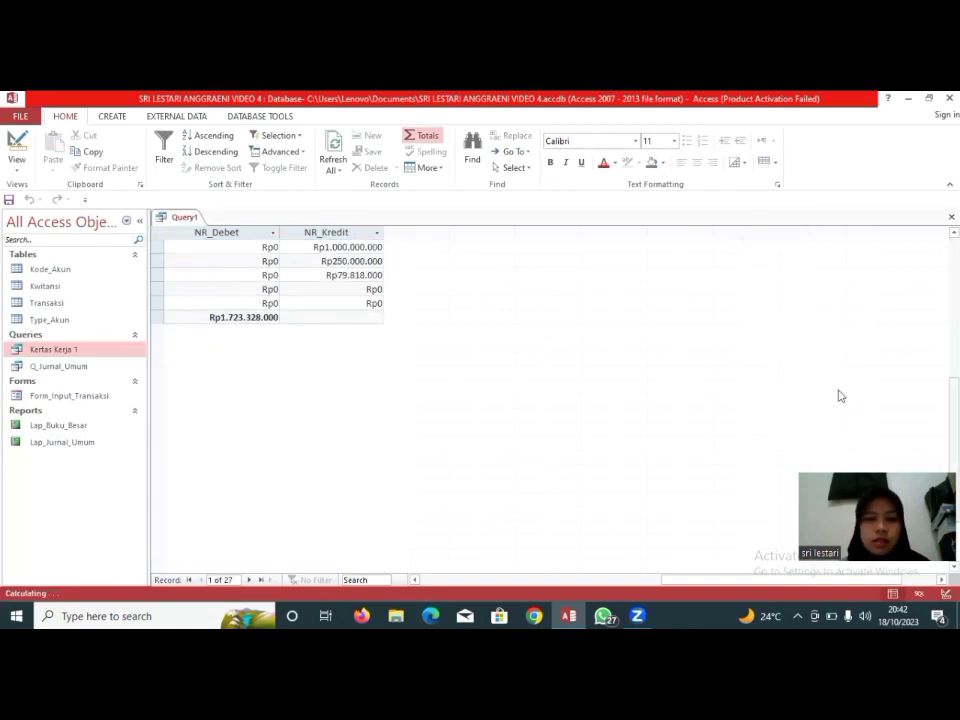
left_click(320, 315)
left_click(286, 317)
left_click(289, 343)
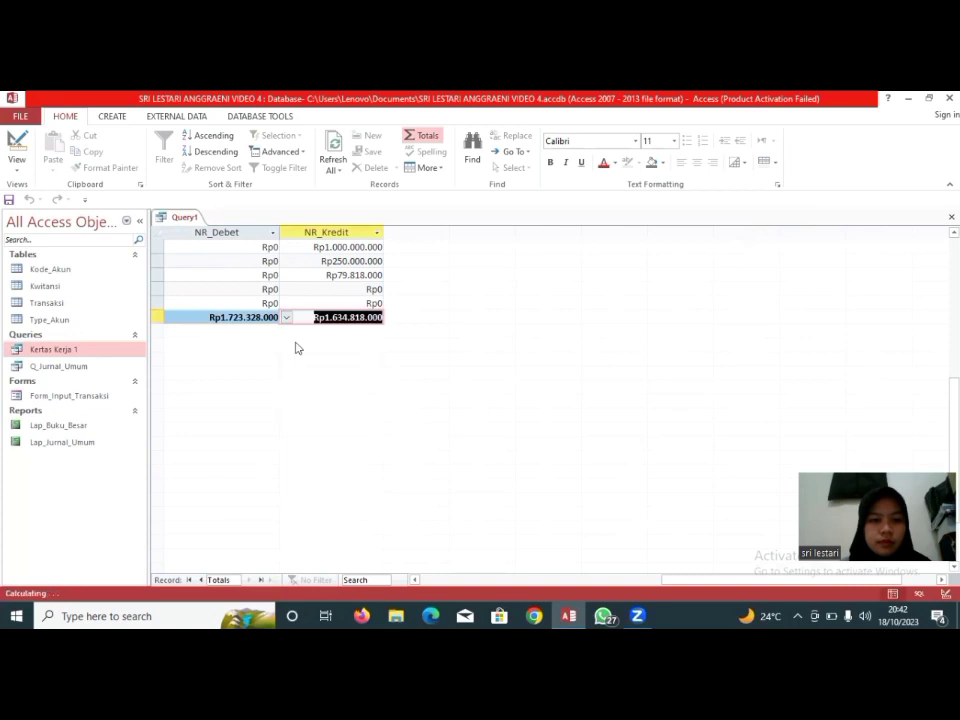
left_click(464, 115)
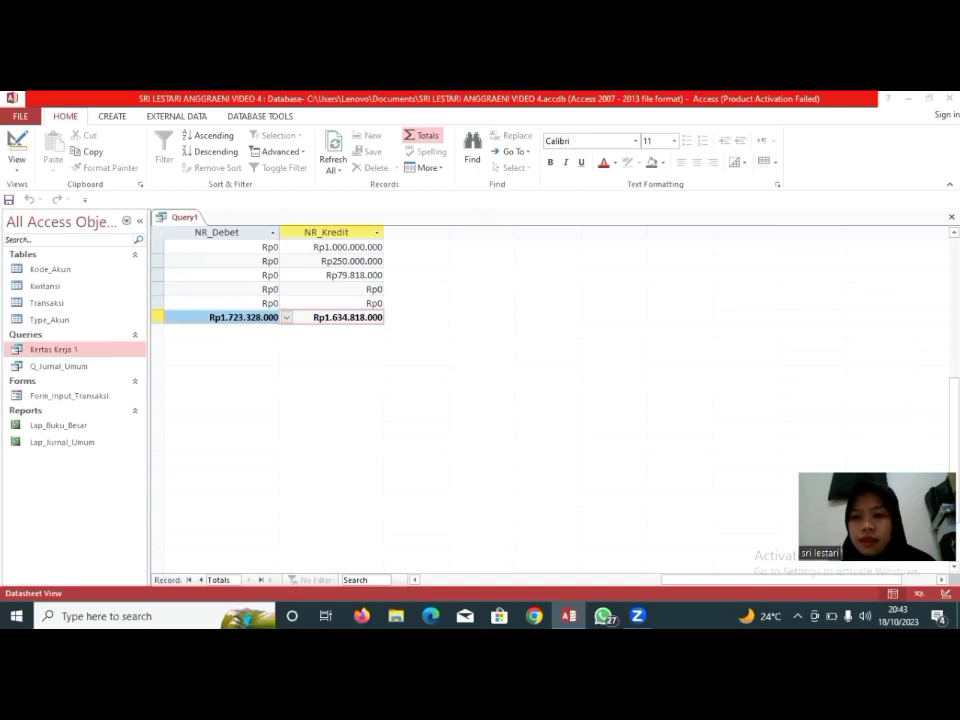
- Save the query under the name Kertas Kerja 2 and close it
left_click(954, 326)
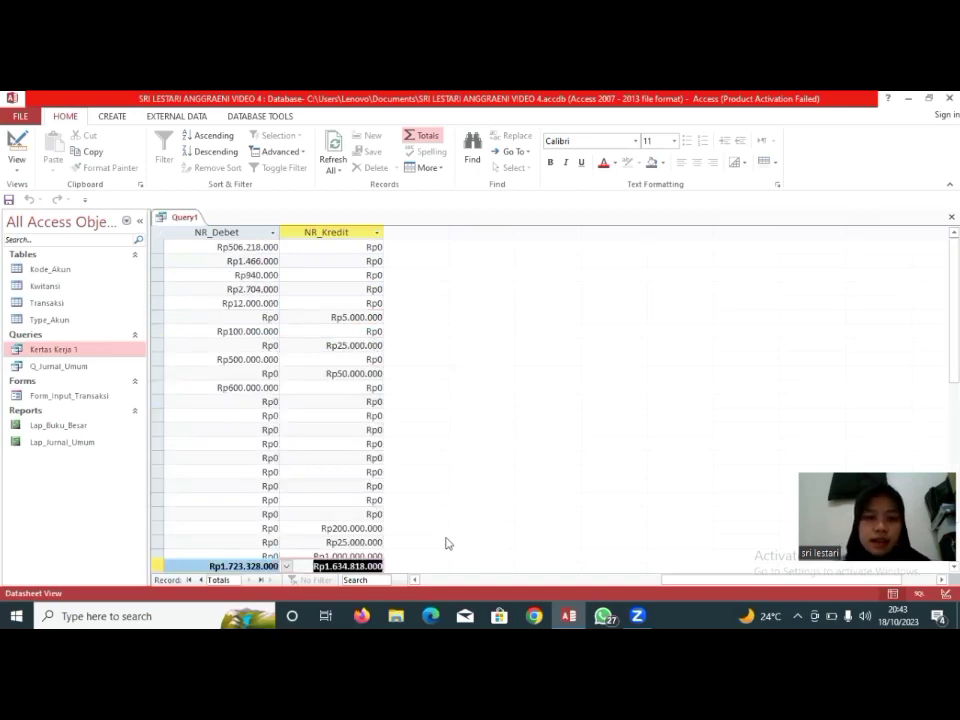
left_click(420, 580)
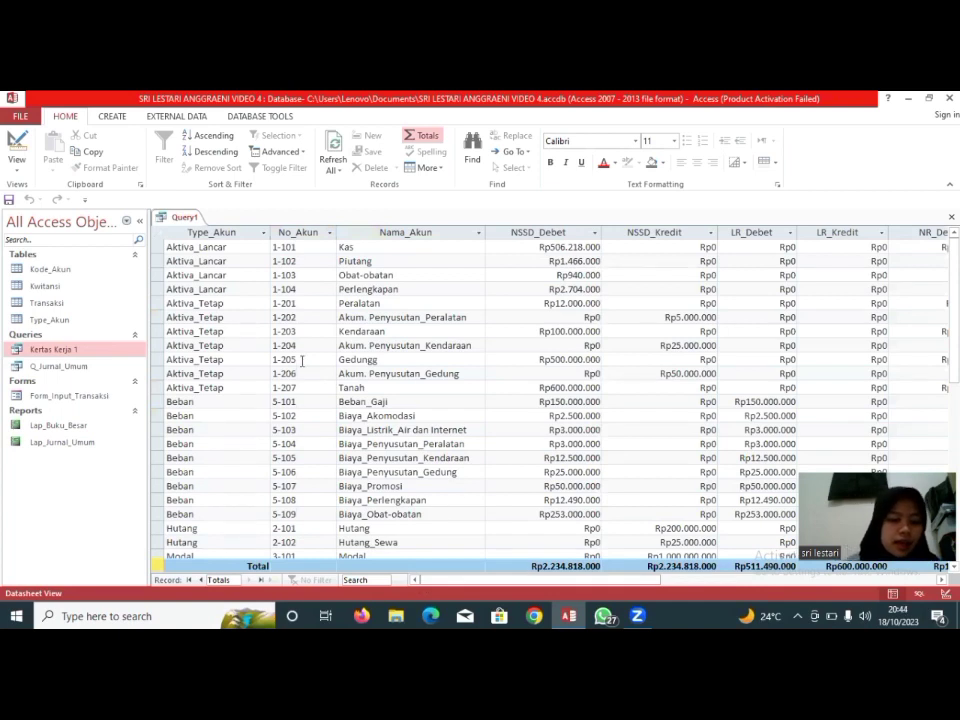
key("ctrl+s")
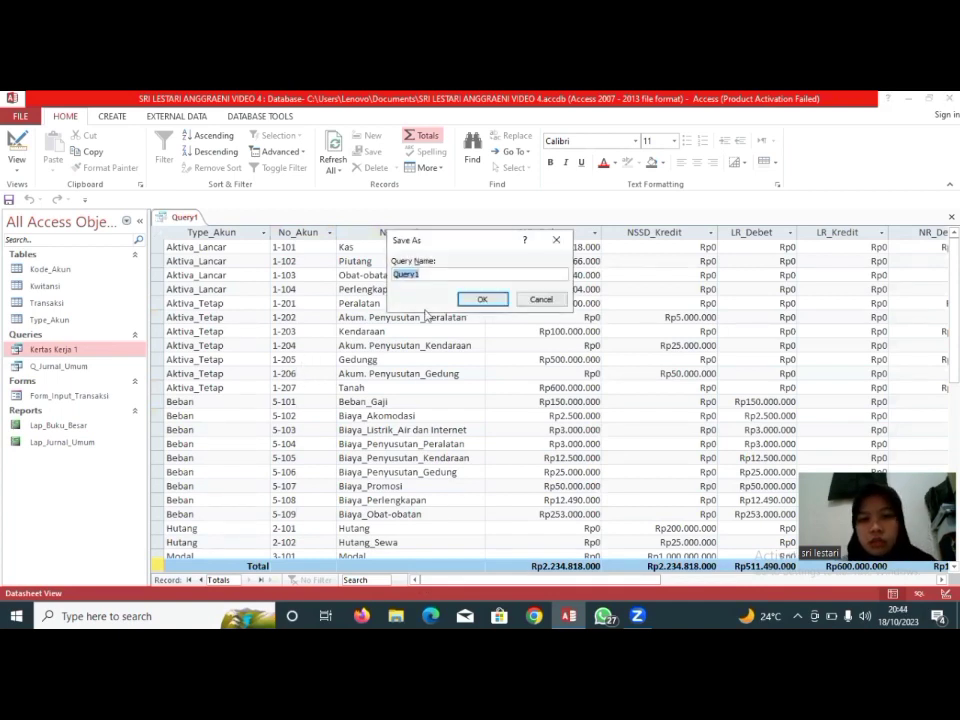
left_click(434, 277)
key("BackSpace")
key("BackSpace")
key("BackSpace")
key("BackSpace")
key("BackSpace")
key("BackSpace")
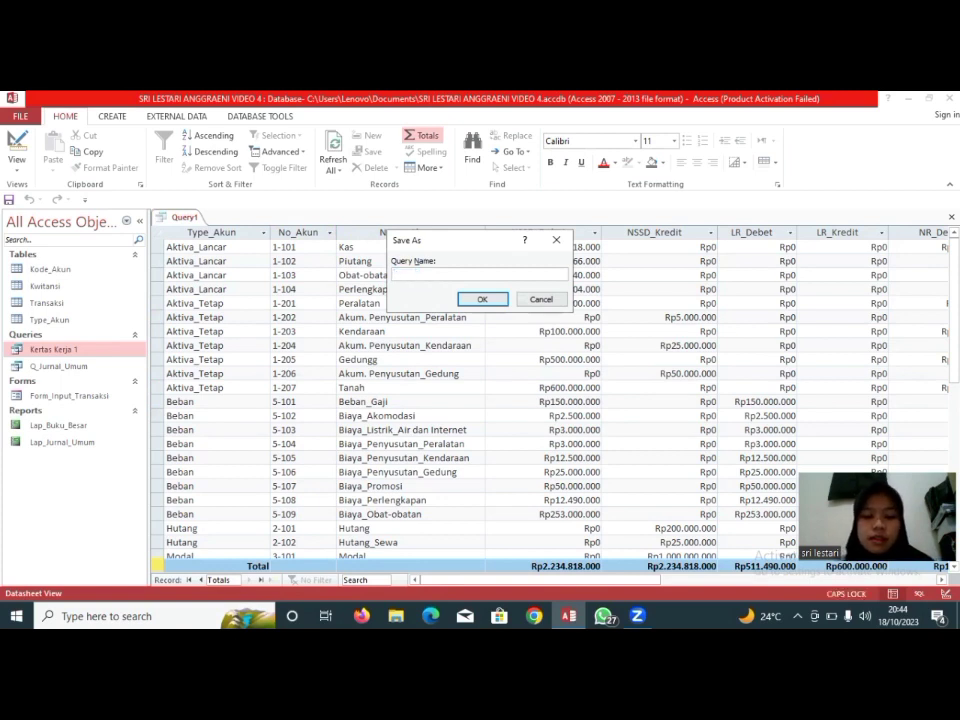
type("Kertas Kerja")
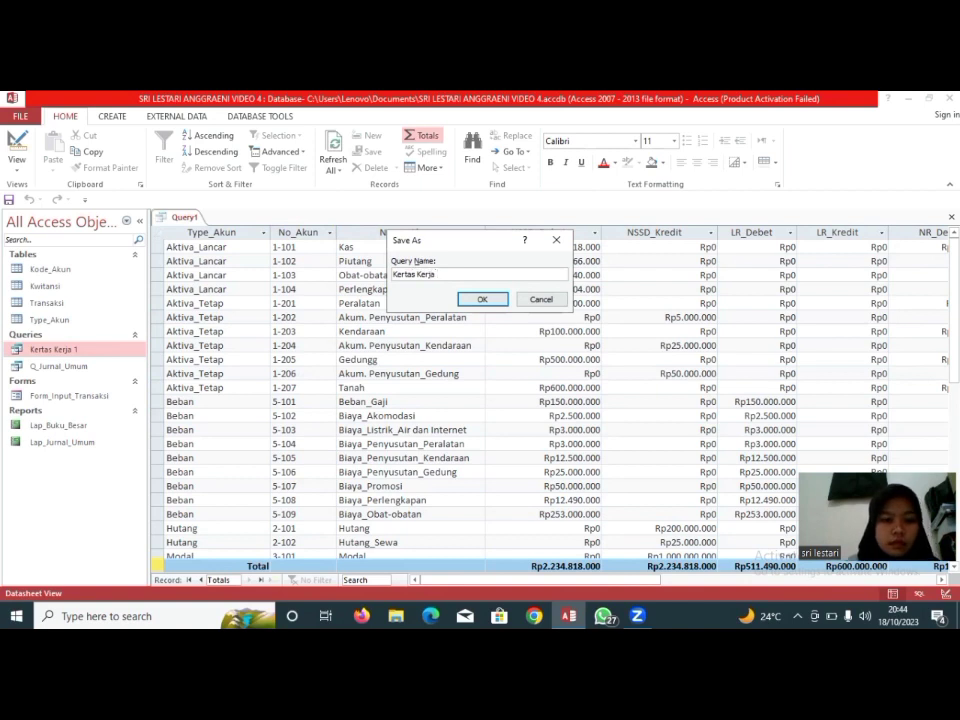
left_click(477, 300)
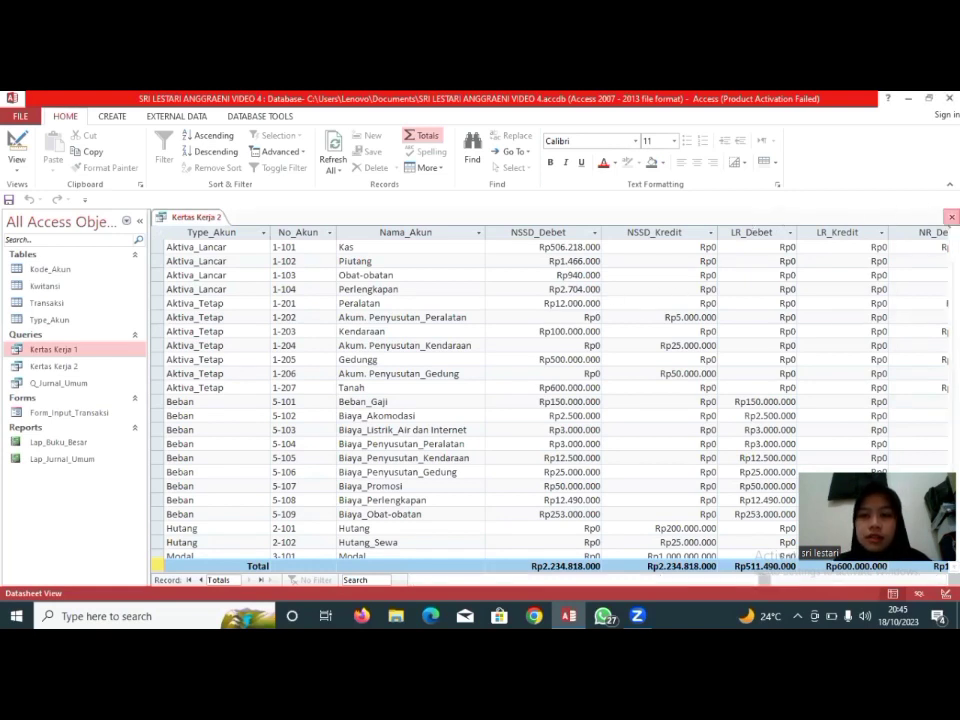
left_click(952, 216)
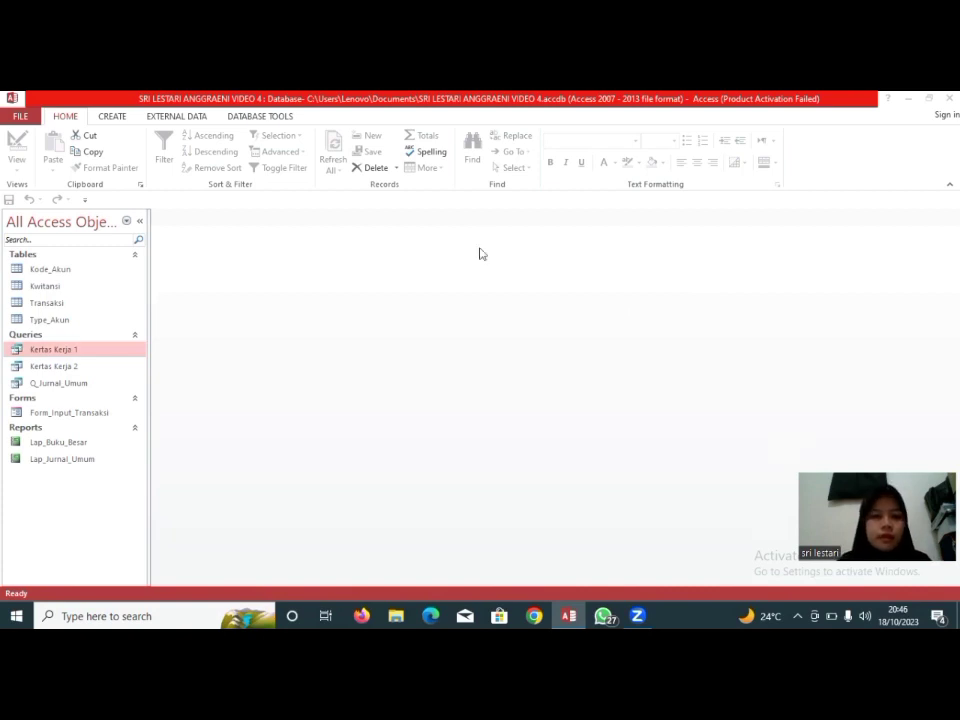
- Create a basic report from the Kertas Kerja 2 query and hide its property sheet
left_click(85, 367)
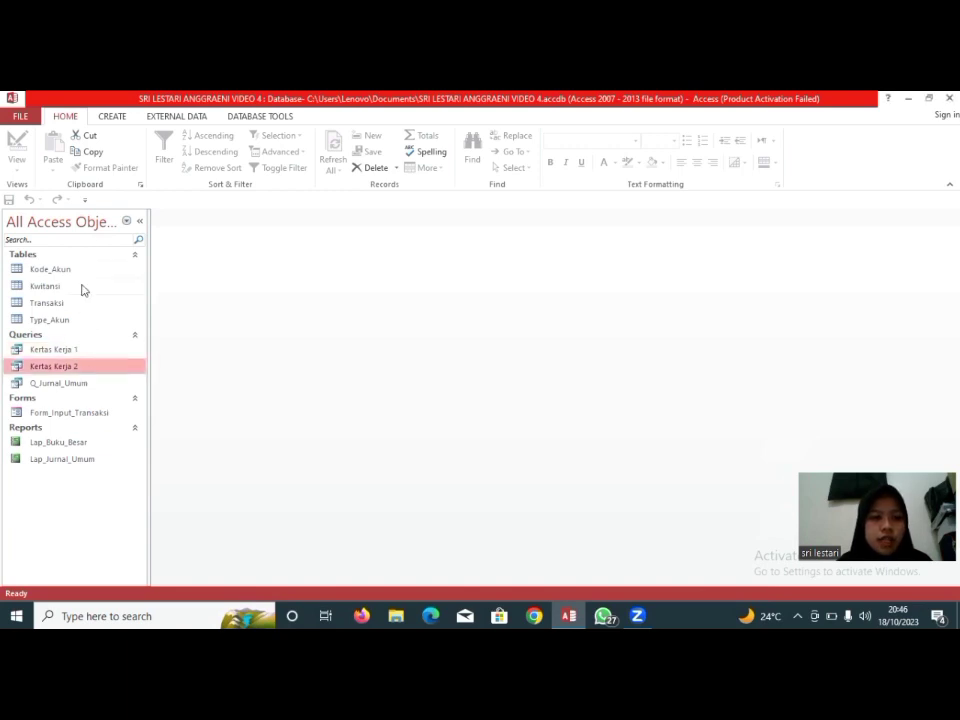
left_click(112, 117)
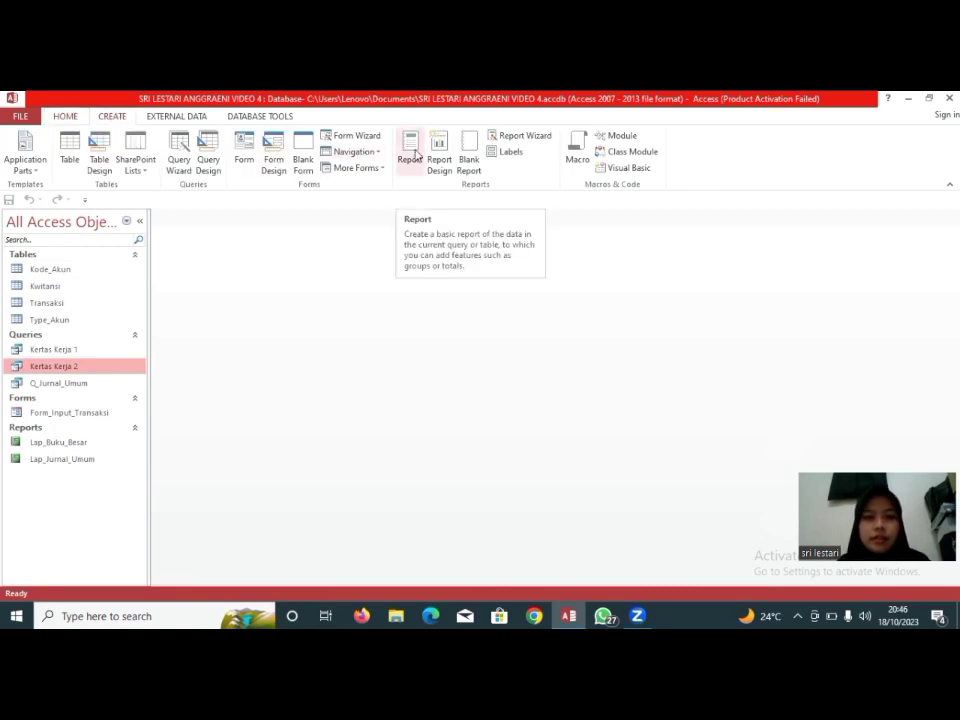
left_click(412, 152)
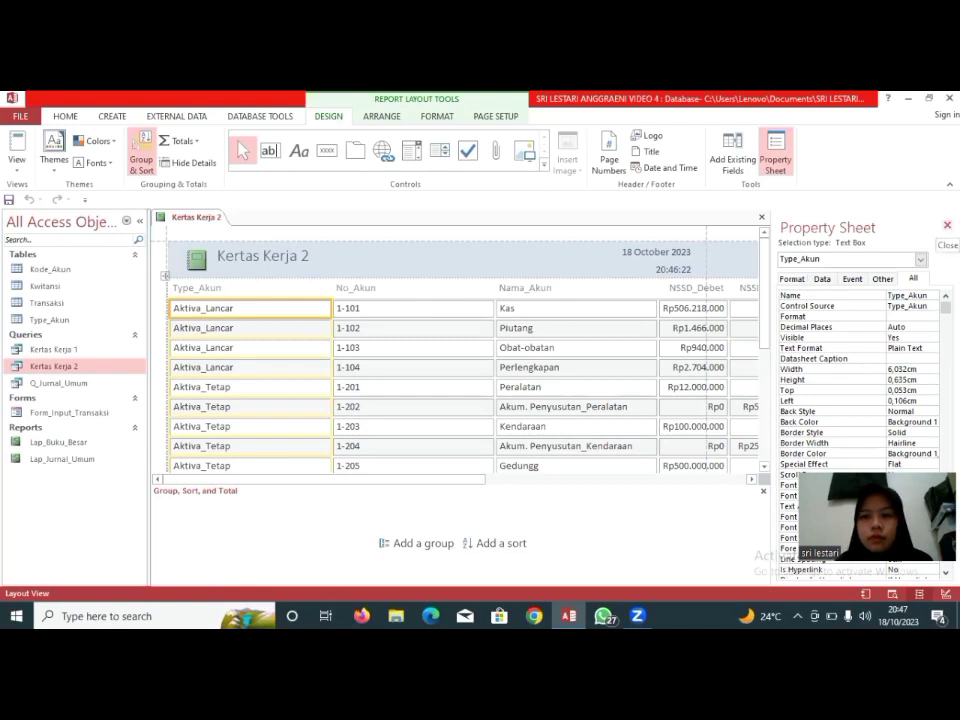
left_click(947, 225)
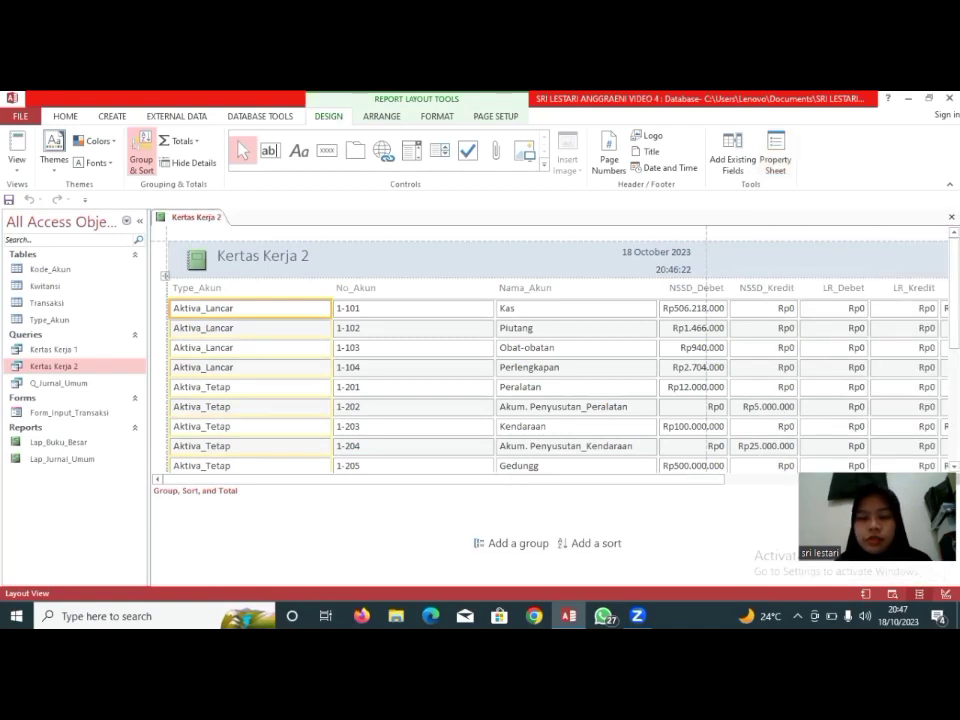
- Narrow the report's Type_Akun and No_Akun columns and widen the Nama_Akun column slightly
scroll(820, 367, "down", 3)
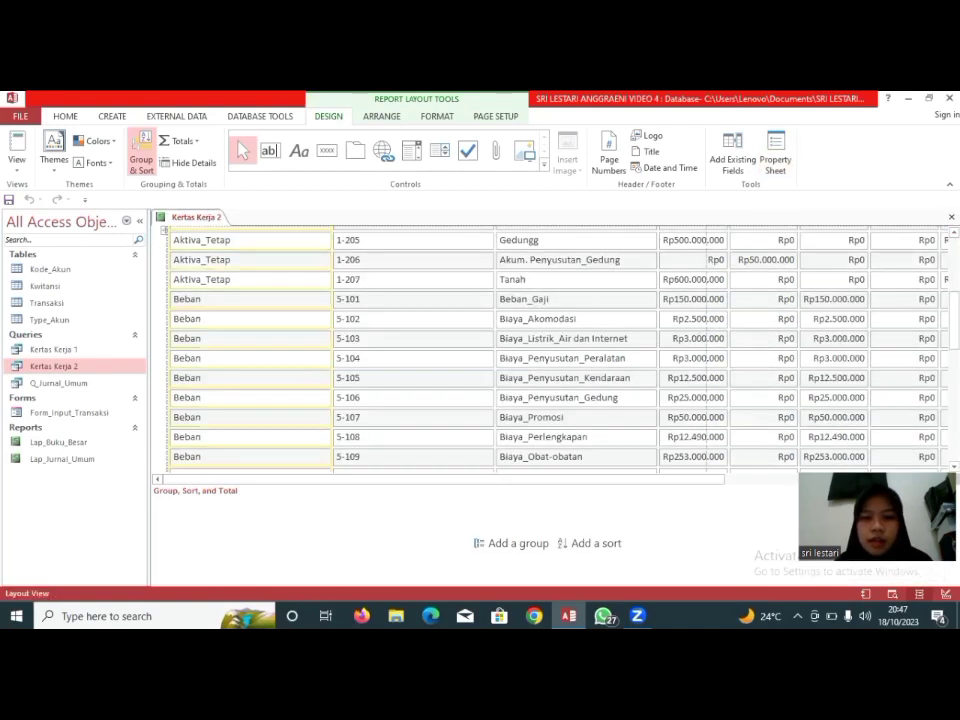
scroll(820, 367, "down", 3)
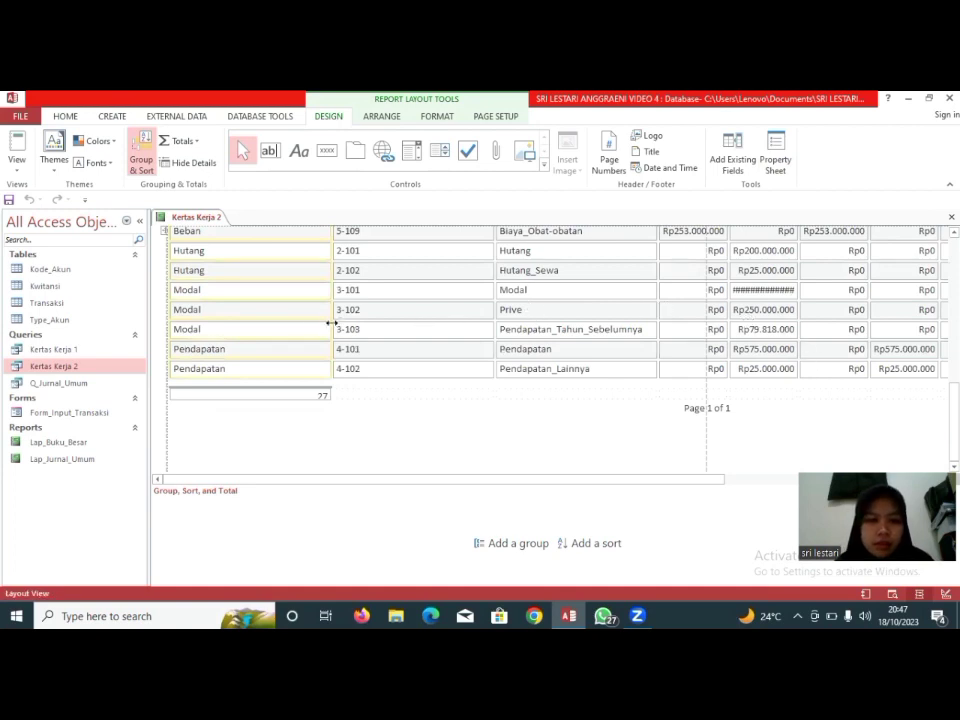
left_click_drag(329, 328, 286, 335)
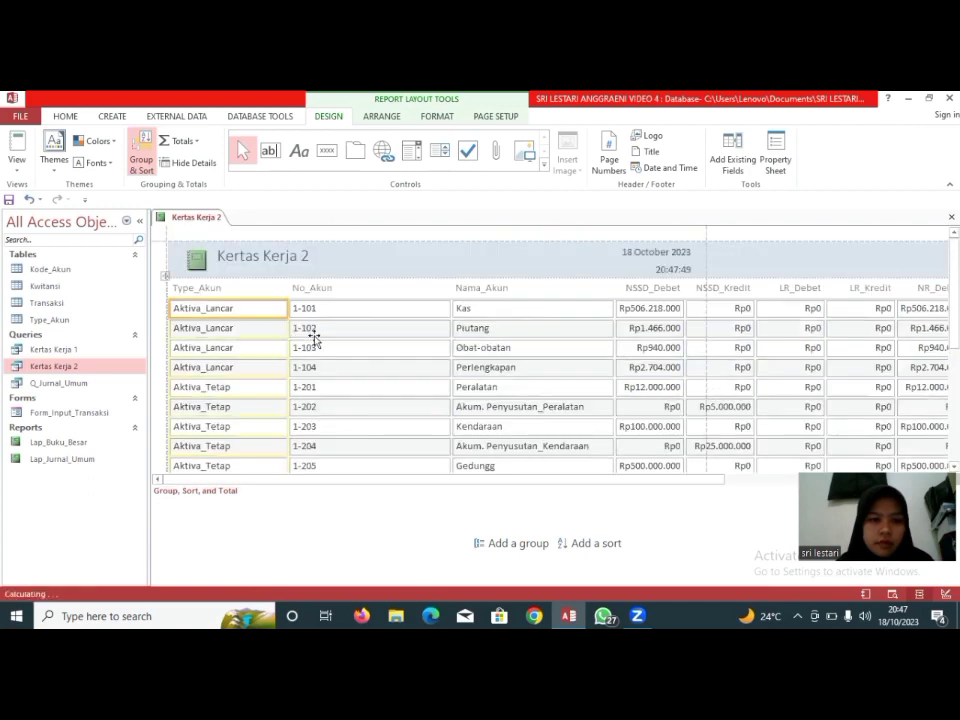
left_click(448, 349)
left_click(454, 348)
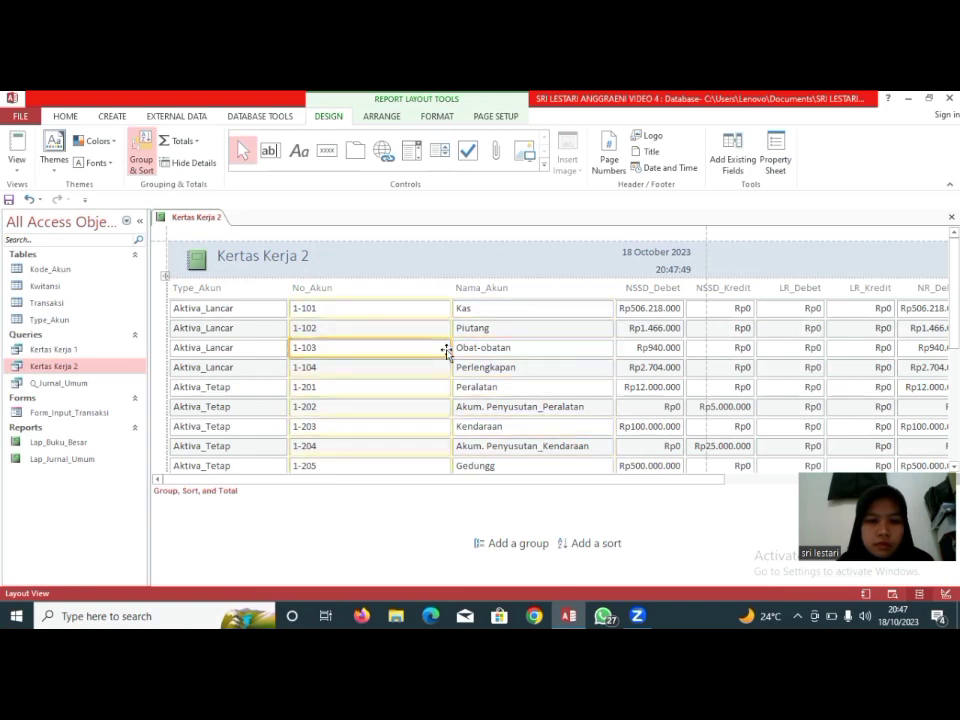
left_click(442, 348)
left_click_drag(441, 348, 370, 348)
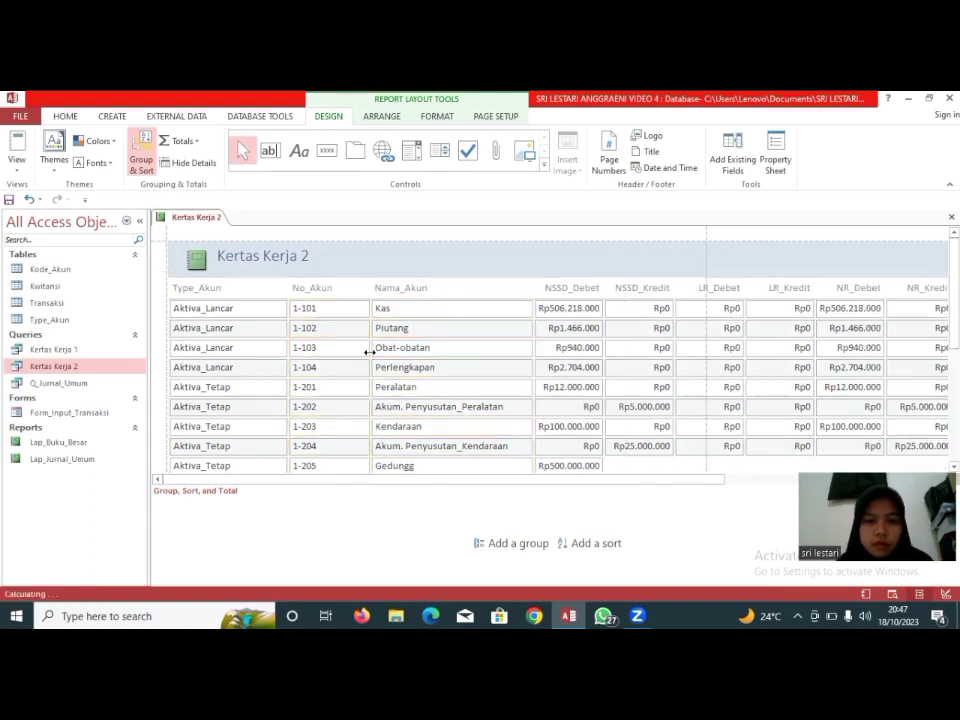
mouse_move(531, 367)
left_mouse_down()
mouse_move(506, 366)
mouse_move(535, 372)
left_mouse_up()
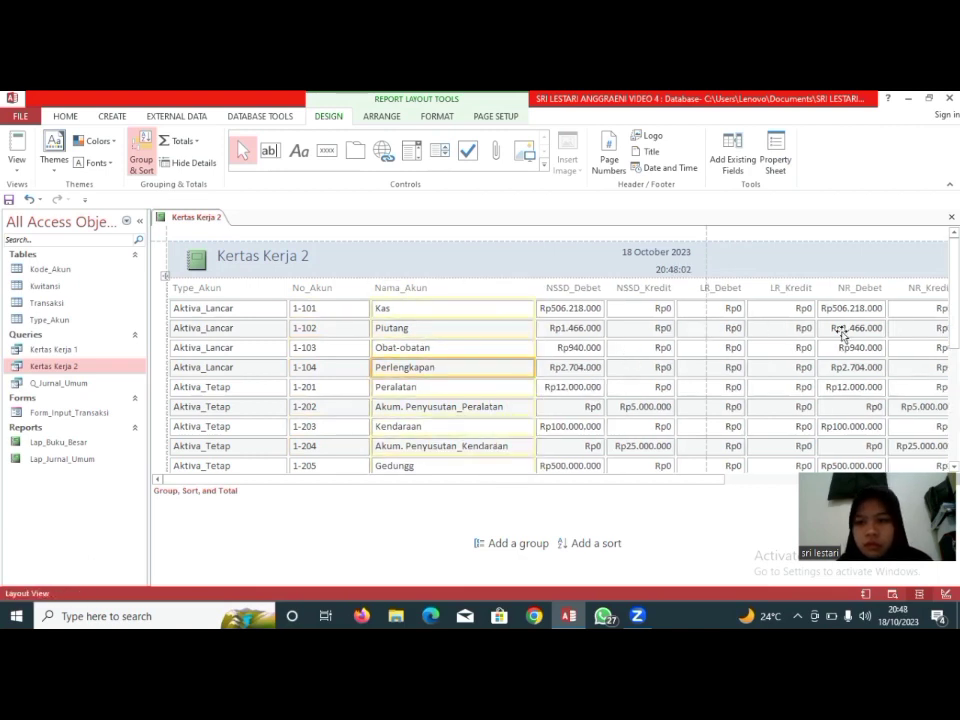
- Widen the NSSD_Debet and NSSD_Kredit columns of the report
left_click(601, 307)
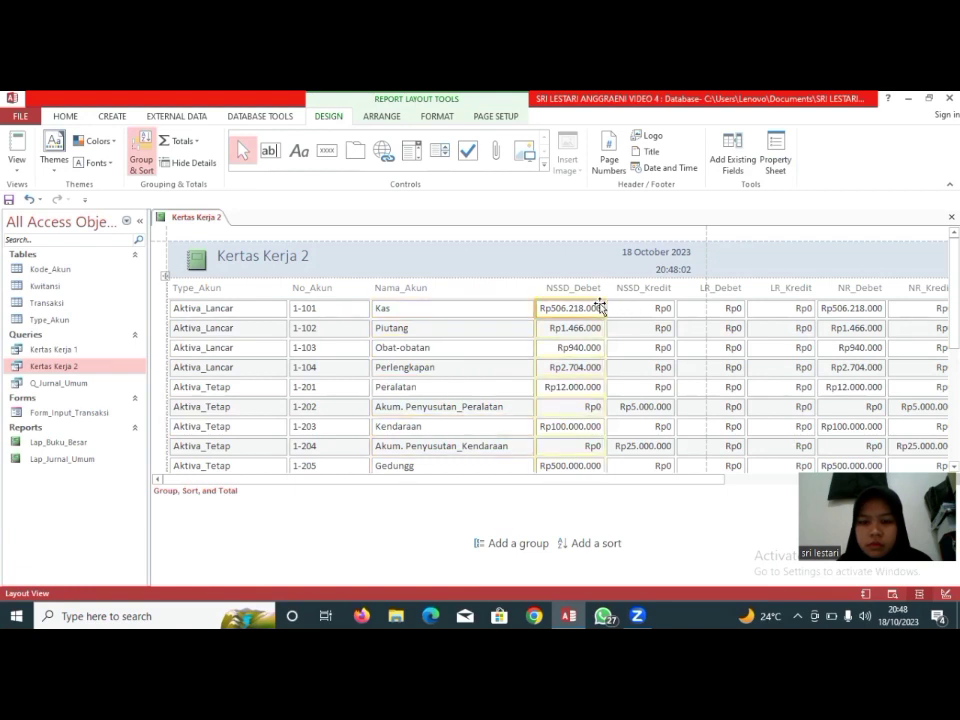
left_click_drag(606, 303, 627, 304)
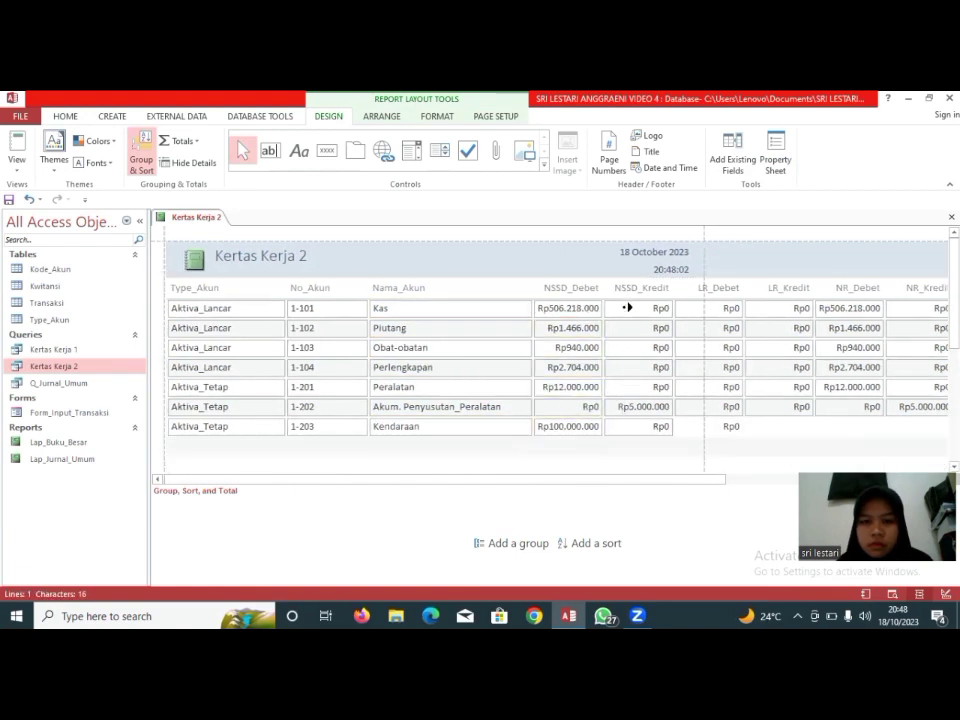
left_click(695, 306)
left_click(680, 309)
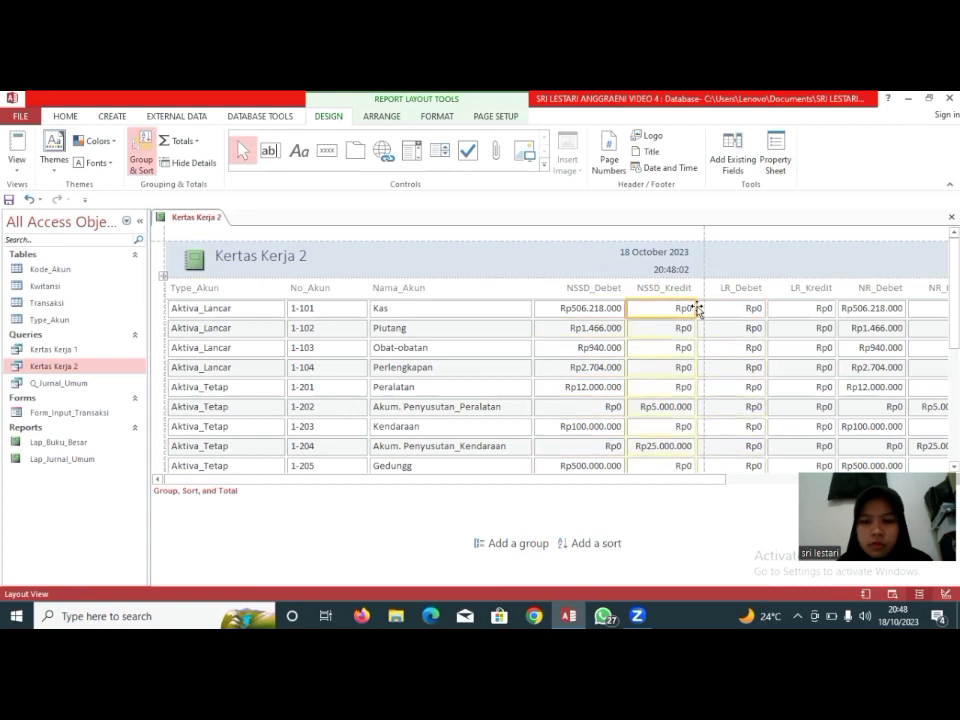
left_click_drag(696, 307, 708, 305)
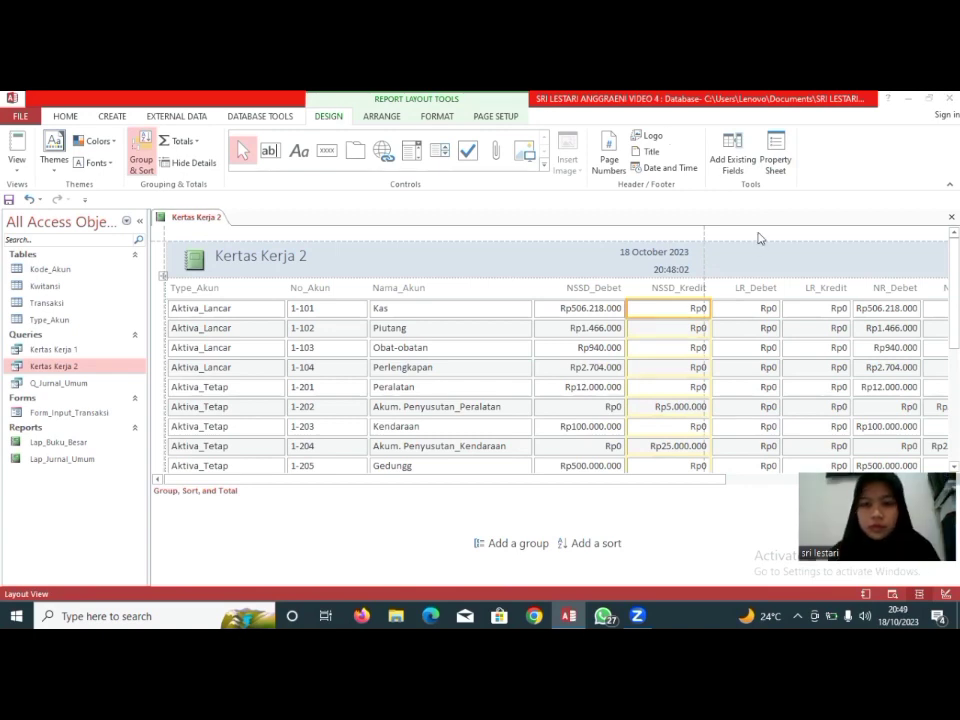
- Widen the NR_Kredit and NR_Debet columns of the report so that large amounts fit
left_click(745, 480)
left_click(692, 309)
left_click_drag(692, 309, 752, 309)
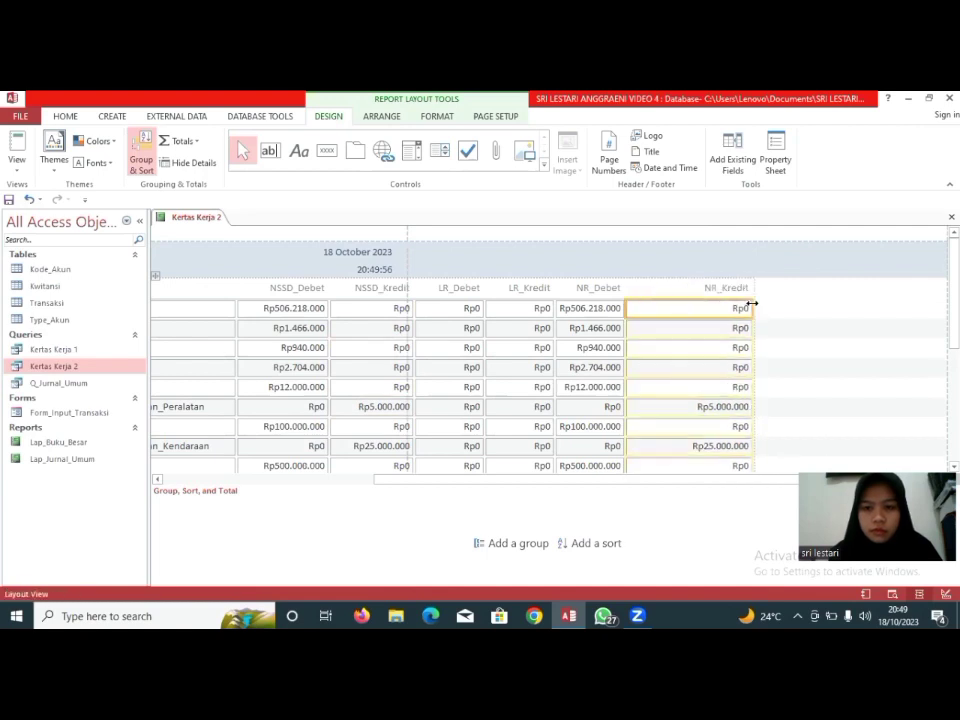
left_click(618, 308)
left_click_drag(622, 308, 655, 308)
- Widen the LR_Kredit and LR_Debet columns of the report
left_click(539, 307)
left_click_drag(553, 308, 578, 313)
left_click(473, 310)
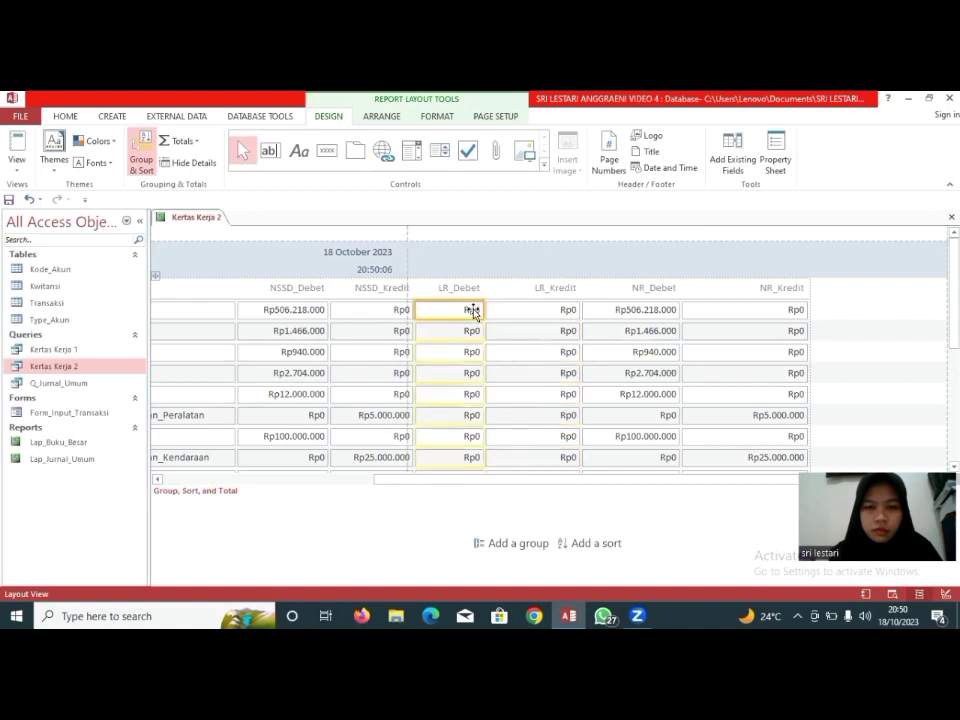
left_click_drag(484, 311, 513, 311)
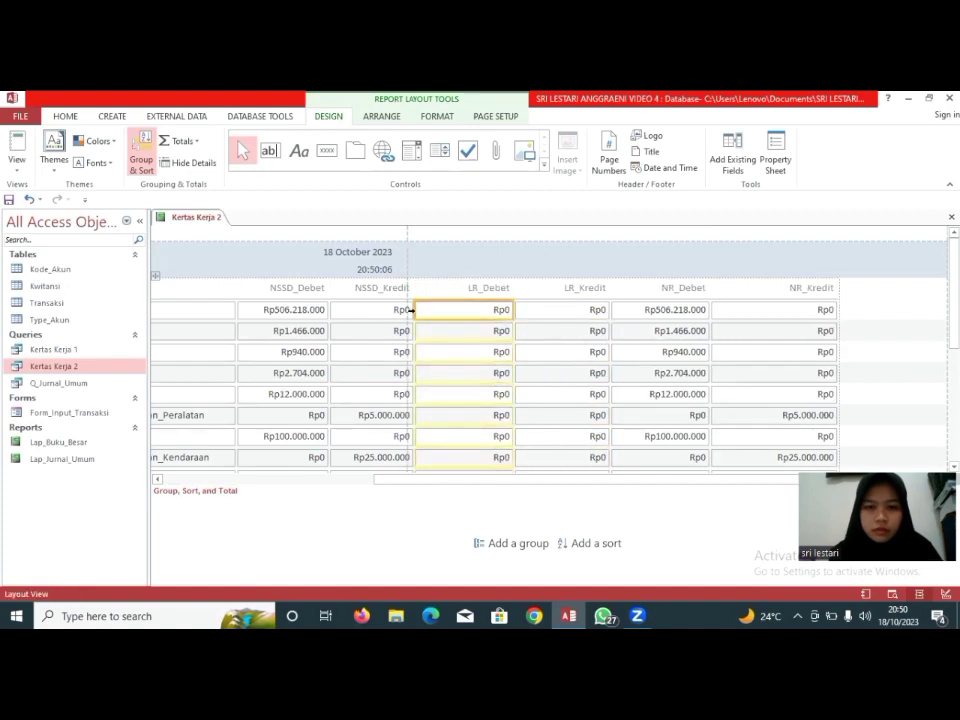
- Widen the report's NSSD_Kredit and NSSD_Debet columns a little further
left_click(386, 311)
left_click_drag(413, 310, 435, 313)
left_click(316, 311)
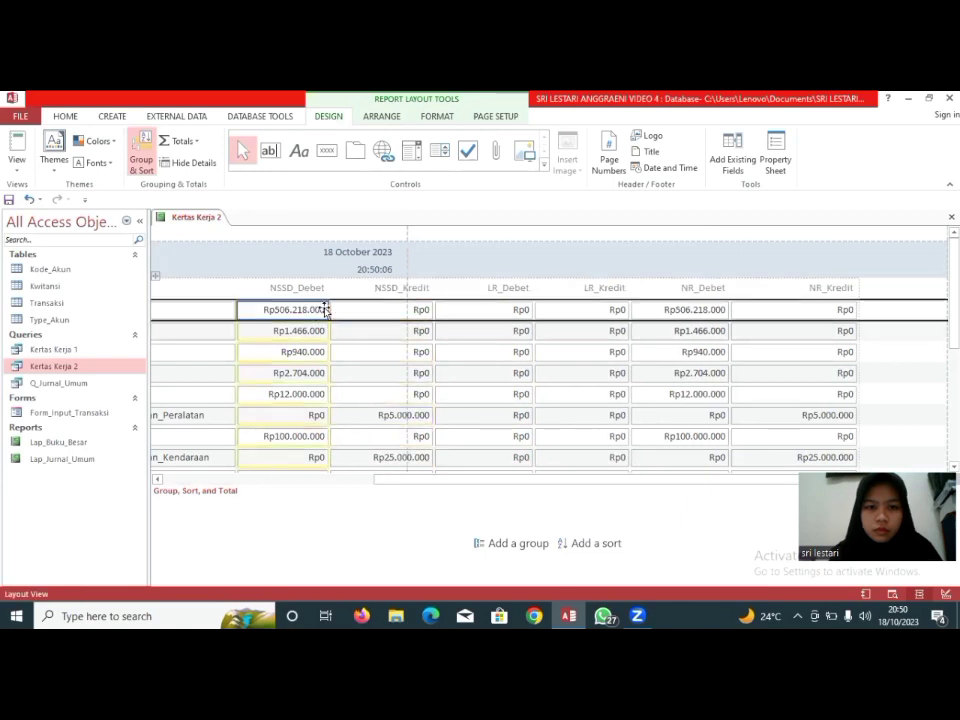
left_click_drag(328, 309, 343, 311)
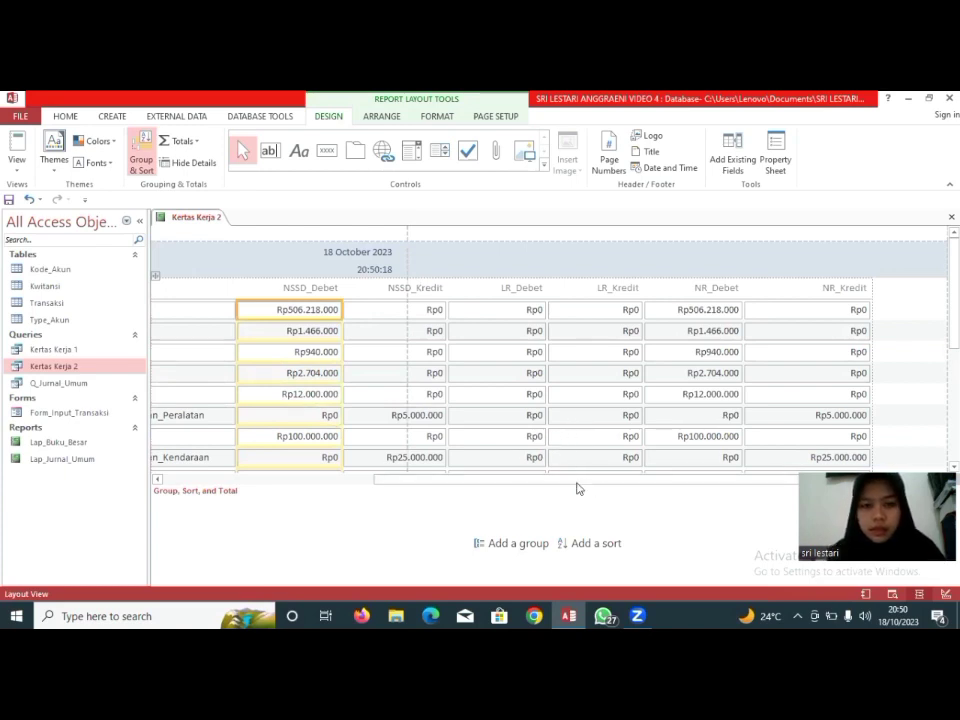
- Add a sort to the Kertas Kerja 2 report that orders the records by No_Akun with A on top
left_click(589, 543)
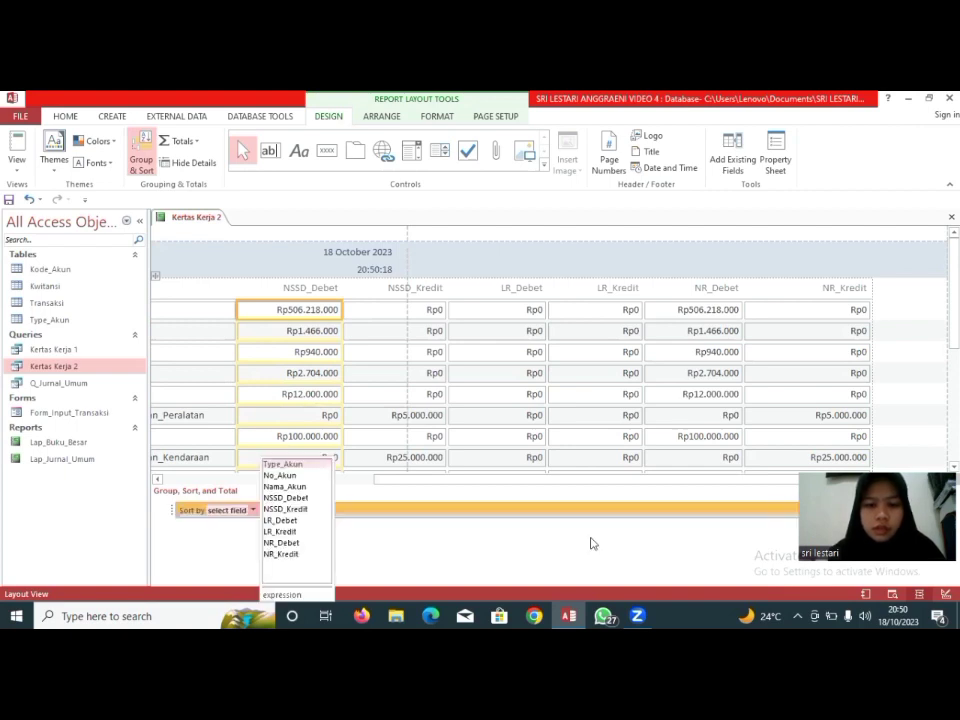
left_click(307, 478)
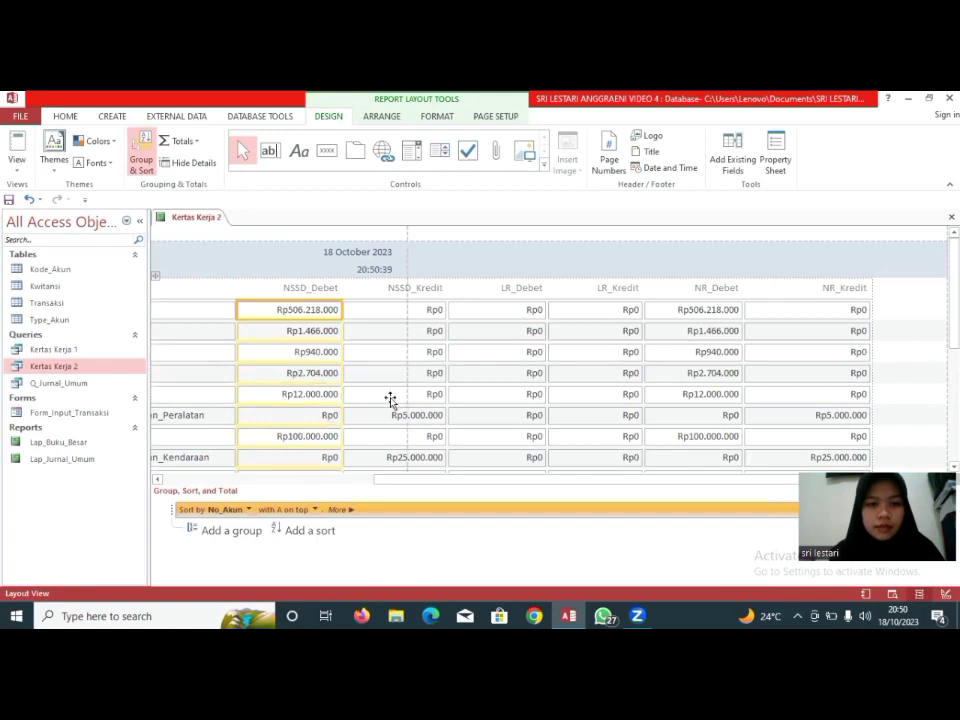
left_click(355, 481)
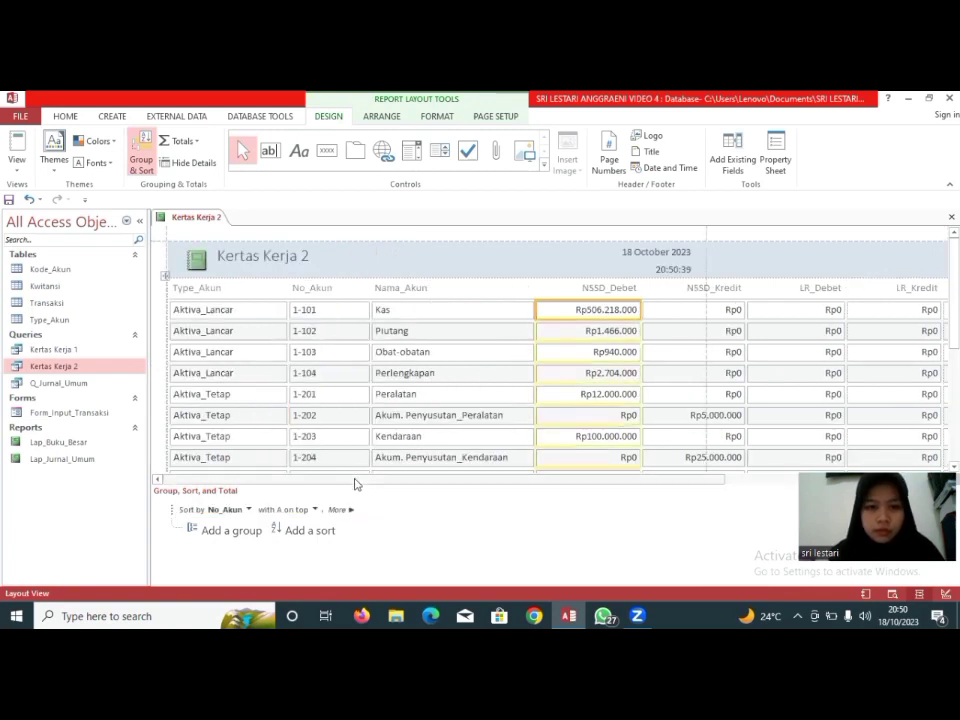
left_click(606, 141)
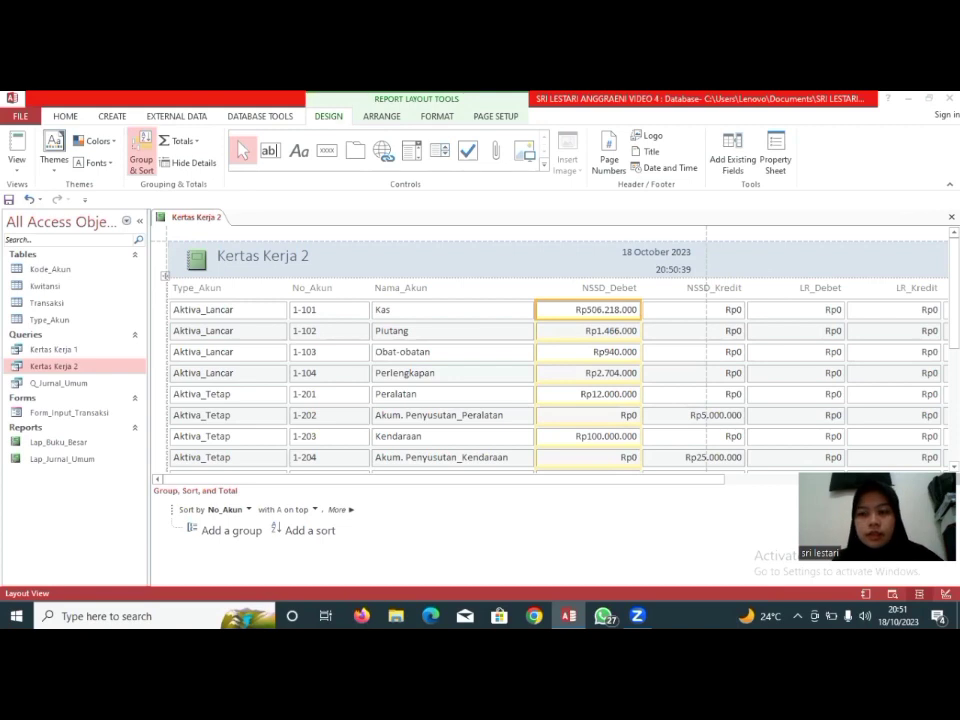
- Add a grand total with the Sum type for the NSSD_Debet column in the report's totals settings
scroll(555, 380, "down", 8)
scroll(555, 380, "up", 5)
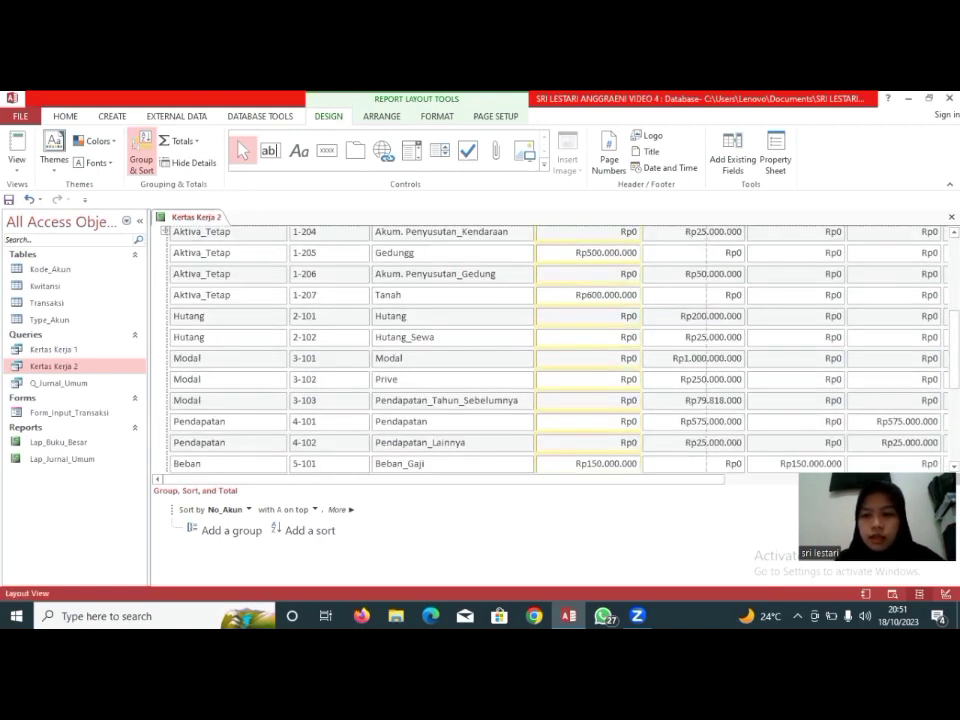
scroll(797, 370, "down", 5)
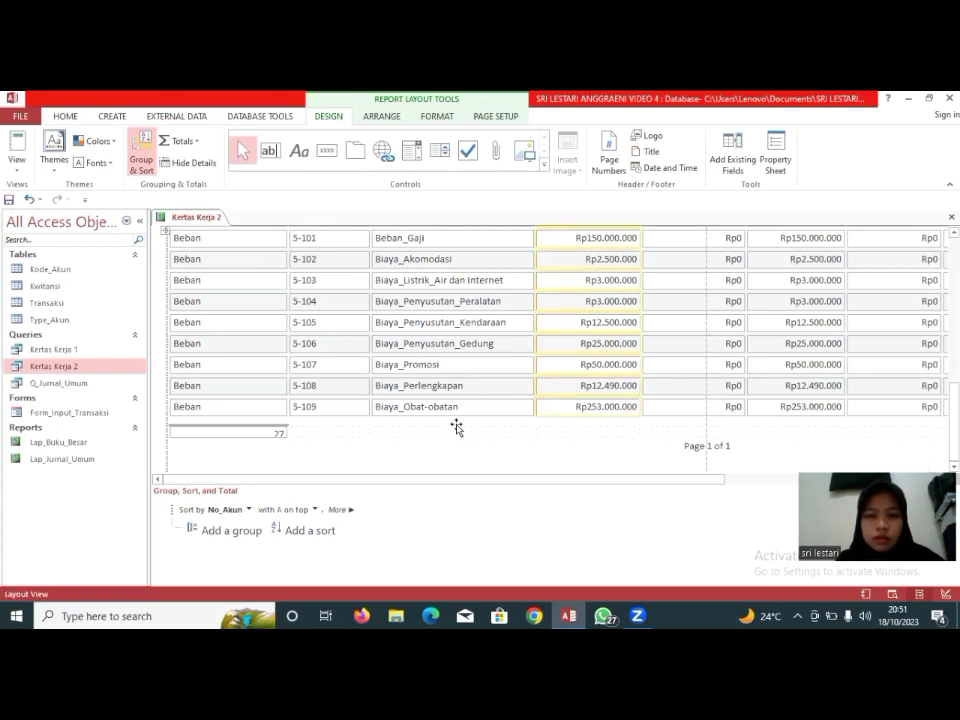
left_click(561, 427)
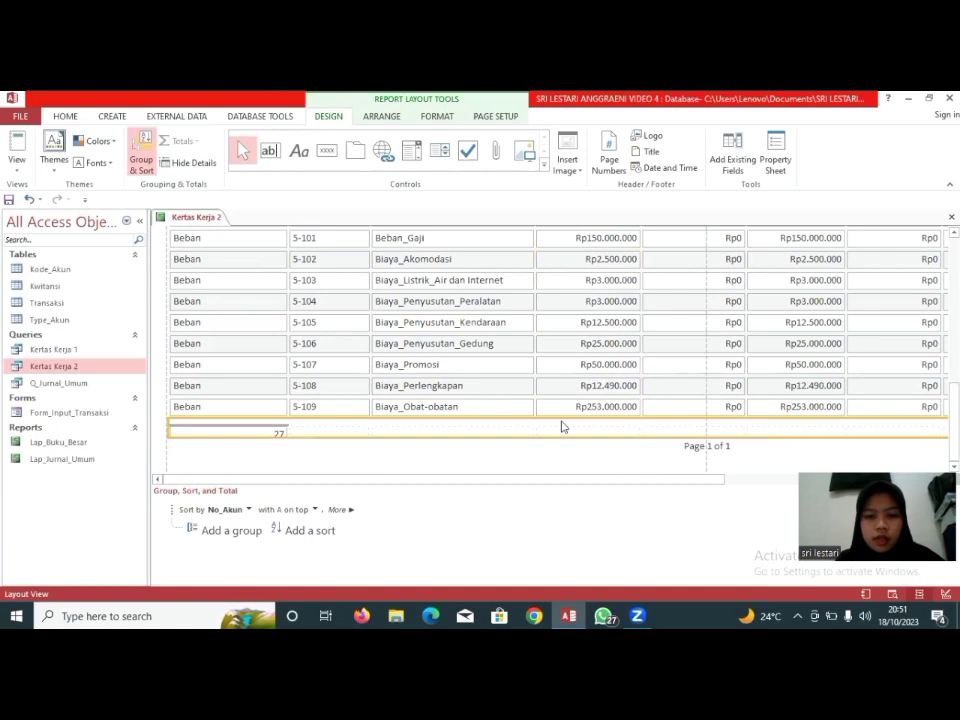
left_click(354, 515)
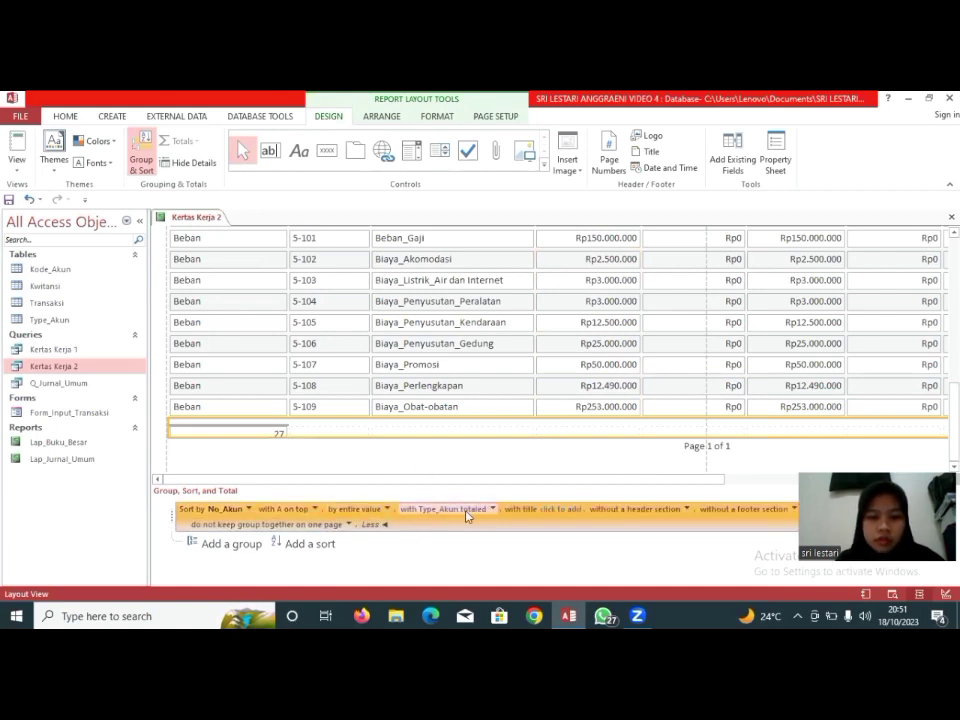
left_click(493, 510)
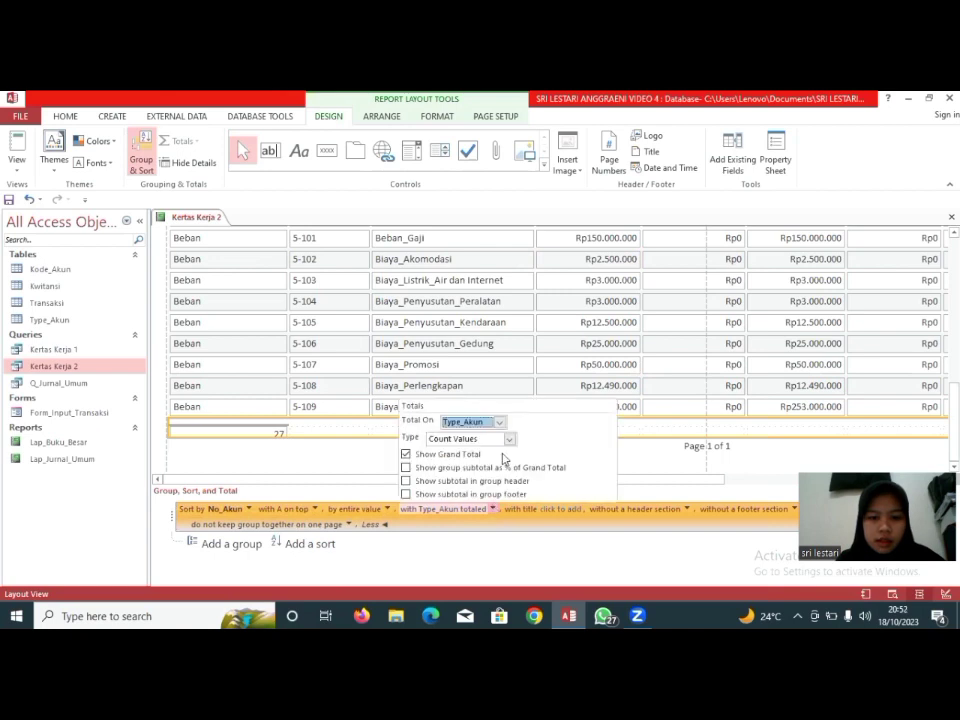
left_click(499, 423)
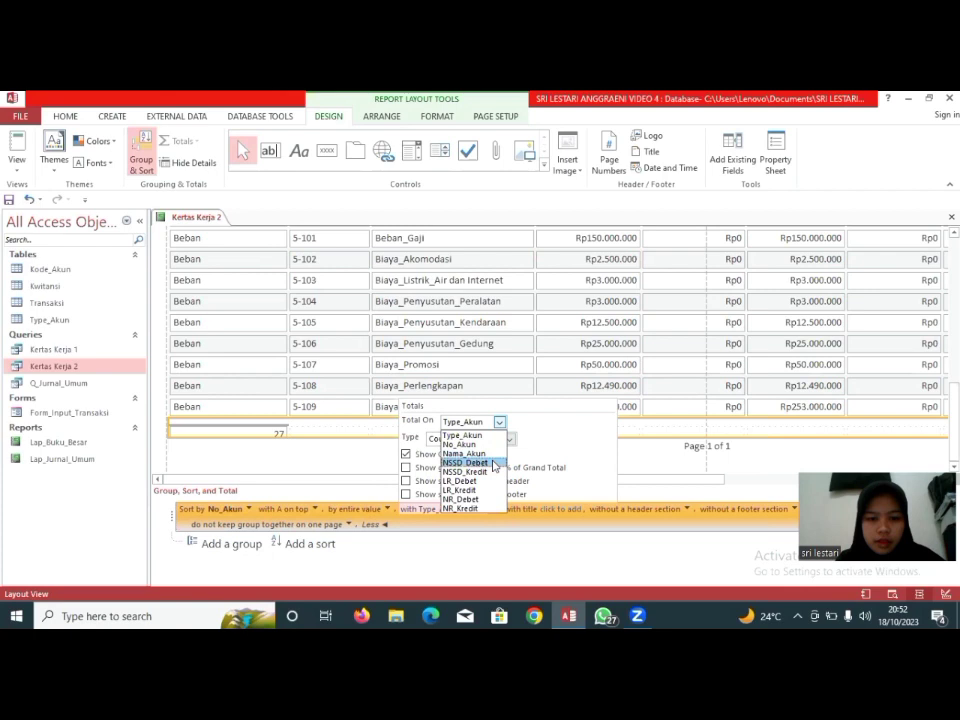
left_click(493, 463)
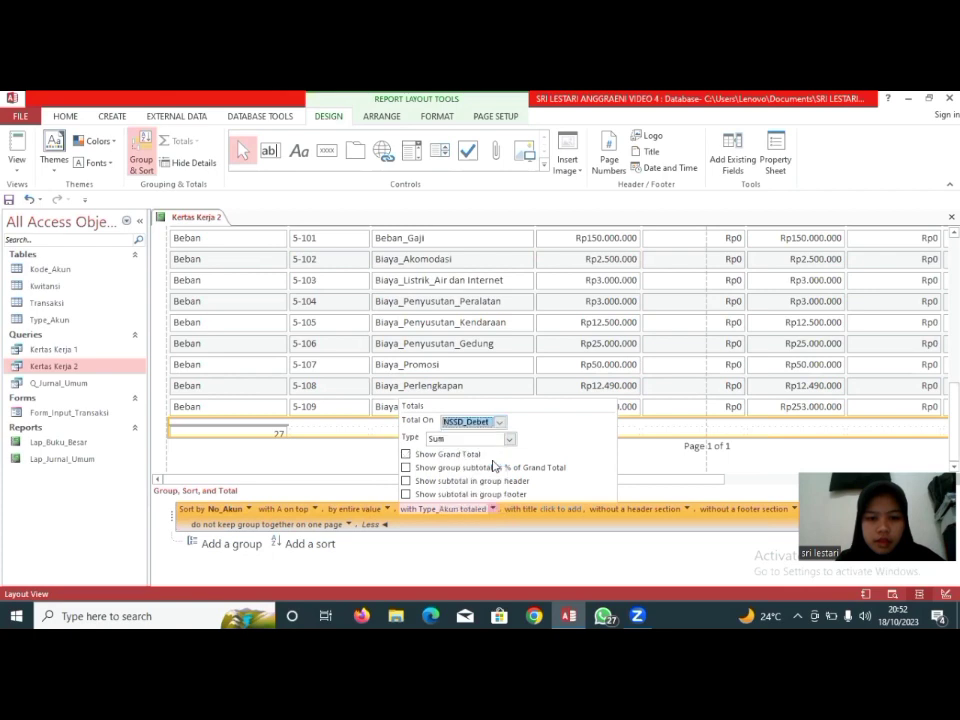
left_click(406, 455)
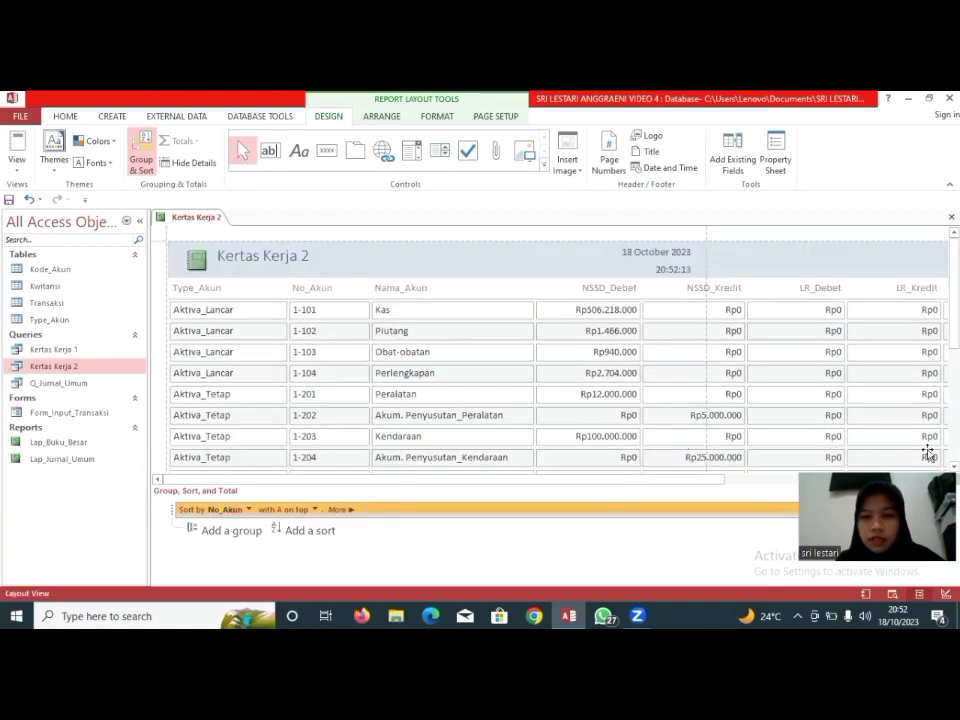
- Increase the height of the NSSD_Debet grand total box in the report footer so its amount fits
scroll(560, 380, "down", 5)
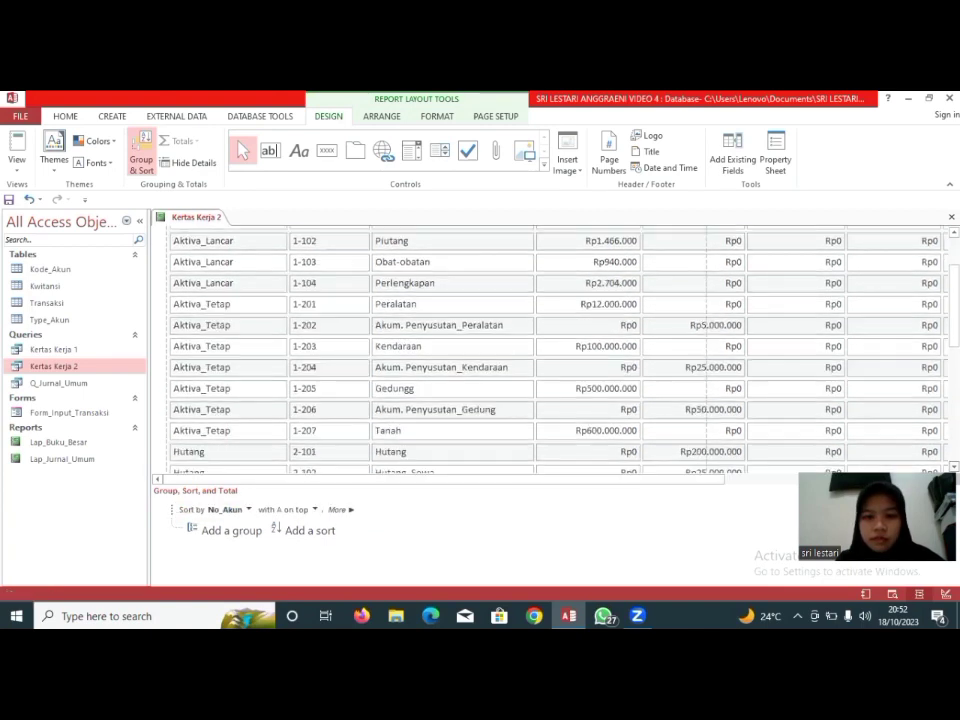
scroll(560, 380, "down", 8)
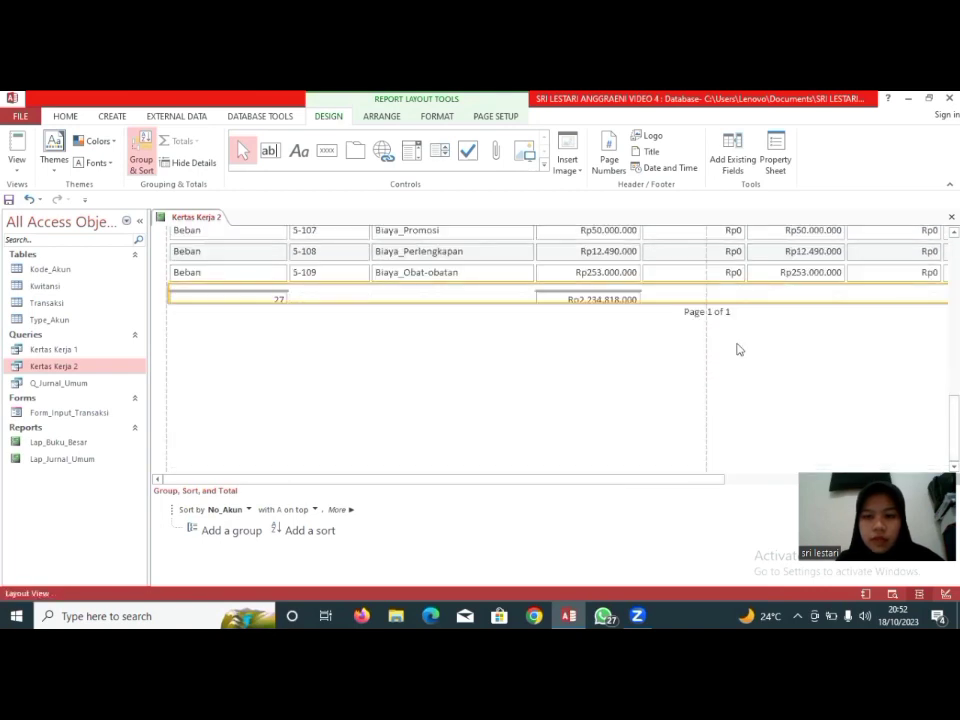
left_click(632, 300)
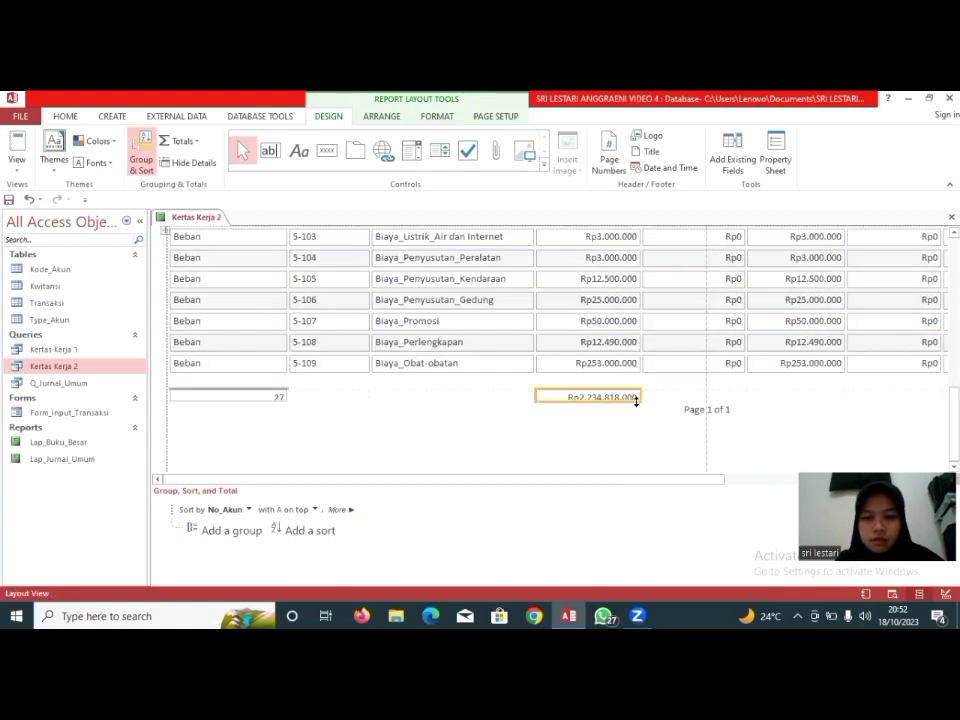
left_click(638, 397)
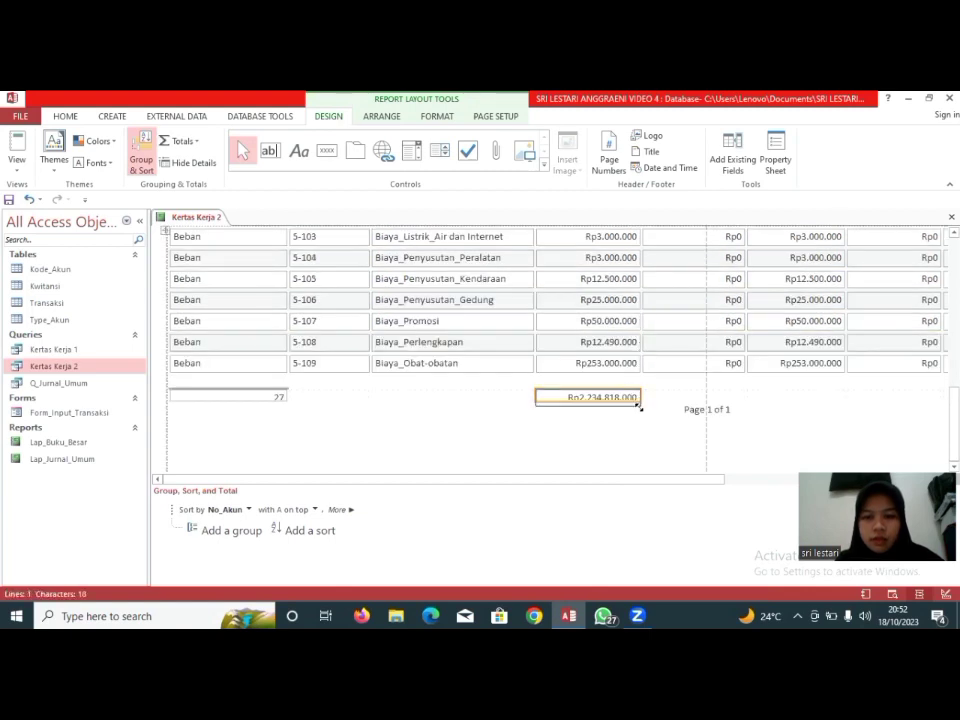
- Add a grand total with the Sum type for the NSSD_Kredit column of the report
left_click(675, 391)
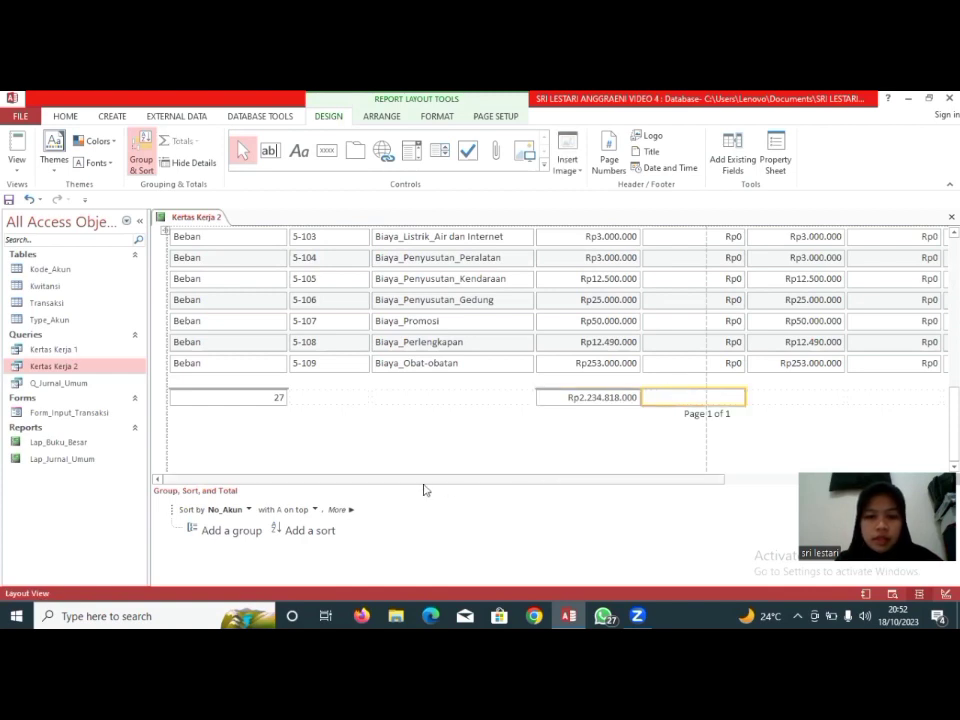
left_click(338, 510)
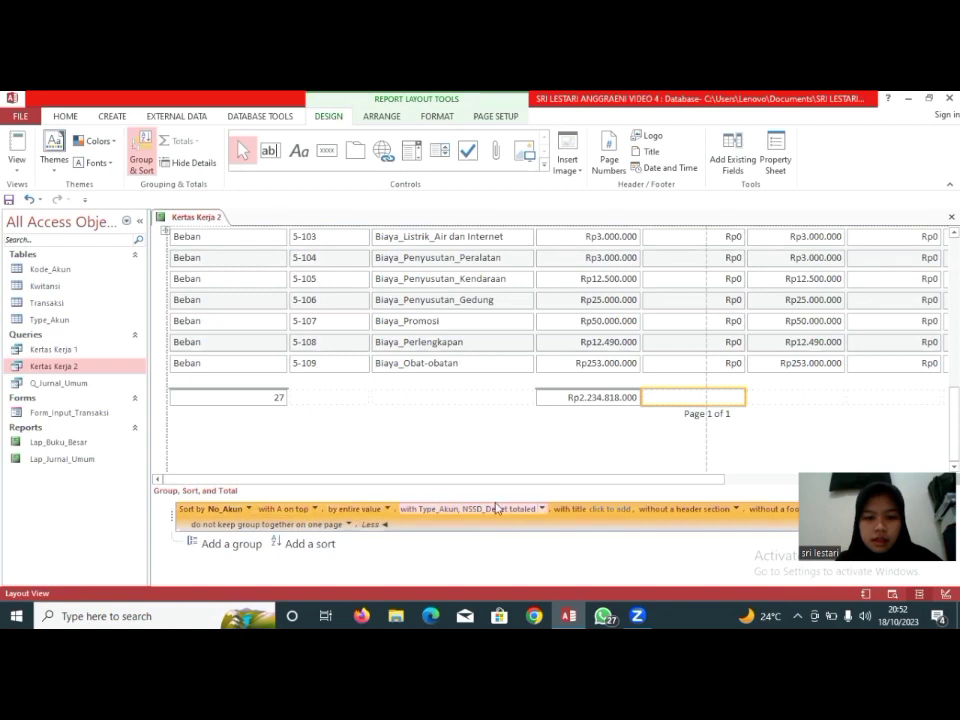
left_click(542, 509)
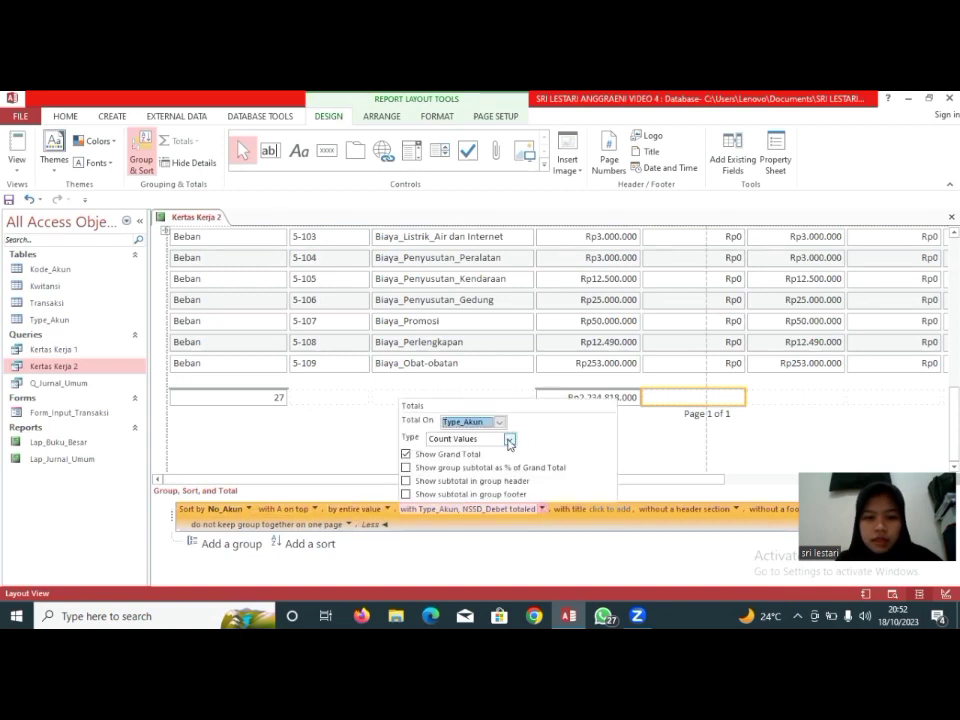
left_click(499, 422)
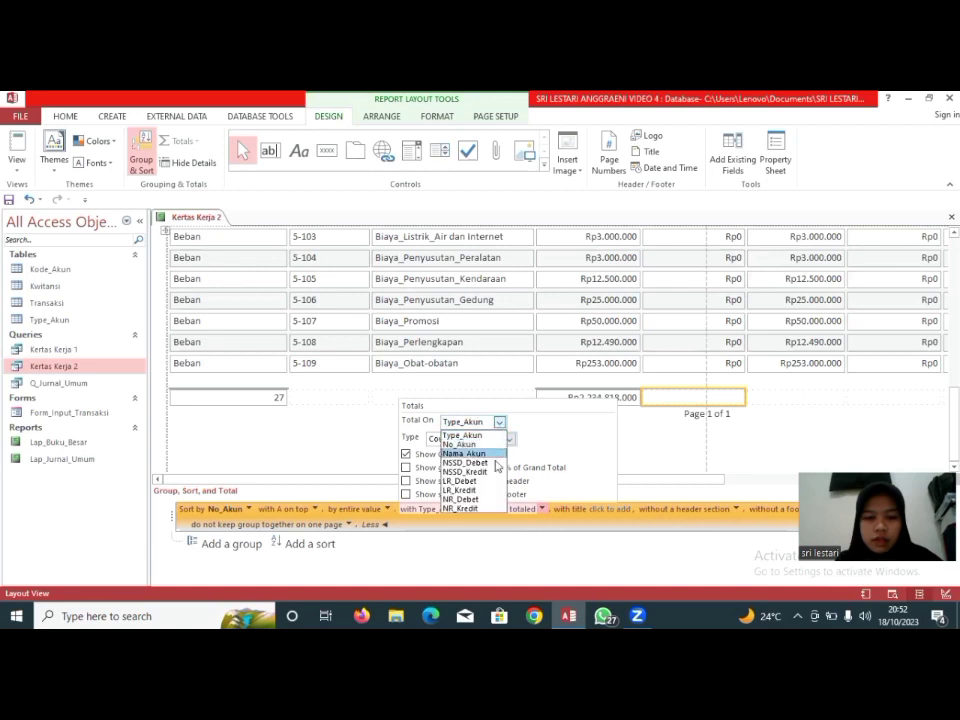
left_click(497, 470)
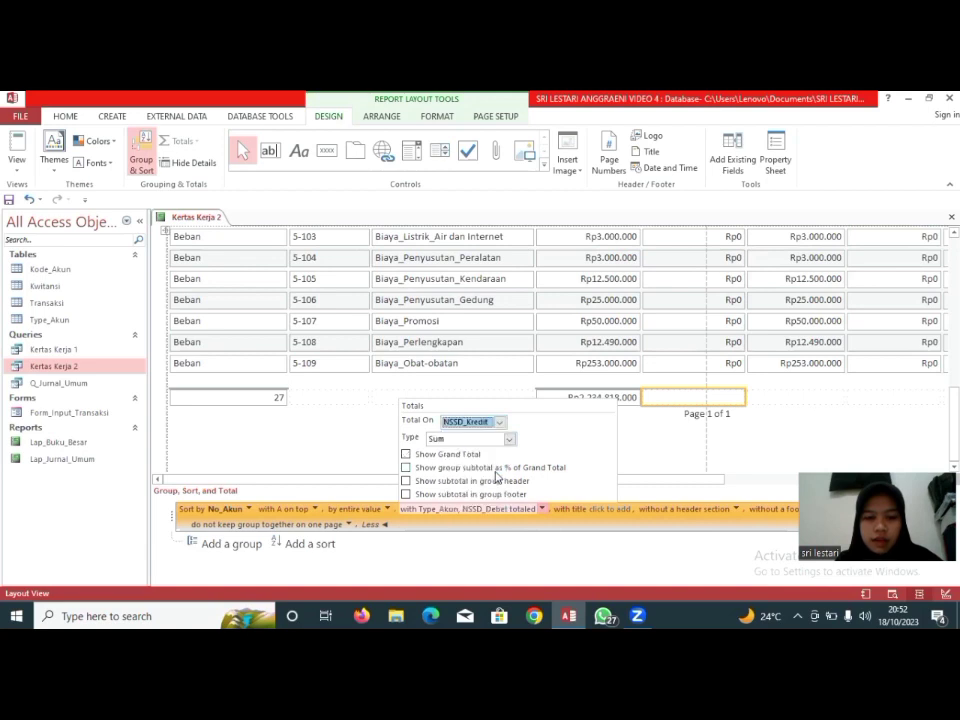
left_click(406, 455)
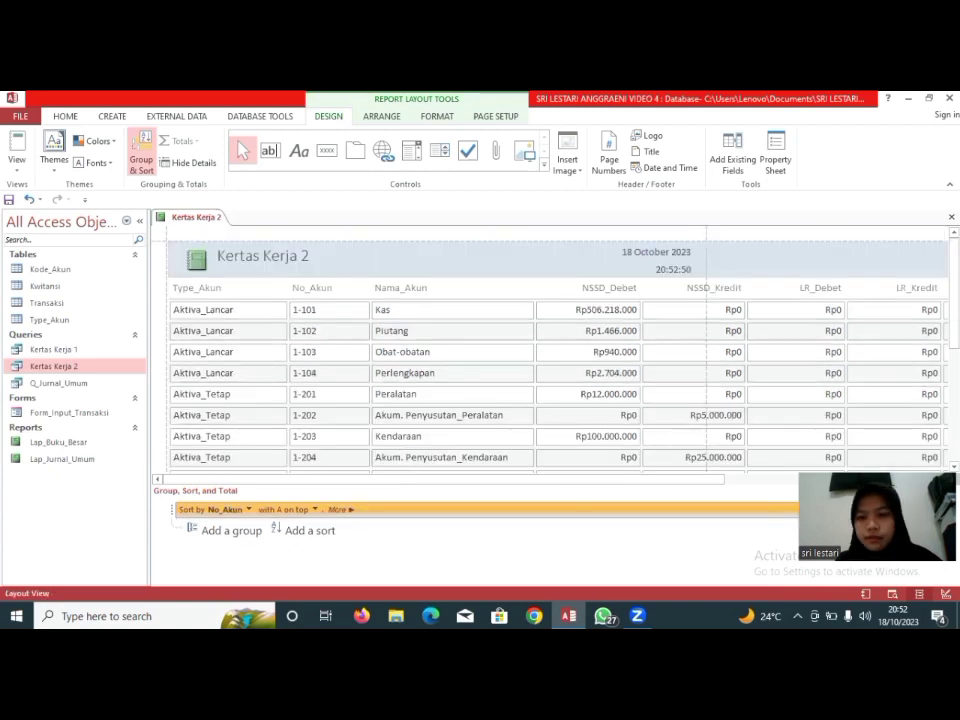
- Add a grand total with the Sum type for the LR_Debet column of the report
scroll(550, 350, "down", 3)
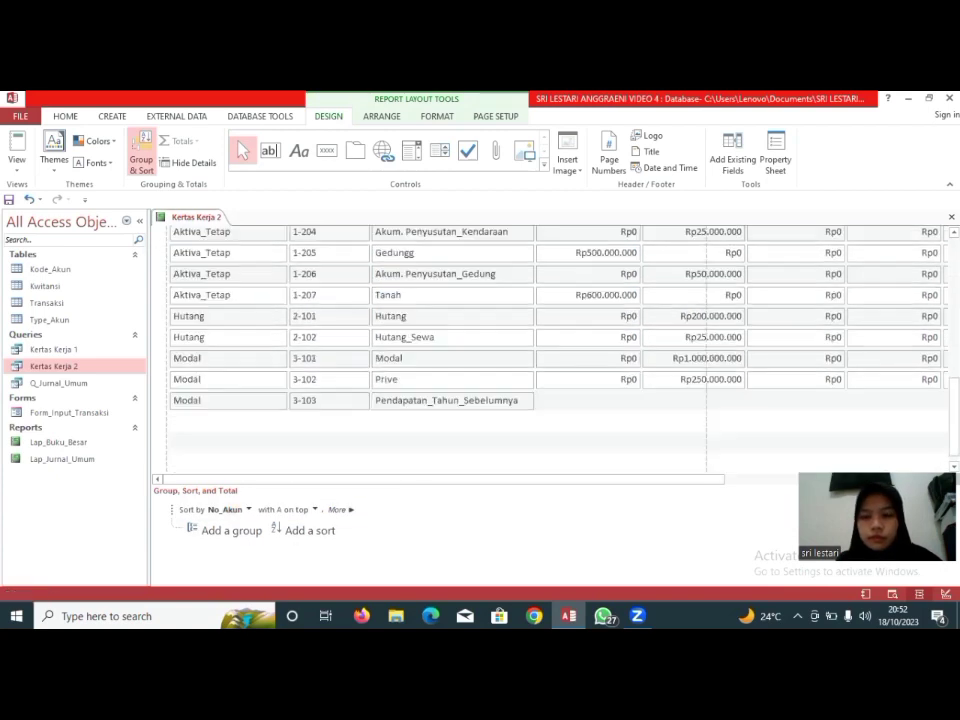
scroll(550, 350, "down", 3)
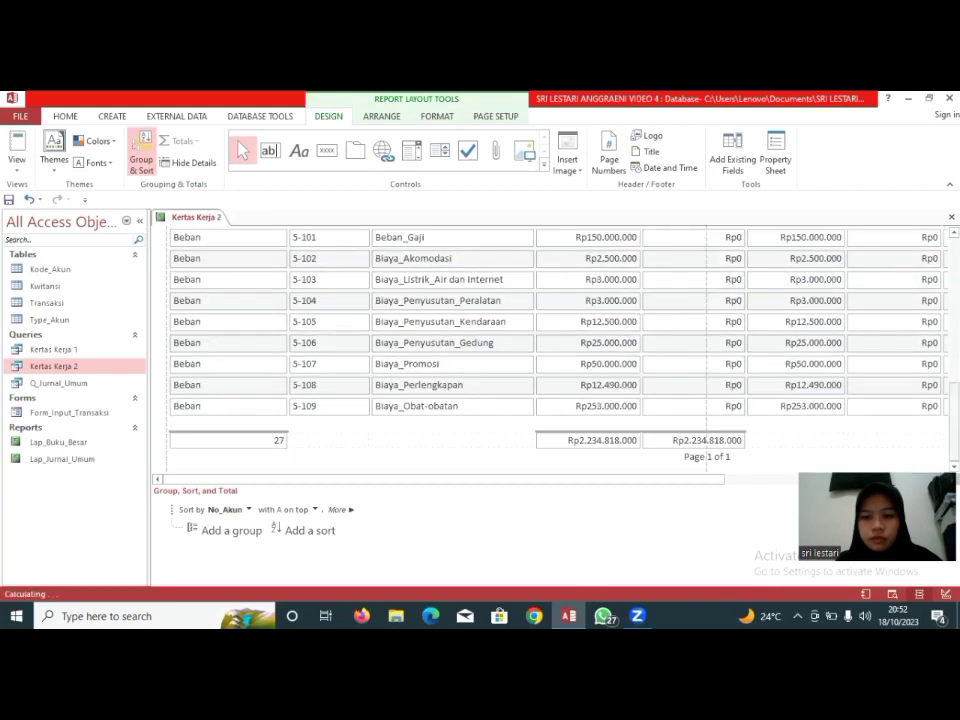
left_click(804, 432)
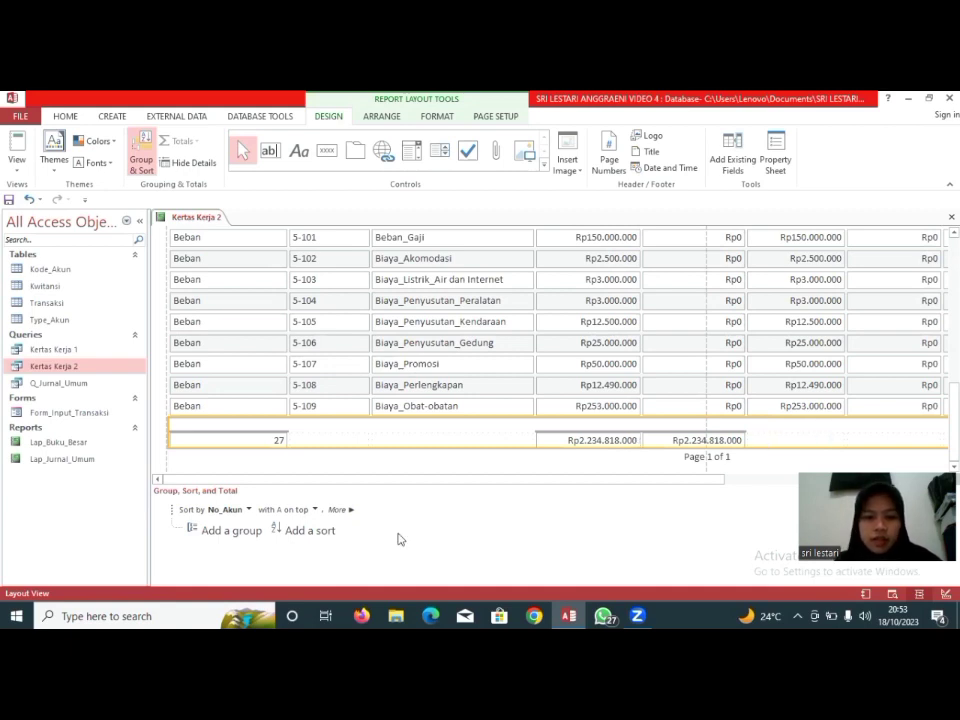
left_click(340, 510)
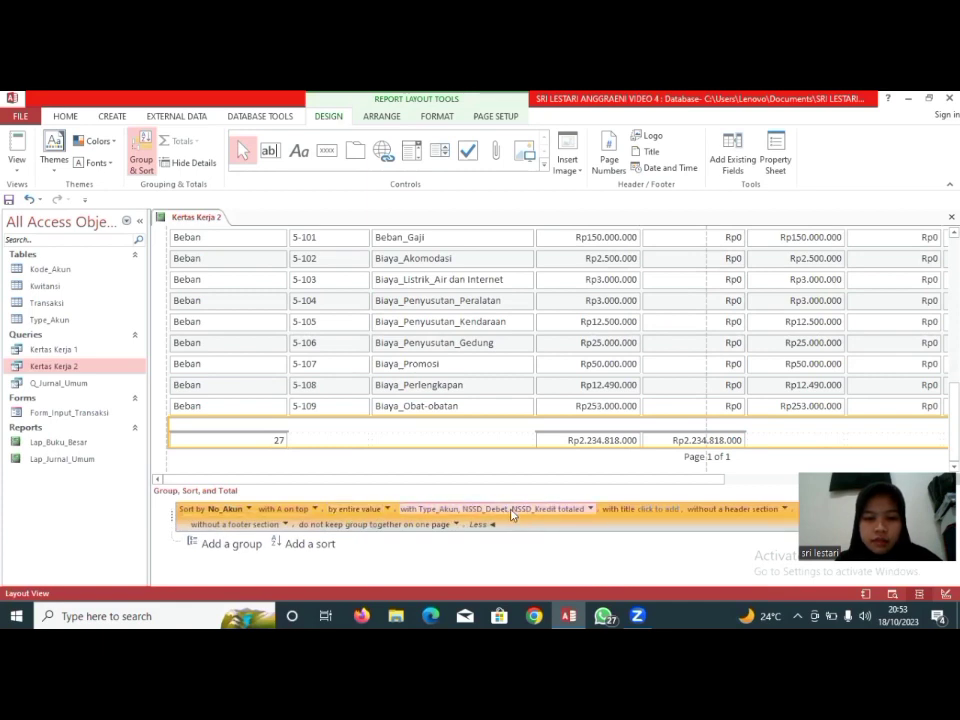
left_click(594, 509)
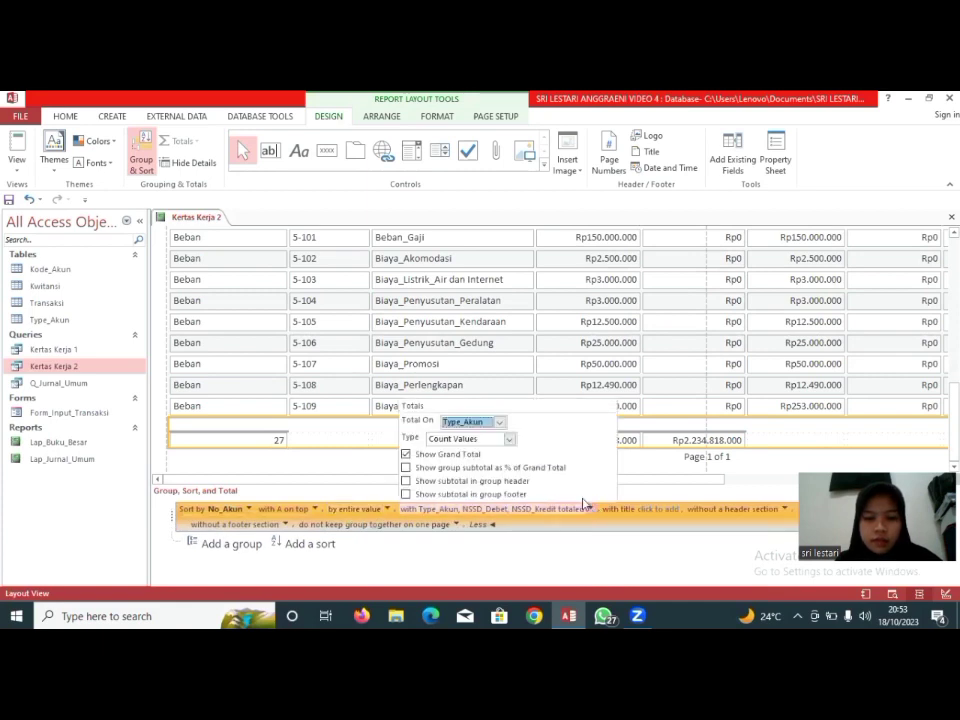
left_click(499, 422)
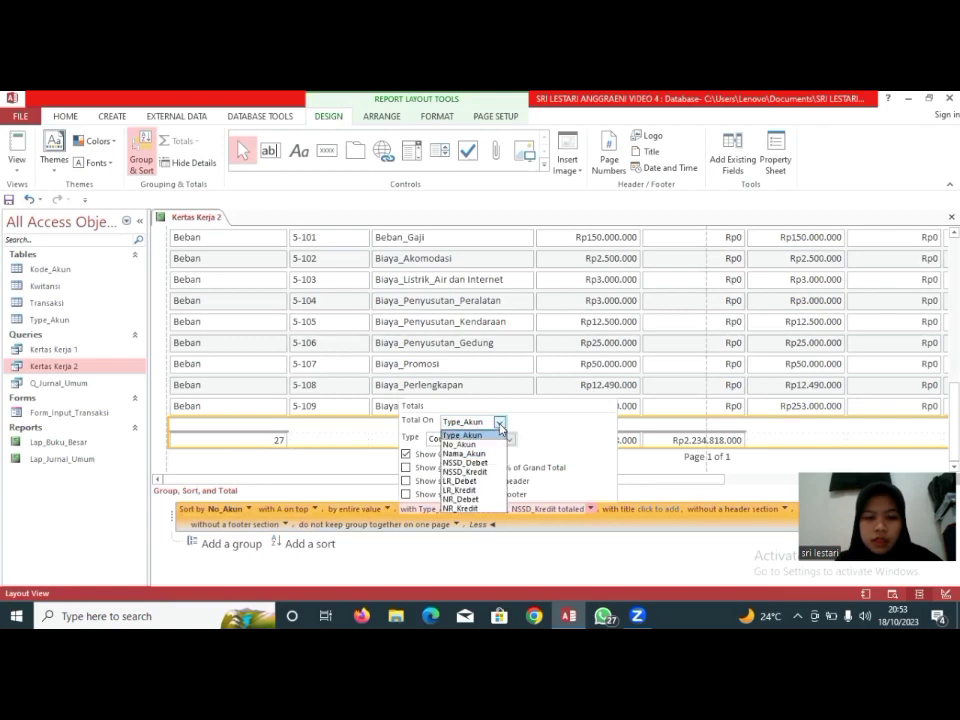
left_click(503, 483)
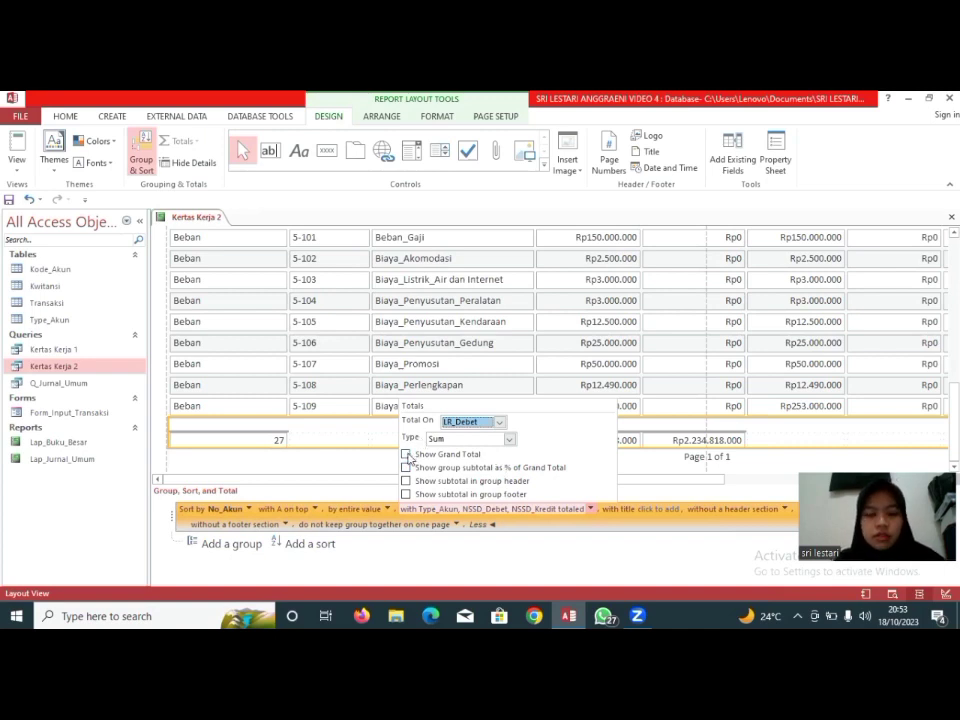
left_click(406, 455)
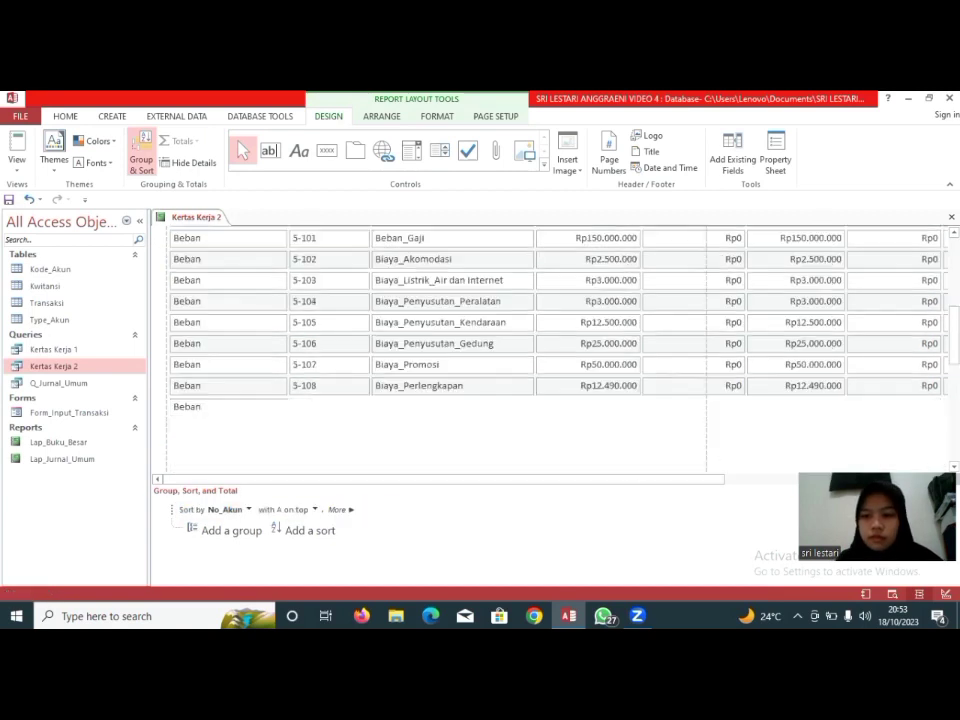
- Add a grand total with the Sum type for the LR_Kredit column of the report
left_click(879, 439)
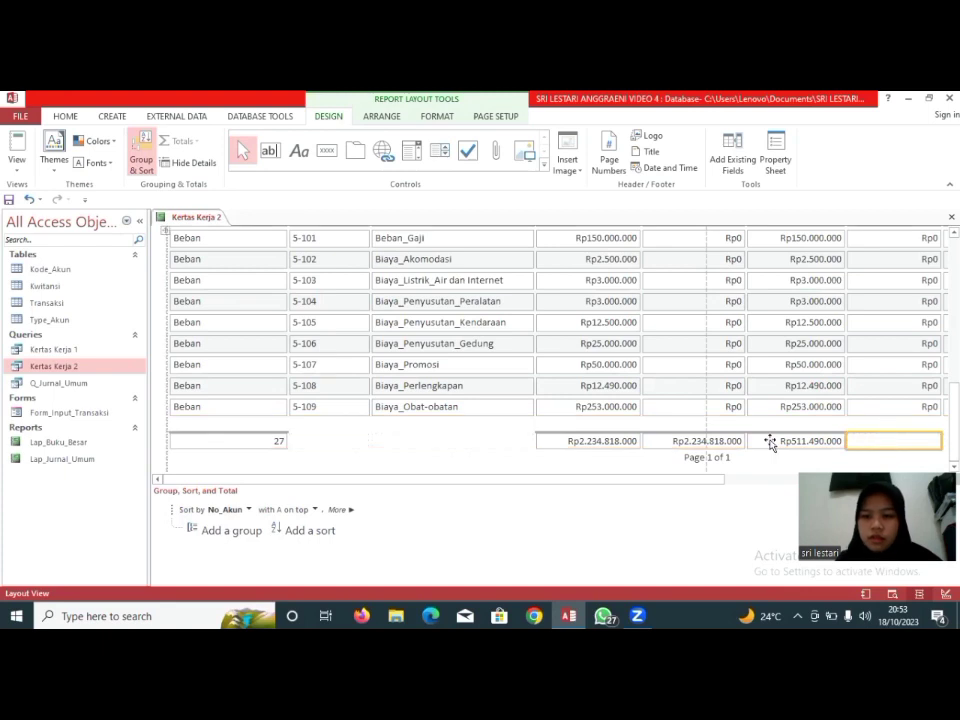
left_click(355, 510)
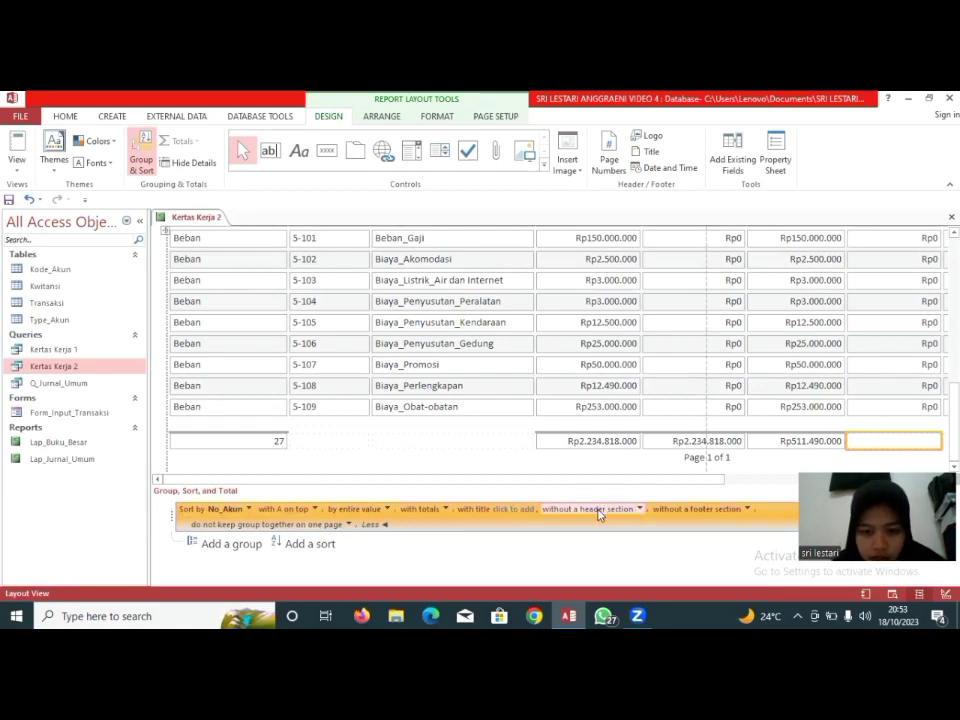
left_click(446, 509)
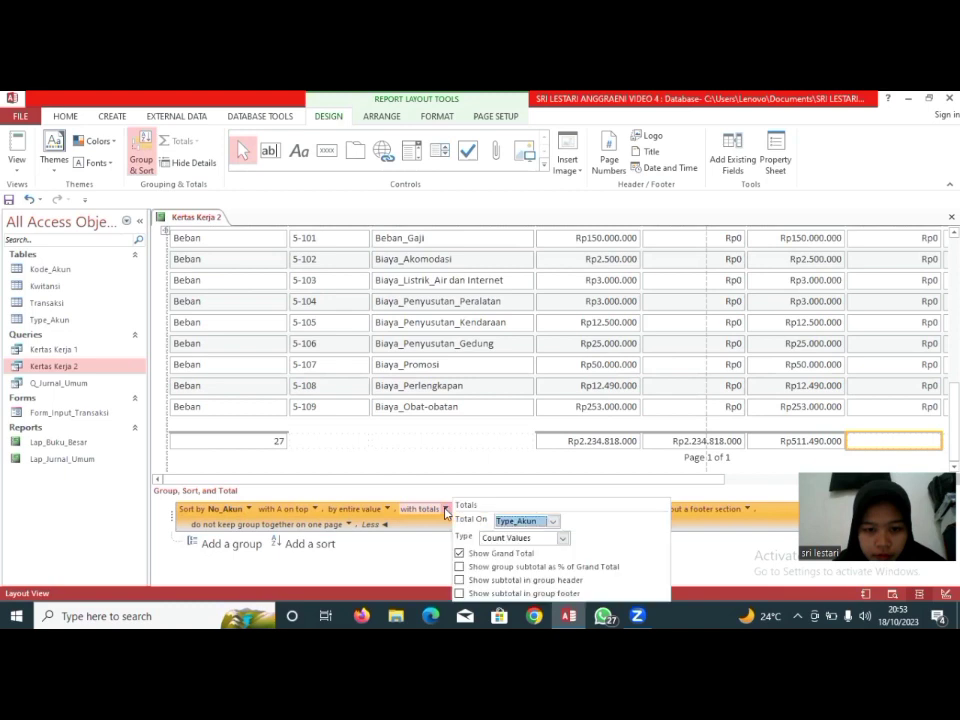
left_click(553, 521)
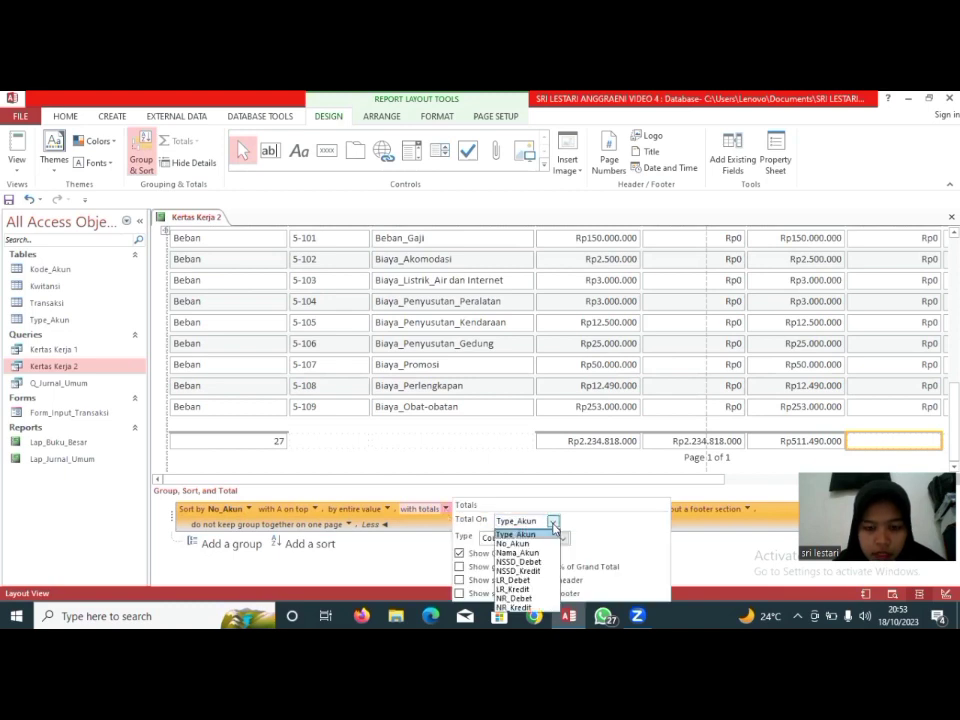
left_click(543, 590)
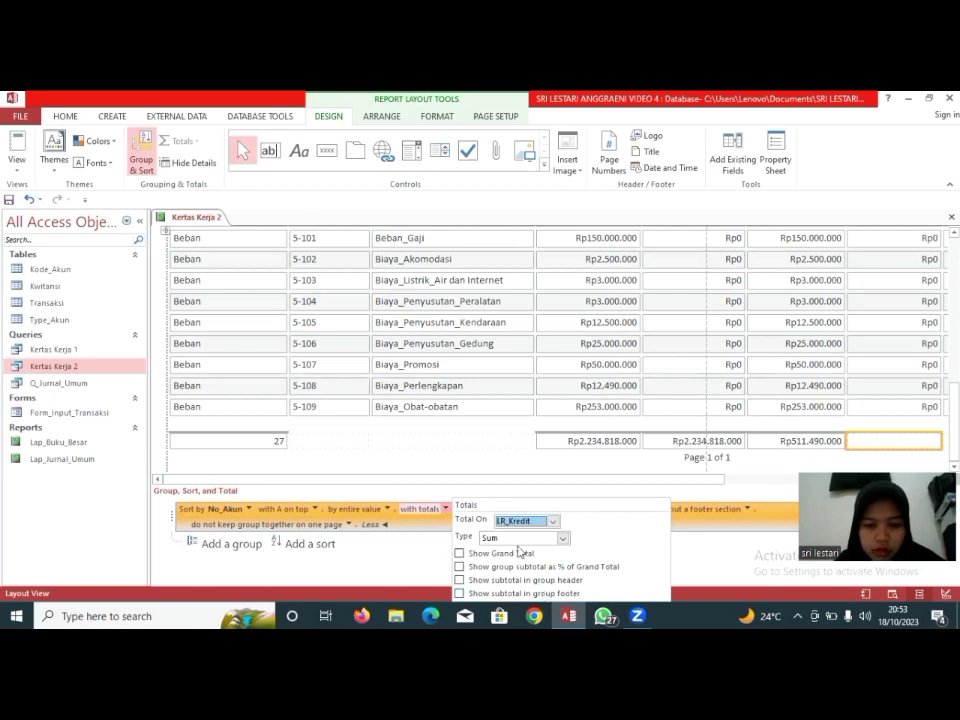
left_click(460, 555)
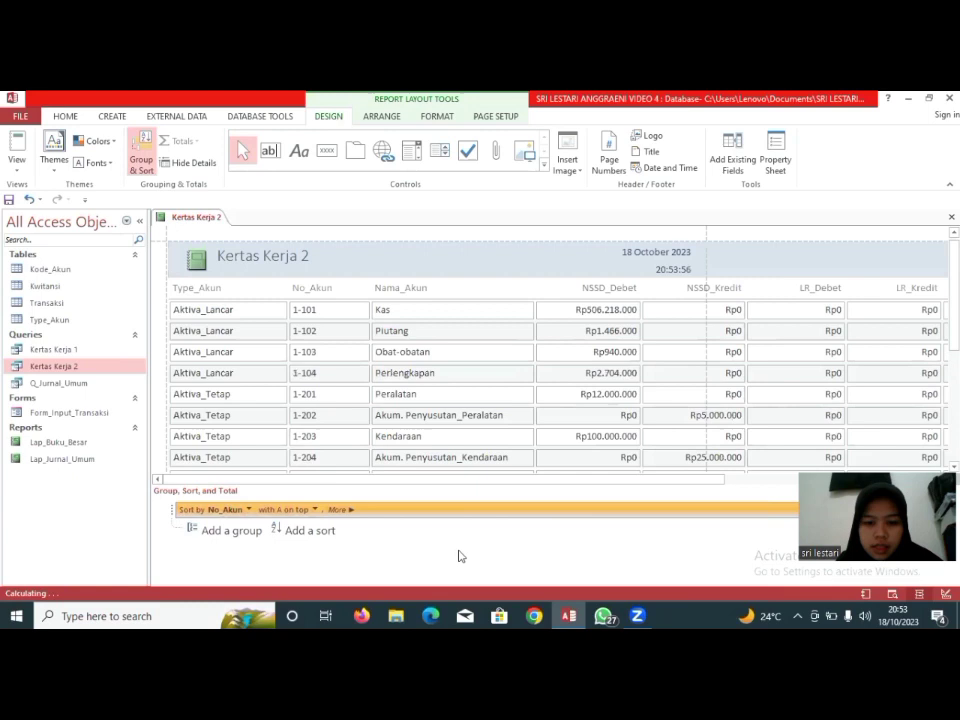
- Add a grand total with the Sum type for the NR_Debet column of the report
left_click(954, 440)
left_click(954, 440)
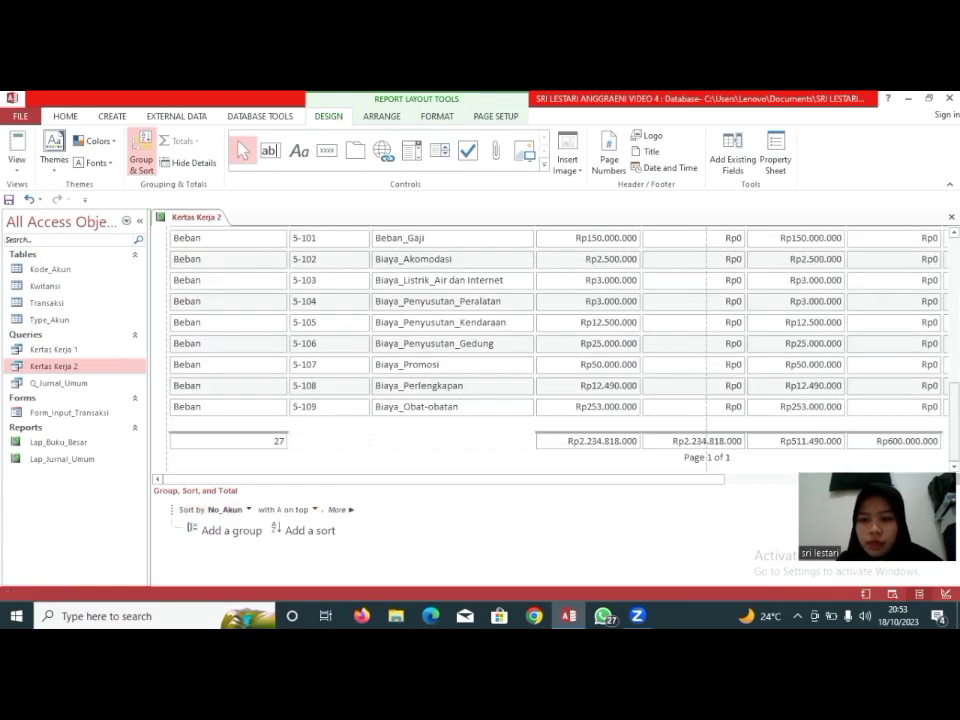
left_click(752, 480)
left_click(679, 444)
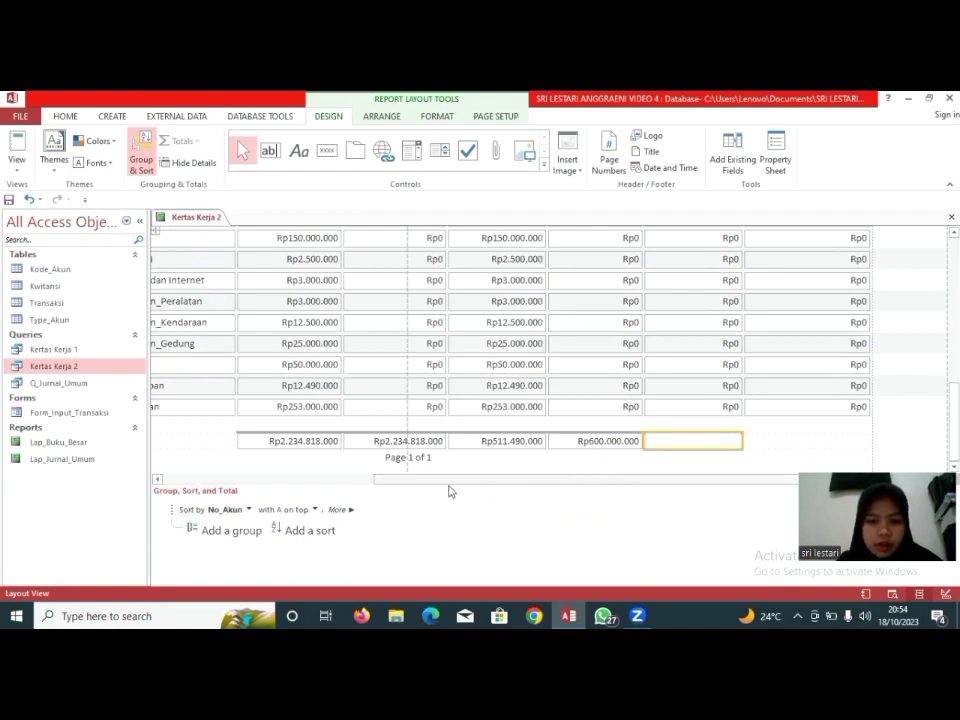
left_click(347, 512)
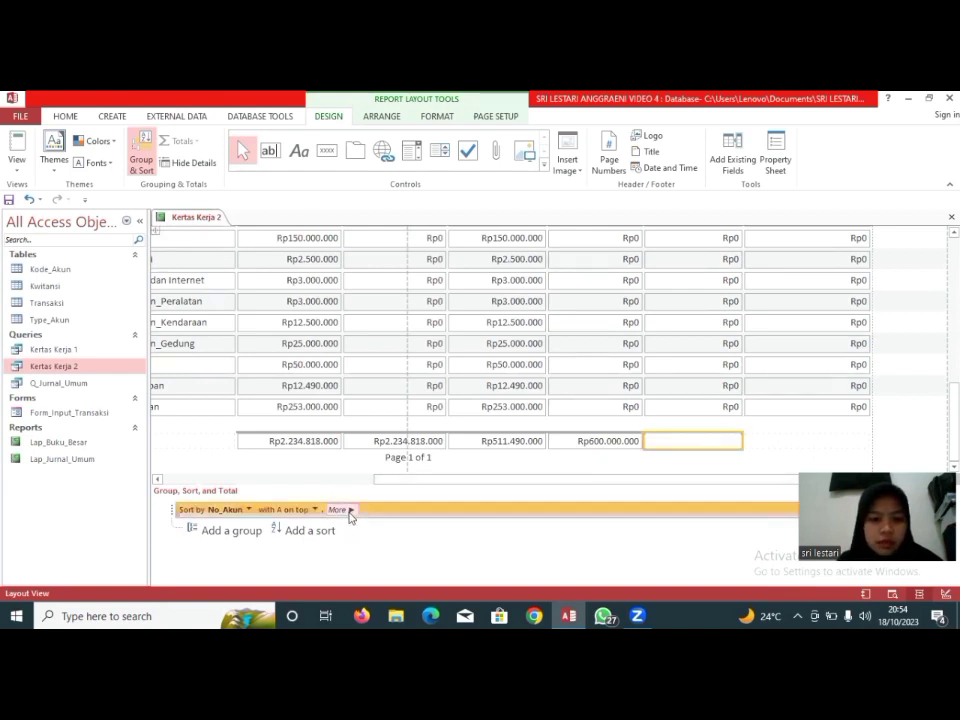
left_click(446, 511)
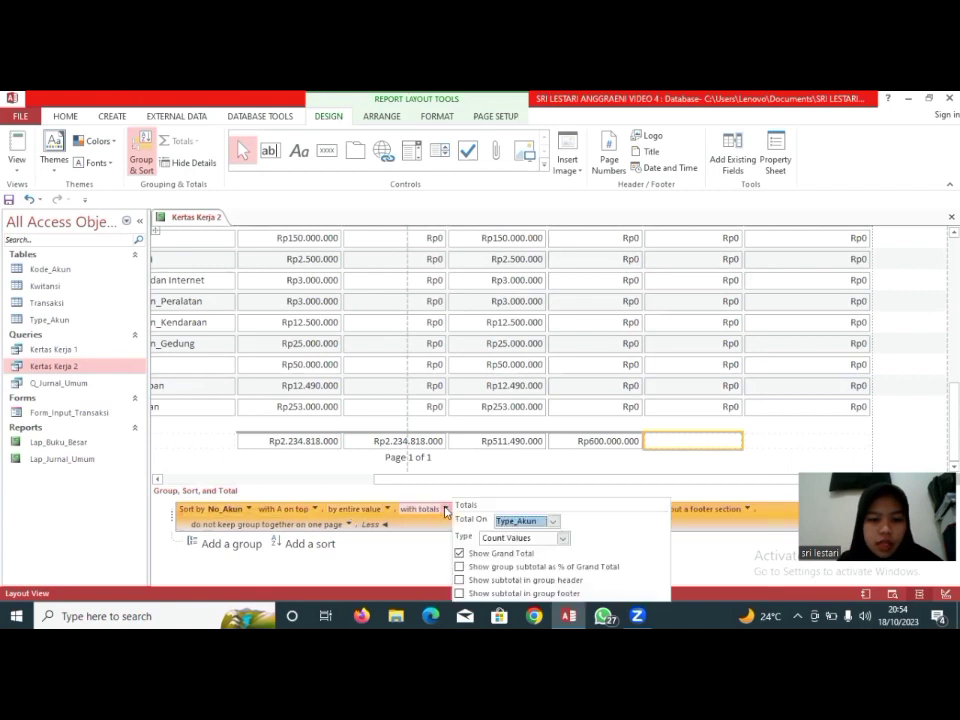
left_click(554, 526)
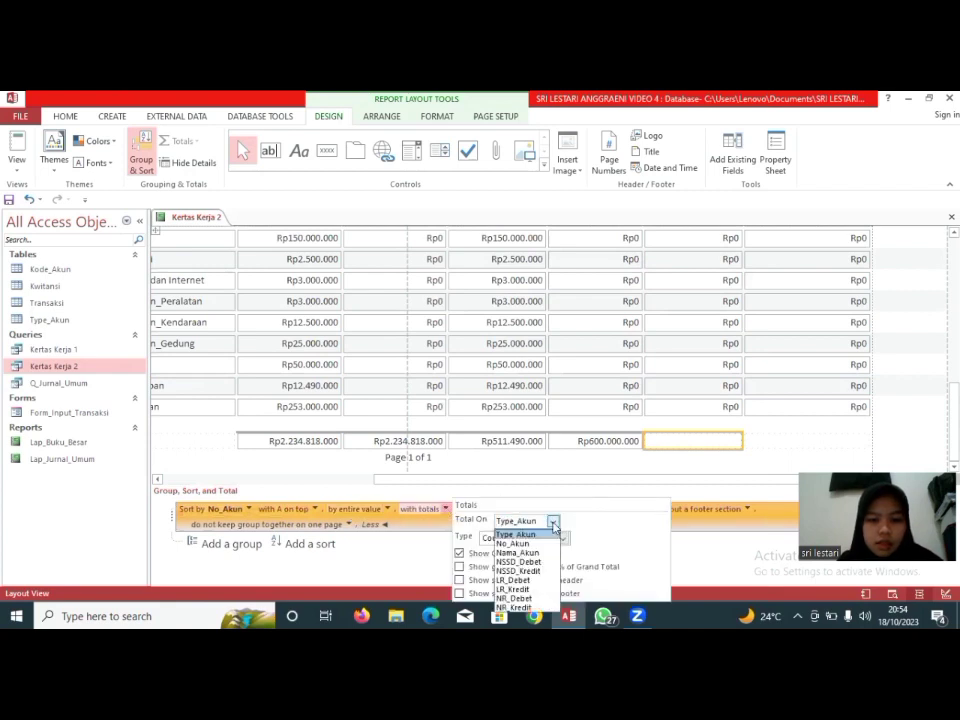
left_click(546, 599)
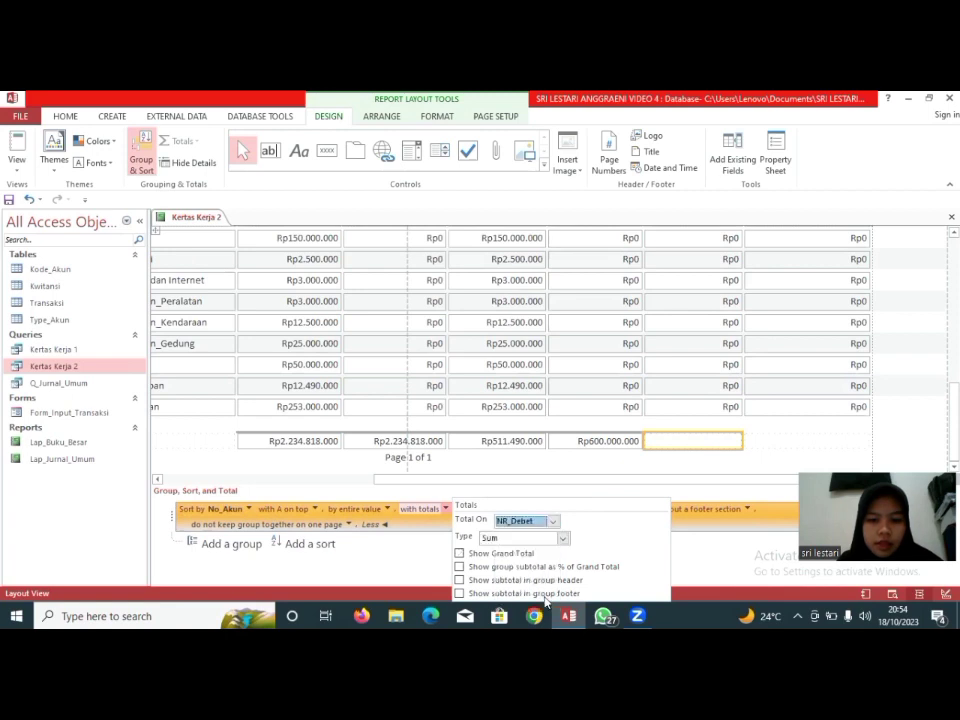
left_click(459, 554)
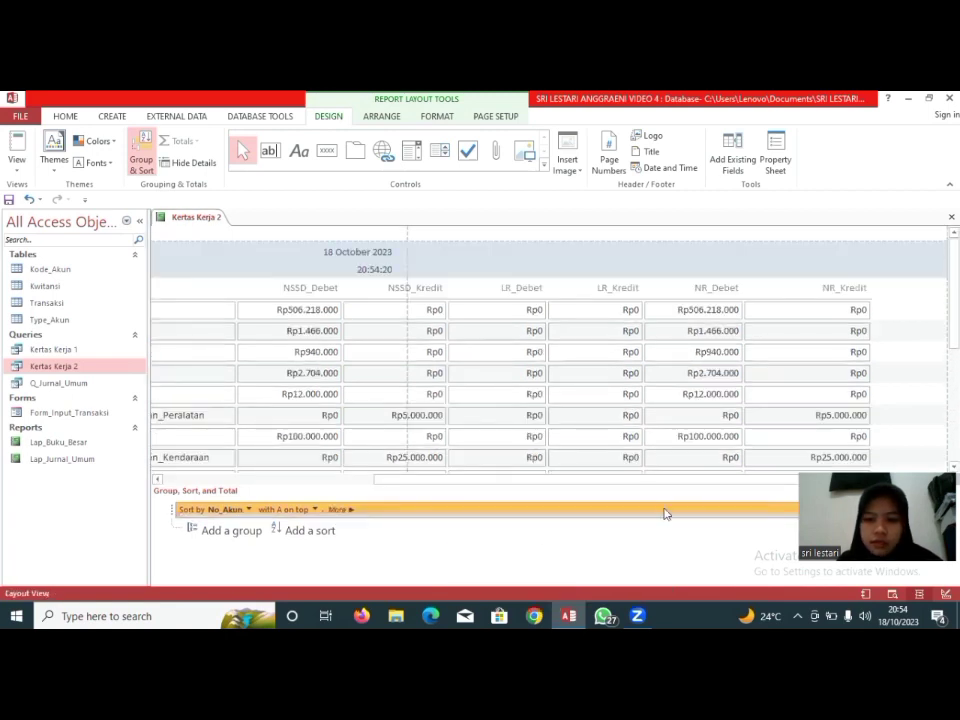
- Add a grand total with the Sum type for the NR_Kredit column of the report
scroll(550, 350, "down", 10)
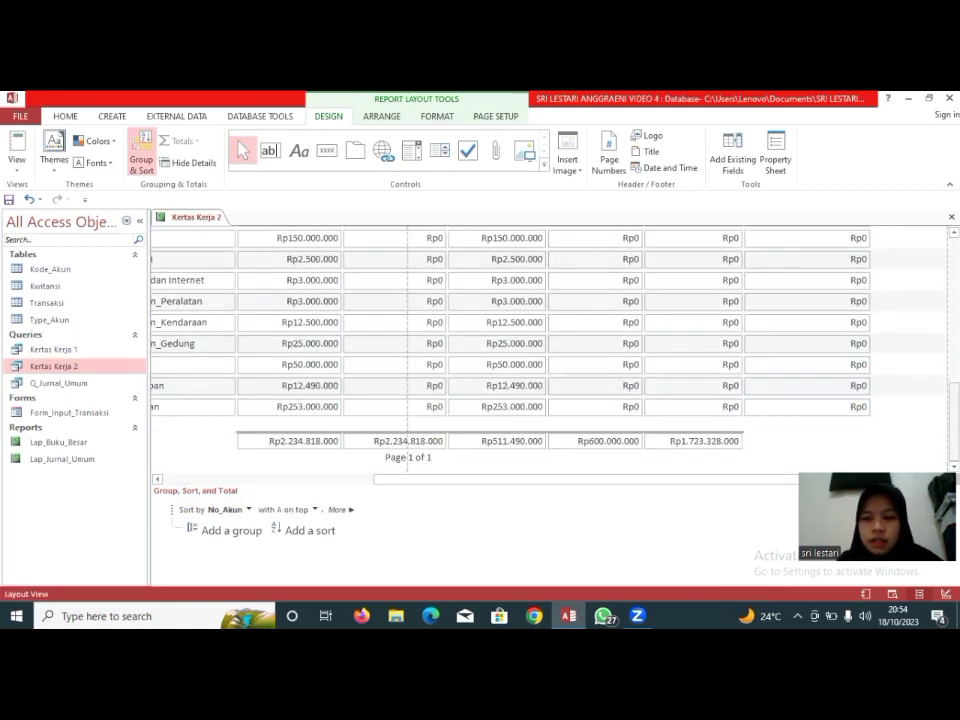
left_click(815, 435)
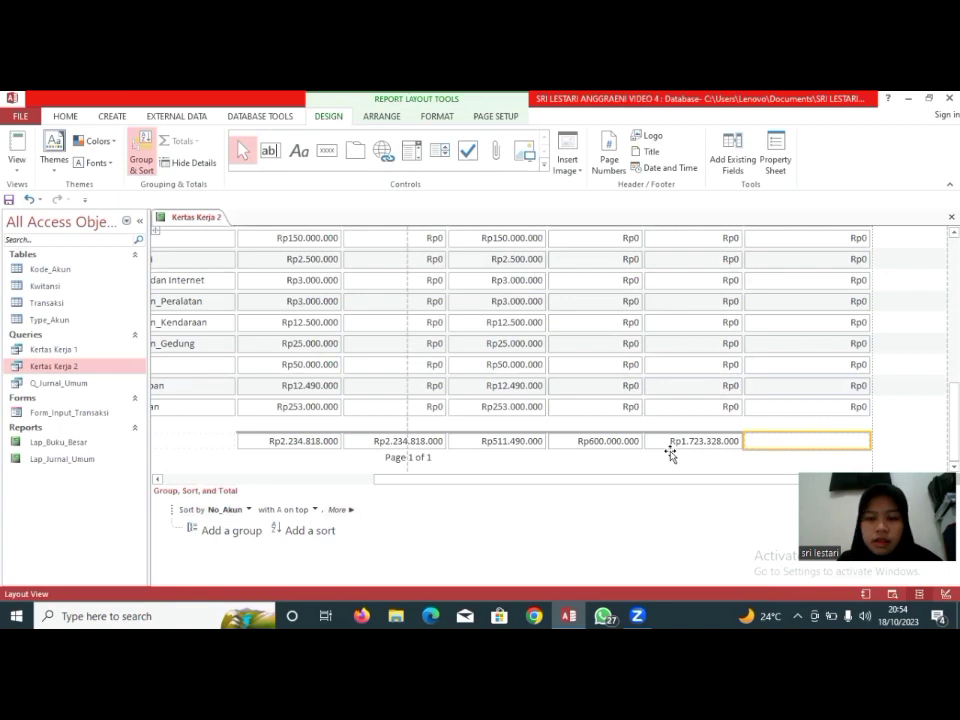
left_click(340, 511)
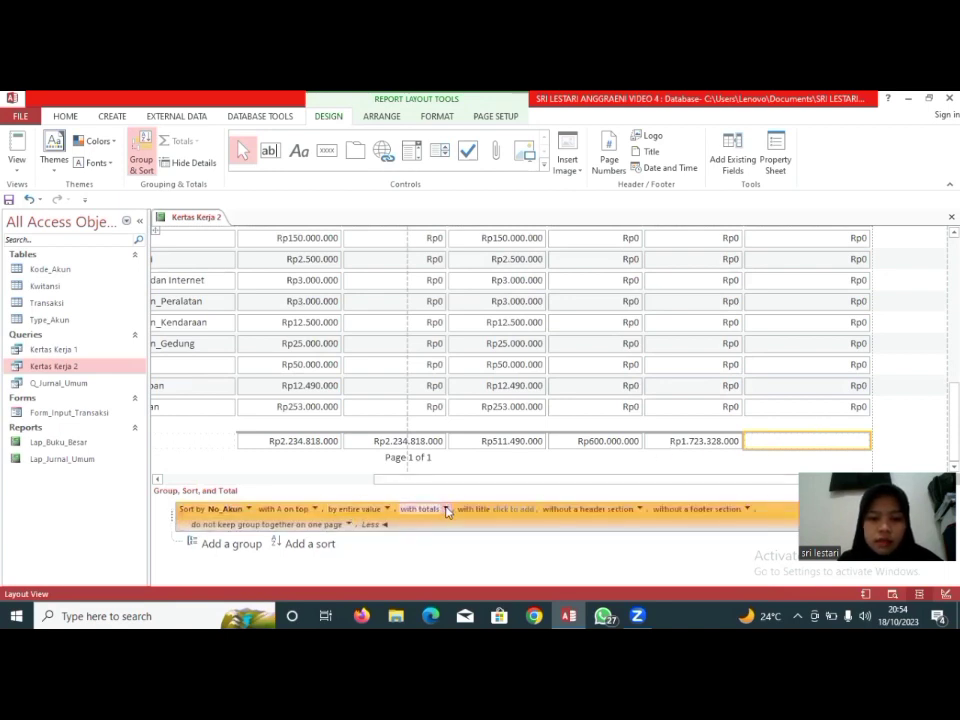
left_click(447, 511)
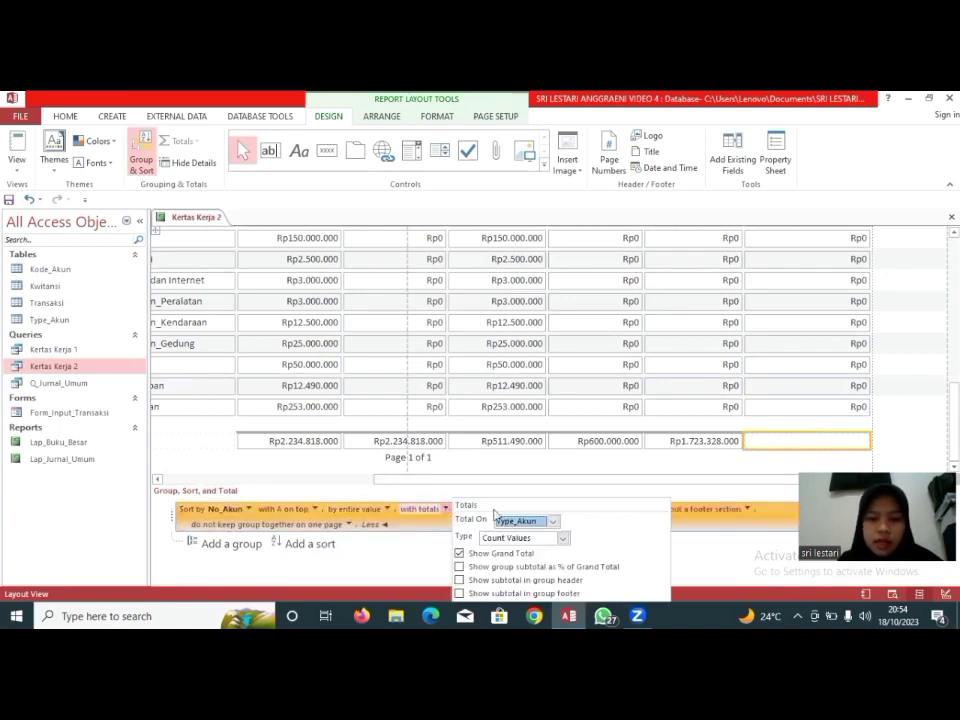
left_click(557, 524)
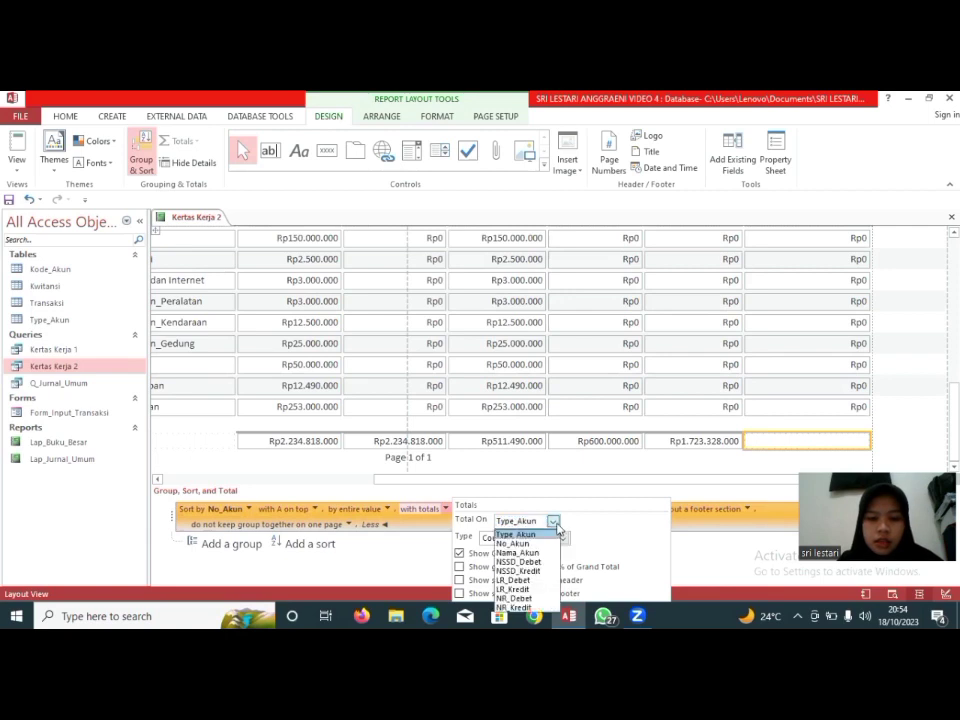
left_click(537, 607)
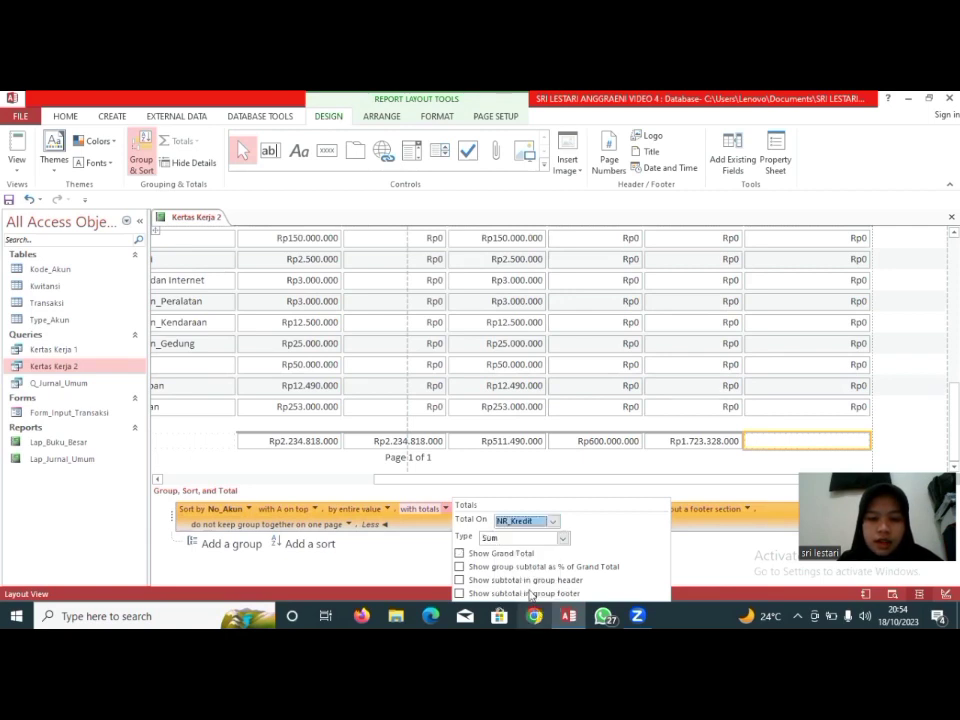
left_click(460, 553)
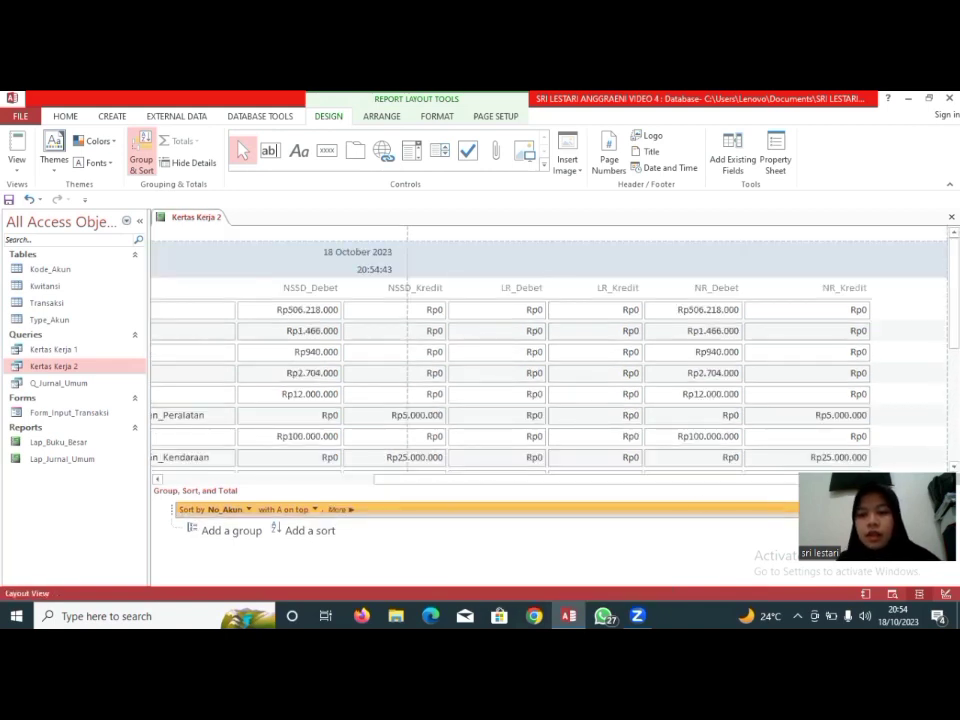
- Review the grand totals row in Report View and open the report in Design View
left_click_drag(954, 293, 954, 424)
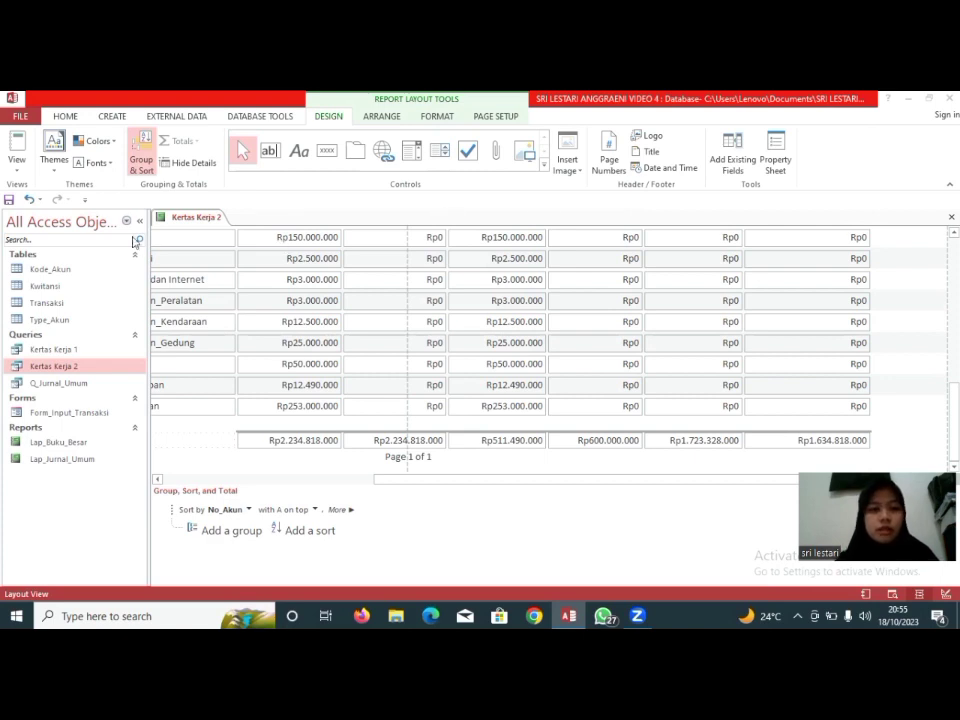
left_click(16, 147)
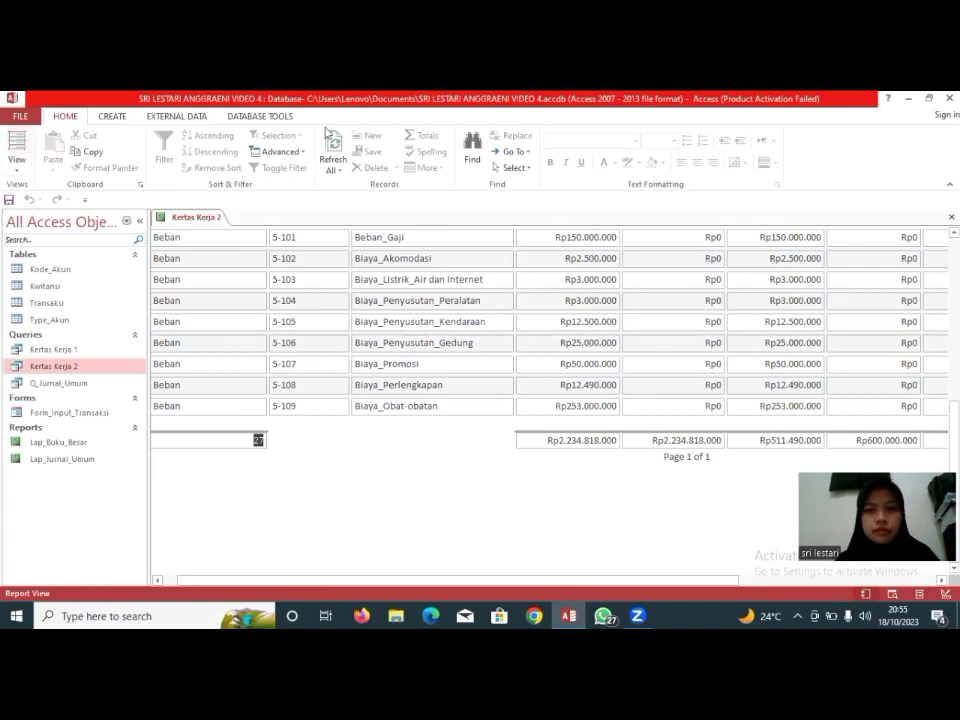
key("ctrl+s")
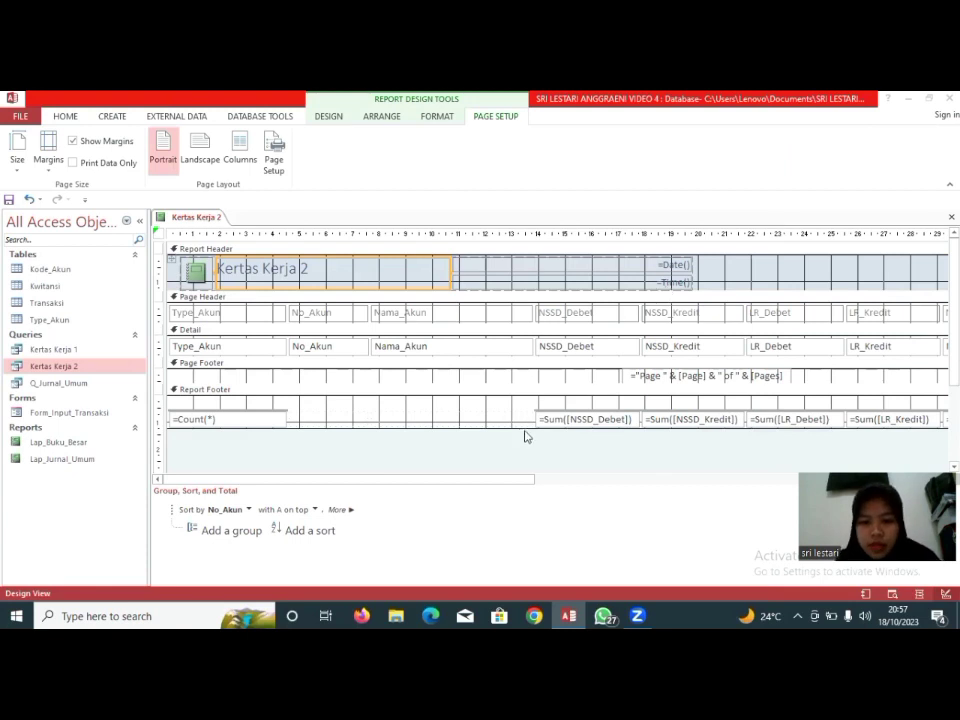
- Extend the Report Footer section downward and add a text box with its label below the grand totals row
left_click_drag(523, 428, 529, 471)
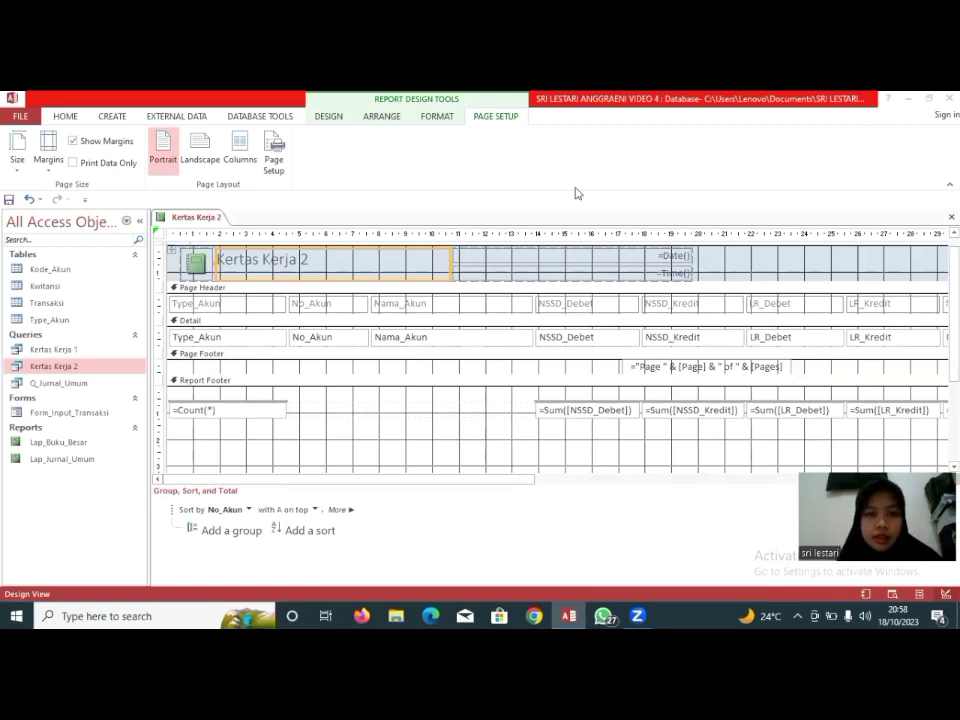
left_click(331, 118)
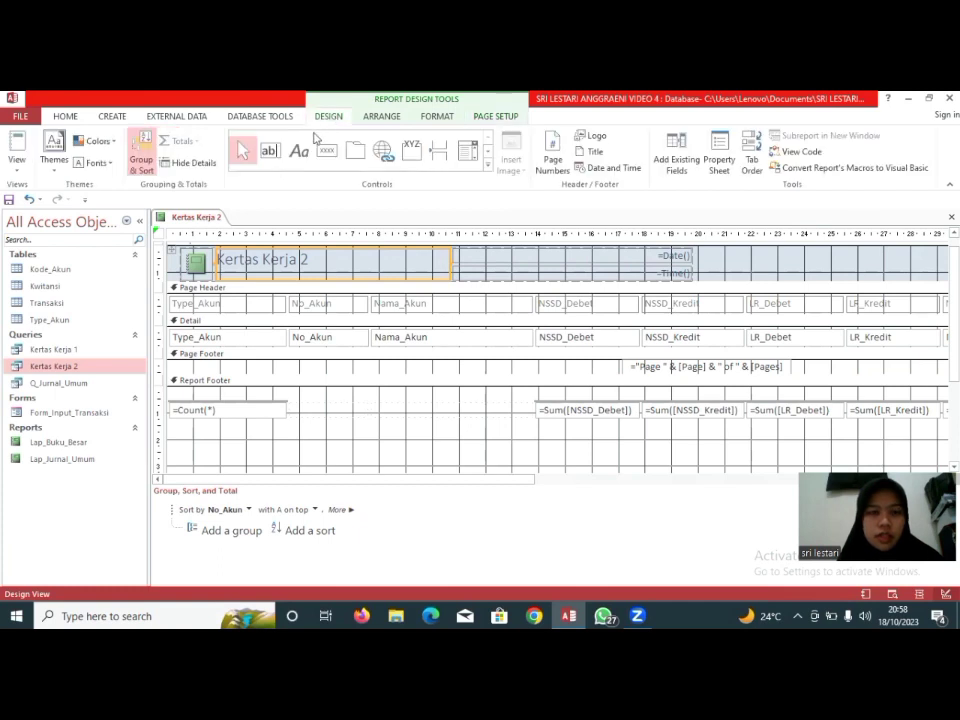
left_click(272, 151)
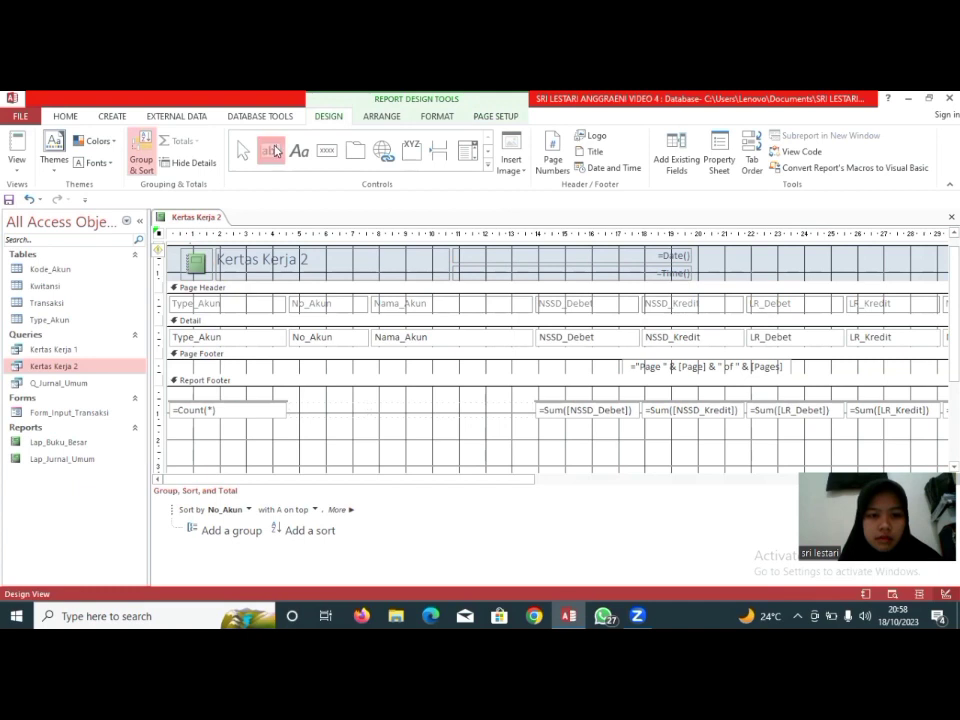
left_click(339, 437)
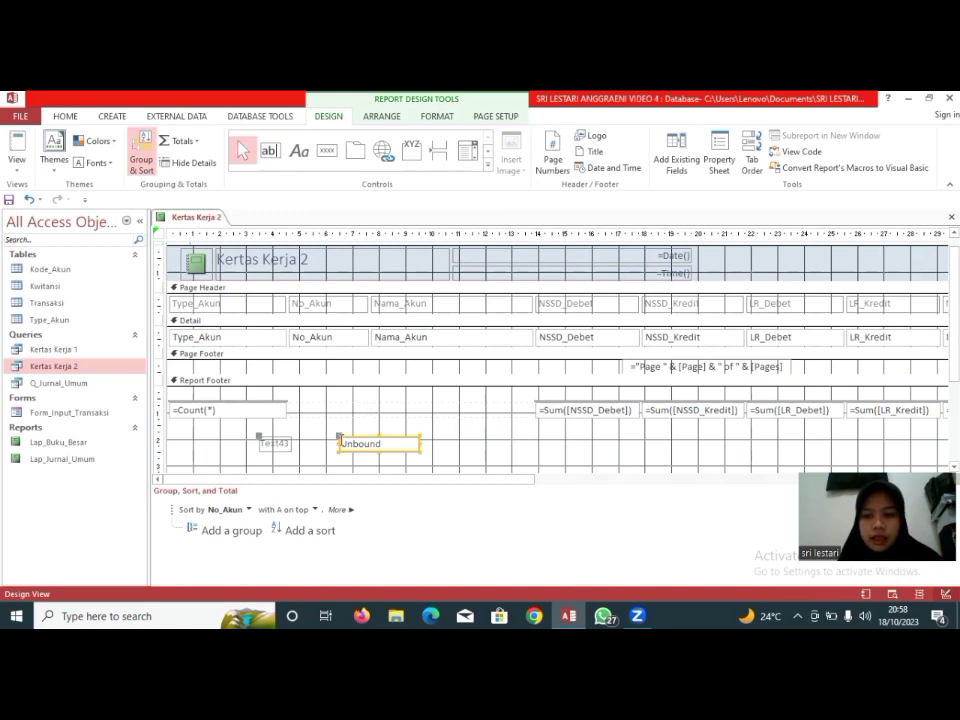
- Place the new text box directly beneath the LR_Kredit total and its label beneath the LR_Debet total
left_click(340, 441)
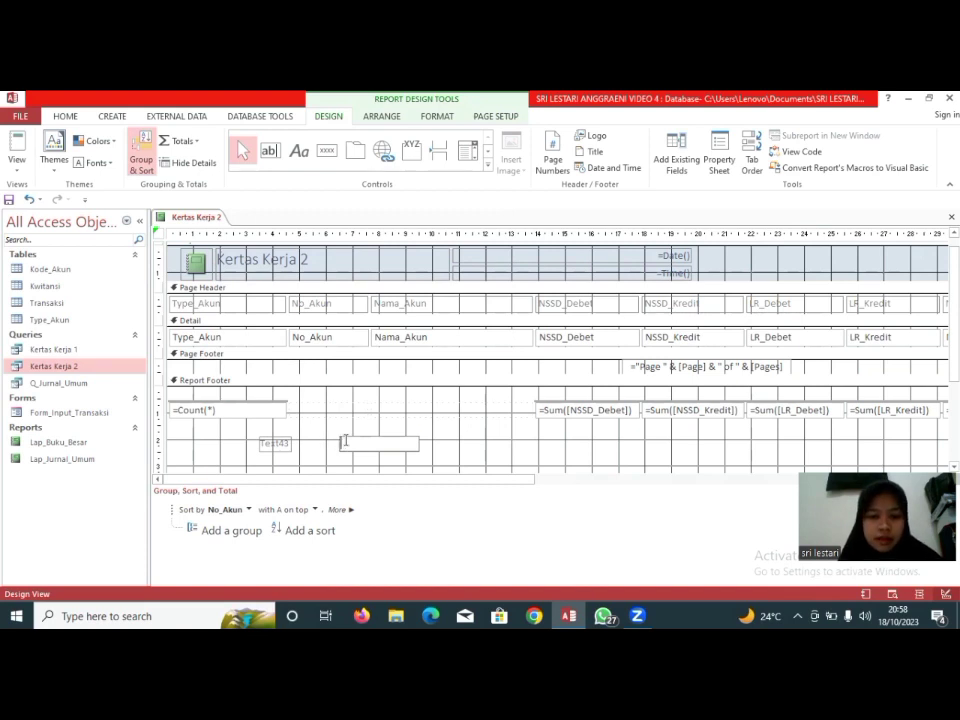
left_click(342, 443)
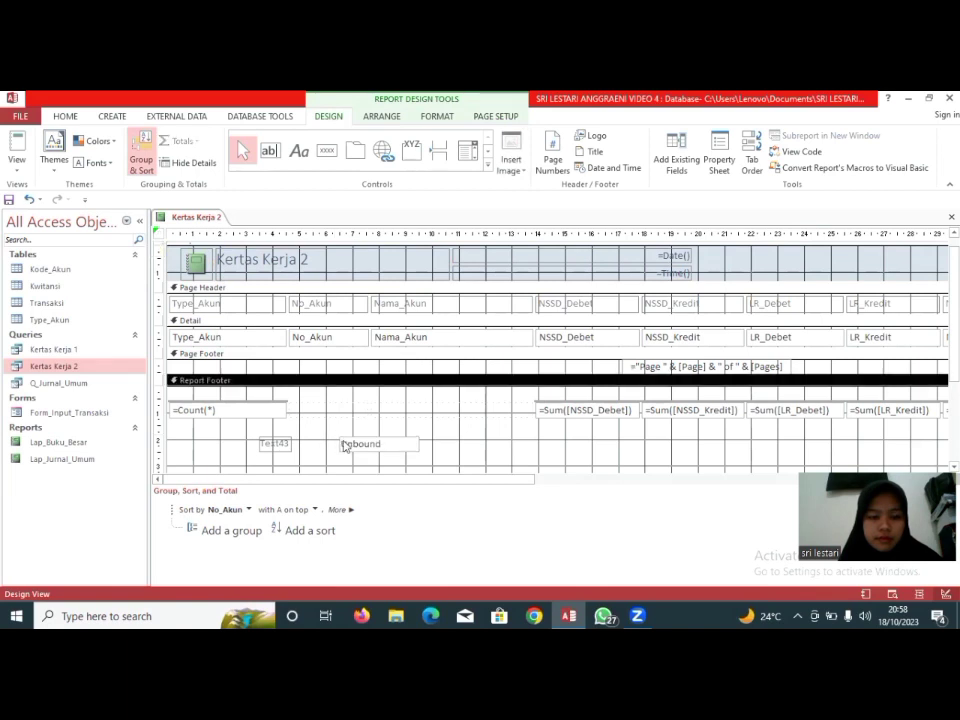
left_click(342, 443)
left_click_drag(337, 440, 855, 428)
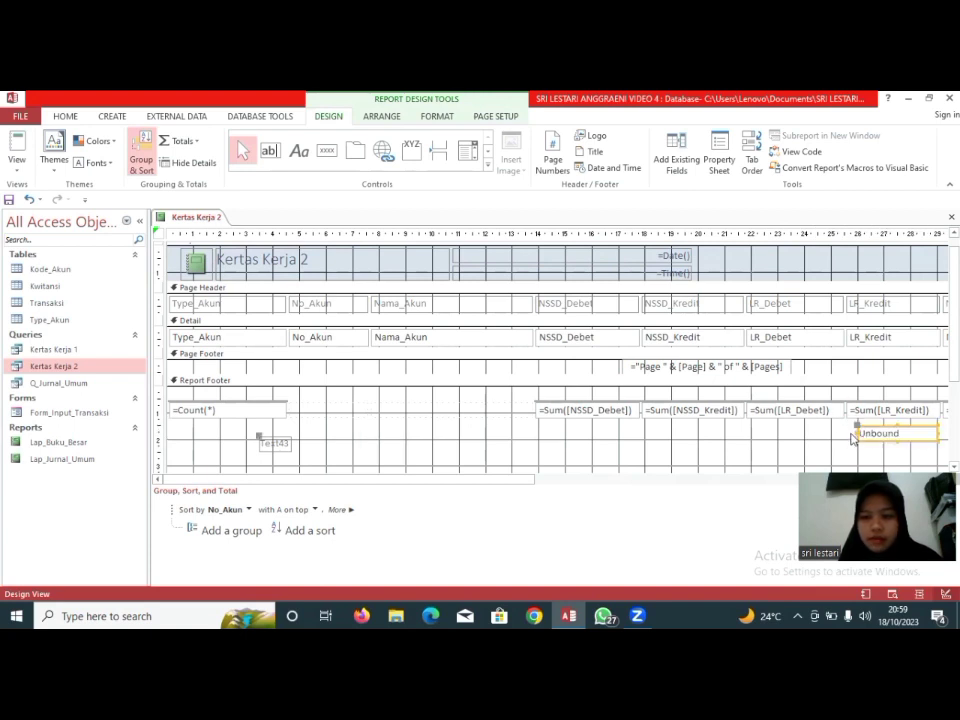
left_click(260, 437)
left_click_drag(260, 437, 776, 431)
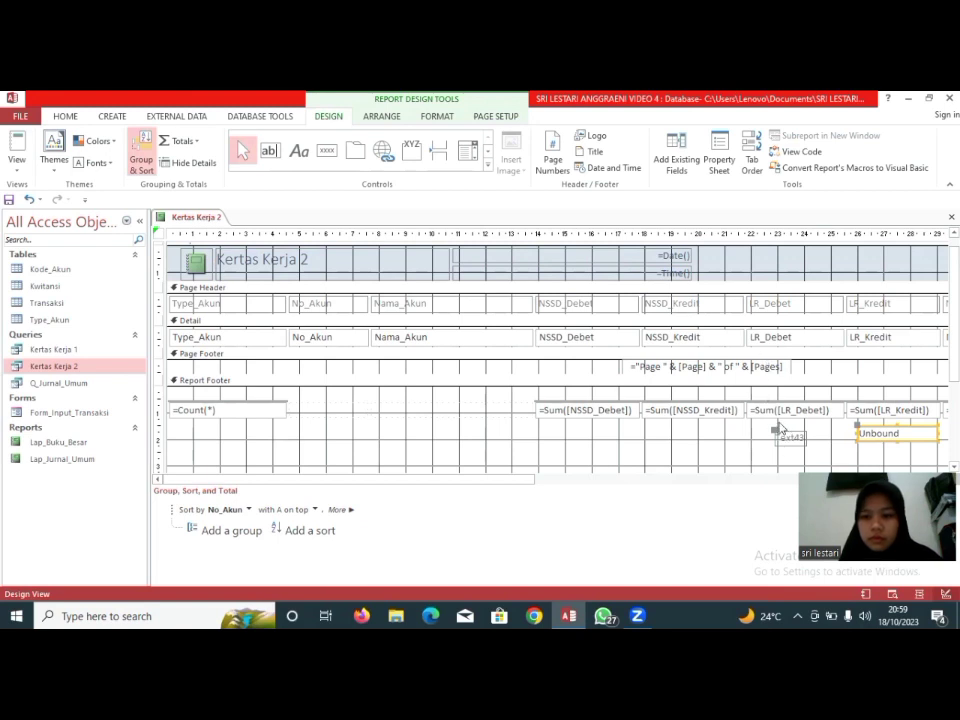
left_click_drag(774, 431, 772, 426)
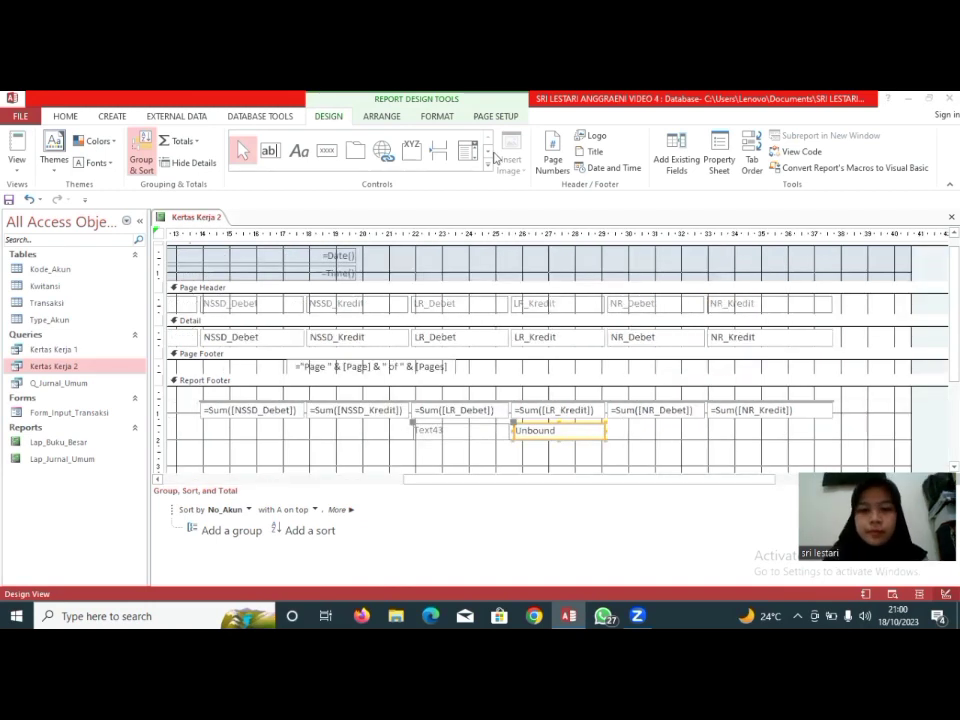
- Open the properties of the unbound text box beneath the LR_Kredit total and name it LabaRugiBersih
left_click(572, 430)
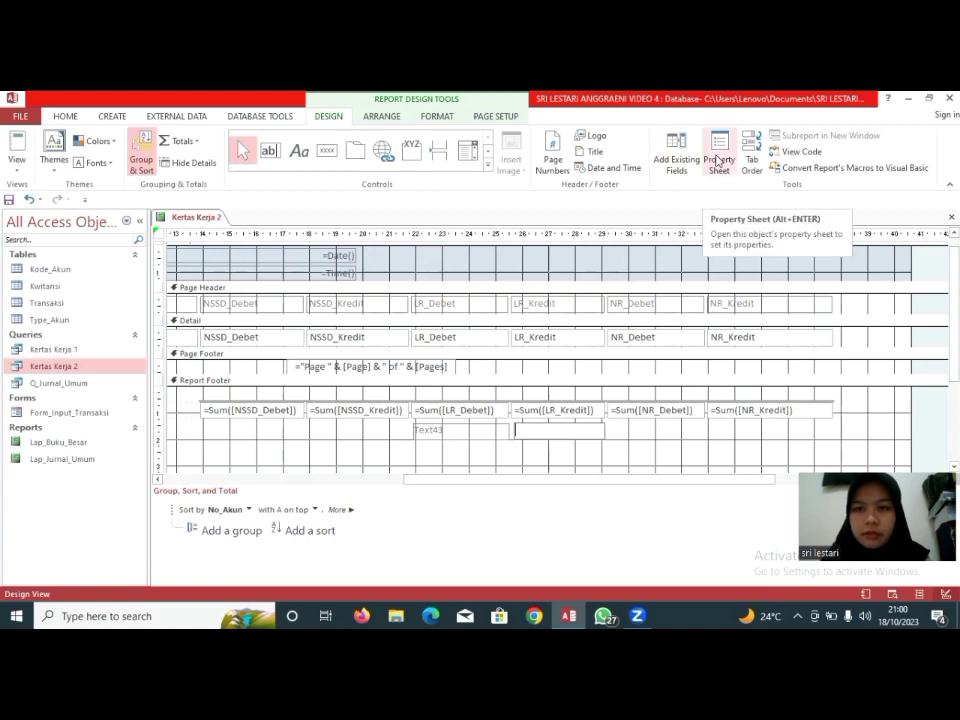
left_click(717, 162)
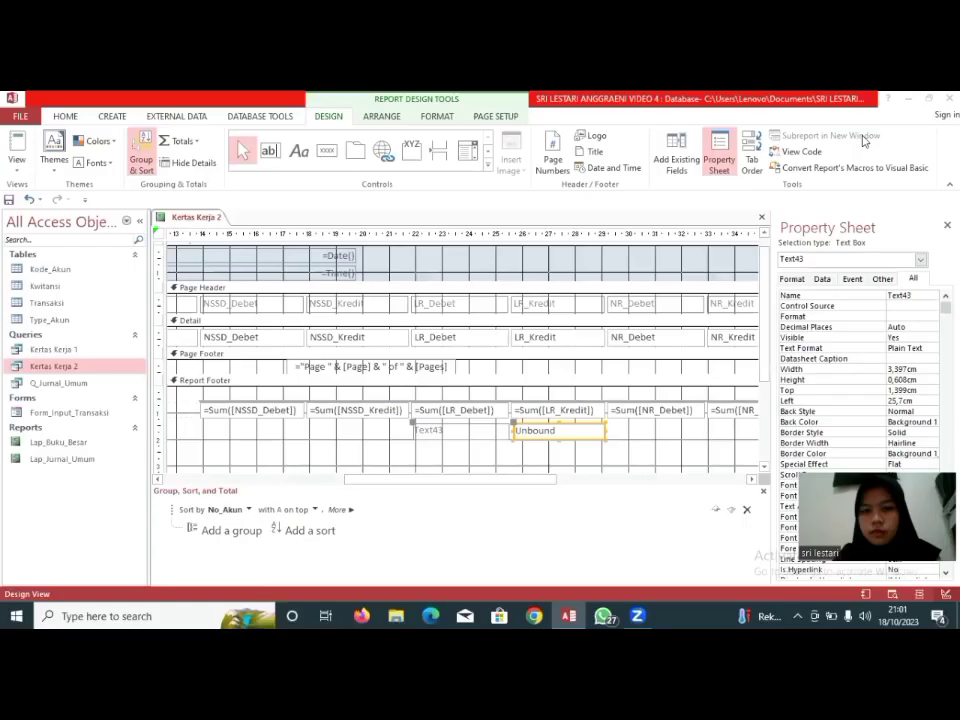
left_click(915, 296)
left_click(915, 296)
key("BackSpace")
key("BackSpace")
key("BackSpace")
key("BackSpace")
key("BackSpace")
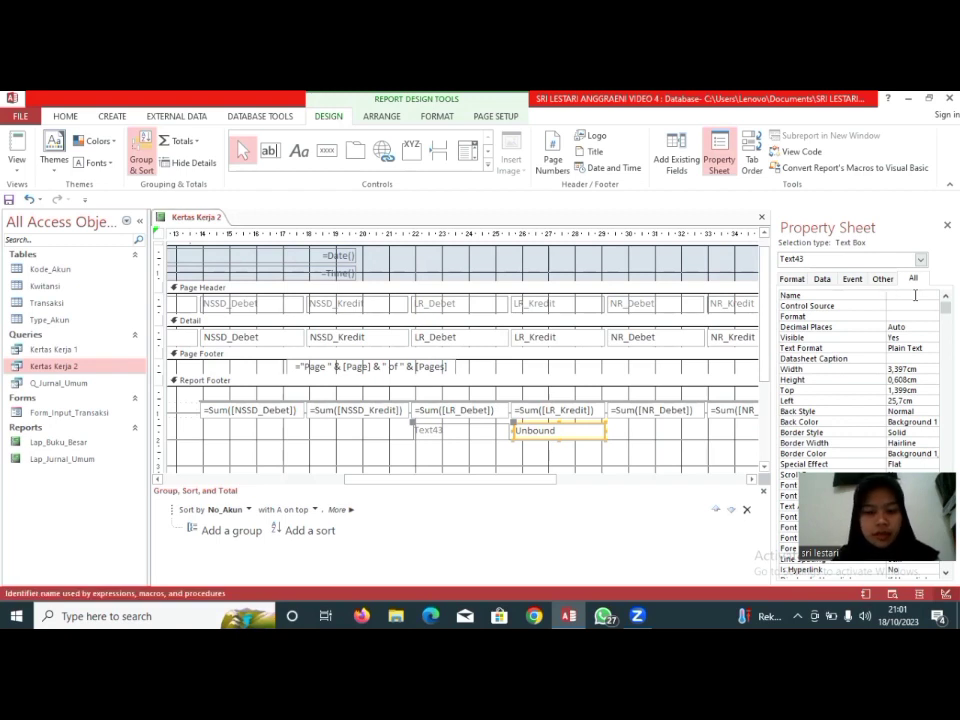
type("LabaRugi")
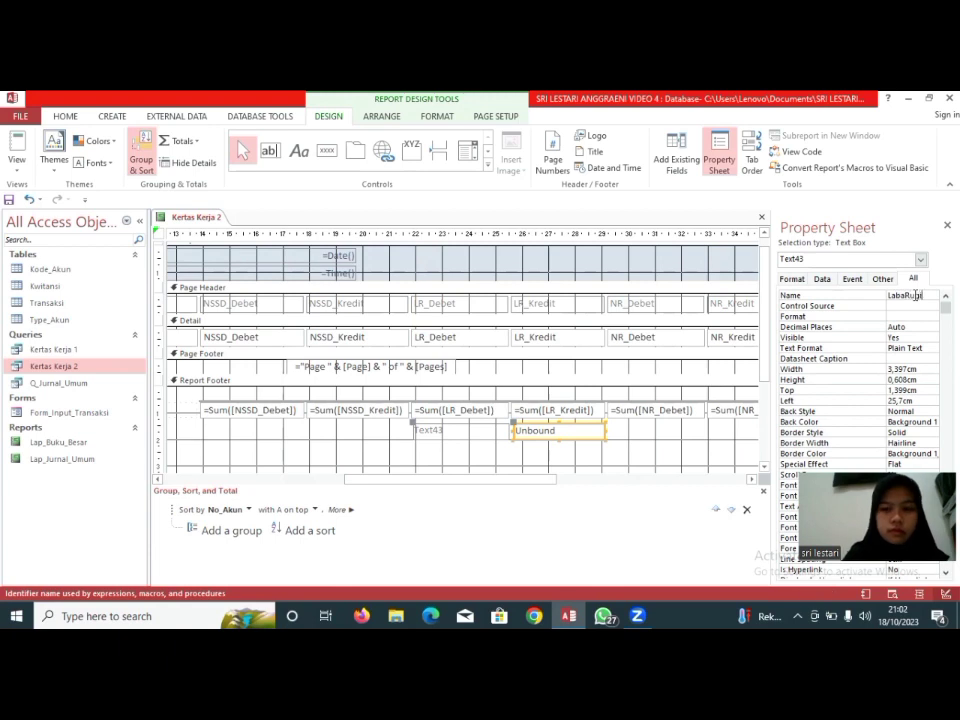
key("Caps_Lock")
type("giBersih")
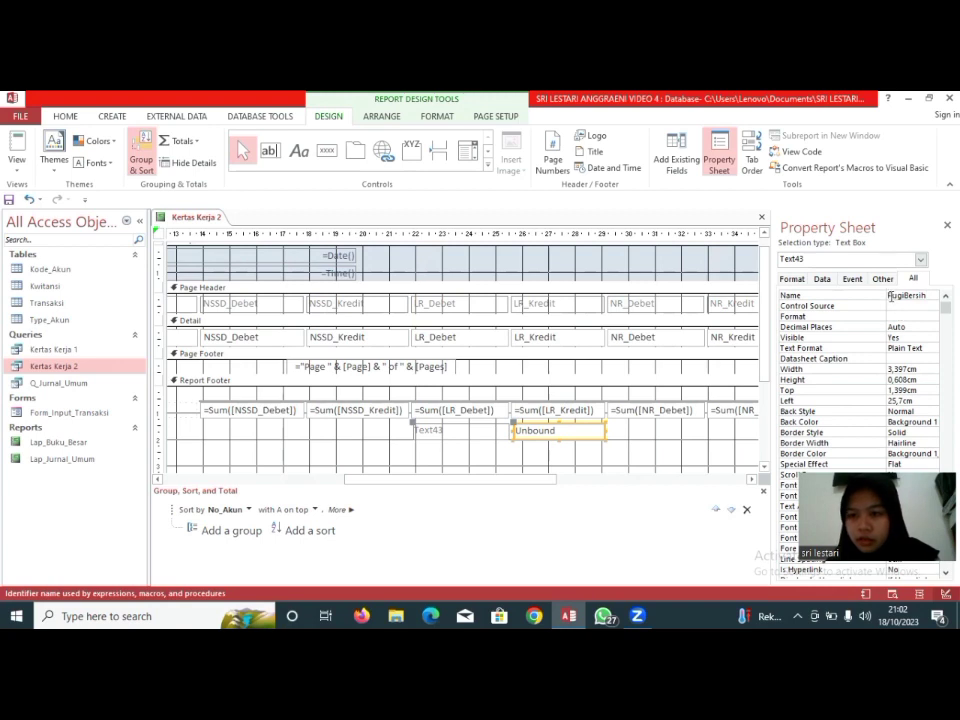
key("BackSpace")
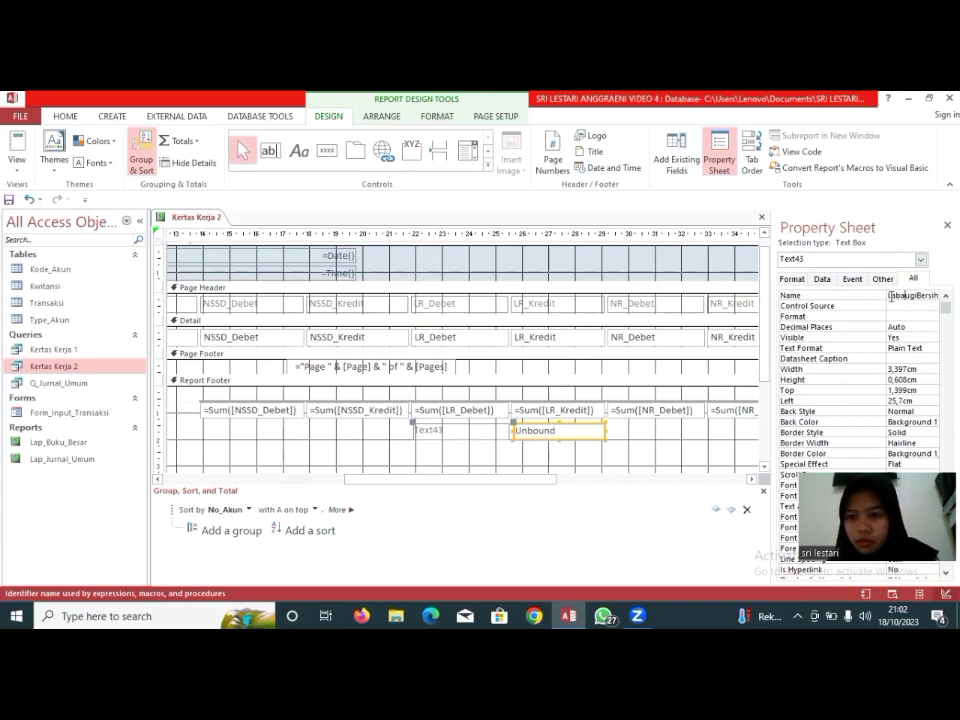
key("Caps_Lock")
type("R")
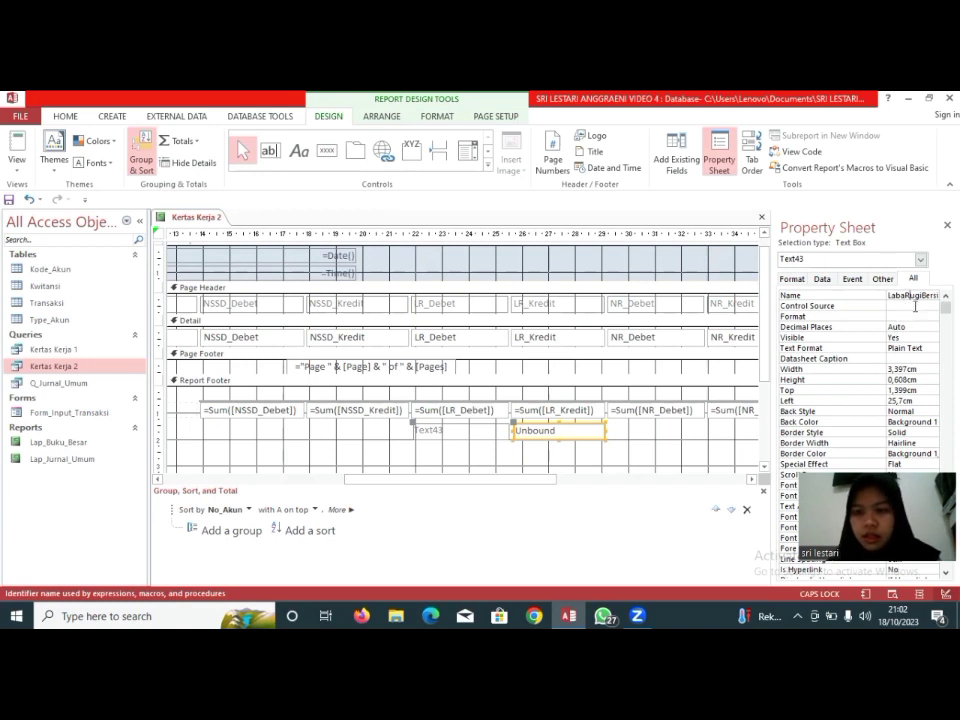
- Start a control source expression for the LabaRugiBersih text box in the Expression Builder with =[AccessTotalsLR_Kredit]
left_click(915, 306)
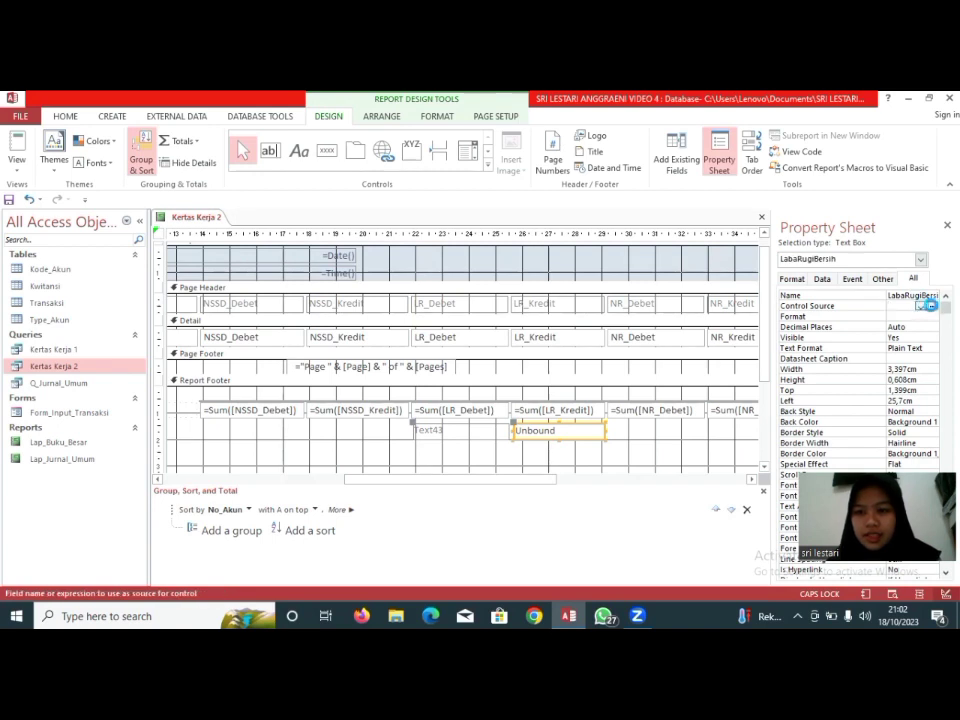
left_click(931, 306)
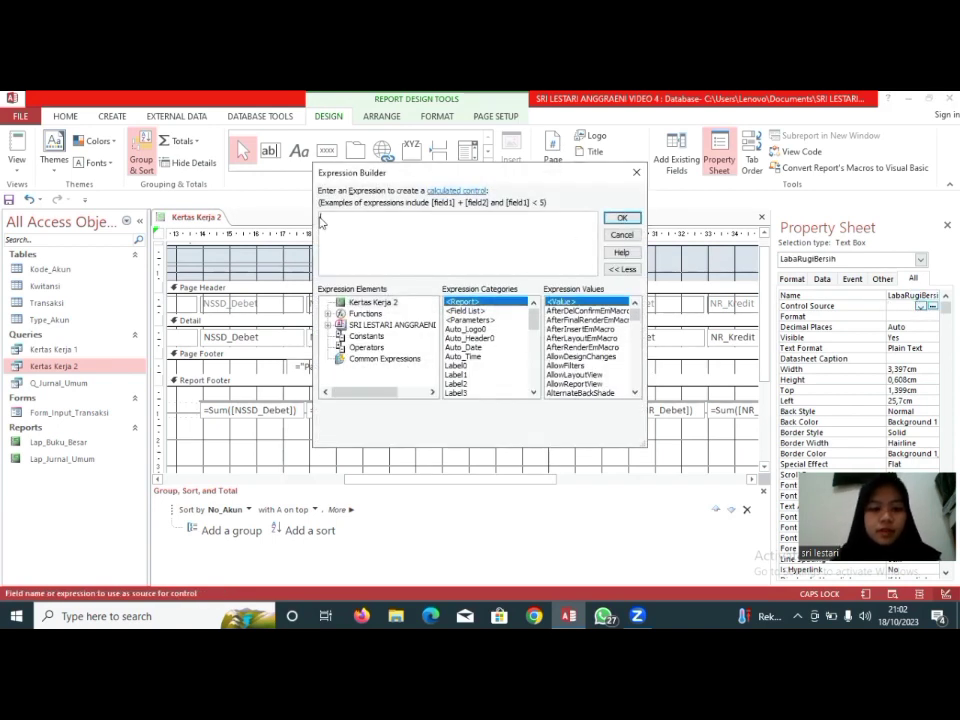
type("=")
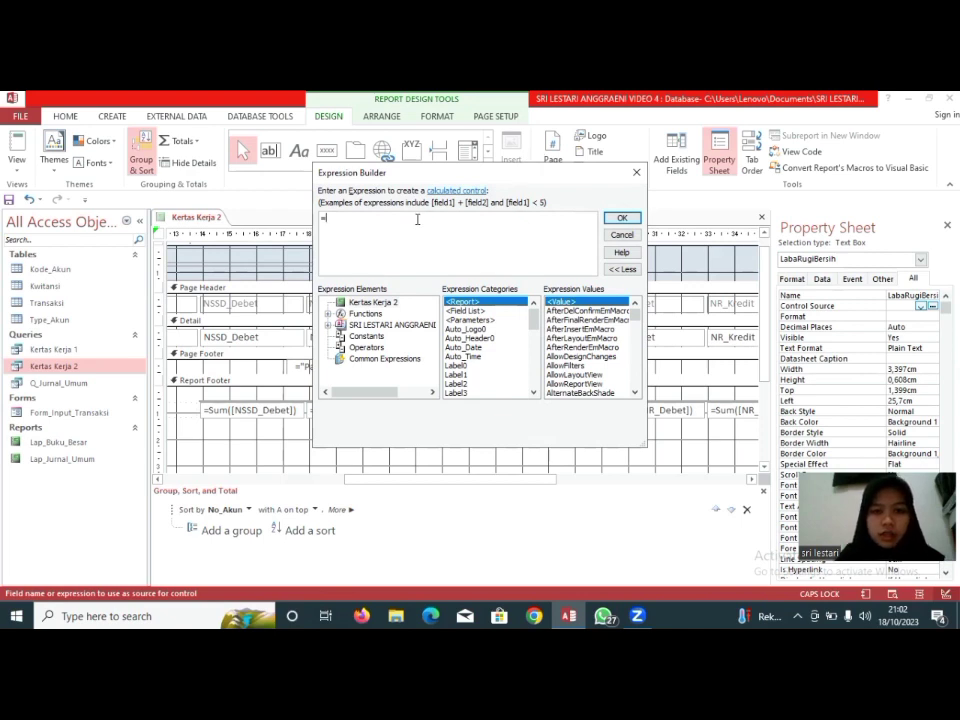
type("[")
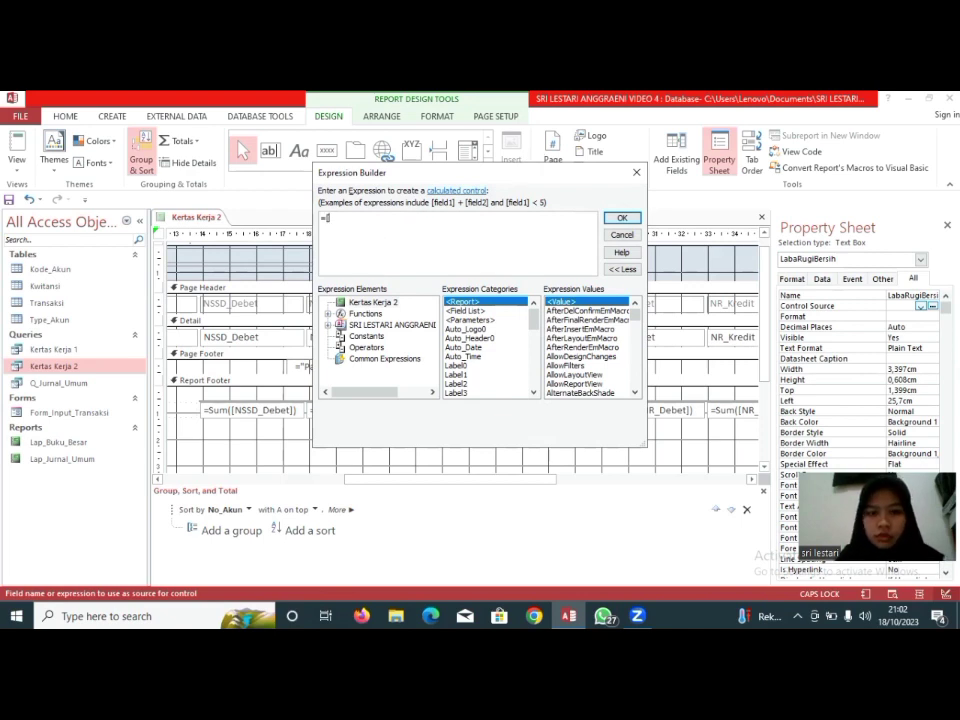
left_click(534, 395)
left_click(534, 395)
left_click(534, 395)
left_click(534, 395)
left_click(534, 395)
left_click(534, 395)
left_click(534, 395)
left_click(534, 395)
left_click(534, 395)
left_click(534, 395)
left_click(534, 395)
left_click(534, 395)
left_click(534, 395)
left_click(534, 395)
left_click(534, 395)
left_click(534, 395)
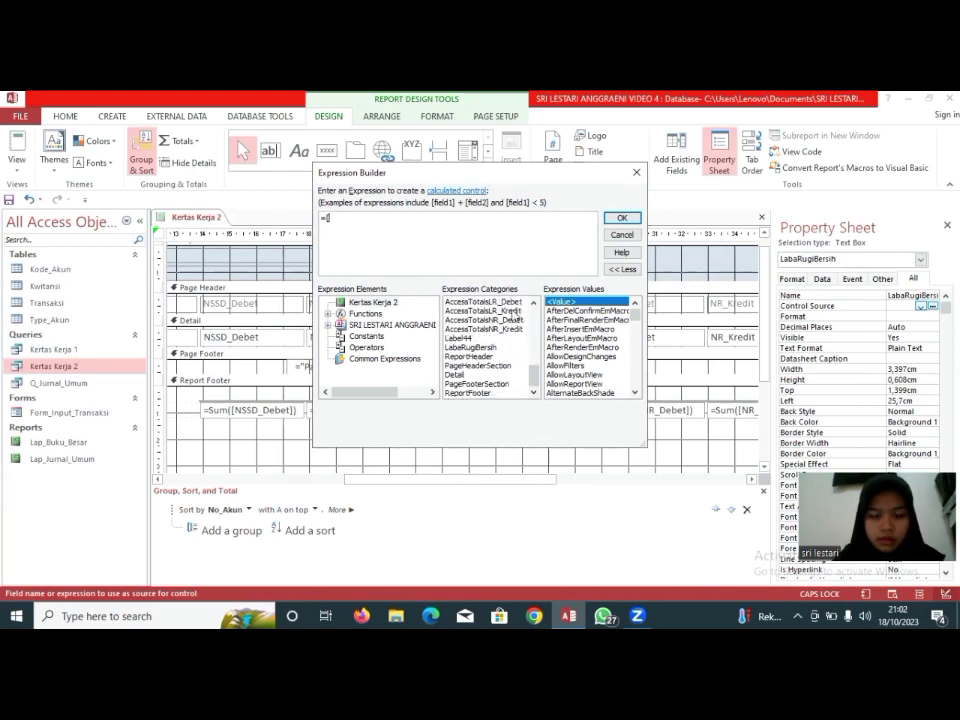
double_click(510, 311)
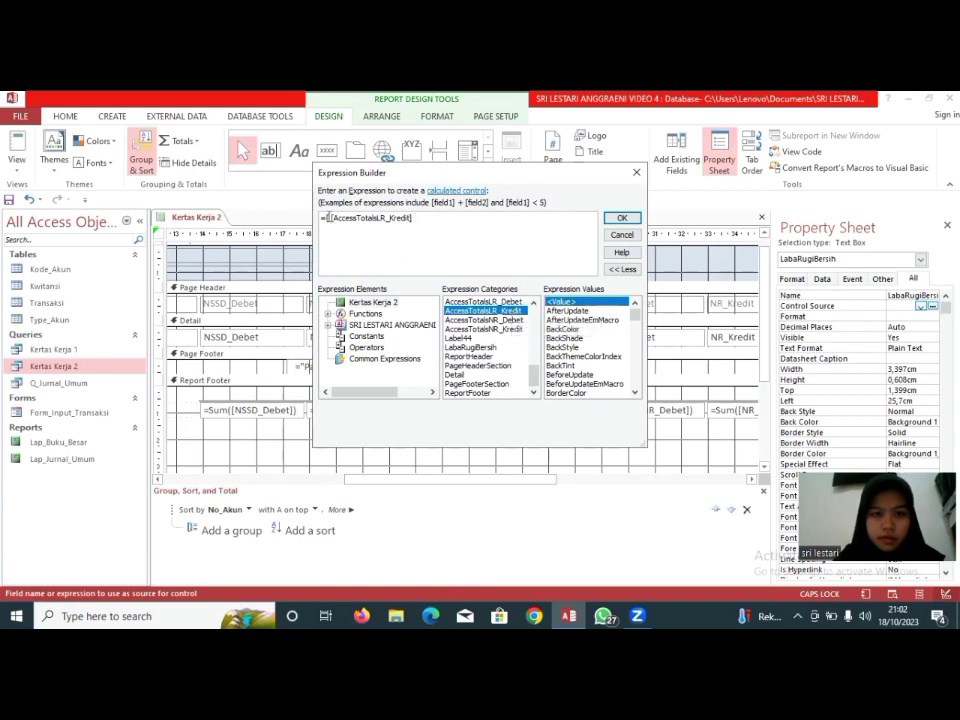
left_click(330, 218)
key("BackSpace")
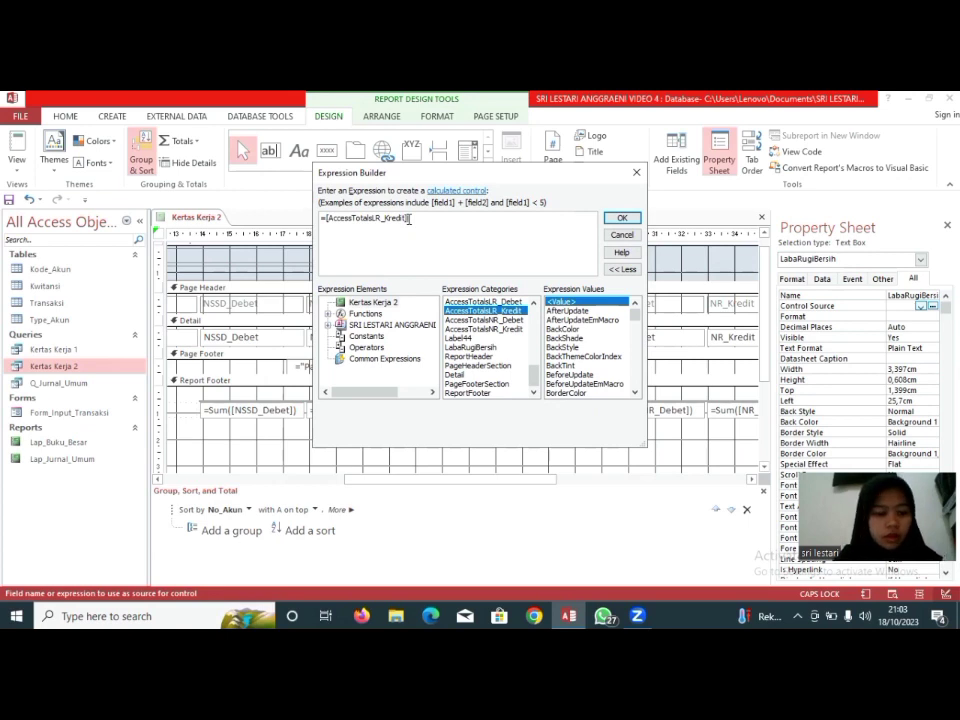
- Complete the expression by subtracting [AccessTotalsLR_Debet] and accept it as the text box's control source
type("-")
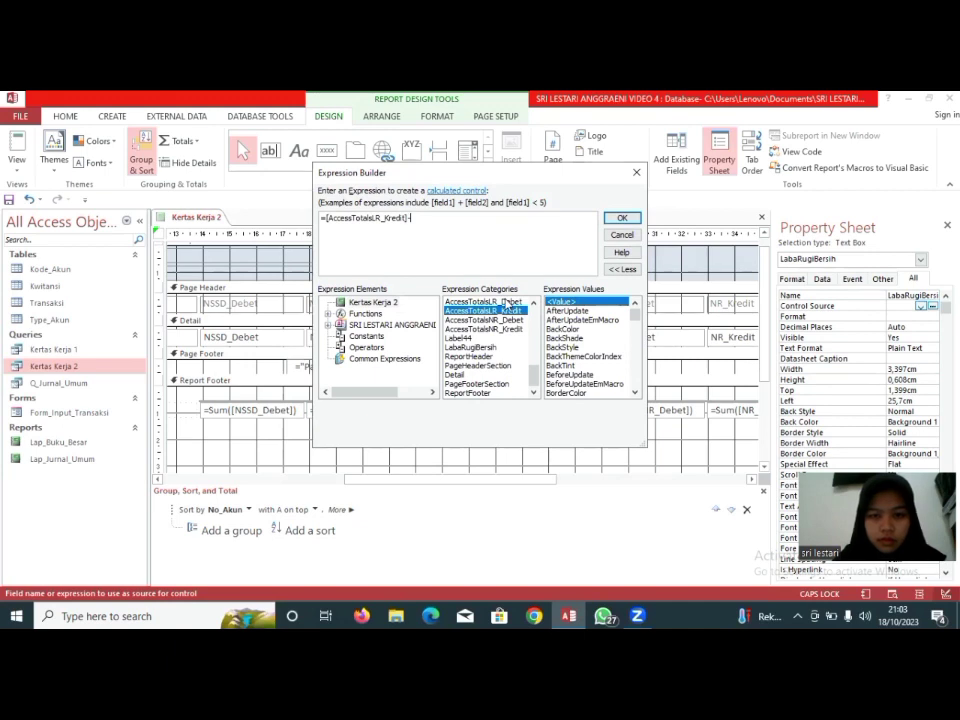
left_click(508, 302)
double_click(508, 302)
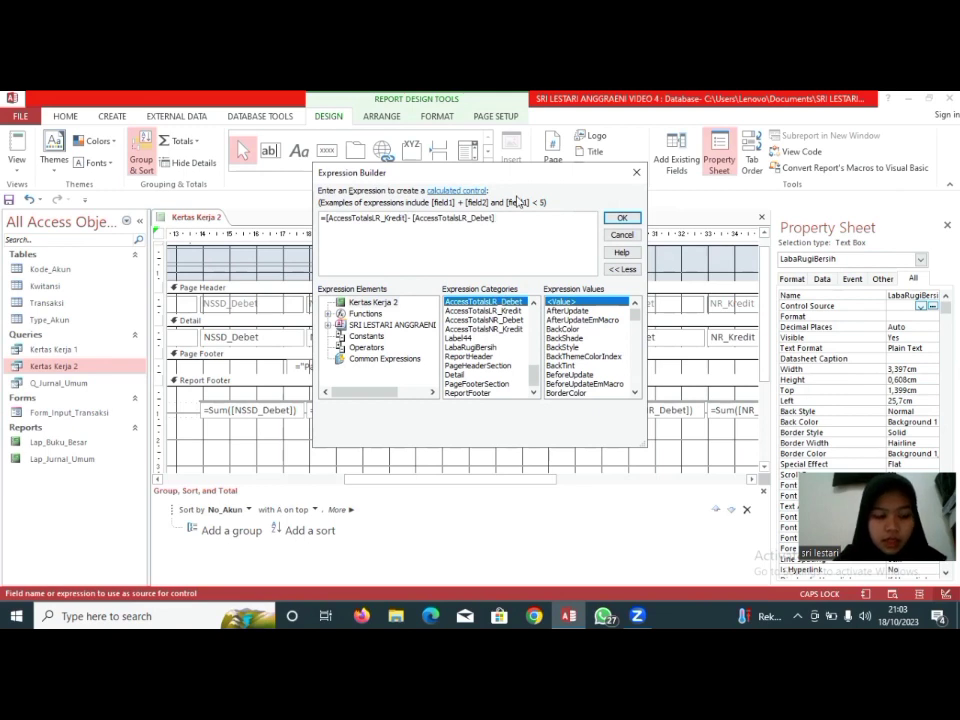
left_click(619, 219)
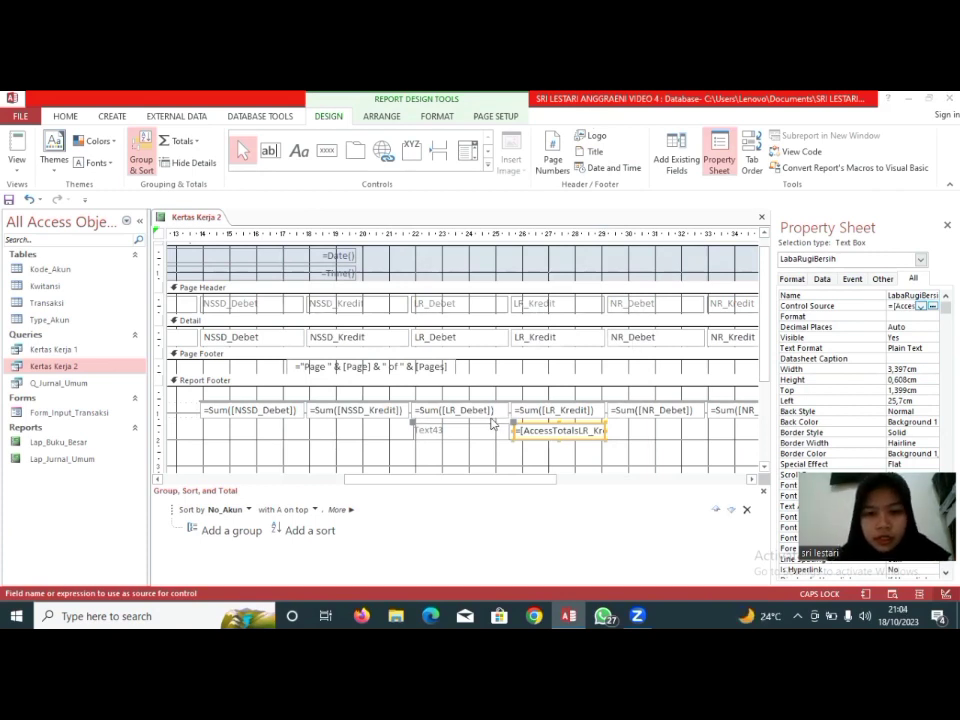
- Change the caption of the label beneath the LR_Debet total to Laba/Rugi Bersih
left_click(482, 428)
left_click(482, 427)
key("BackSpace")
key("BackSpace")
key("BackSpace")
key("BackSpace")
key("BackSpace")
key("BackSpace")
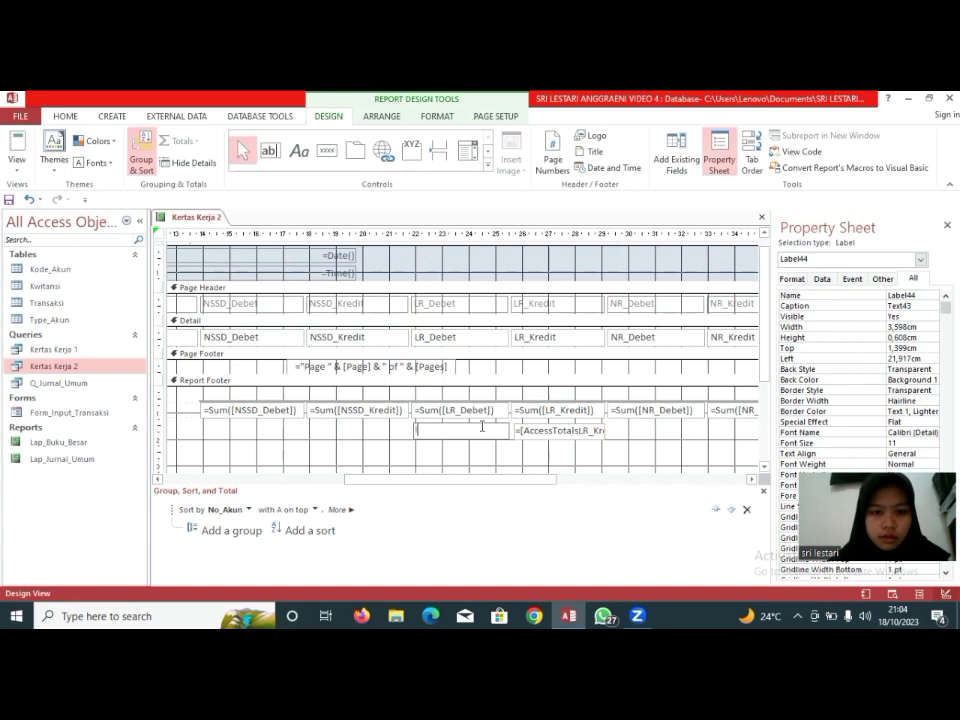
key("Caps_Lock")
type("Laba/")
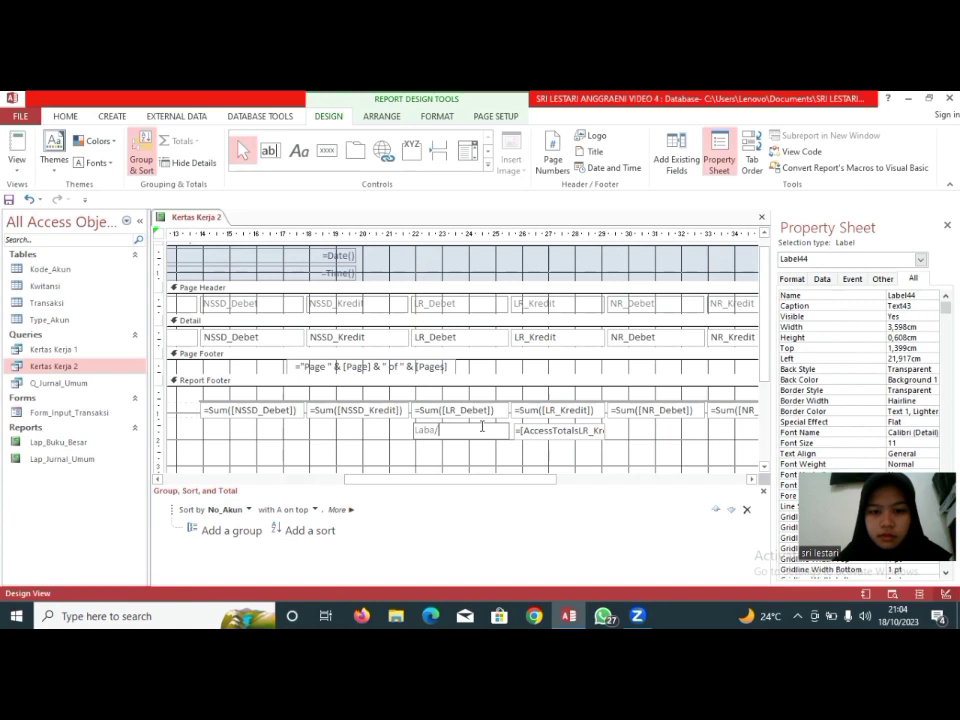
key("Caps_Lock")
type("a/R")
key("Caps_Lock")
type("ugi")
key("Caps_Lock")
type("B")
key("Caps_Lock")
type("er")
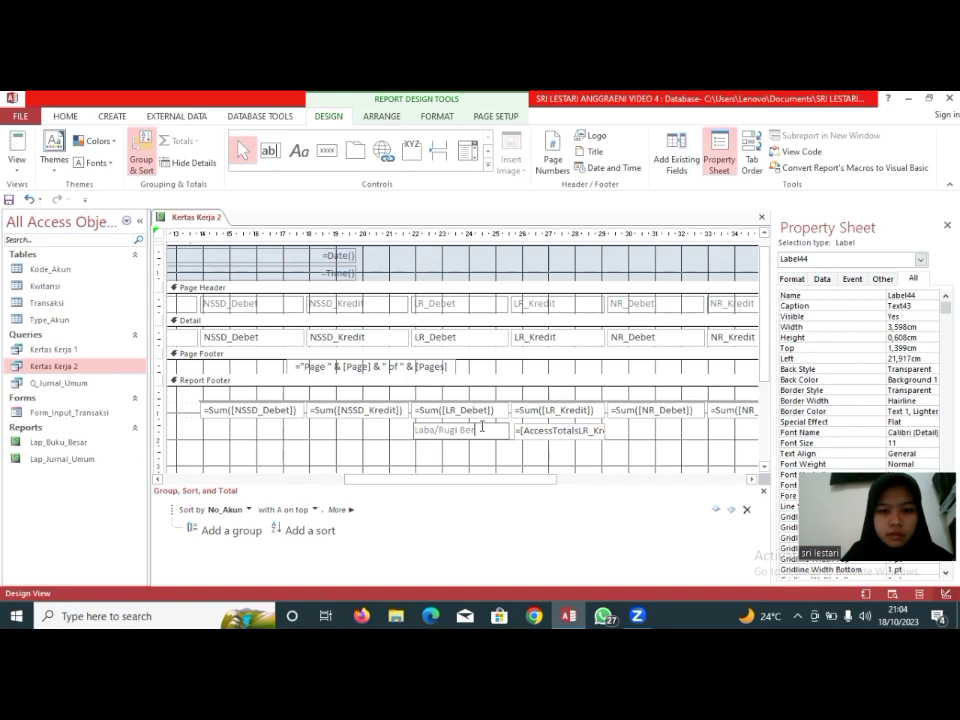
type("sih")
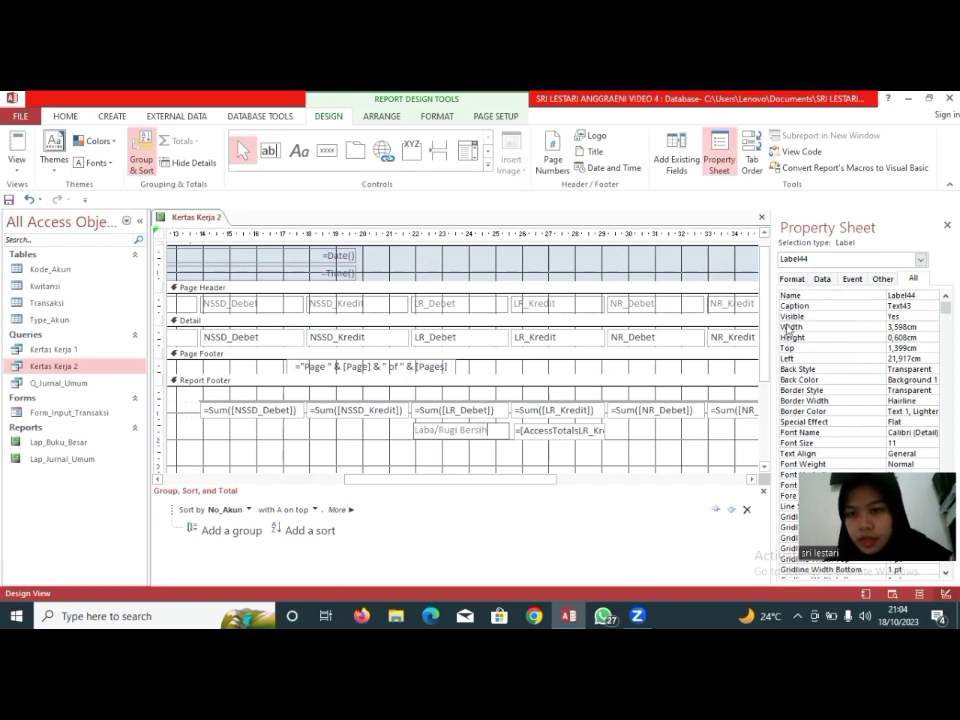
- Set the format of the LabaRugiBersih text box to Currency
left_click(793, 280)
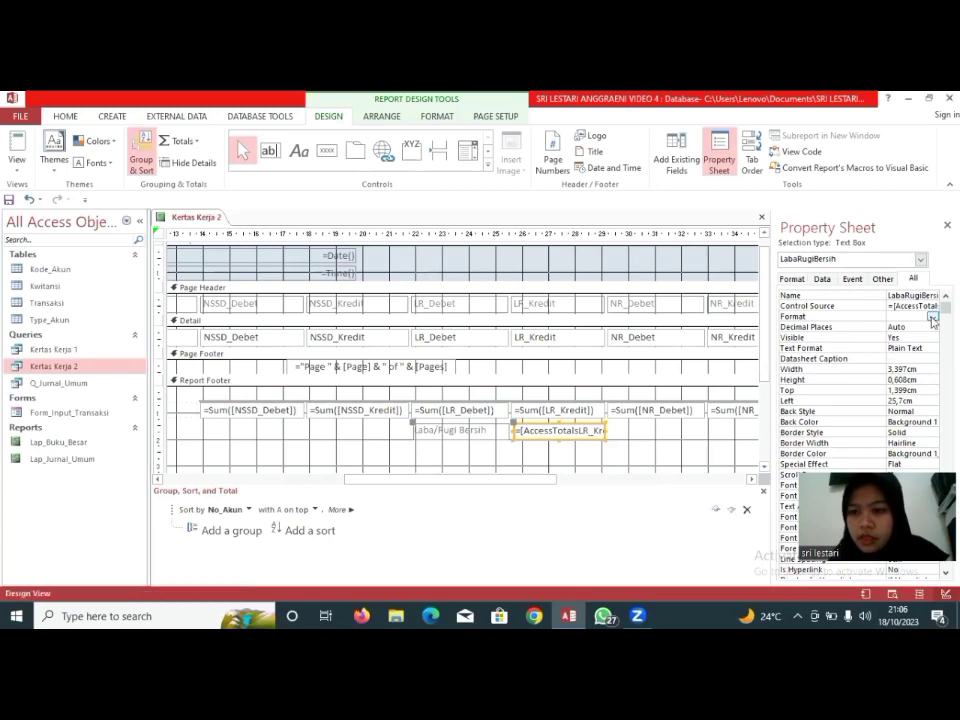
left_click(932, 318)
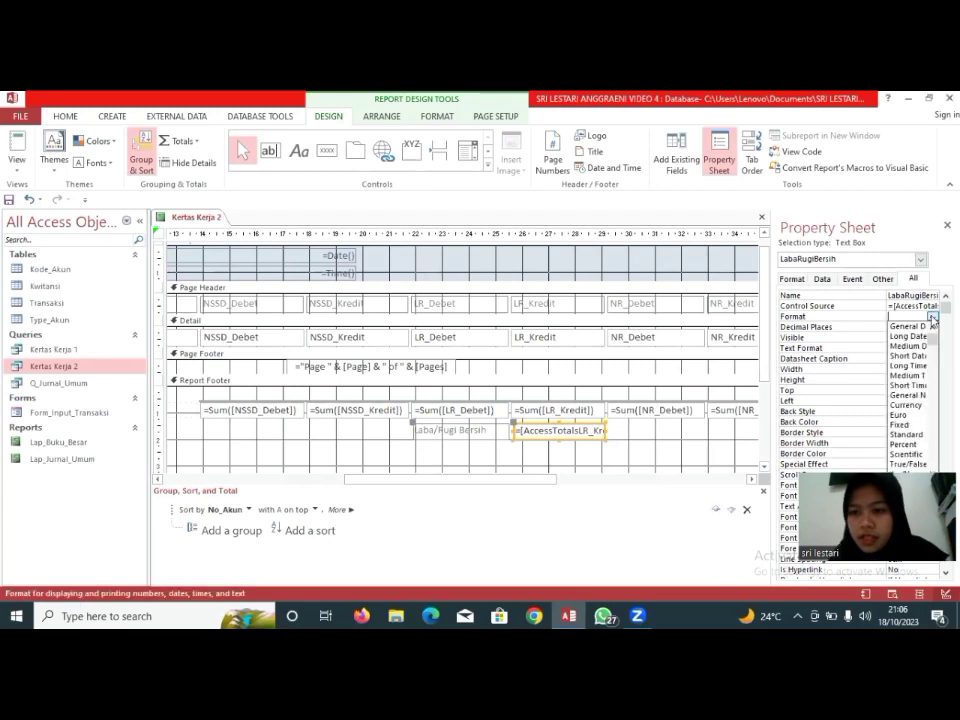
left_click(906, 405)
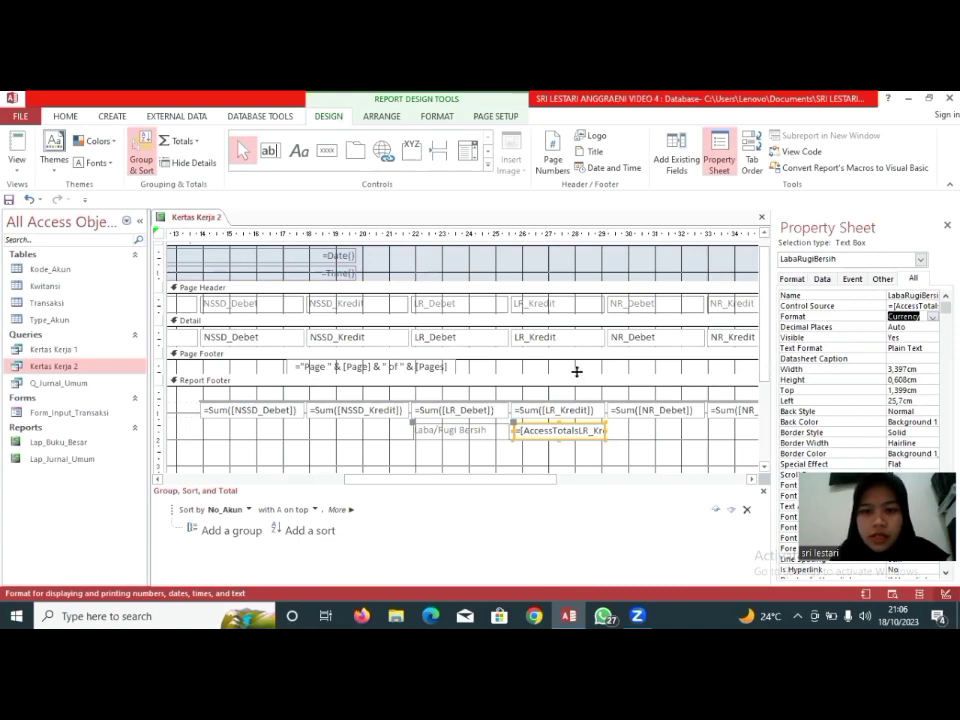
- Show the report in Report View and check the amount columns and the grand totals area at its end
left_click(14, 148)
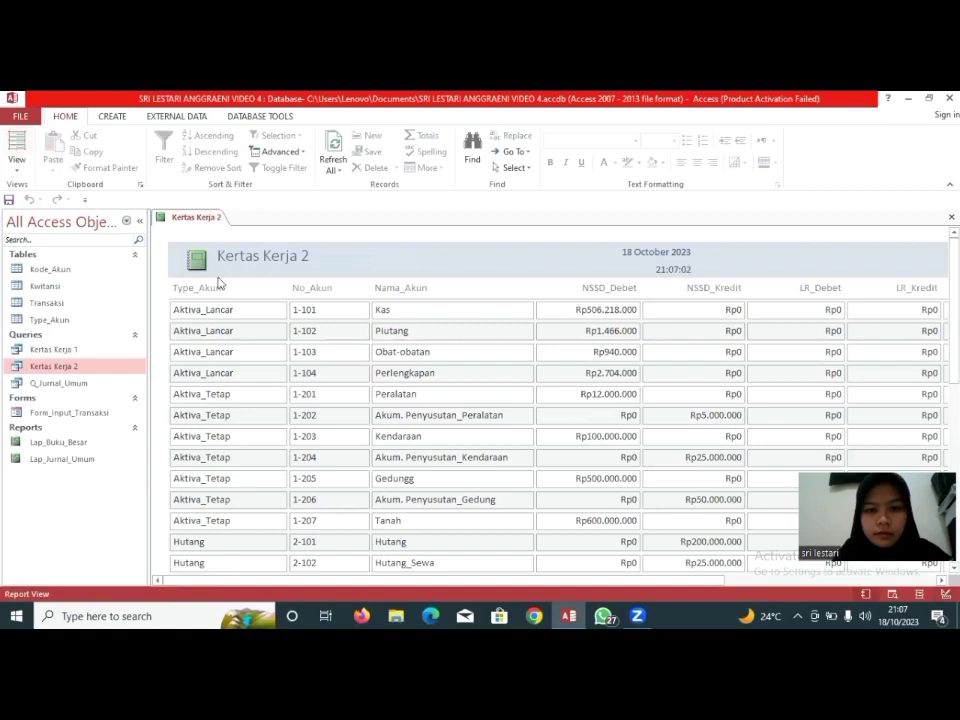
scroll(560, 400, "down", 5)
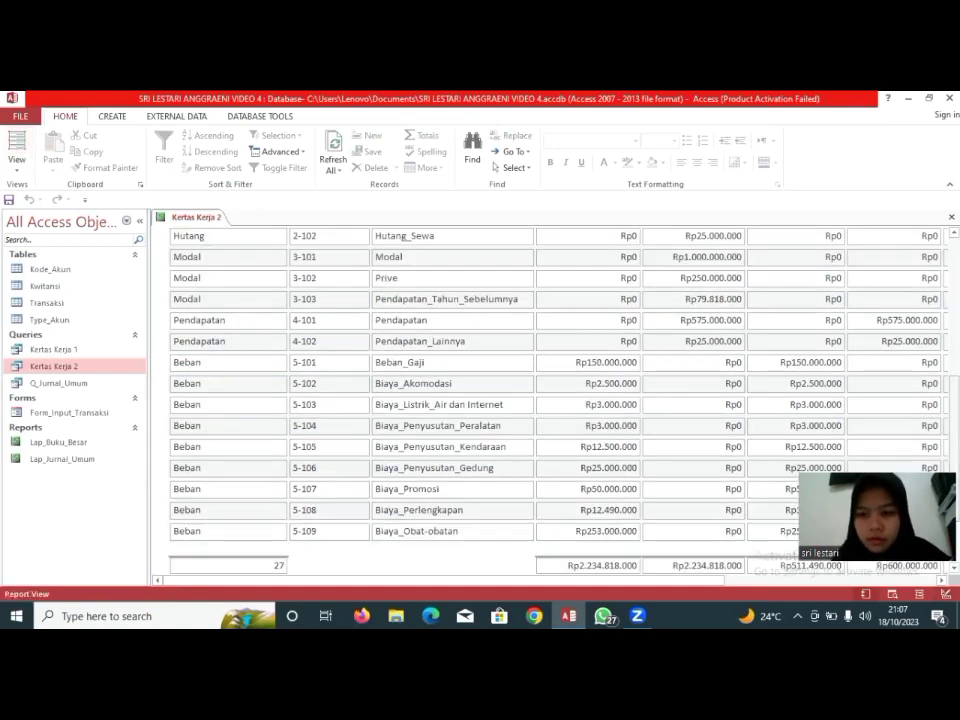
left_click(741, 581)
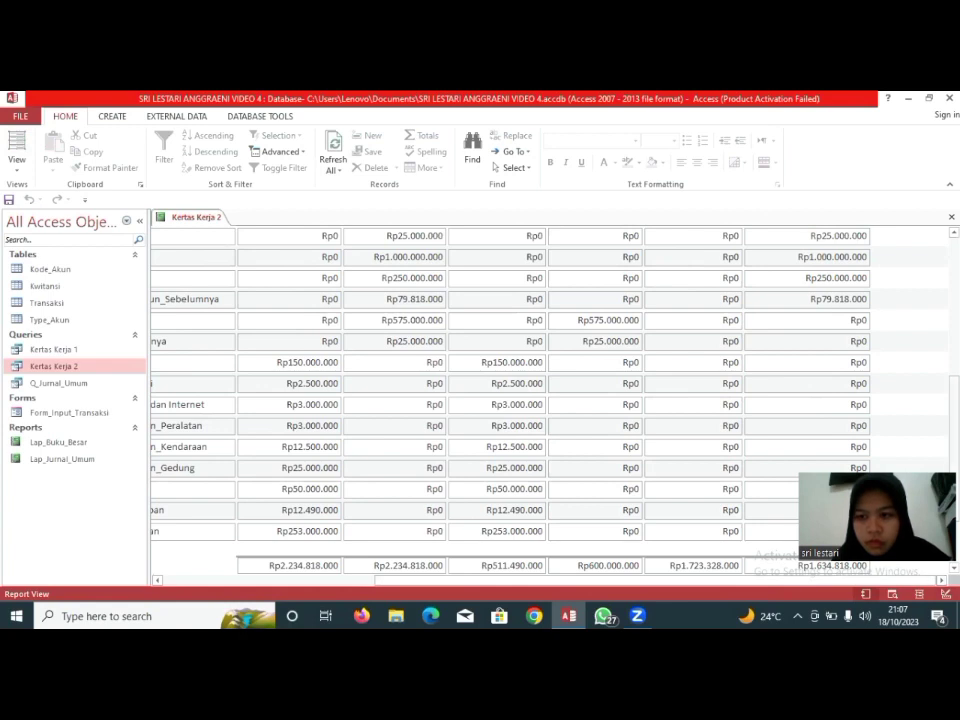
left_click_drag(954, 448, 954, 311)
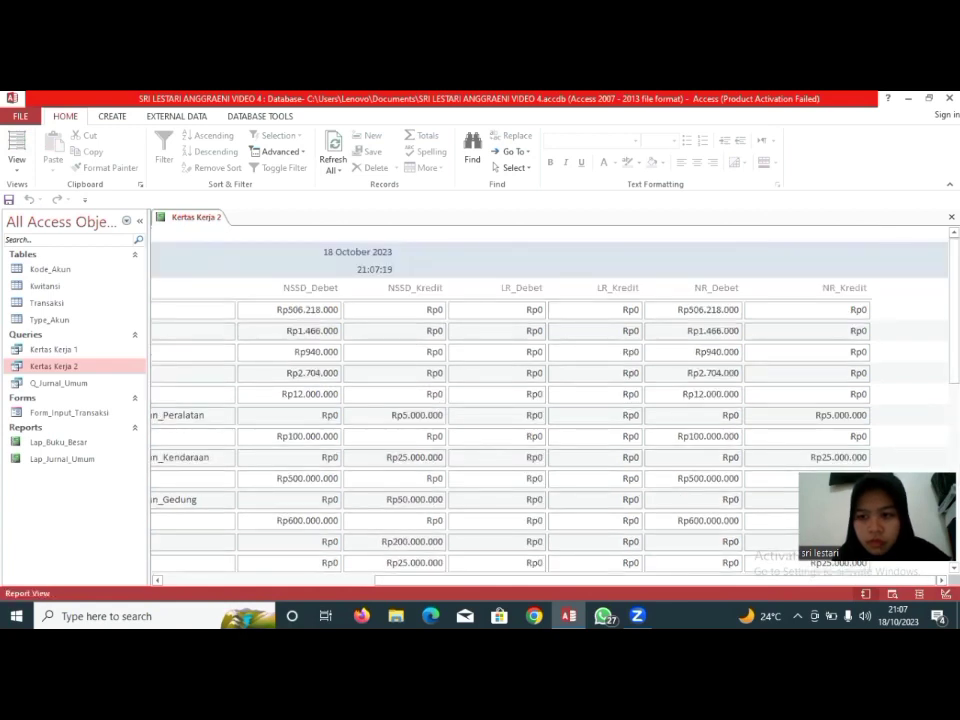
scroll(664, 292, "down", 5)
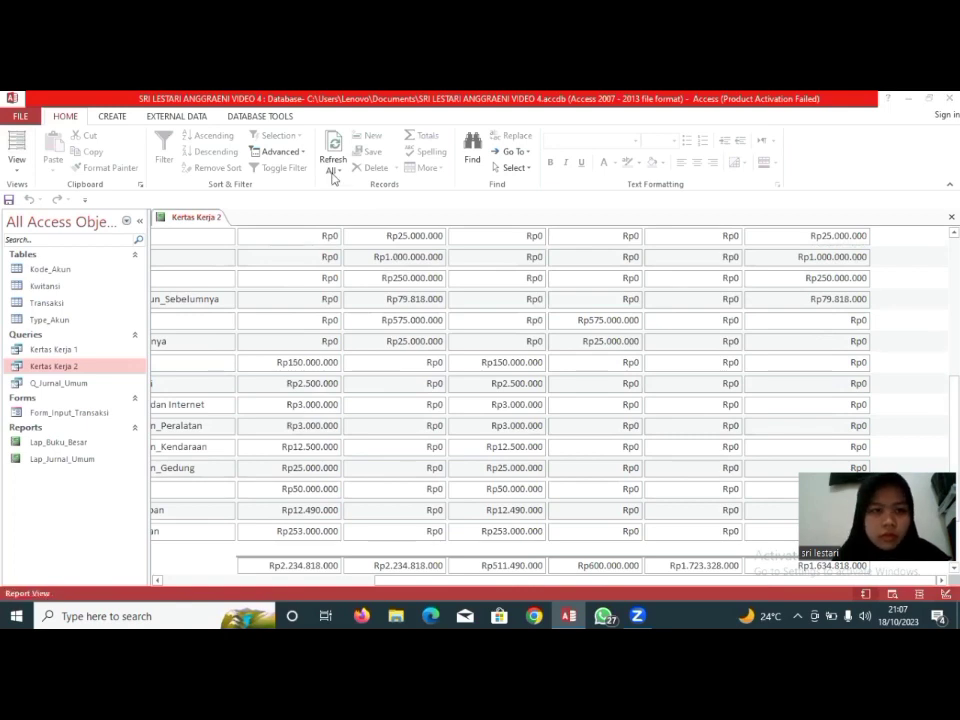
- Extend the Report Footer section in Design View to a height of about 5,1 cm and show the report in Report View
right_click(214, 217)
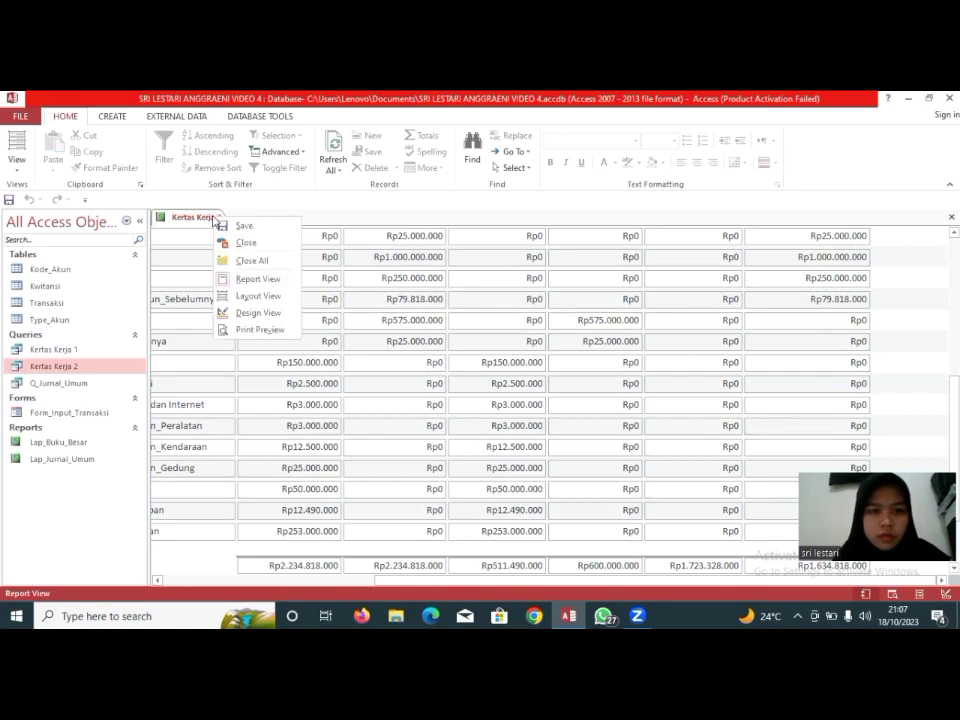
left_click(232, 317)
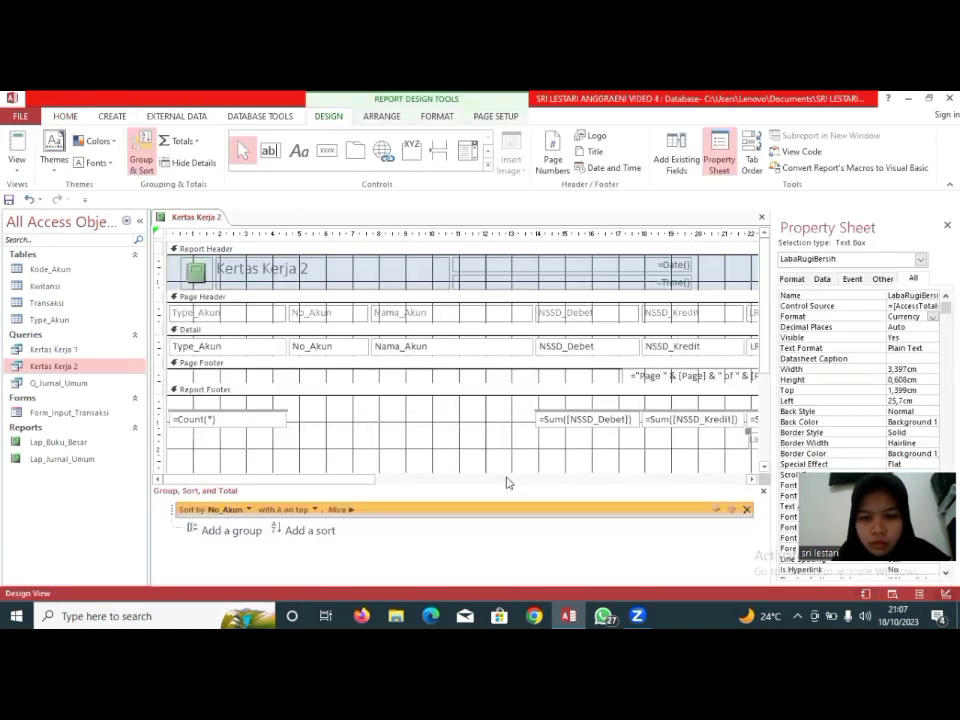
left_click(672, 480)
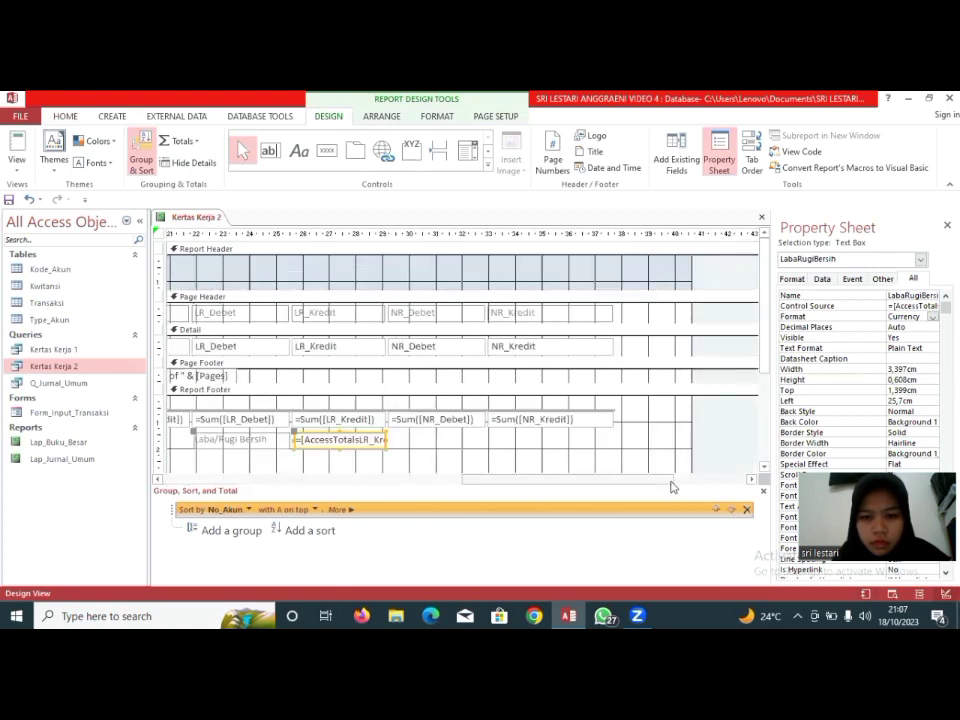
left_click(528, 474)
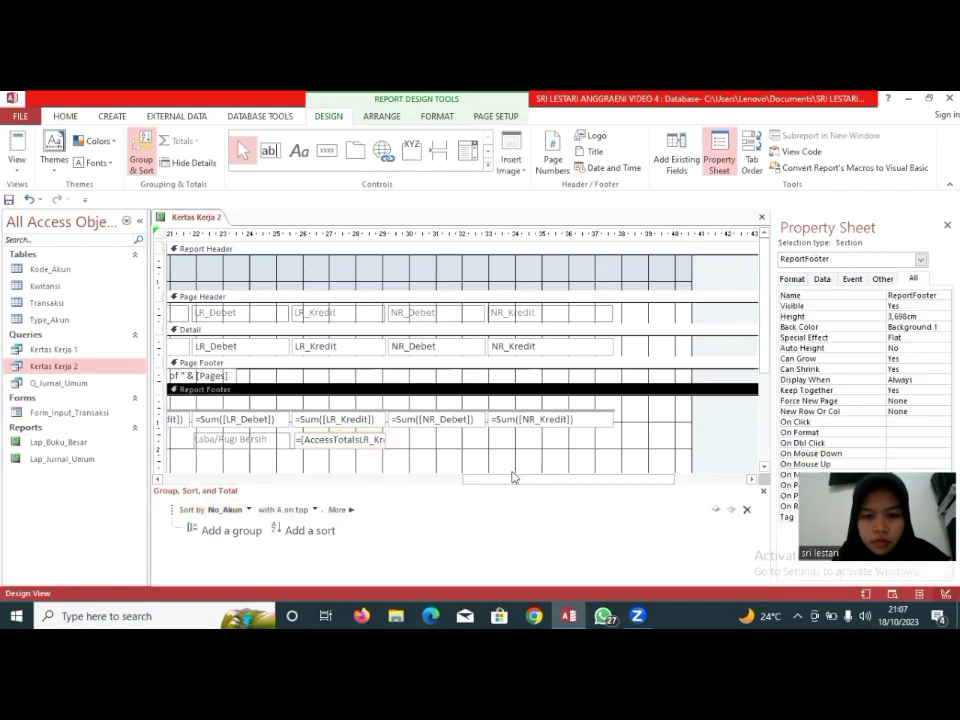
left_click(451, 472)
left_click_drag(451, 472, 456, 497)
left_click_drag(463, 448, 467, 476)
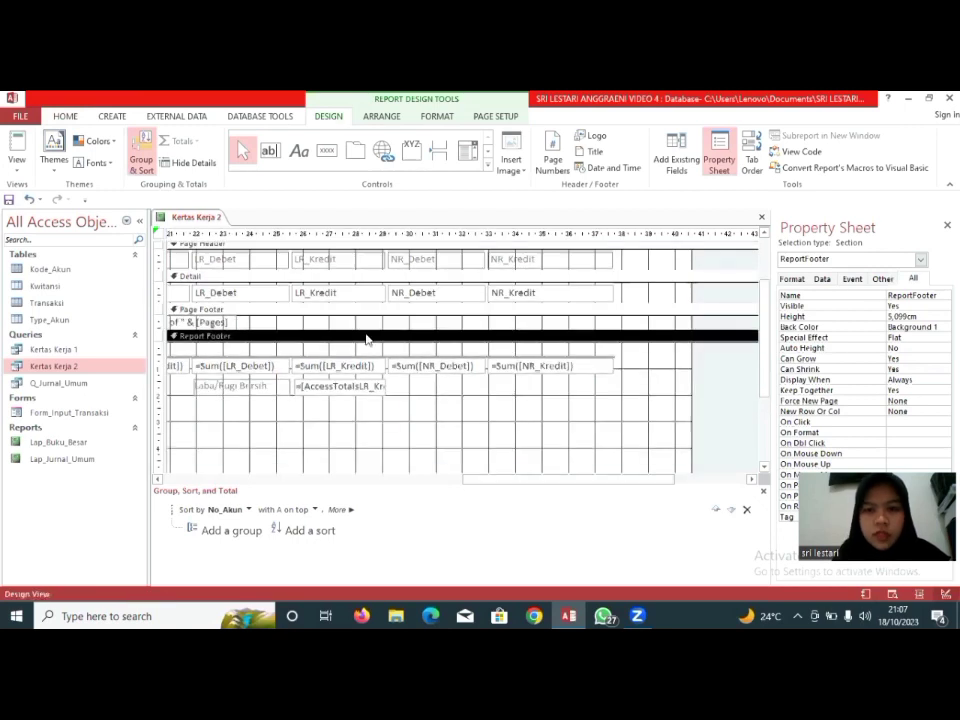
left_click(17, 148)
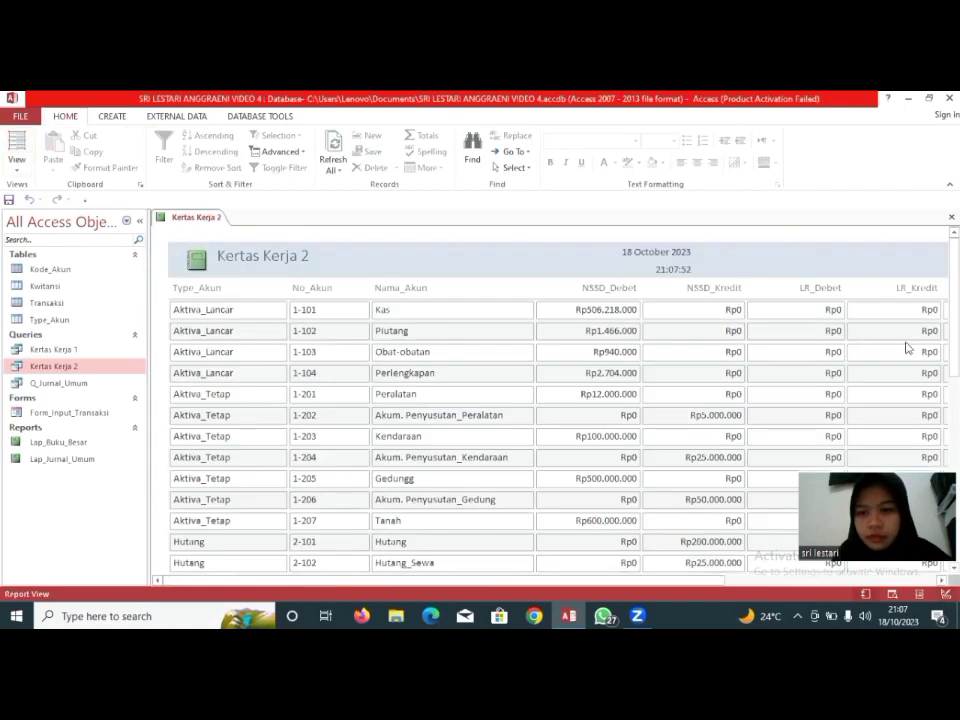
- Check the grand totals and the Laba/Rugi Bersih amount at the report's end, and return the report to Design View
scroll(555, 400, "down", 5)
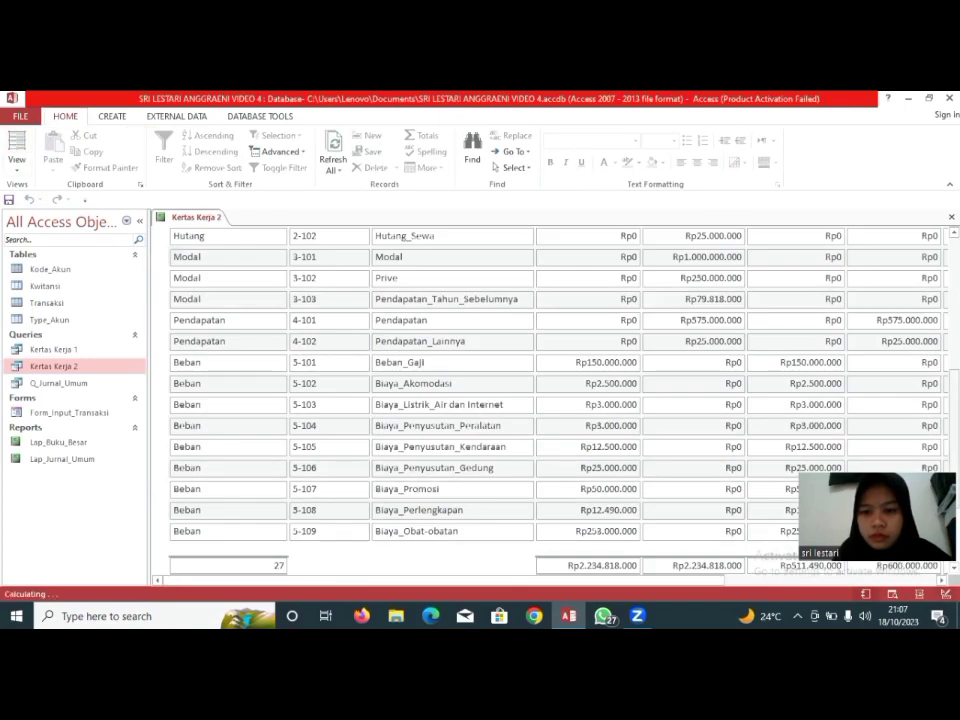
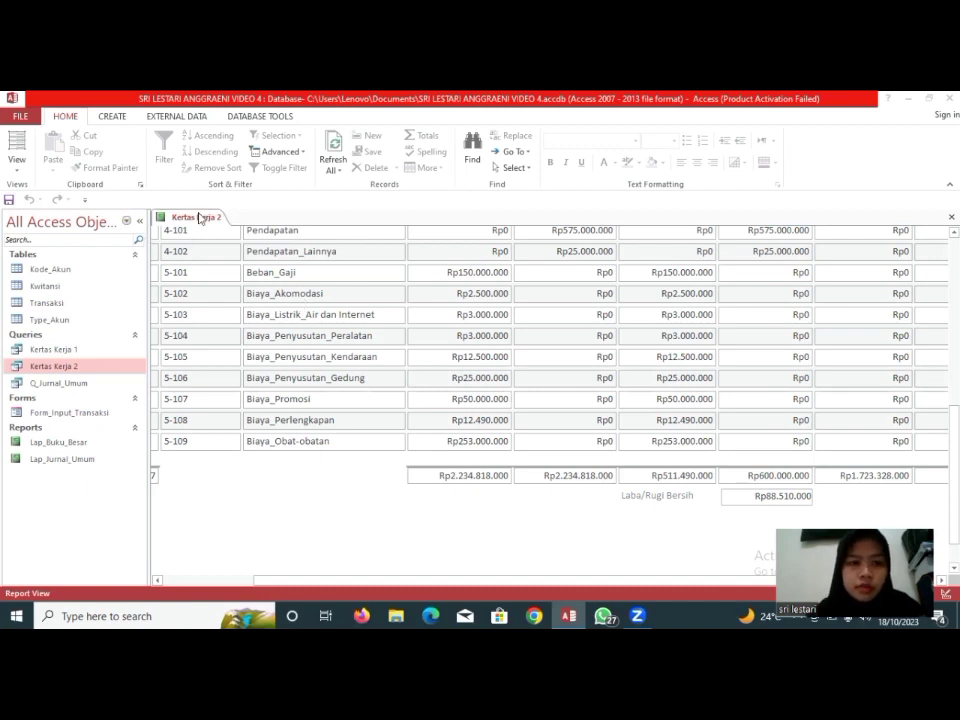
right_click(202, 220)
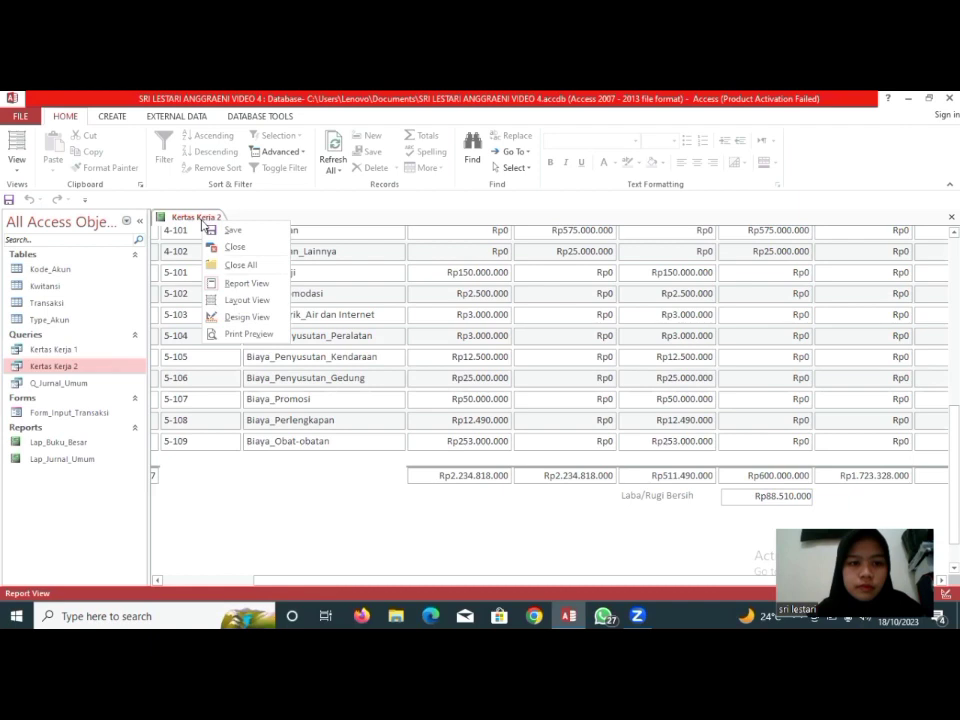
left_click(222, 319)
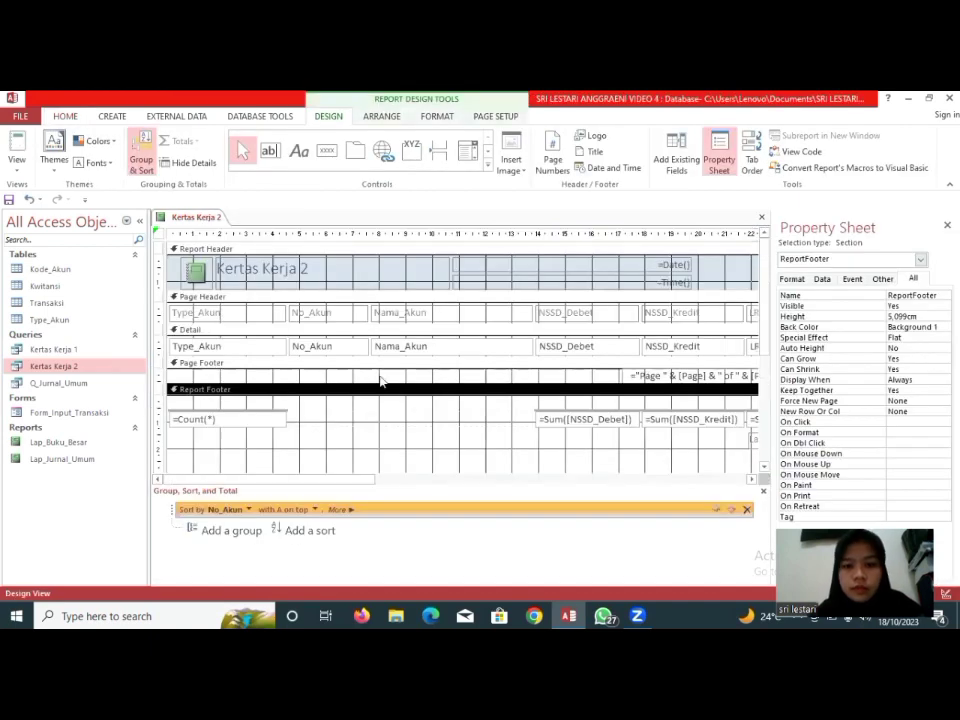
left_click(719, 155)
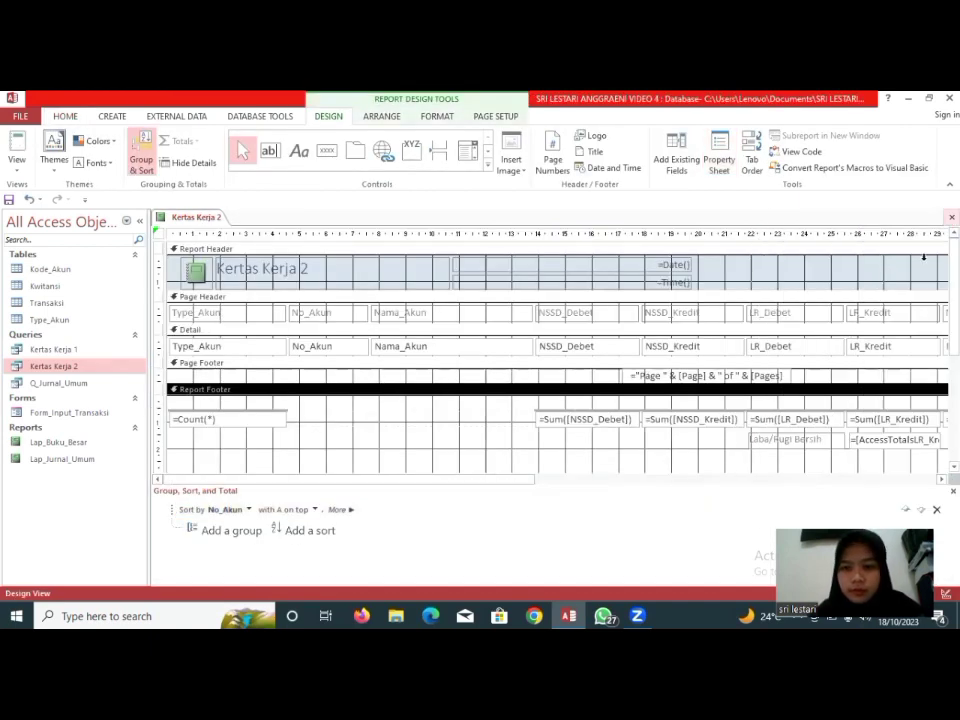
- Stretch the Laba/Rugi Bersih label to a width of about 11,5 cm so it spans the NSSD_Debet to LR_Debet columns
left_click(540, 480)
left_click(536, 480)
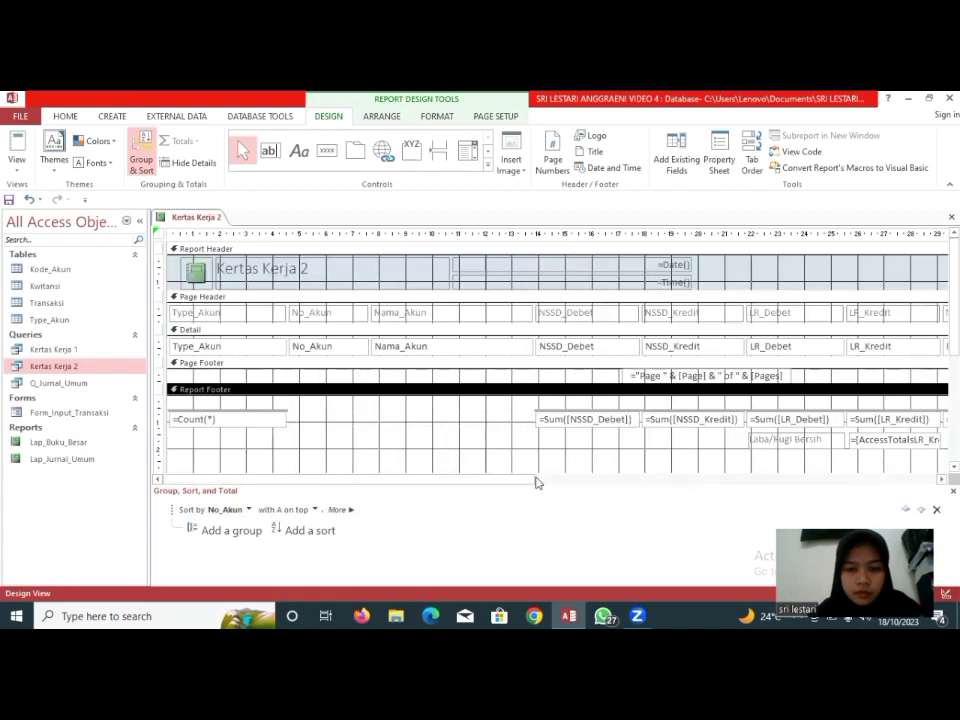
left_click(534, 480)
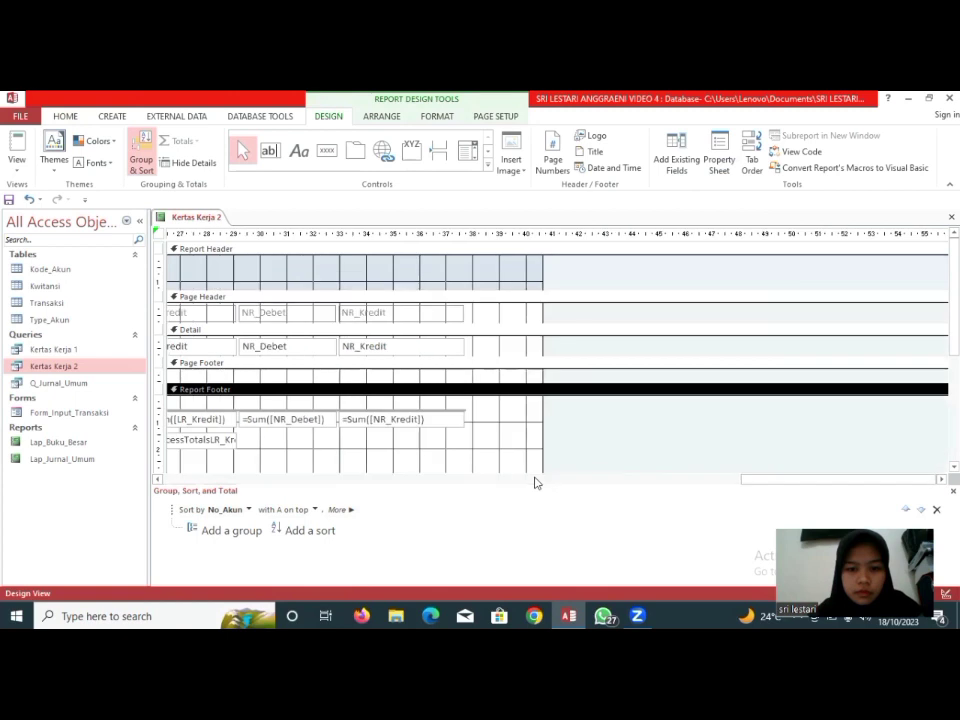
left_click(279, 481)
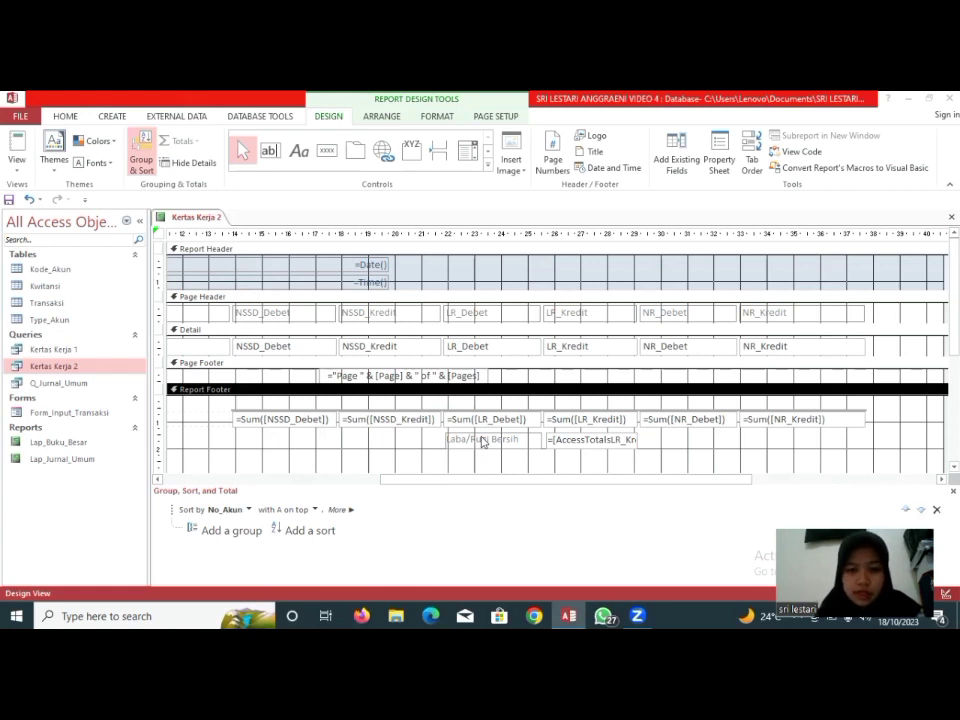
double_click(397, 438)
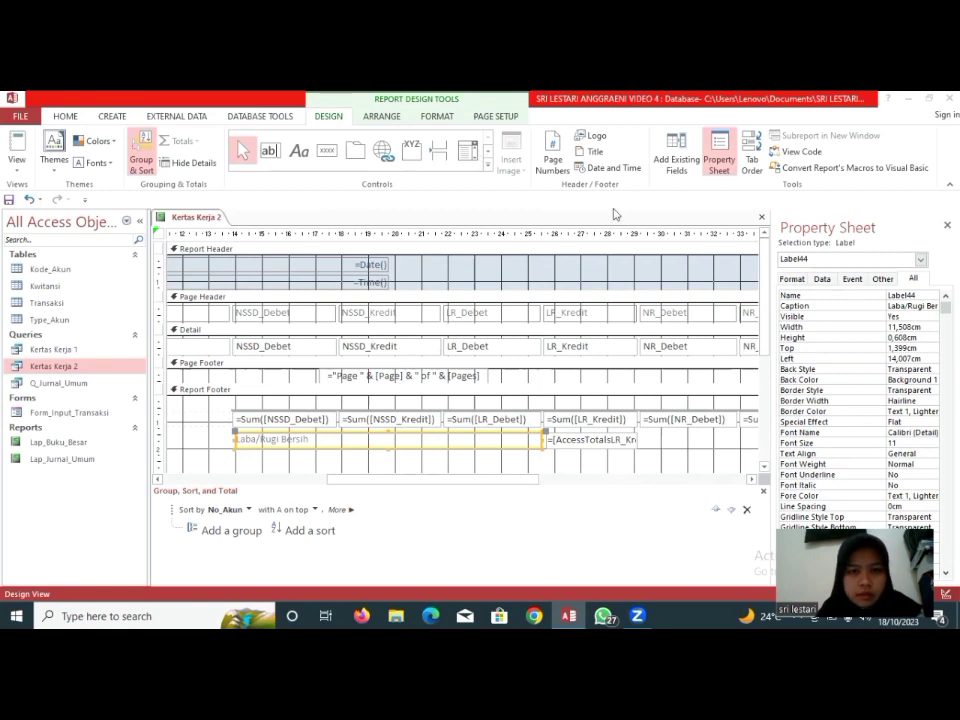
left_click(384, 117)
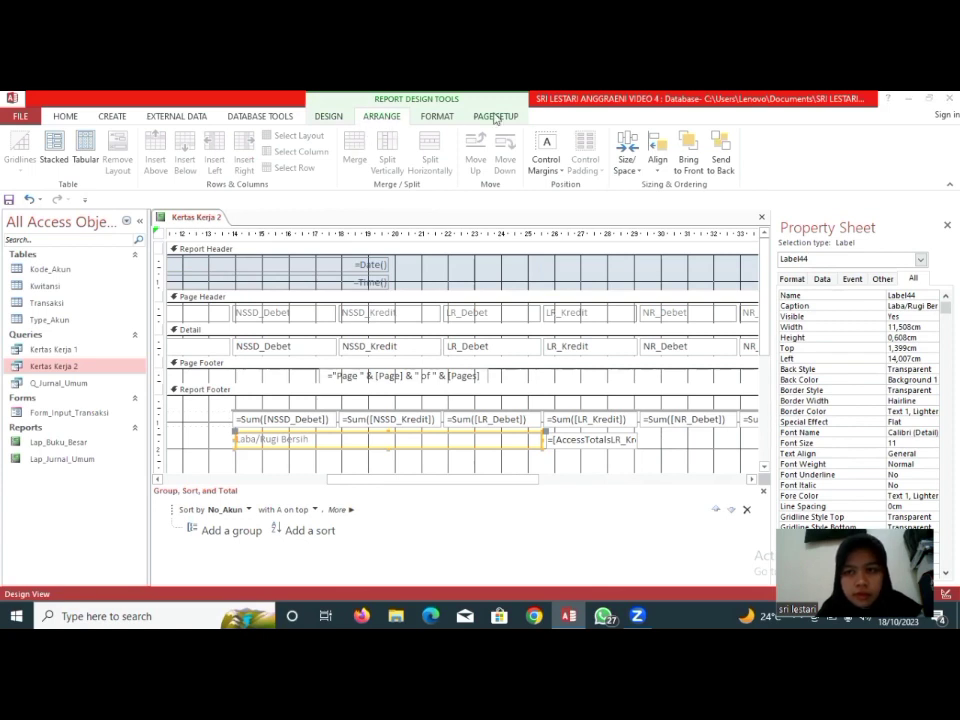
key("F4")
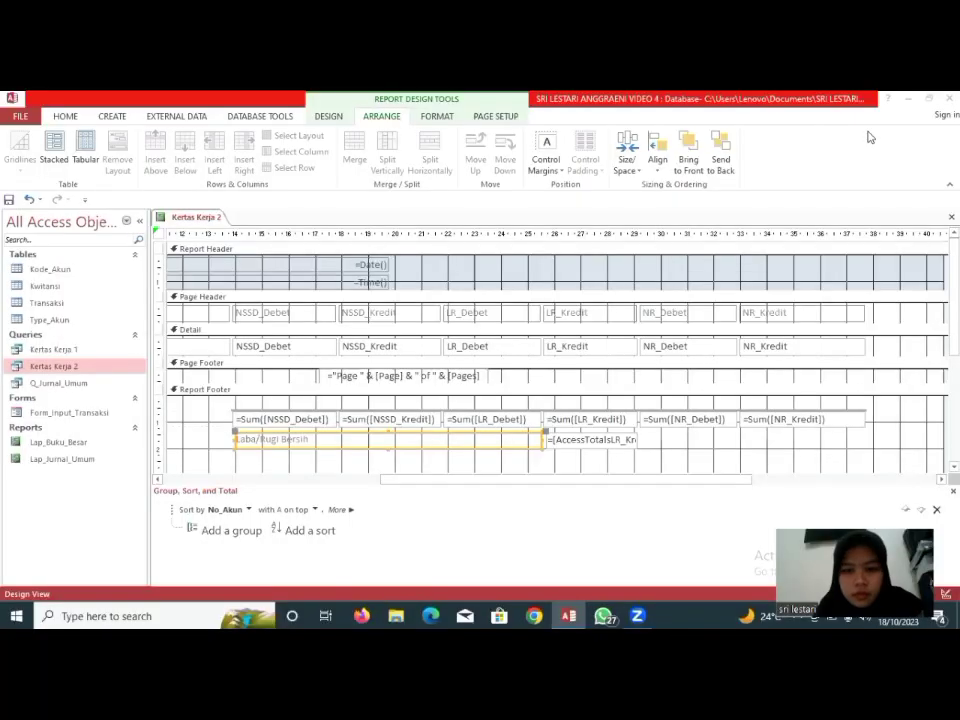
- Try to paste a copy of the Laba/Rugi Bersih amount beneath the NR_Kredit total and fit it to that column's width
left_click(617, 440)
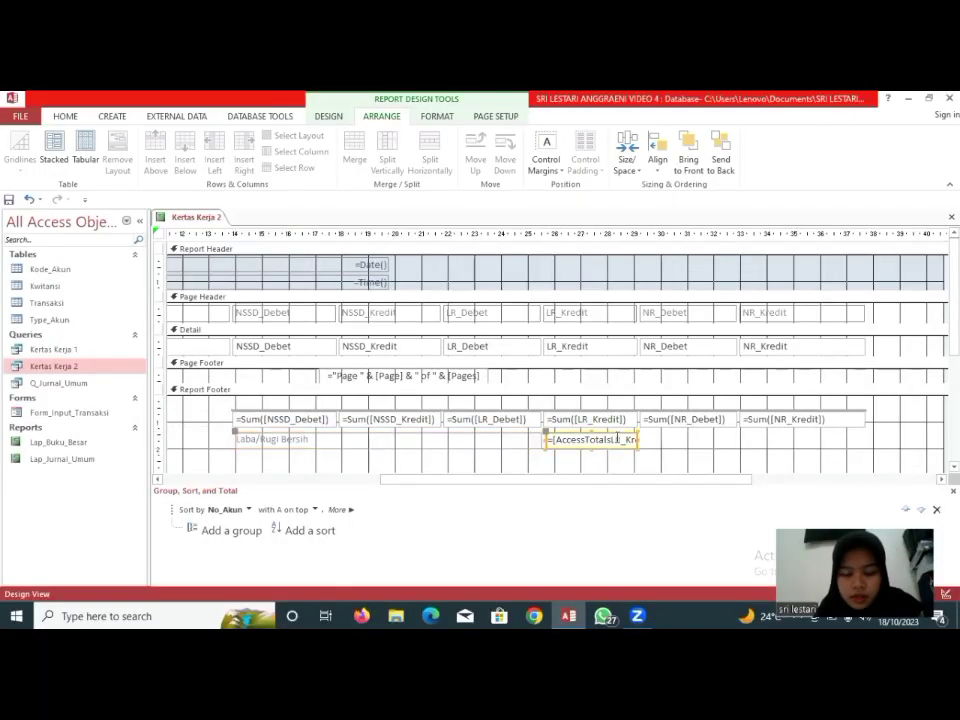
right_click(617, 440)
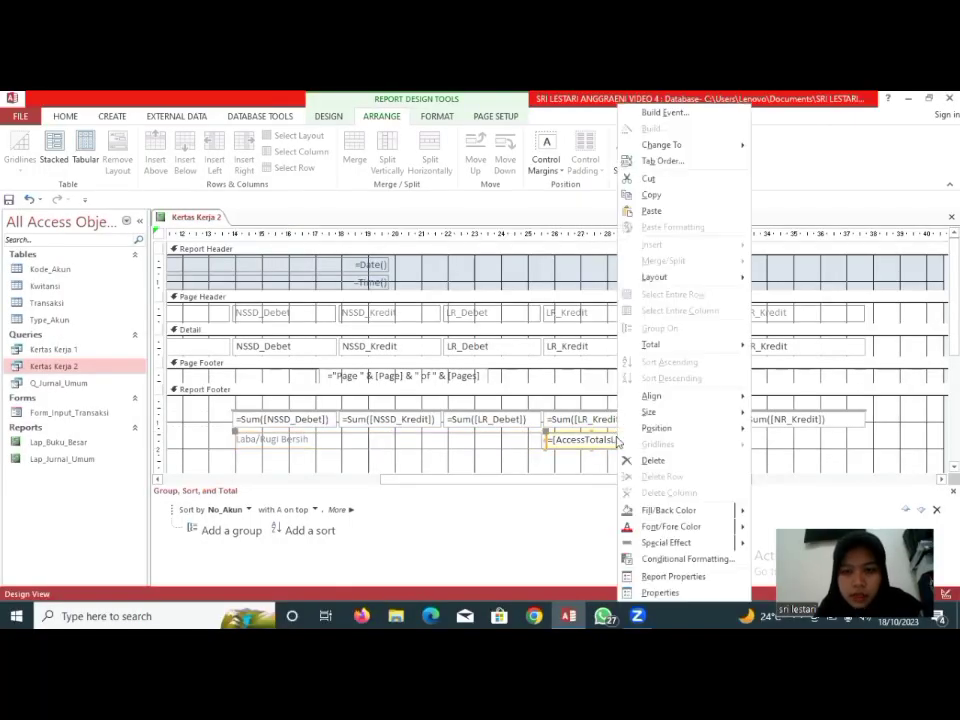
left_click(652, 211)
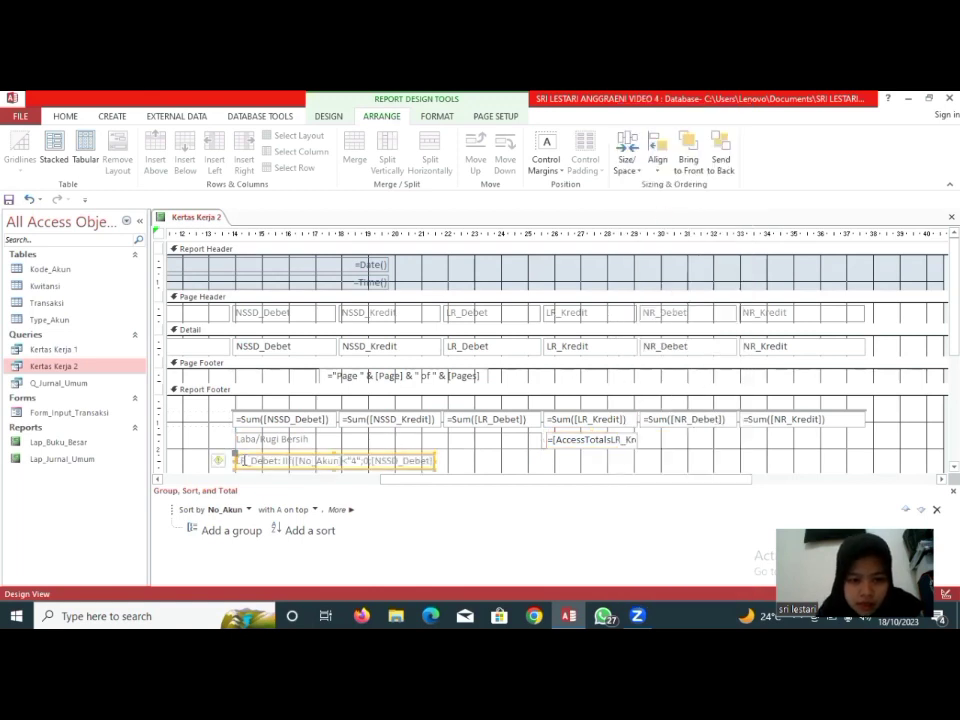
left_click_drag(238, 459, 745, 438)
left_click(742, 442)
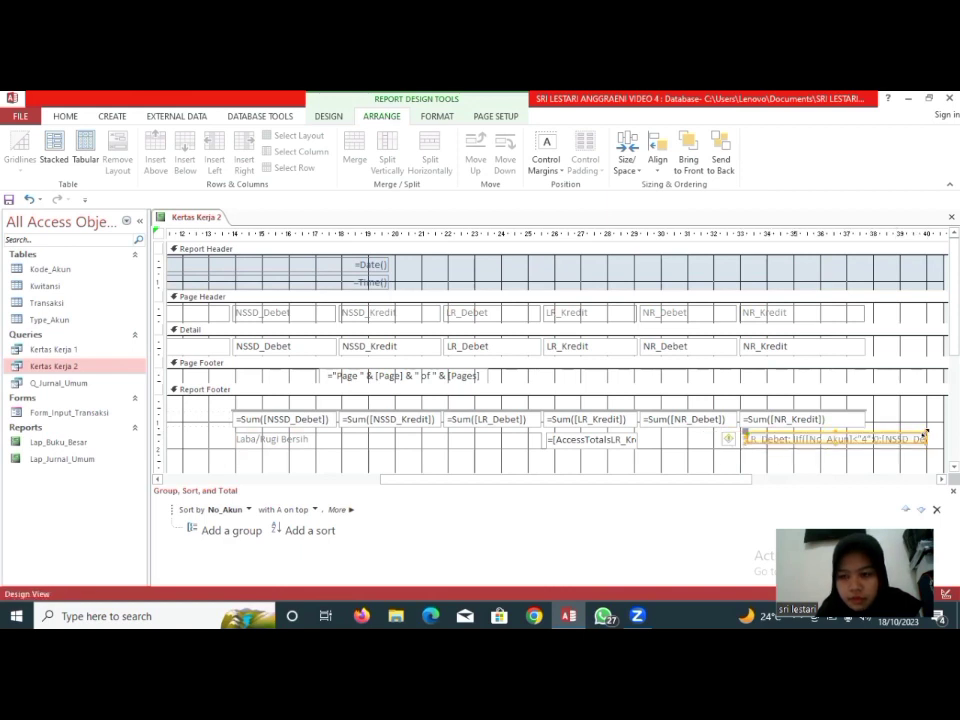
left_click(929, 437)
left_click_drag(917, 438, 865, 430)
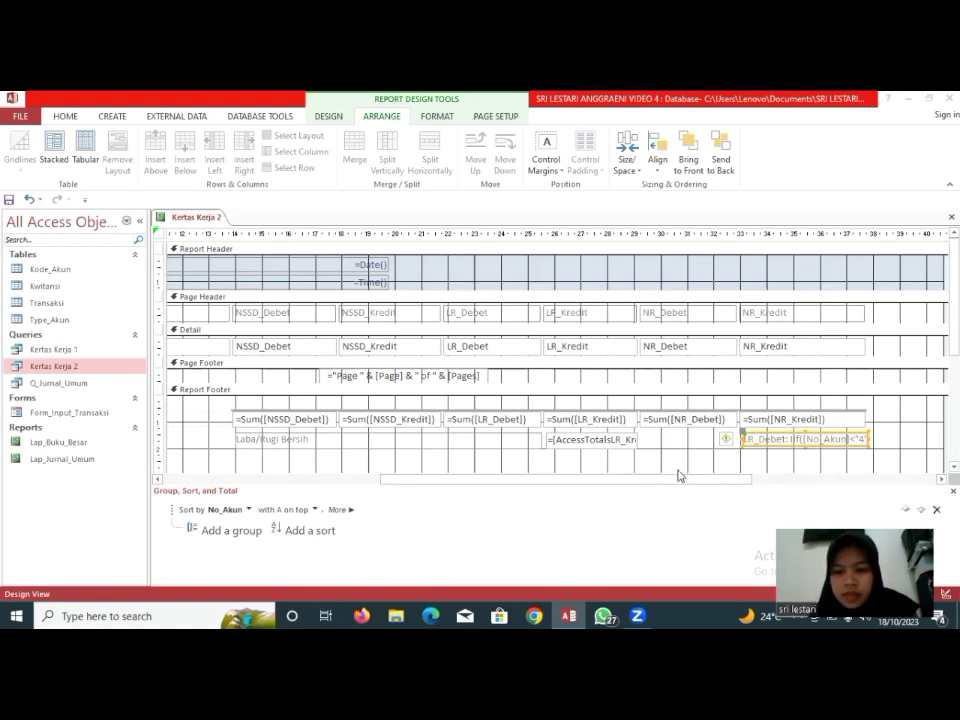
- Try to paste a copy of the NR_Debet total below the Laba/Rugi Bersih row and fit it to the NR_Debet column
left_click(675, 421)
left_click(675, 421)
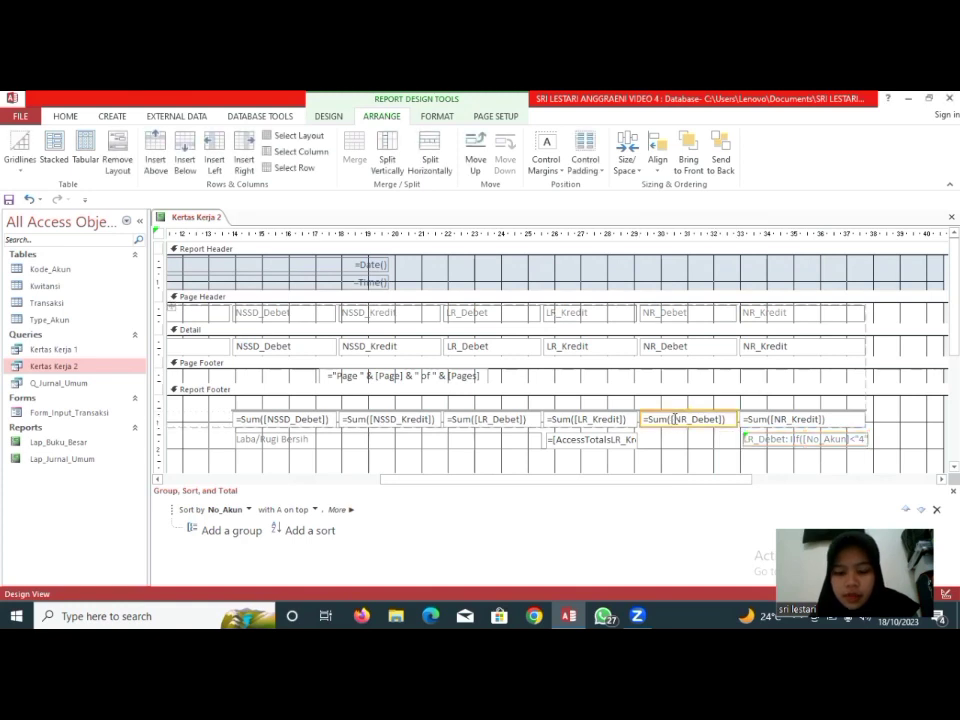
right_click(675, 419)
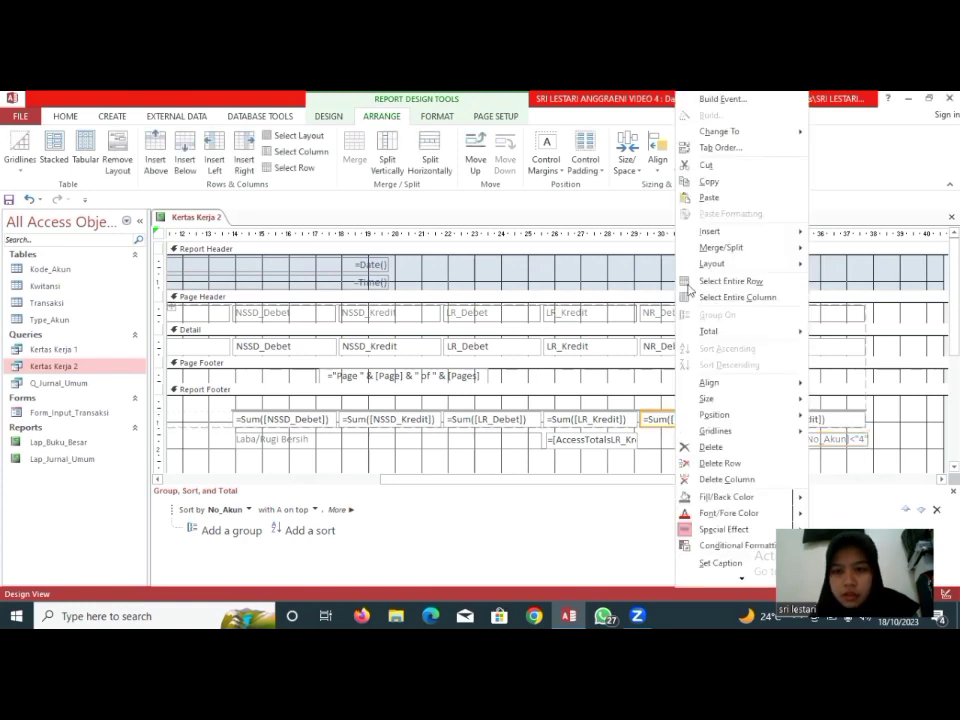
left_click(710, 199)
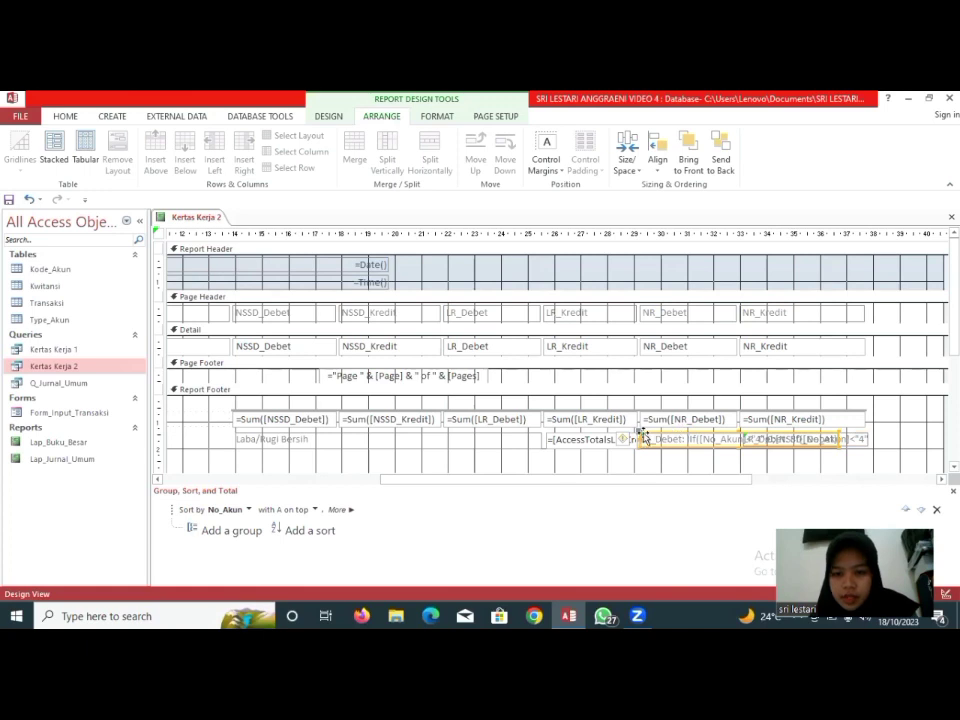
left_click_drag(640, 432, 630, 457)
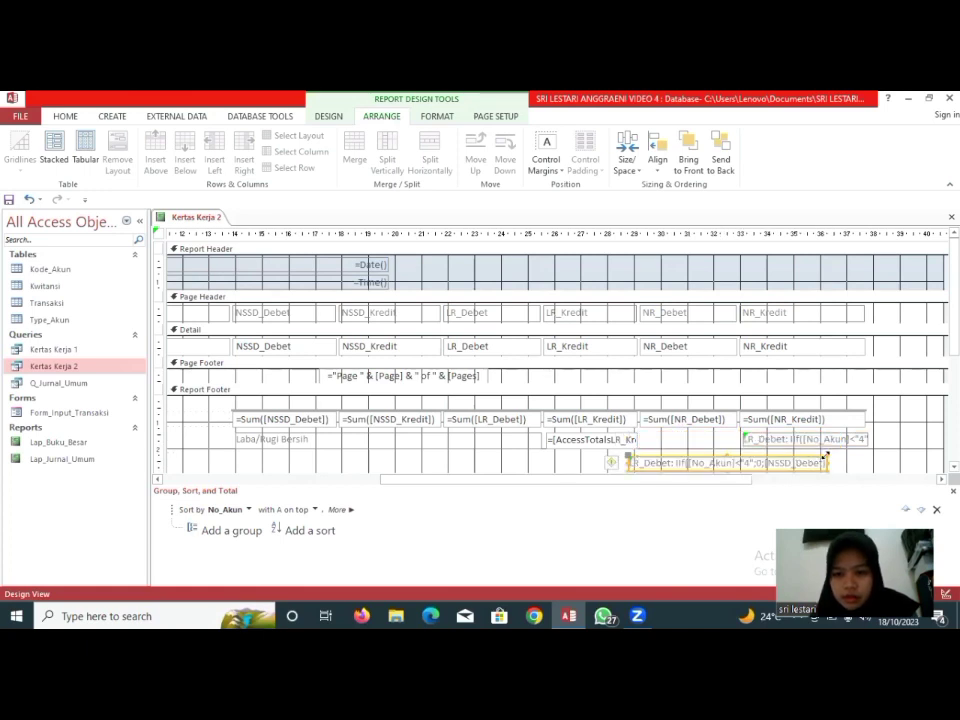
left_click_drag(825, 456, 738, 457)
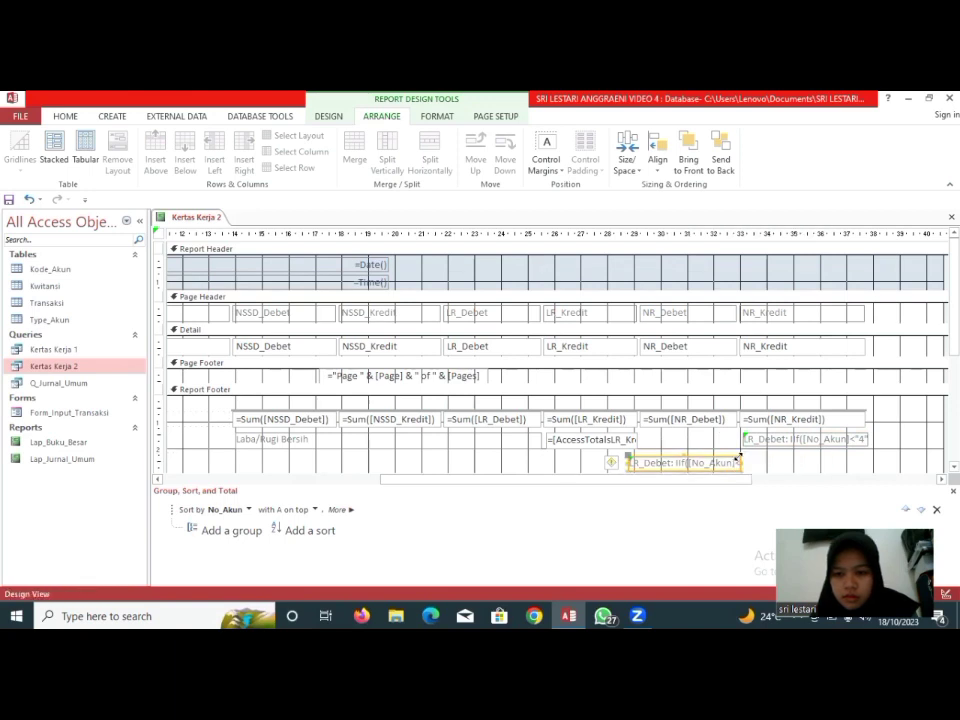
left_click(632, 460)
left_click_drag(640, 466, 641, 467)
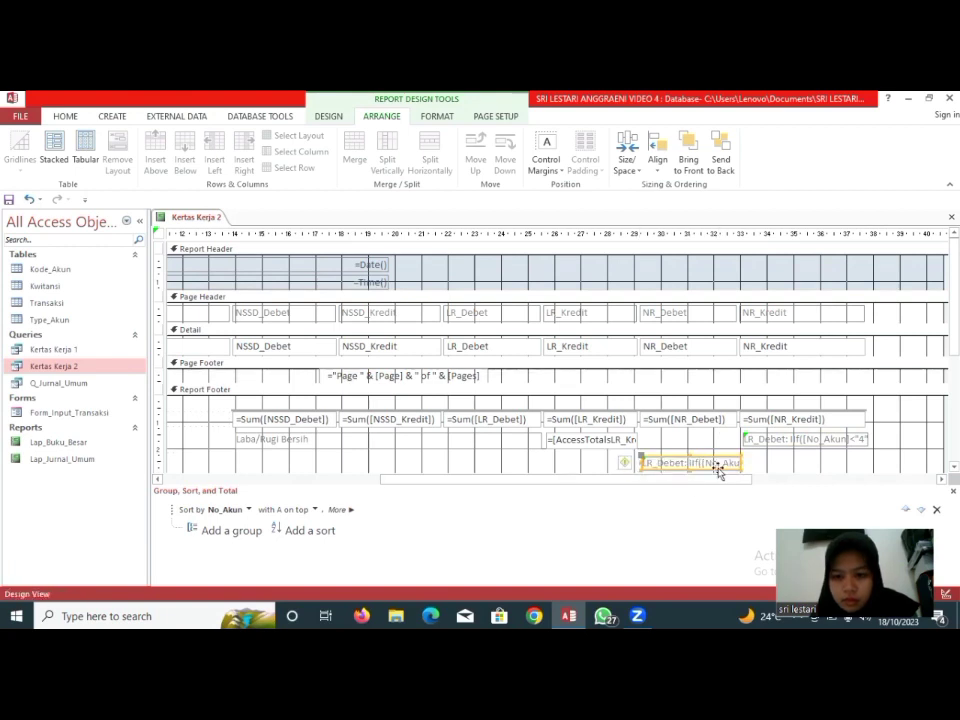
left_click_drag(740, 468, 742, 474)
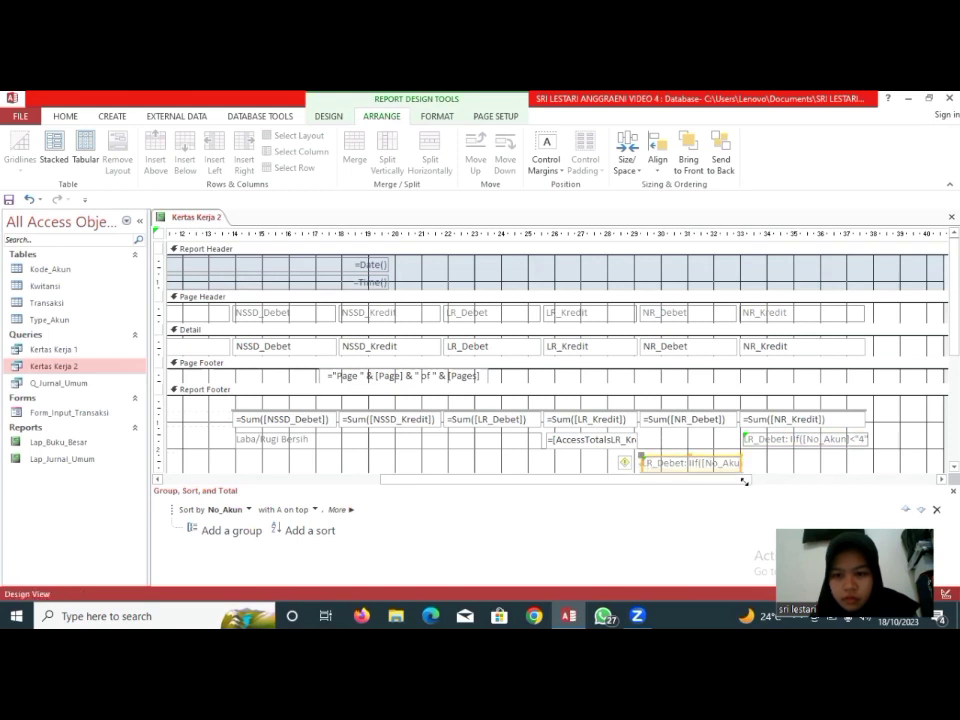
left_click(768, 474)
- Add a text box below the Laba/Rugi Bersih row in the Report Footer and reposition the box and its label separately
scroll(768, 480, "down", 2)
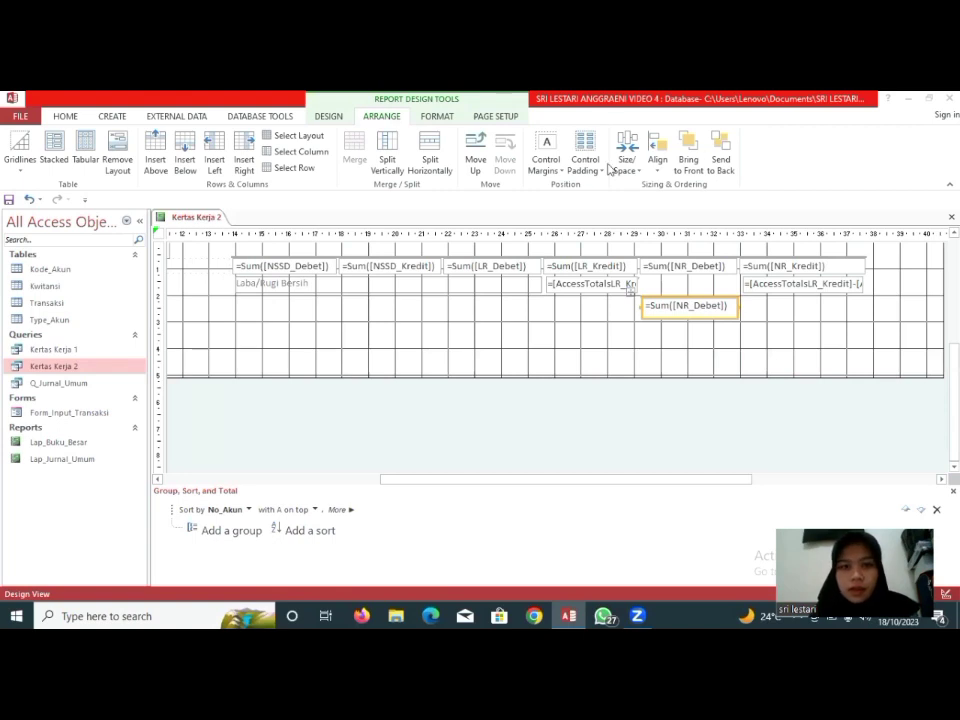
left_click(330, 116)
left_click(269, 150)
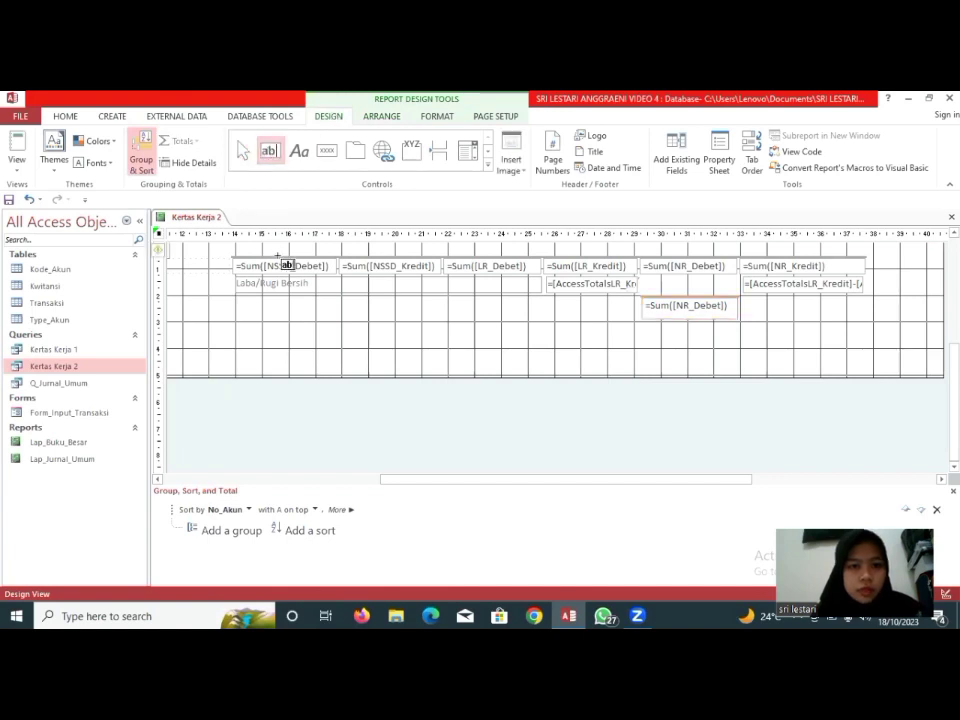
left_click(282, 305)
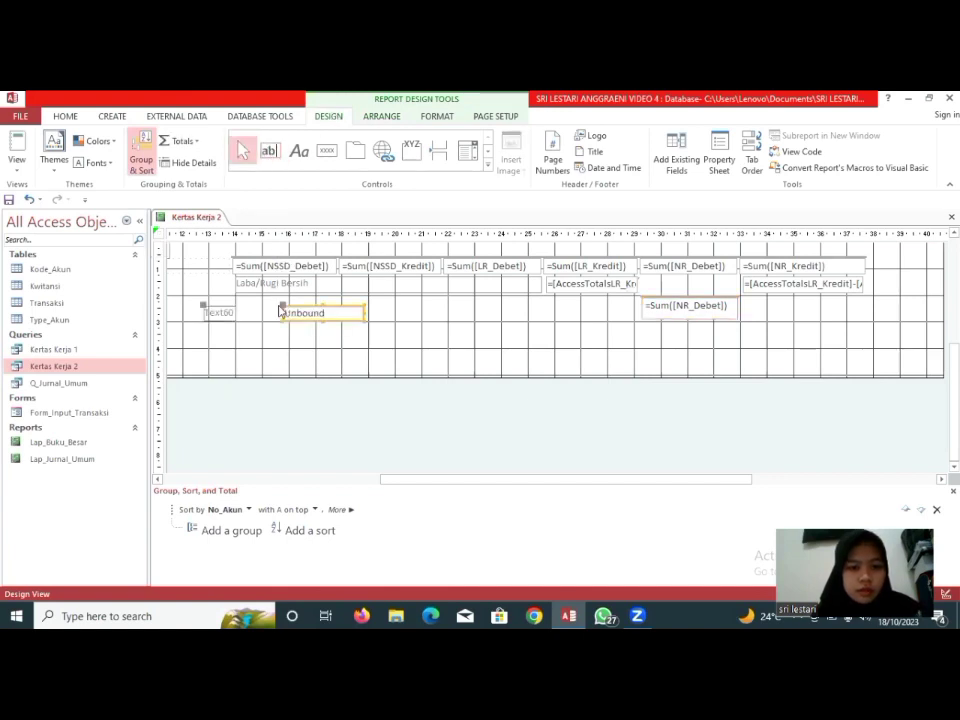
left_click_drag(285, 307, 416, 308)
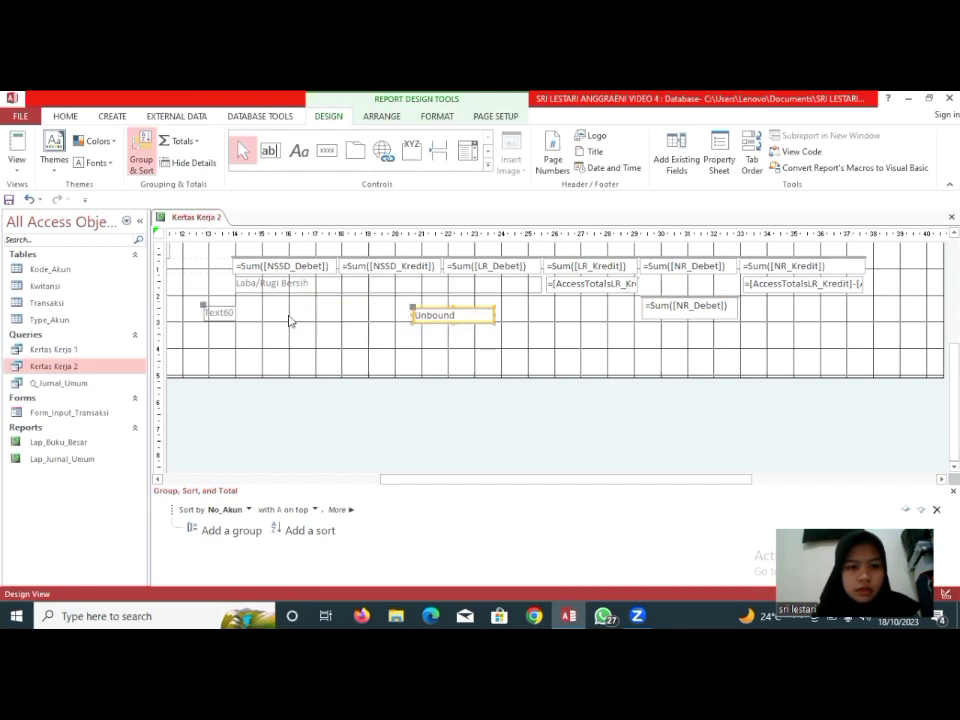
left_click(204, 304)
left_click_drag(204, 304, 287, 307)
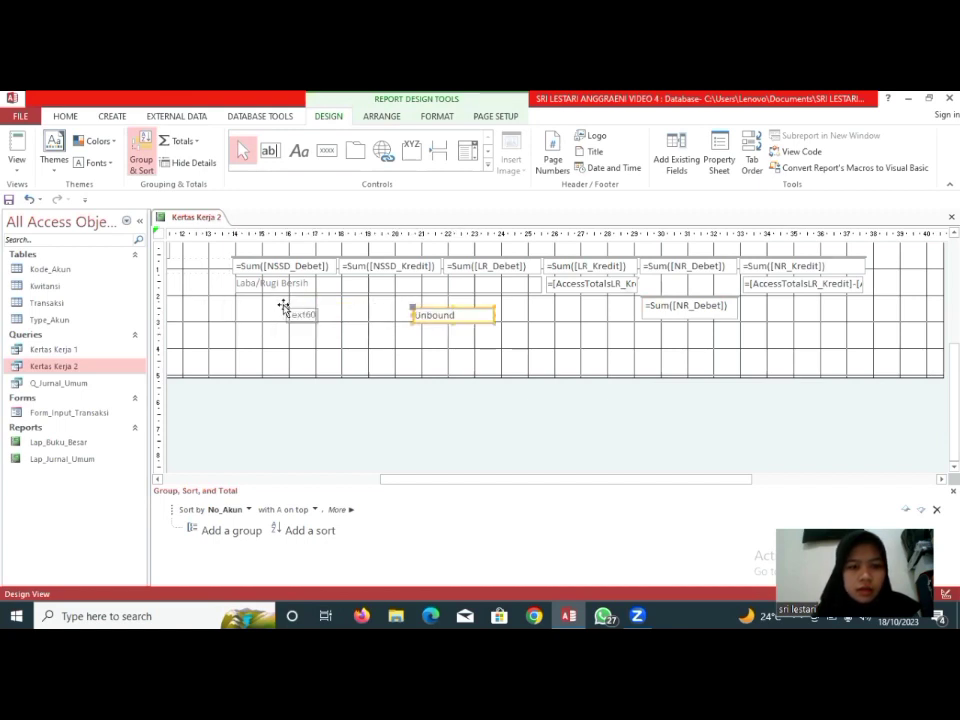
- Change the caption of the new text box's label to Harta=Utang+Modal
left_click(306, 314)
left_click(306, 313)
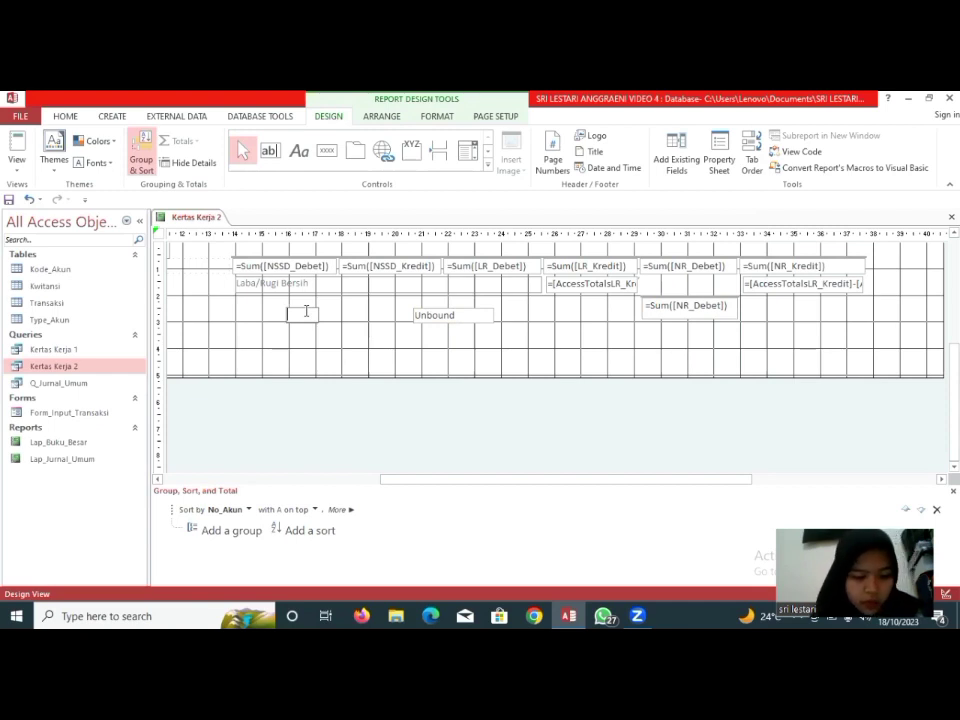
type("Harta=")
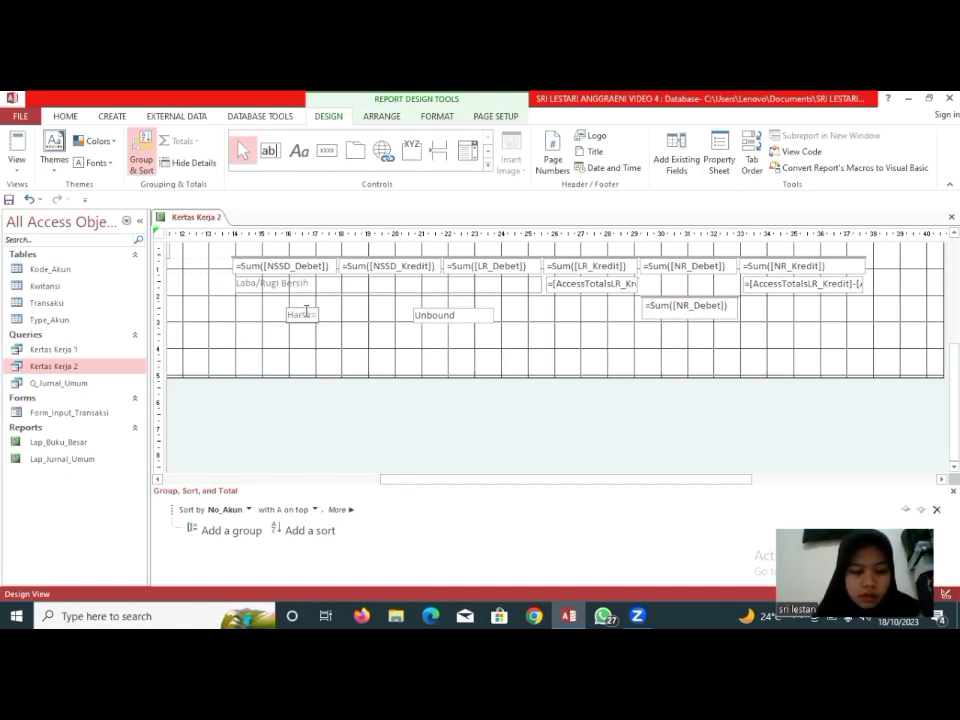
type("Ut")
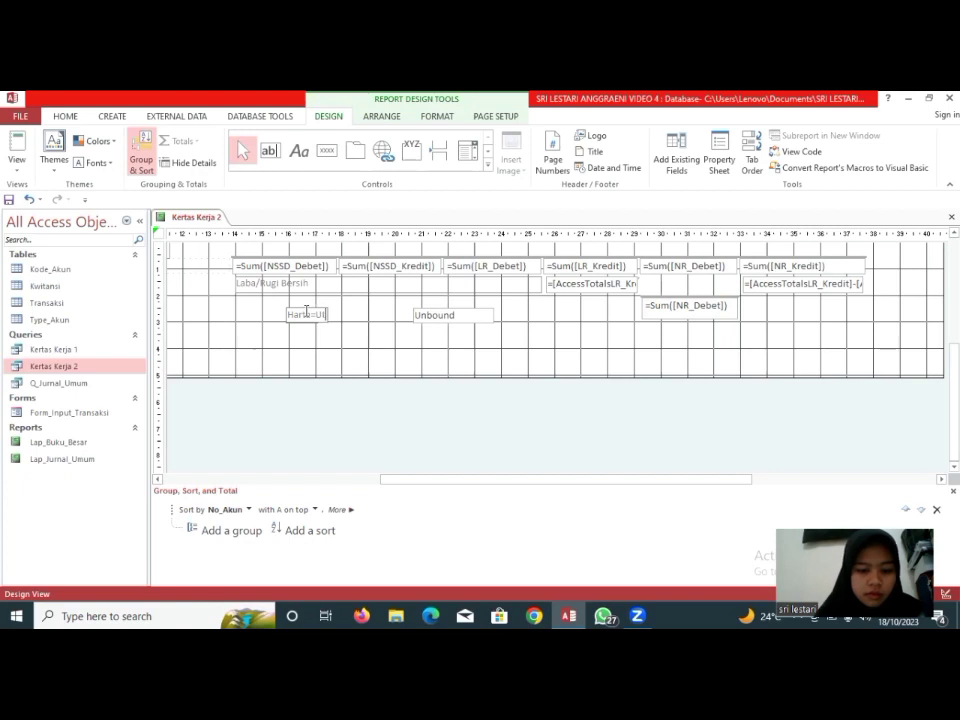
type("ang+Modal")
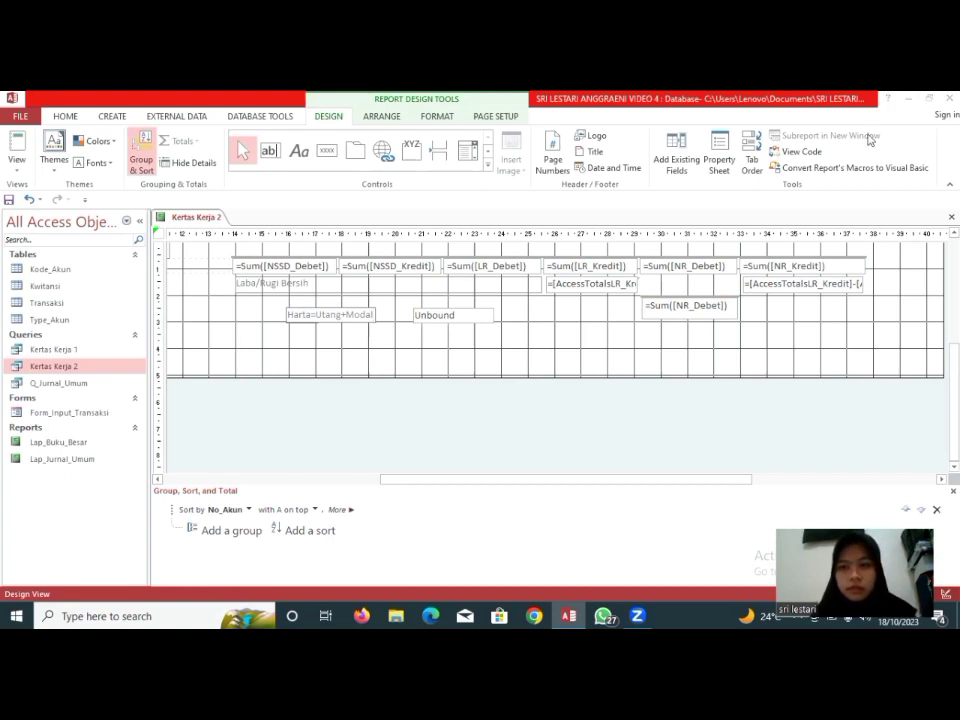
- Move the unbound text box beneath the NR_Kredit column's Laba/Rugi Bersih amount and widen it to the column's edge
left_click(472, 315)
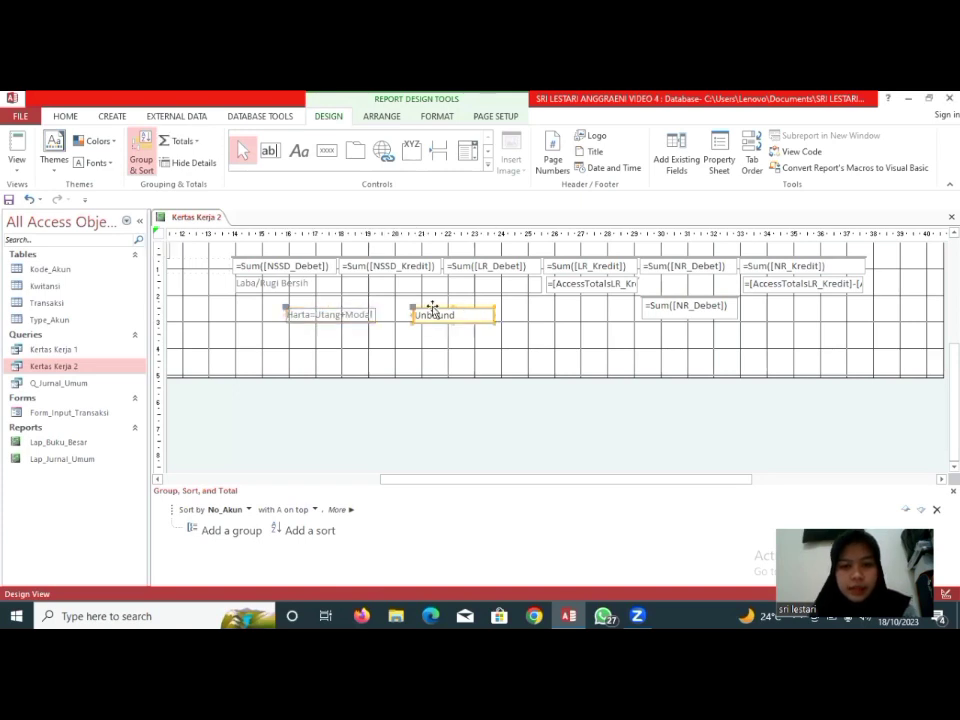
left_click_drag(411, 307, 750, 298)
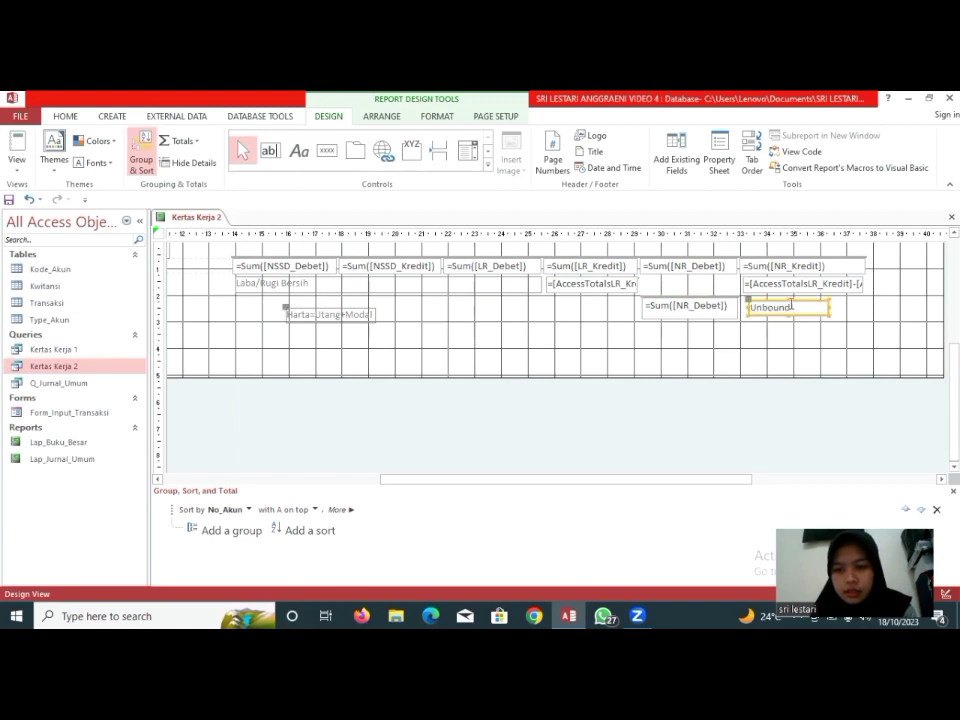
left_click_drag(828, 312, 859, 313)
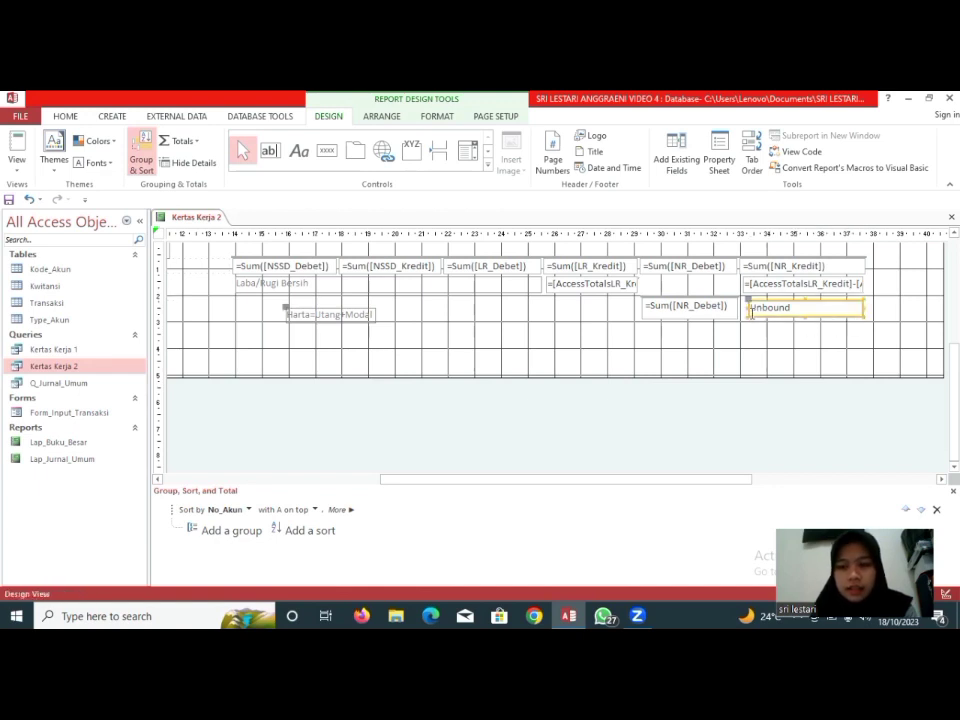
- Extend the unbound text box to the NR_Kredit column's left edge and set its control source to = [AccessTotalsNR_Kredit] - [LabaRugiBersih]
left_click_drag(747, 313, 742, 314)
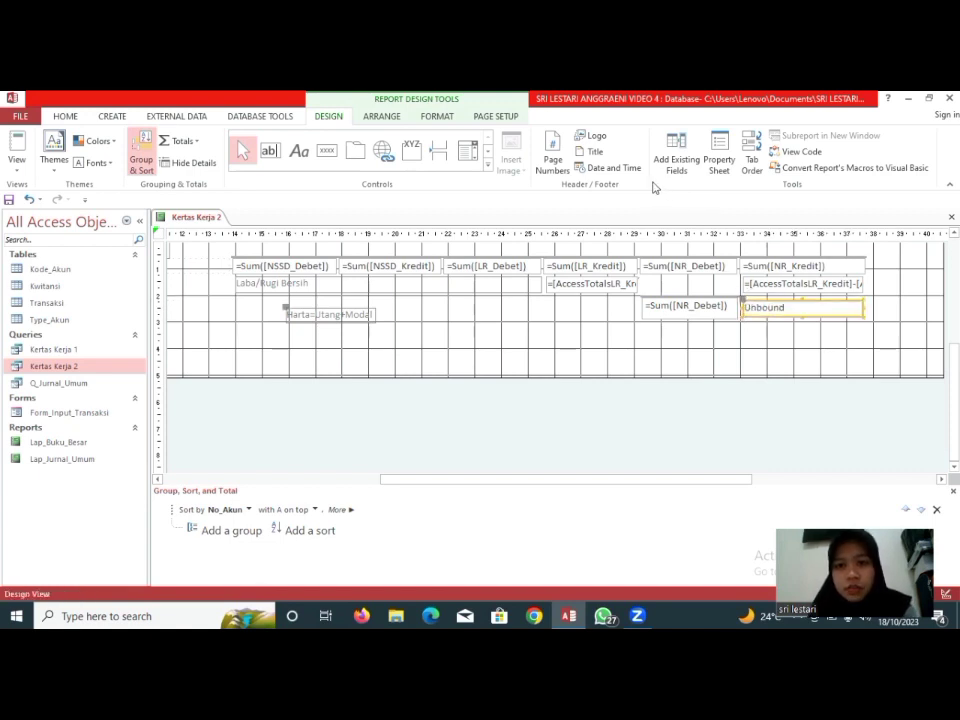
left_click(720, 151)
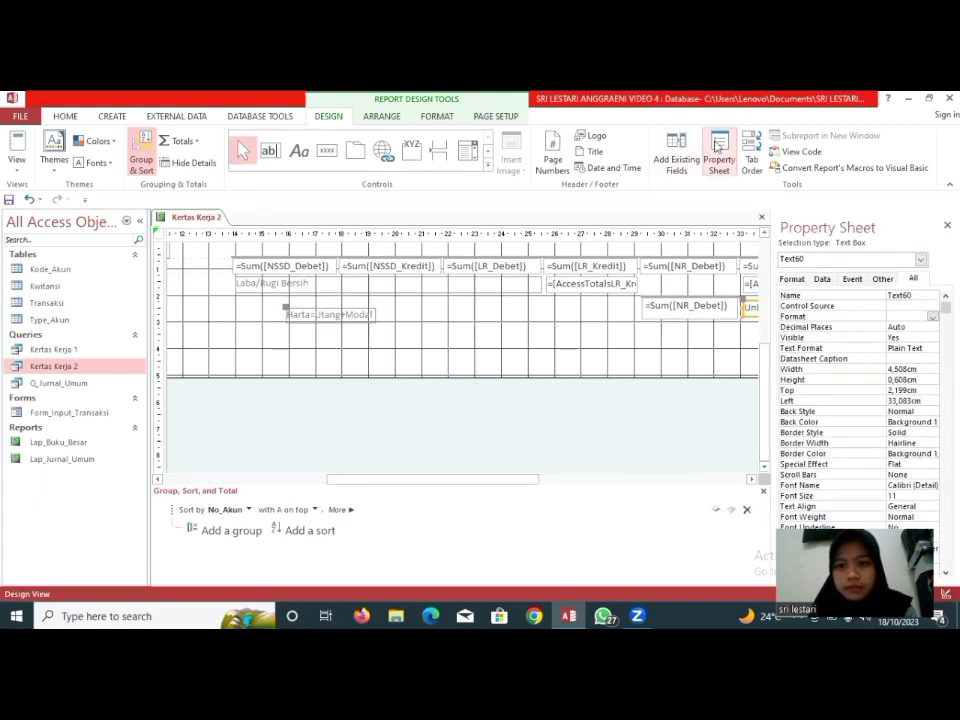
left_click(652, 117)
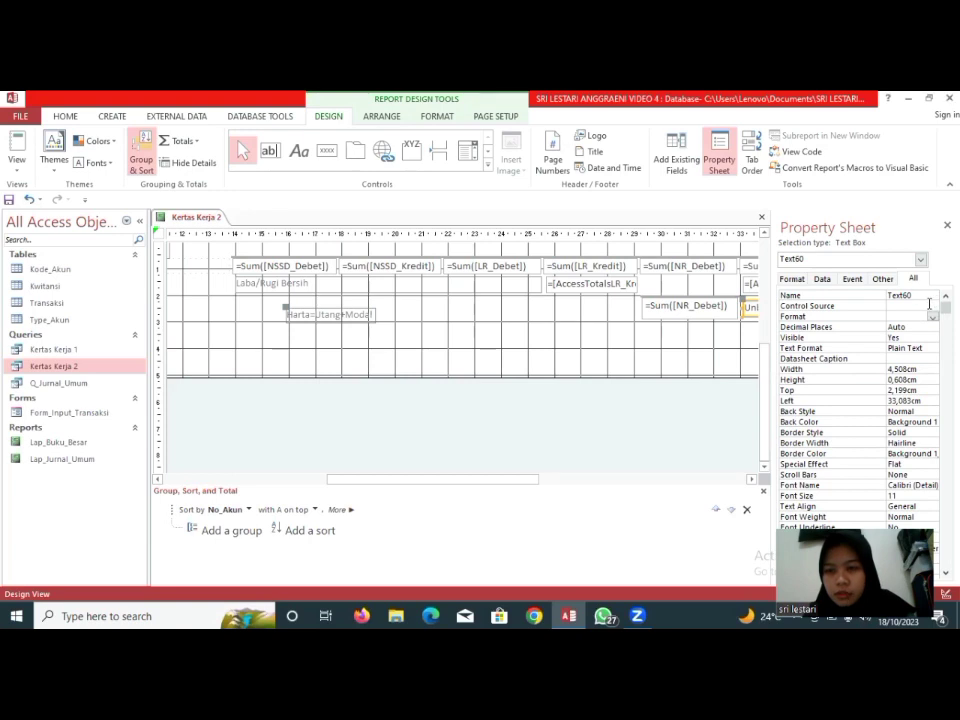
left_click(929, 307)
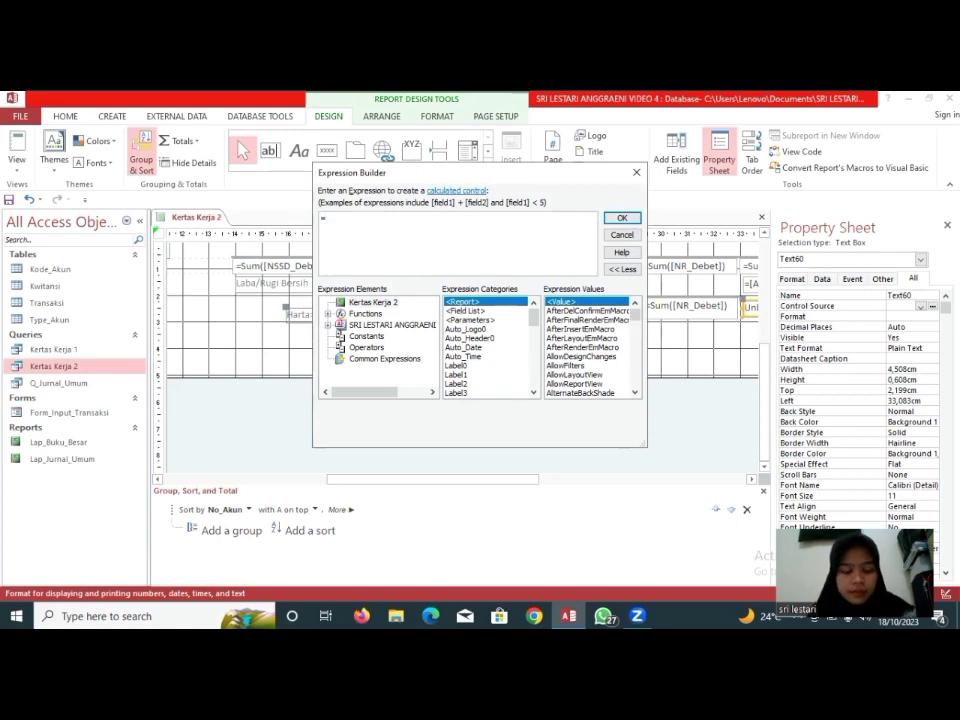
left_click(535, 395)
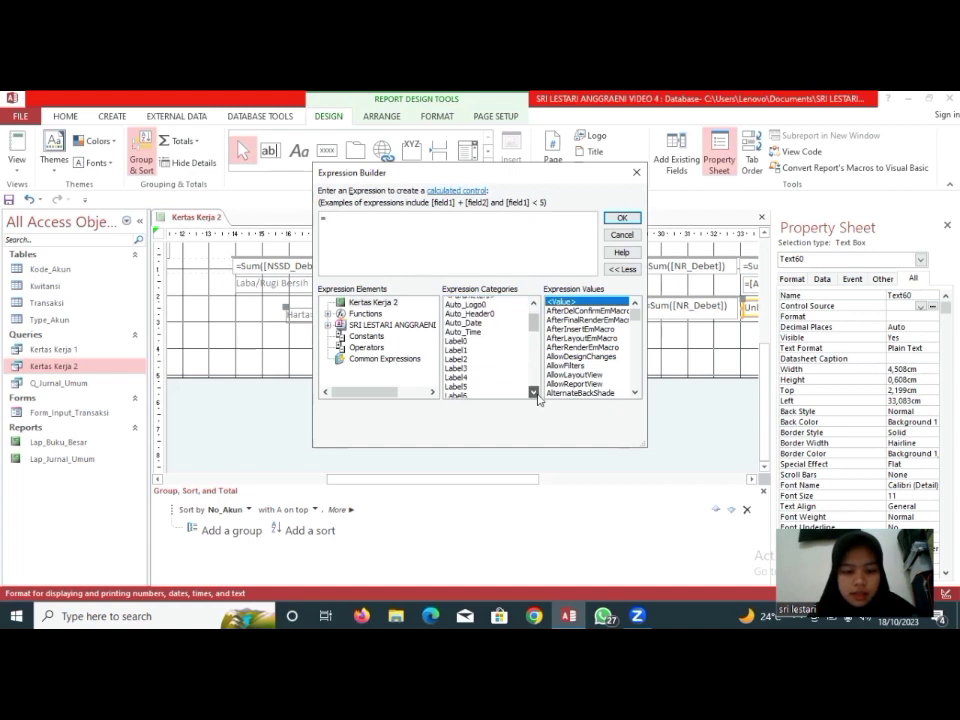
left_click(534, 392)
left_click(534, 392)
left_click(534, 392)
left_click(534, 392)
left_click(534, 392)
left_click(534, 392)
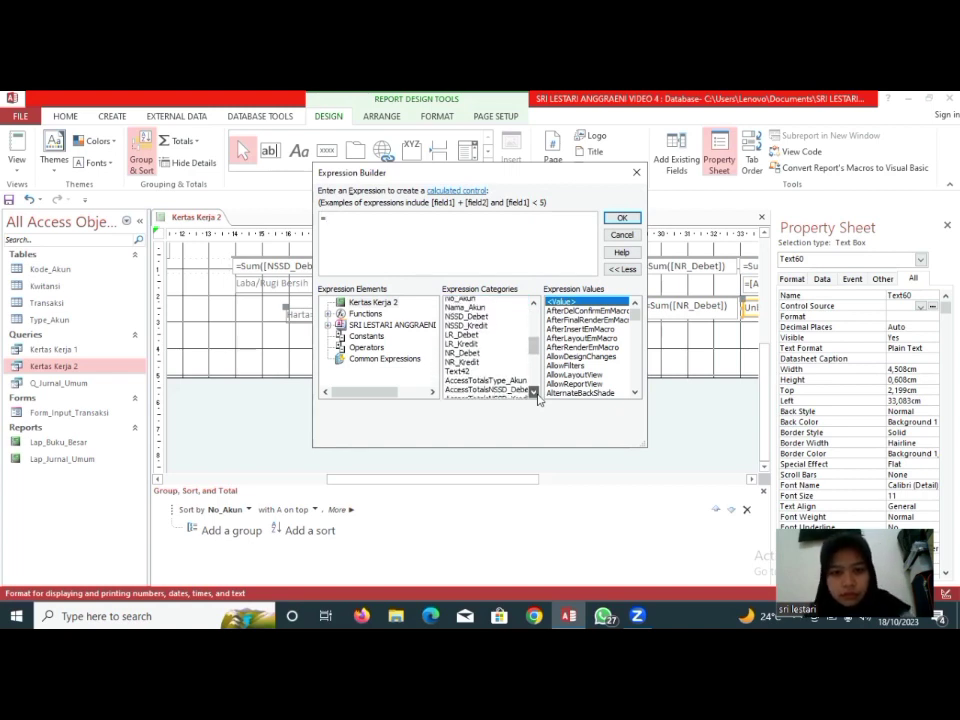
left_click(534, 392)
left_click(534, 392)
left_click(534, 392)
left_click(534, 392)
left_click(534, 392)
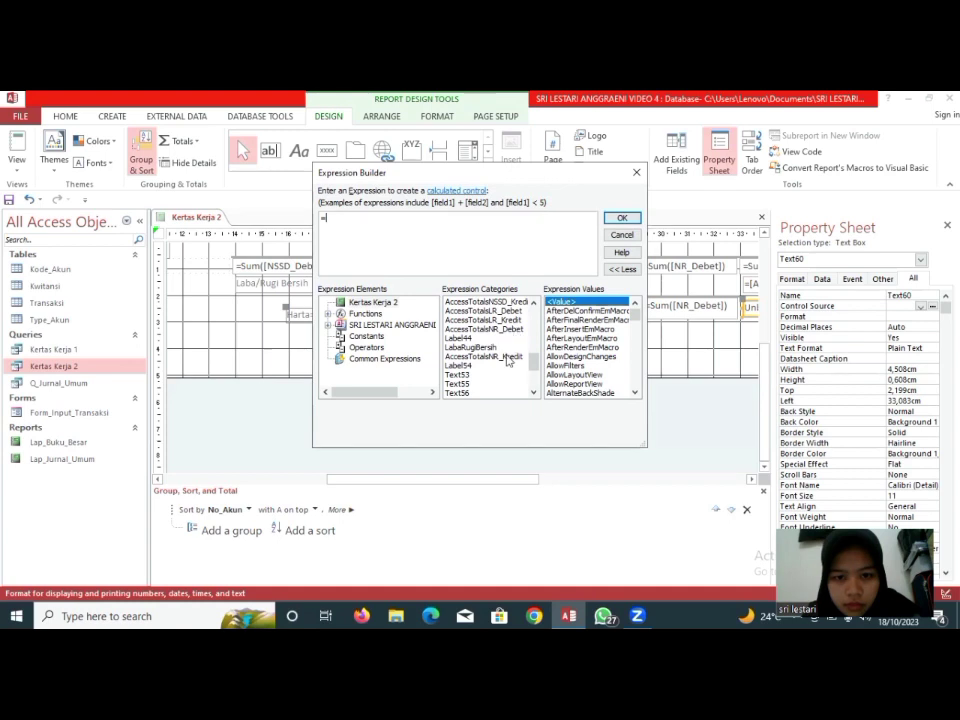
double_click(507, 358)
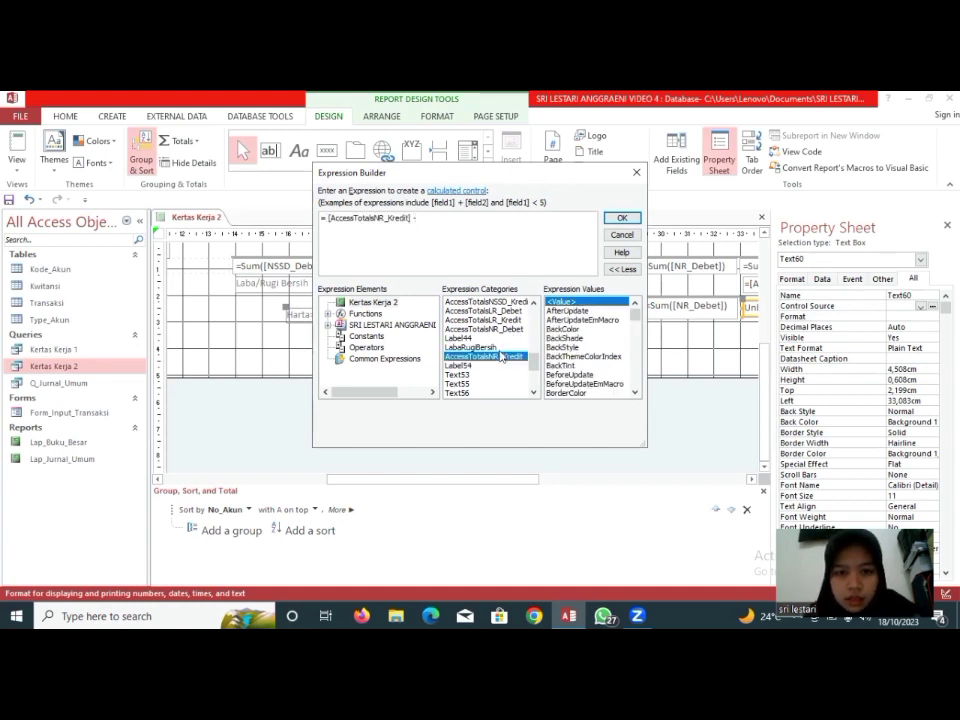
double_click(478, 347)
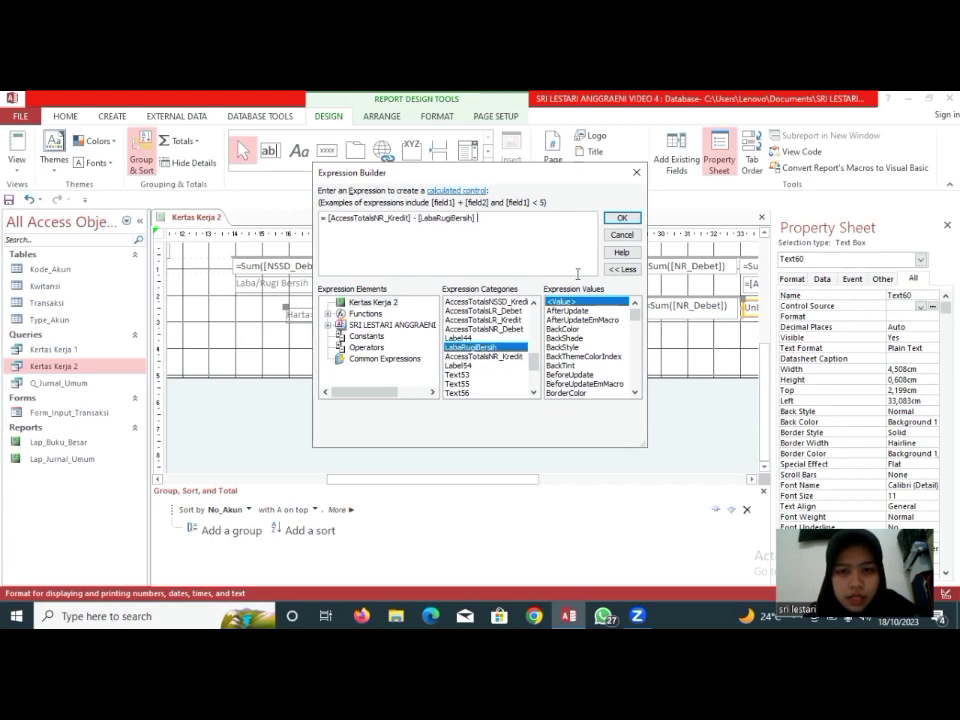
left_click(622, 219)
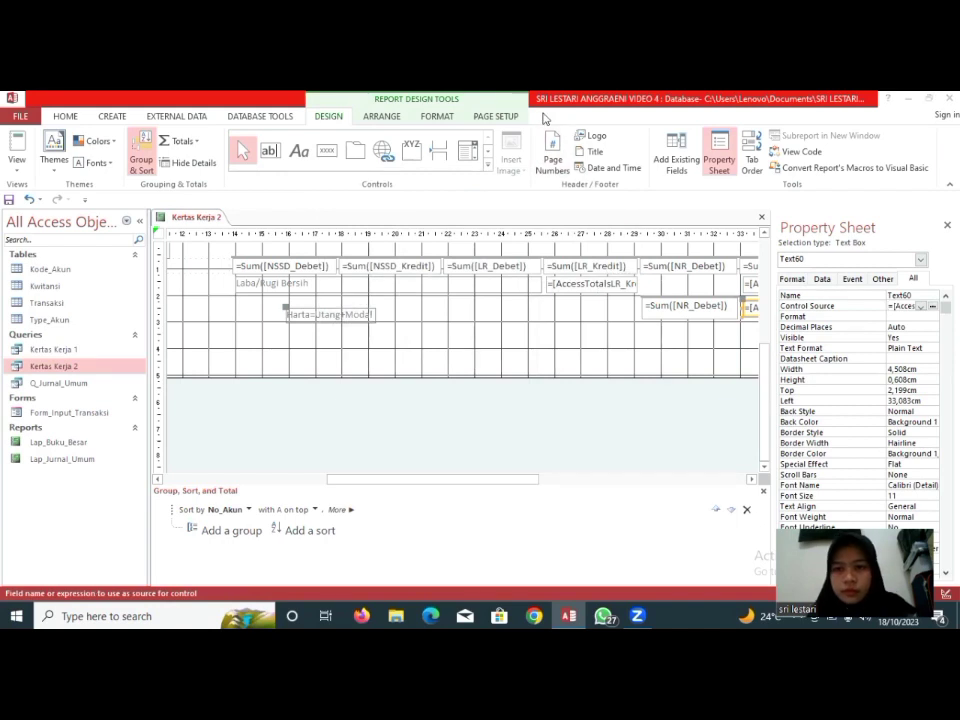
- Set the format of the NR_Kredit balancing text box to Currency and close its properties
left_click(911, 315)
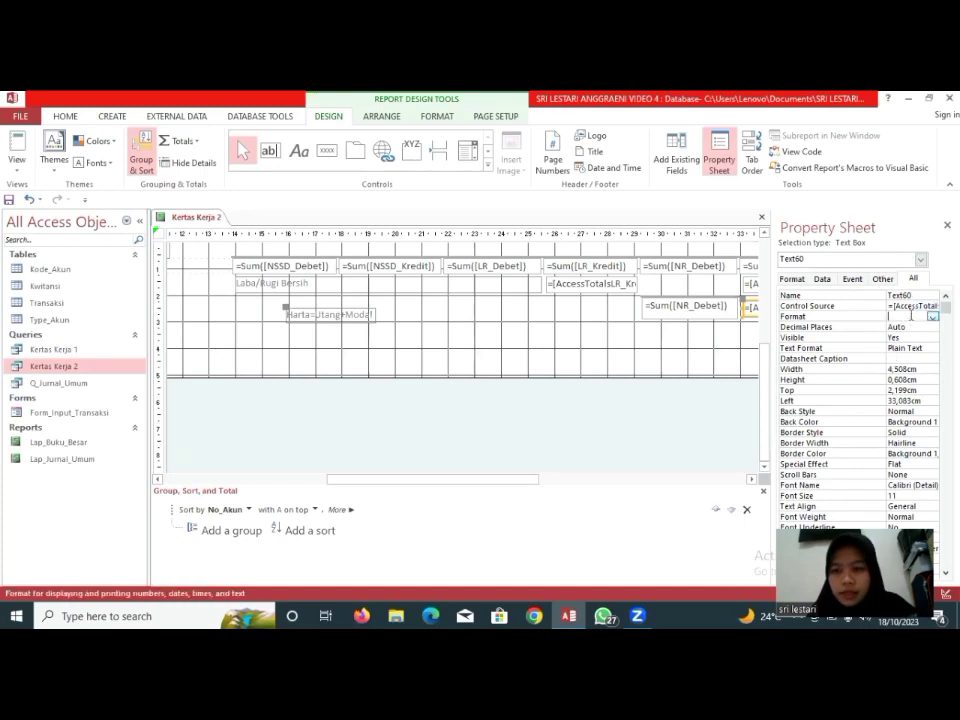
left_click(932, 316)
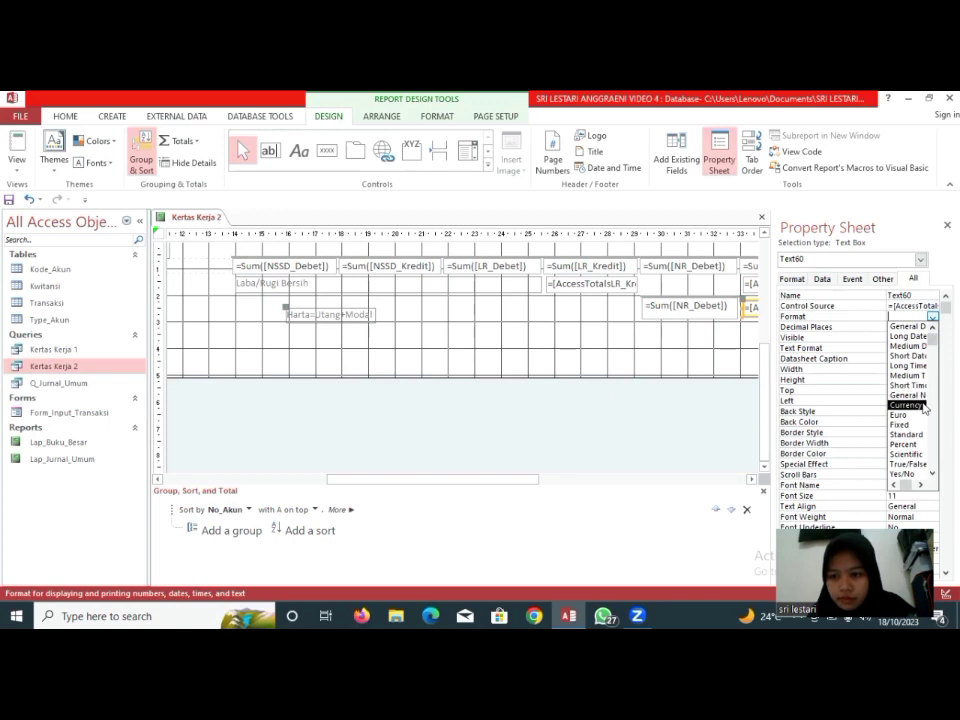
left_click(924, 406)
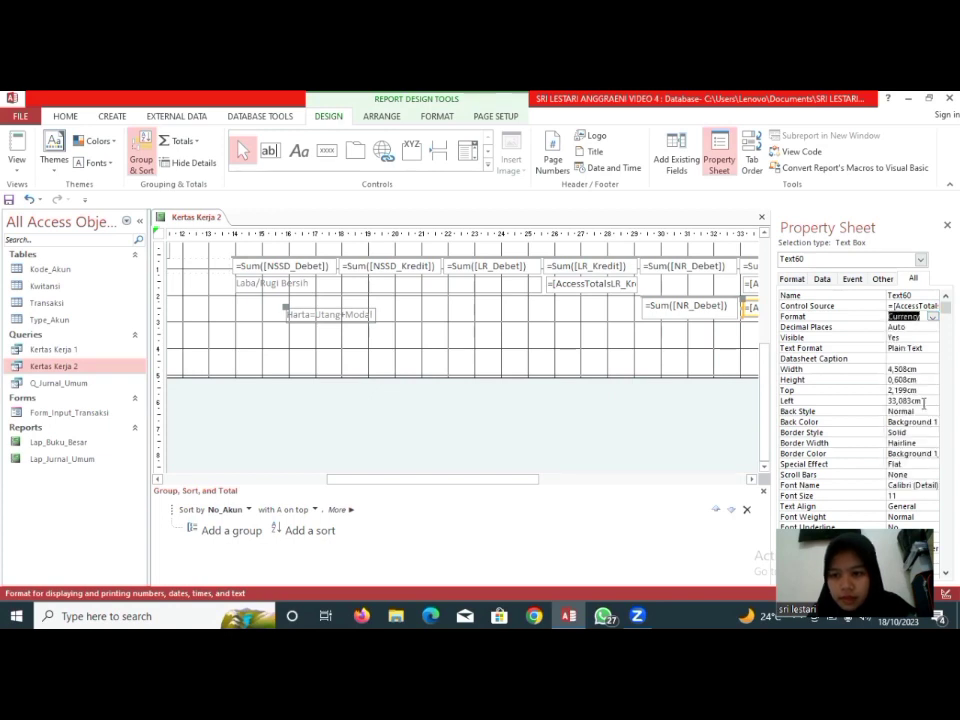
left_click(707, 343)
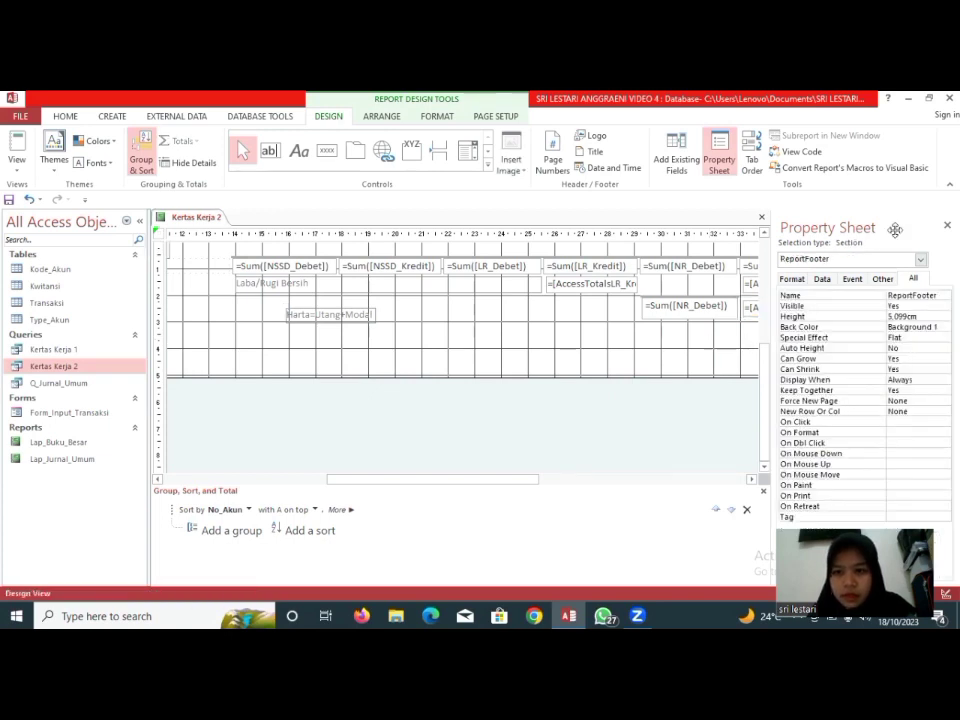
left_click(947, 225)
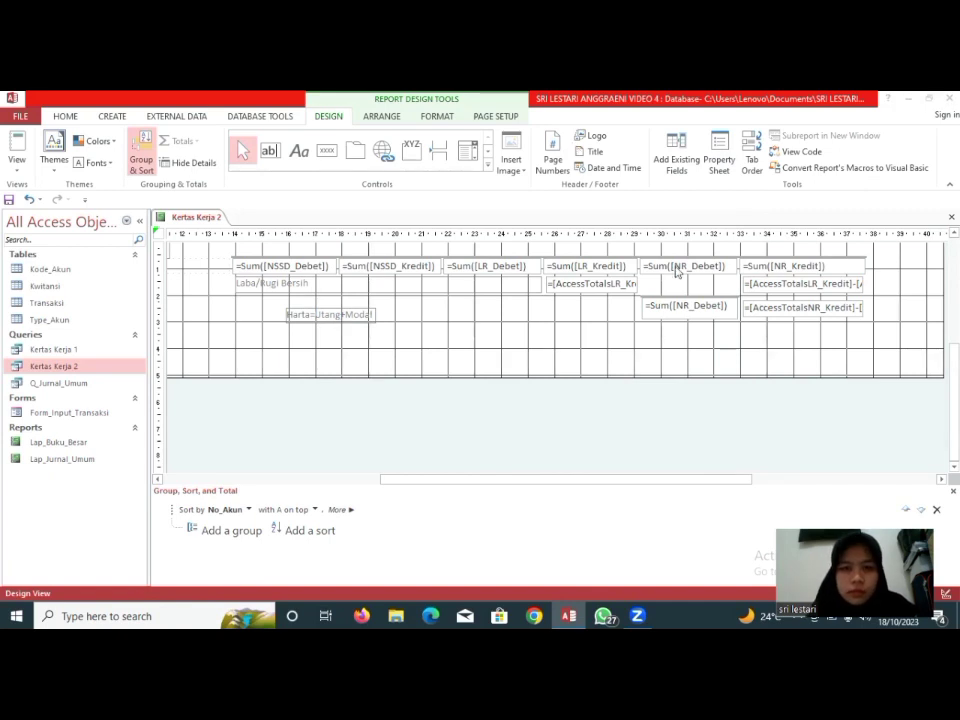
- Move the Harta=Utang+Modal label directly beneath the Laba/Rugi Bersih label and enlarge it to span through the LR_Debet column
left_click(297, 315)
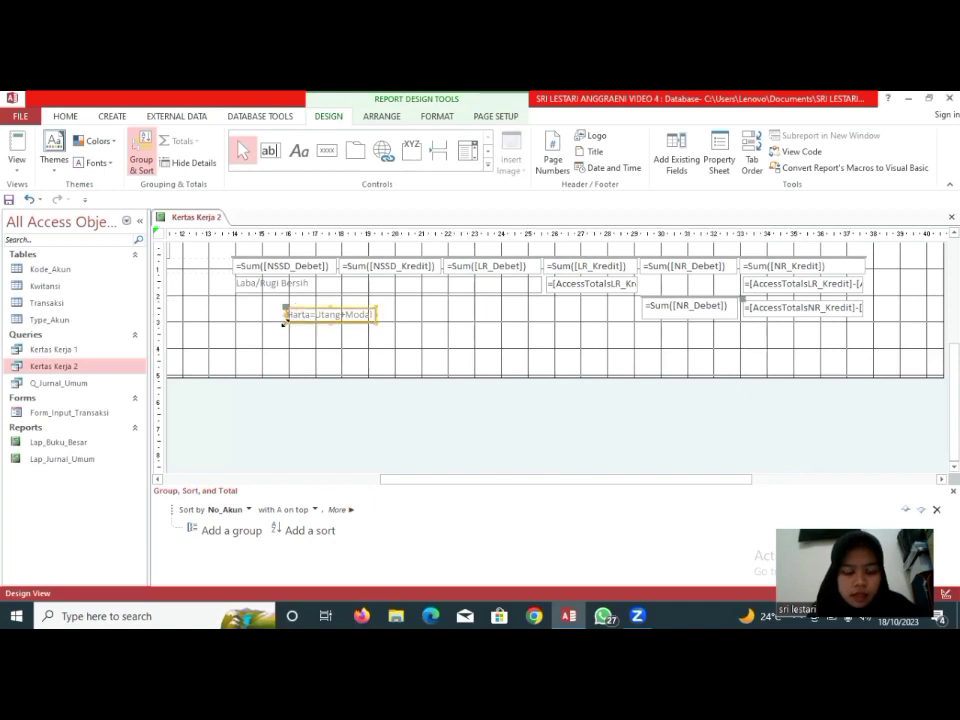
left_click_drag(285, 315, 231, 306)
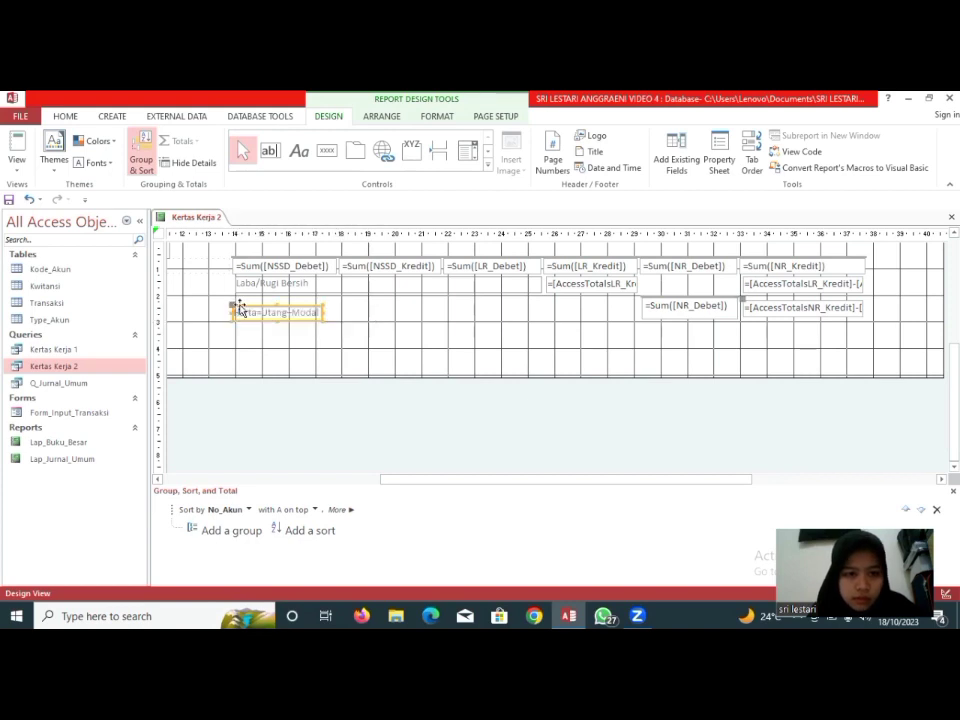
left_click(322, 302)
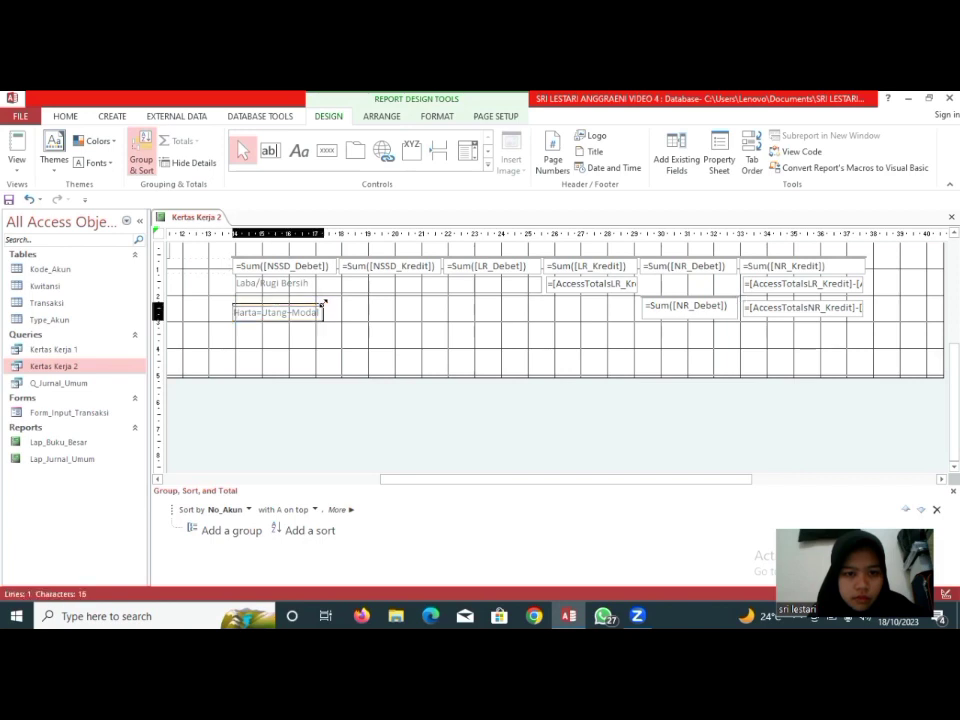
left_click_drag(327, 298, 329, 298)
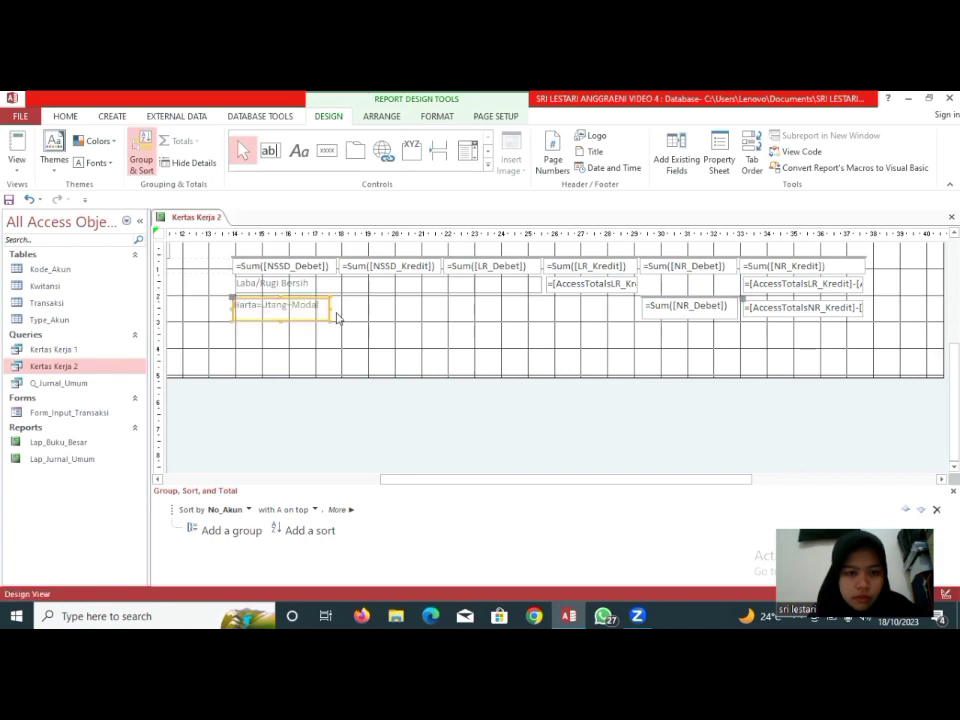
left_click_drag(327, 316, 540, 315)
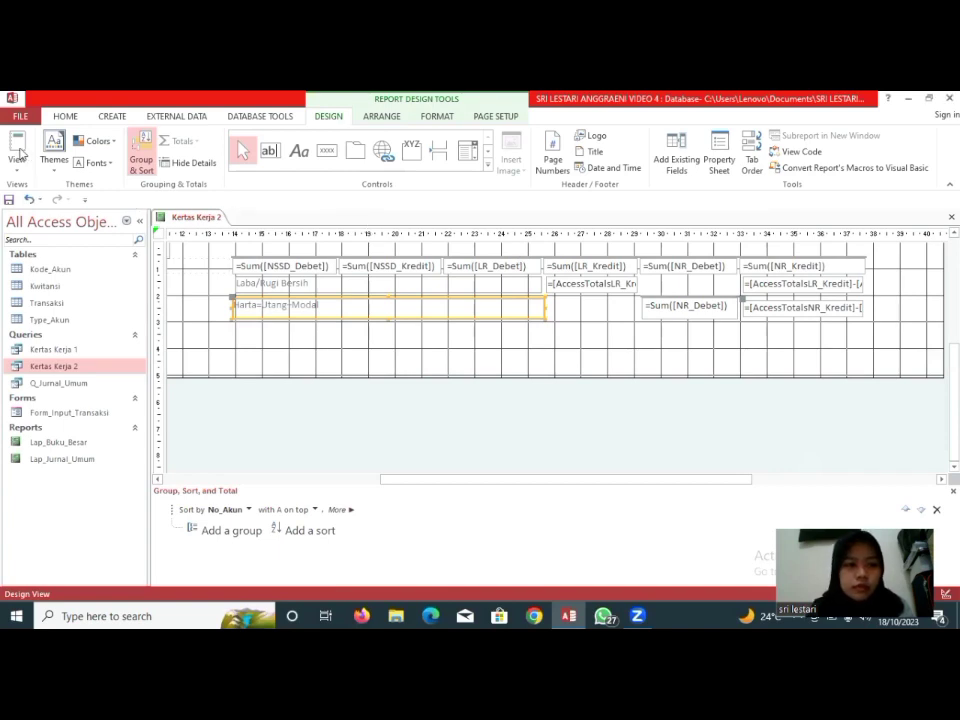
- Examine the Laba/Rugi Bersih and Harta=Utang+Modal amounts under the NR_Debet and NR_Kredit totals in Layout View
left_click(18, 150)
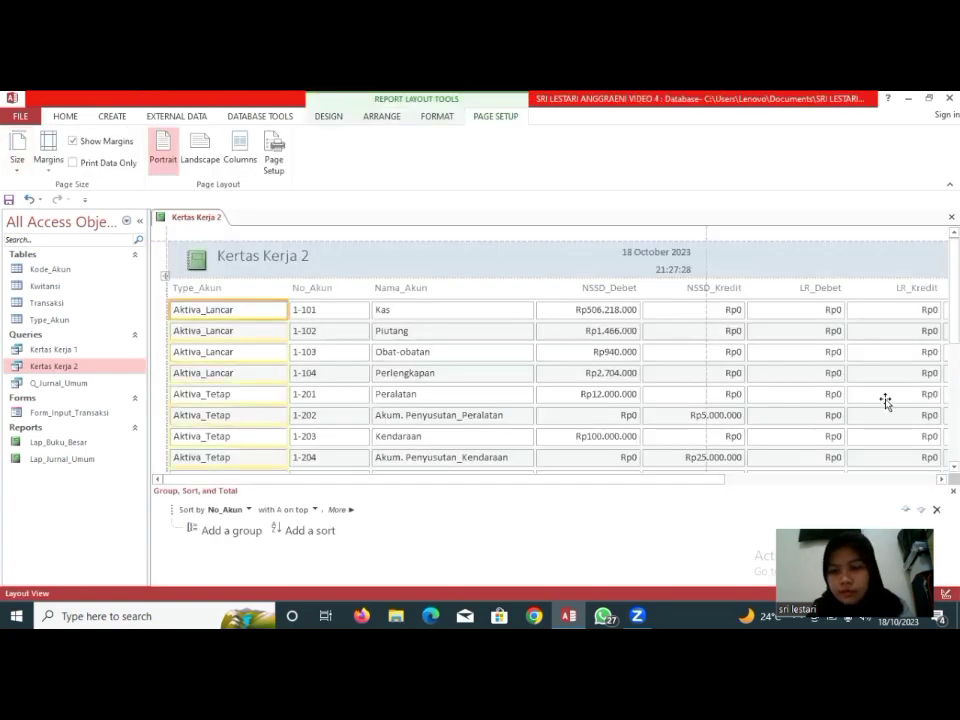
scroll(550, 350, "down", 10)
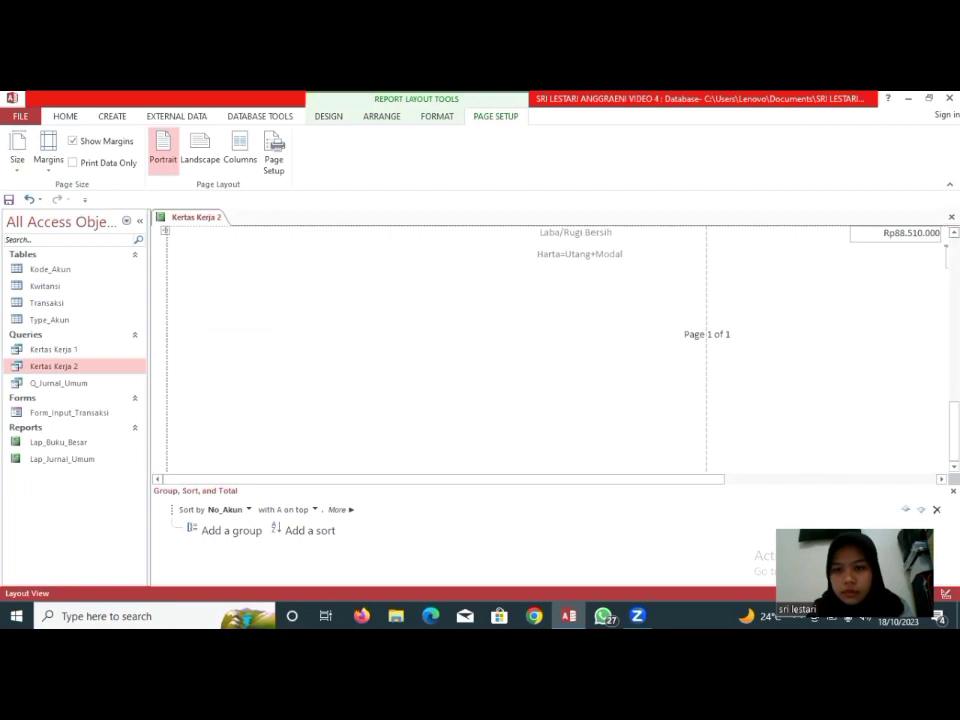
scroll(550, 350, "up", 1)
scroll(550, 350, "up", 2)
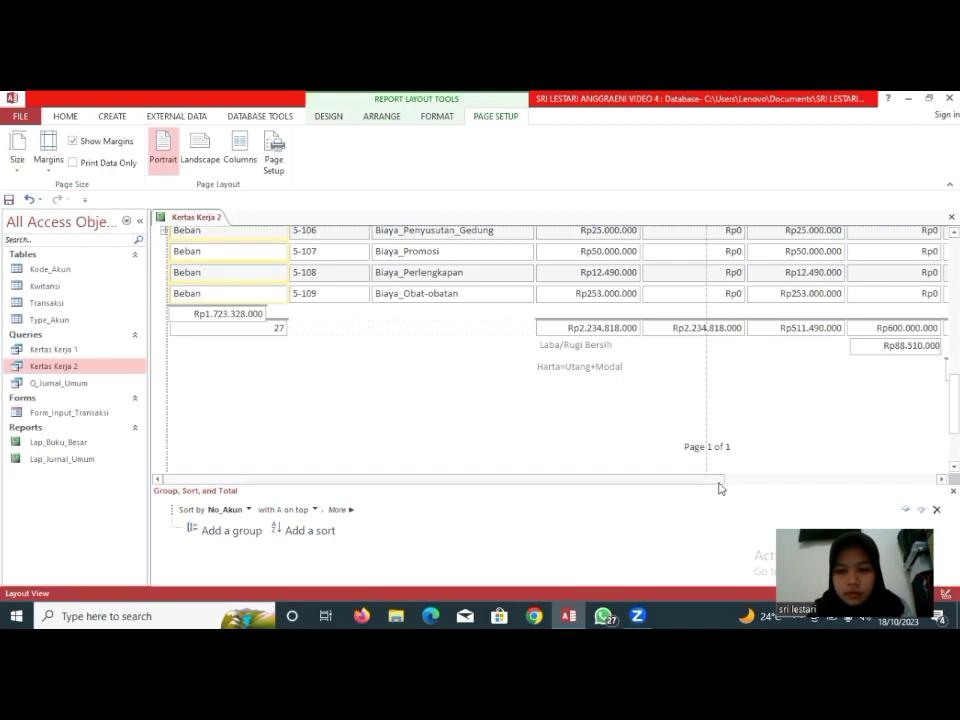
left_click_drag(724, 486, 896, 484)
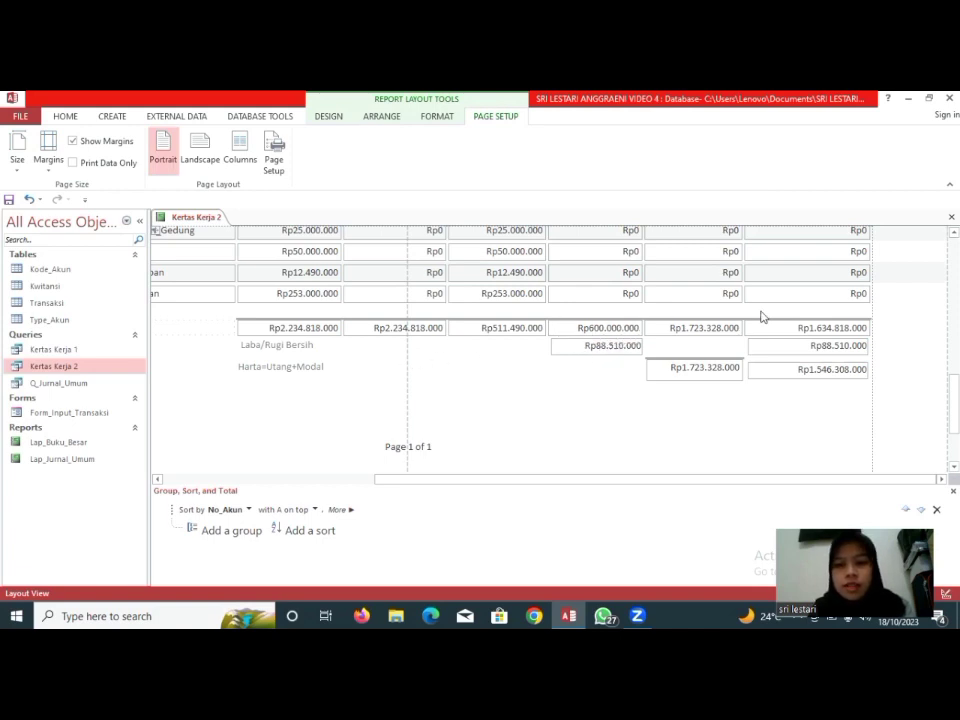
scroll(510, 345, "up", 5)
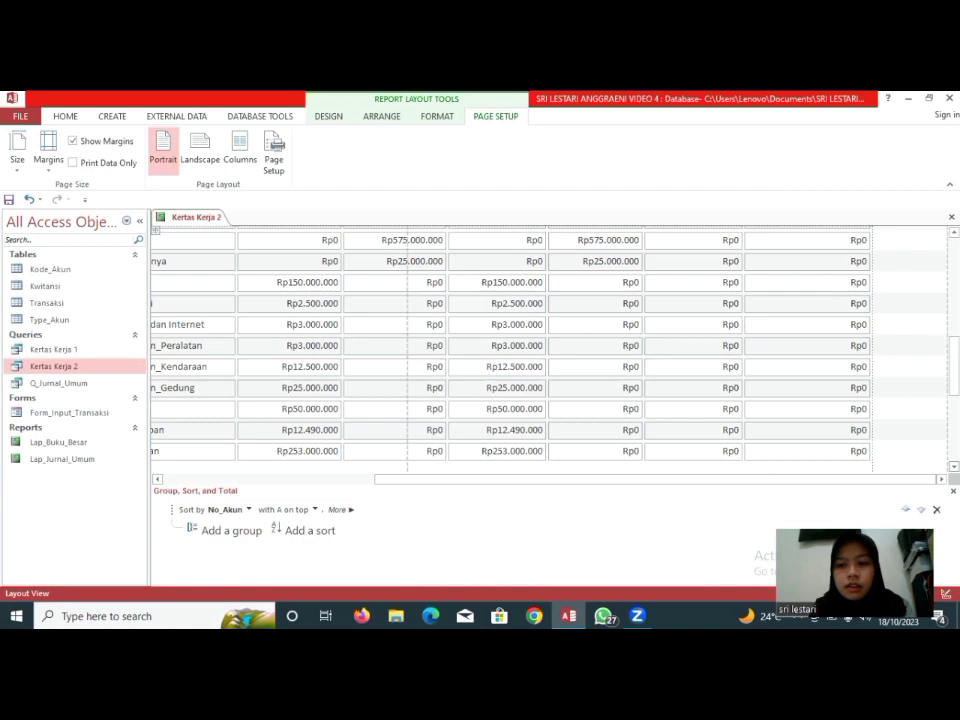
scroll(910, 445, "down", 5)
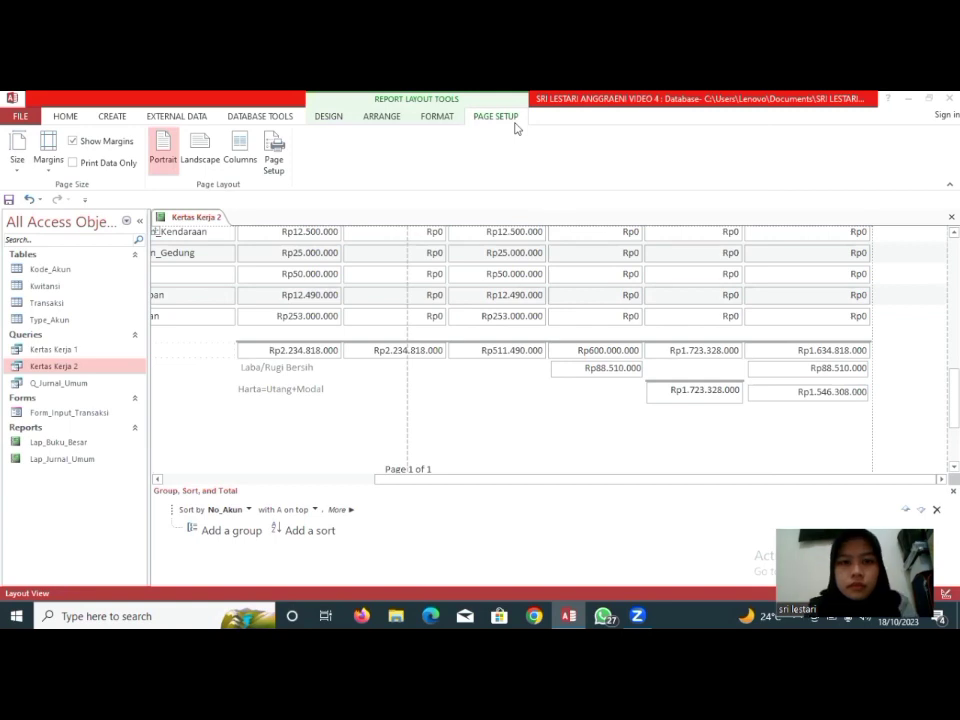
- Return the report to Design View and make the NSSD_Debet grand total in the report footer bold
right_click(212, 225)
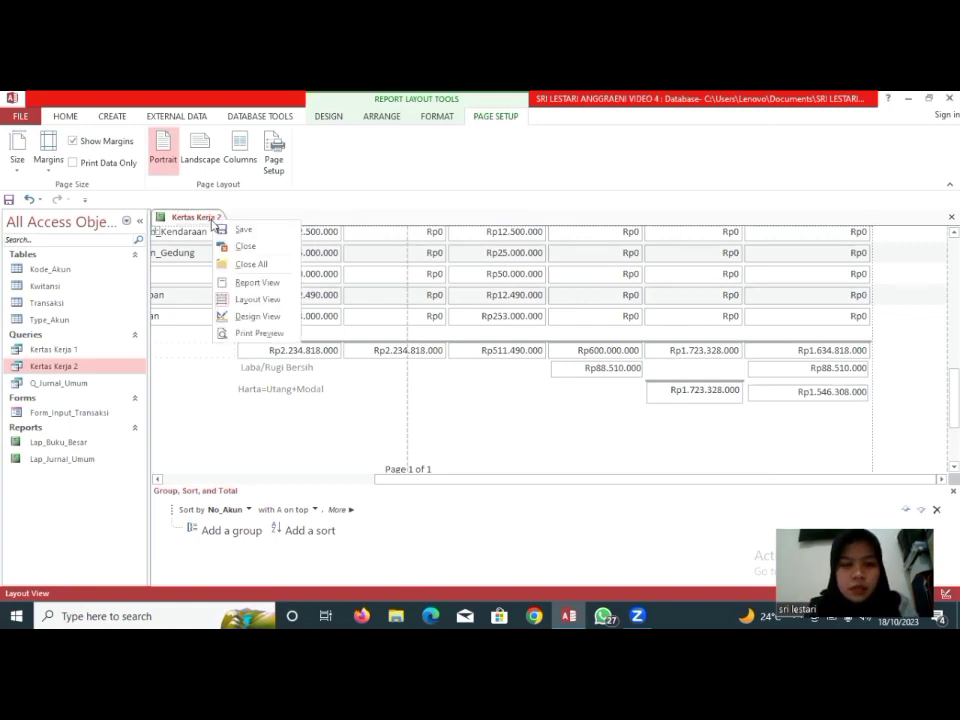
left_click(245, 316)
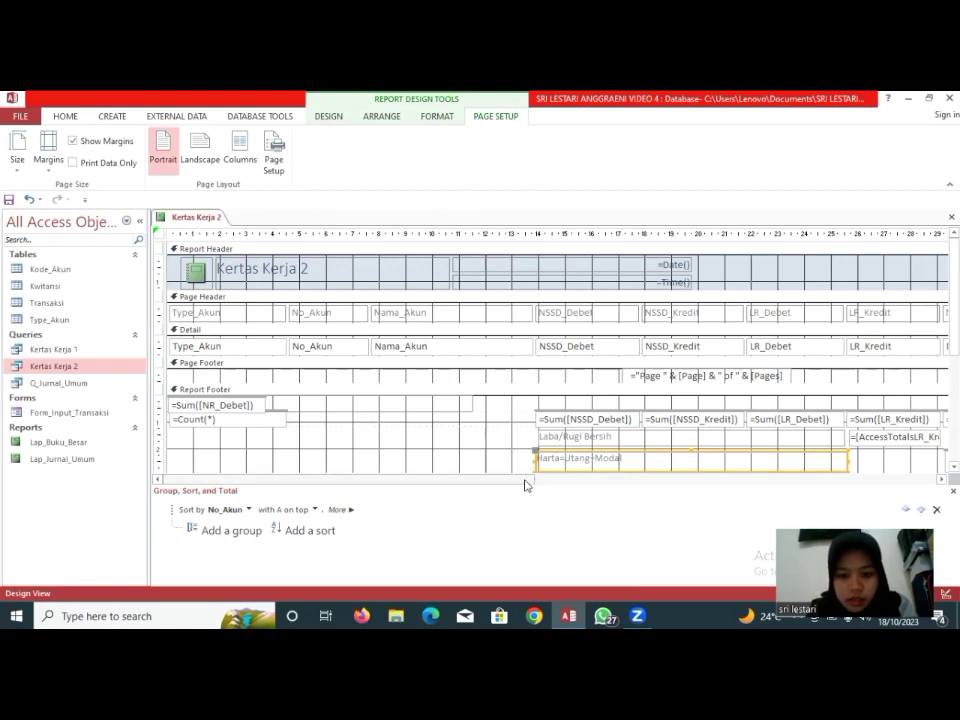
left_click_drag(524, 485, 754, 486)
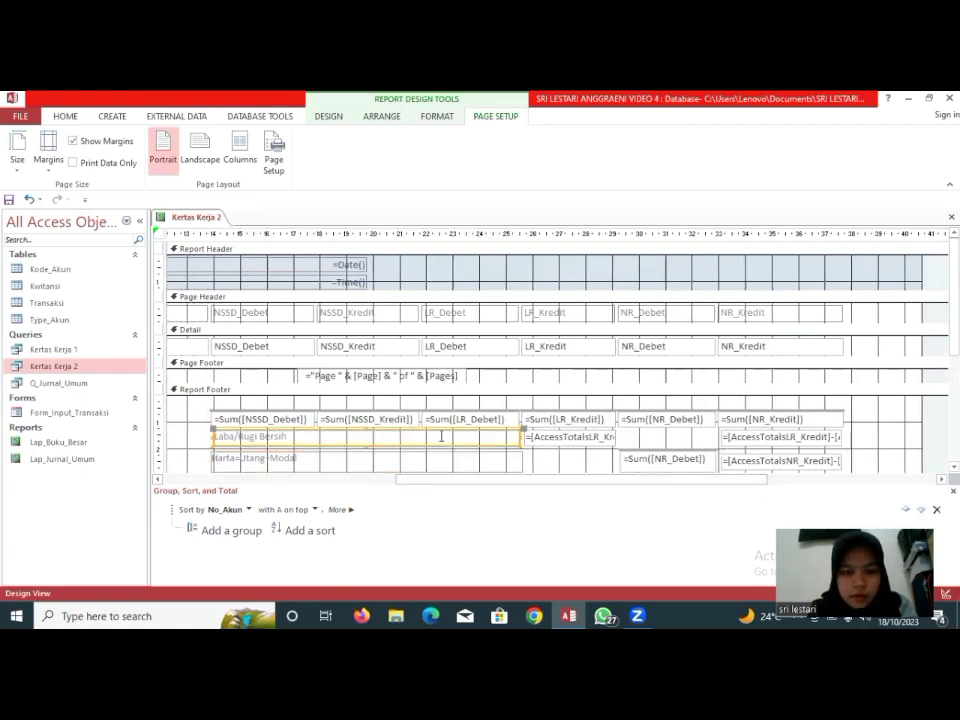
left_click(273, 417)
double_click(273, 414)
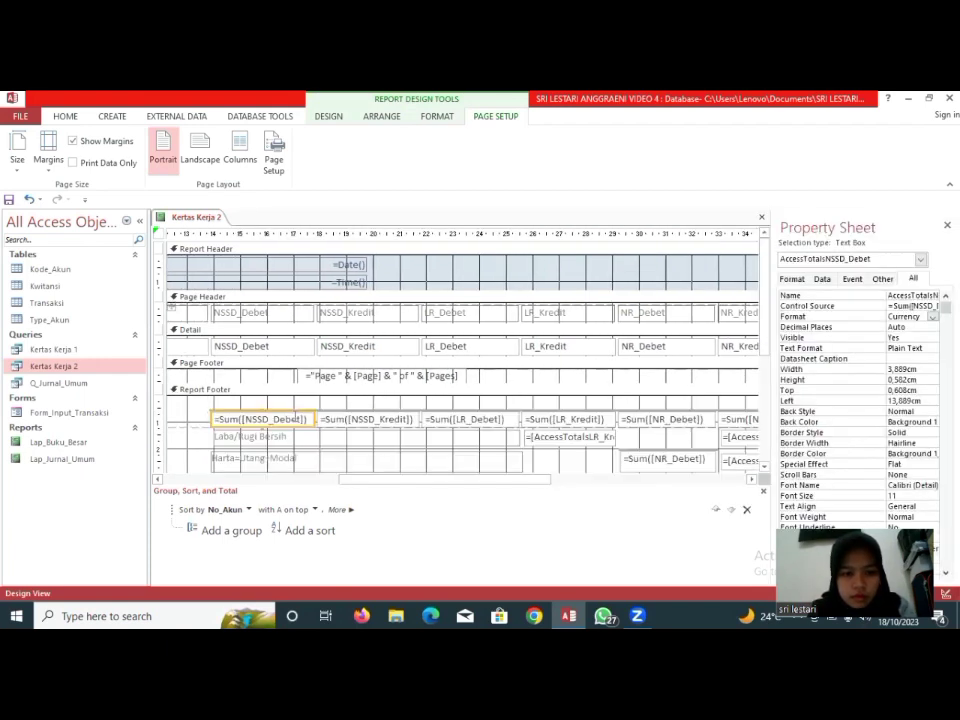
left_click(326, 420)
left_click(285, 420)
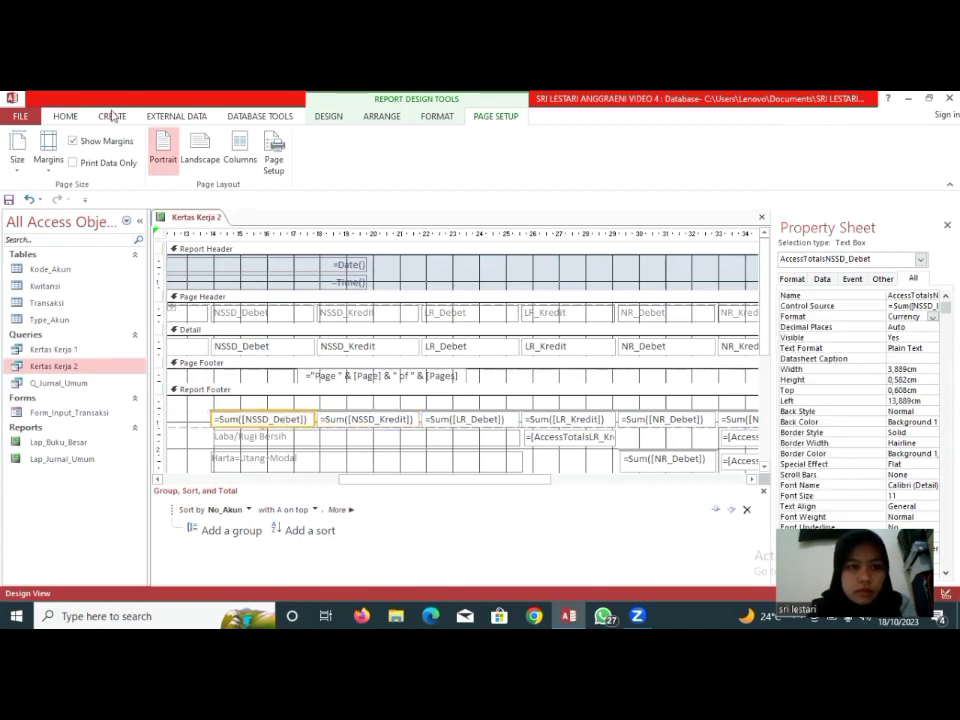
left_click(65, 116)
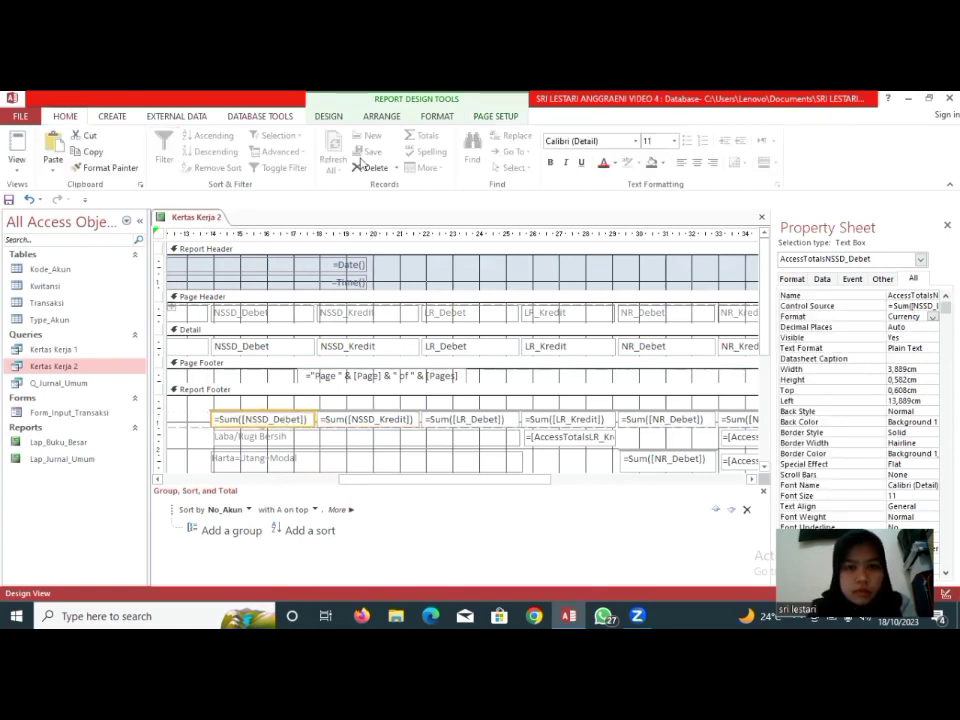
left_click(551, 163)
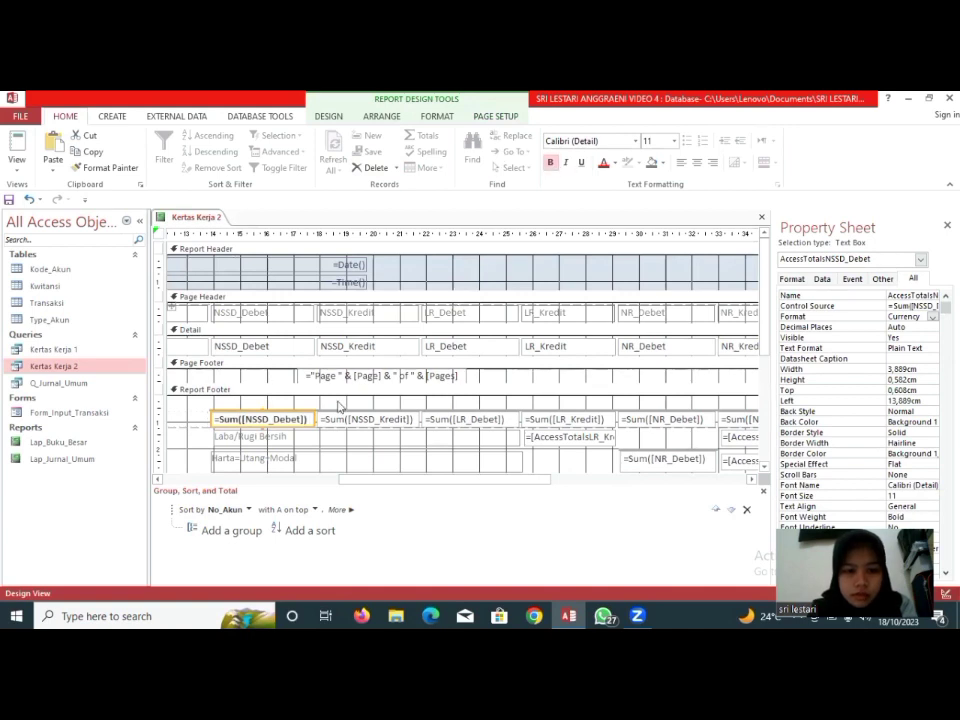
- Make the NSSD_Kredit, LR_Debet and LR_Kredit grand totals in the report footer bold
left_click(350, 421)
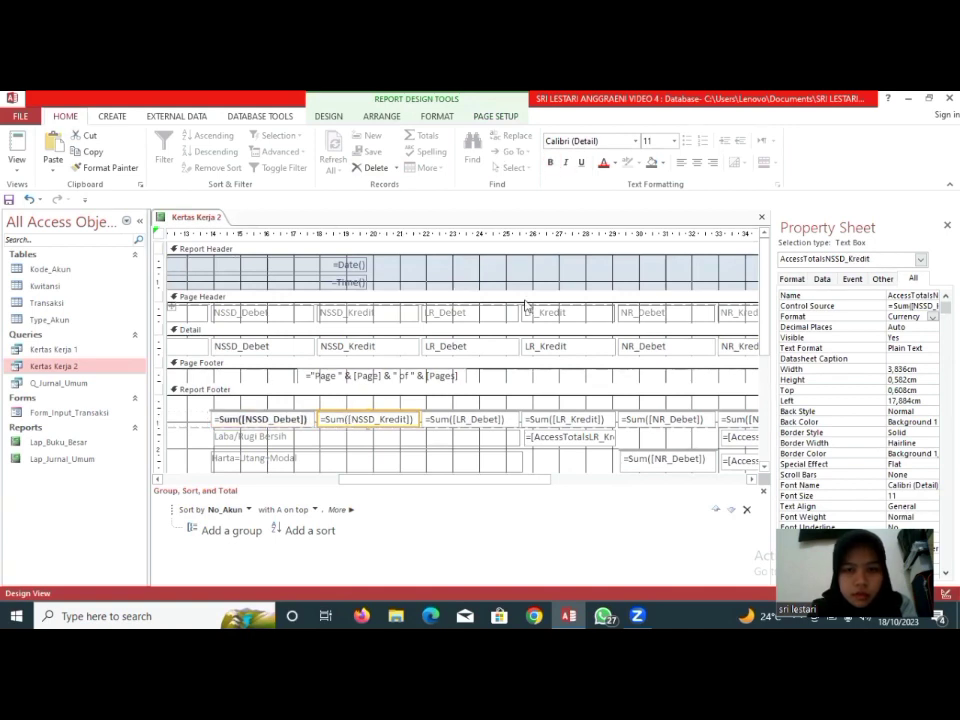
left_click(549, 163)
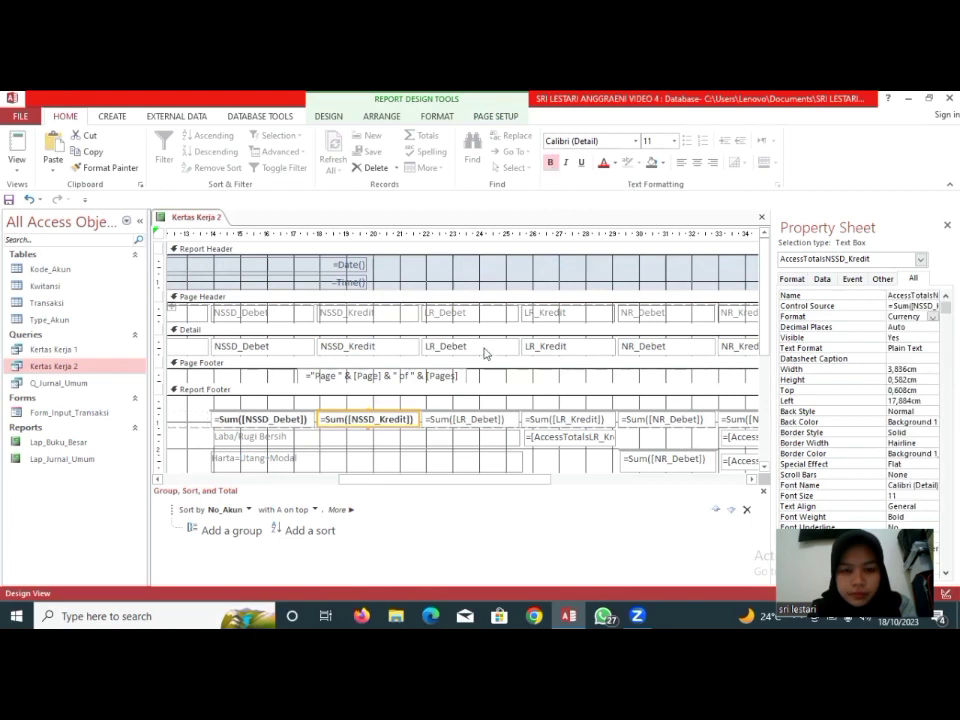
left_click(471, 422)
left_click(549, 163)
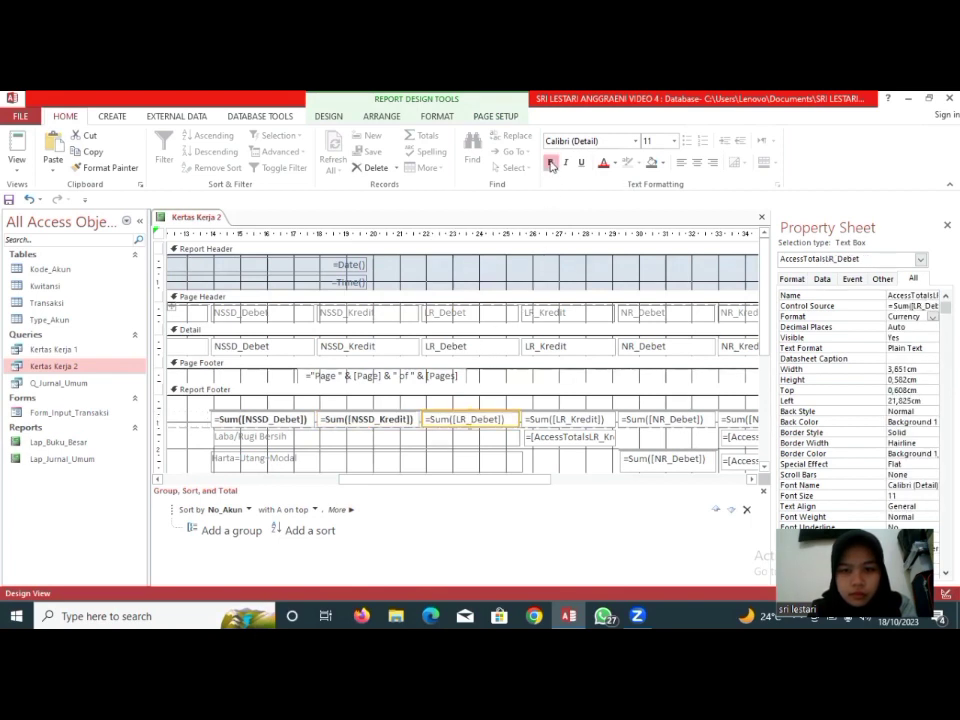
left_click(564, 421)
left_click(549, 162)
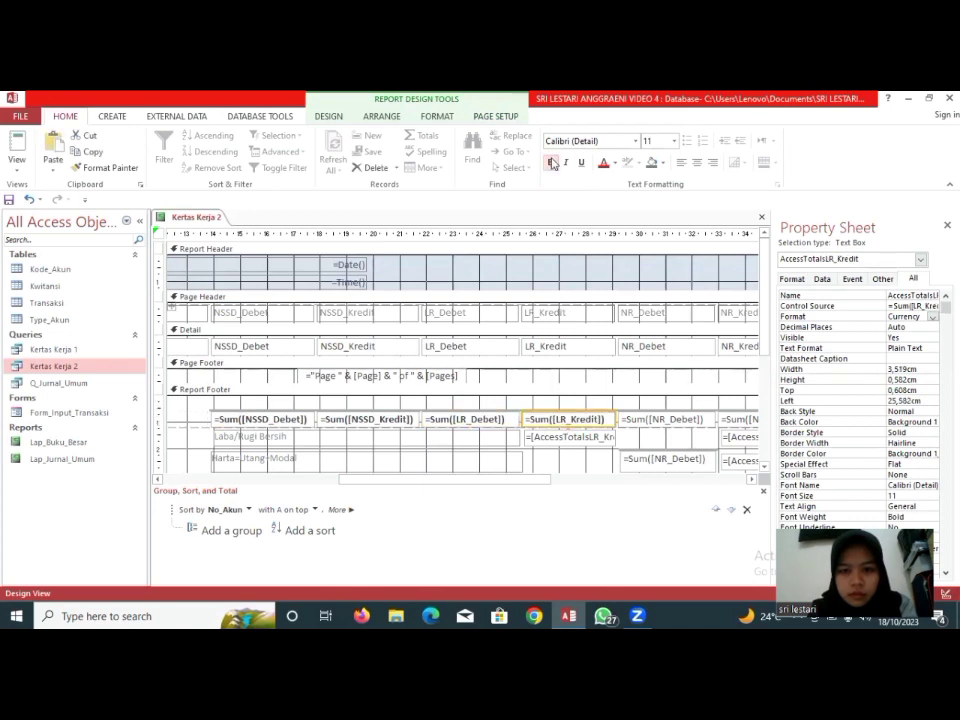
- Bold the Laba/Rugi Bersih amount under LR_Kredit, and make the NR_Debet grand total bold and right-aligned
left_click(591, 445)
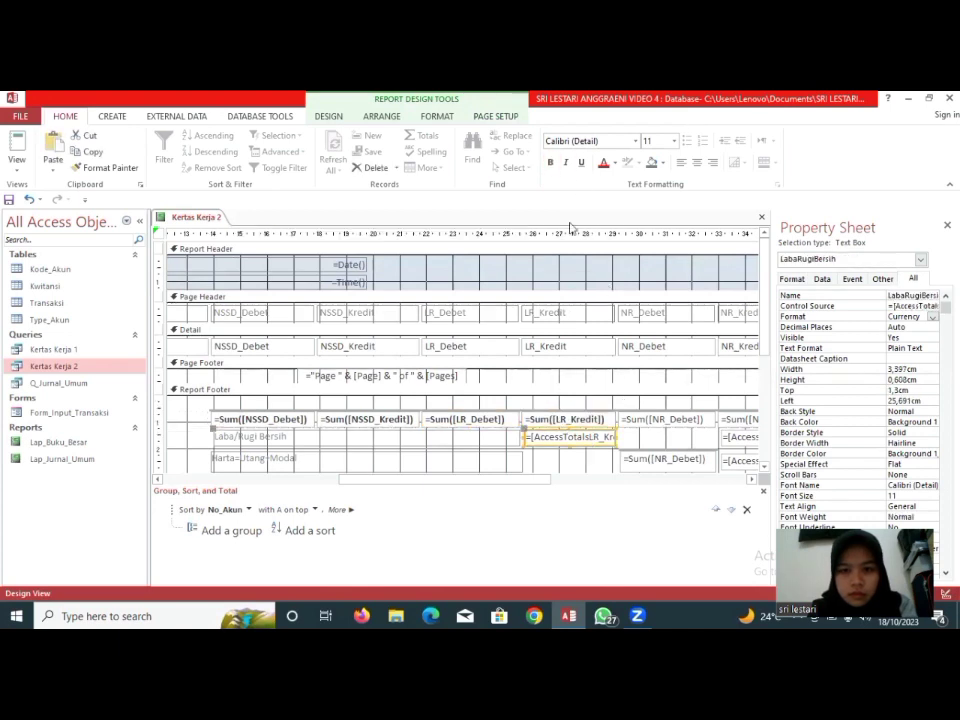
left_click(549, 163)
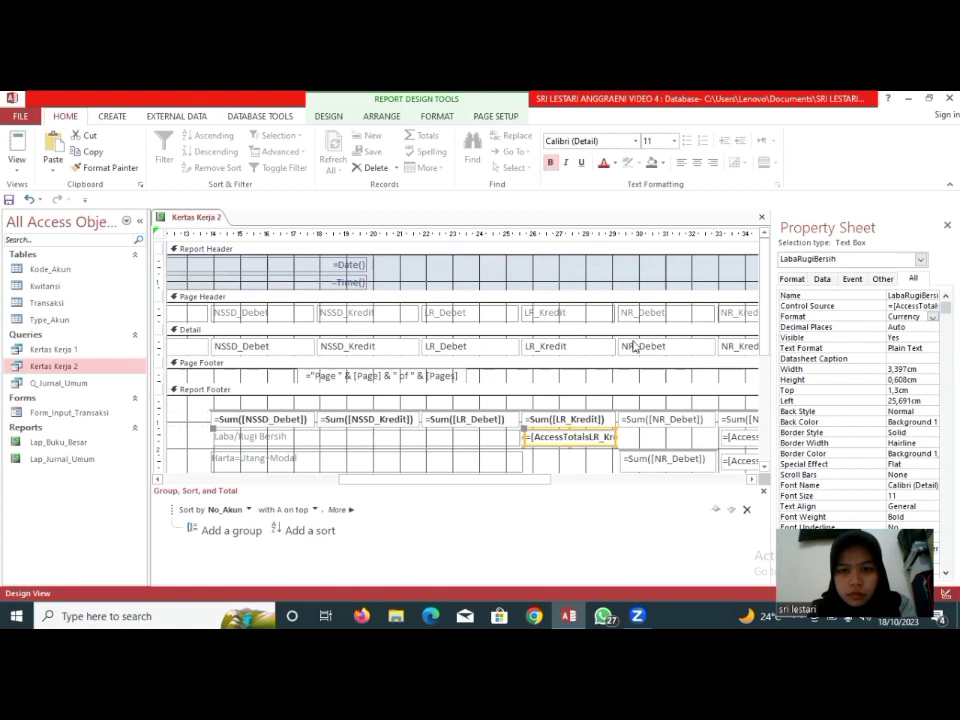
left_click(662, 419)
left_click(550, 162)
left_click(711, 162)
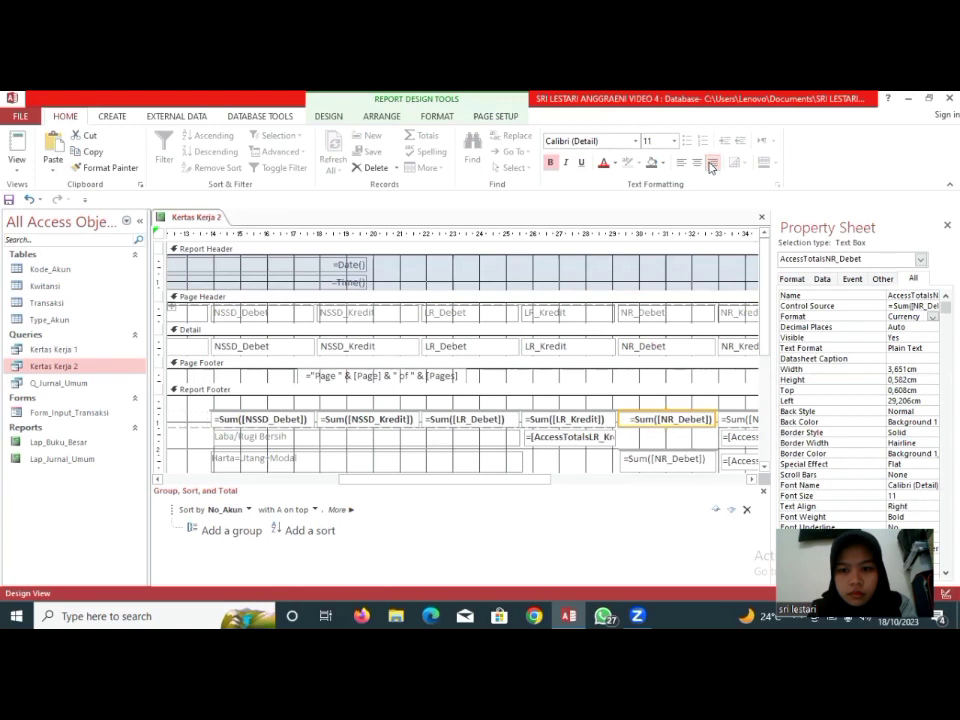
- Bold the lower NR_Debet sum and the Laba/Rugi Bersih and Harta=Utang+Modal labels, and close the properties
left_click(674, 463)
left_click(551, 163)
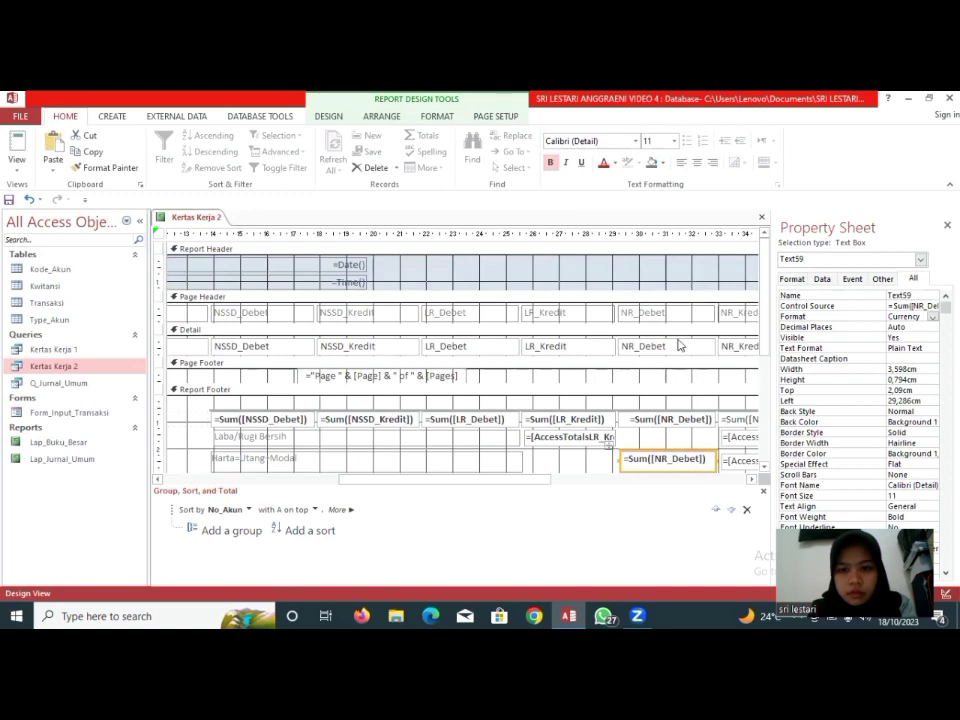
left_click(415, 436)
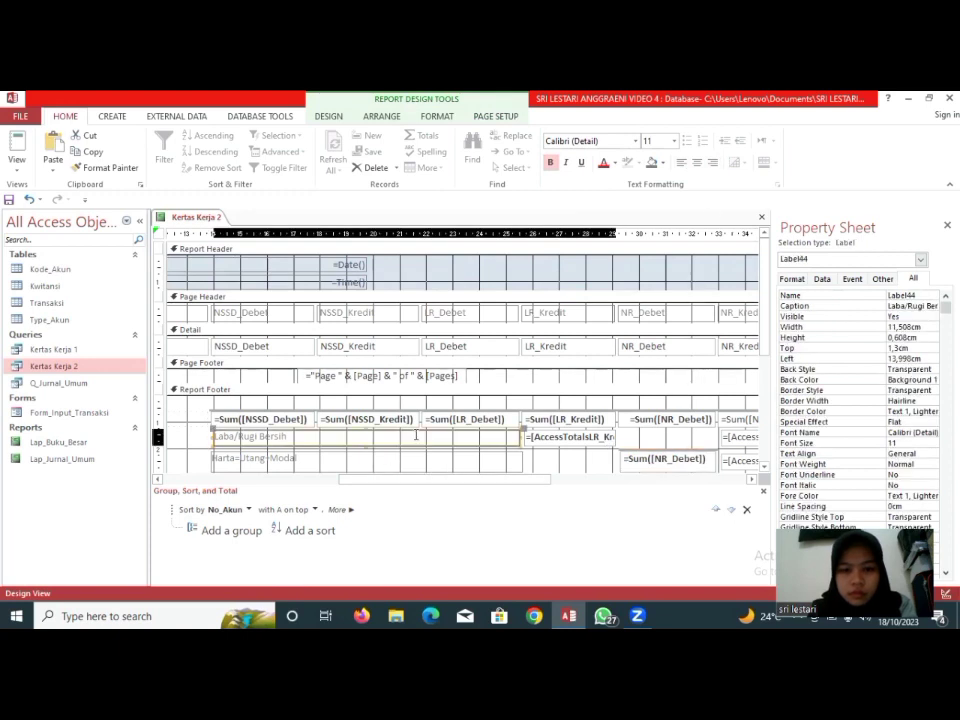
left_click(549, 163)
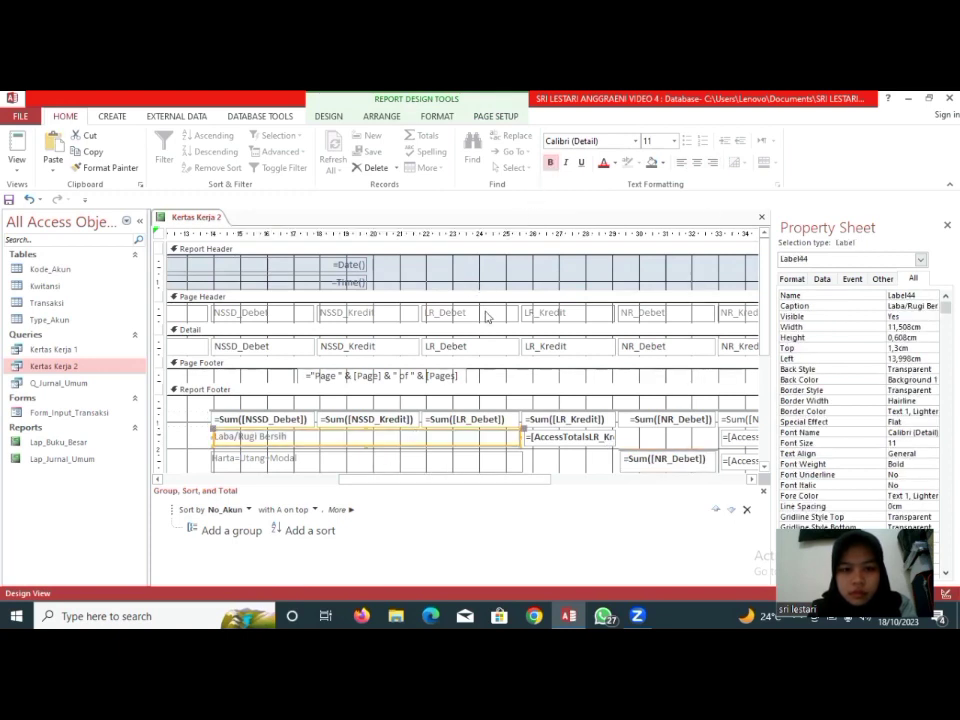
left_click(452, 459)
left_click(550, 163)
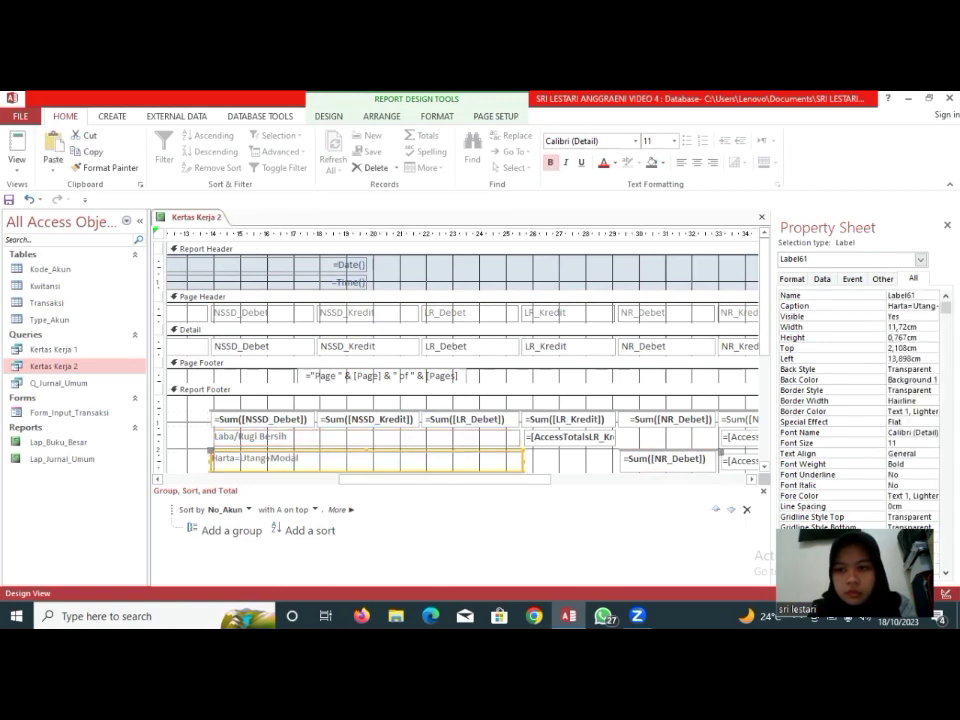
key("F4")
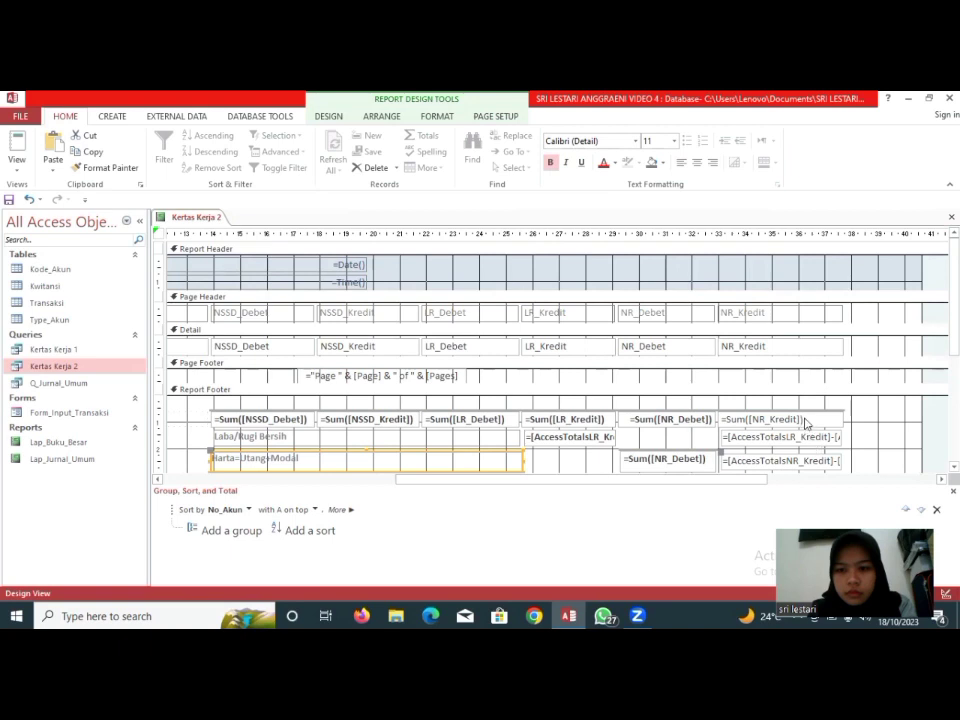
- Make the NR_Kredit grand total and the Laba/Rugi Bersih amount beneath it bold and right-aligned
left_click(806, 421)
left_click(550, 162)
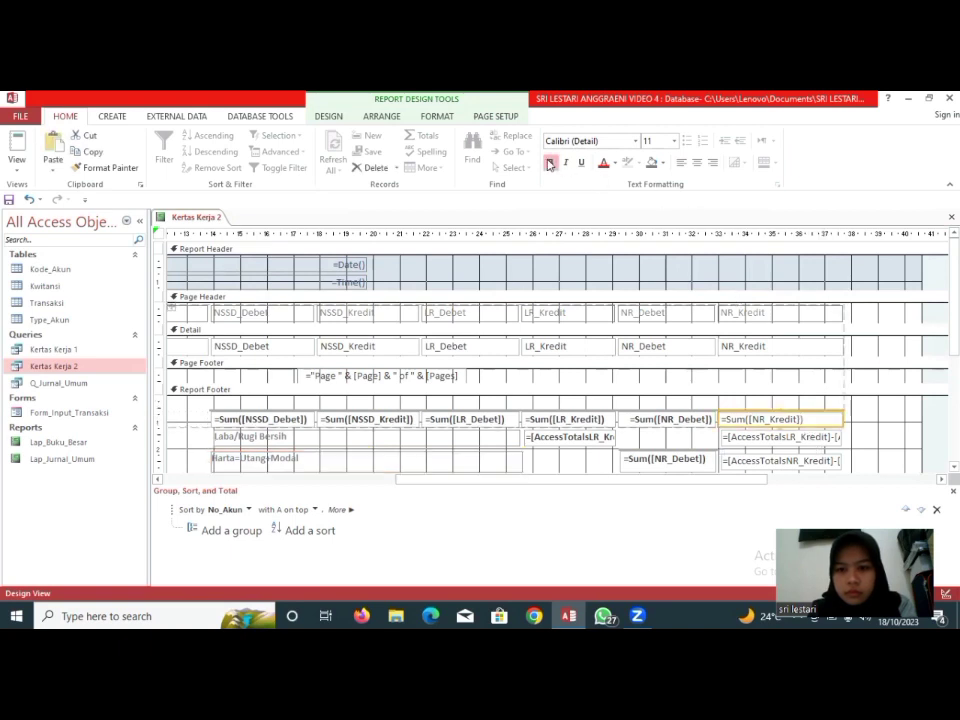
left_click(712, 162)
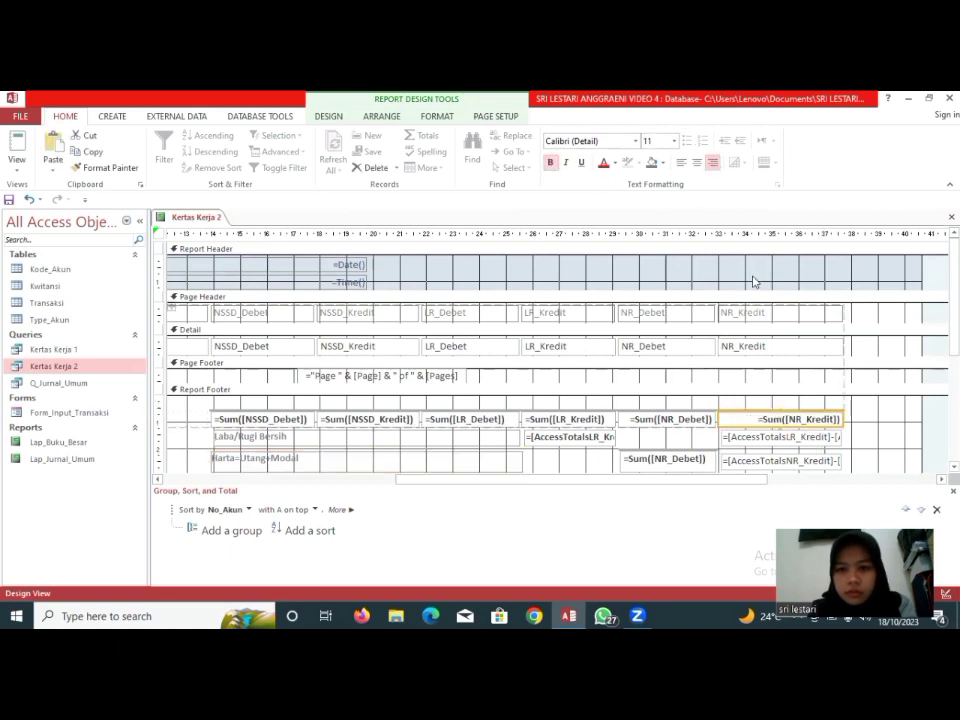
left_click(758, 442)
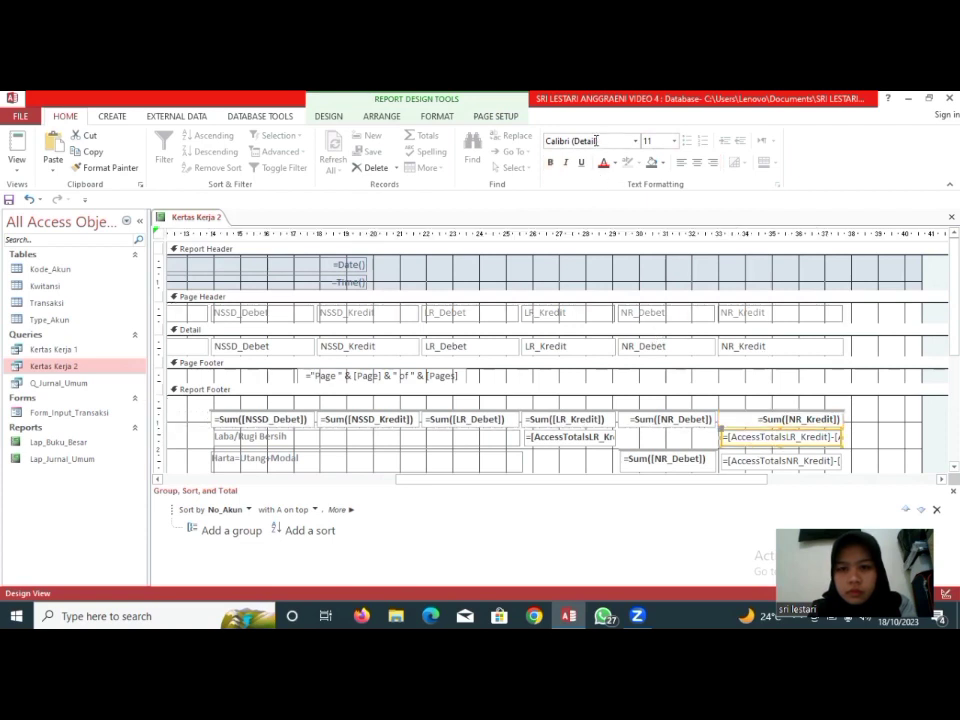
left_click(550, 162)
left_click(712, 162)
- In the Harta=Utang+Modal row, bold the NR_Kredit balancing amount and right-align the NR_Debet sum
left_click(750, 460)
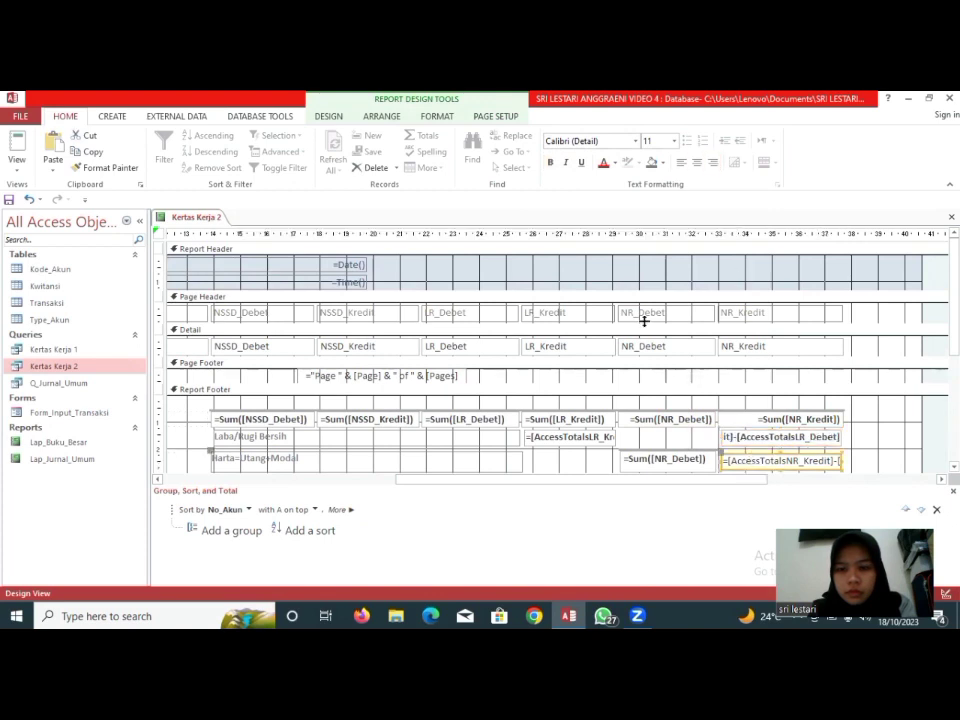
left_click(550, 162)
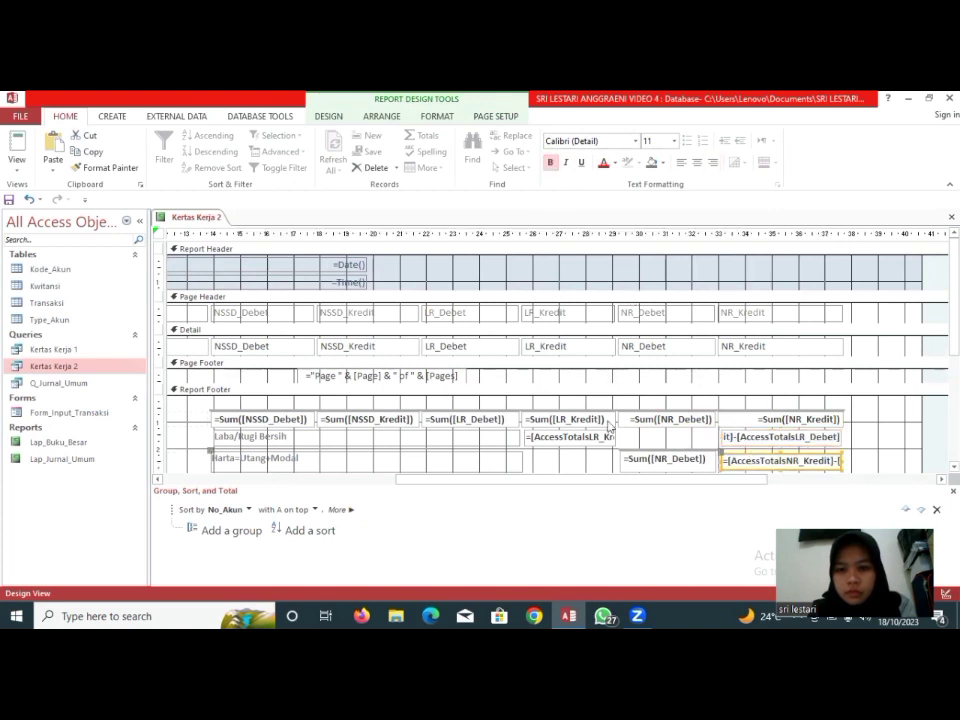
left_click(650, 462)
left_click(712, 162)
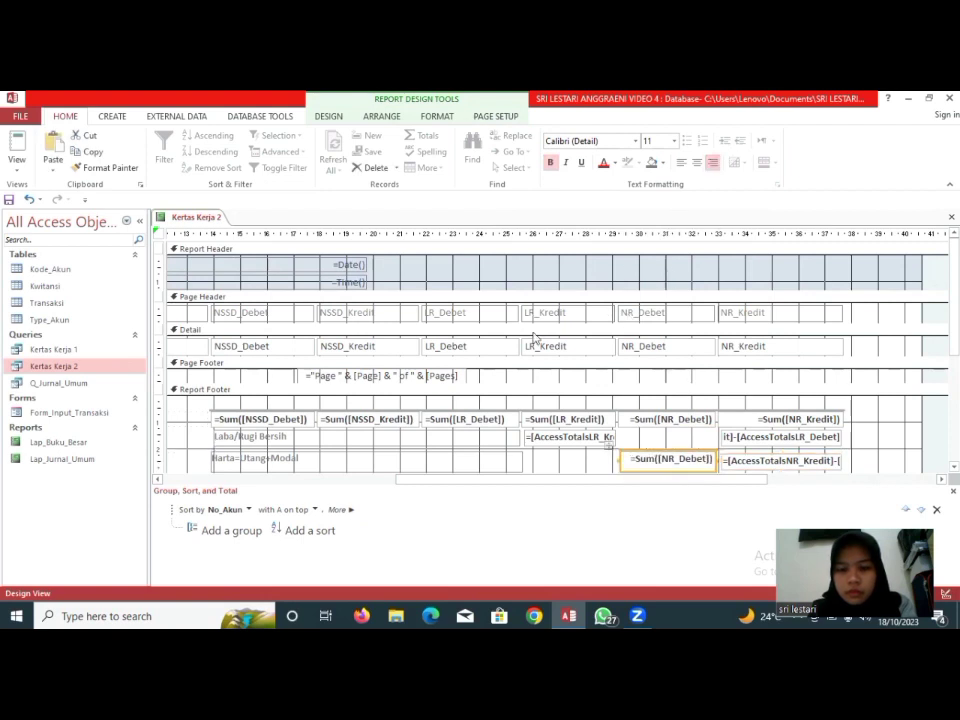
- Right-align the LR_Kredit, LR_Debet, NSSD_Kredit and NSSD_Debet grand totals in the report footer
left_click(575, 424)
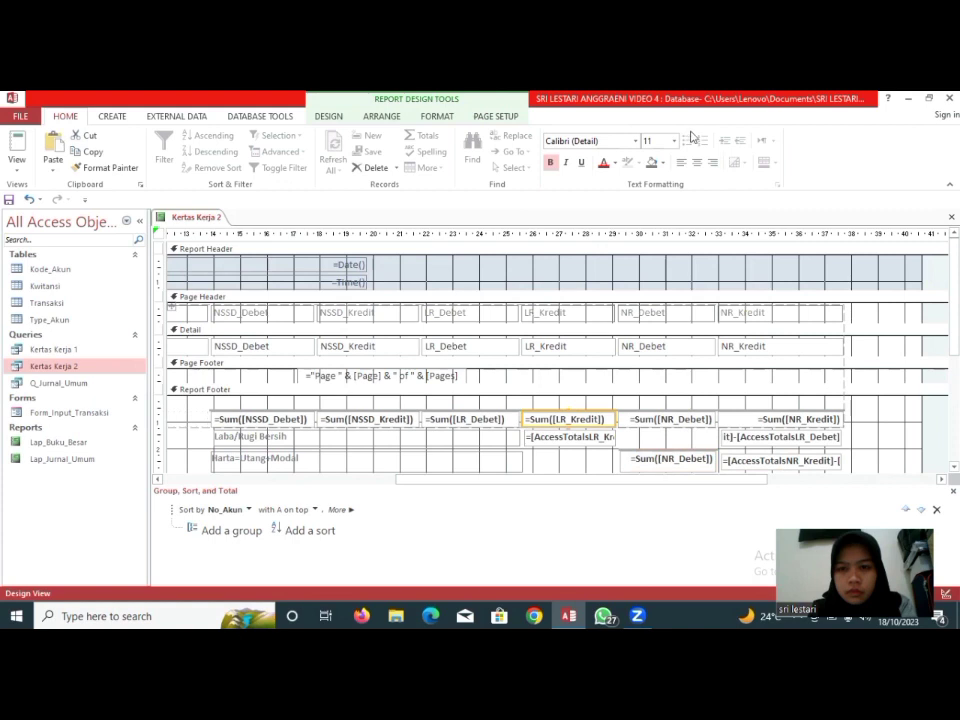
left_click(712, 162)
left_click(462, 419)
left_click(712, 162)
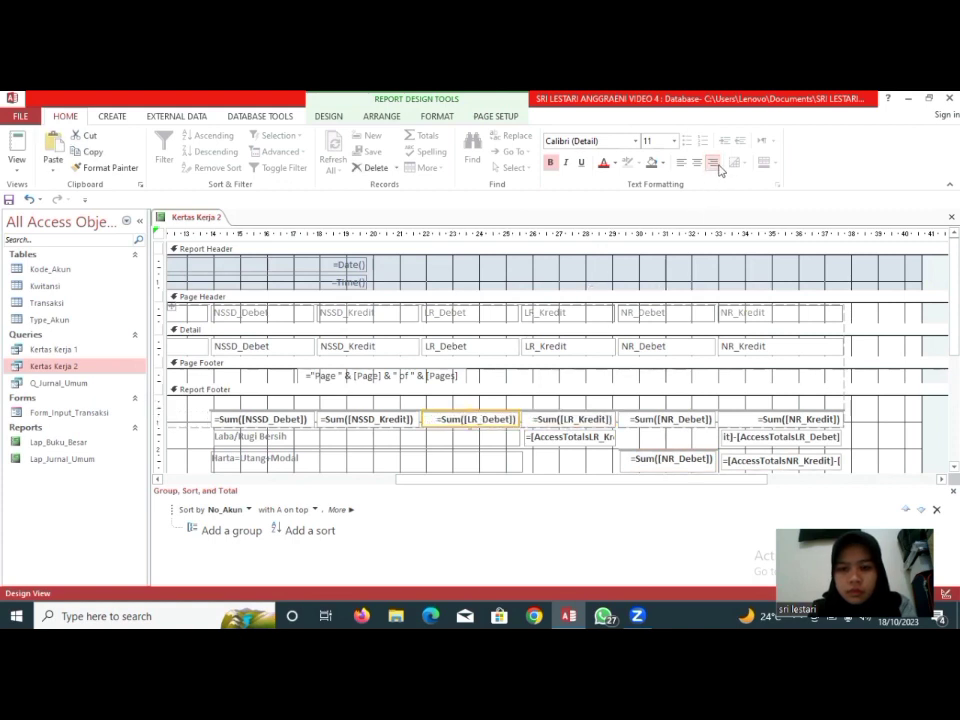
left_click(405, 422)
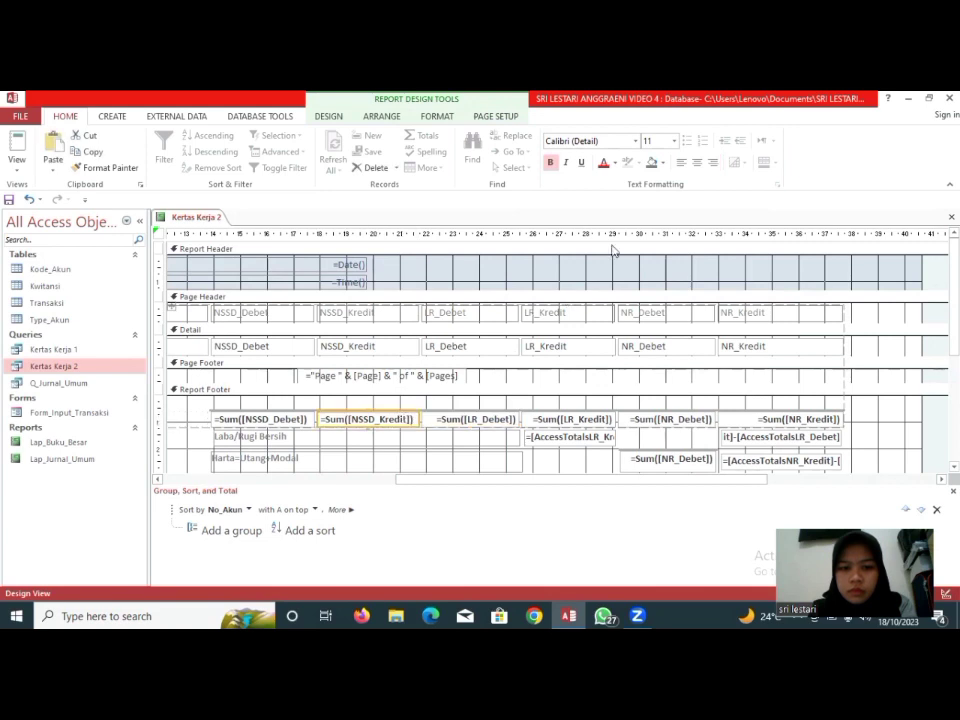
left_click(712, 162)
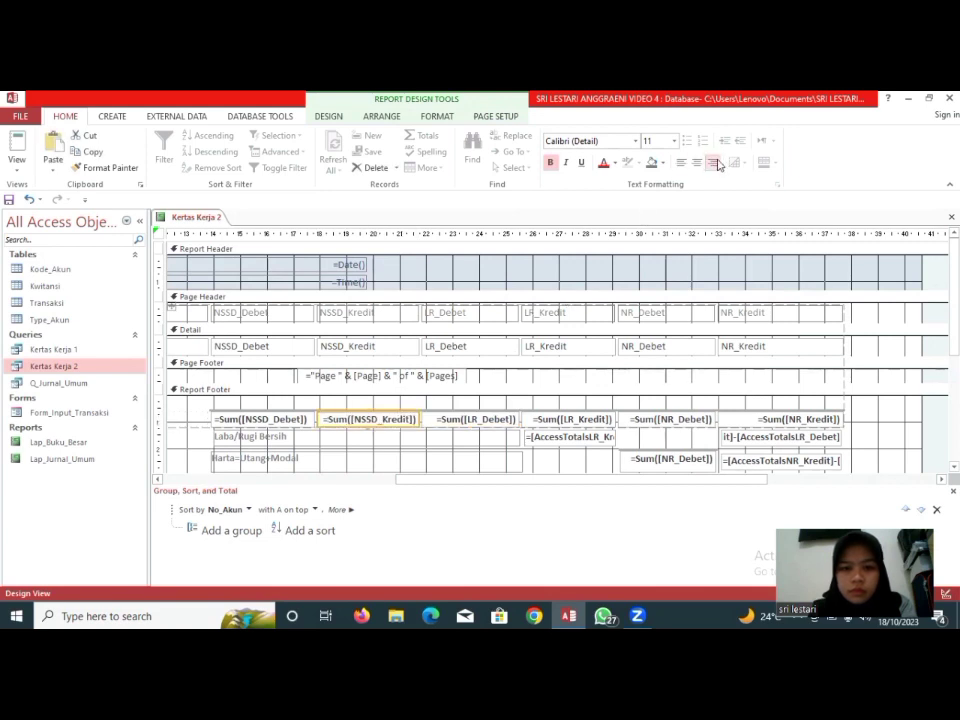
left_click(283, 424)
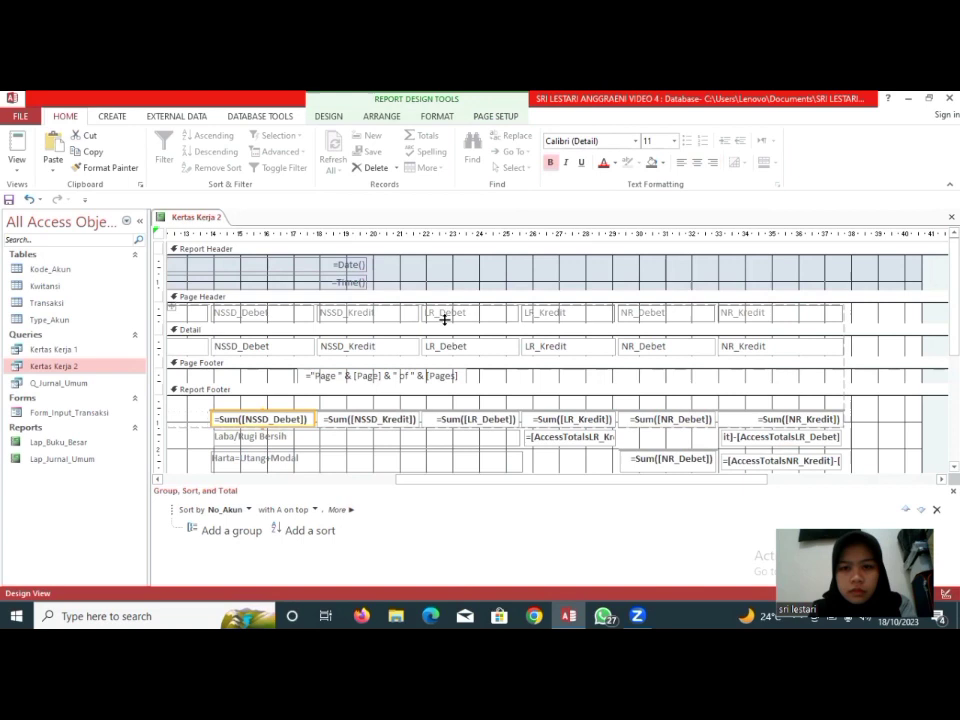
left_click(712, 163)
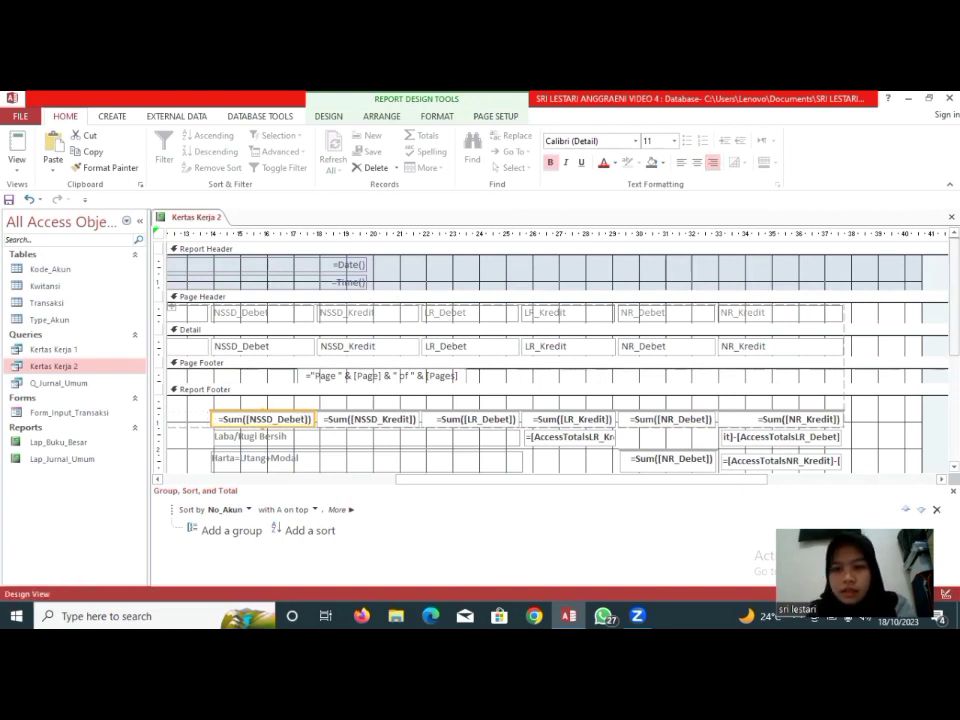
- Narrow the Type_Akun column to about 3 cm wide from its page header label
scroll(810, 285, "down", 1)
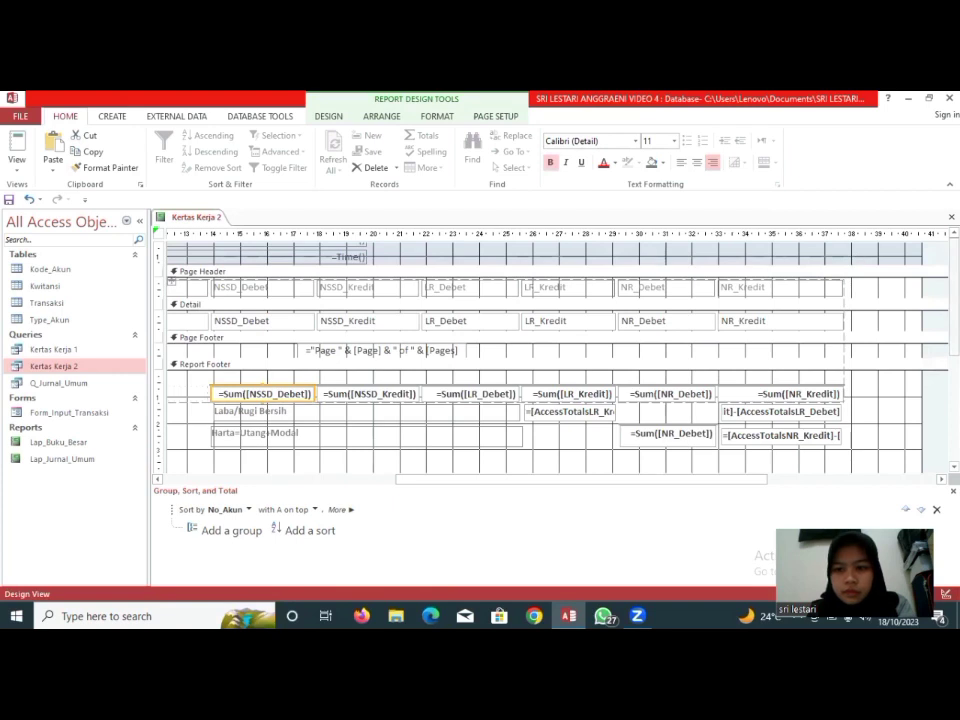
scroll(560, 350, "up", 1)
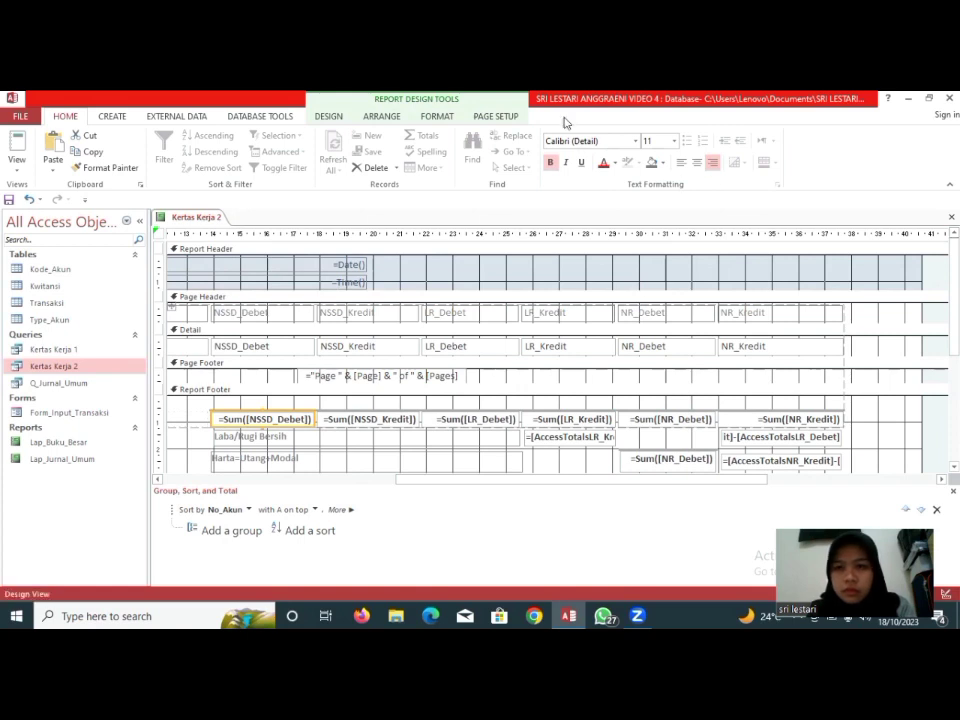
key("Tab")
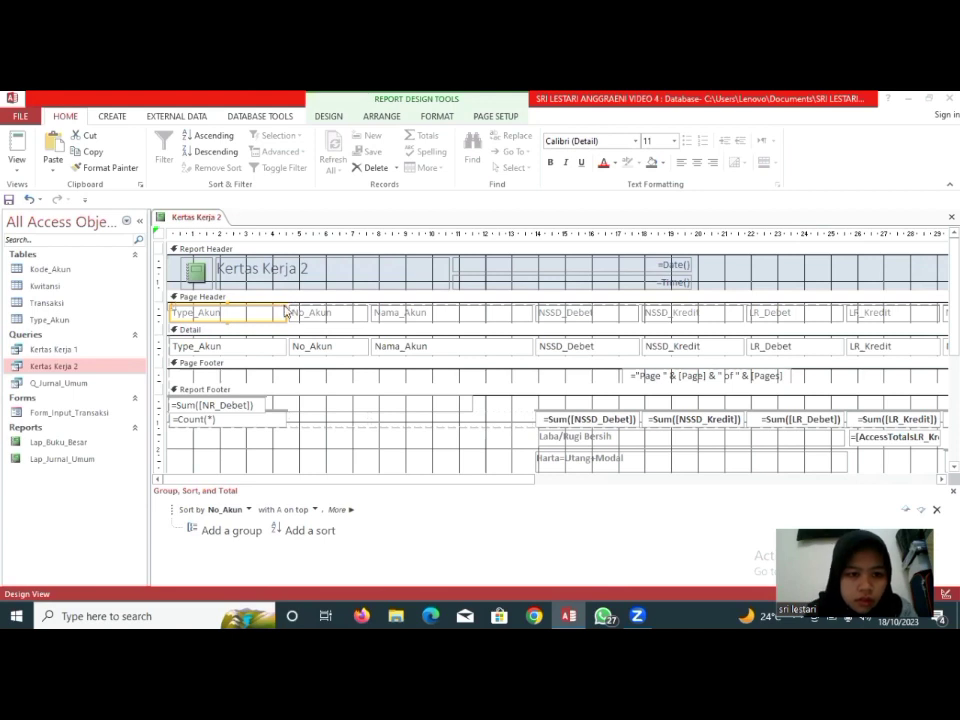
left_click_drag(281, 311, 250, 307)
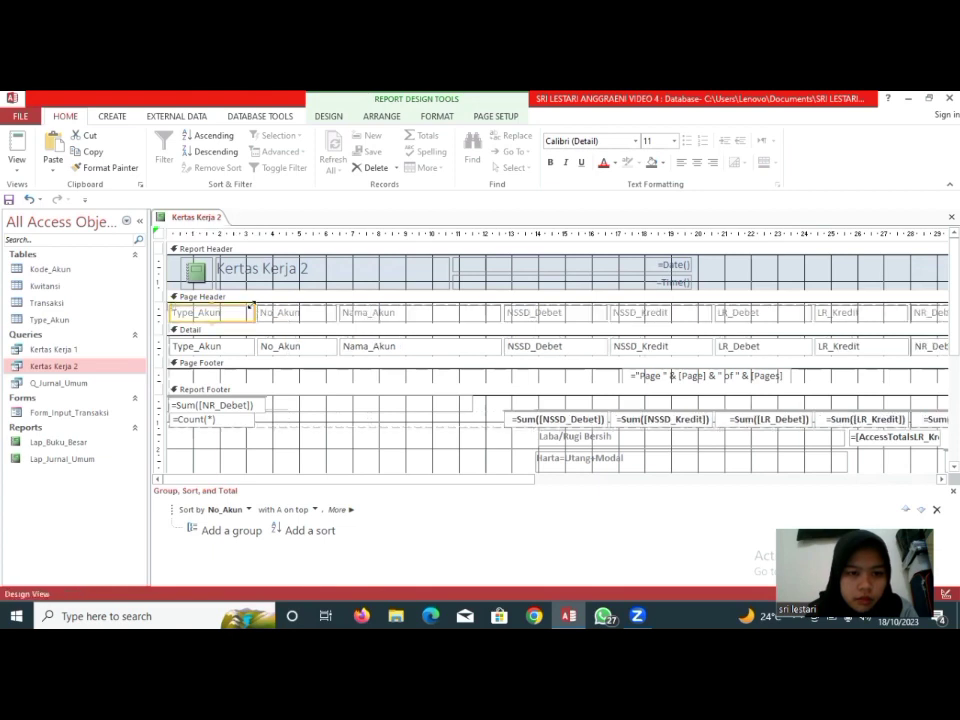
- Widen the No_Akun column to about 3.4 cm, and make the Type_Akun and No_Akun page header labels bold and centred
left_click(333, 311)
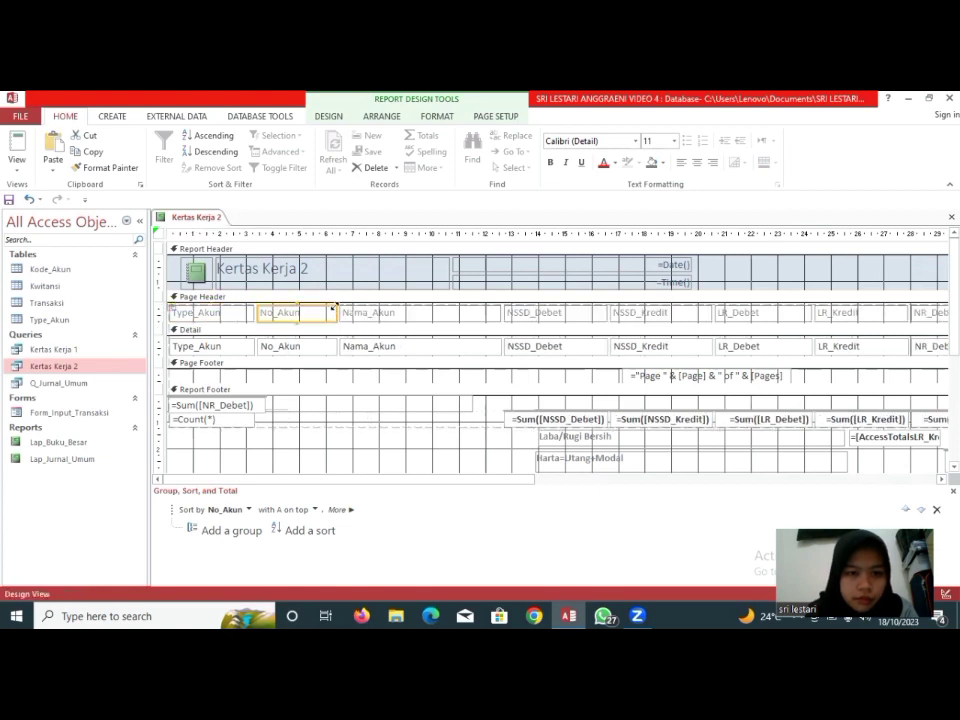
left_click_drag(336, 306, 347, 306)
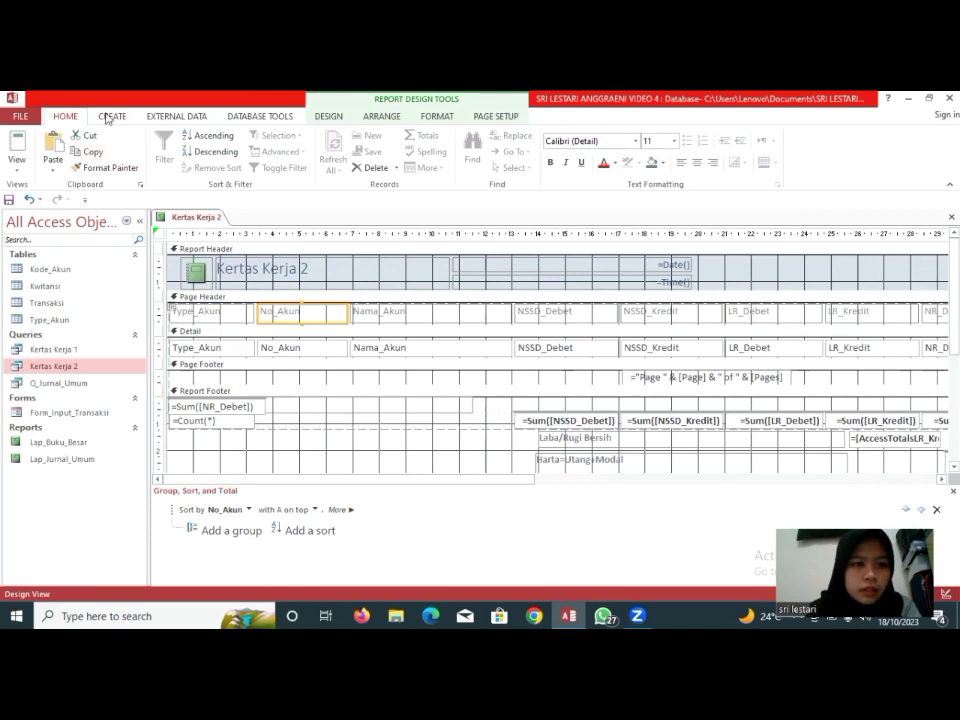
left_click(237, 317)
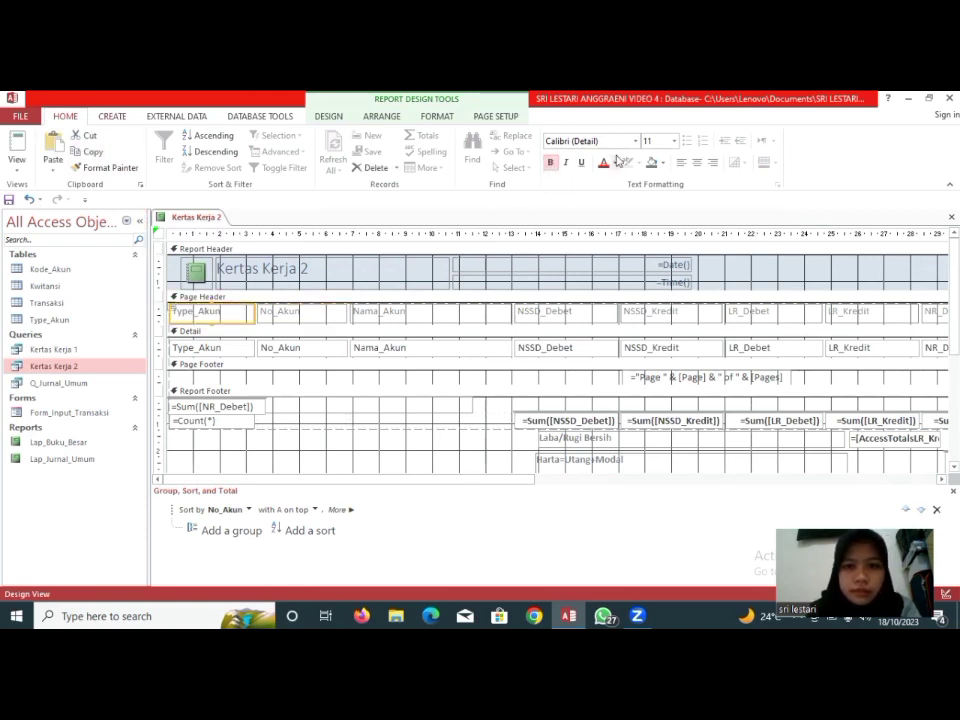
left_click(713, 164)
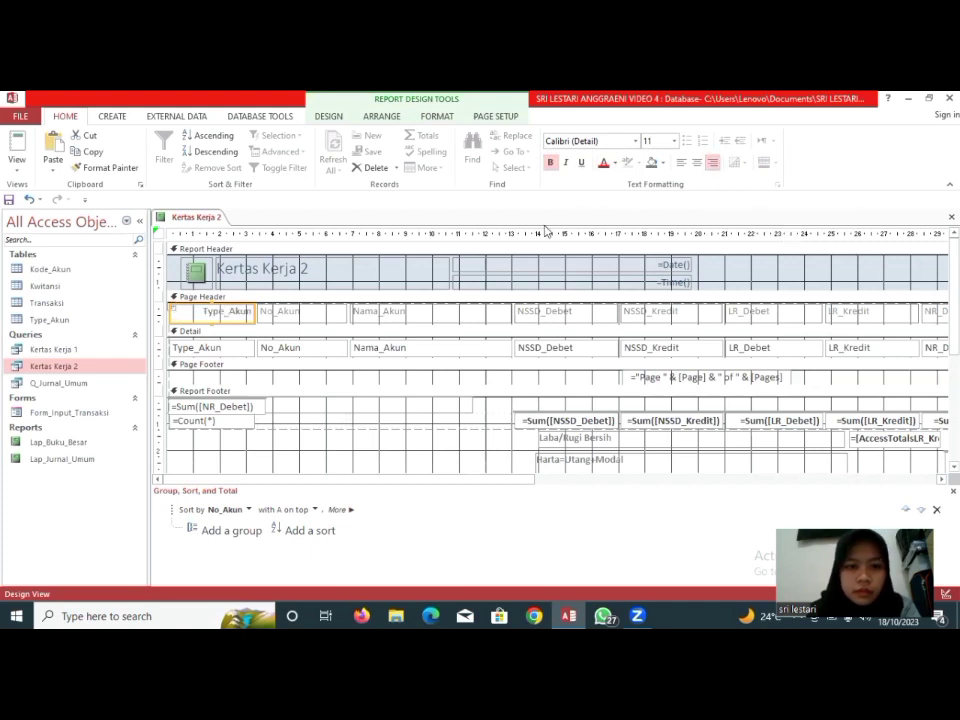
left_click(697, 163)
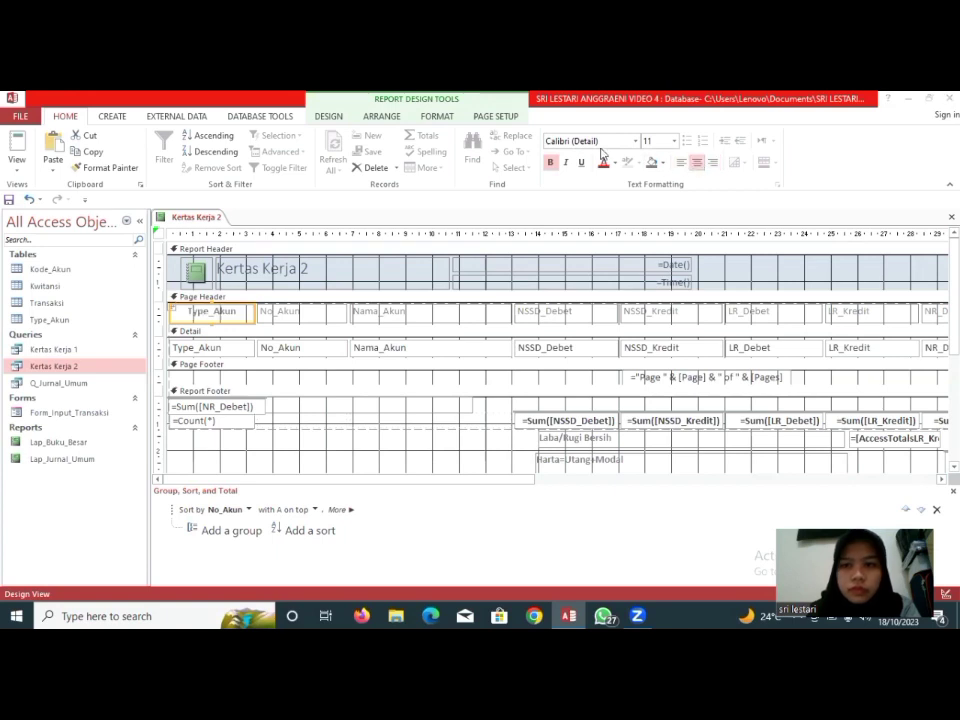
key("Tab")
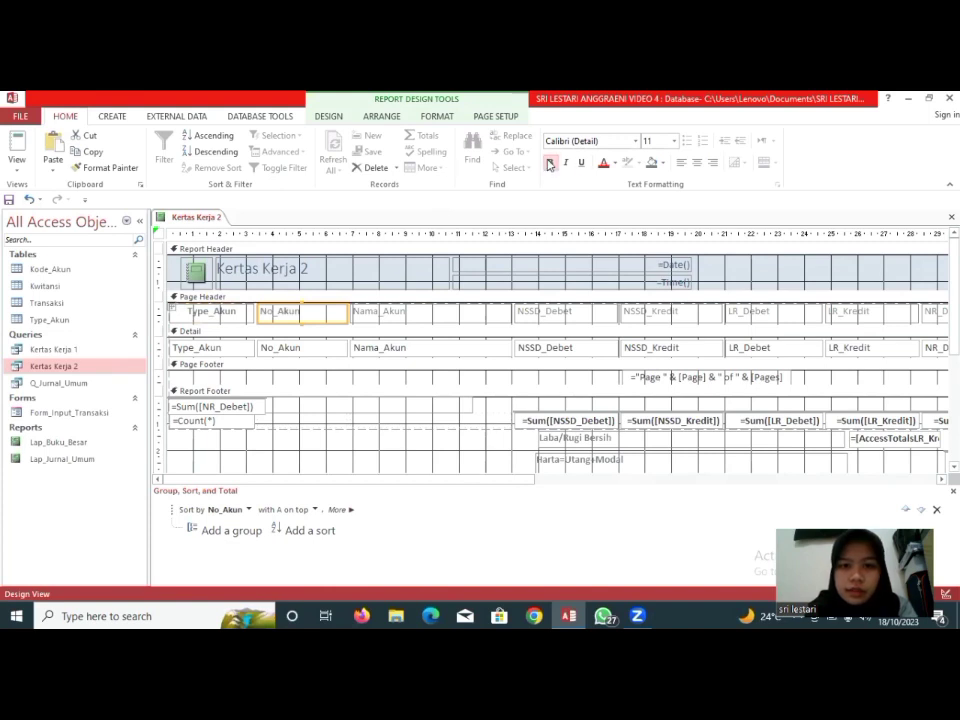
left_click(697, 163)
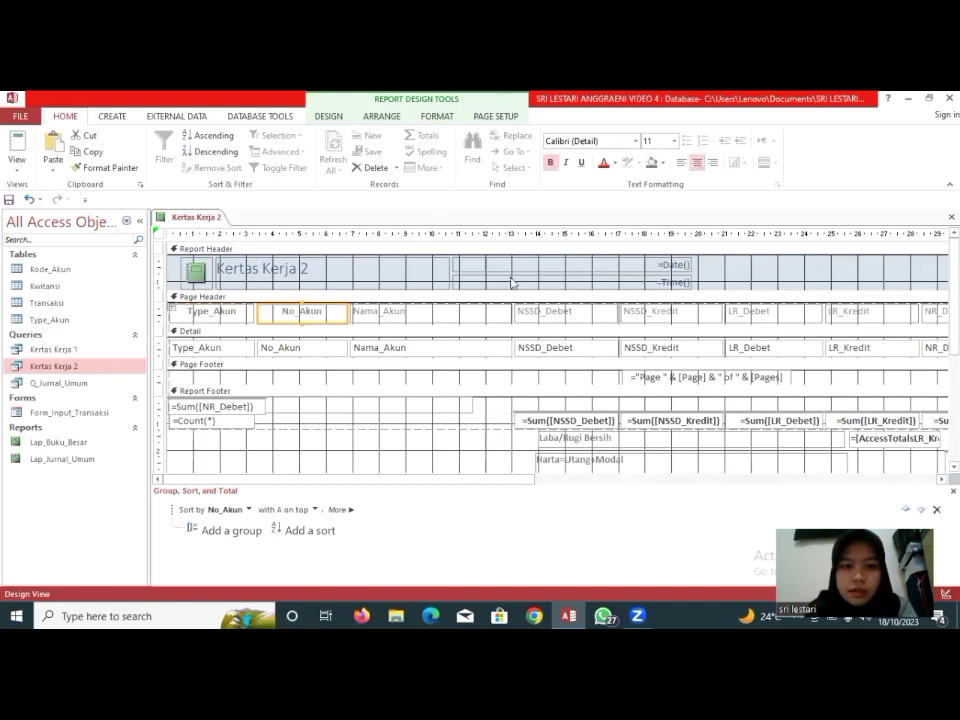
- Make the Nama_Akun, NSSD_Debet and NSSD_Kredit labels in the page header bold and centred
key("Tab")
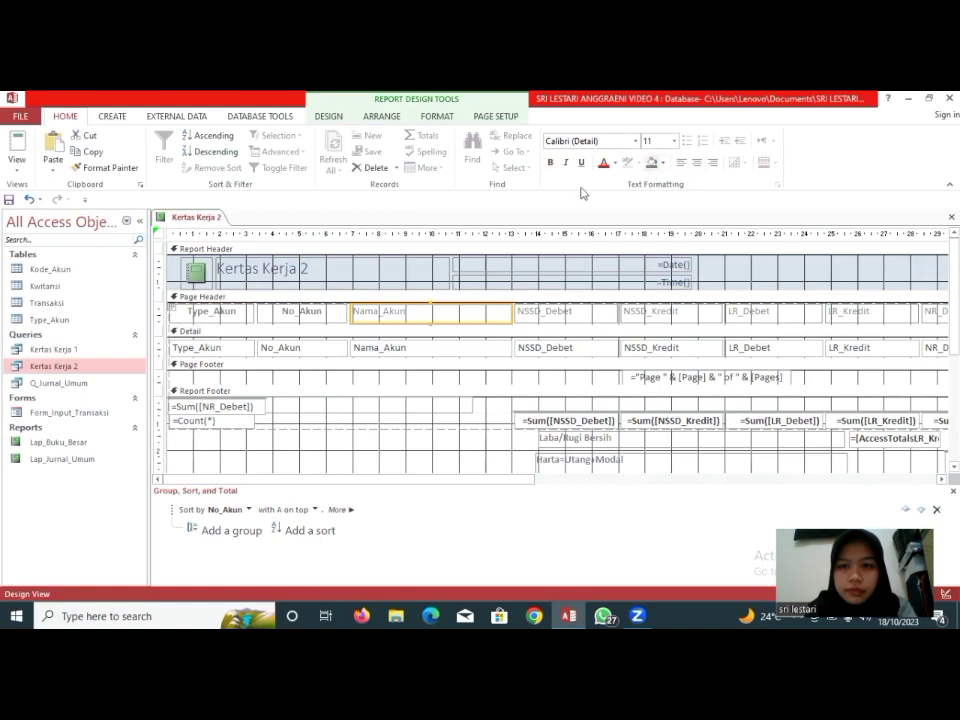
left_click(552, 163)
left_click(697, 163)
left_click(580, 311)
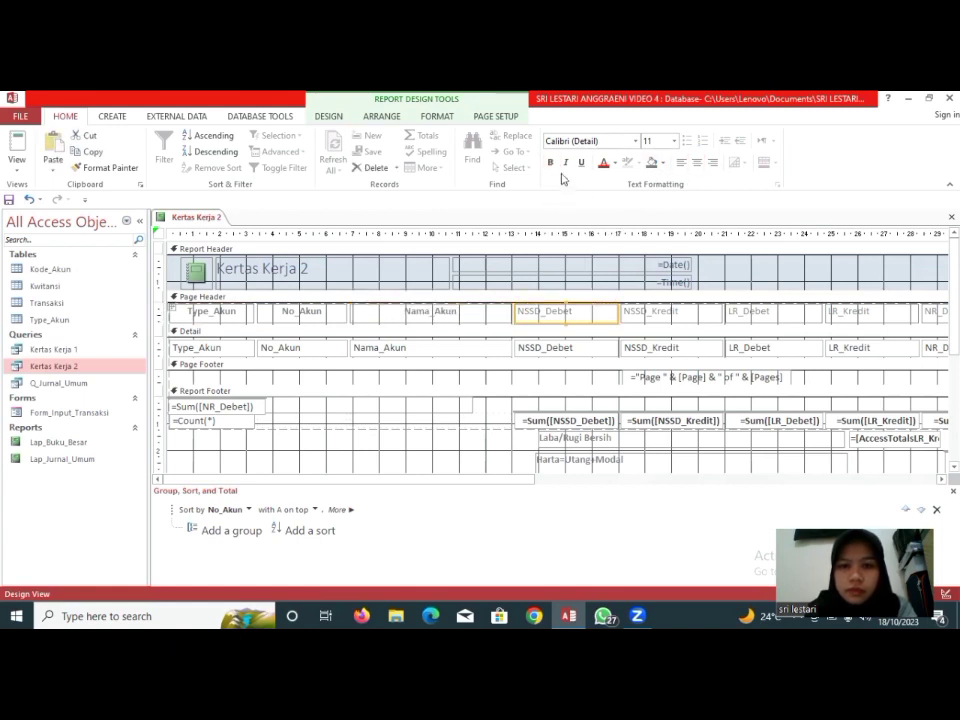
left_click(697, 163)
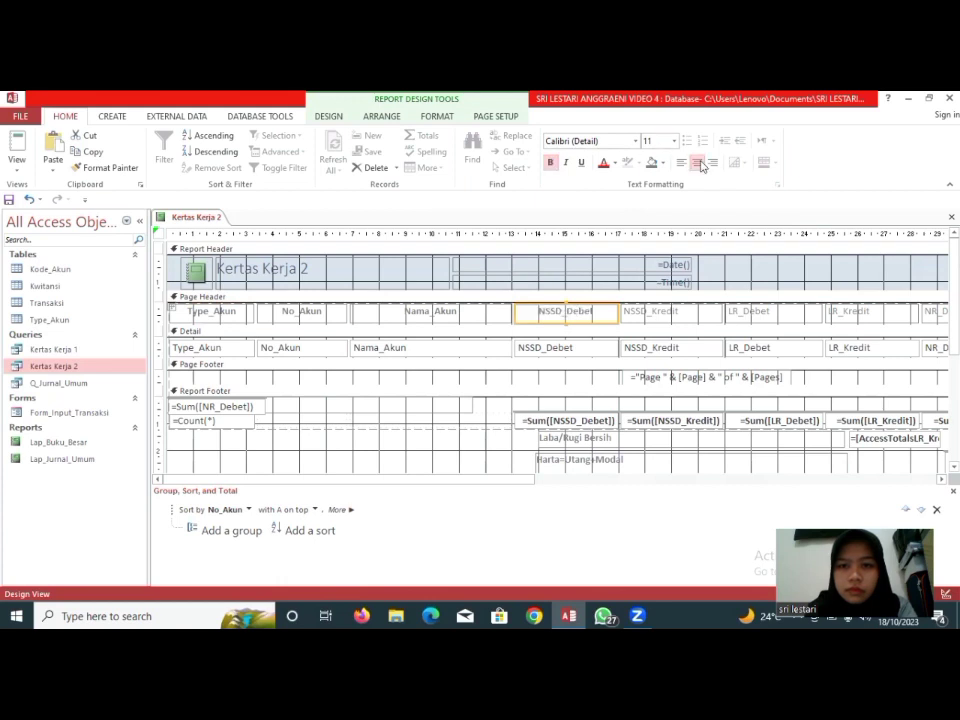
left_click(672, 316)
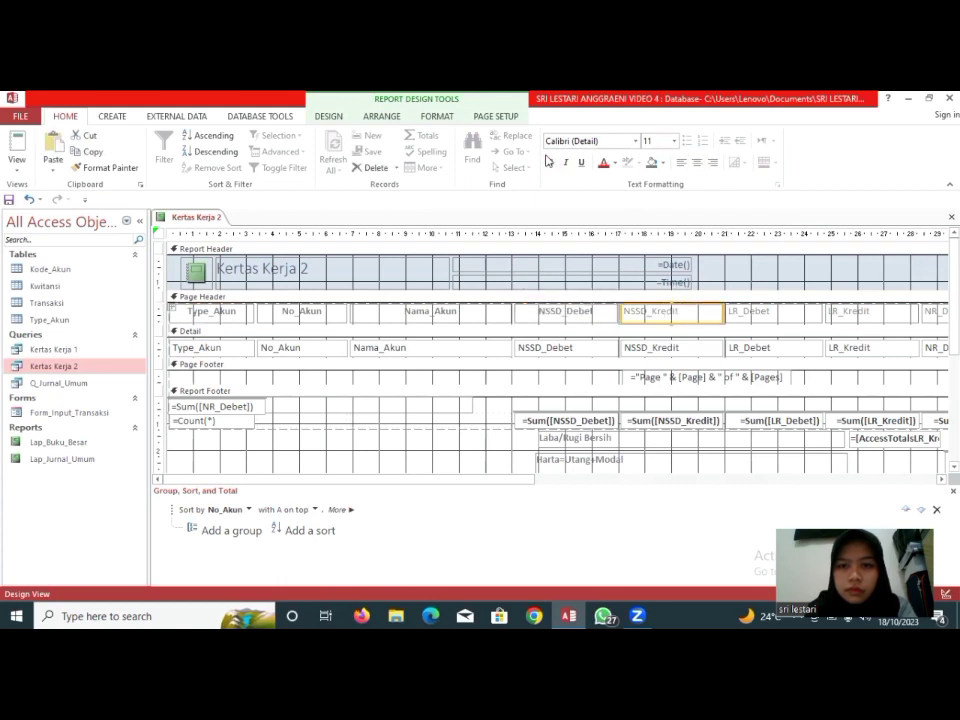
left_click(697, 163)
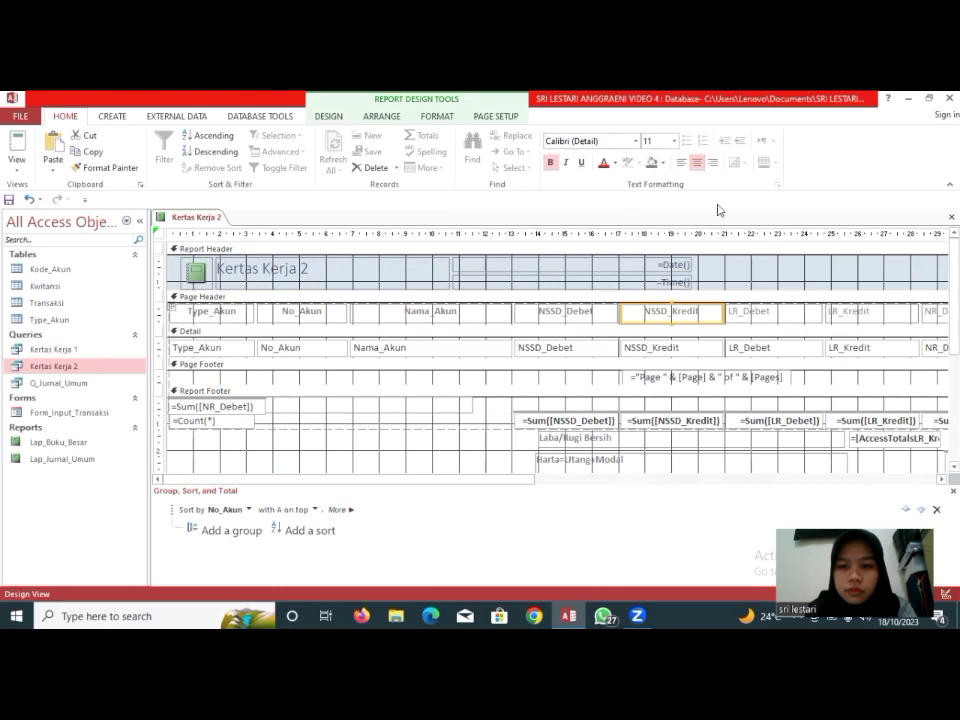
- Bold and centre the LR_Debet and LR_Kredit labels in the page header
left_click(745, 311)
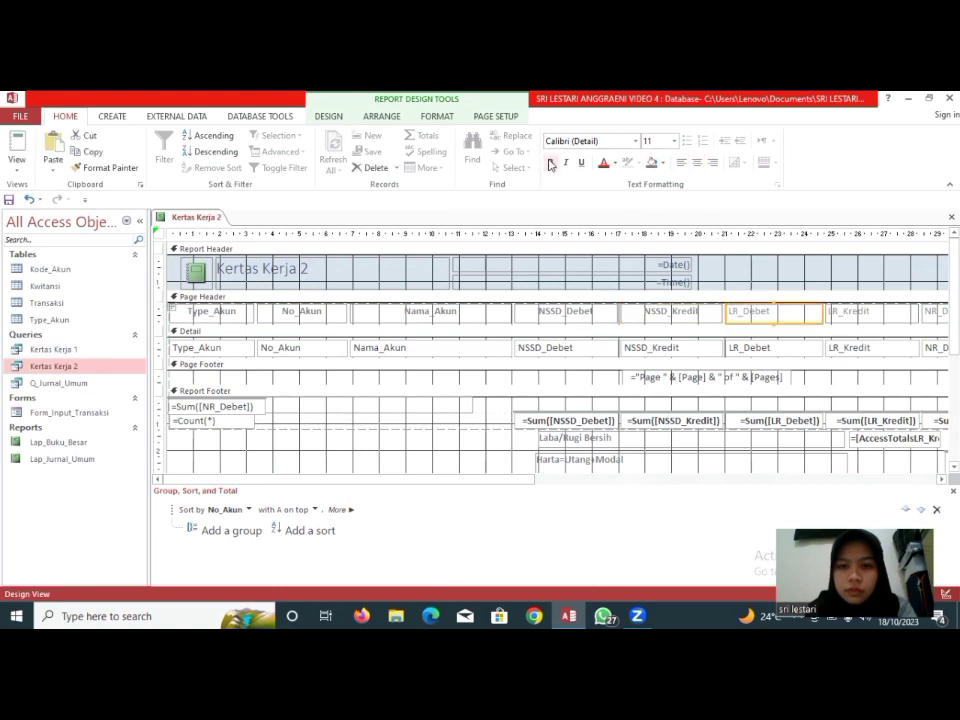
left_click(697, 163)
left_click(850, 311)
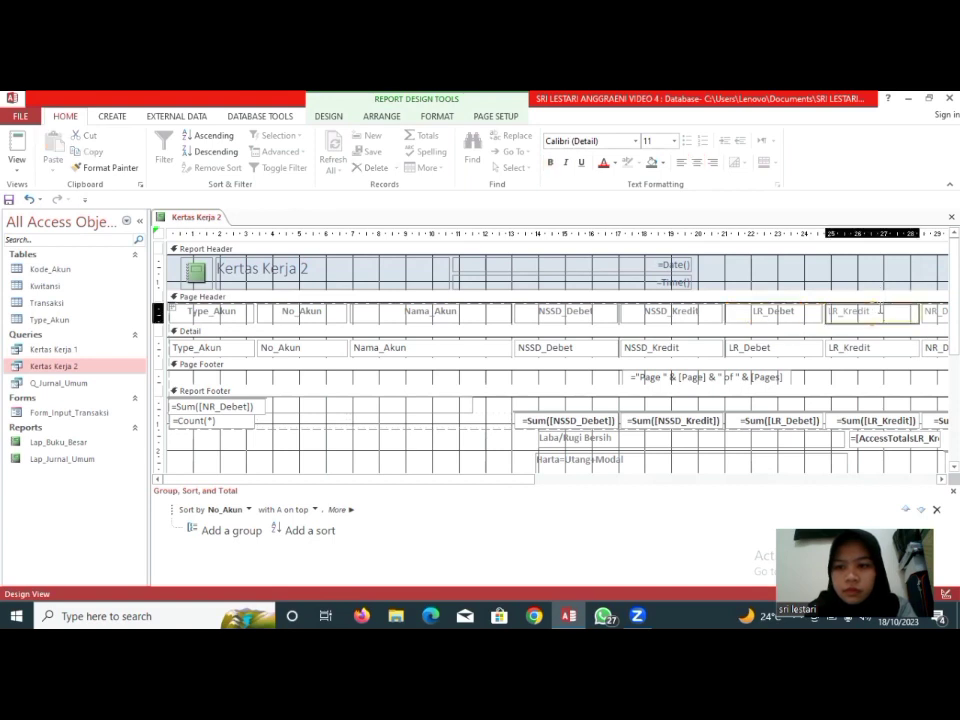
left_click(697, 163)
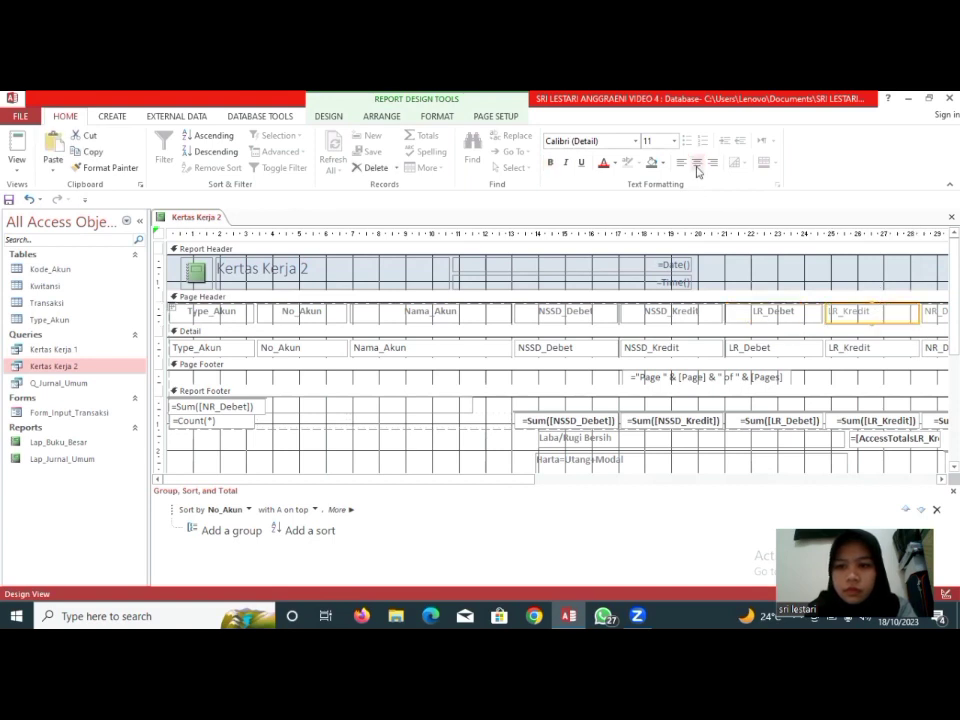
left_click(550, 163)
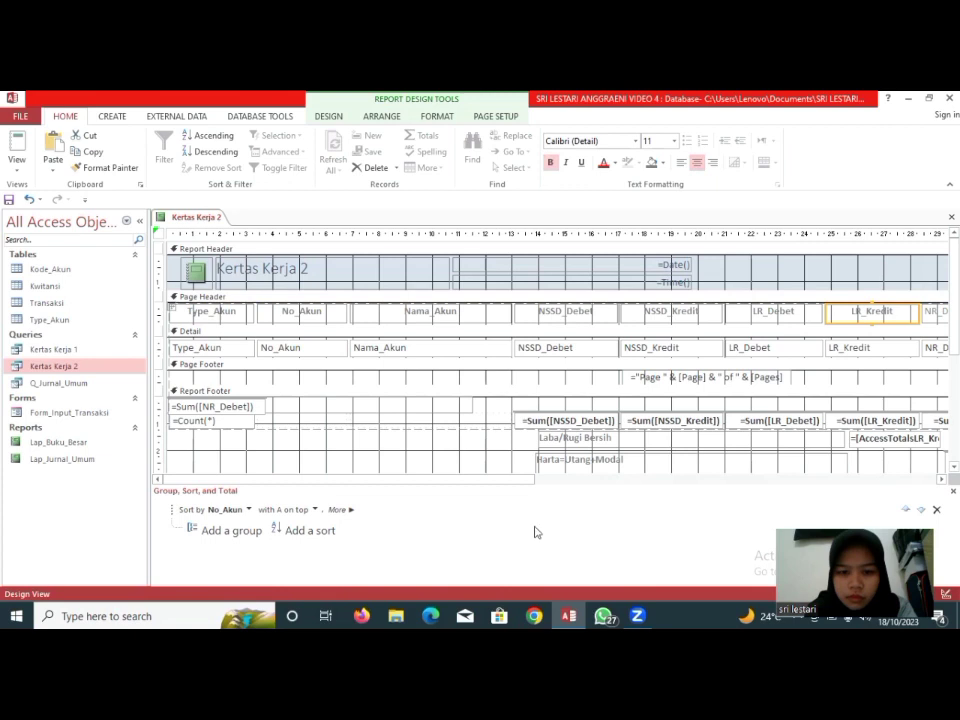
- Make the NR_Debet and NR_Kredit labels in the page header bold and centred
left_click(556, 488)
left_click(285, 311)
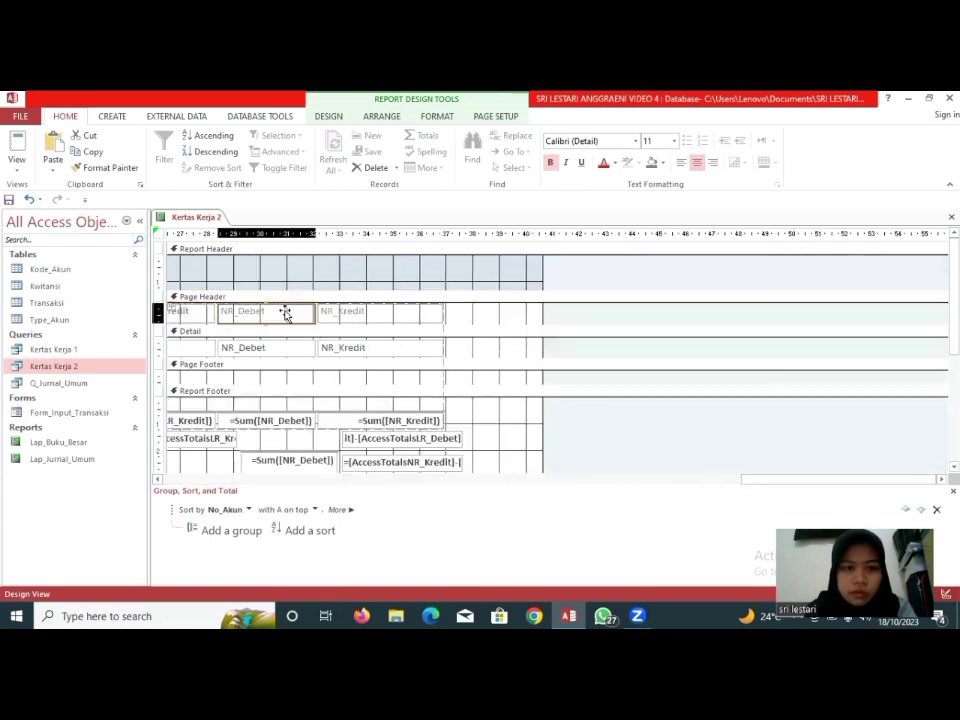
left_click(550, 163)
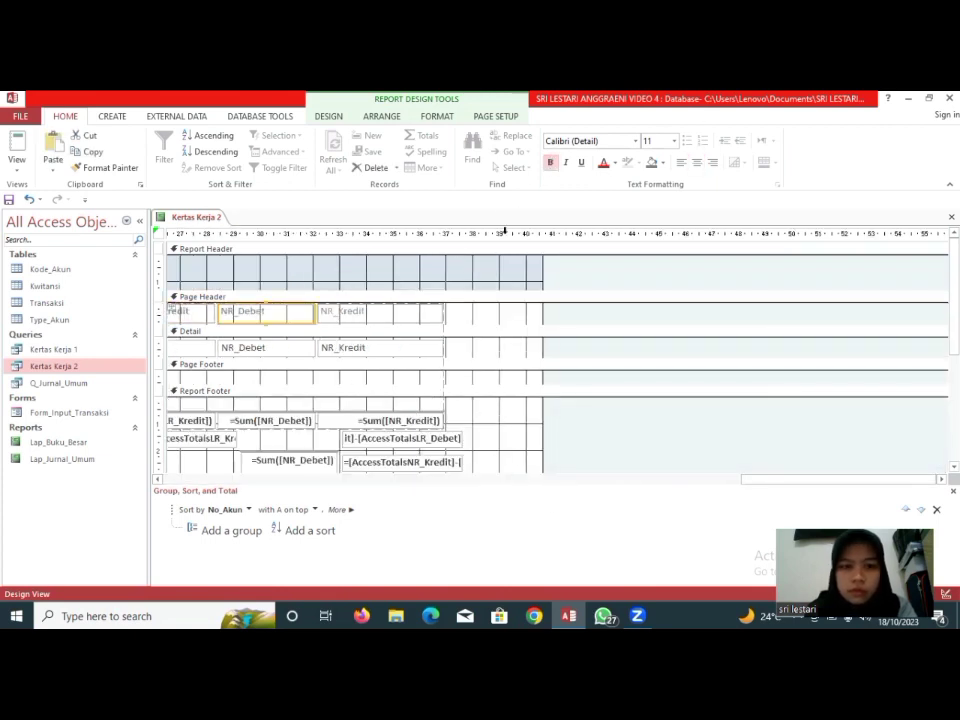
left_click(698, 163)
left_click(355, 314)
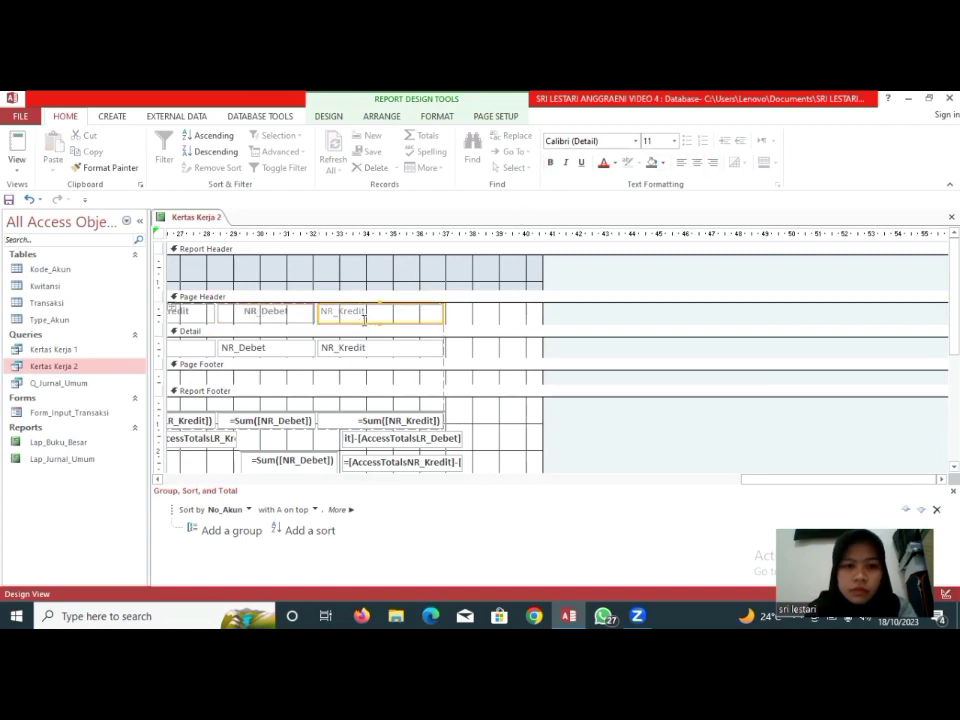
left_click(697, 162)
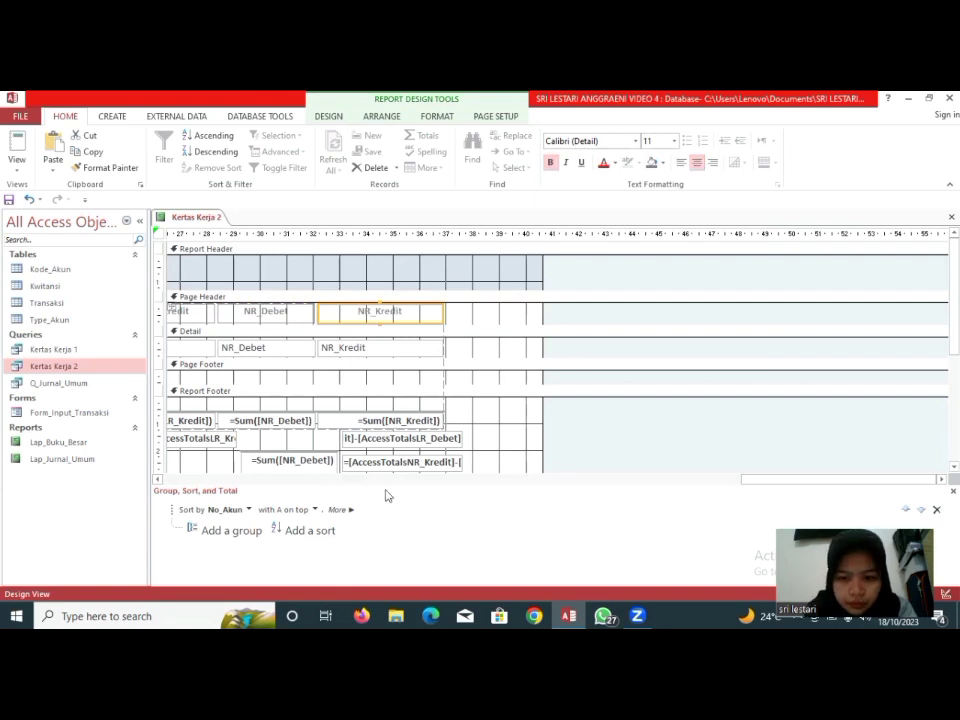
- Preview the report in Report View with the heading parameters left blank, and examine the footer totals, account rows and column headings
left_click(450, 480)
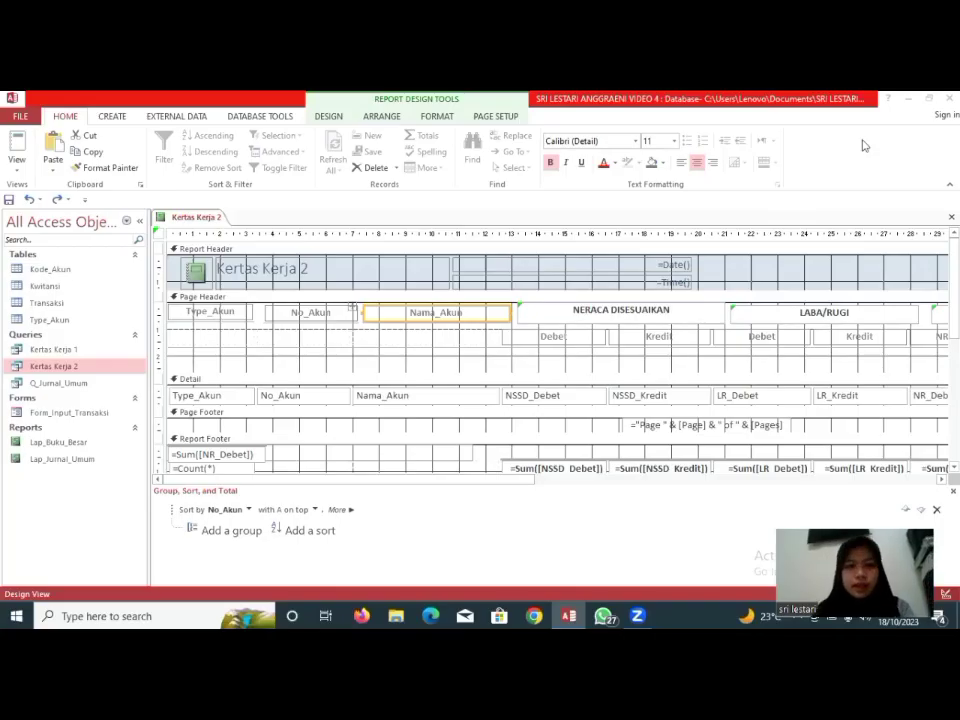
scroll(352, 309, "down", 5)
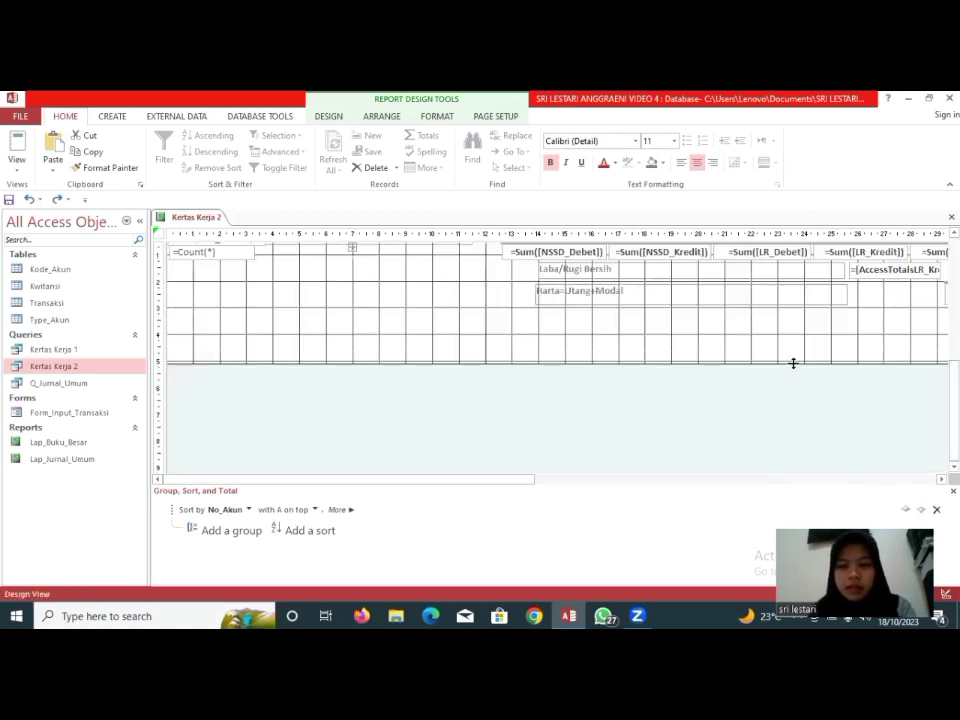
left_click(17, 148)
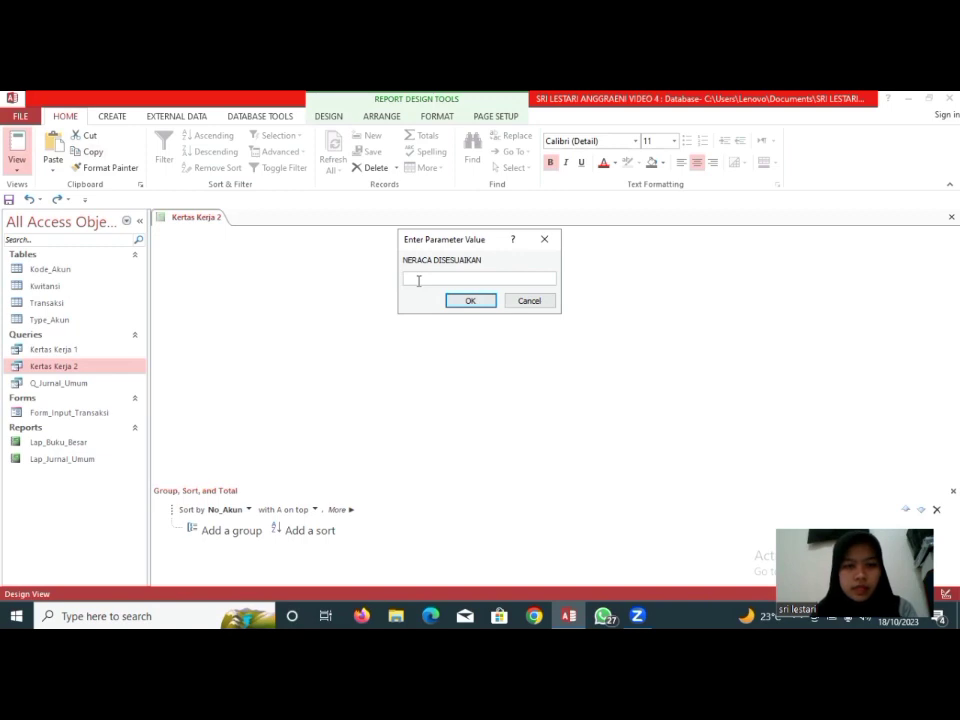
left_click(521, 142)
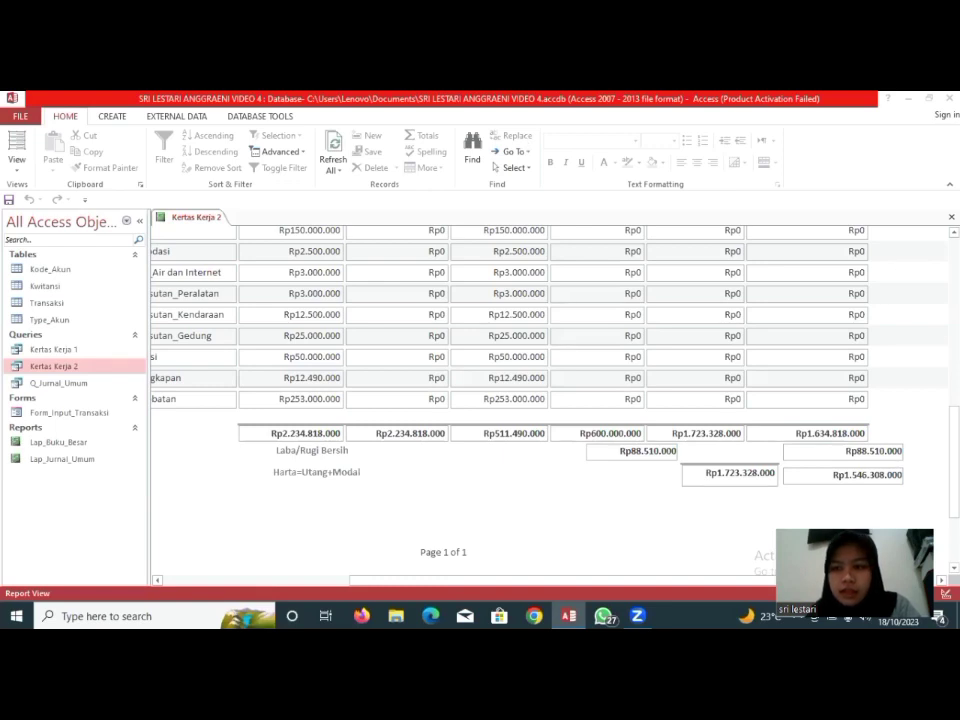
scroll(510, 390, "up", 5)
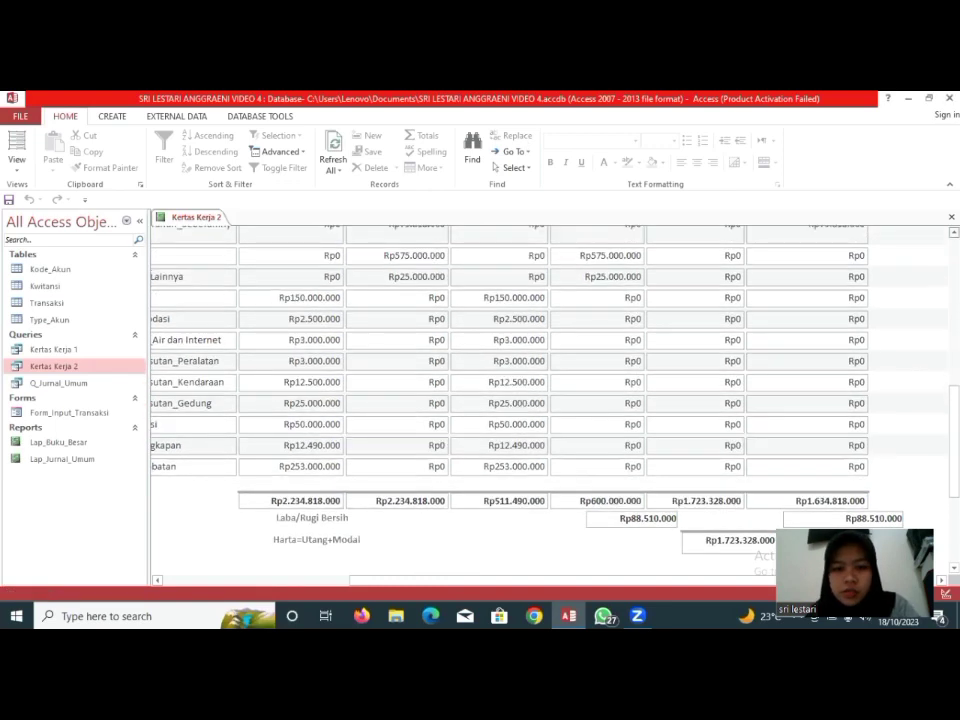
scroll(510, 400, "up", 5)
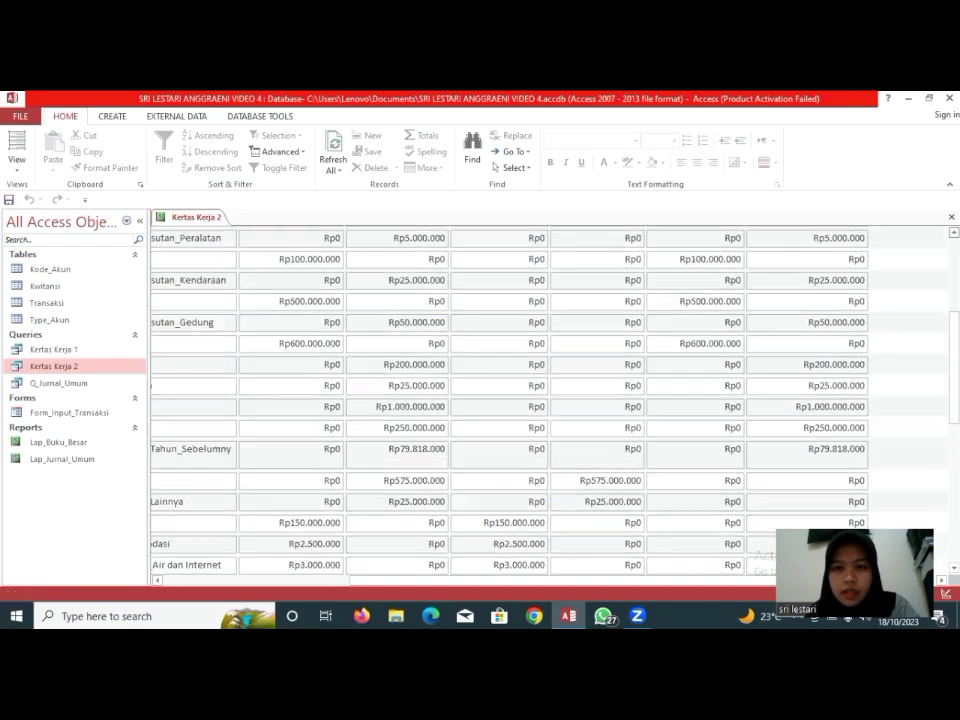
scroll(850, 274, "up", 5)
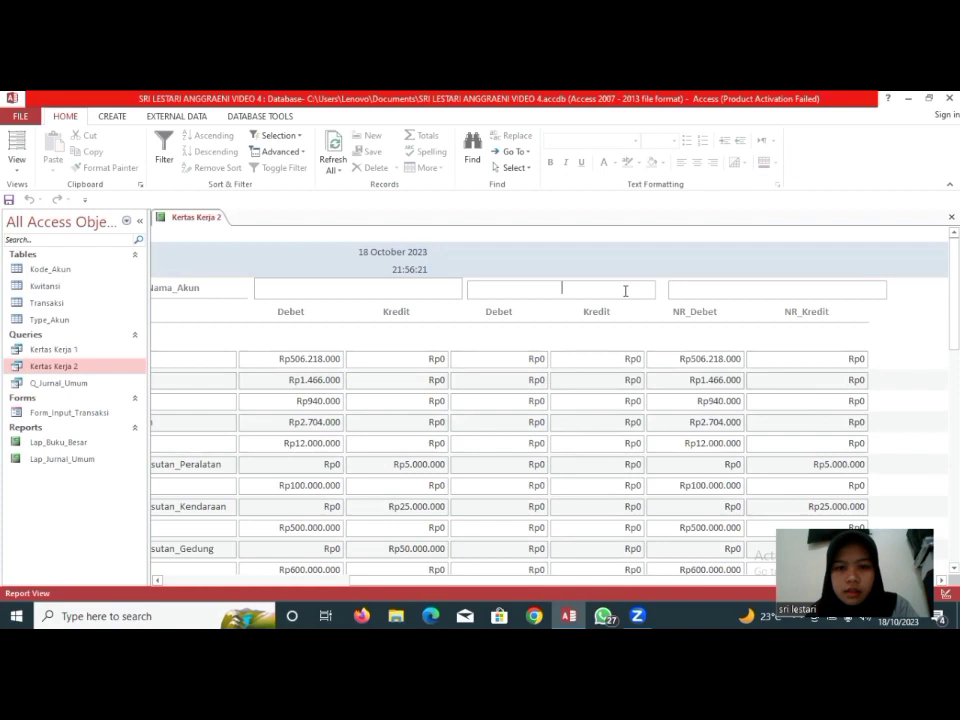
- Inspect the blank group heading boxes above the Debet and Kredit columns in Layout View, and return the report to Design View
left_click(16, 150)
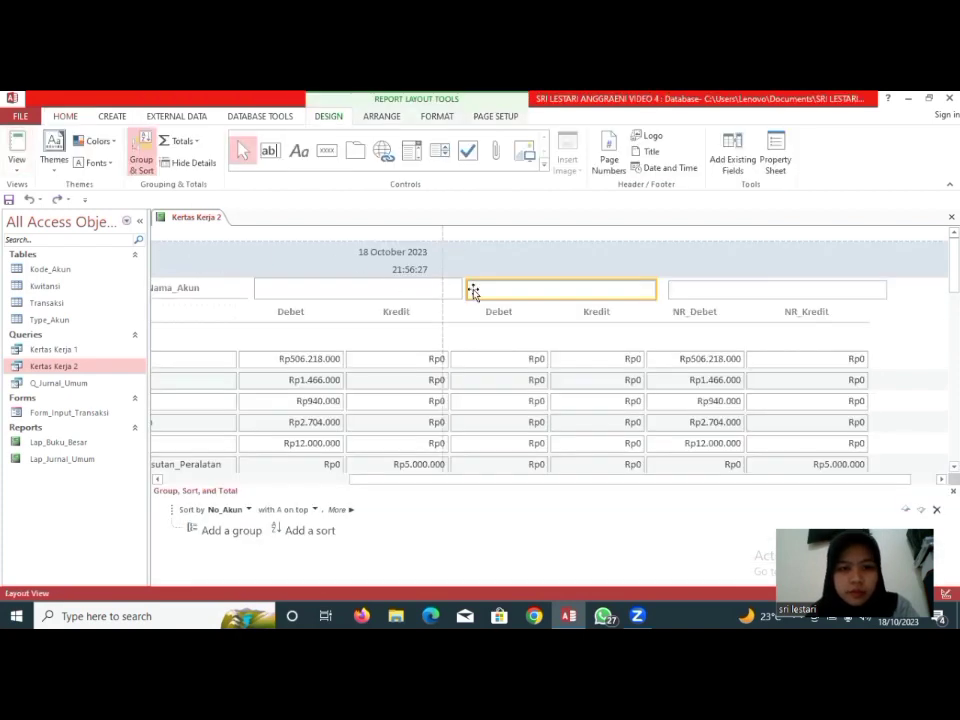
left_click(394, 288)
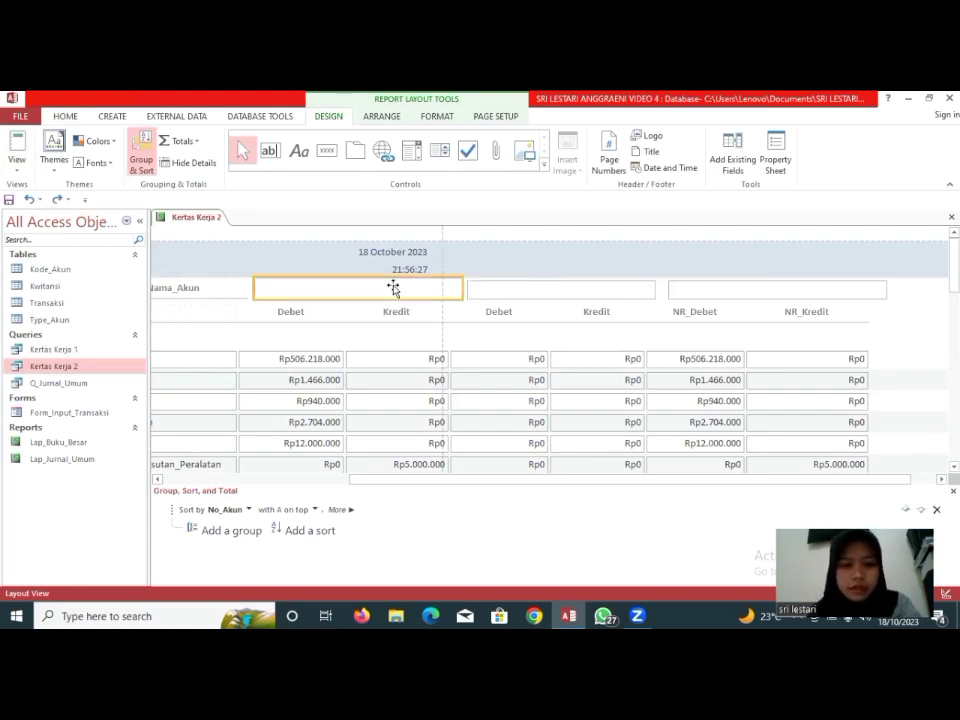
right_click(196, 218)
left_click(212, 307)
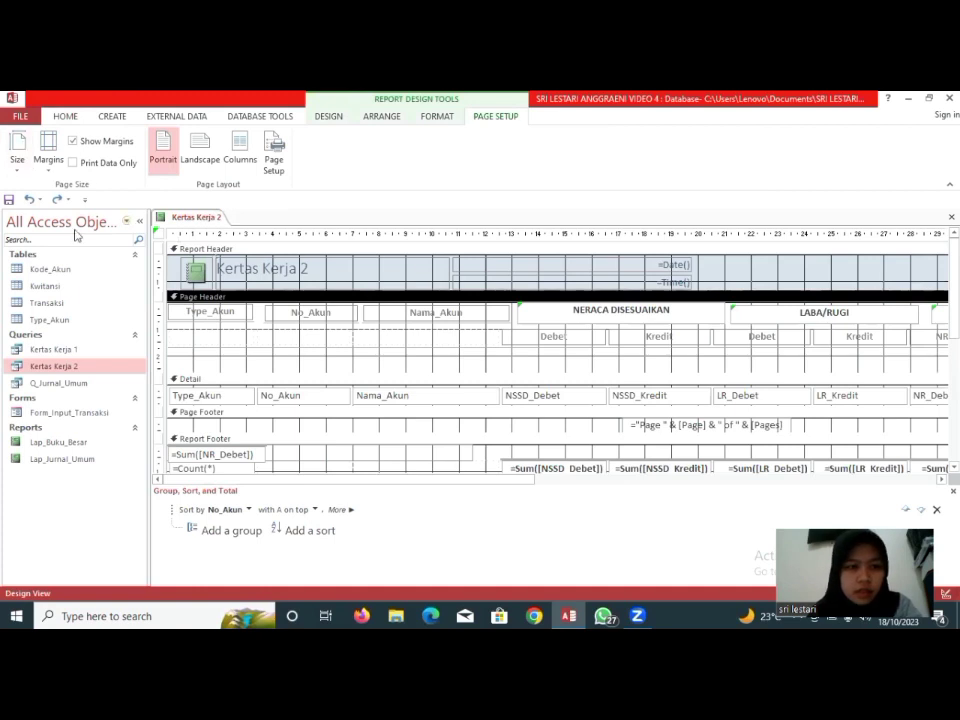
- Run the report in Report View with NERACA DISESUAIKAN and LABA/RUGI as the matching parameter values, and check the group headings
left_click(65, 116)
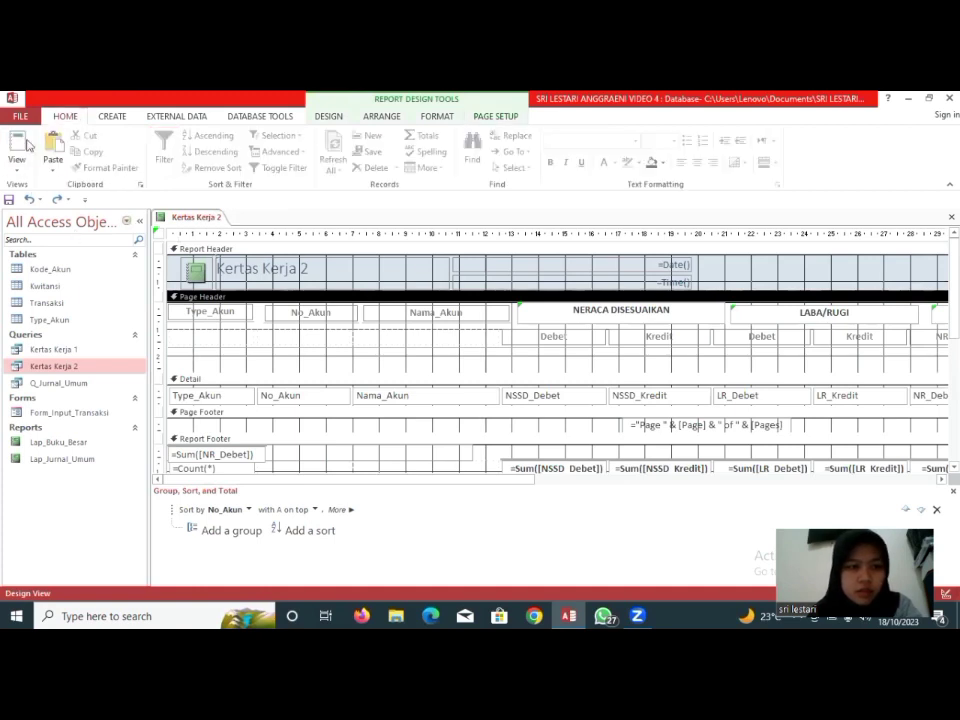
left_click(17, 148)
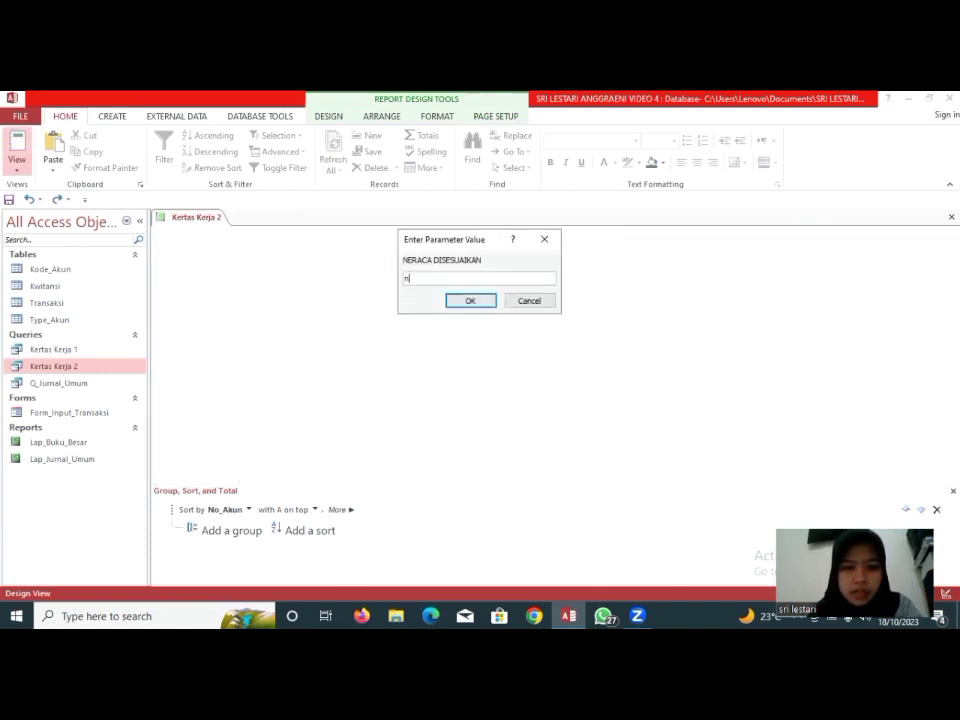
type("NERACA DISESUAIKAN")
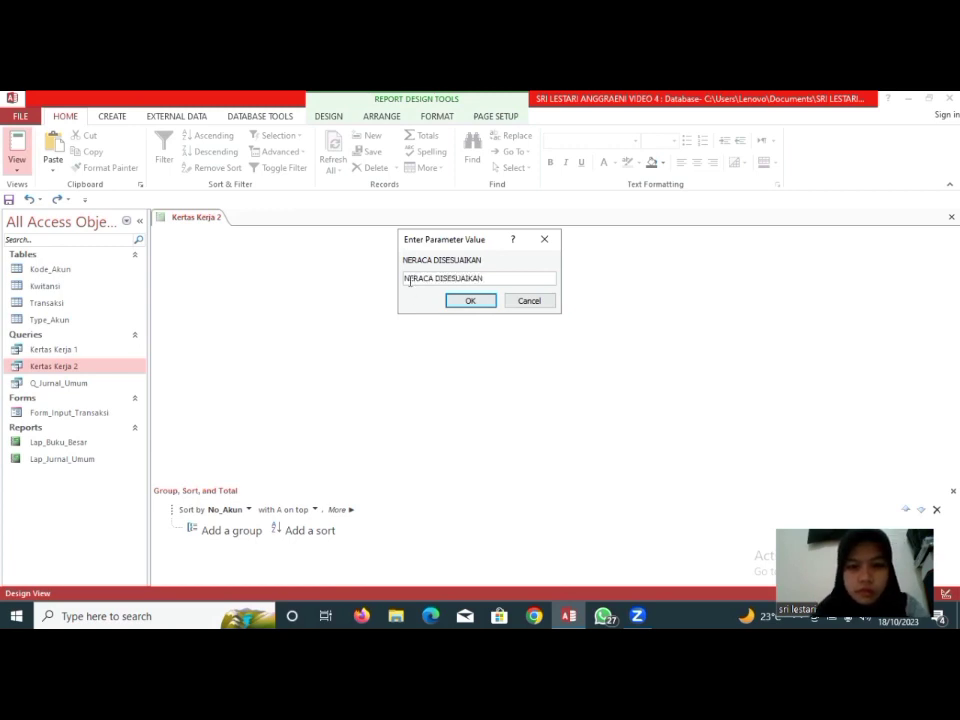
left_click(462, 300)
type("LABA/RUGI")
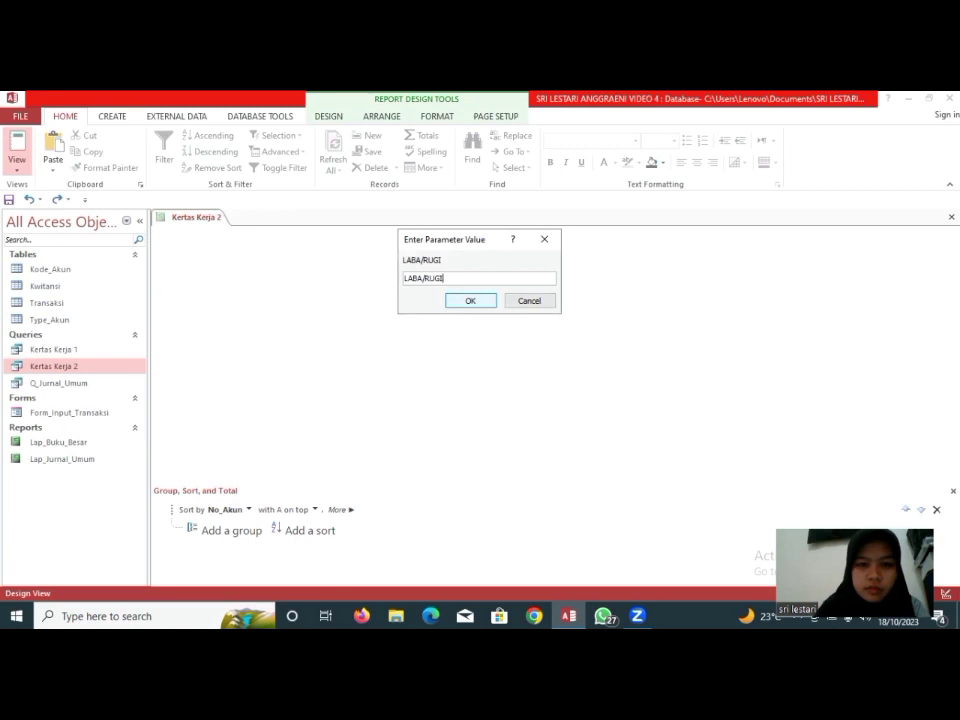
left_click(470, 301)
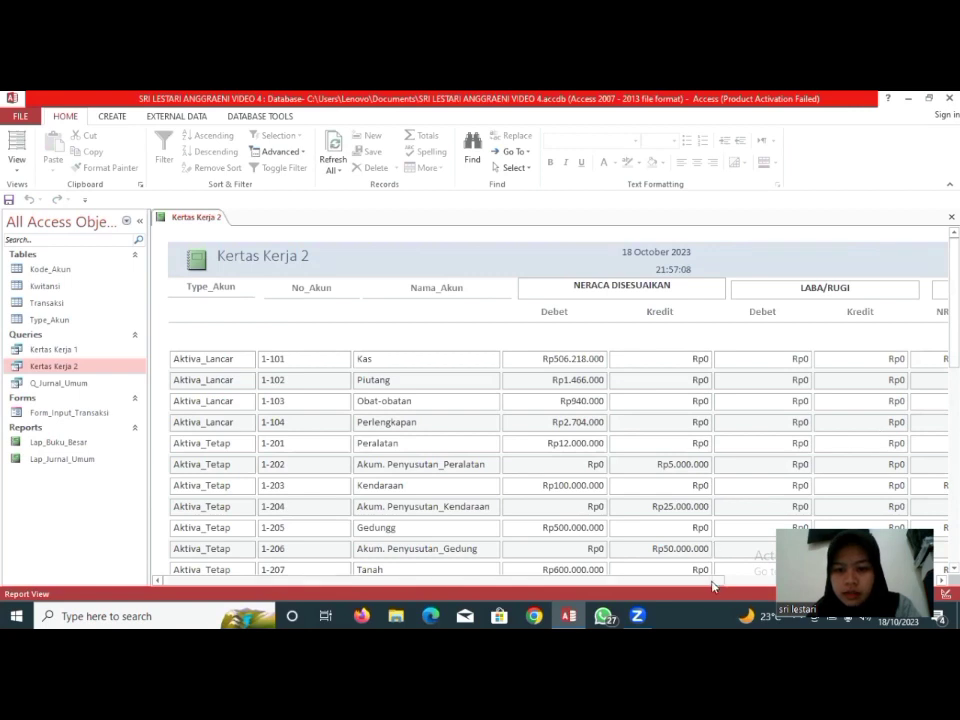
left_click_drag(713, 586, 791, 592)
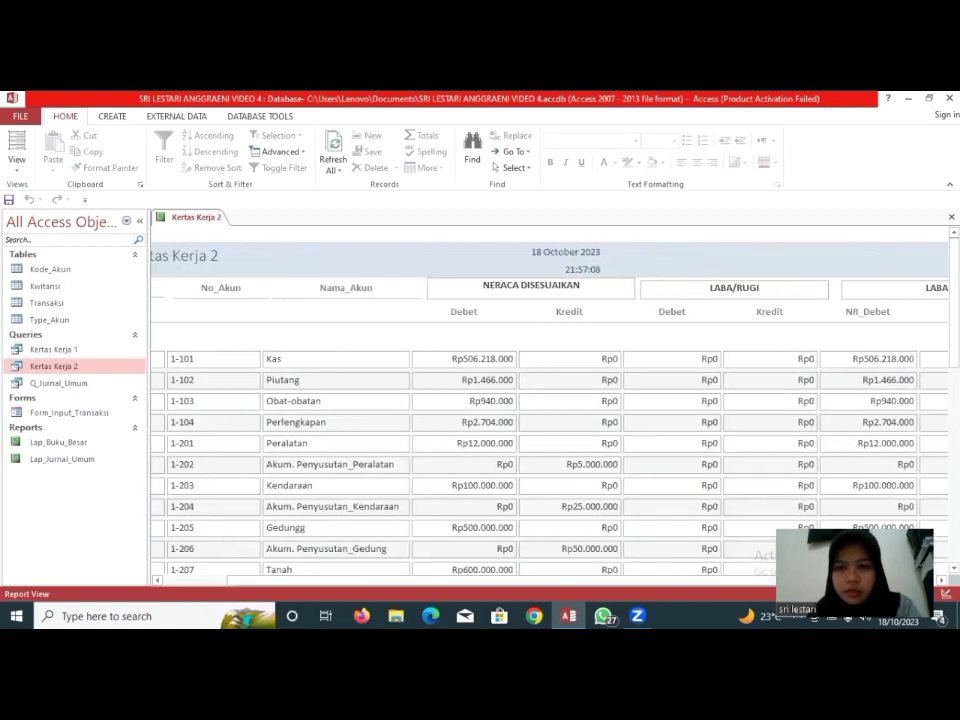